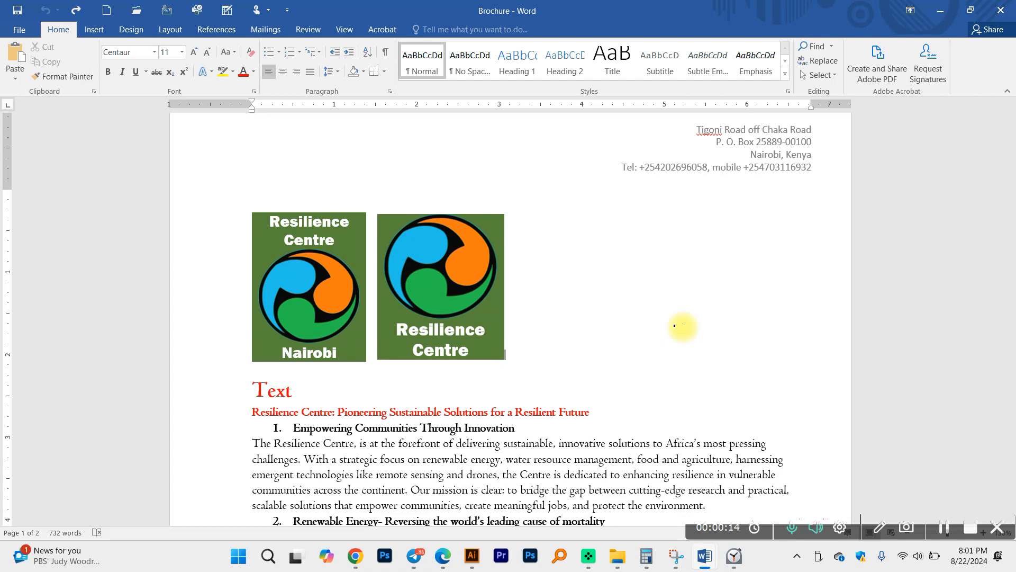
pyautogui.keyDown('ctrl'); pyautogui.scroll(2, 340, 211); pyautogui.keyUp('ctrl')
pyautogui.scroll(-2, 336, 217)
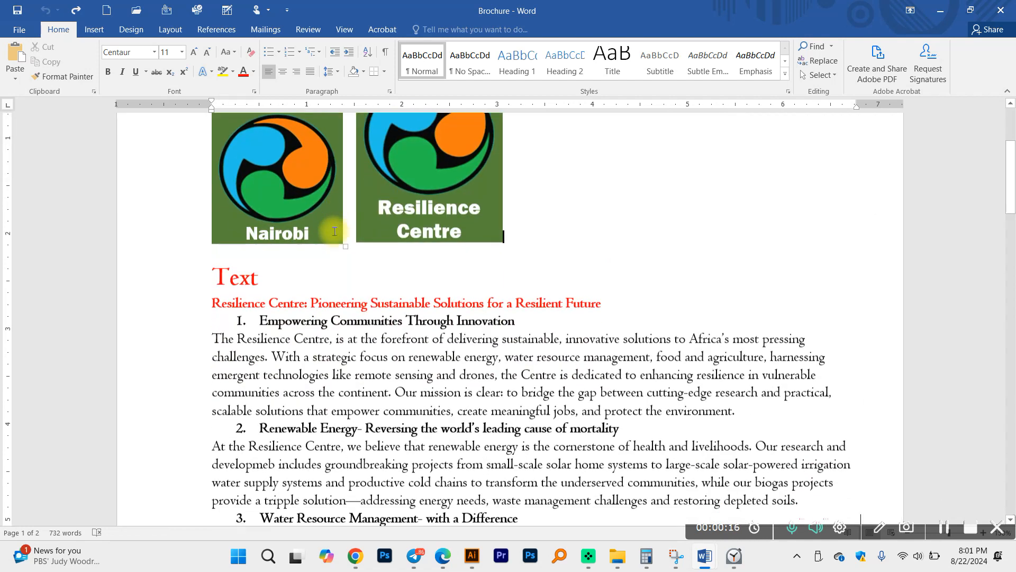
pyautogui.keyDown('ctrl'); pyautogui.scroll(1, 335, 231); pyautogui.keyUp('ctrl')
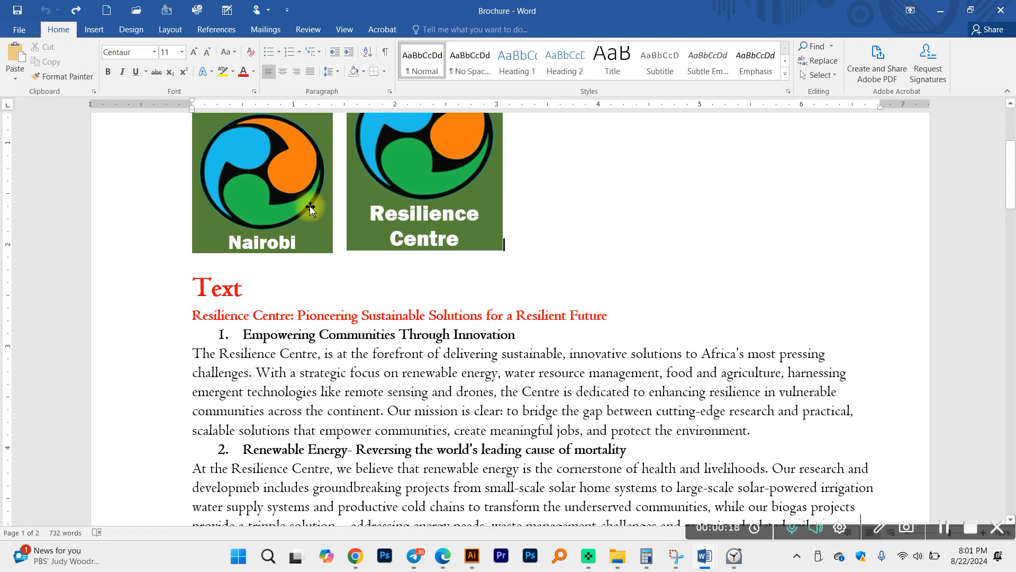
pyautogui.scroll(3, 311, 208)
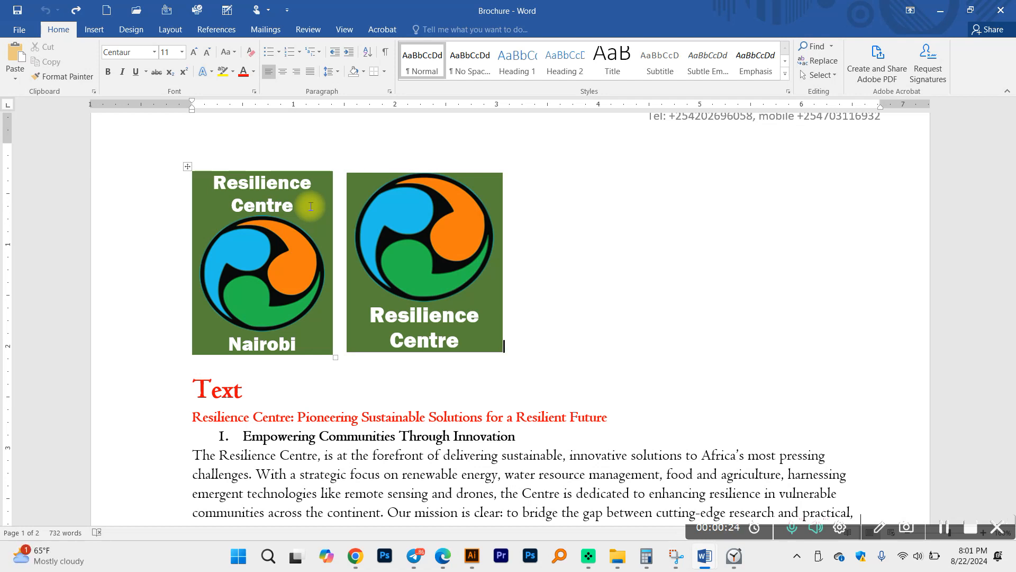
# Switch to Chrome and open the eLearning courses website in a new tab.
pyautogui.moveTo(355, 556)
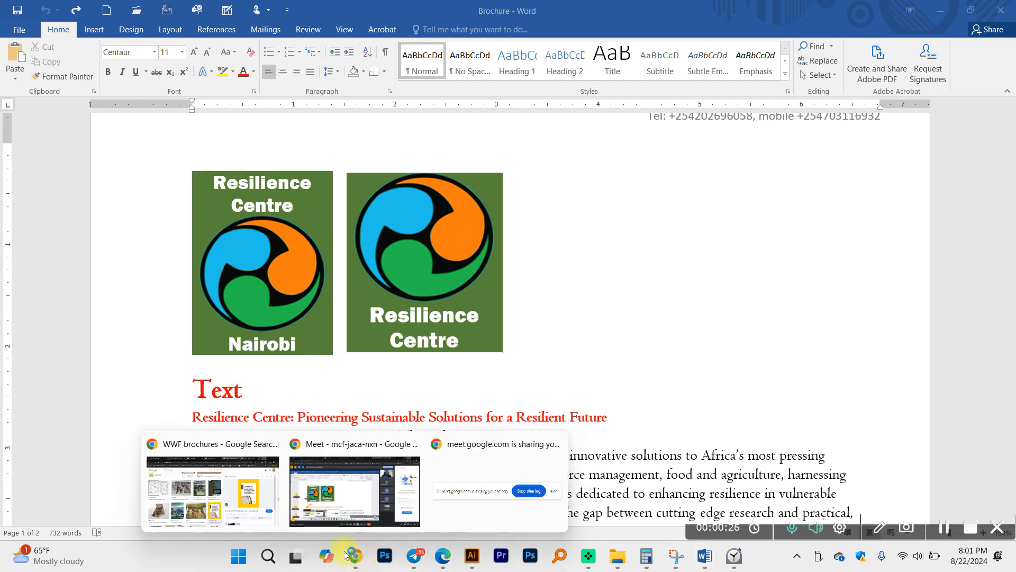
pyautogui.click(256, 473)
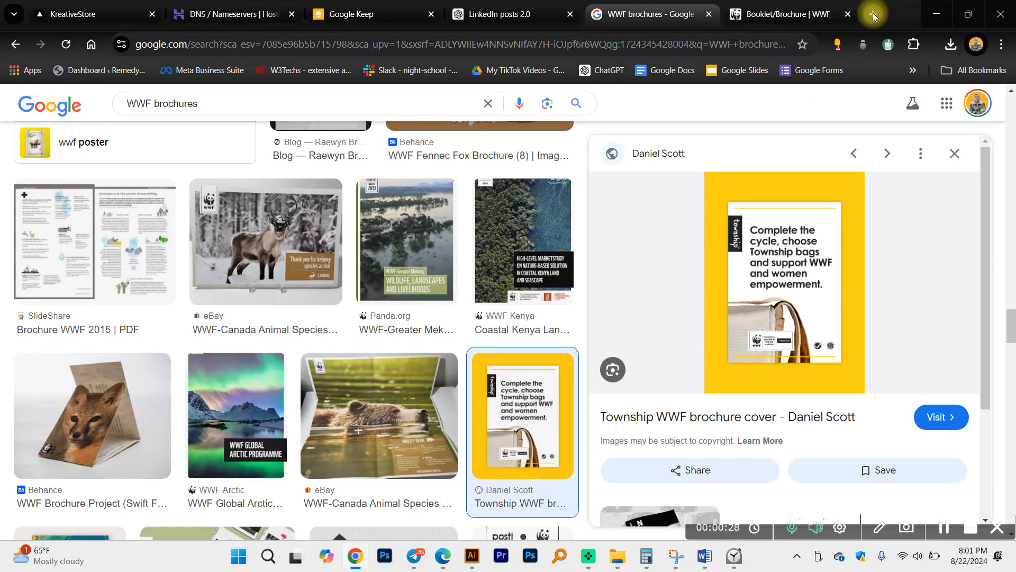
pyautogui.click(872, 14)
pyautogui.write('cour')
pyautogui.press('Return')
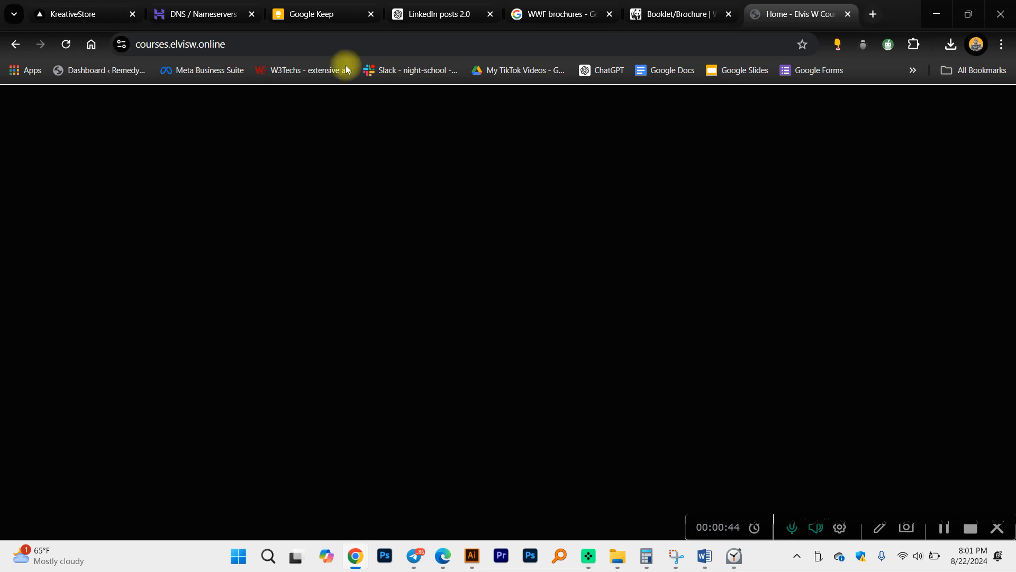
pyautogui.click(1001, 44)
pyautogui.click(859, 110)
pyautogui.write('course')
pyautogui.press('Return')
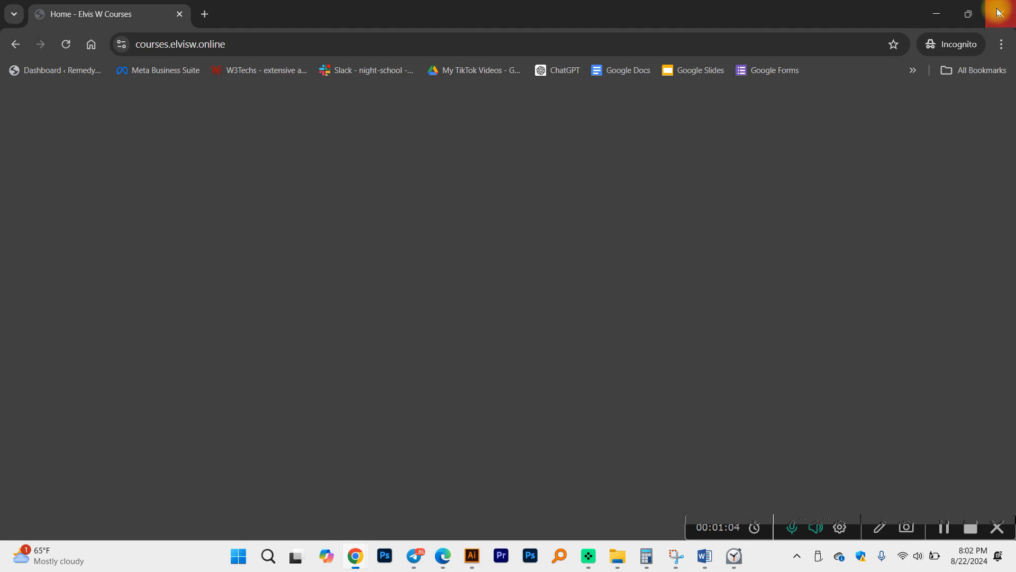
pyautogui.click(999, 12)
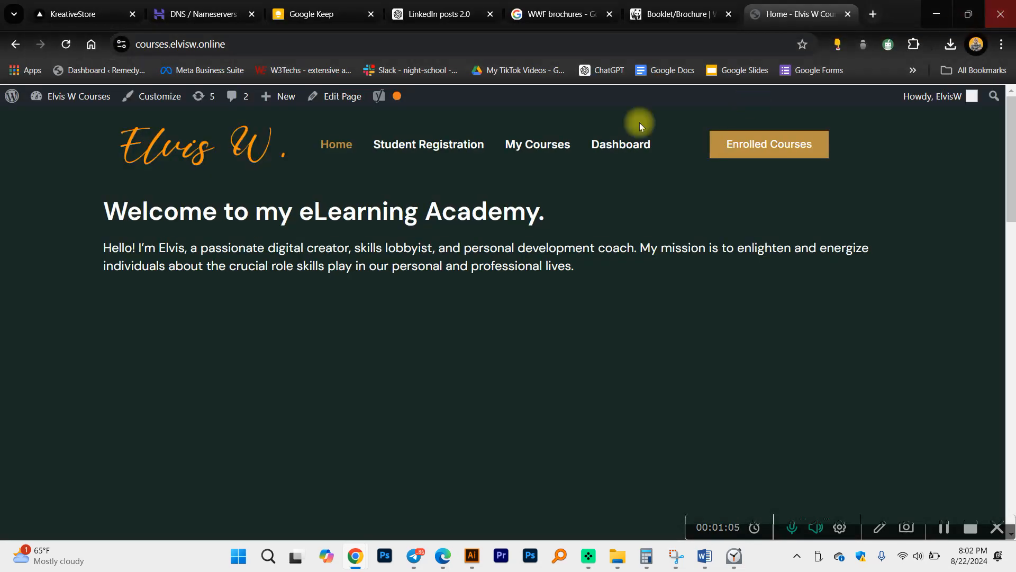
# Open the Graphic Design Bootcamp May to August 2024 course and look through its lesson list to the last logo design session.
pyautogui.click(549, 148)
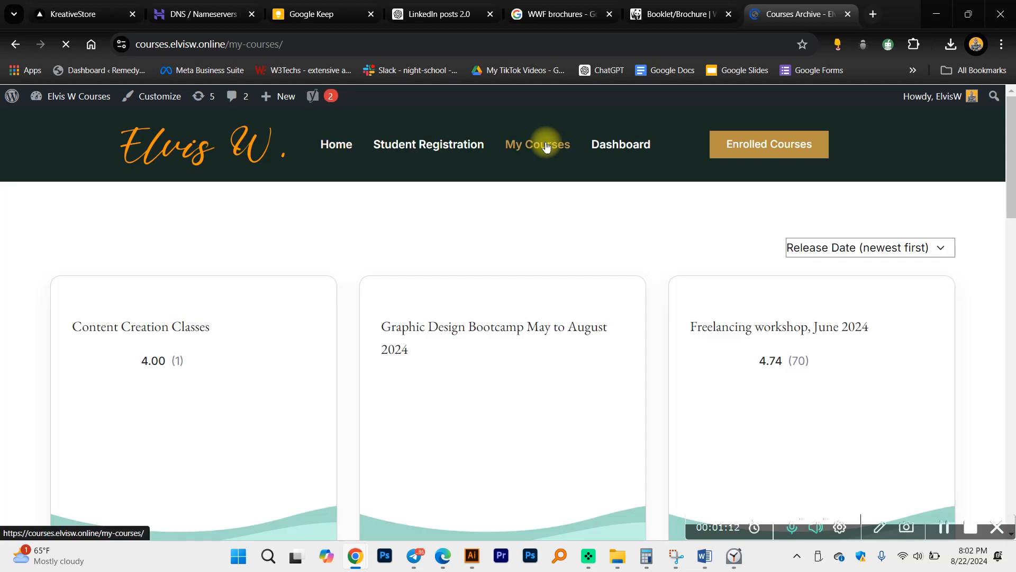
pyautogui.scroll(-3, 472, 237)
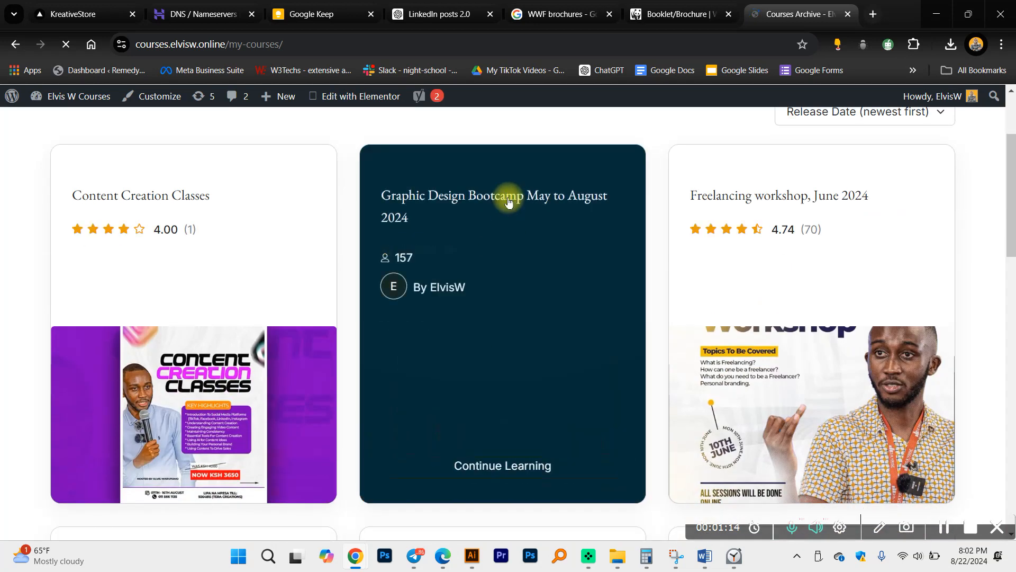
pyautogui.click(508, 196)
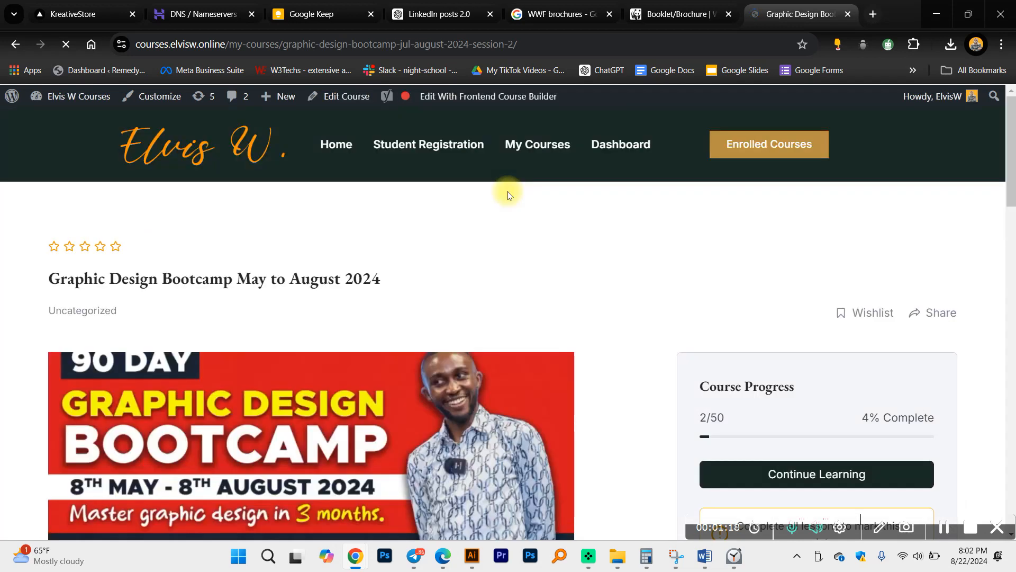
pyautogui.scroll(-6, 516, 222)
pyautogui.scroll(-20, 519, 230)
pyautogui.click(312, 252)
pyautogui.scroll(-8, 370, 296)
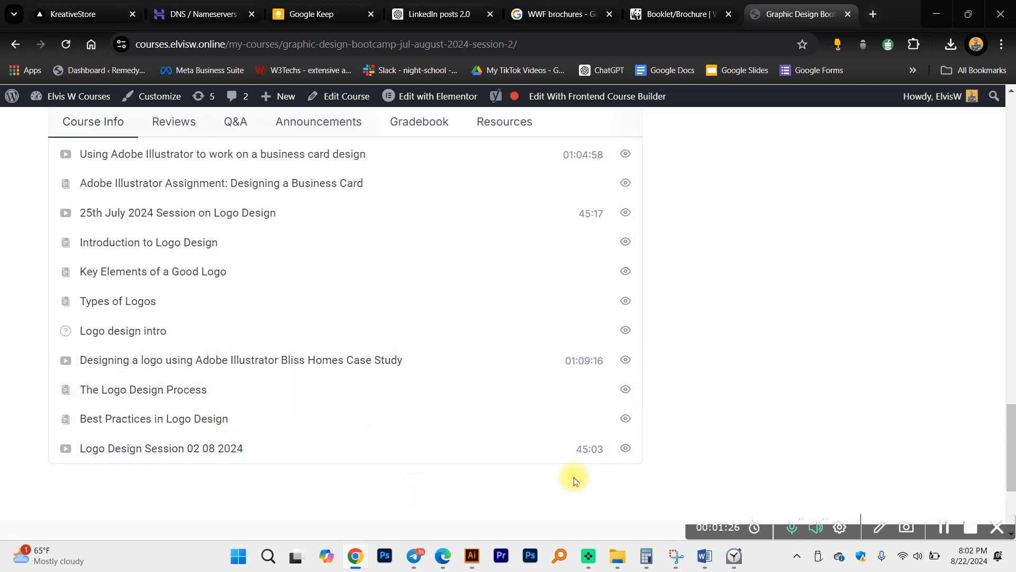
# Return to the Brochure document in Word and examine the contact header and the two Resilience Centre logos.
pyautogui.moveTo(704, 555)
pyautogui.click(651, 490)
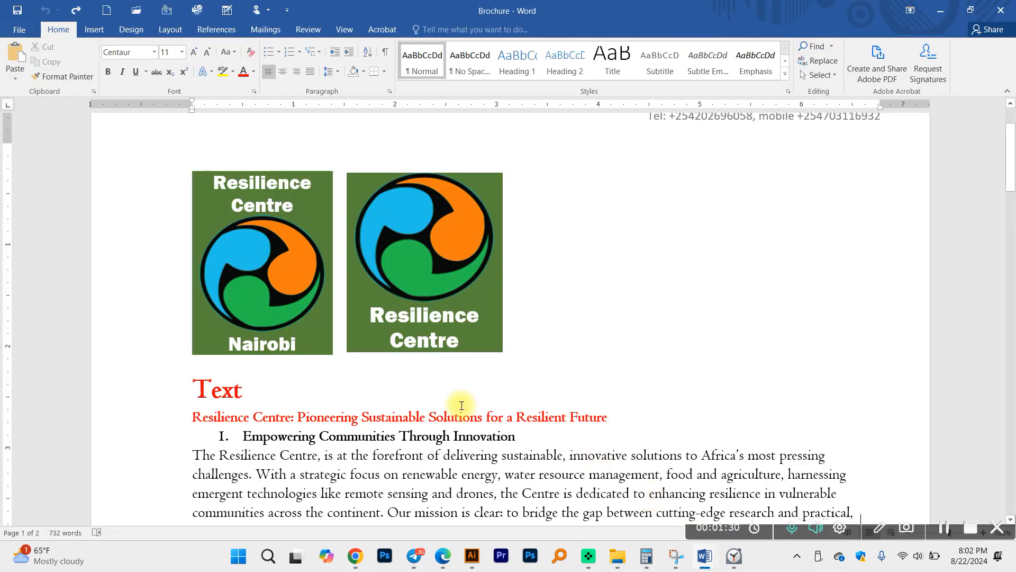
pyautogui.scroll(2, 447, 407)
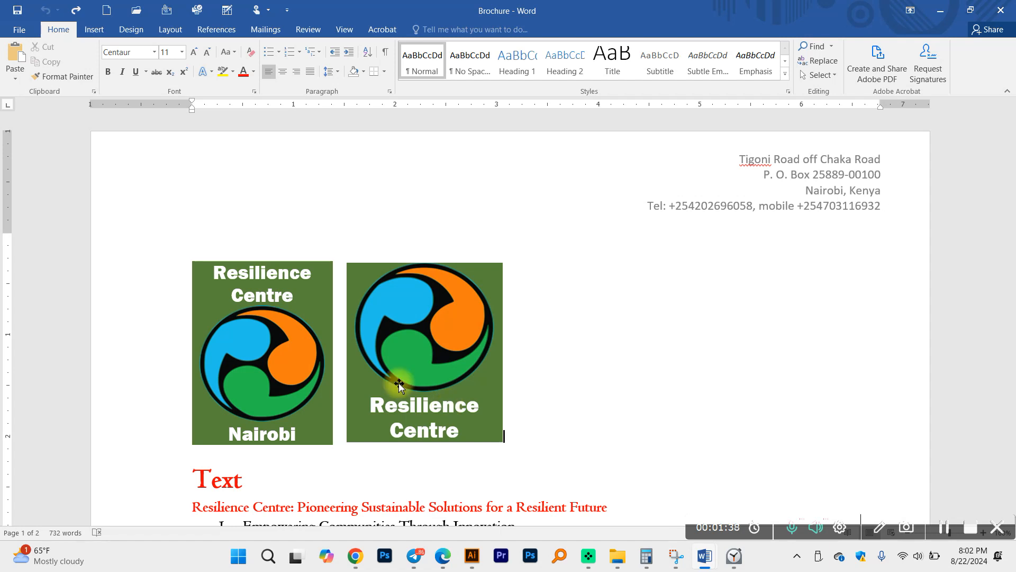
pyautogui.scroll(-3, 391, 383)
pyautogui.scroll(2, 371, 348)
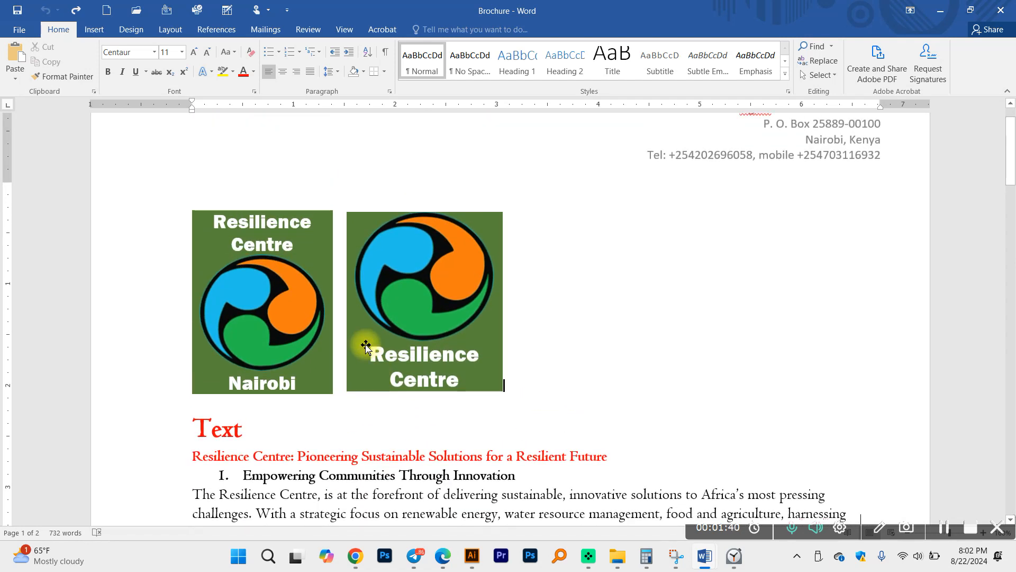
pyautogui.scroll(-1, 349, 365)
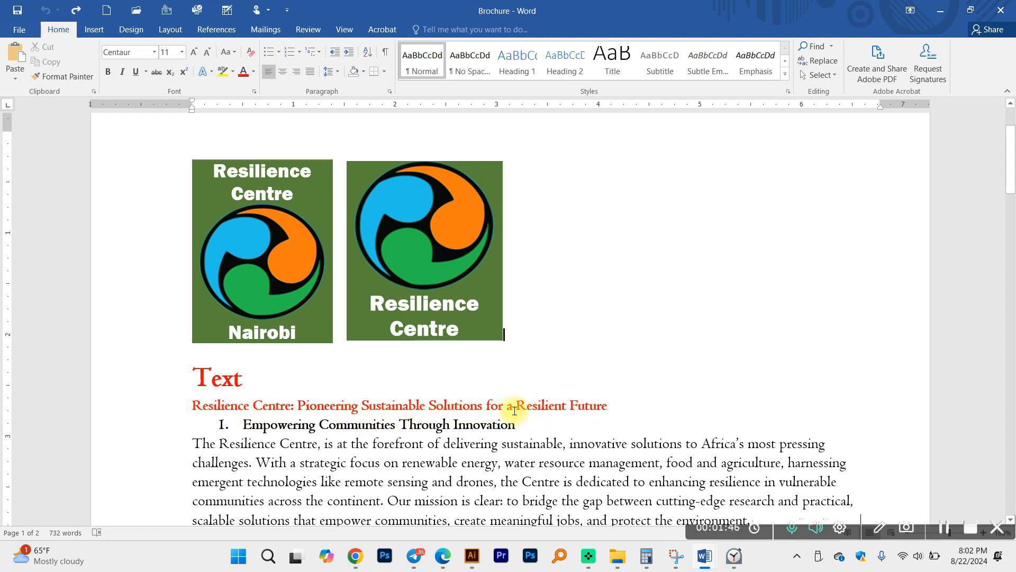
# Review the brochure text's first three numbered headings, on empowering communities, renewable energy and water resource management, highlighting the second and third.
pyautogui.scroll(-3, 575, 408)
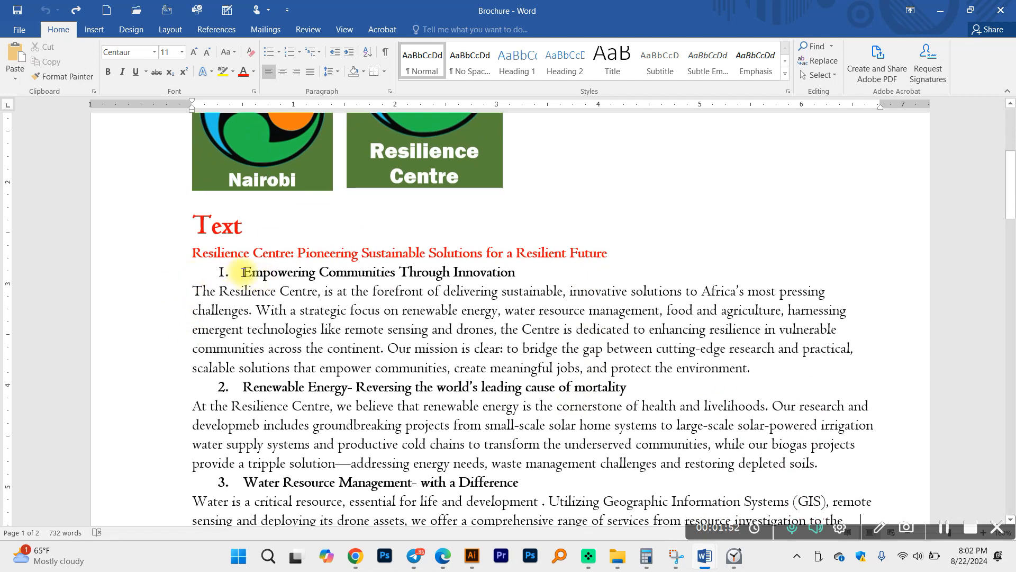
pyautogui.moveTo(243, 272); pyautogui.dragTo(263, 272)
pyautogui.click(263, 272)
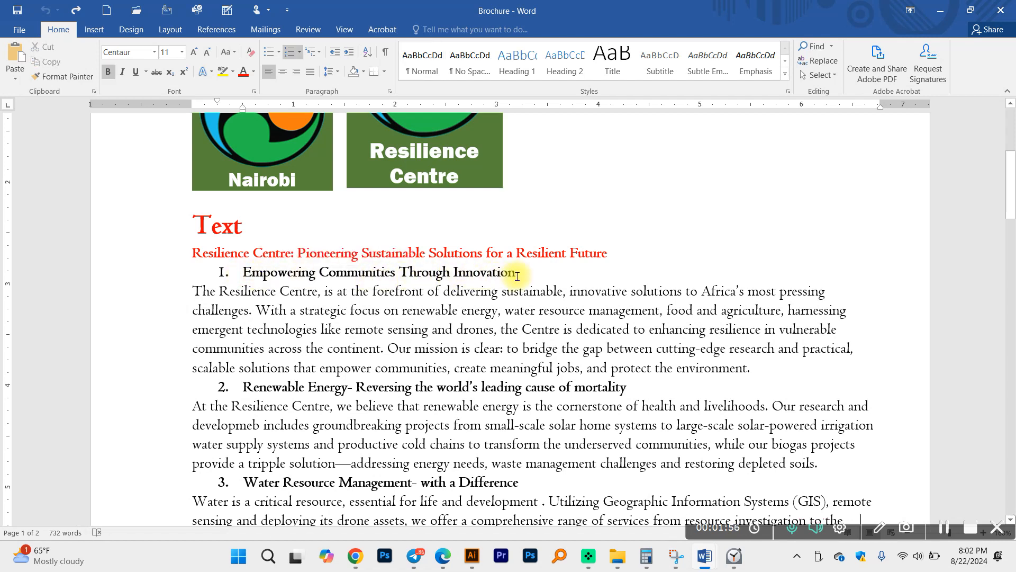
pyautogui.scroll(-2, 472, 290)
pyautogui.moveTo(242, 286); pyautogui.dragTo(626, 289)
pyautogui.scroll(-2, 373, 312)
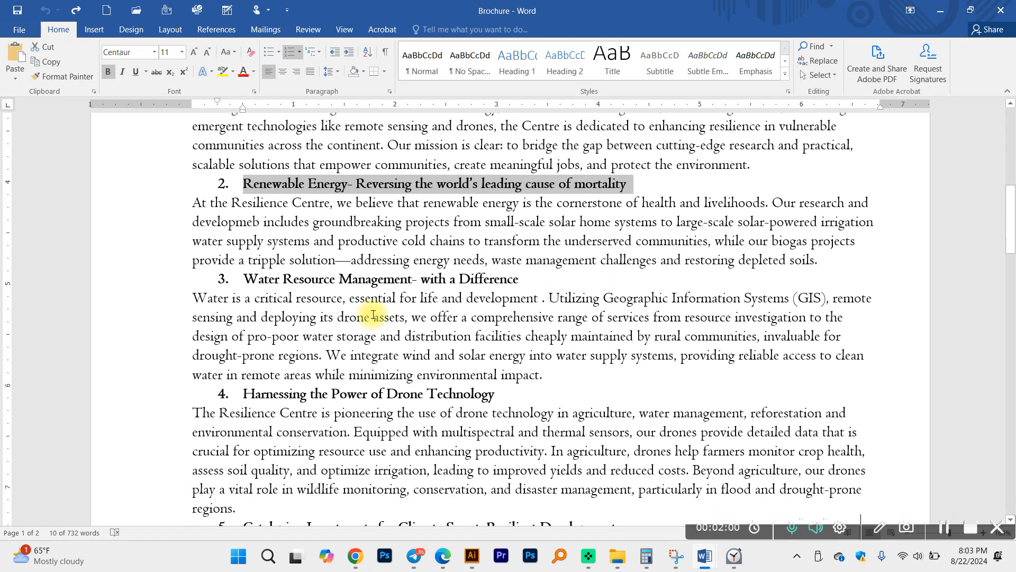
pyautogui.moveTo(244, 287); pyautogui.dragTo(516, 285)
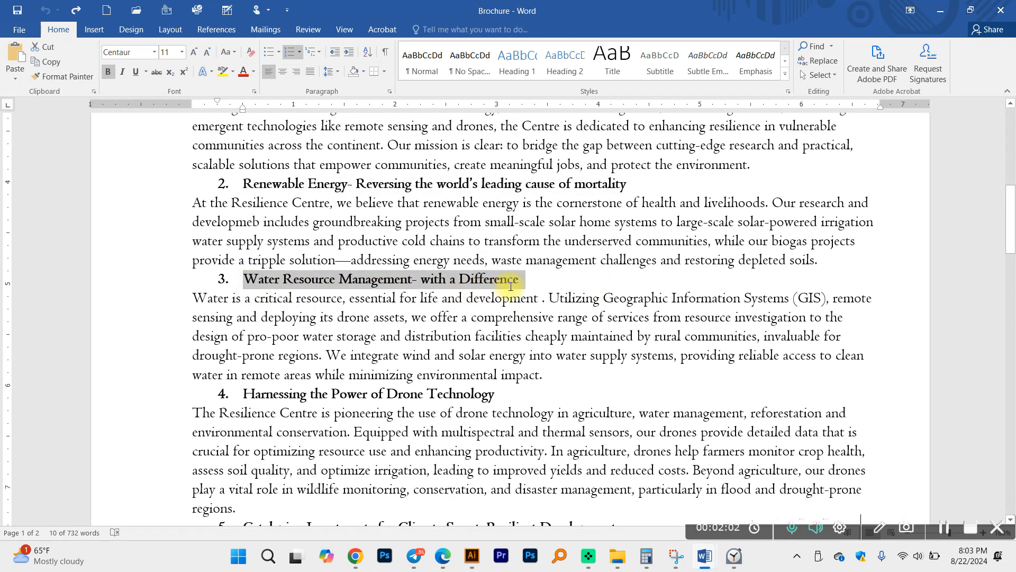
# Review headings 4 to 6 on drone technology, catalyzing investments and partnering, highlighting the fourth and fifth.
pyautogui.scroll(-2, 444, 309)
pyautogui.scroll(-1, 444, 309)
pyautogui.moveTo(245, 241); pyautogui.dragTo(497, 243)
pyautogui.scroll(-2, 436, 268)
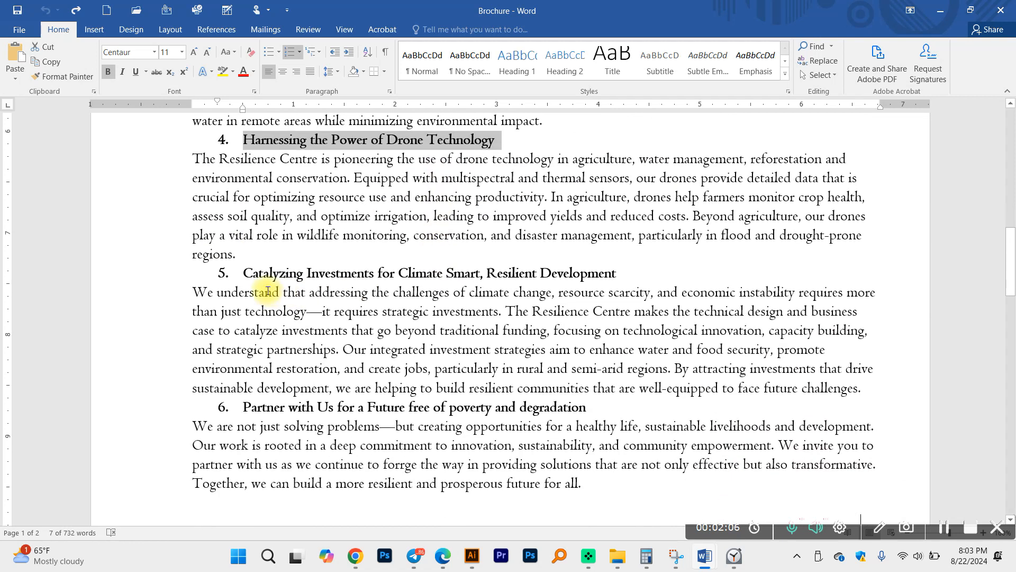
pyautogui.moveTo(238, 276); pyautogui.dragTo(624, 274)
pyautogui.scroll(-2, 503, 297)
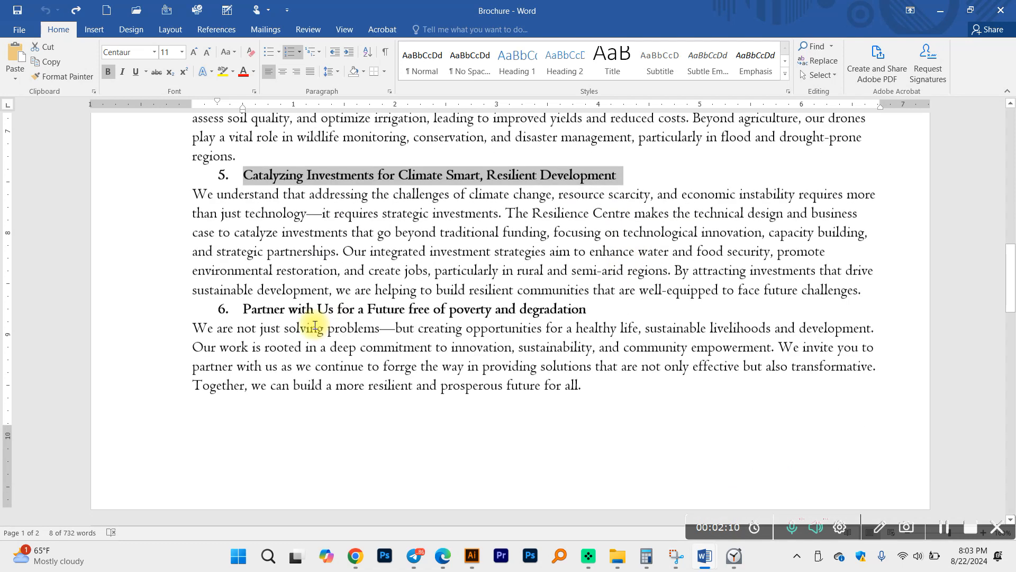
pyautogui.click(242, 307)
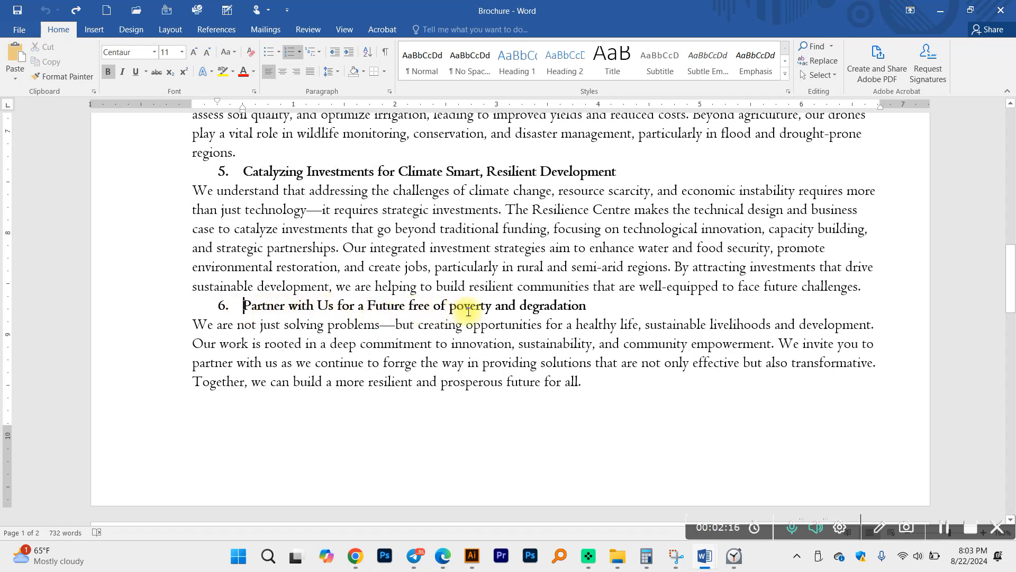
# Review the brochure design guidelines and the examples of remarkable brochures, highlighting the World Wildlife Fund and UNDP entries.
pyautogui.scroll(-8, 588, 310)
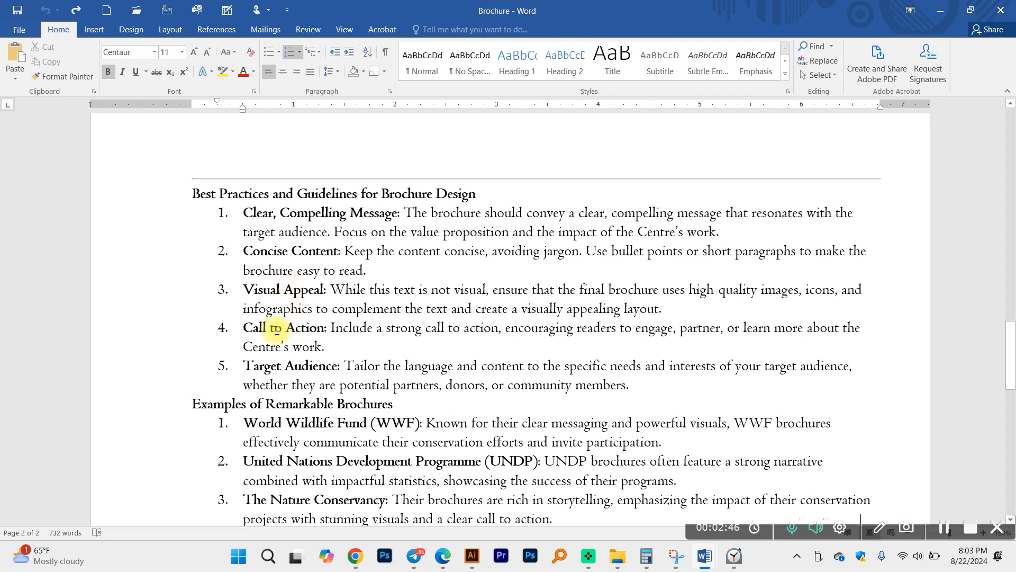
pyautogui.scroll(-1, 277, 330)
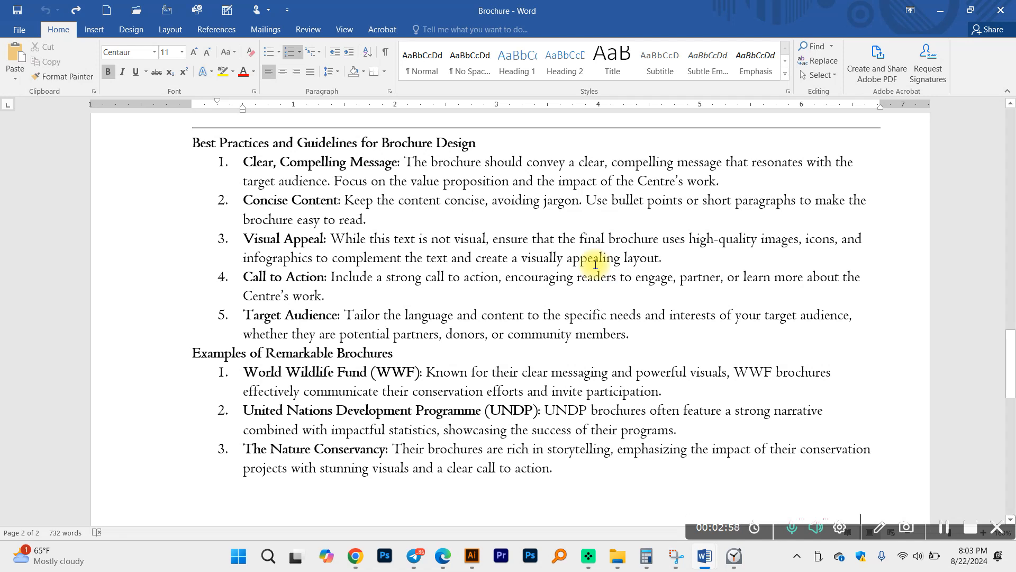
pyautogui.scroll(2, 336, 394)
pyautogui.scroll(-3, 323, 344)
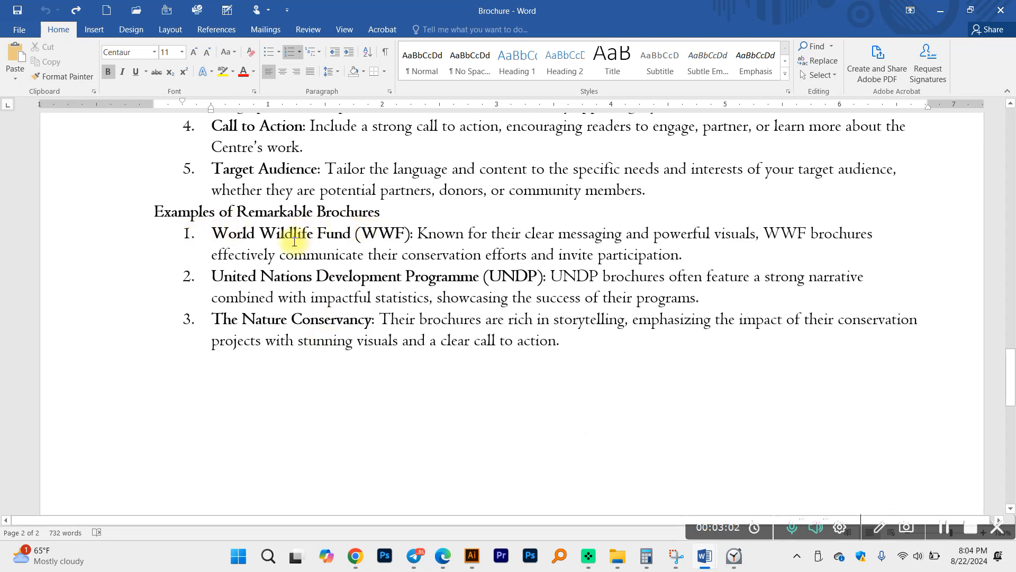
pyautogui.moveTo(217, 235); pyautogui.dragTo(408, 233)
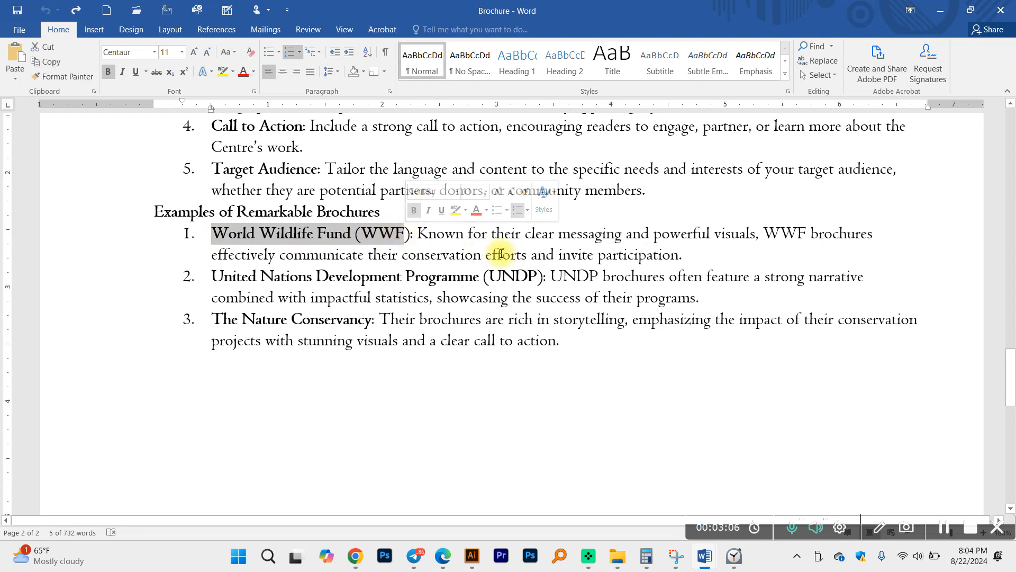
pyautogui.click(274, 280)
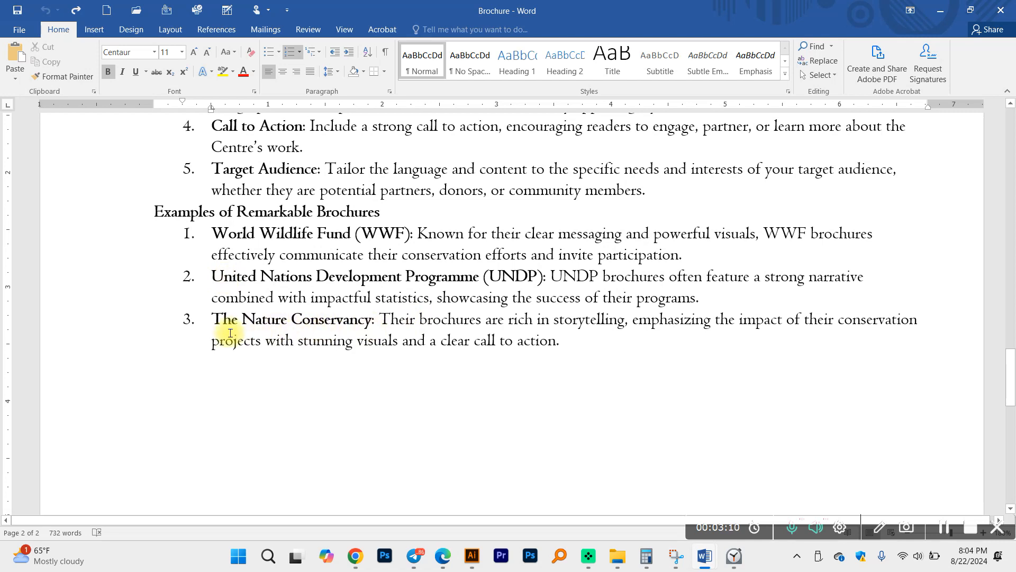
pyautogui.click(212, 276)
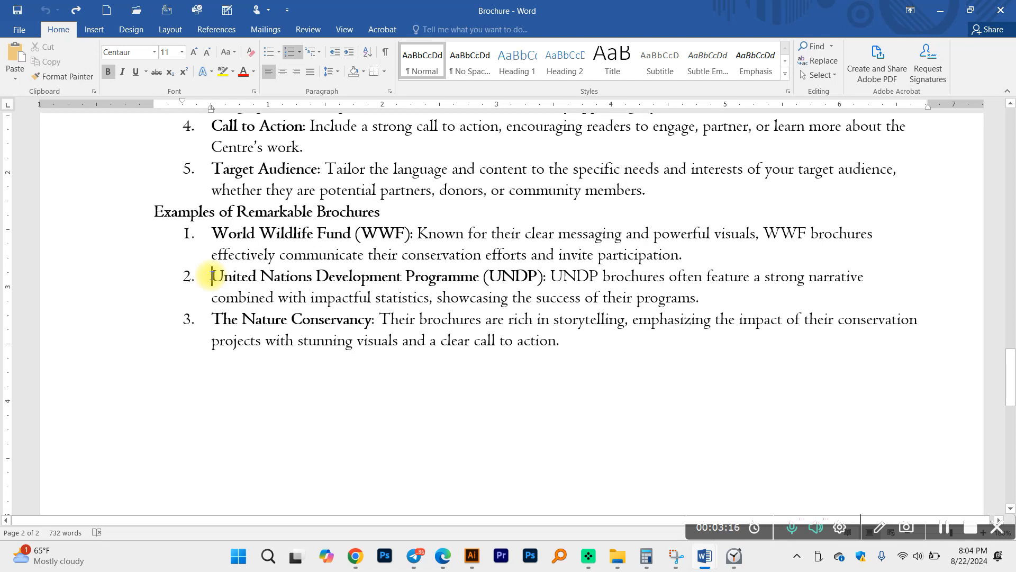
pyautogui.moveTo(212, 276); pyautogui.dragTo(542, 277)
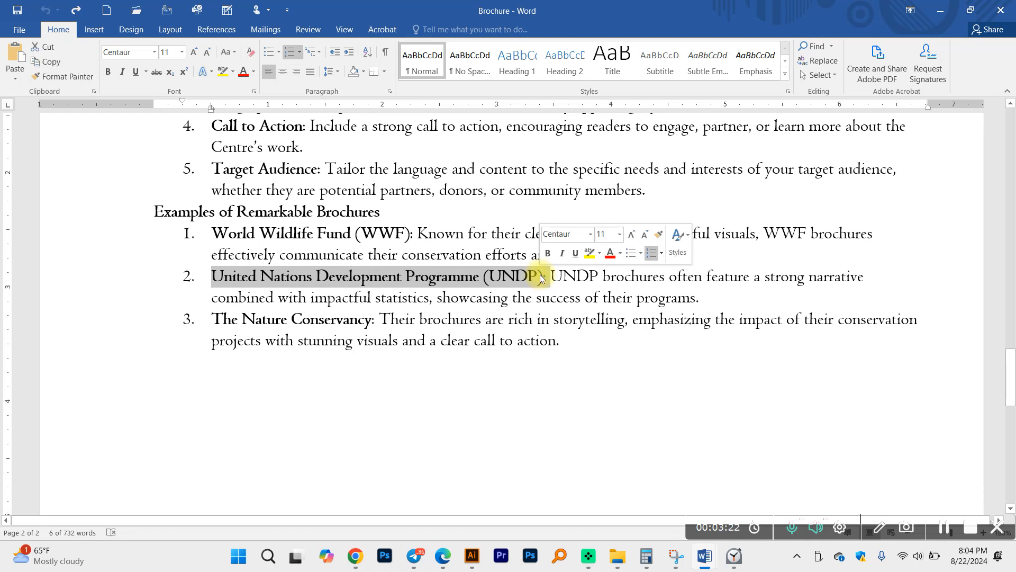
# Copy the name "United Nations Development Programme (UNDP):" from the list of remarkable brochure examples.
pyautogui.click(335, 233)
pyautogui.moveTo(212, 277); pyautogui.dragTo(544, 279)
pyautogui.hotkey('ctrl', 'c')
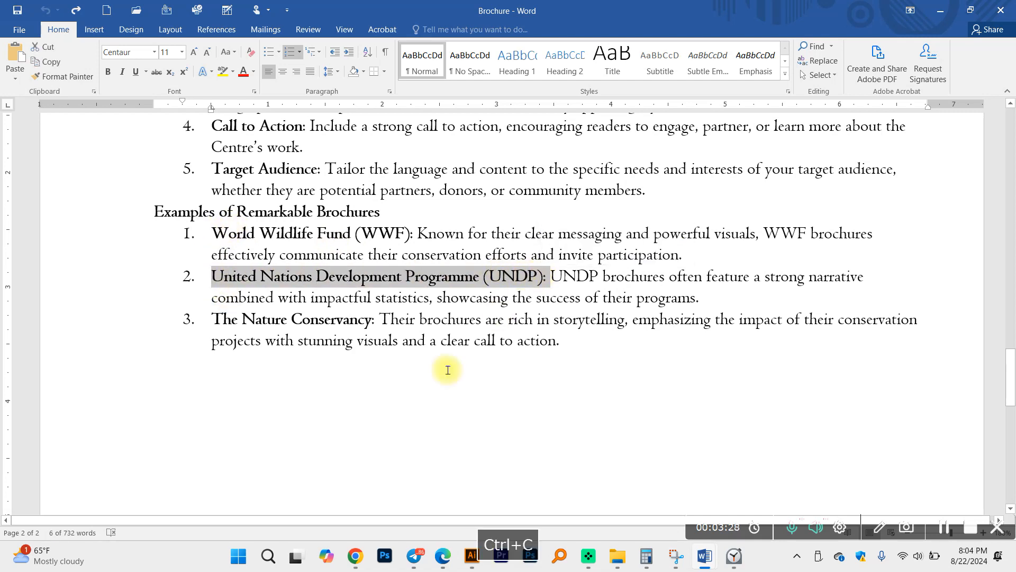
# Switch to Chrome and search Google for the copied United Nations Development Programme (UNDP) name followed by "brochure", without the trailing colon.
pyautogui.click(363, 556)
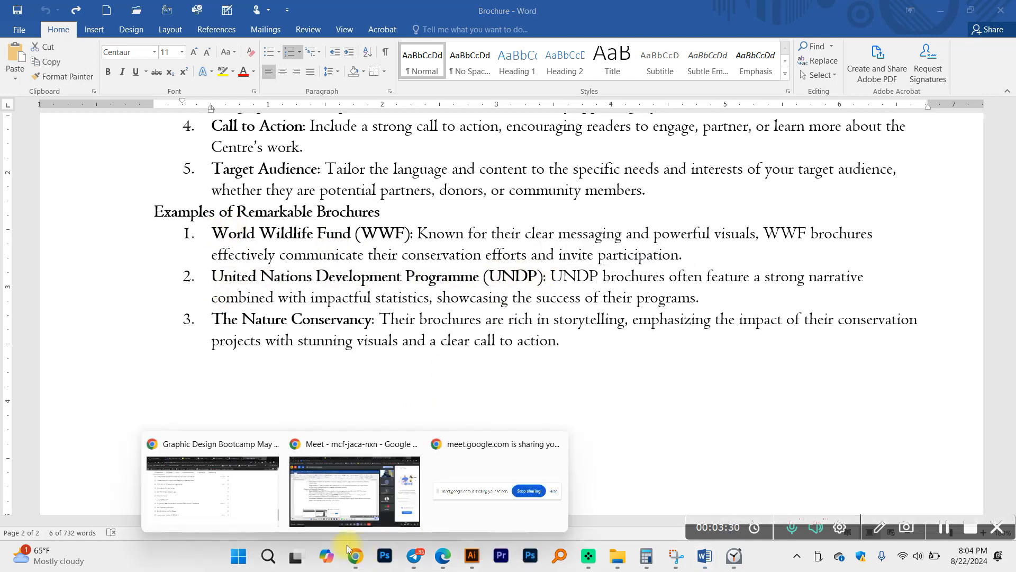
pyautogui.click(227, 492)
pyautogui.click(688, 45)
pyautogui.hotkey('ctrl', 'v')
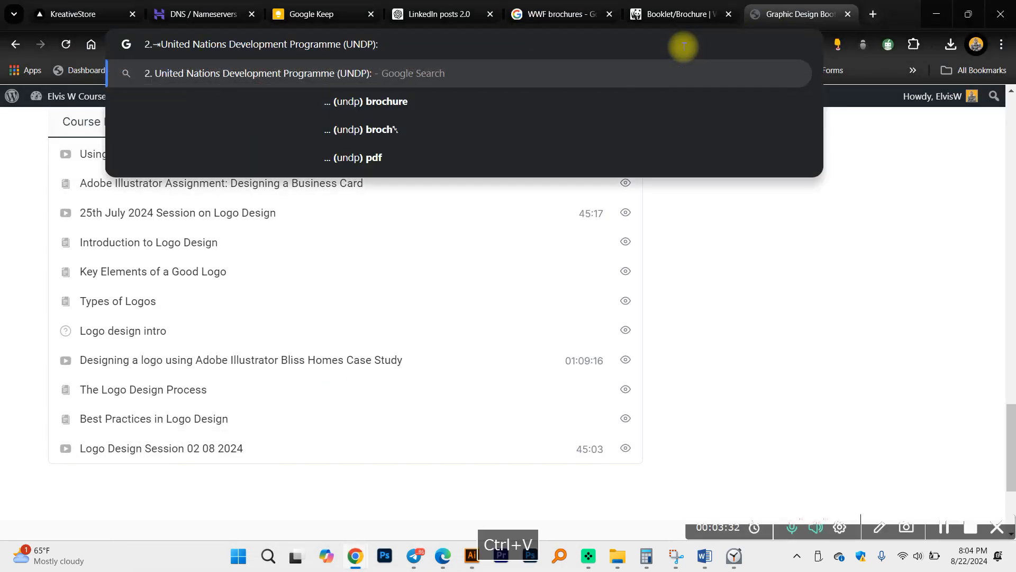
pyautogui.press('BackSpace')
pyautogui.write('b')
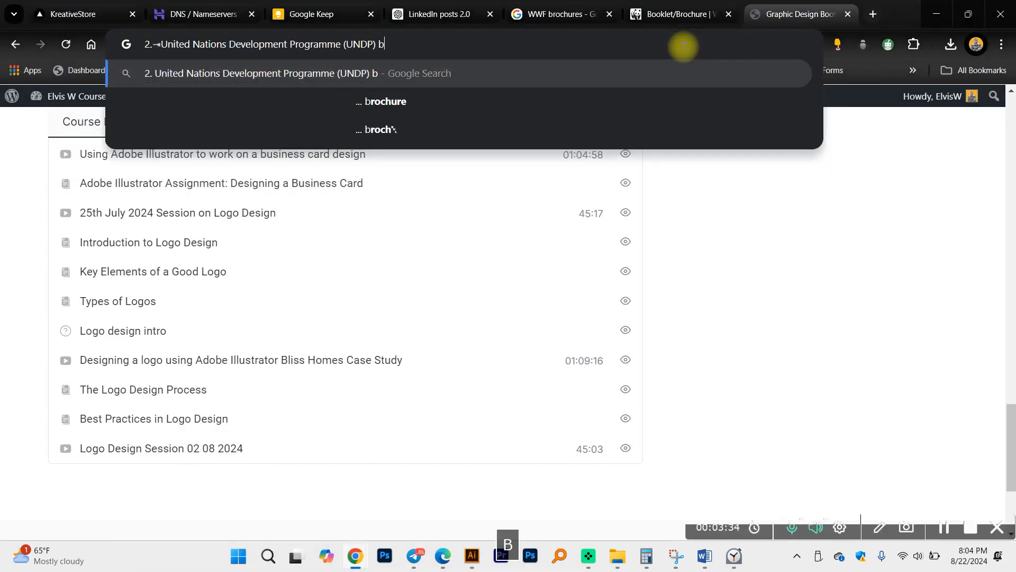
pyautogui.press('Return')
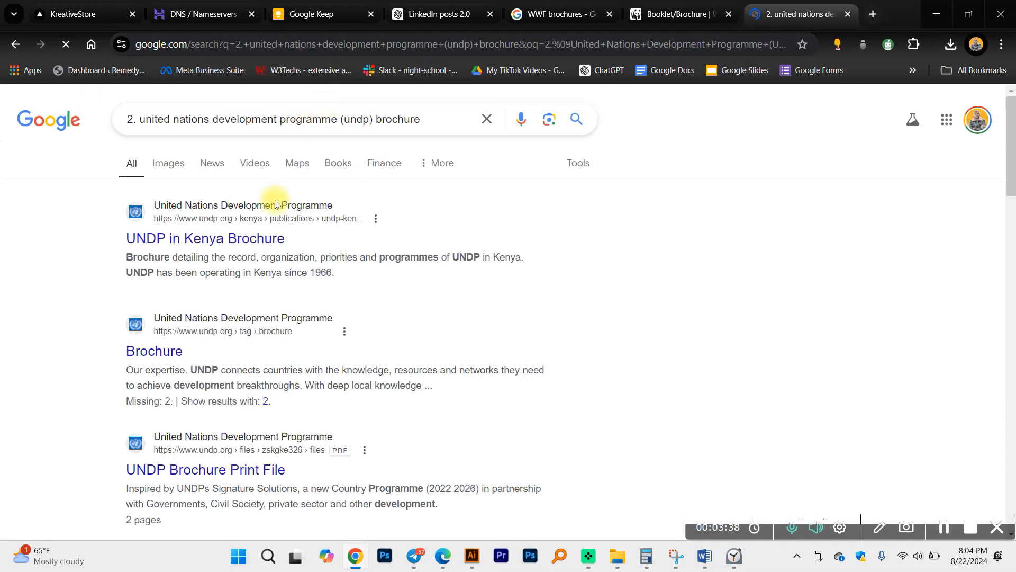
# Open the UNDP in Kenya Brochure search result in a new tab and download its PDF.
pyautogui.rightClick(267, 238)
pyautogui.click(297, 191)
pyautogui.click(782, 14)
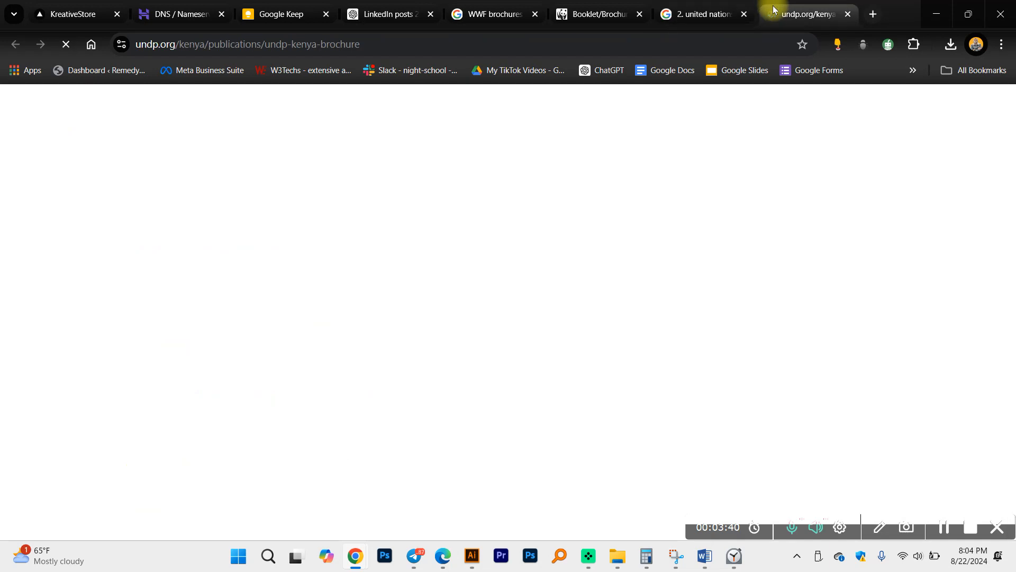
pyautogui.scroll(-2, 362, 240)
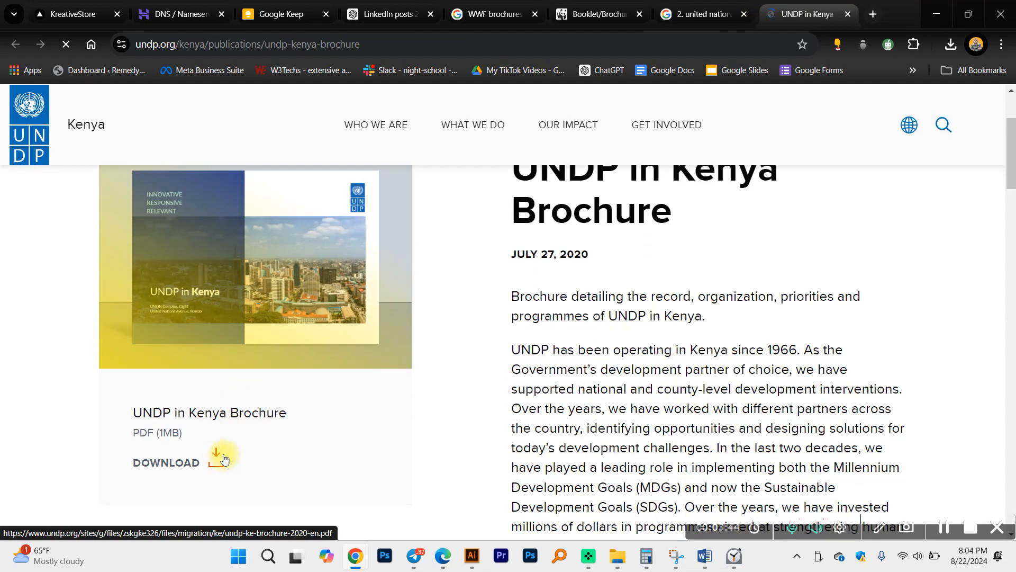
pyautogui.moveTo(634, 169)
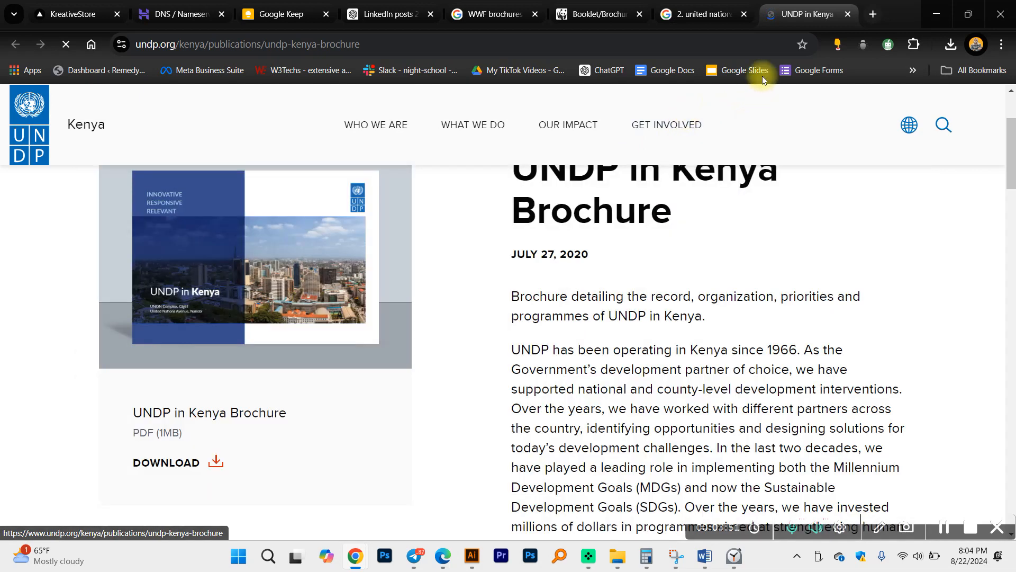
# Open the downloaded undp-ke-brochure-2020-en.pdf from the recent downloads and dismiss the Acrobat prompt.
pyautogui.click(703, 7)
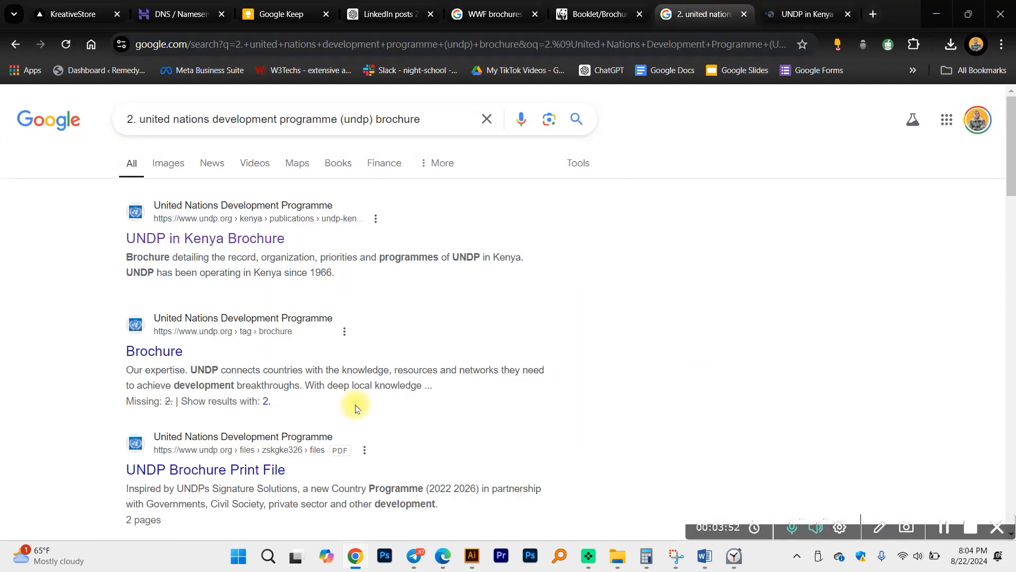
pyautogui.click(949, 45)
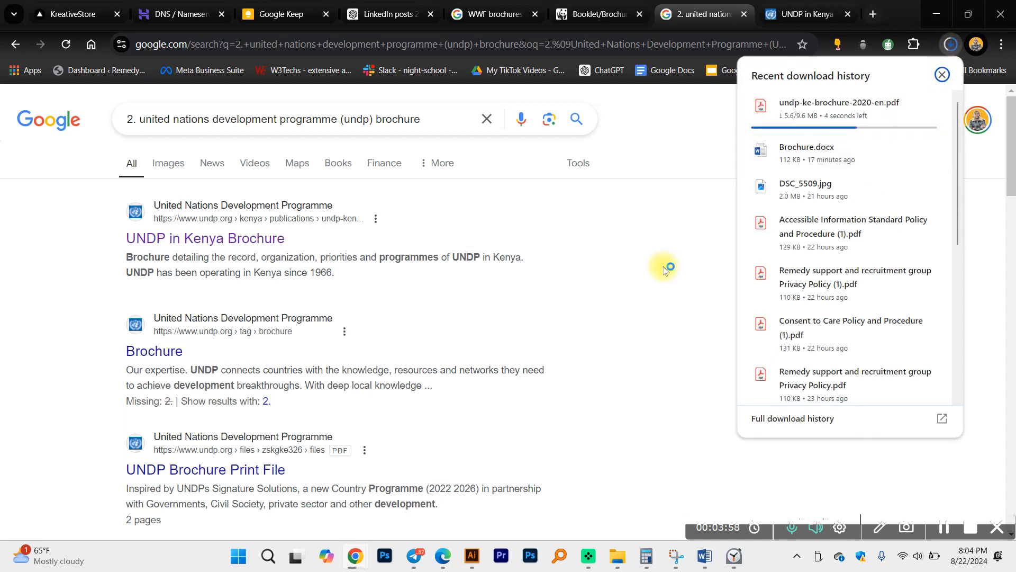
pyautogui.click(929, 105)
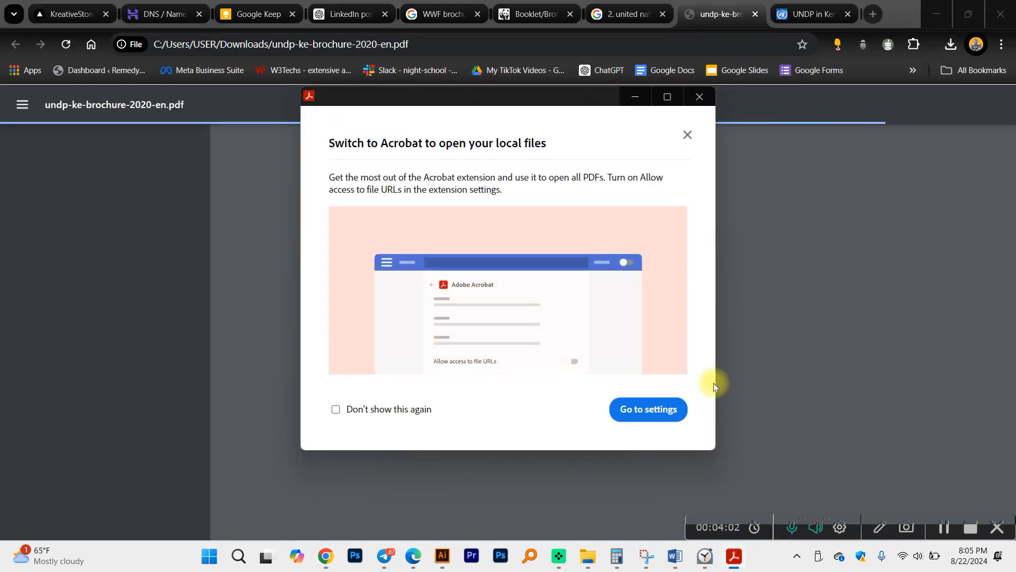
pyautogui.click(688, 135)
# Examine the layout of the UNDP brochure's cover, Who We Are, Content, About Us and Our Record pages, returning to the cover.
pyautogui.scroll(-4, 572, 220)
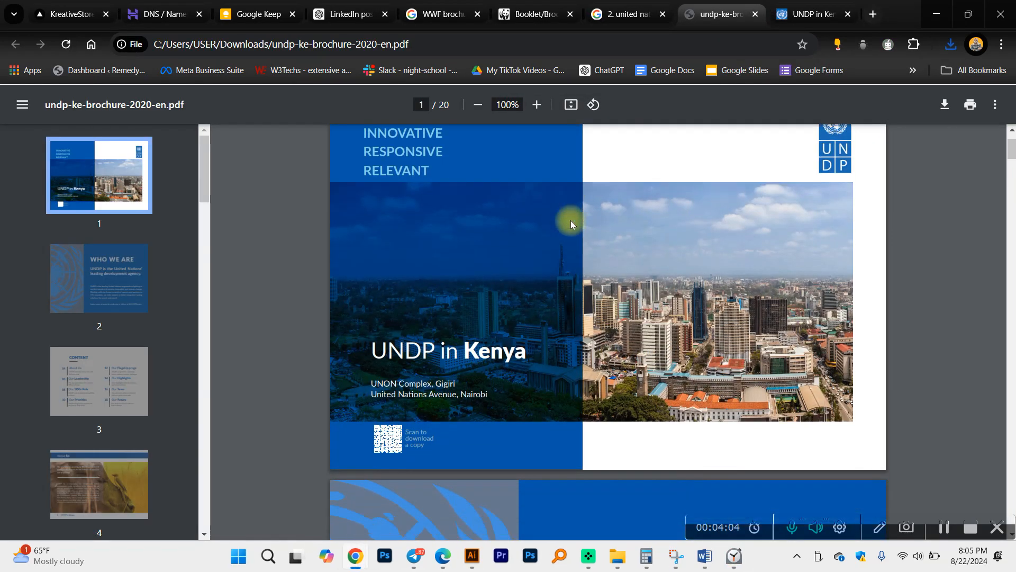
pyautogui.scroll(-4, 579, 212)
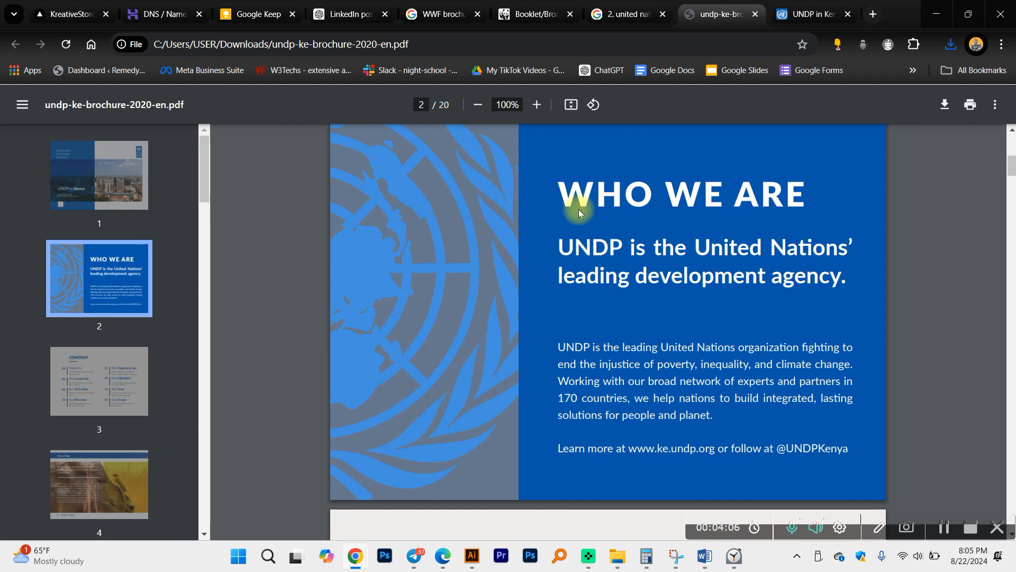
pyautogui.scroll(-7, 579, 210)
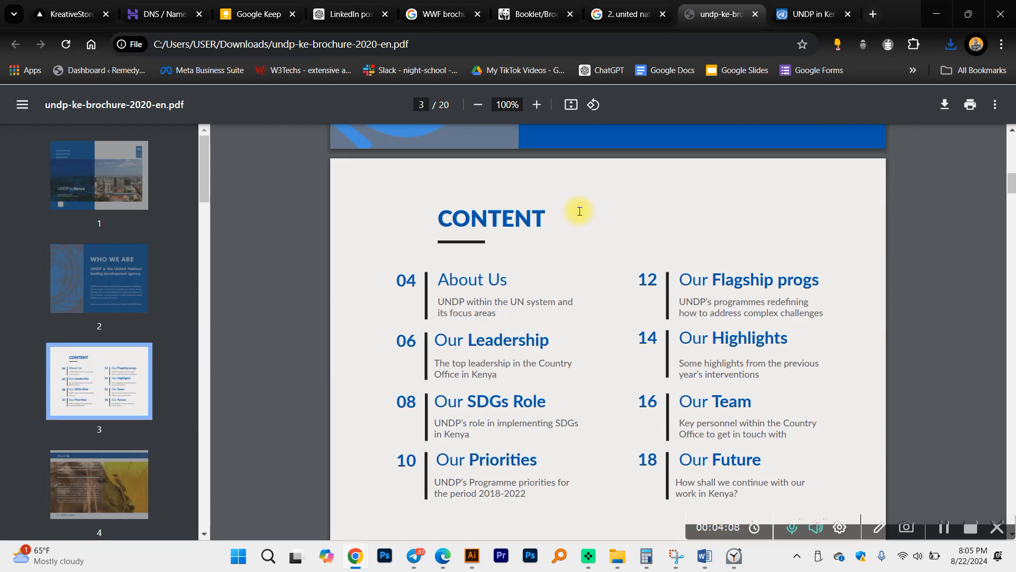
pyautogui.scroll(-9, 579, 211)
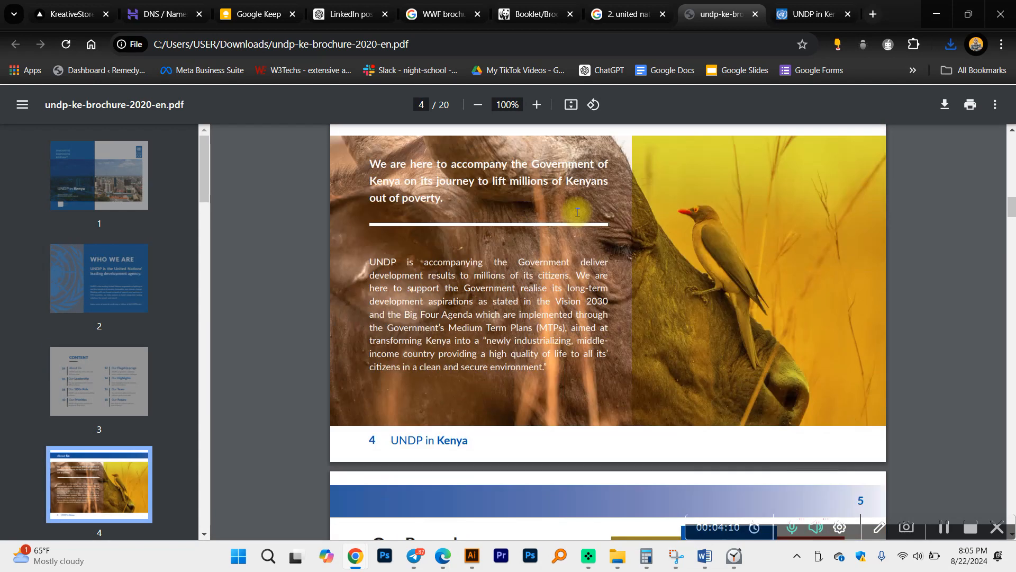
pyautogui.scroll(-5, 577, 211)
pyautogui.scroll(7, 582, 211)
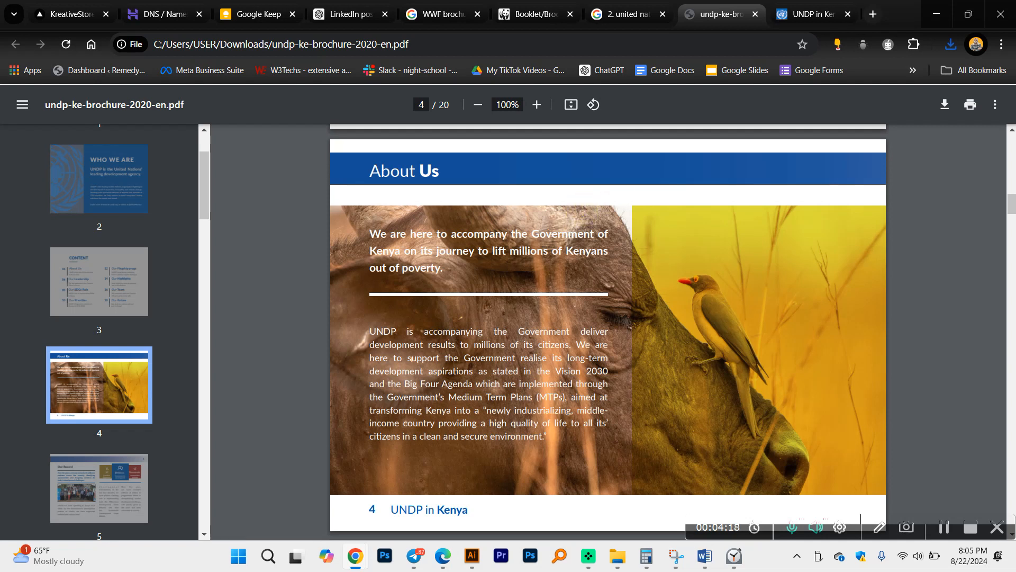
pyautogui.scroll(-5, 650, 261)
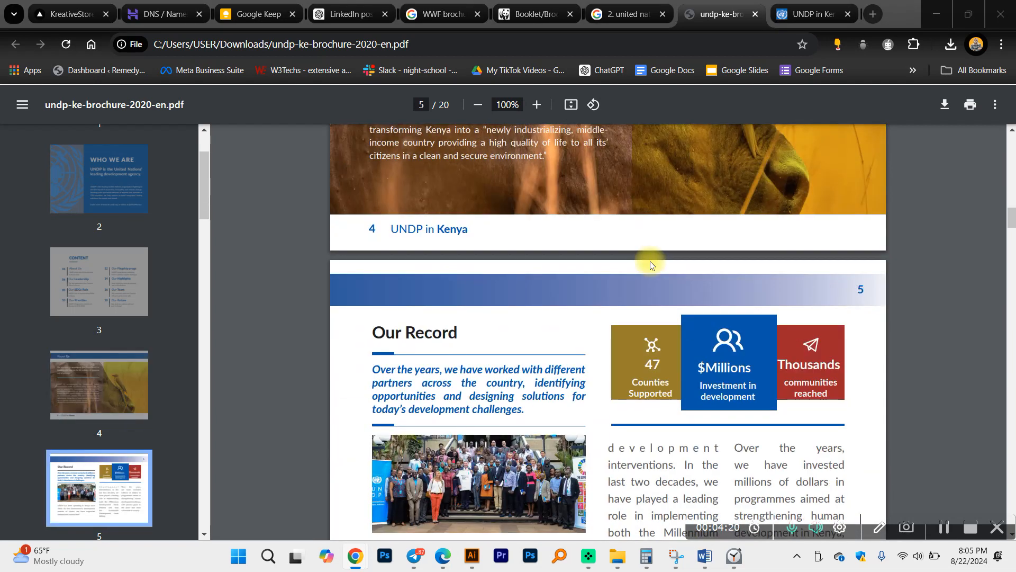
pyautogui.scroll(-5, 650, 264)
pyautogui.scroll(5, 976, 218)
pyautogui.moveTo(1012, 228); pyautogui.dragTo(1011, 132)
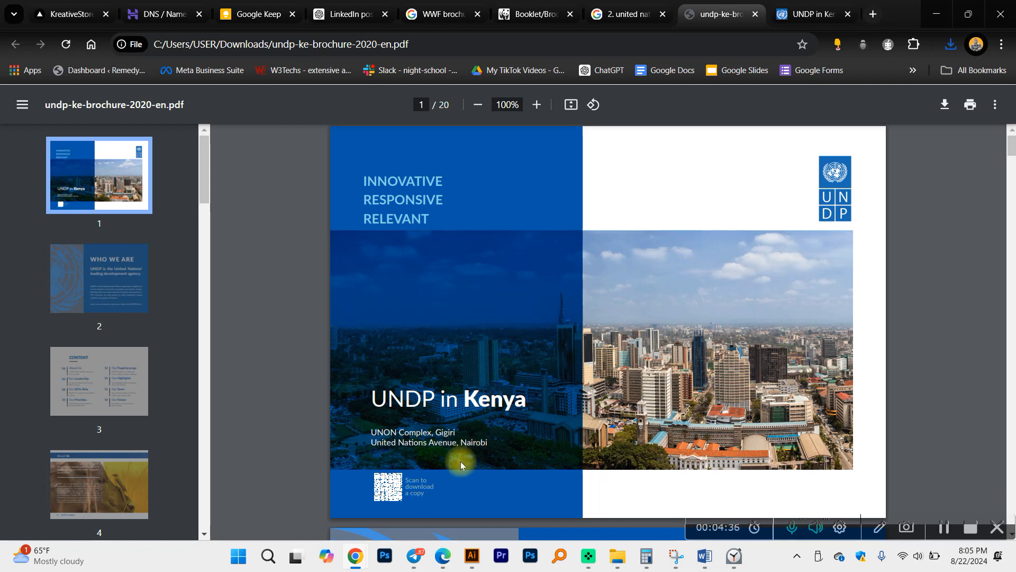
# Switch to Illustrator and close the Dreamspace Realtors Logo Design.ai document.
pyautogui.click(469, 557)
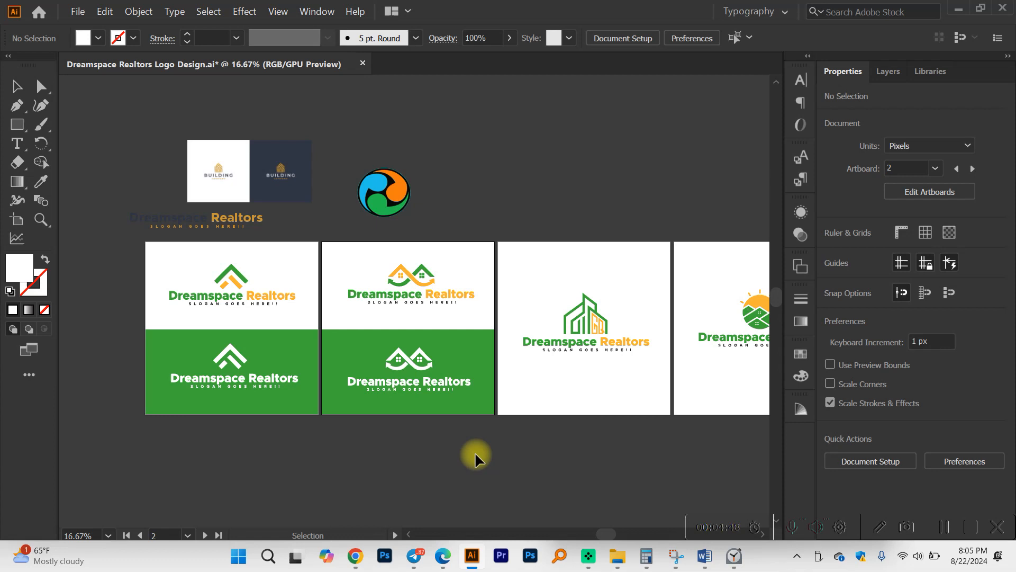
pyautogui.click(362, 63)
pyautogui.click(521, 297)
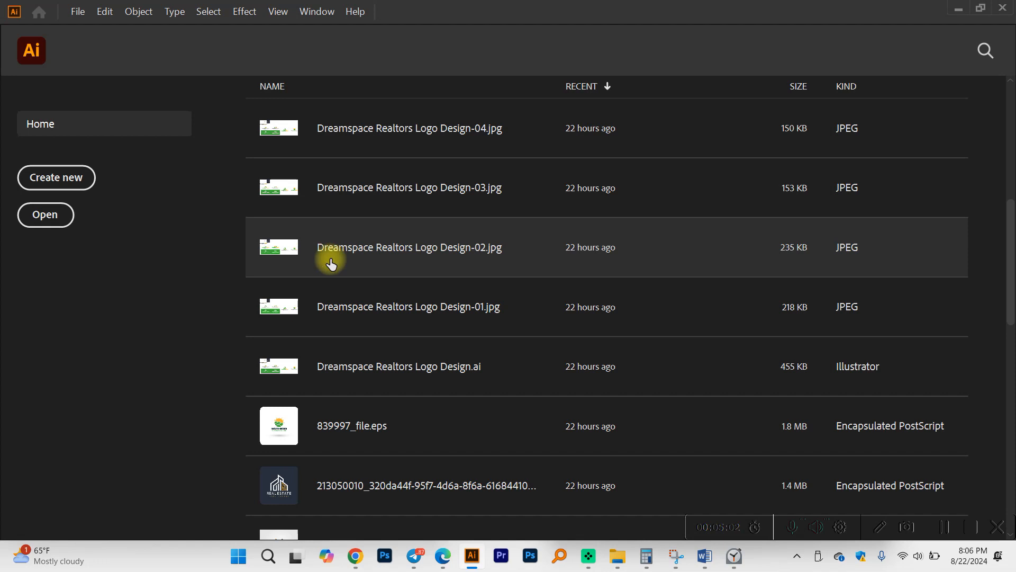
# Switch to File Explorer, locate undp-ke-brochure-2020-en in the Downloads folder and maximize the window.
pyautogui.click(617, 555)
pyautogui.moveTo(280, 33); pyautogui.dragTo(583, 53)
pyautogui.scroll(3, 286, 305)
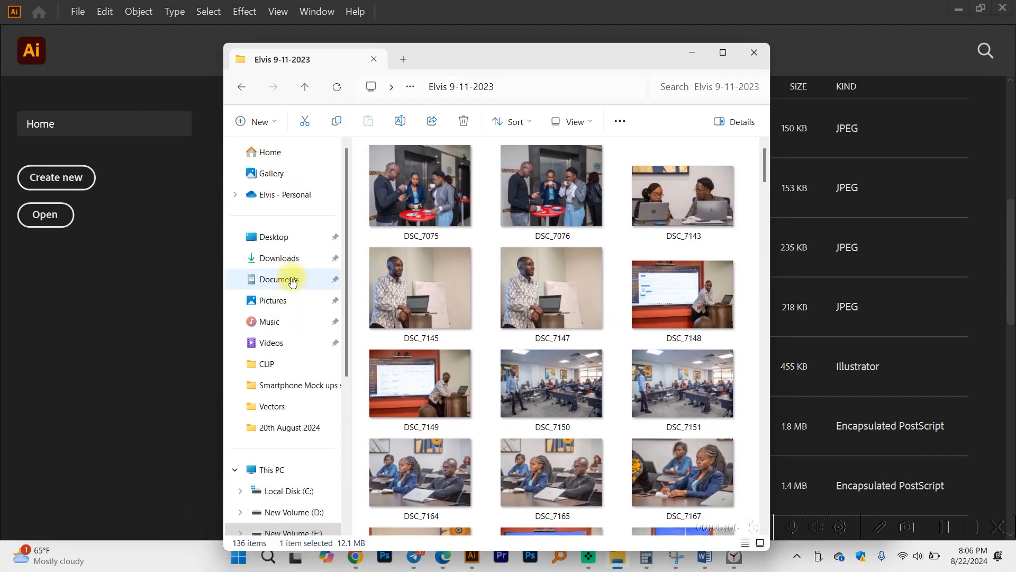
pyautogui.click(289, 258)
pyautogui.click(401, 211)
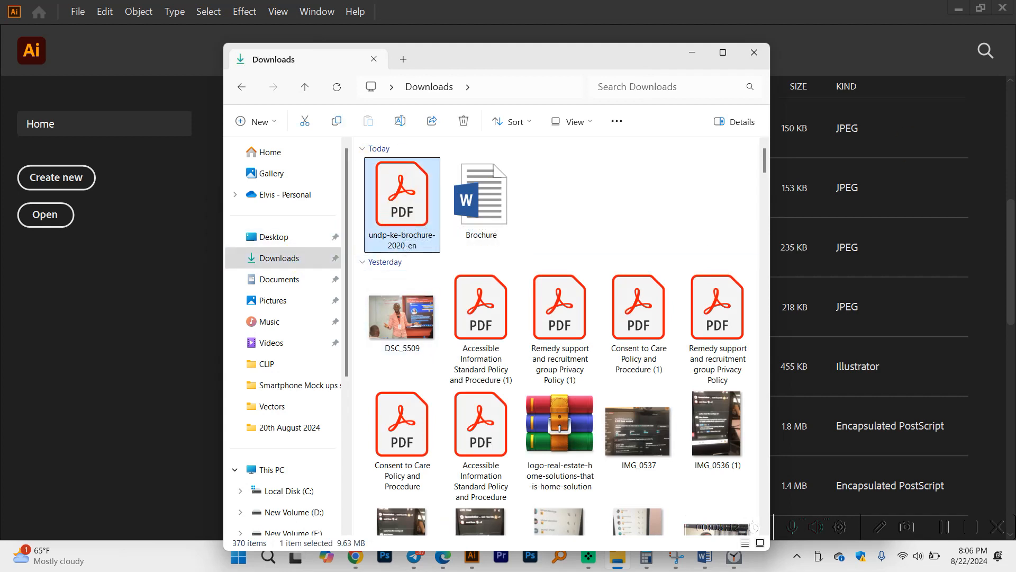
pyautogui.click(723, 52)
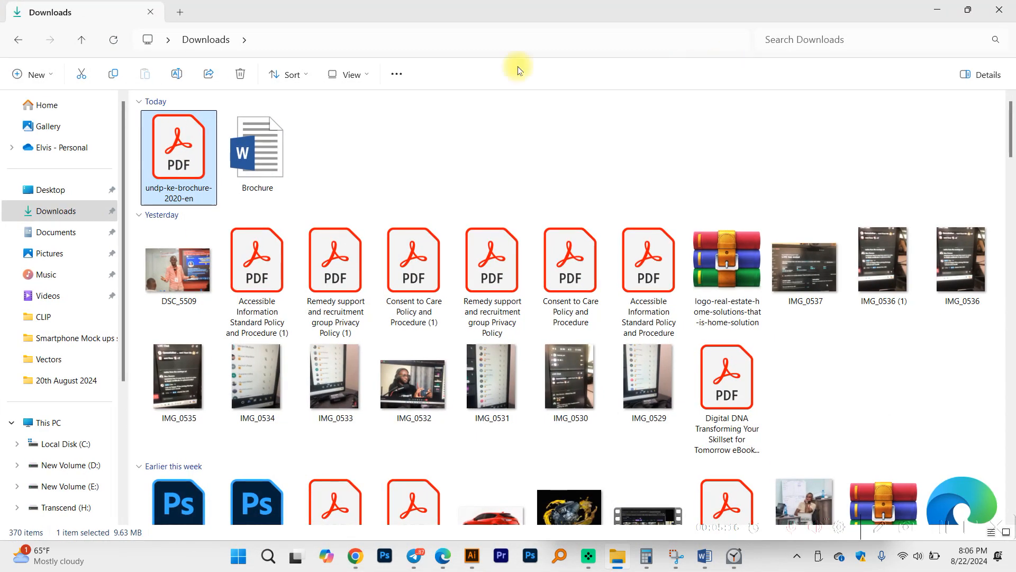
# Open the My Graphic Design Projects folder on the Desktop.
pyautogui.click(79, 468)
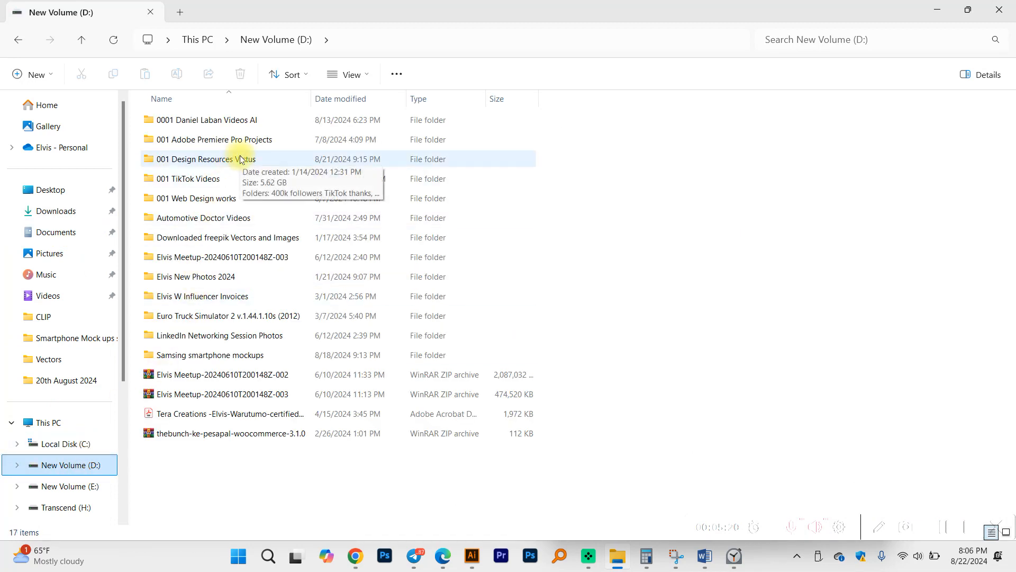
pyautogui.click(81, 192)
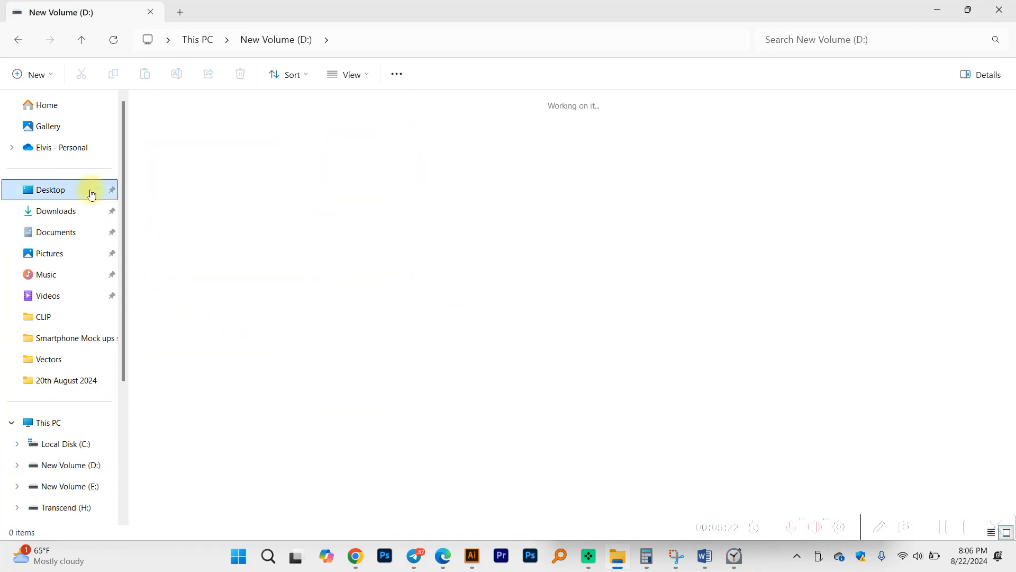
pyautogui.doubleClick(438, 140)
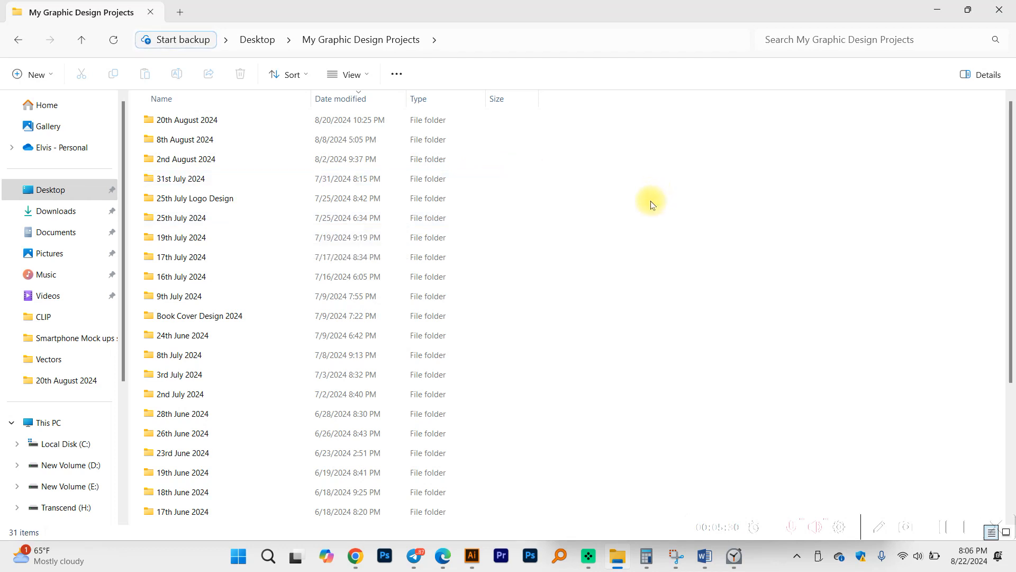
# Create a folder named "22nd of August 2024 Client brochure" in My Graphic Design Projects and open it.
pyautogui.rightClick(626, 175)
pyautogui.moveTo(715, 261)
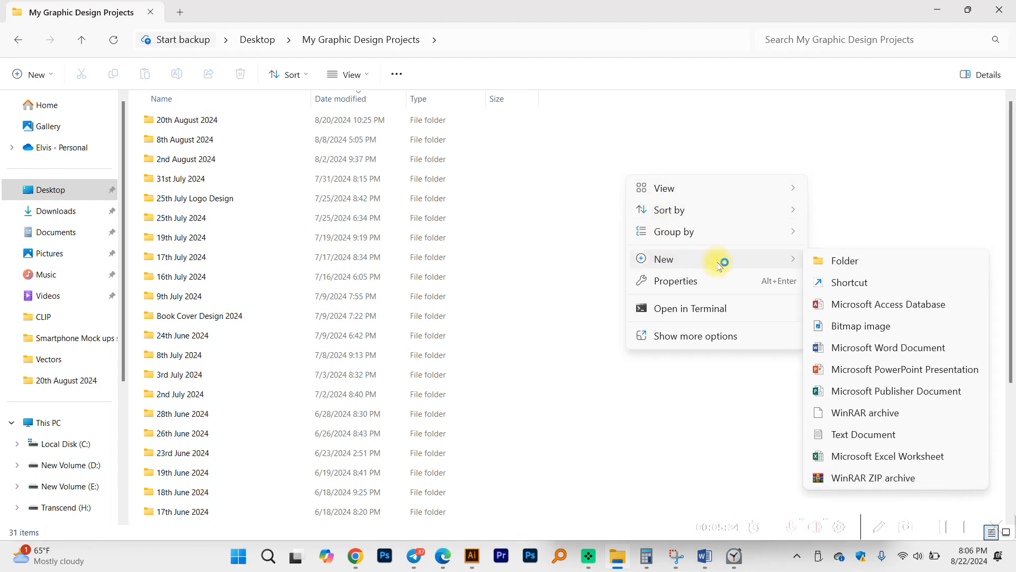
pyautogui.click(843, 270)
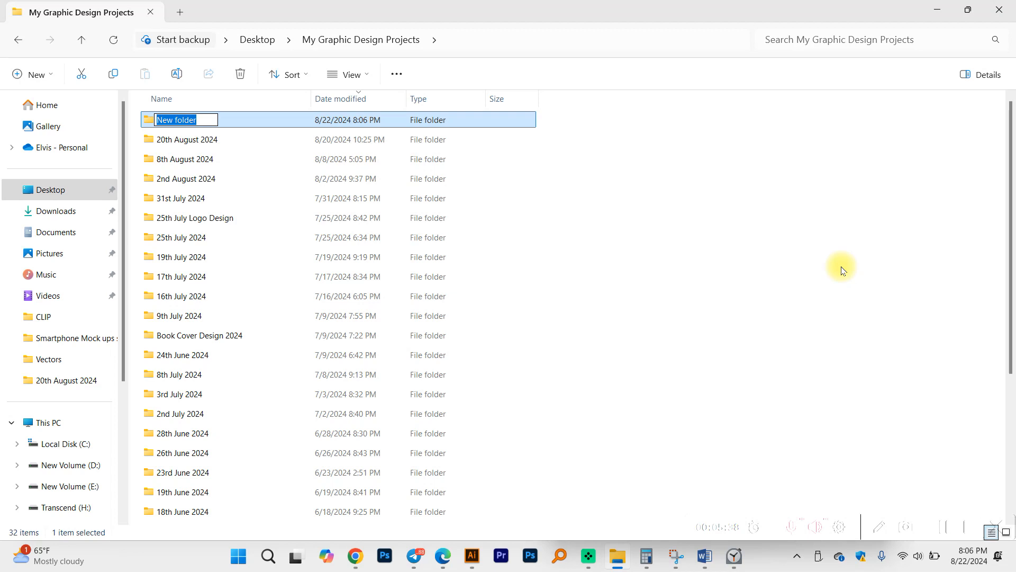
pyautogui.write('22nd of A')
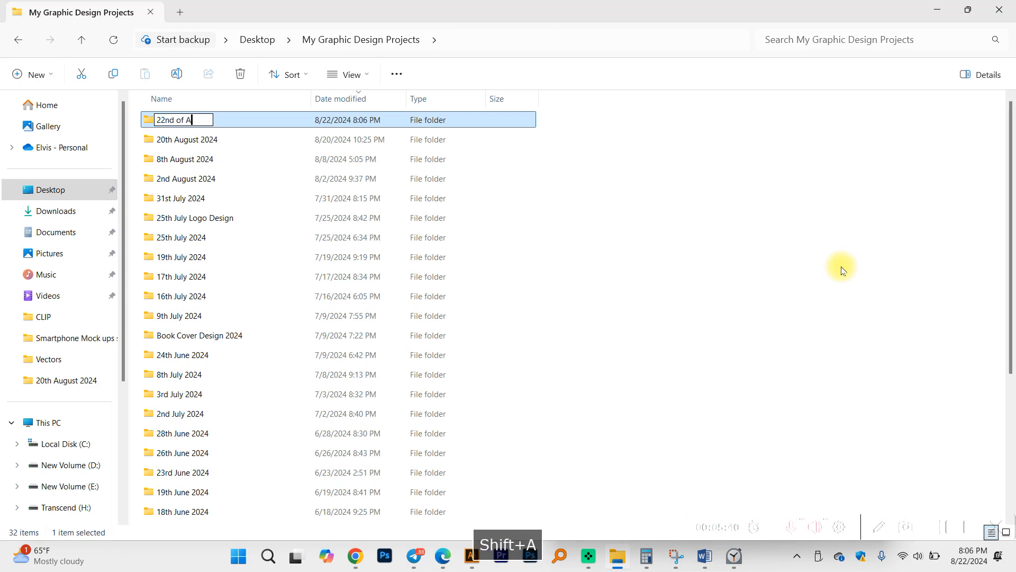
pyautogui.write('ugust ')
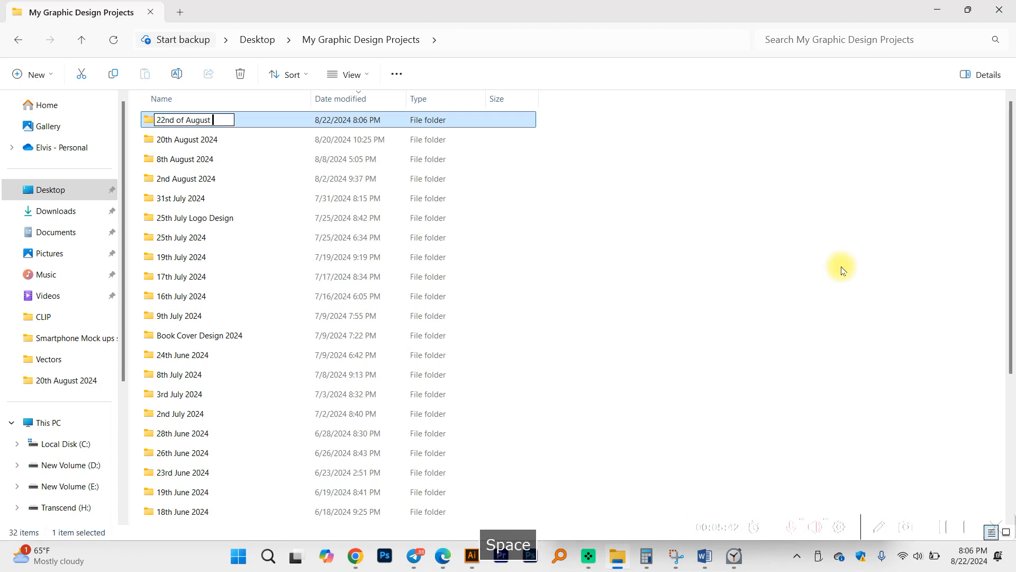
pyautogui.write('2024 Client bro')
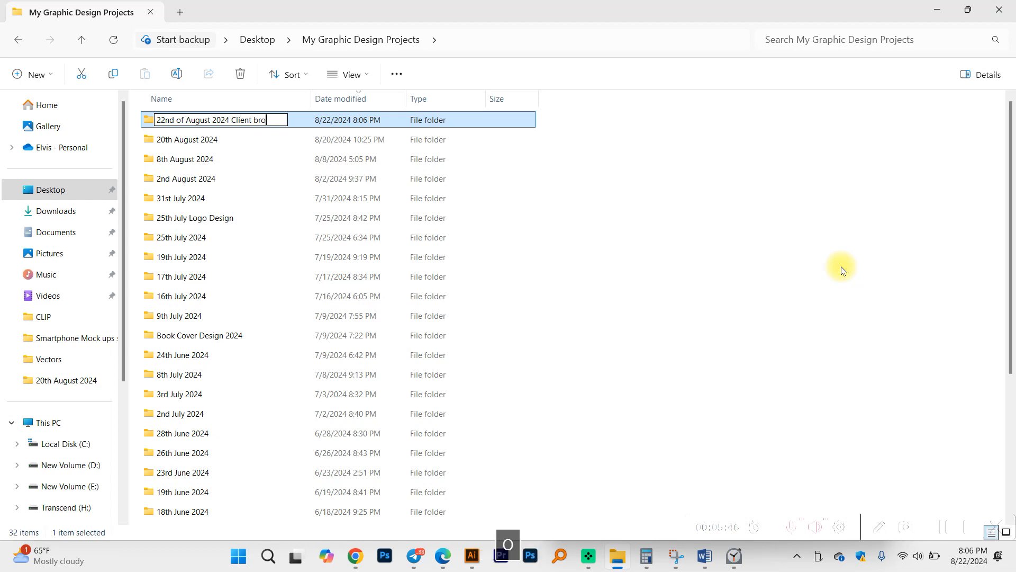
pyautogui.write('chure')
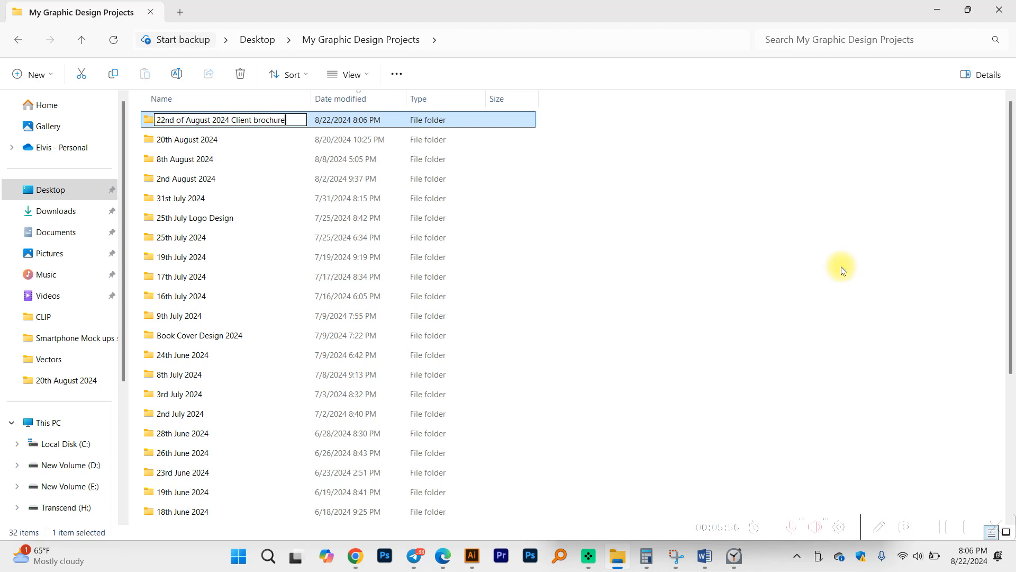
pyautogui.press('Return')
pyautogui.press('Return')
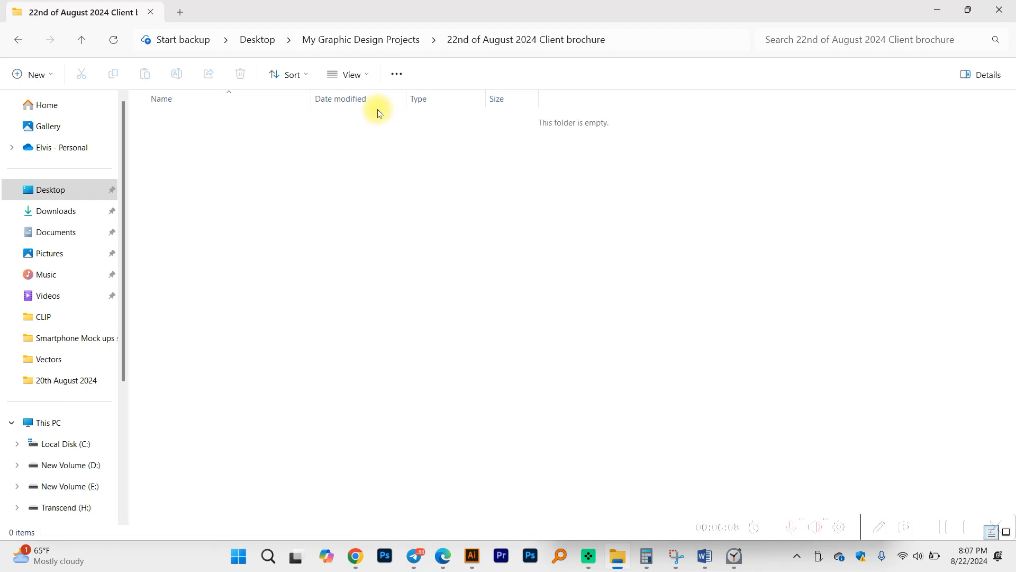
# Create a subfolder named "Sample designs" inside the client brochure folder and open it.
pyautogui.rightClick(324, 177)
pyautogui.moveTo(386, 286)
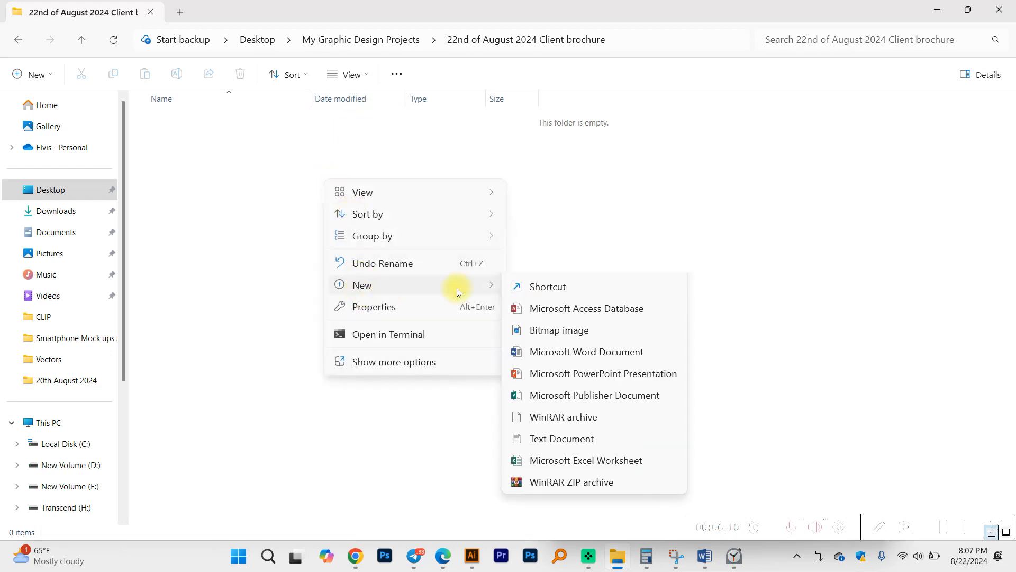
pyautogui.click(566, 294)
pyautogui.write('Sample d')
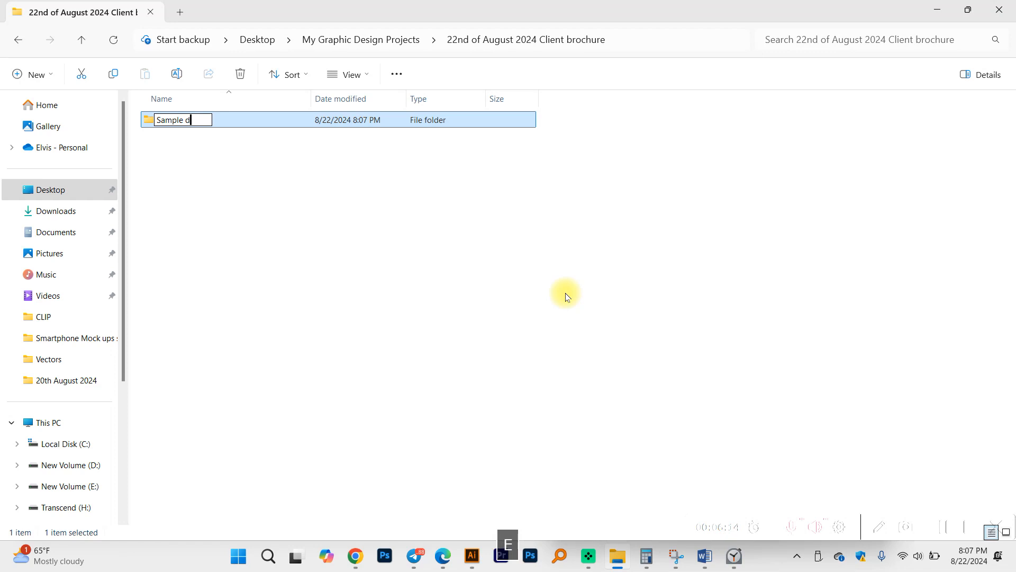
pyautogui.write('esigns')
pyautogui.press('Return')
pyautogui.press('Return')
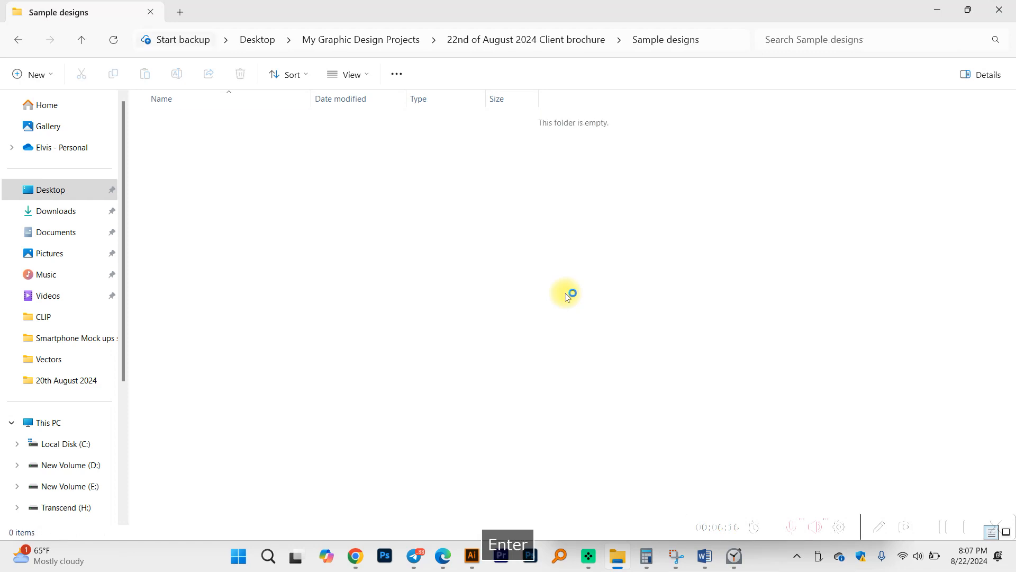
# Move undp-ke-brochure-2020-en from Downloads into the Sample designs folder using a second File Explorer window.
pyautogui.press('super+e')
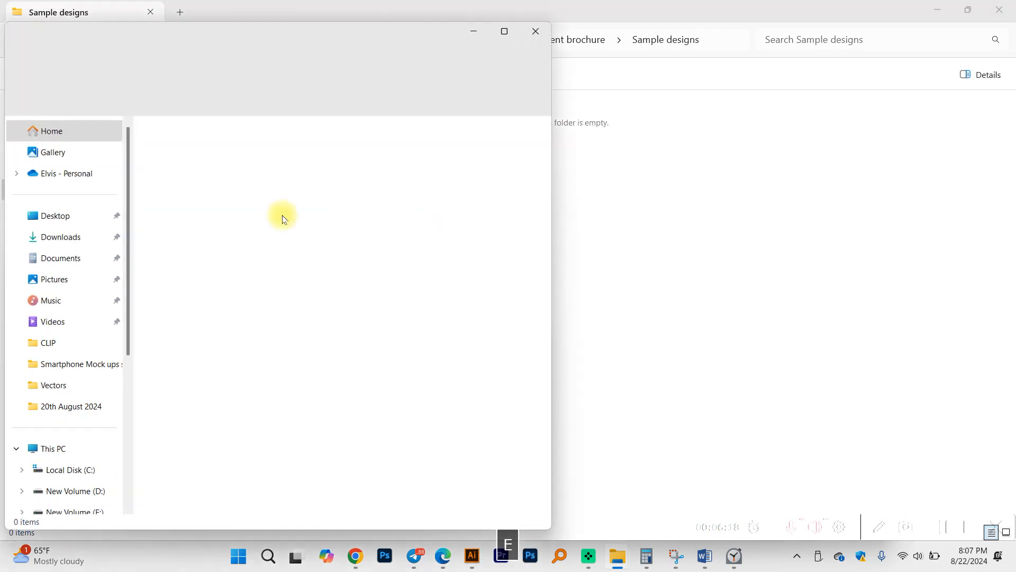
pyautogui.click(88, 244)
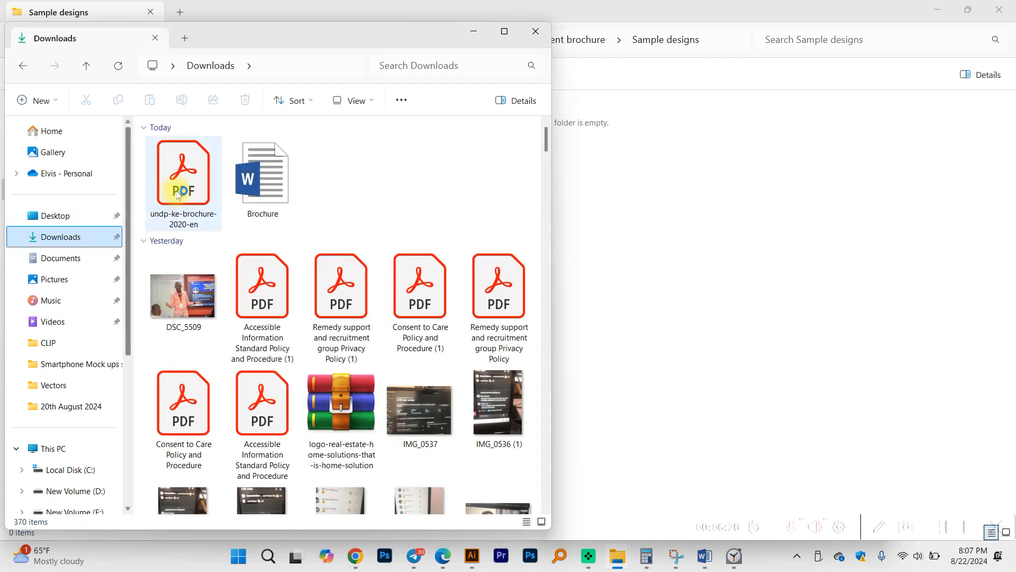
pyautogui.click(186, 204)
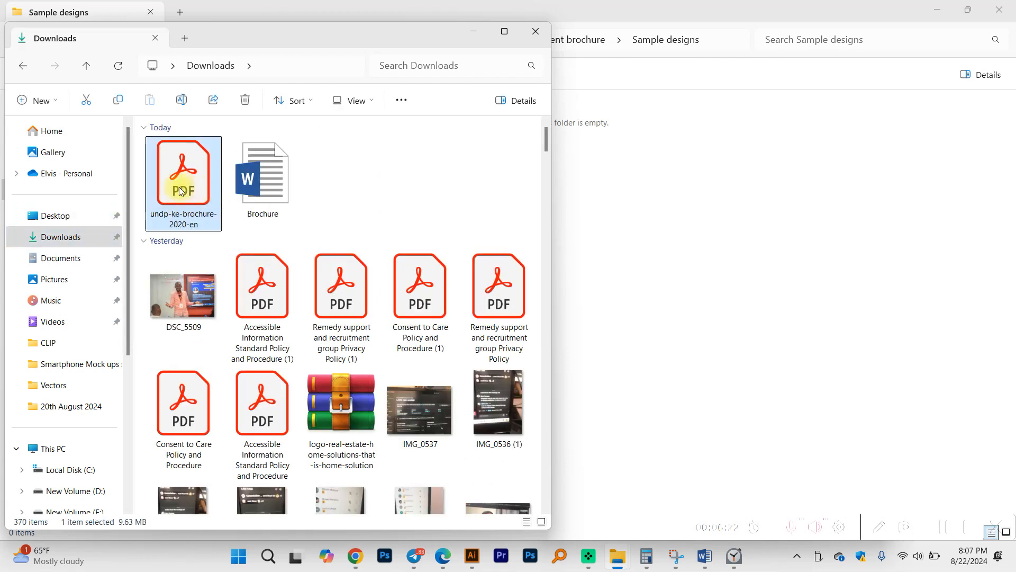
pyautogui.moveTo(189, 205); pyautogui.dragTo(668, 206)
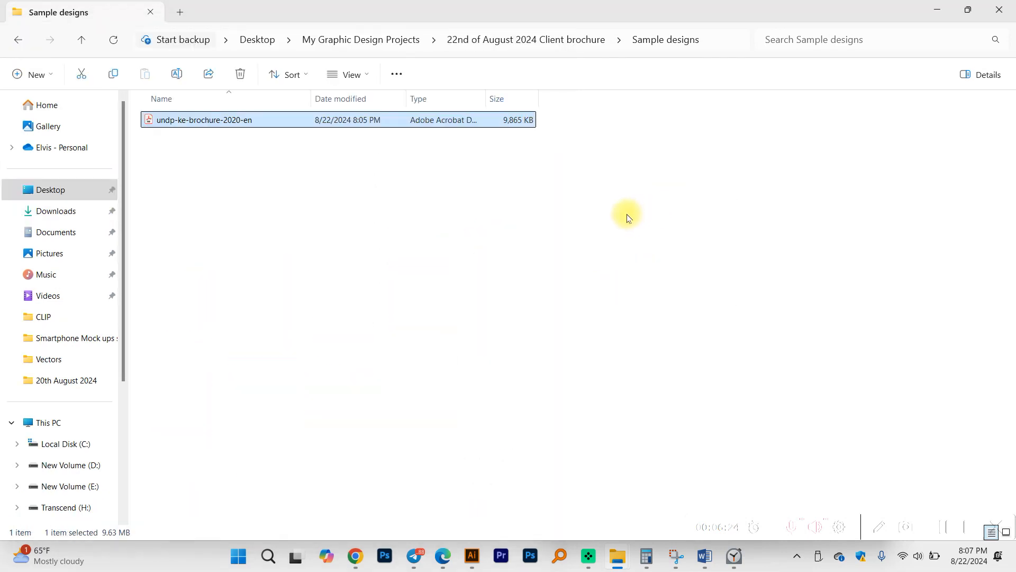
# Create a subfolder named "Instructions" in the 22nd of August 2024 Client brochure folder and open it.
pyautogui.click(565, 248)
pyautogui.press('BackSpace')
pyautogui.click(288, 216)
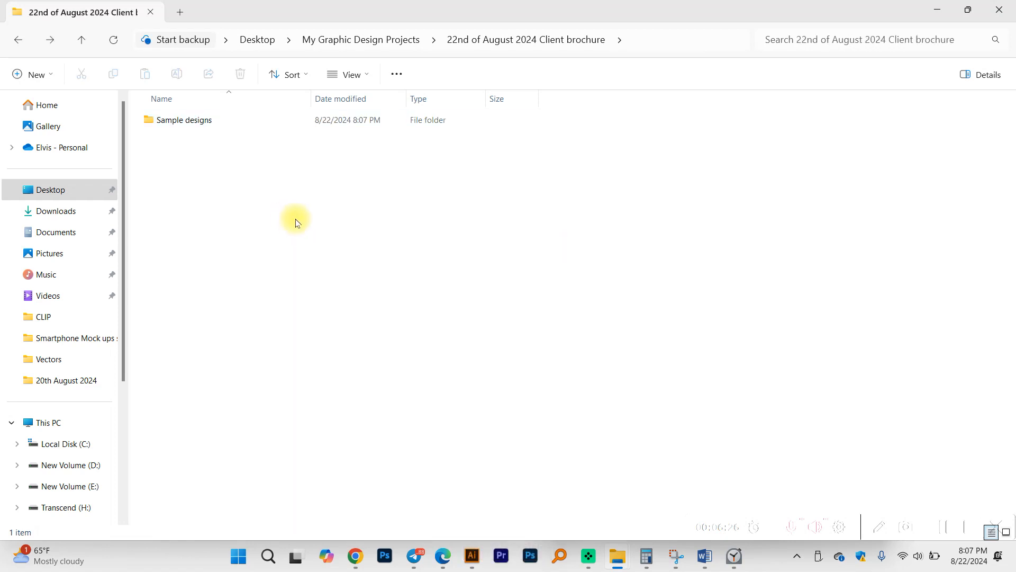
pyautogui.rightClick(288, 216)
pyautogui.moveTo(354, 321)
pyautogui.click(535, 88)
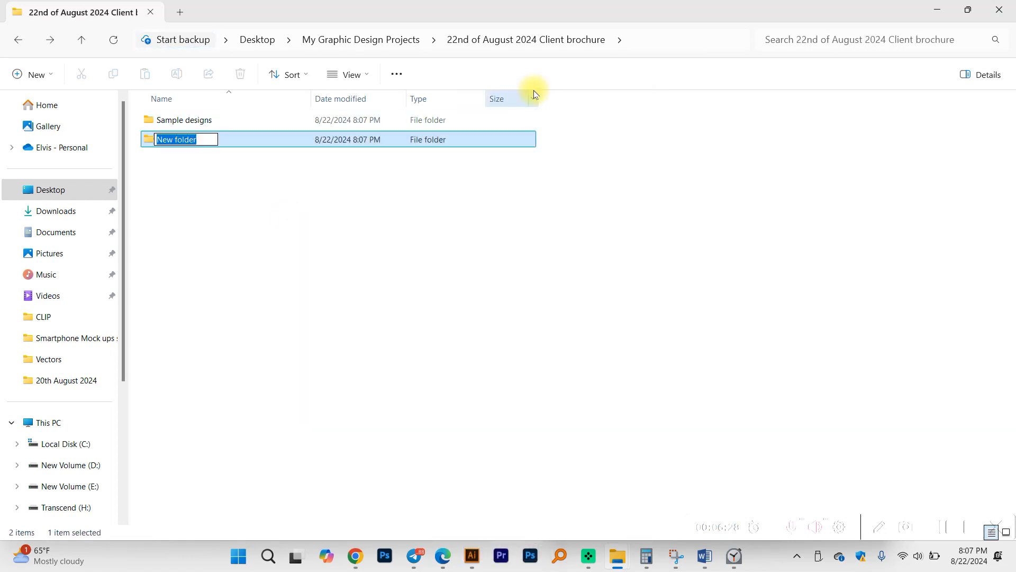
pyautogui.write('Inspiration')
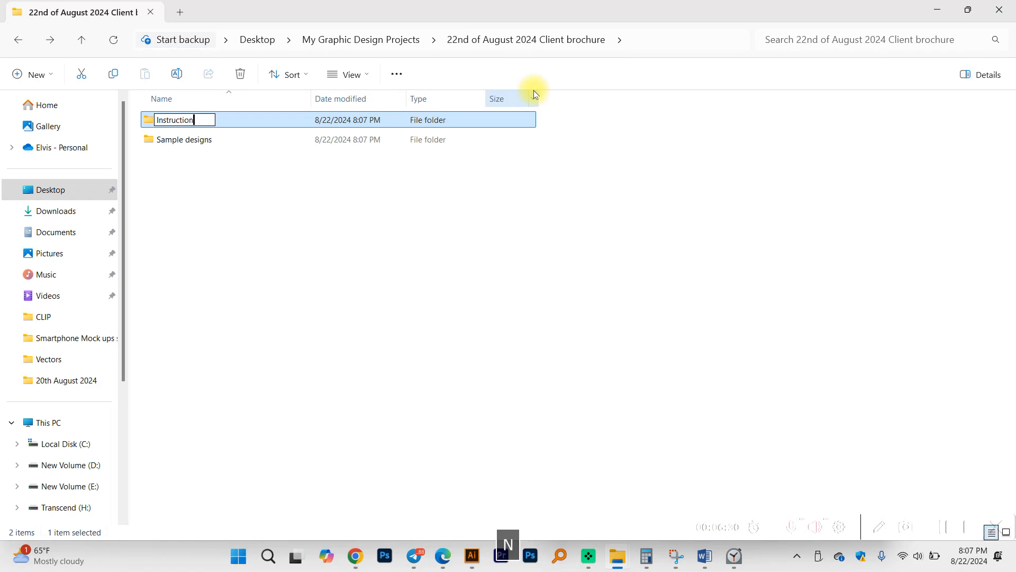
pyautogui.press('Return')
# Move the Brochure Word document from Downloads into the Instructions folder, closing it in Word and retrying the move.
pyautogui.moveTo(618, 555)
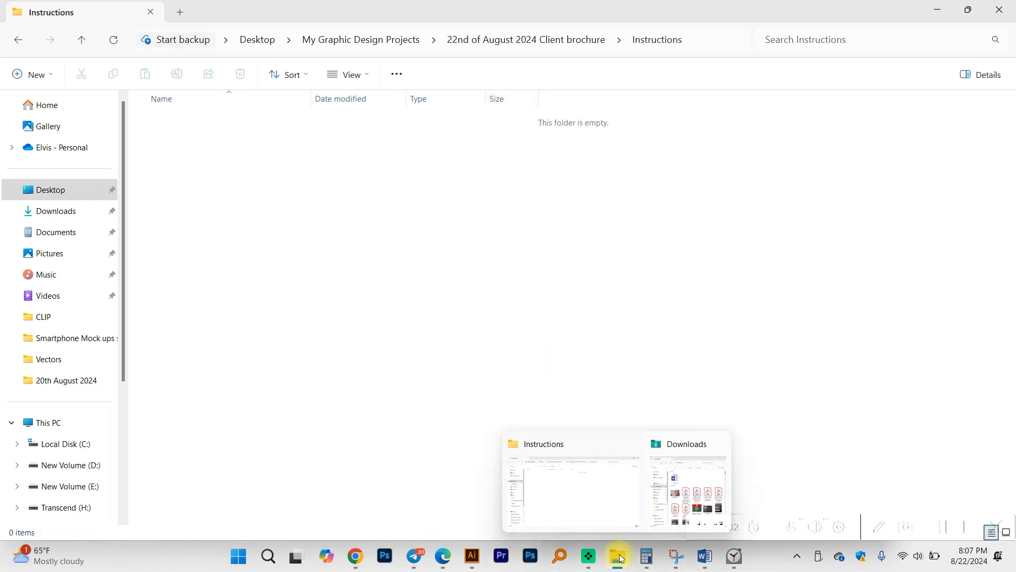
pyautogui.click(613, 507)
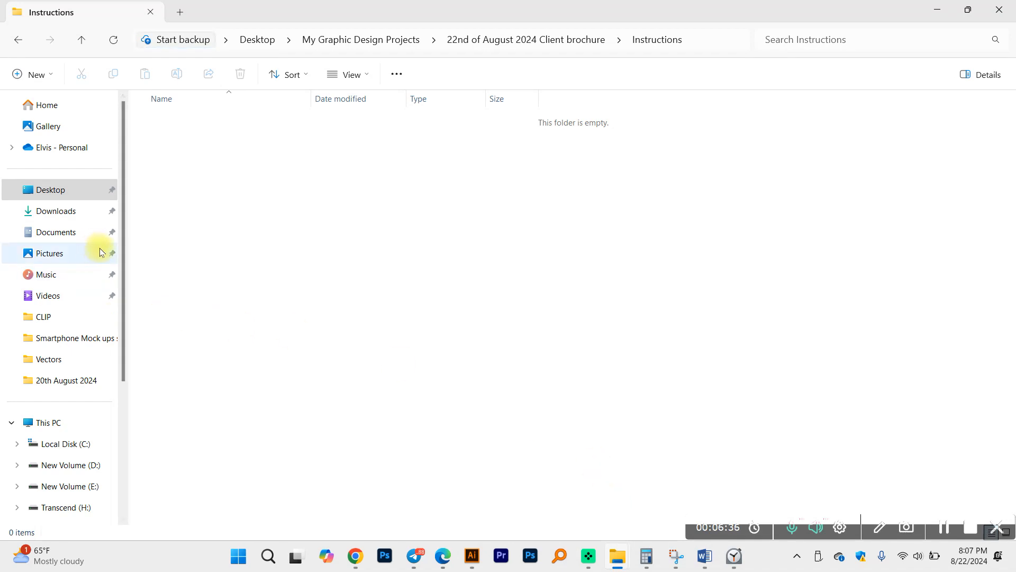
pyautogui.press('super+e')
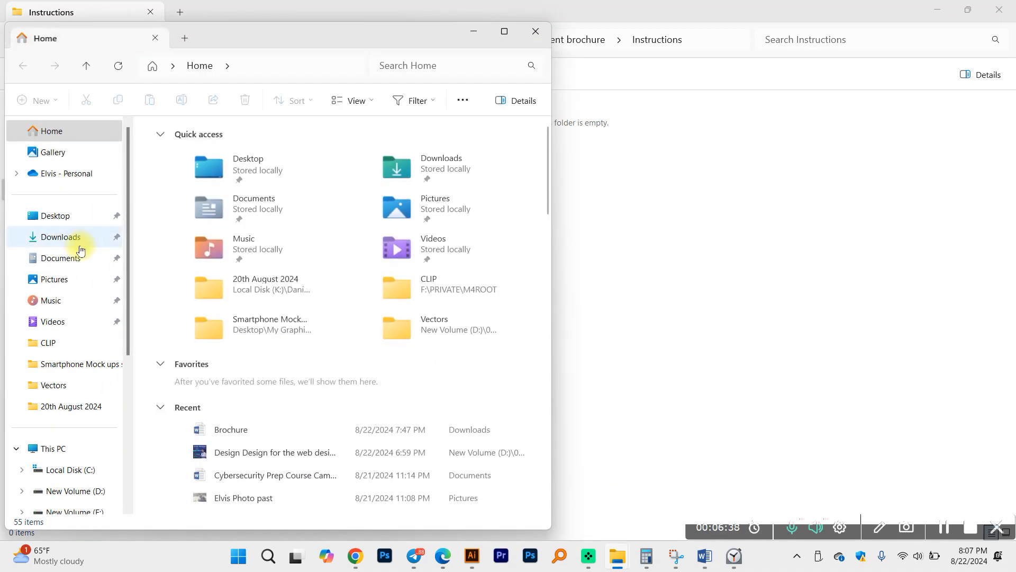
pyautogui.click(80, 237)
pyautogui.moveTo(201, 182); pyautogui.dragTo(658, 302)
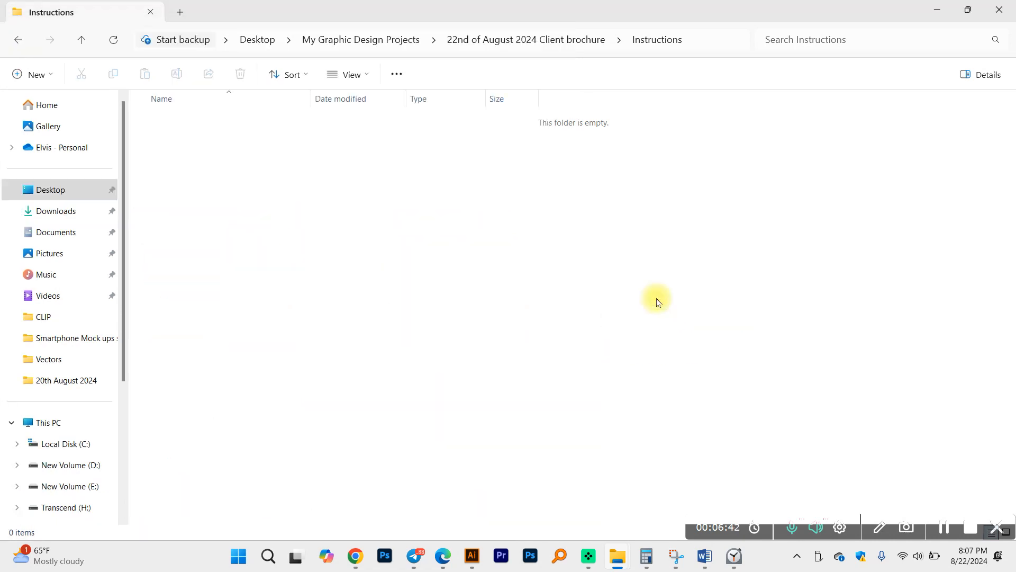
pyautogui.press('super')
pyautogui.press('o')
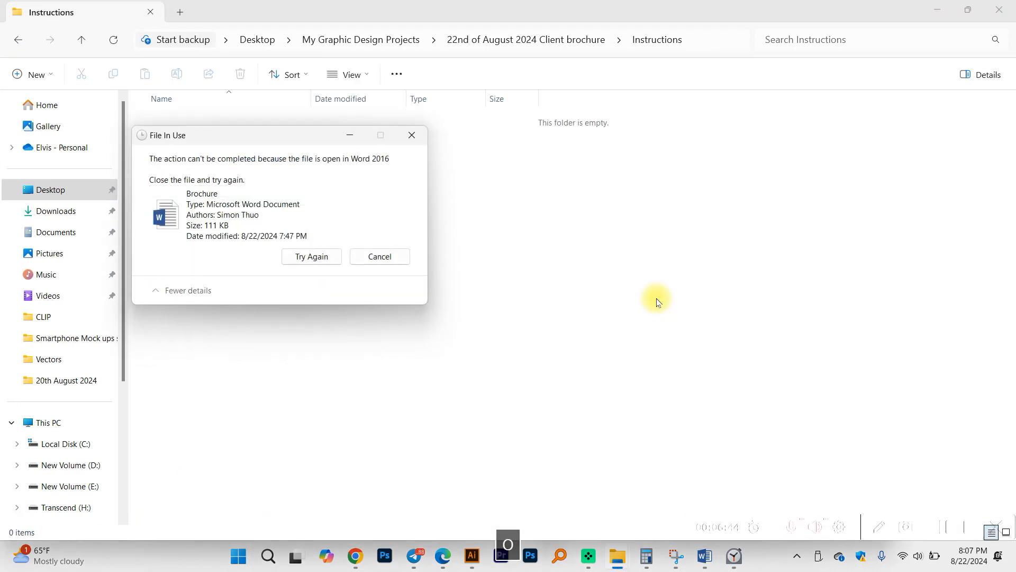
pyautogui.moveTo(706, 553)
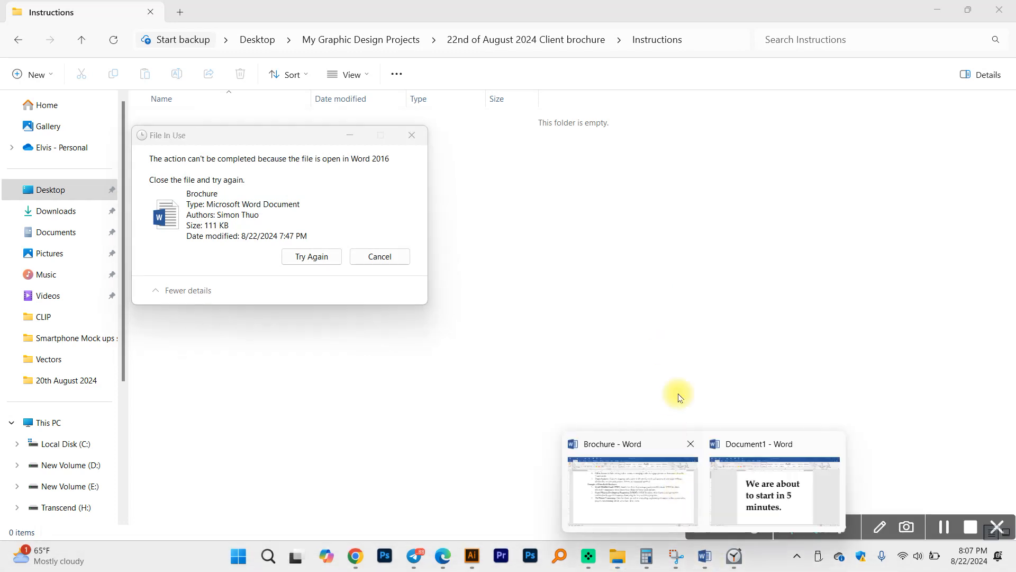
pyautogui.click(665, 500)
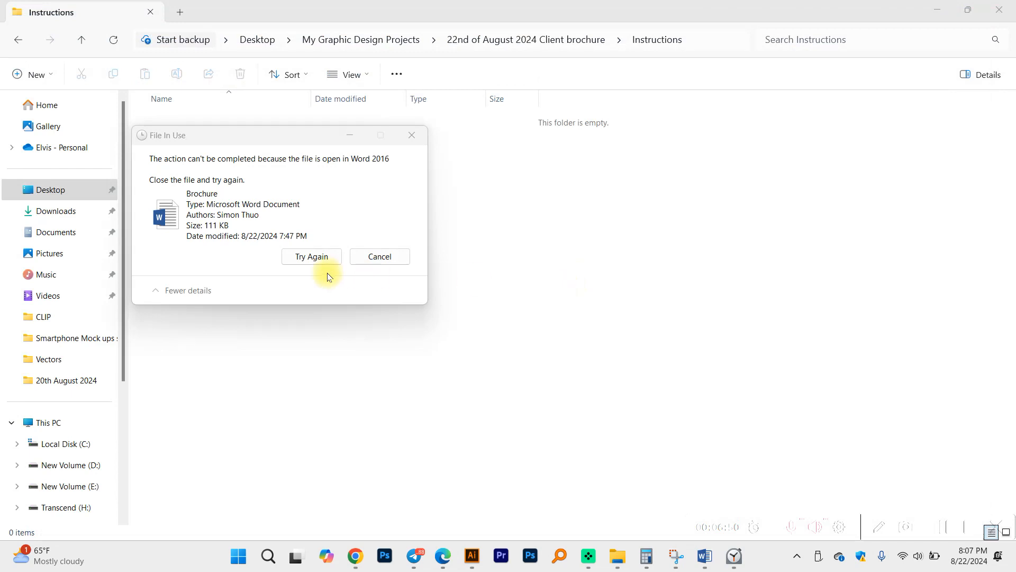
pyautogui.click(309, 258)
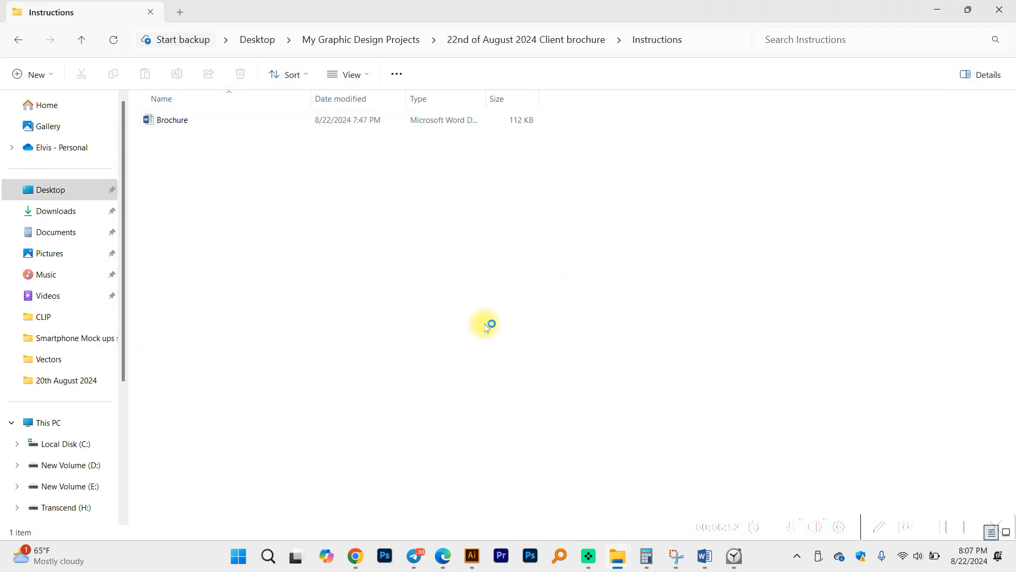
# Return to the client brochure folder and create a subfolder named "Downloaded Images" in it.
pyautogui.press('BackSpace')
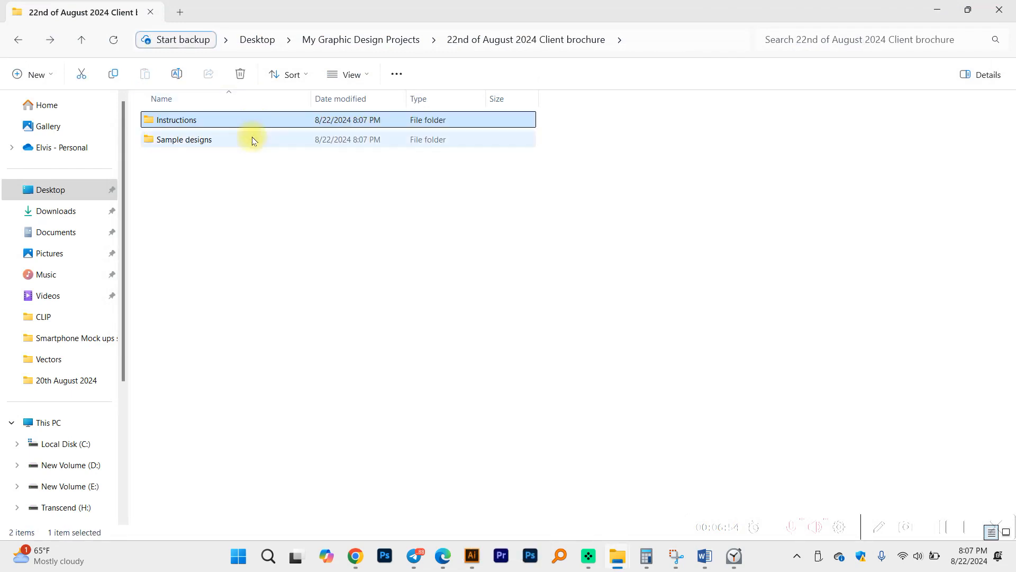
pyautogui.rightClick(231, 182)
pyautogui.moveTo(302, 288)
pyautogui.click(435, 284)
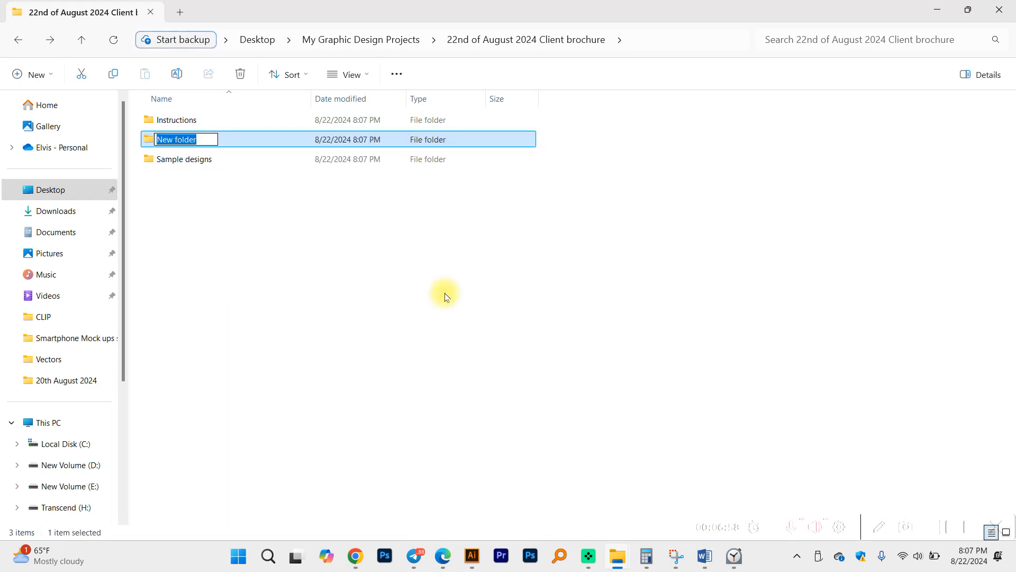
pyautogui.write('Downl')
pyautogui.press('BackSpace')
pyautogui.write('loaded Images')
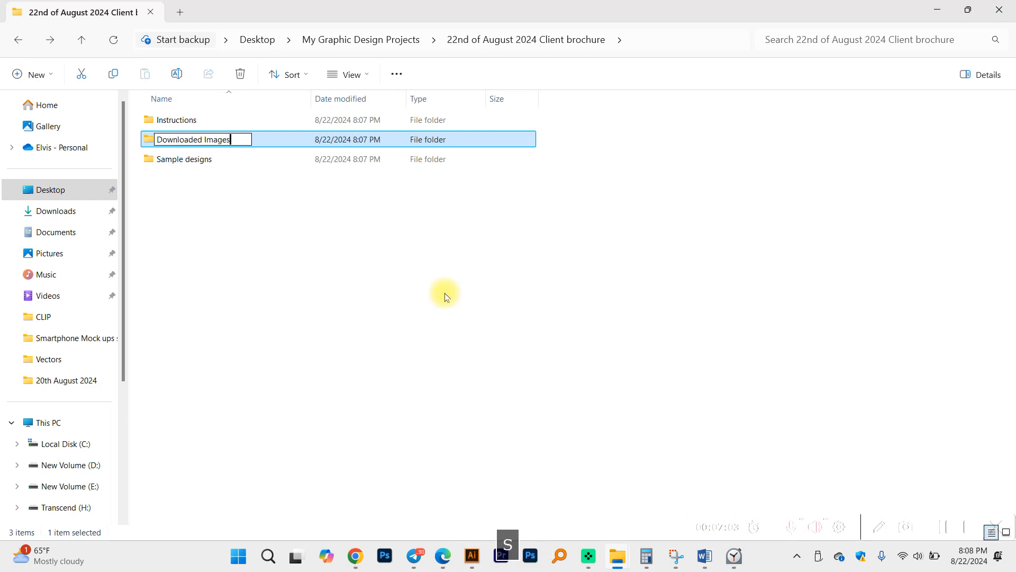
pyautogui.press('Return')
pyautogui.press('Return')
pyautogui.press('BackSpace')
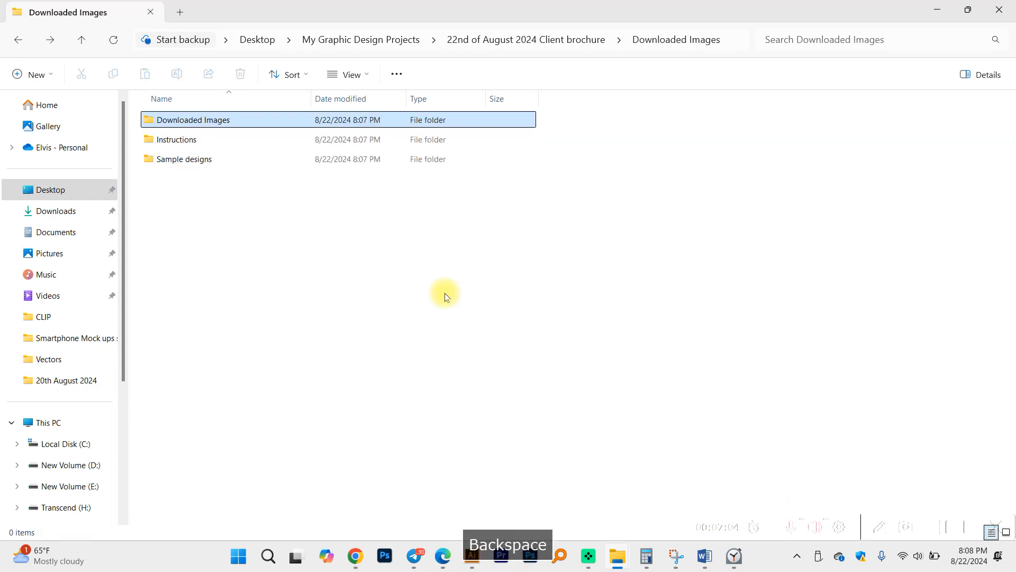
# Bring up the Clock app's stopwatch window and close it.
pyautogui.click(734, 557)
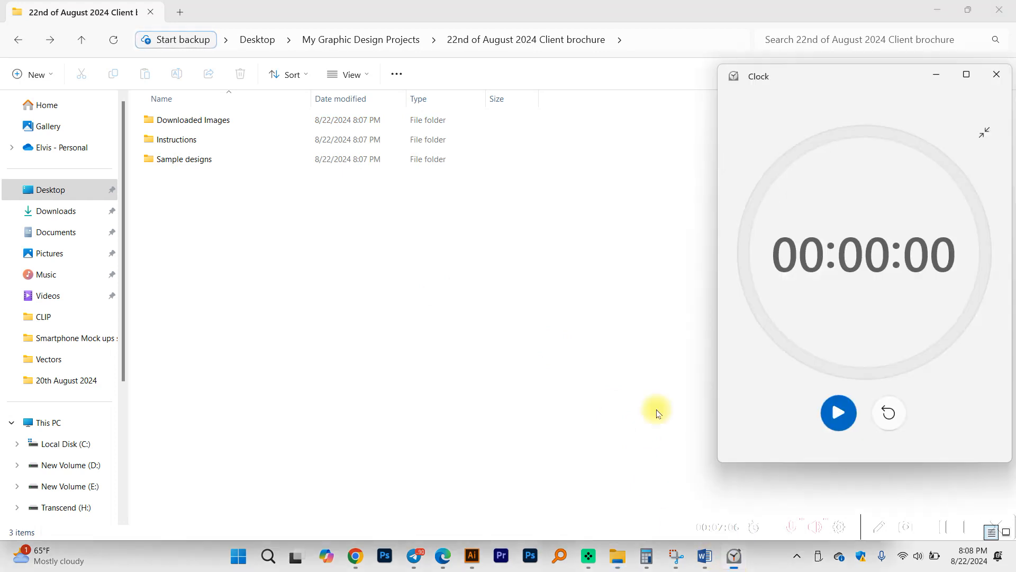
pyautogui.click(996, 74)
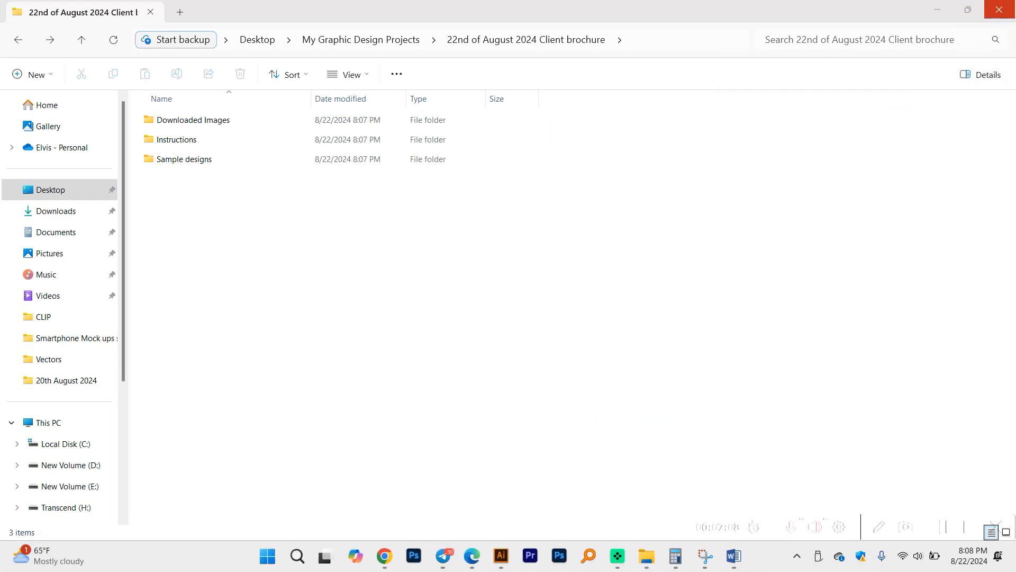
pyautogui.click(384, 555)
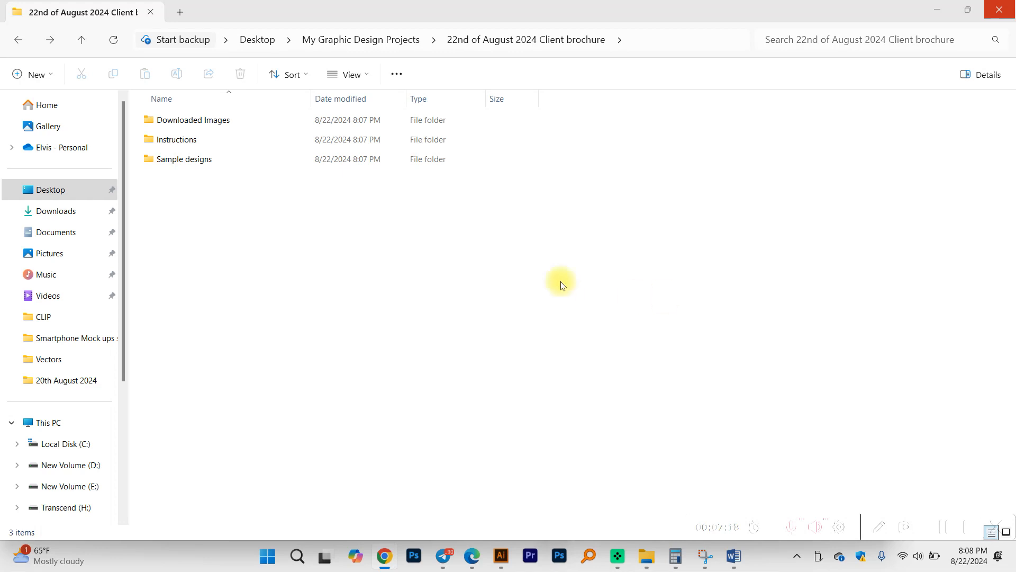
# Create a subfolder named "Main Brochure Design Project" in the client brochure folder.
pyautogui.rightClick(219, 220)
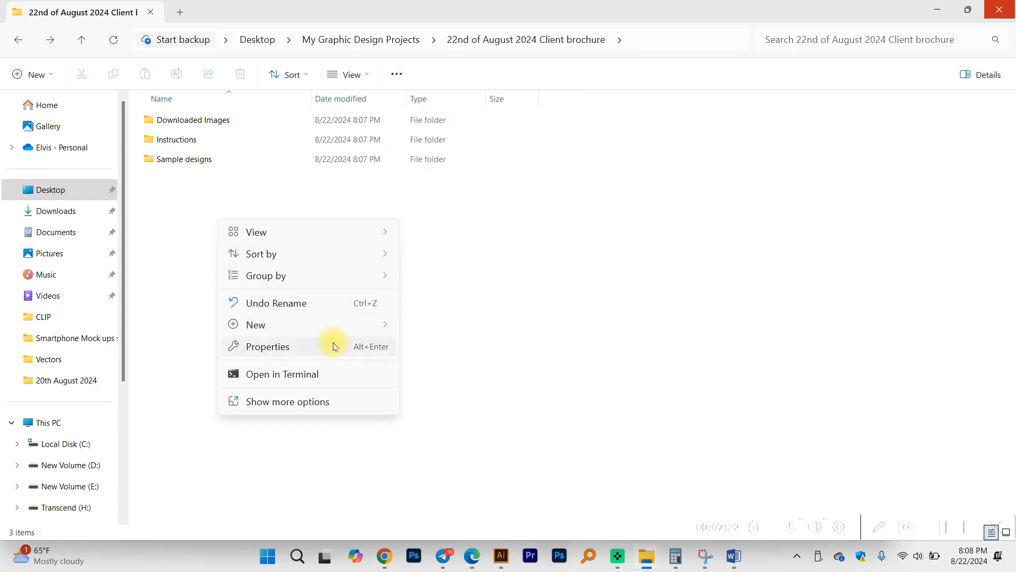
pyautogui.moveTo(328, 324)
pyautogui.click(461, 85)
pyautogui.write('Main Brochure Design Project')
pyautogui.press('Return')
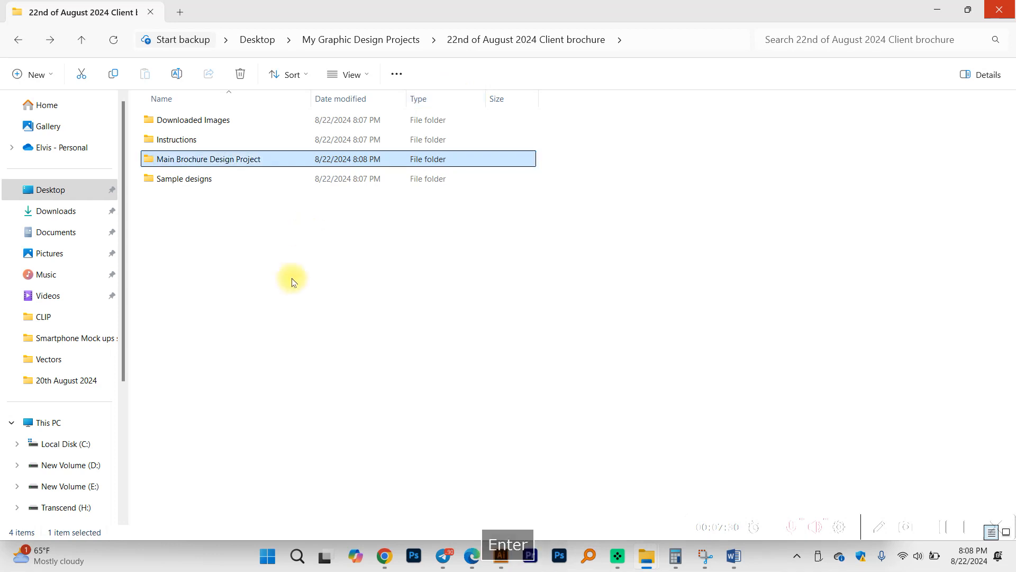
pyautogui.click(293, 282)
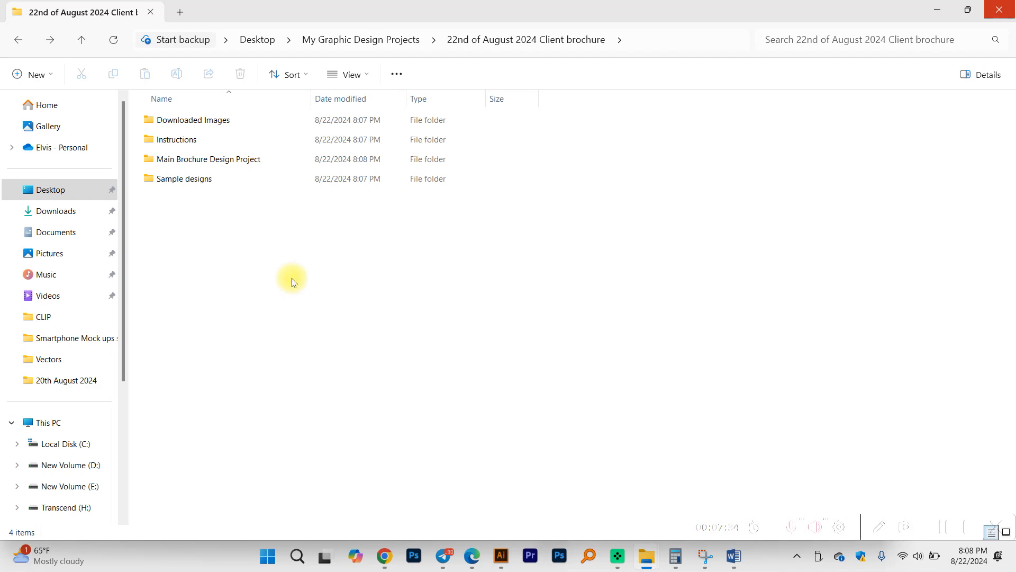
# Switch to Illustrator and set up a new print document with the A4 preset and centimeters as the unit.
pyautogui.click(500, 562)
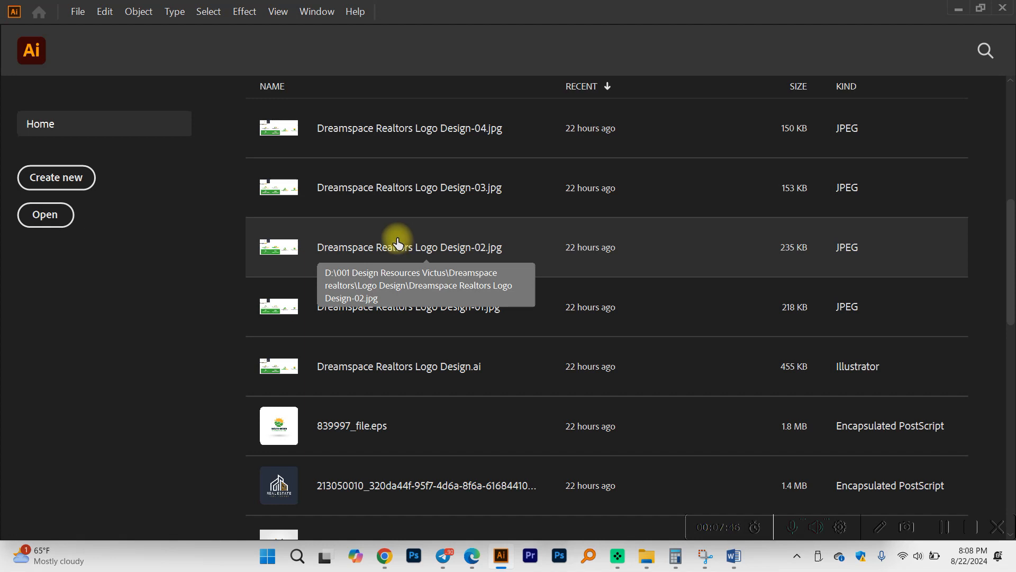
pyautogui.click(46, 183)
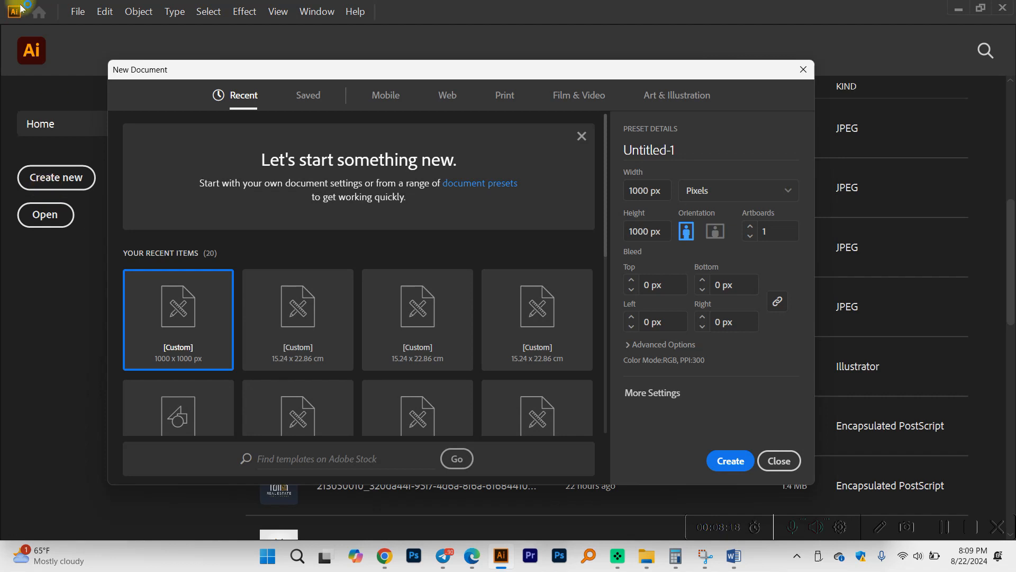
pyautogui.click(509, 101)
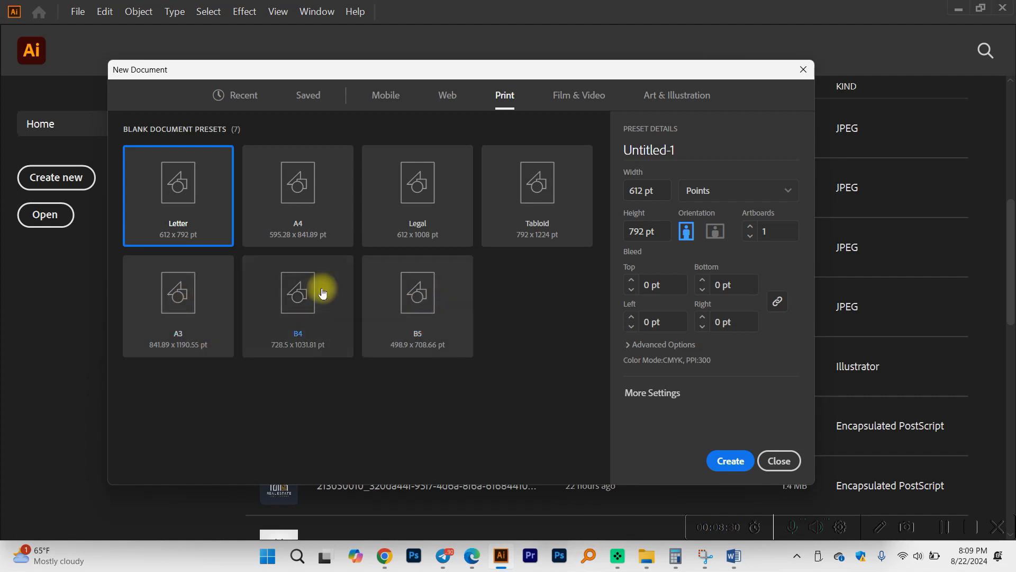
pyautogui.click(293, 199)
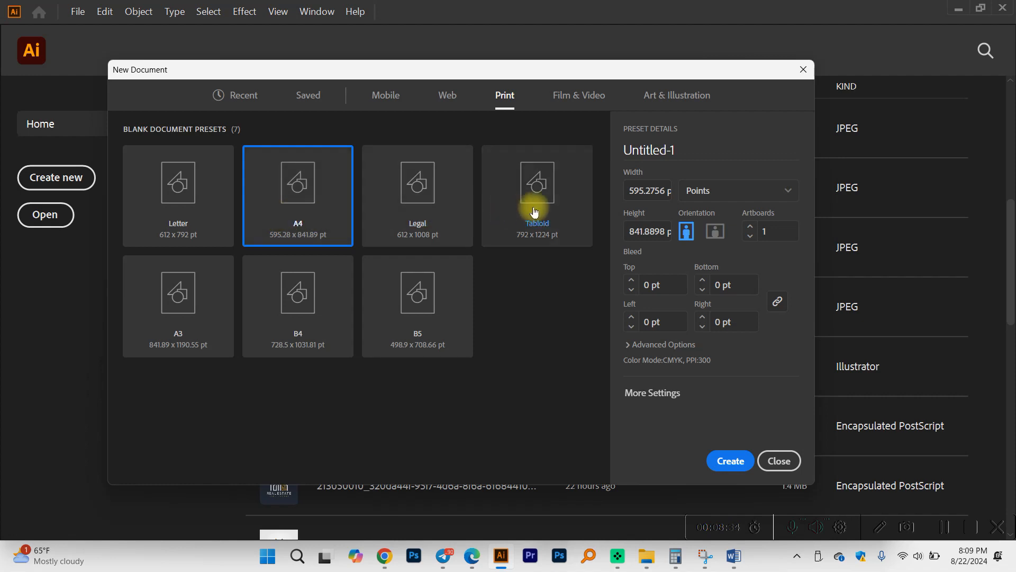
pyautogui.click(705, 197)
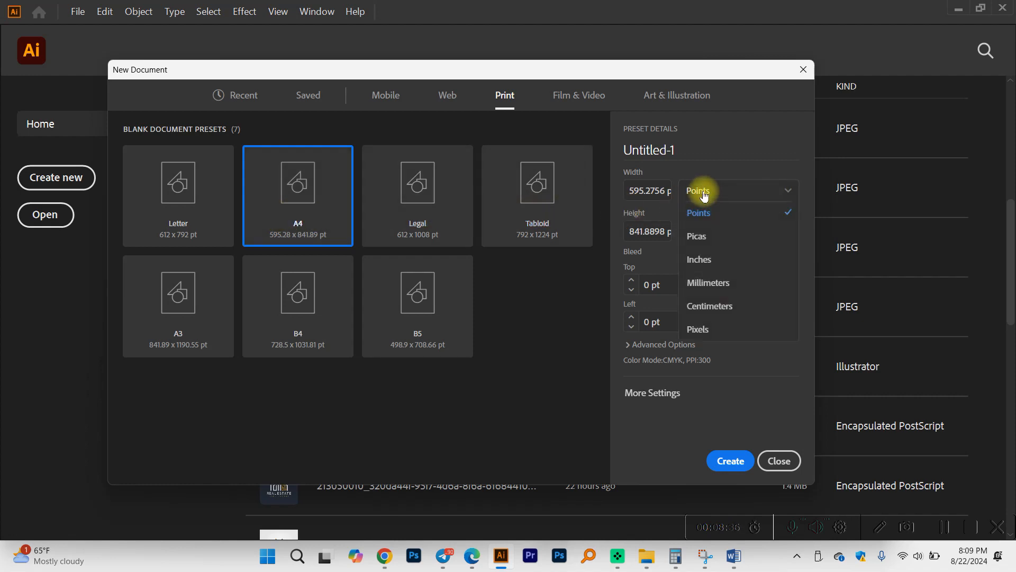
pyautogui.click(709, 307)
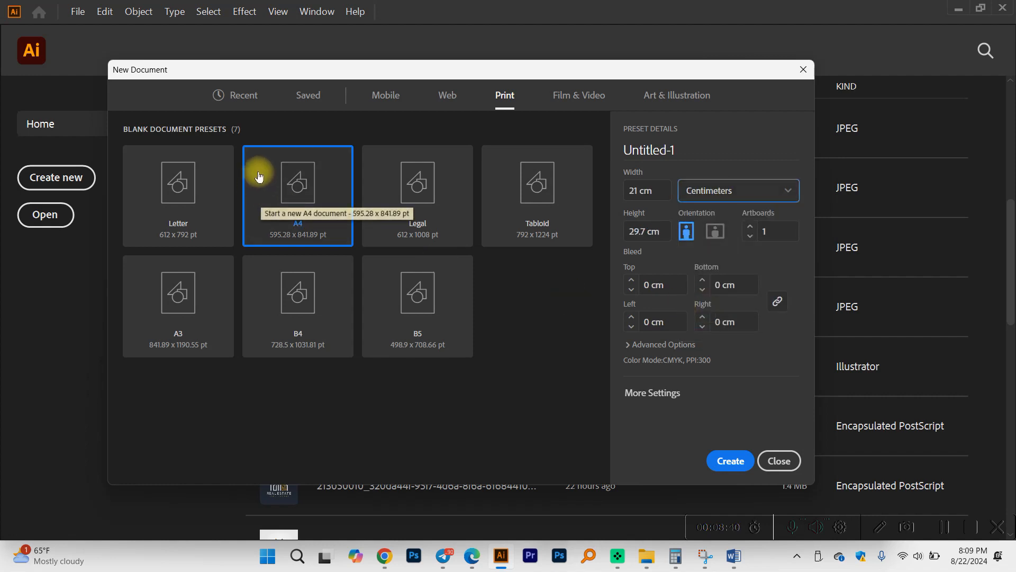
# Check the new document's width and height, and set its orientation to landscape.
pyautogui.click(648, 190)
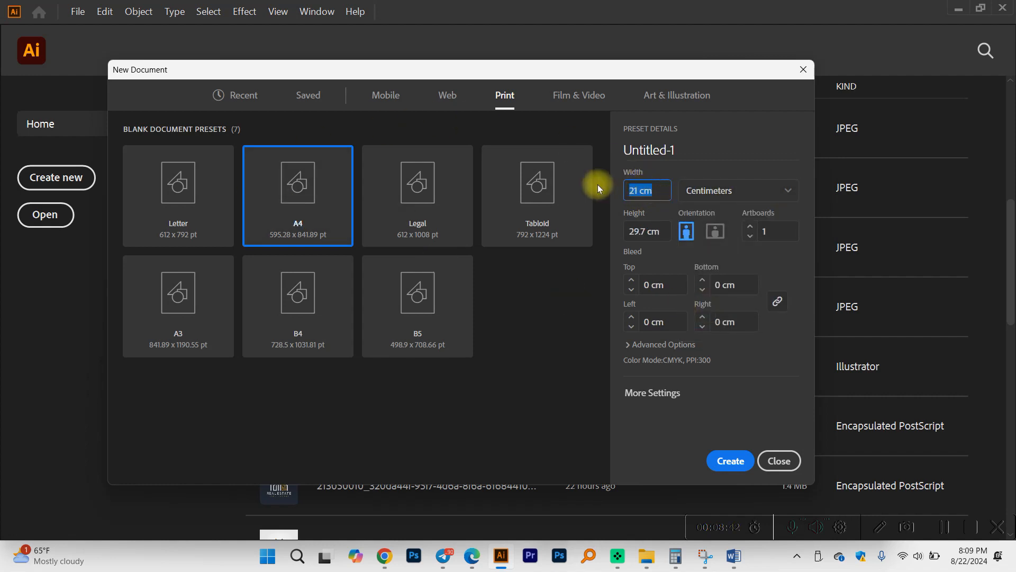
pyautogui.click(660, 233)
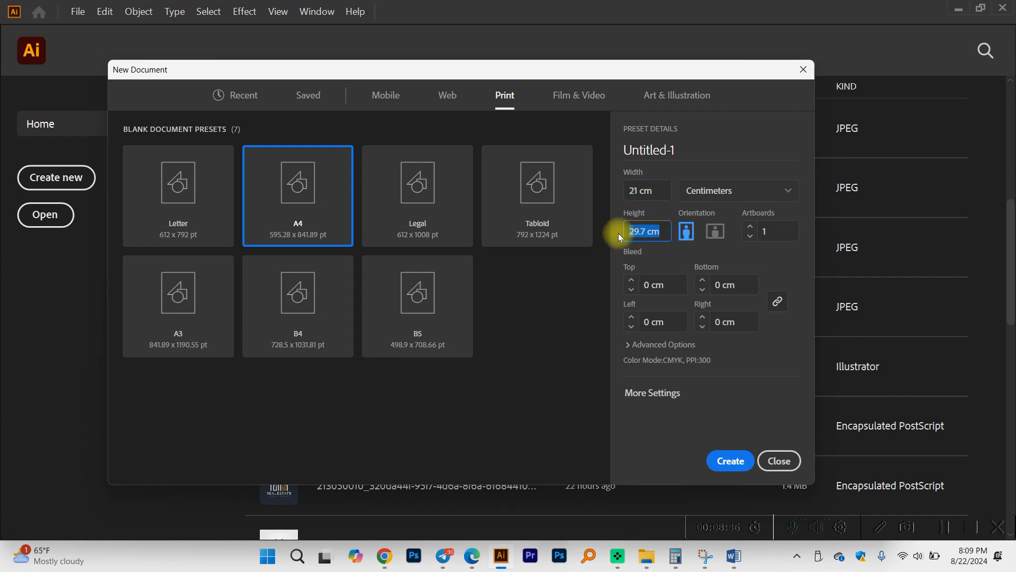
pyautogui.click(720, 239)
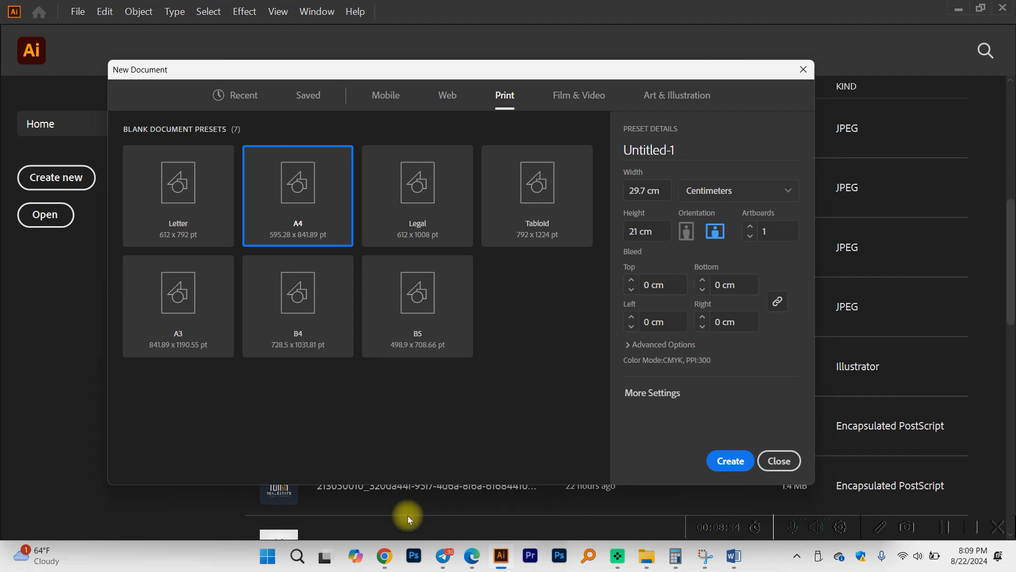
# Switch to Chrome and examine the page format and layout of the first four pages of undp-ke-brochure-2020-en.pdf.
pyautogui.moveTo(388, 557)
pyautogui.click(264, 491)
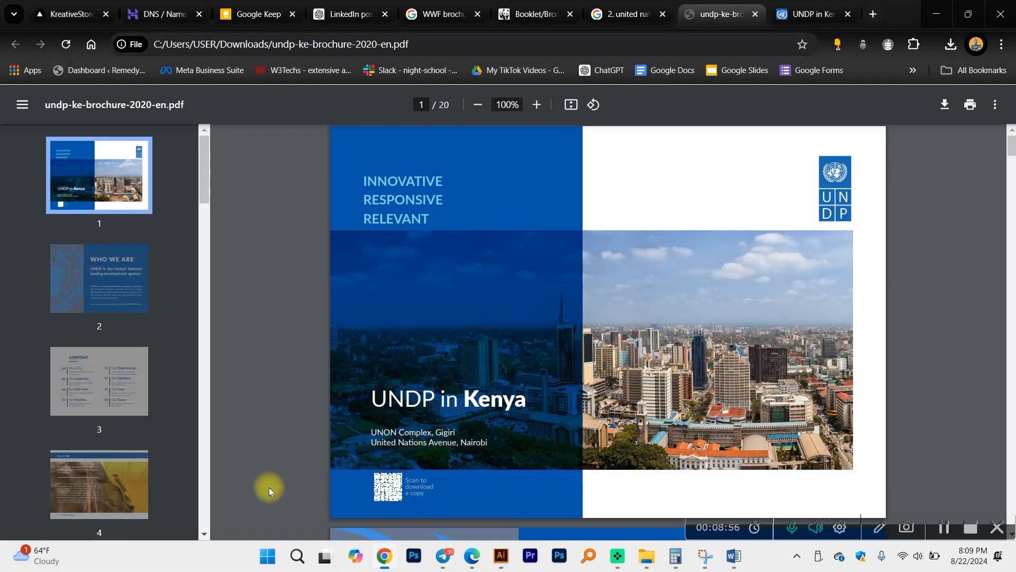
pyautogui.moveTo(351, 170); pyautogui.dragTo(373, 201)
pyautogui.press('super+shift+s')
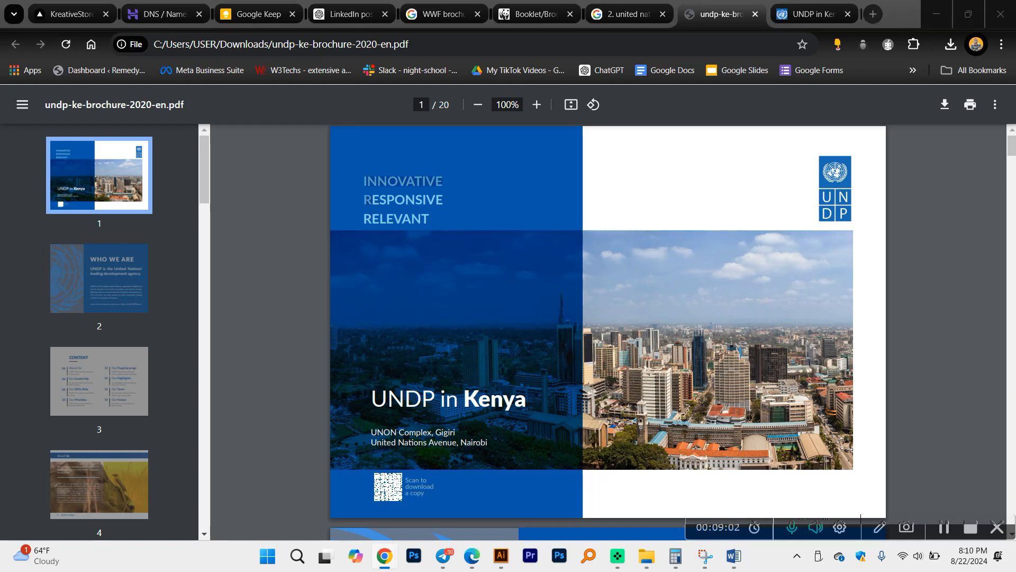
pyautogui.scroll(-6, 732, 360)
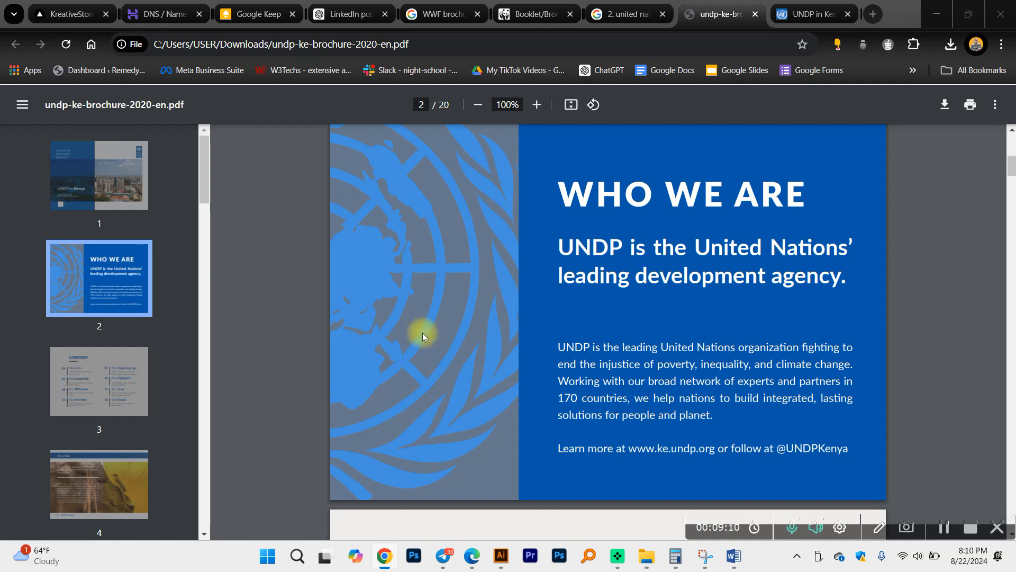
pyautogui.scroll(-8, 680, 444)
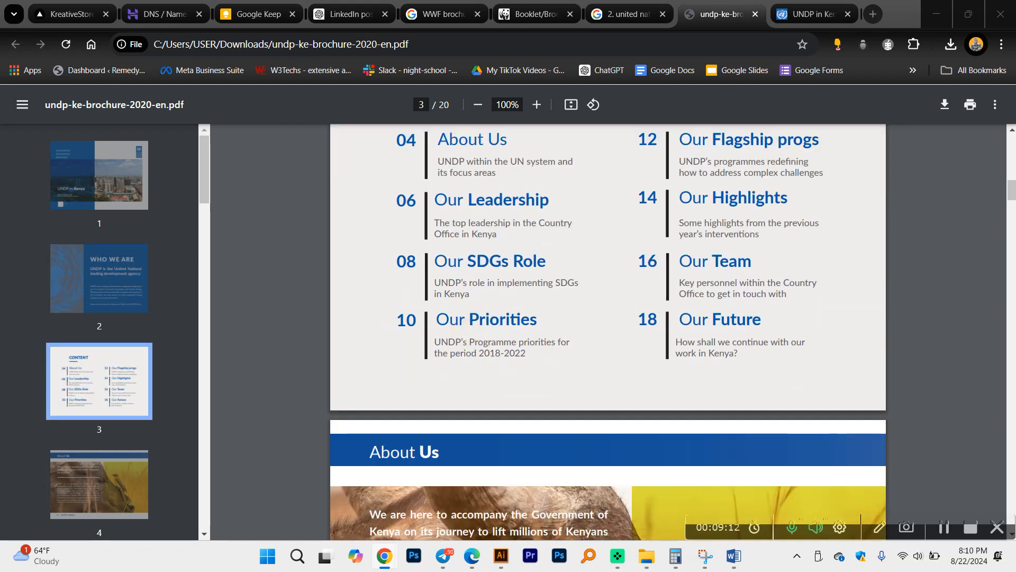
pyautogui.scroll(-6, 594, 338)
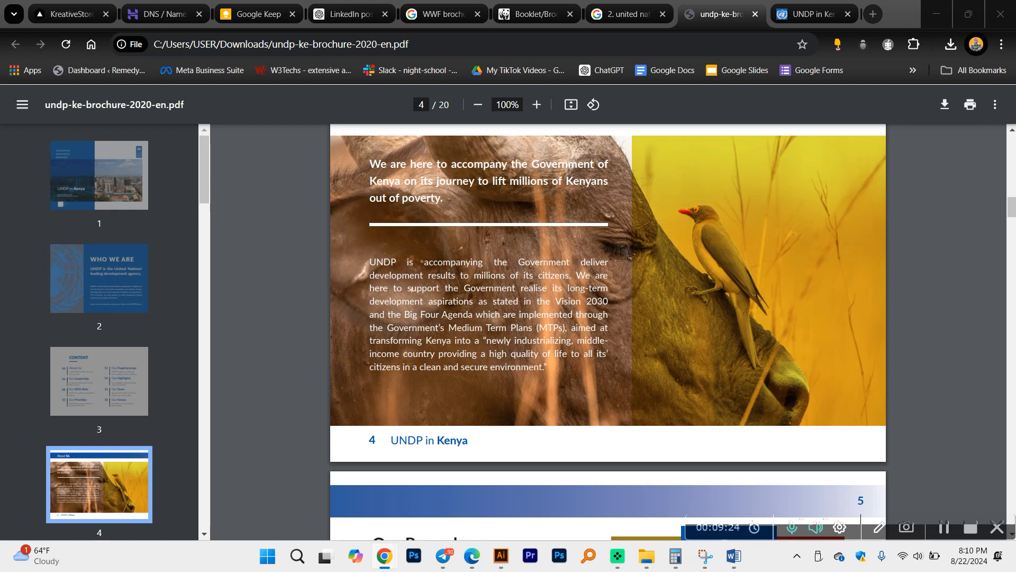
# Examine the layout of pages 4 and 5 of the UNDP Kenya reference brochure.
pyautogui.scroll(3, 488, 356)
pyautogui.scroll(-3, 488, 355)
pyautogui.scroll(-4, 487, 355)
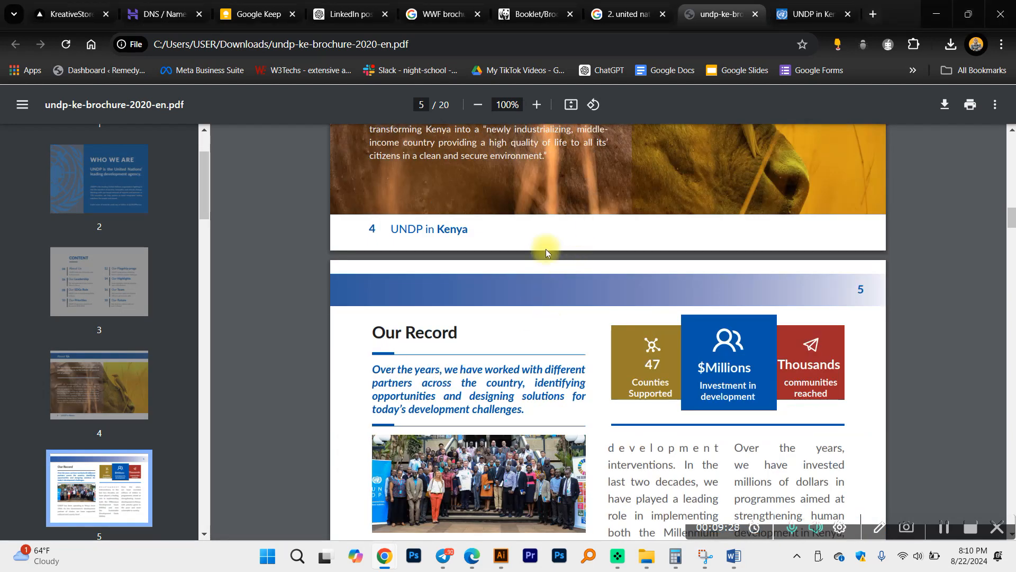
pyautogui.scroll(1, 391, 229)
pyautogui.scroll(4, 390, 228)
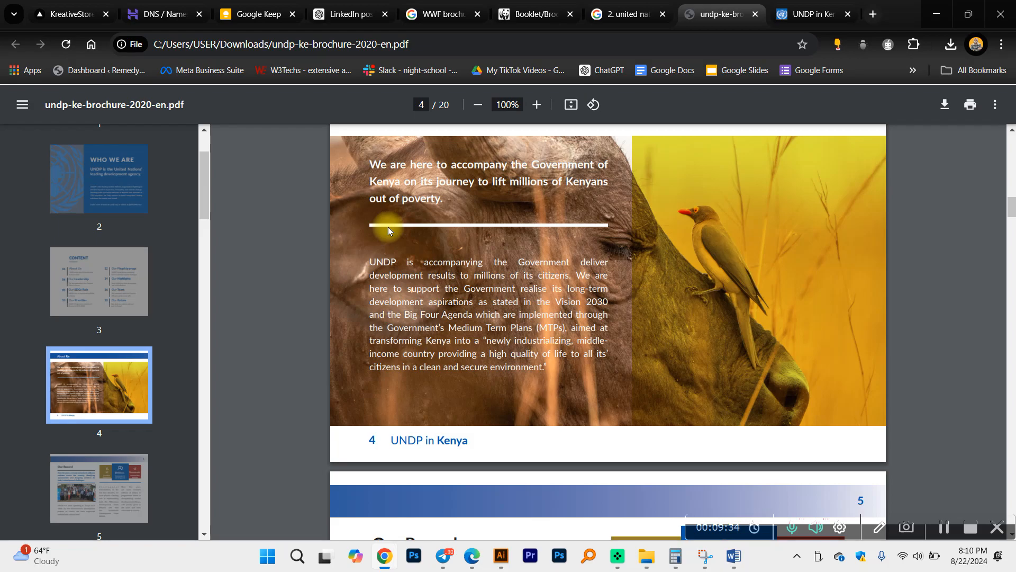
# Switch to Word and try to open the recent Brochure document listed under Downloads.
pyautogui.click(501, 555)
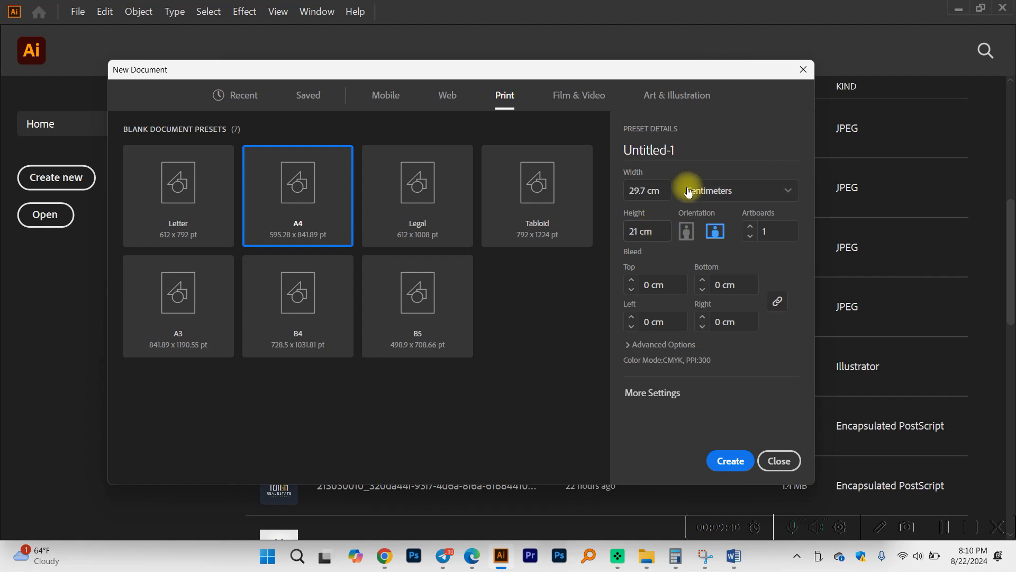
pyautogui.click(671, 148)
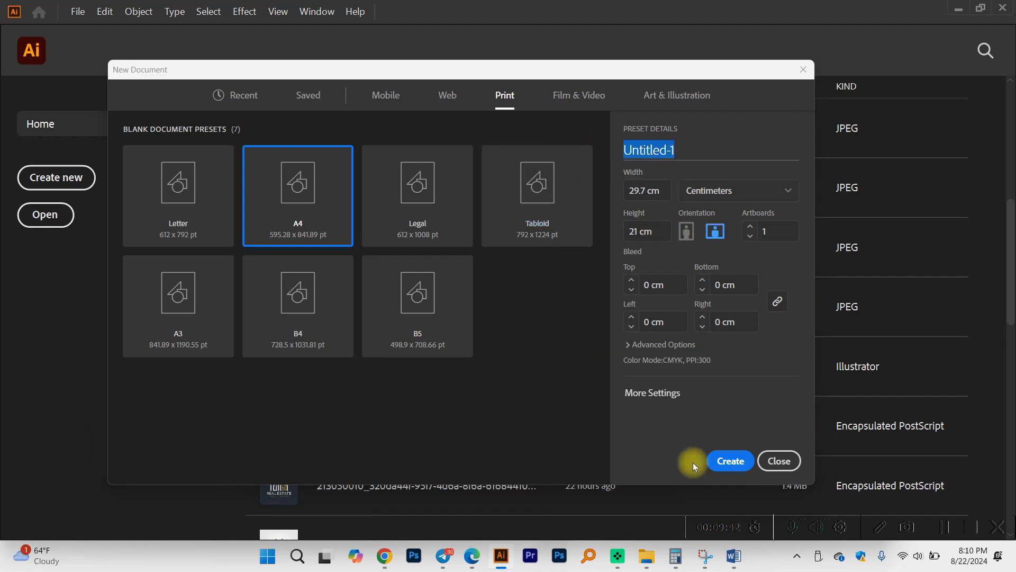
pyautogui.click(733, 556)
pyautogui.click(11, 36)
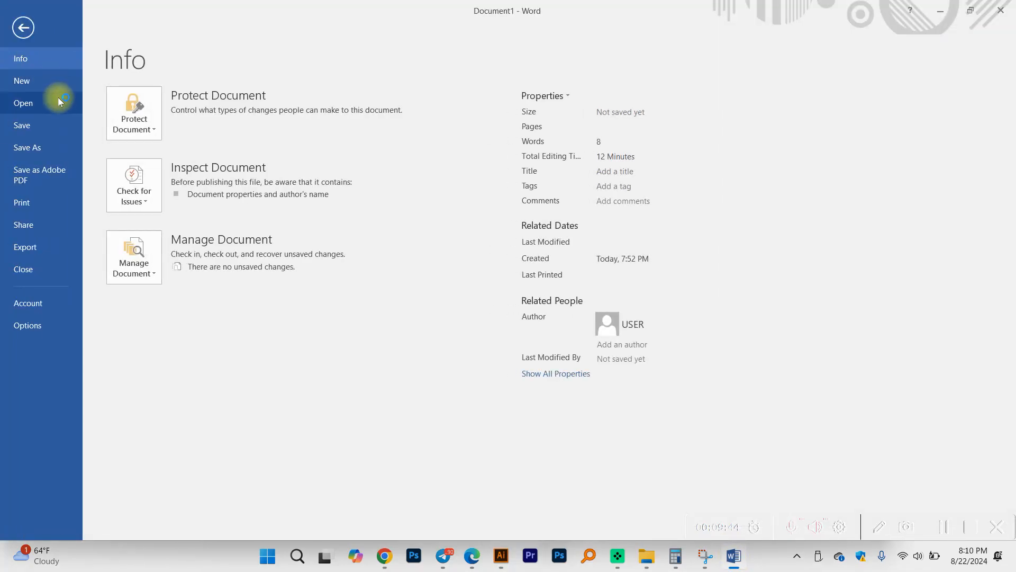
pyautogui.click(58, 103)
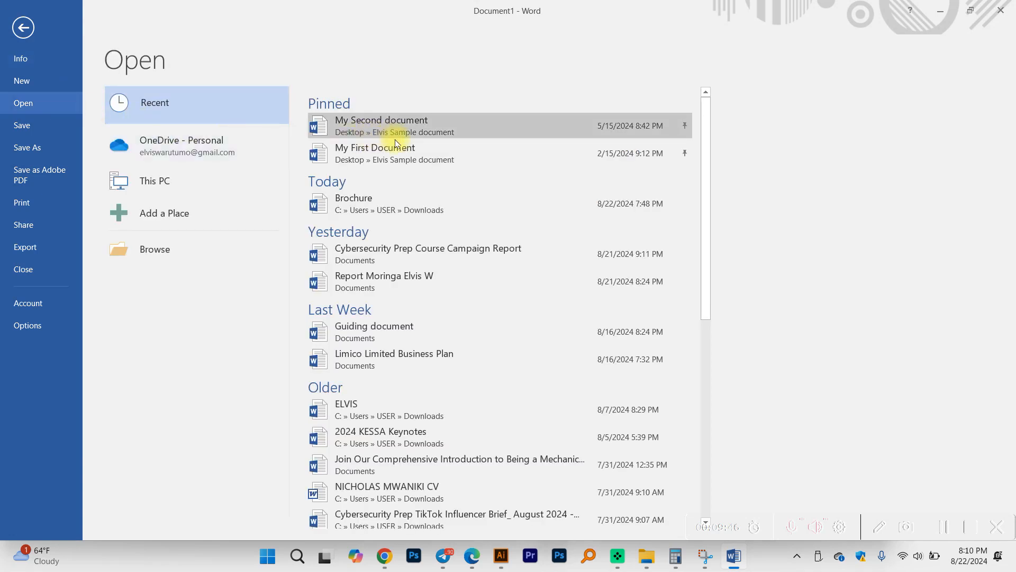
pyautogui.click(390, 208)
pyautogui.click(516, 316)
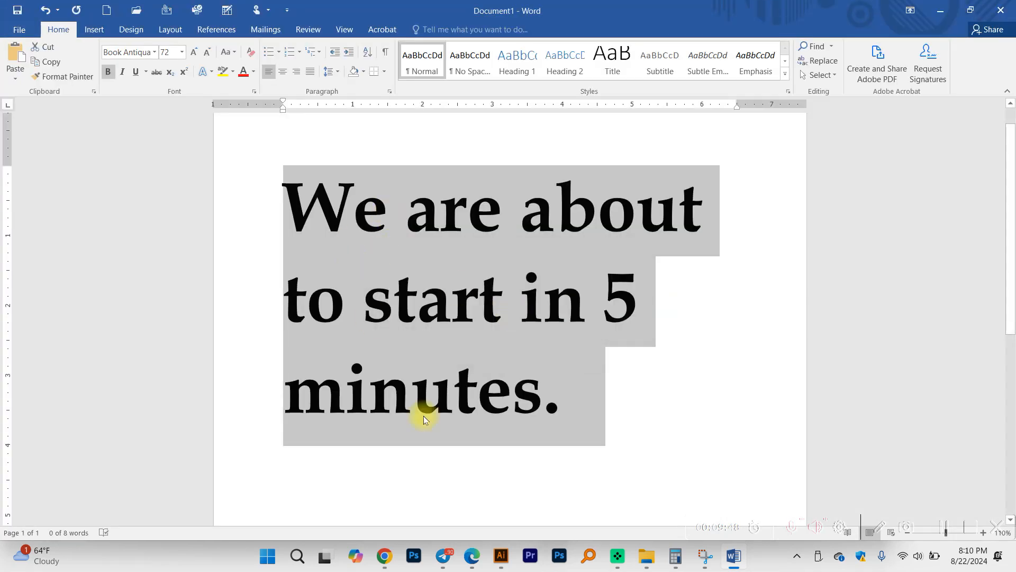
# Switch to File Explorer and open the Brochure Word document from the client brochure project folder.
pyautogui.click(647, 556)
pyautogui.click(596, 517)
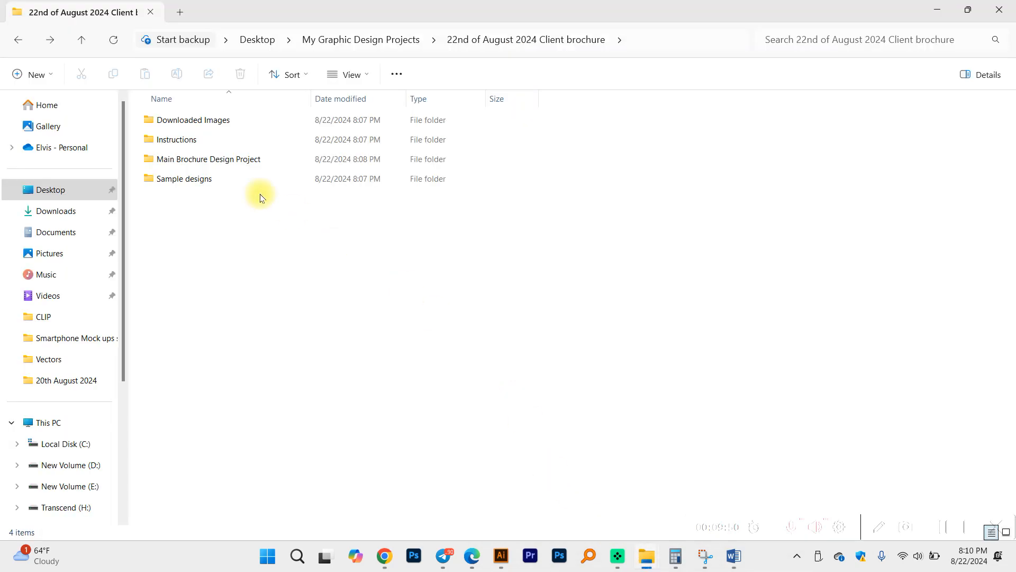
pyautogui.doubleClick(227, 153)
pyautogui.doubleClick(178, 124)
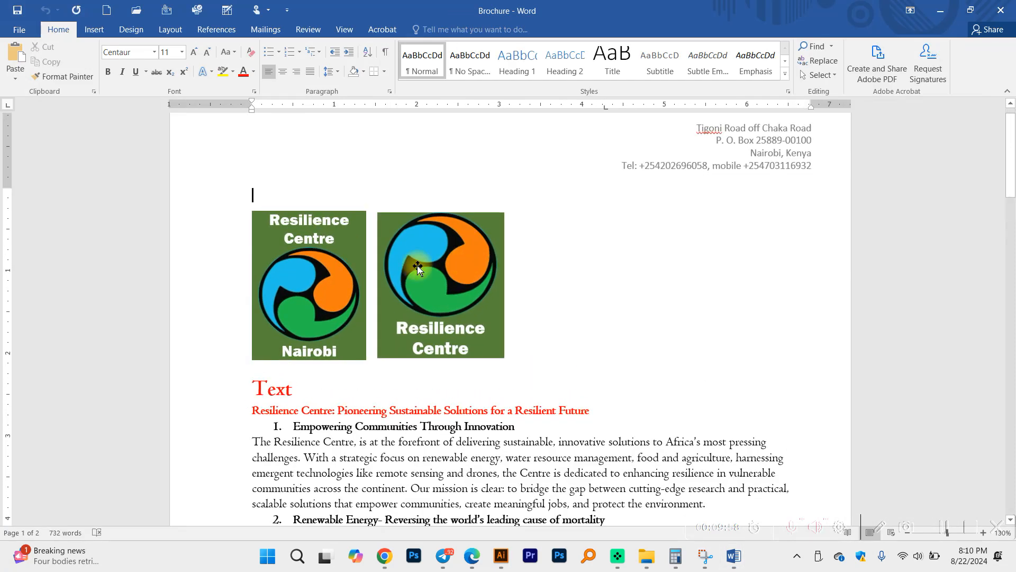
# Switch to Illustrator and name the new document "Resilient Centre Nairobi Brochure".
pyautogui.click(501, 555)
pyautogui.hotkey('shift', 'r')
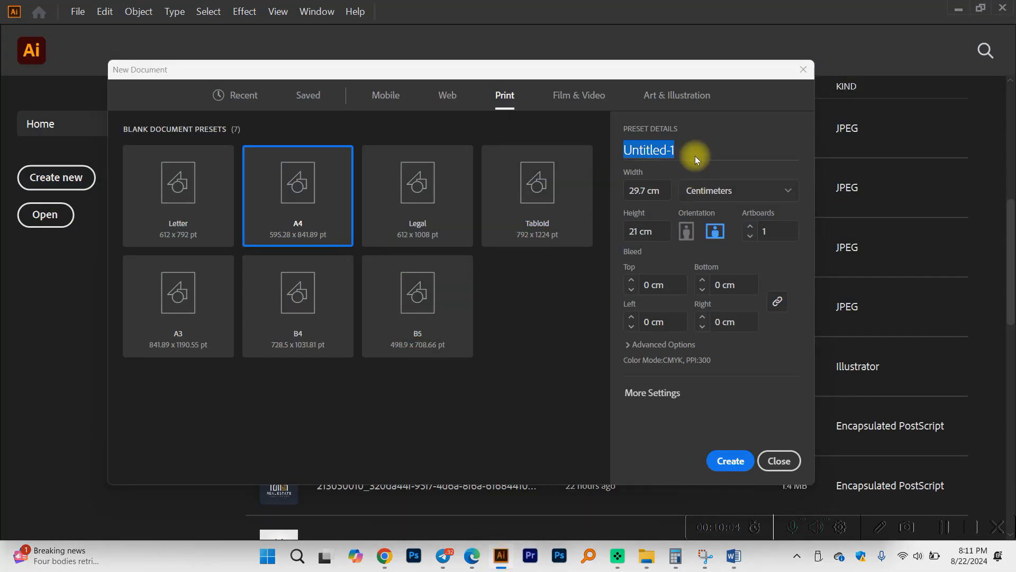
pyautogui.write('Resilient Centre nairobi')
pyautogui.press('BackSpace')
pyautogui.press('BackSpace')
pyautogui.press('BackSpace')
pyautogui.press('BackSpace')
pyautogui.press('BackSpace')
pyautogui.write('N')
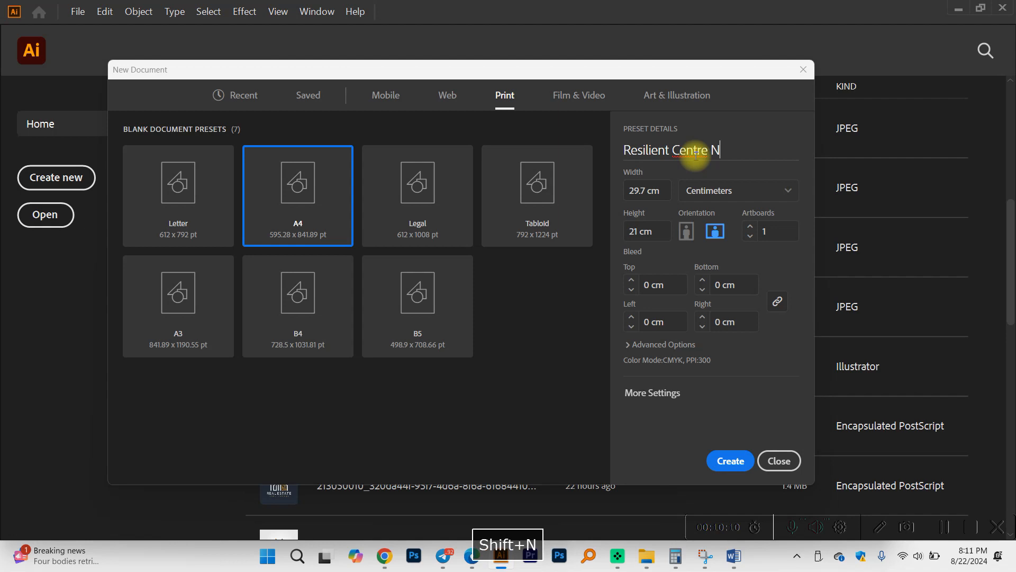
pyautogui.write('airobi Brochure')
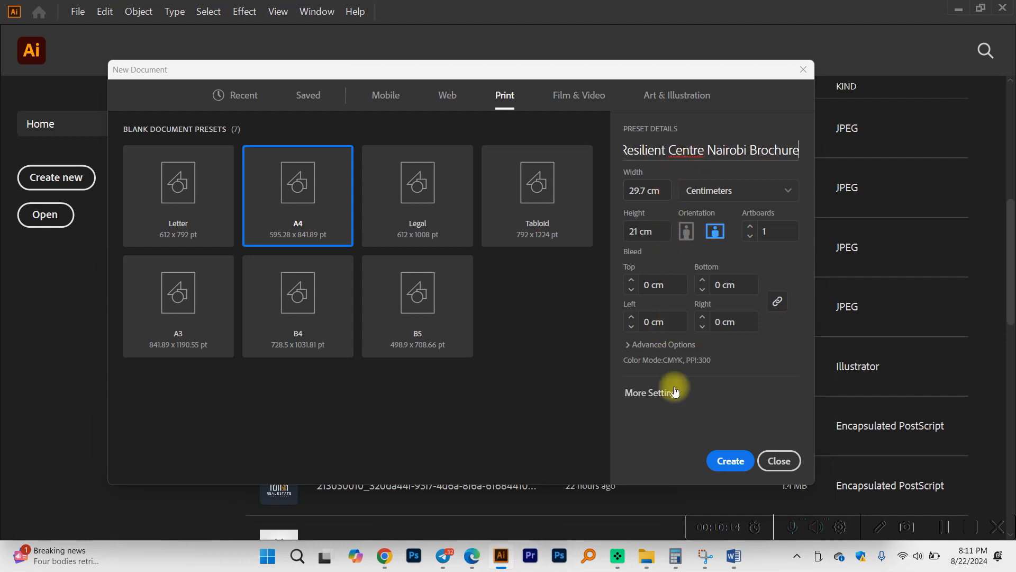
# Review the color mode and raster effects options, keep CMYK Color and High (300 ppi), and create the document.
pyautogui.click(663, 344)
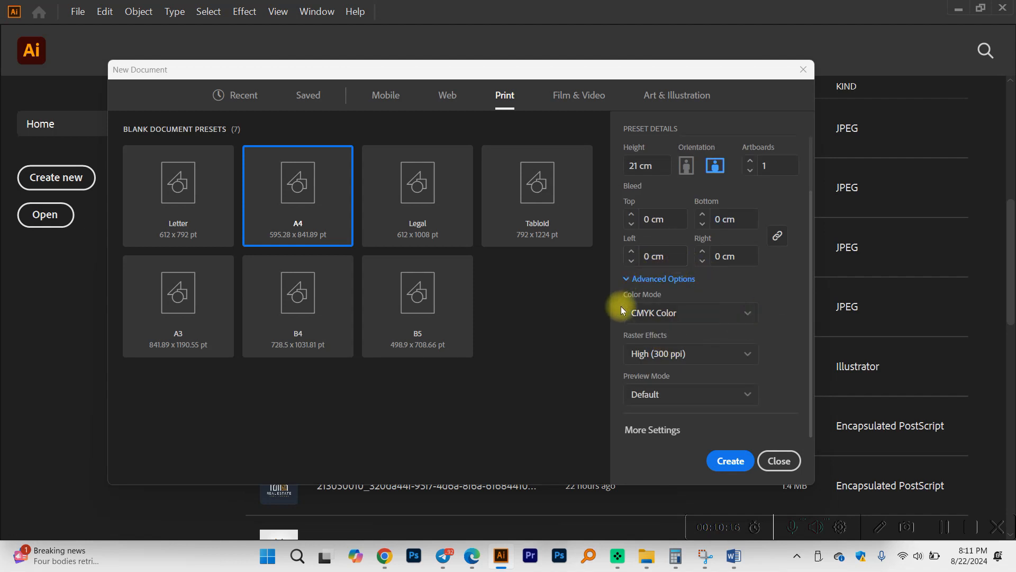
pyautogui.click(665, 314)
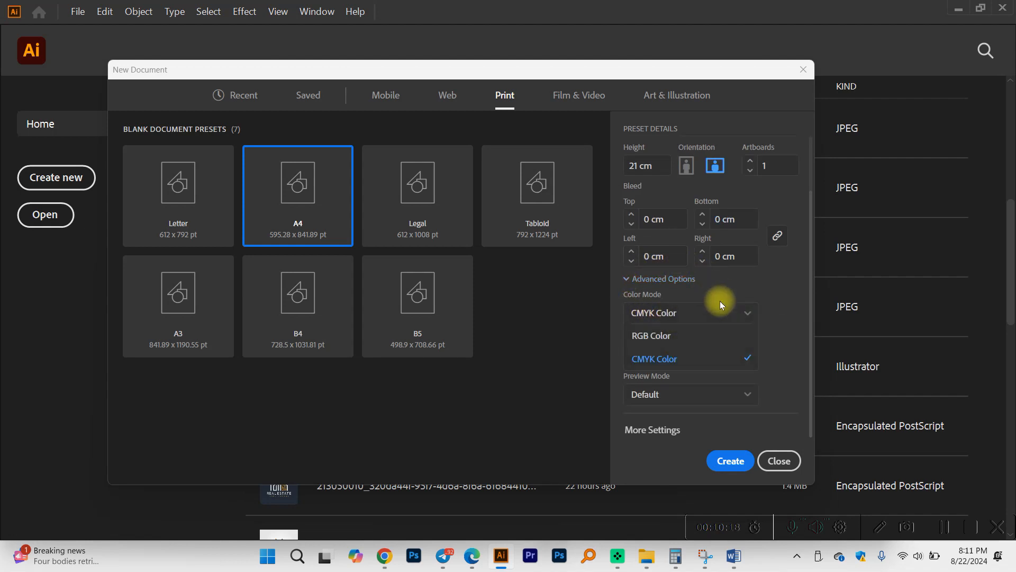
pyautogui.click(720, 300)
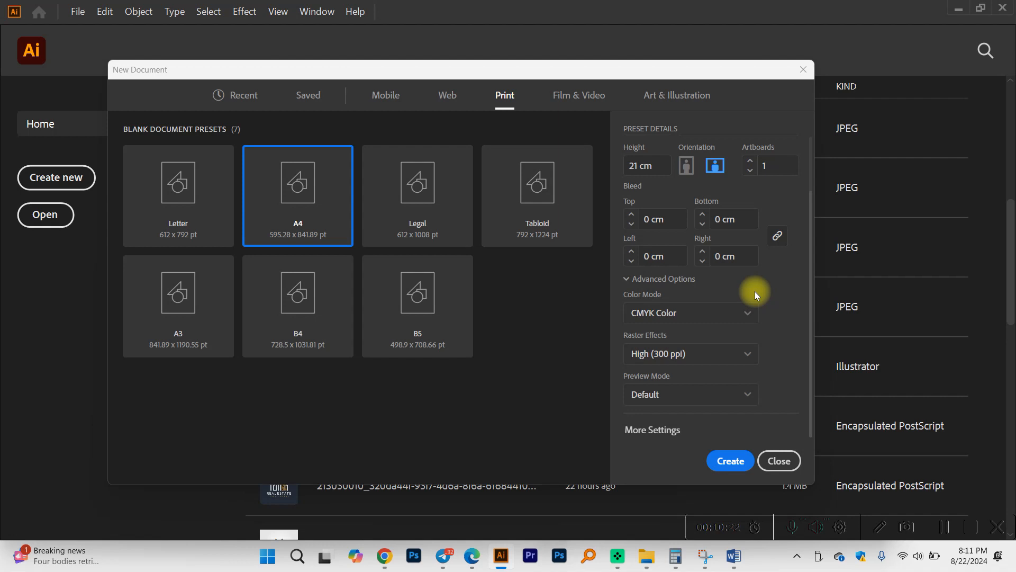
pyautogui.click(709, 353)
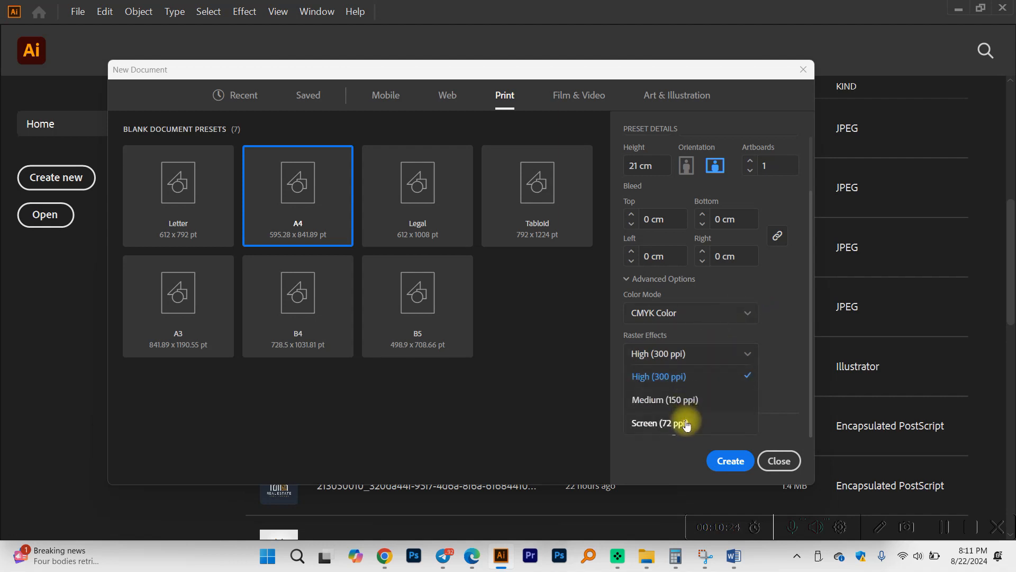
pyautogui.click(687, 423)
pyautogui.click(684, 353)
pyautogui.click(684, 398)
pyautogui.click(692, 356)
pyautogui.click(680, 377)
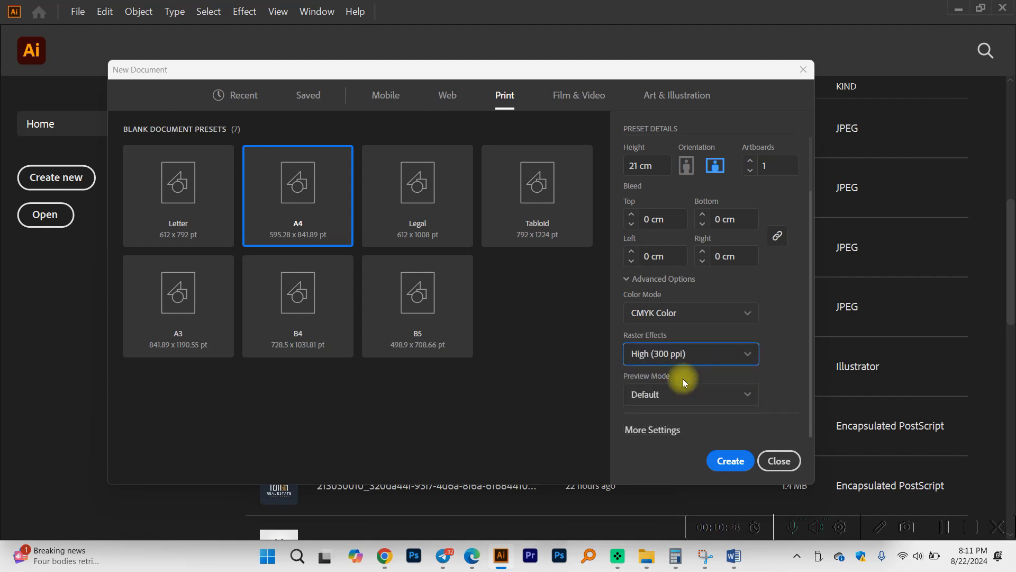
pyautogui.scroll(2, 690, 304)
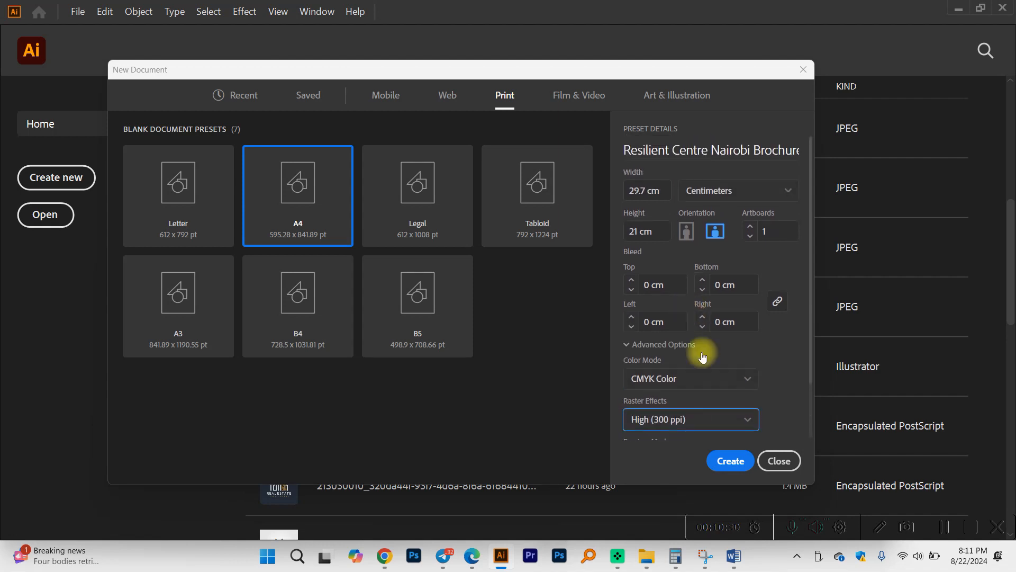
pyautogui.click(735, 461)
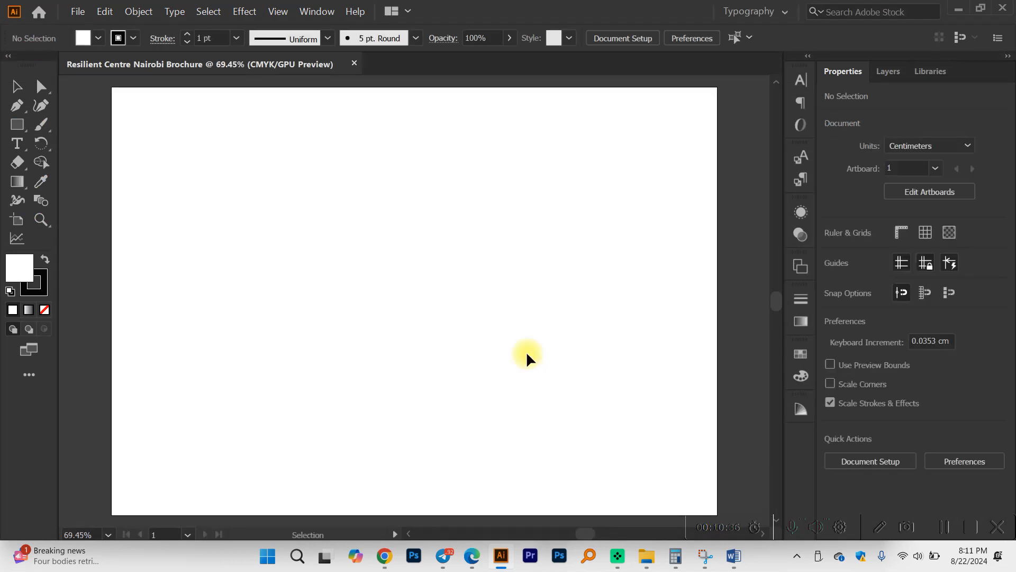
# Start a second new A4 landscape document with a 1 cm bleed on all four sides.
pyautogui.hotkey('ctrl', 'n')
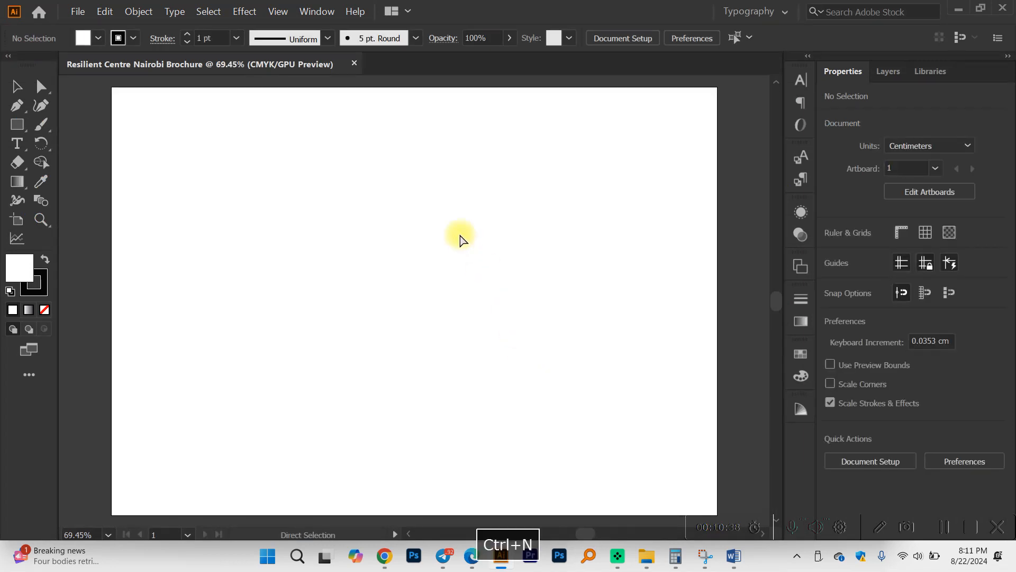
pyautogui.click(629, 285)
pyautogui.write('1')
pyautogui.click(756, 366)
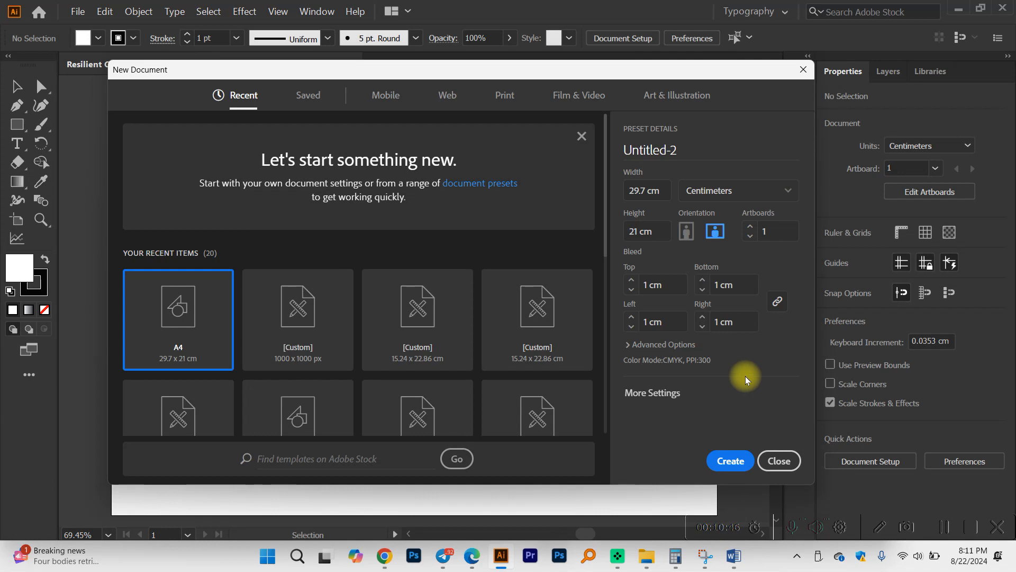
# Begin the second document's name with "Resilient" and check the centre's name in the Brochure Word document.
pyautogui.click(716, 154)
pyautogui.write('Resilient')
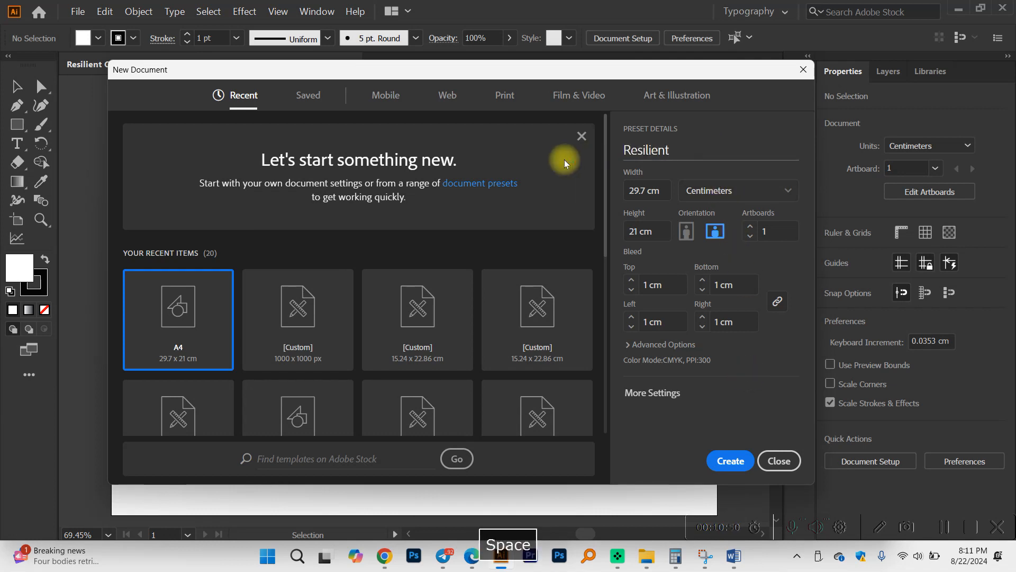
pyautogui.moveTo(734, 556)
pyautogui.click(789, 497)
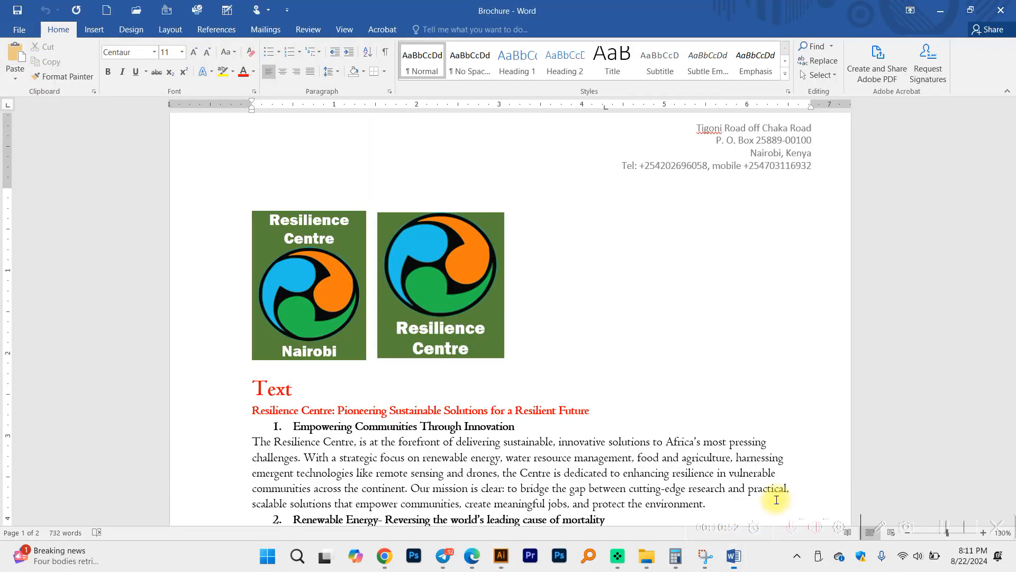
pyautogui.click(939, 10)
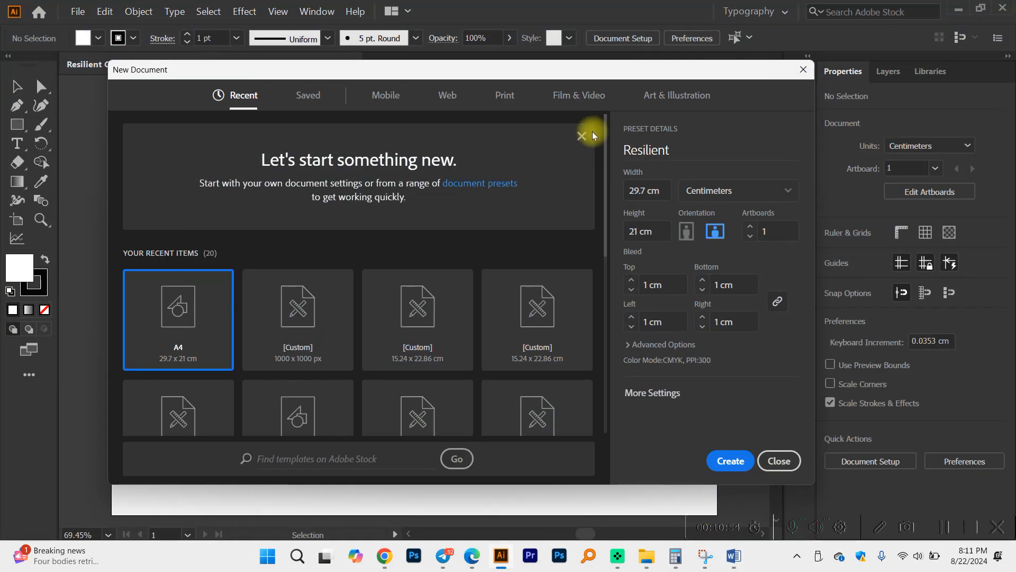
# Correct and complete the new document's name as "Resilience Centre Brochure 2024".
pyautogui.click(700, 141)
pyautogui.click(701, 141)
pyautogui.press('BackSpace')
pyautogui.press('BackSpace')
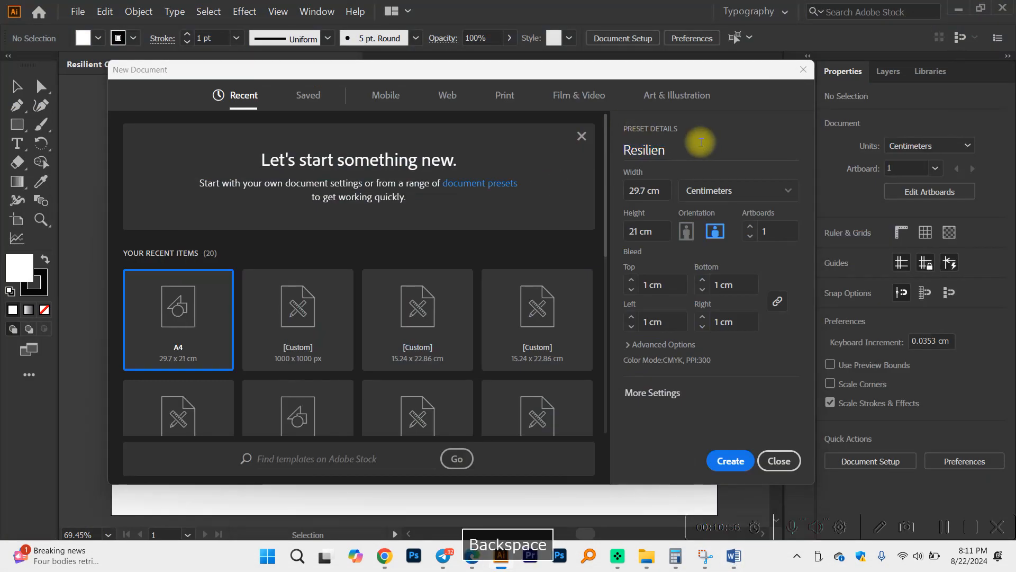
pyautogui.write('ce Centre ')
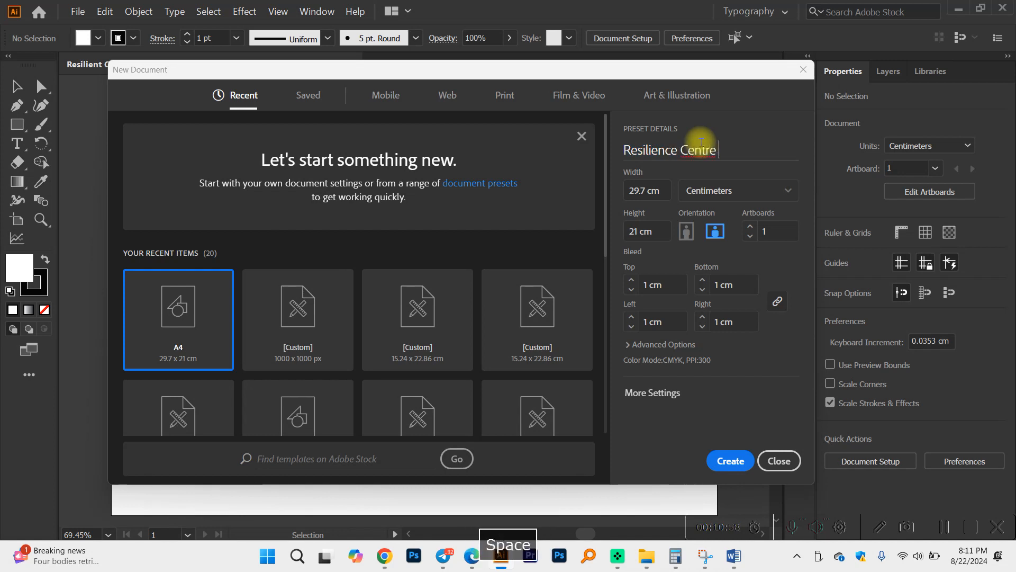
pyautogui.write('N')
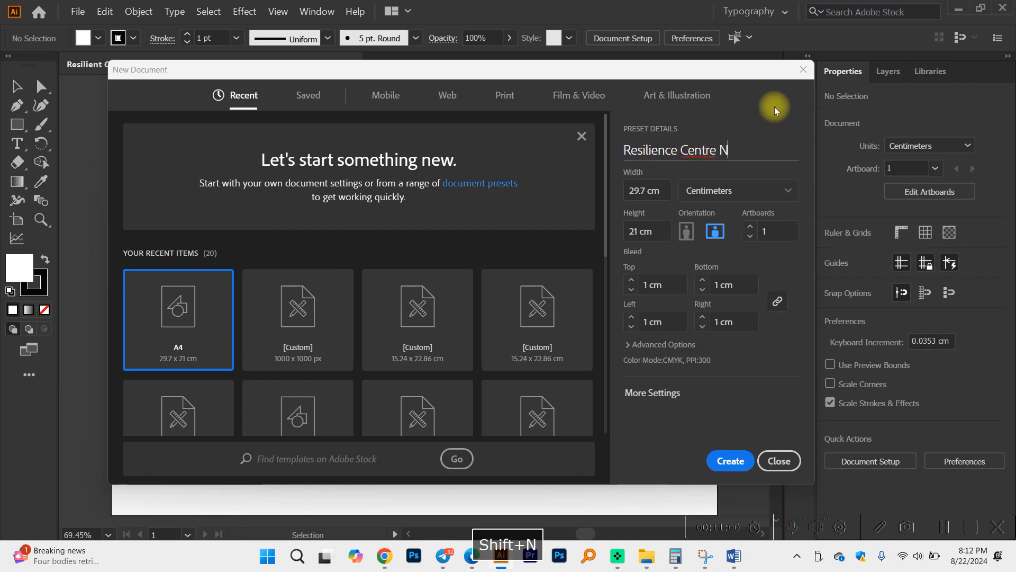
pyautogui.write('rochurc')
pyautogui.press('BackSpace')
pyautogui.press('BackSpace')
pyautogui.press('BackSpace')
pyautogui.press('BackSpace')
pyautogui.press('BackSpace')
pyautogui.press('BackSpace')
pyautogui.press('BackSpace')
pyautogui.press('BackSpace')
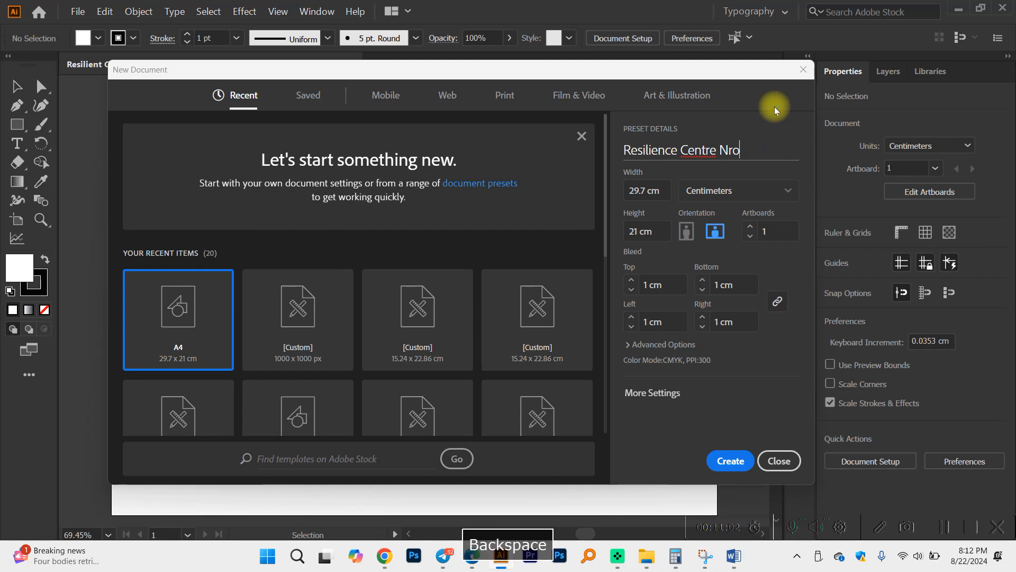
pyautogui.write('Brochu')
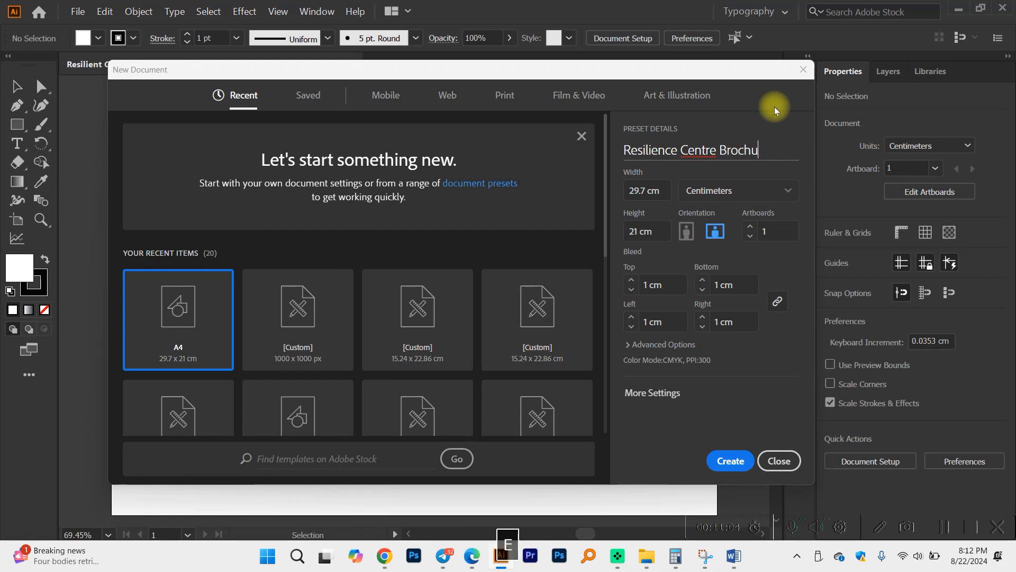
pyautogui.write('re 2024')
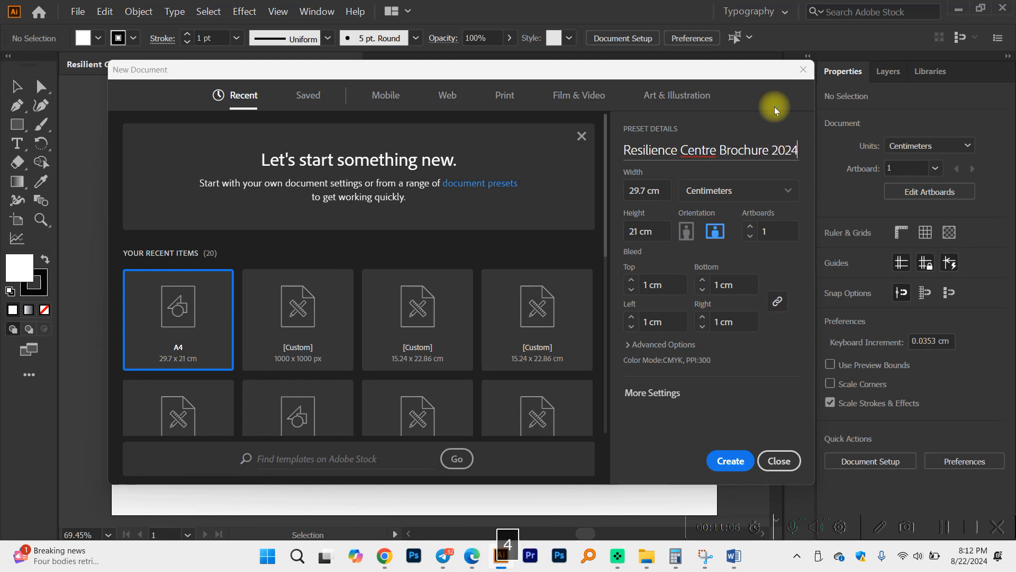
# Recheck the centre's name in the Brochure Word document and create the new Illustrator document.
pyautogui.moveTo(734, 555)
pyautogui.click(776, 502)
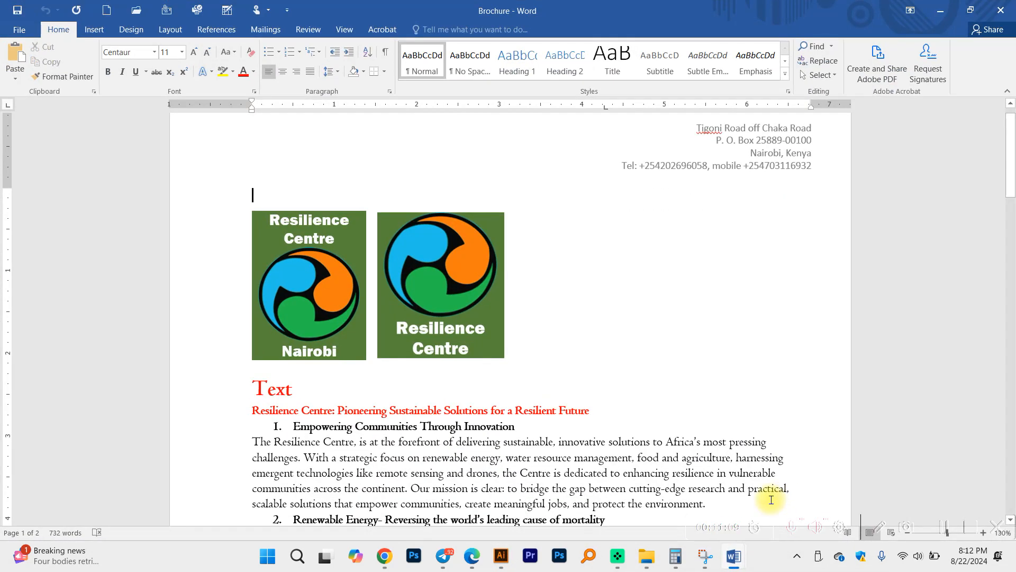
pyautogui.click(940, 11)
pyautogui.click(729, 460)
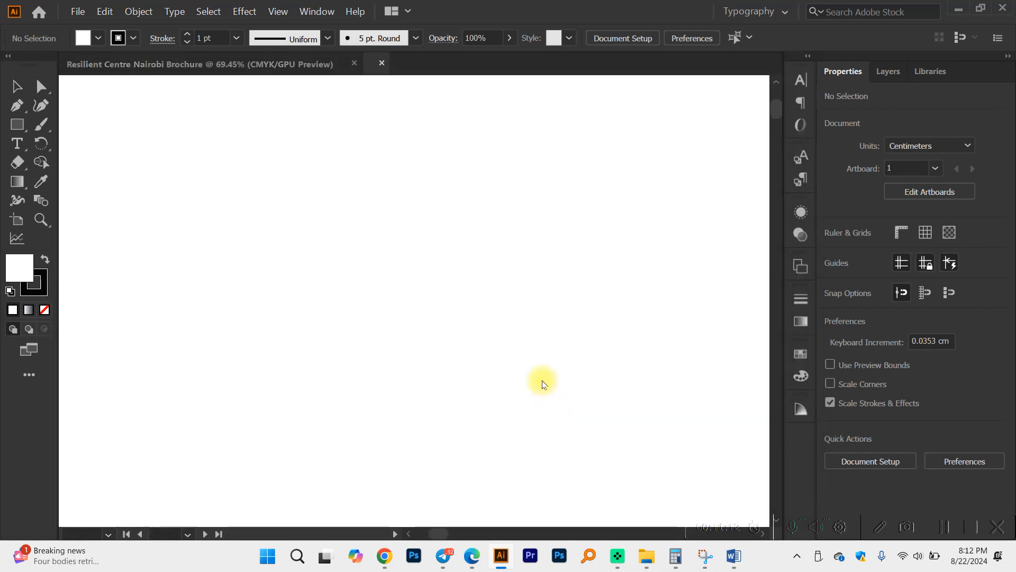
# Examine the bleed line around the new document's artboard, up close at its upper-left corner.
pyautogui.hotkey('ctrl', '-')
pyautogui.scroll(-4, 442, 236)
pyautogui.scroll(4, 294, 337)
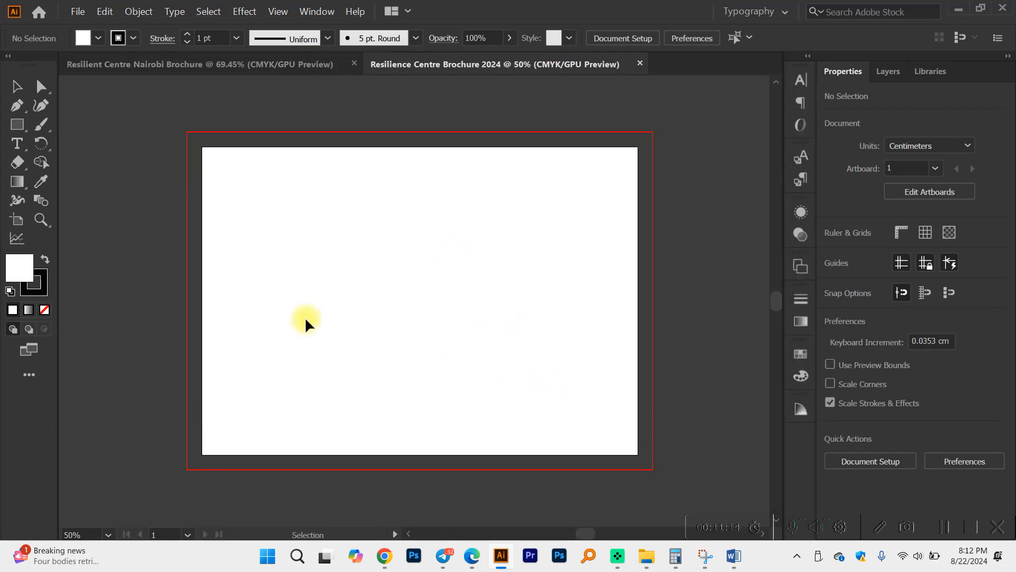
pyautogui.scroll(2, 207, 172)
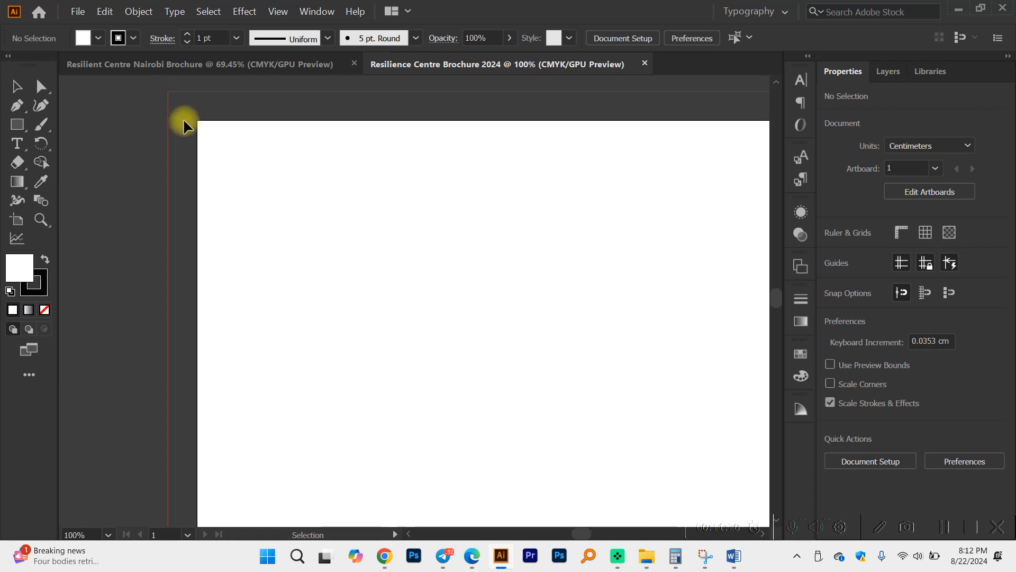
pyautogui.moveTo(220, 145); pyautogui.dragTo(181, 109)
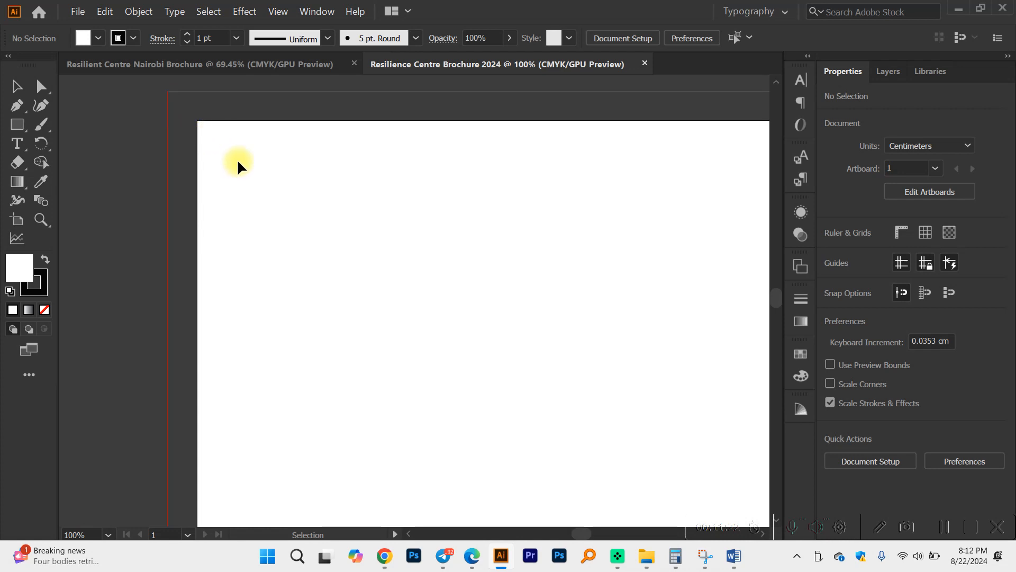
# Examine the two centre logos, the numbered brochure text and the brochure design guidelines in the Brochure Word document.
pyautogui.scroll(-2, 237, 164)
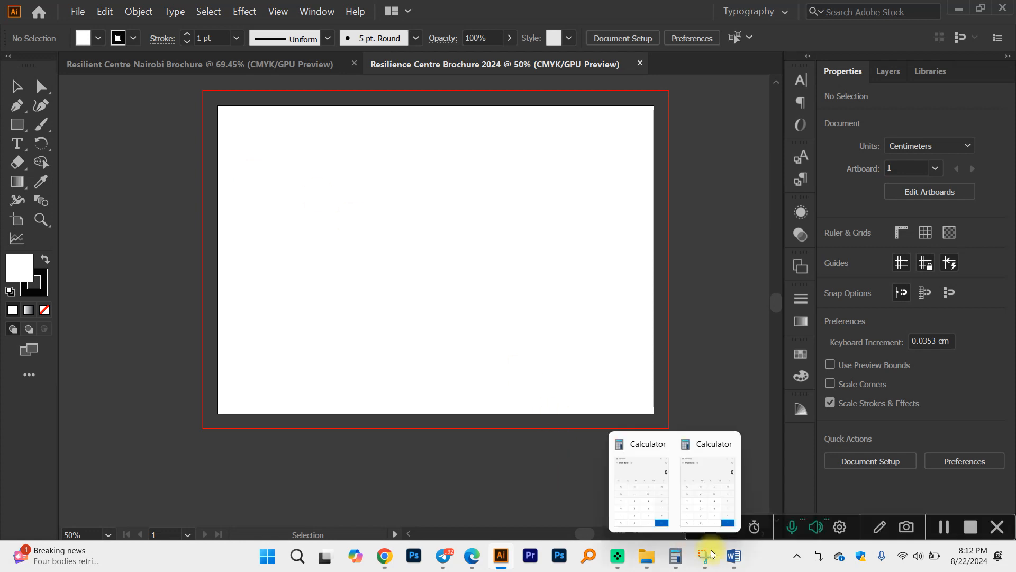
pyautogui.moveTo(734, 556)
pyautogui.click(749, 482)
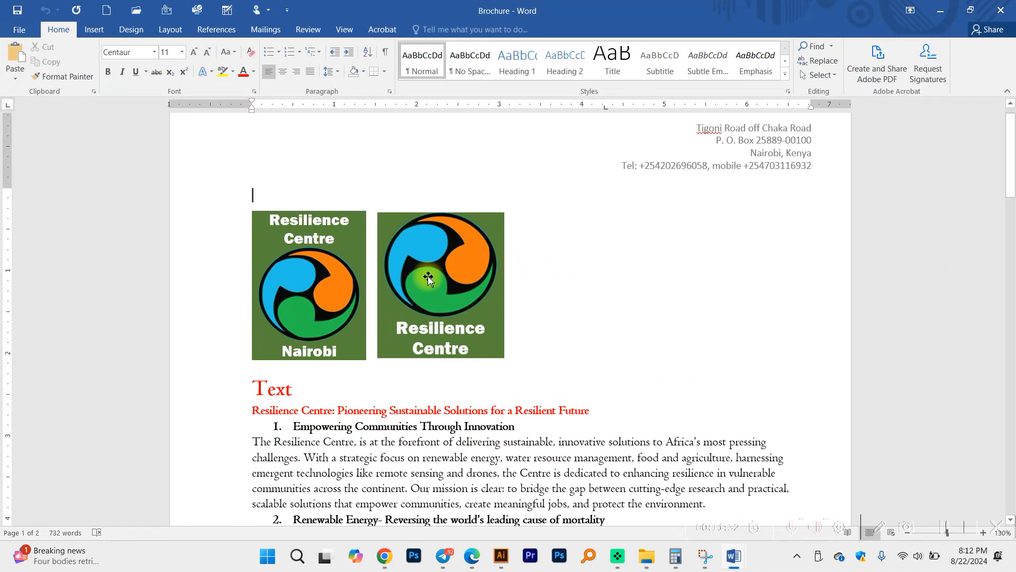
pyautogui.scroll(1, 379, 288)
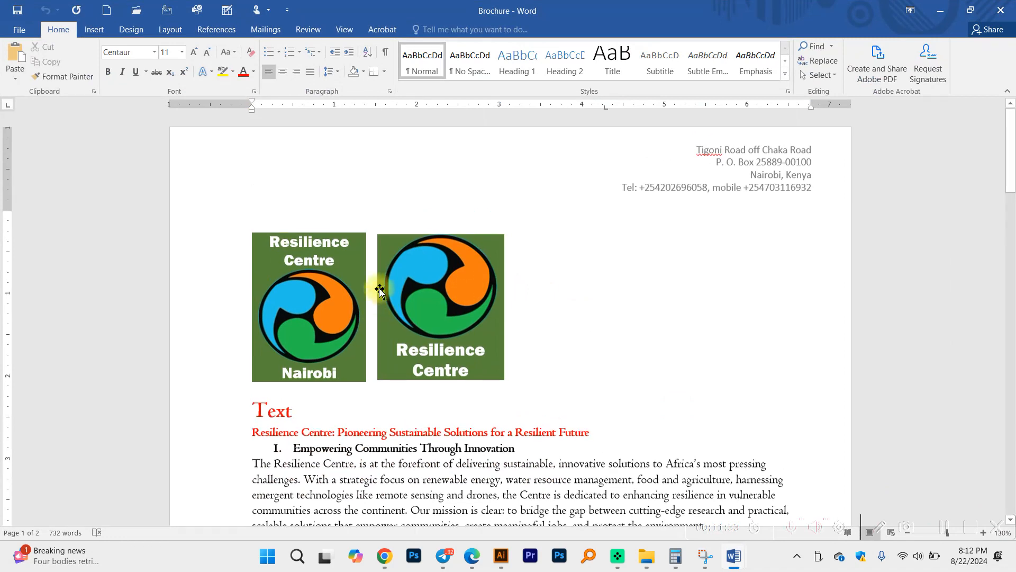
pyautogui.click(175, 318)
pyautogui.click(228, 320)
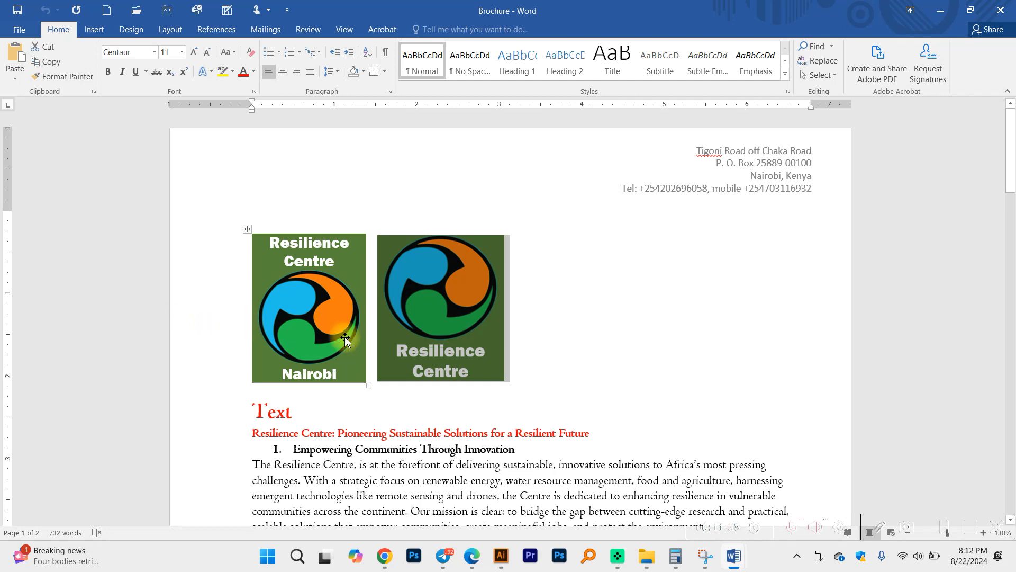
pyautogui.scroll(-12, 387, 394)
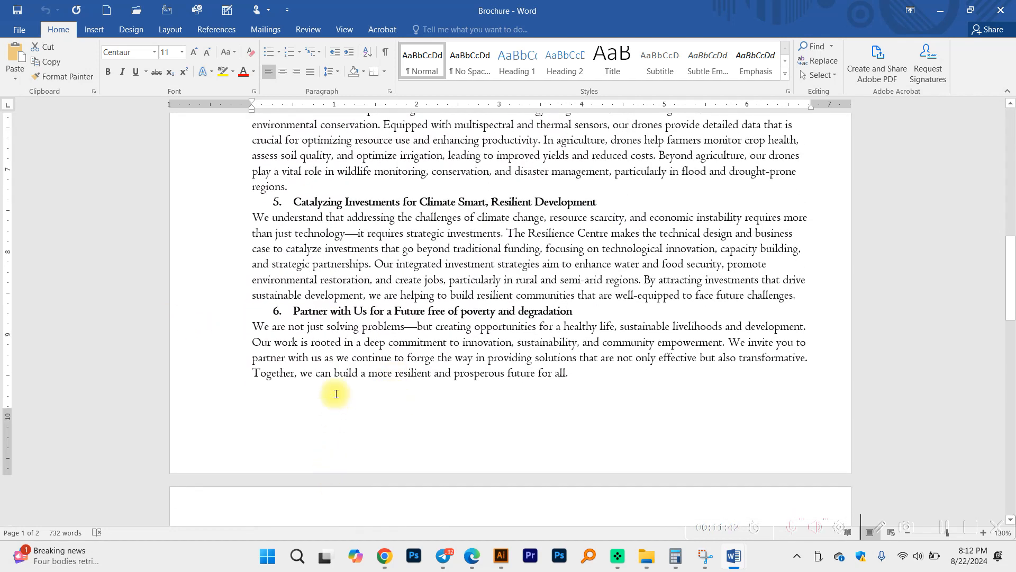
pyautogui.scroll(-5, 336, 394)
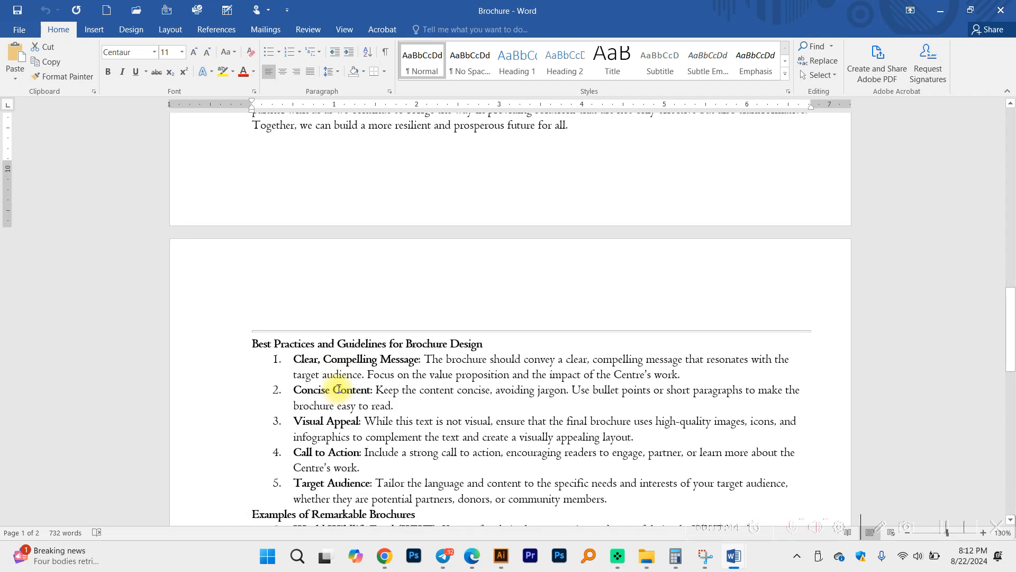
pyautogui.scroll(2, 337, 389)
# Show the "22nd of August 2024 Client brochure" folder in a reduced File Explorer window placed over Illustrator.
pyautogui.click(501, 557)
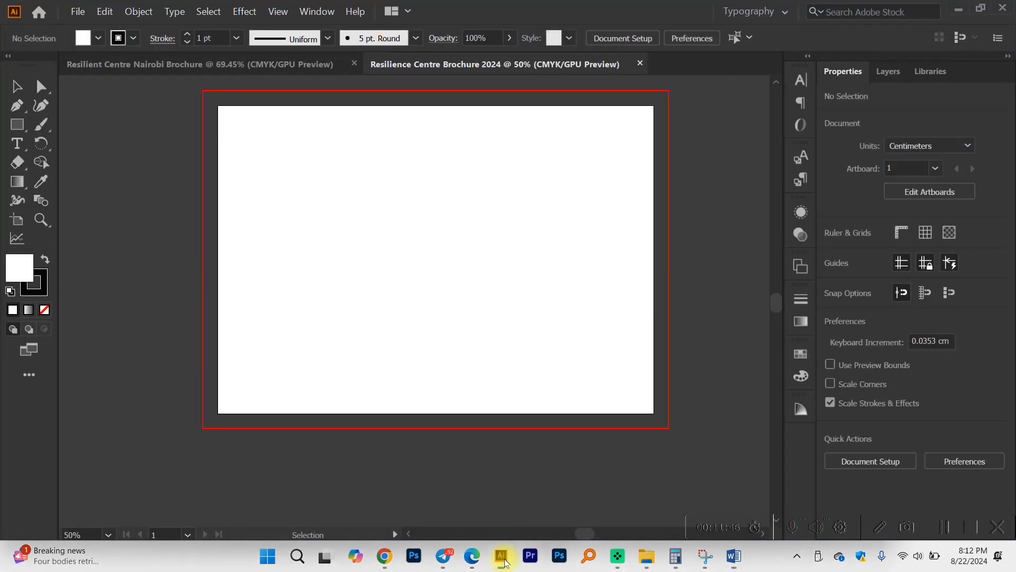
pyautogui.scroll(1, 509, 444)
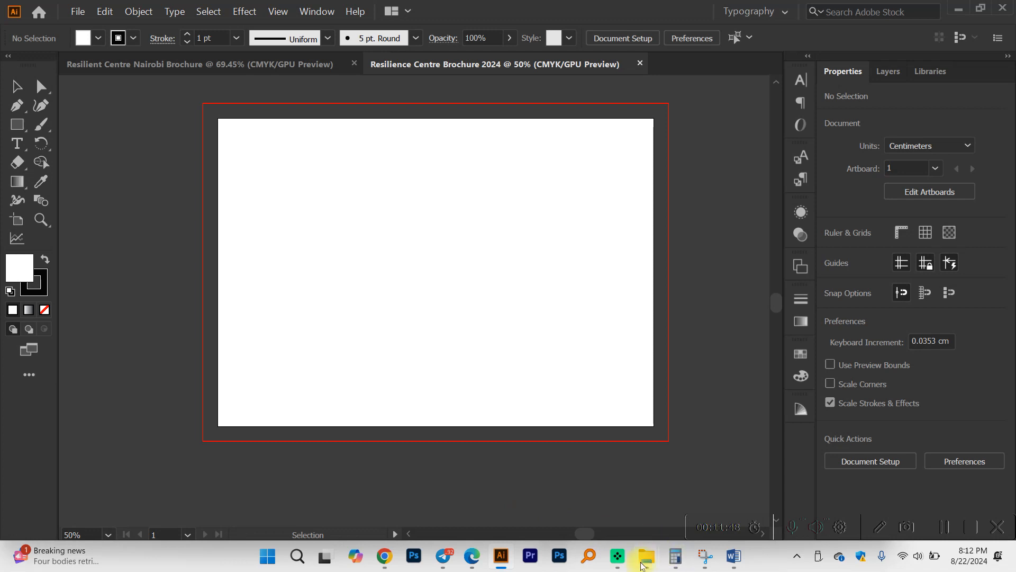
pyautogui.moveTo(616, 553)
pyautogui.click(582, 496)
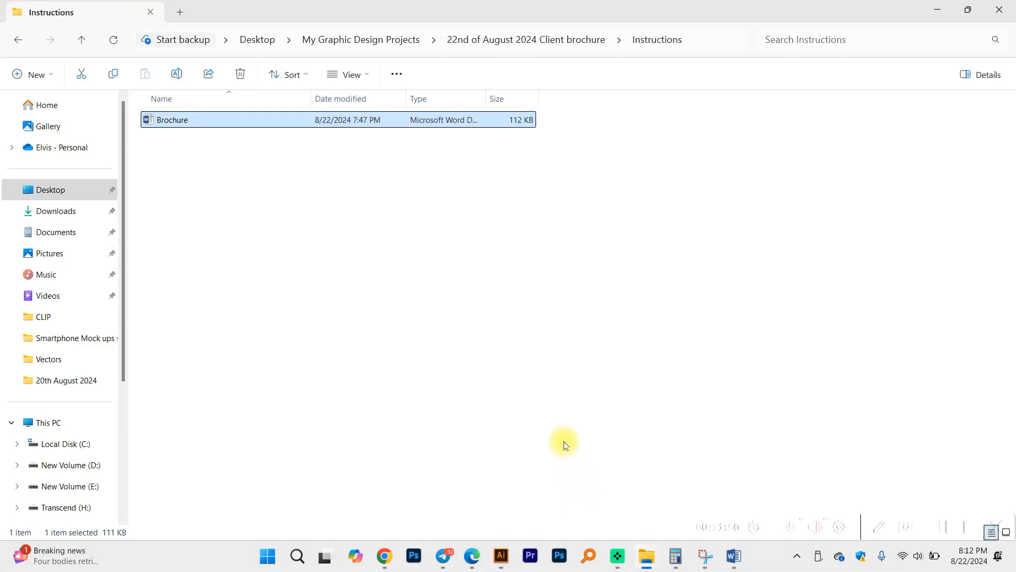
pyautogui.click(392, 295)
pyautogui.press('BackSpace')
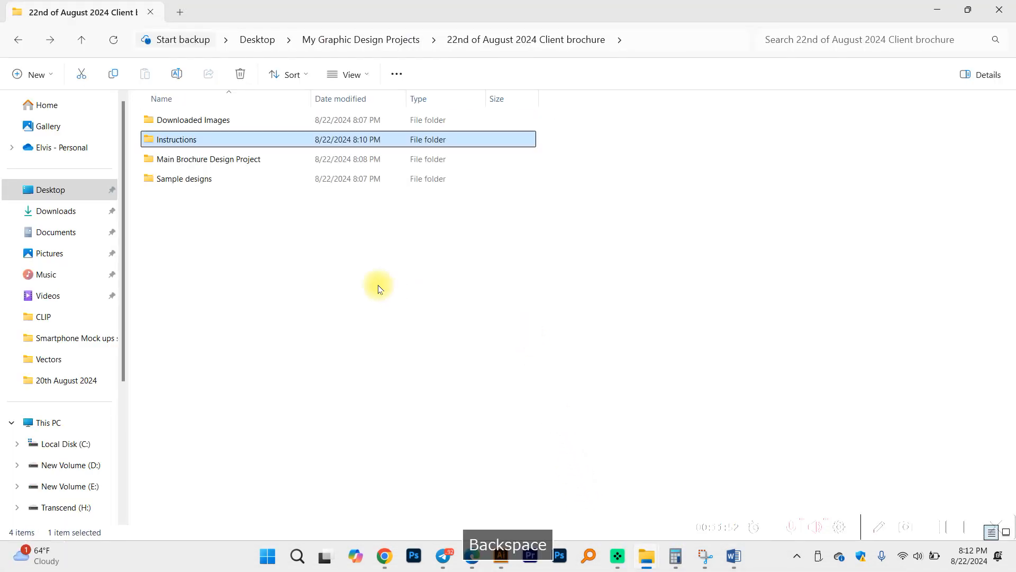
pyautogui.click(968, 9)
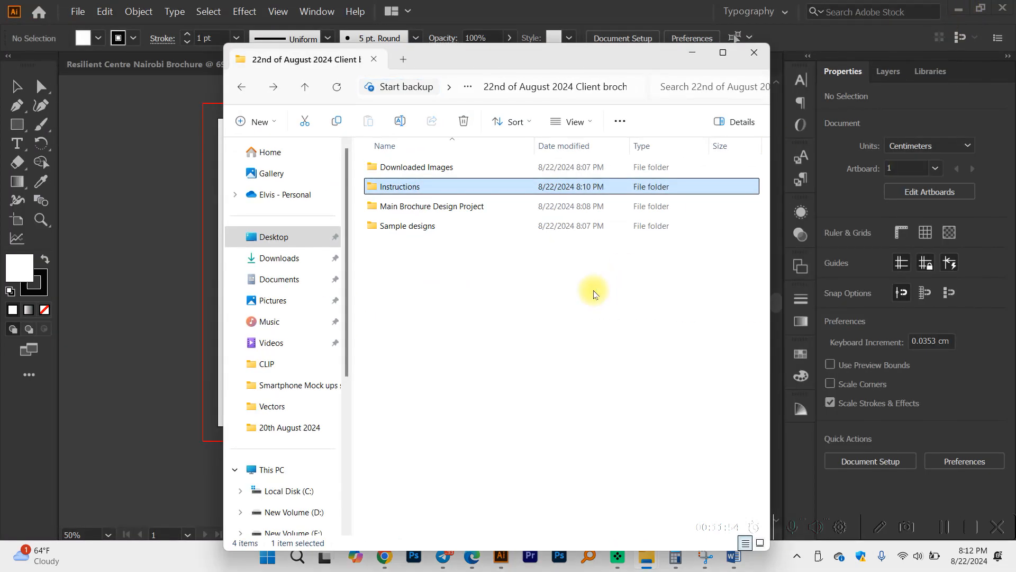
pyautogui.moveTo(586, 62); pyautogui.dragTo(444, 61)
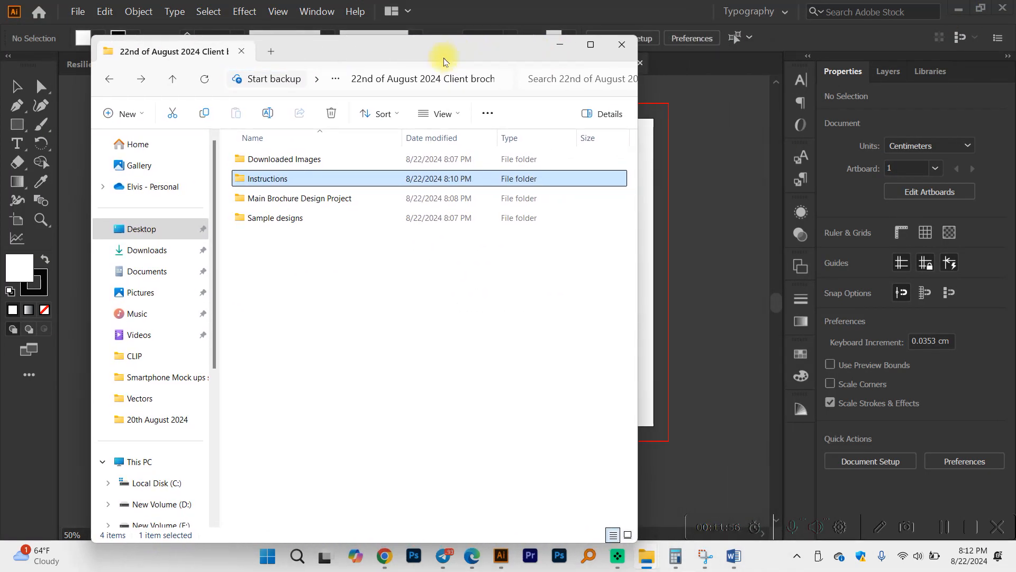
# Bring the undp-ke-brochure-2020-en PDF from the Sample designs folder into Illustrator.
pyautogui.click(303, 219)
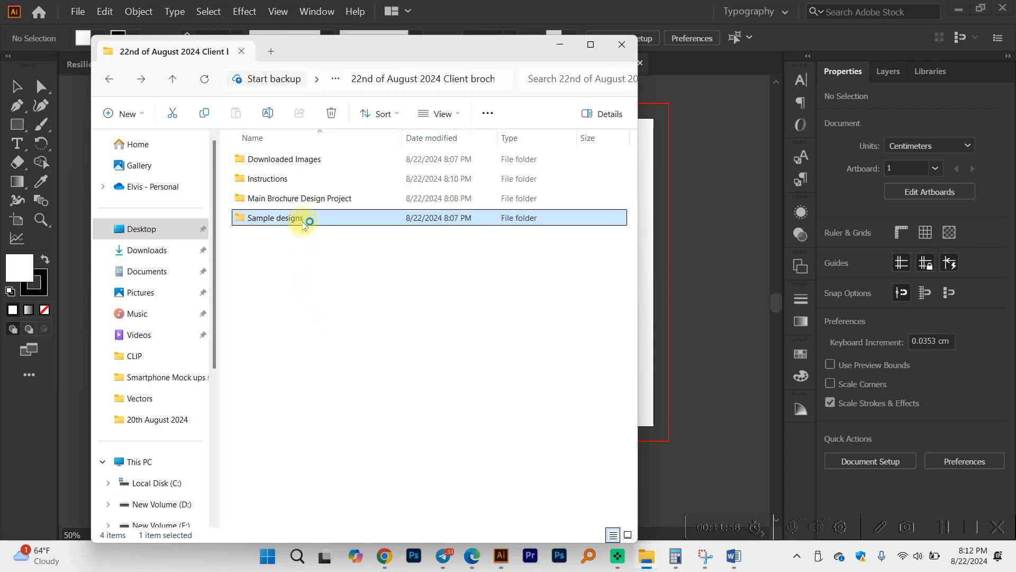
pyautogui.doubleClick(304, 220)
pyautogui.moveTo(317, 161); pyautogui.dragTo(702, 58)
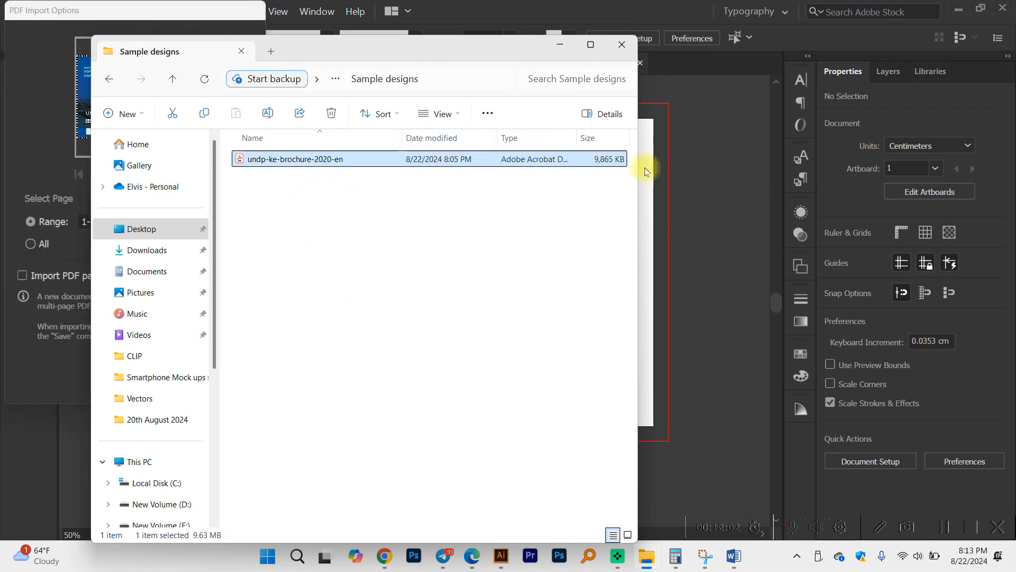
# Import all pages of the UNDP brochure PDF as links into a new document.
pyautogui.moveTo(90, 10); pyautogui.dragTo(466, 13)
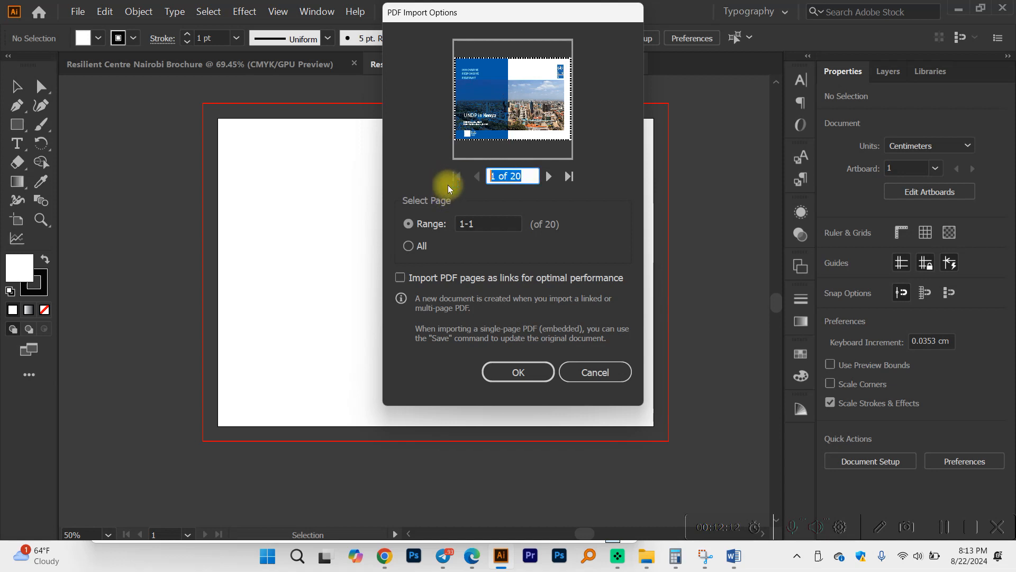
pyautogui.click(411, 252)
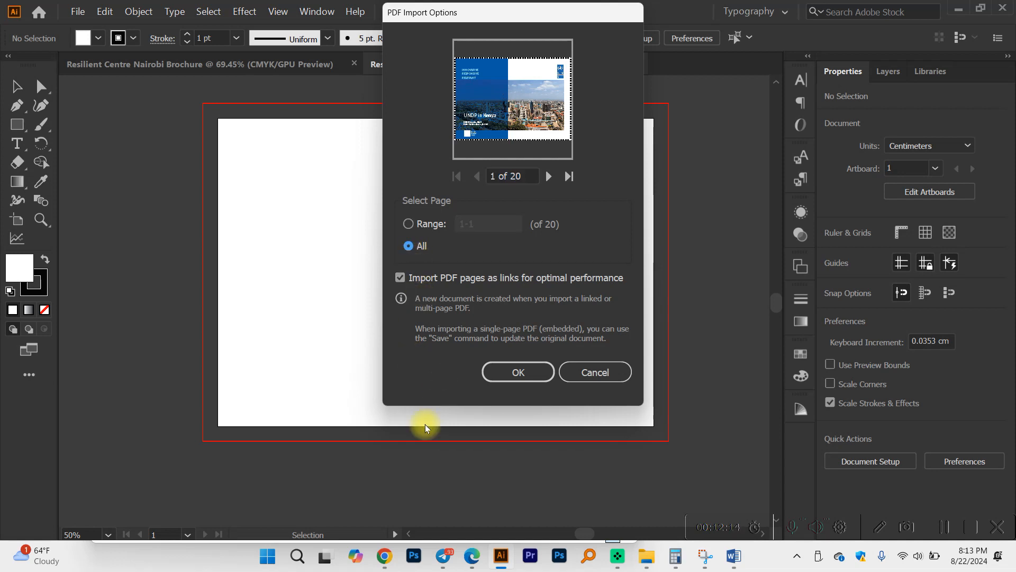
pyautogui.click(524, 372)
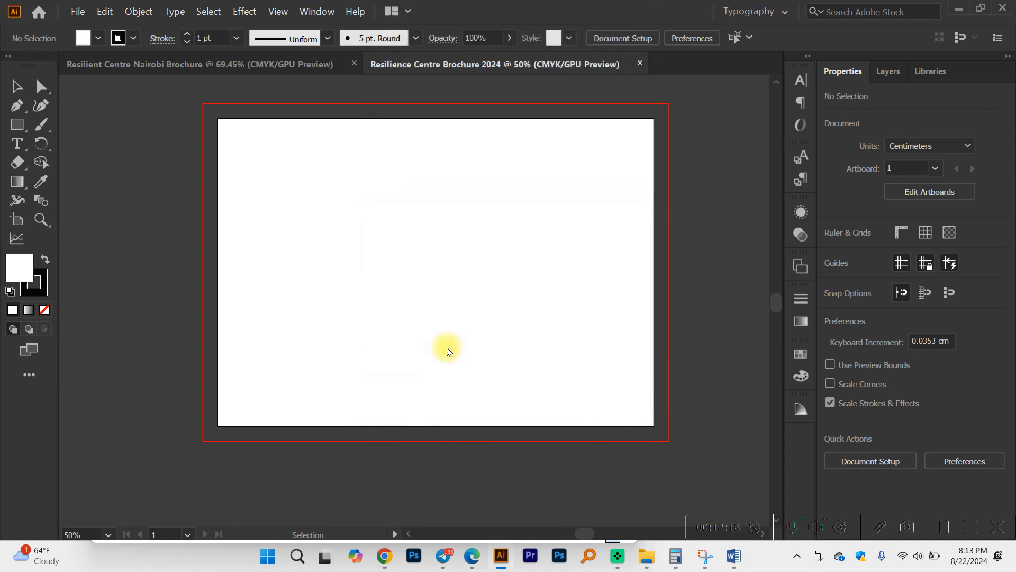
pyautogui.scroll(-2, 316, 343)
pyautogui.scroll(2, 317, 318)
pyautogui.scroll(-2, 318, 322)
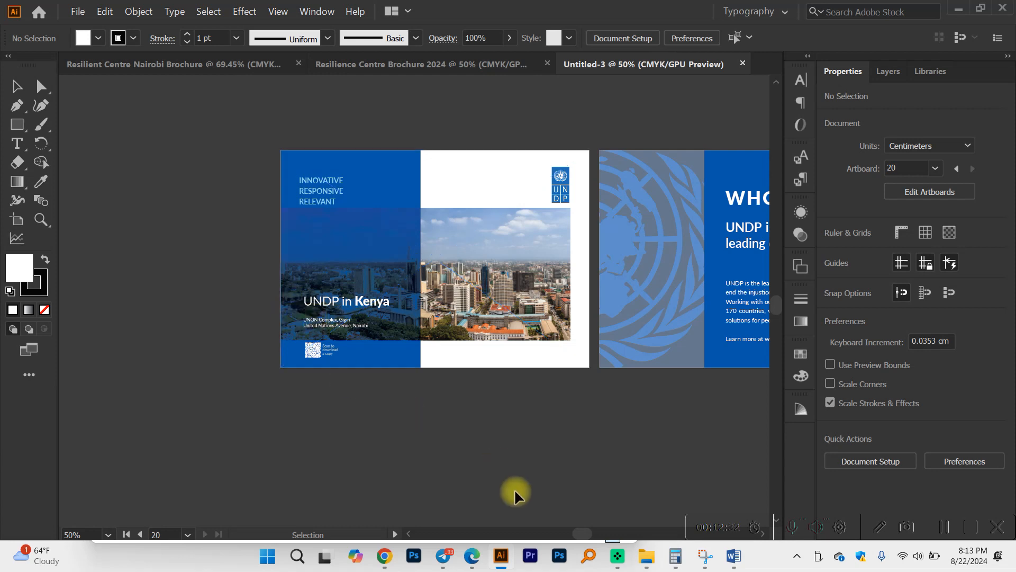
pyautogui.click(493, 225)
pyautogui.moveTo(494, 227); pyautogui.dragTo(472, 272)
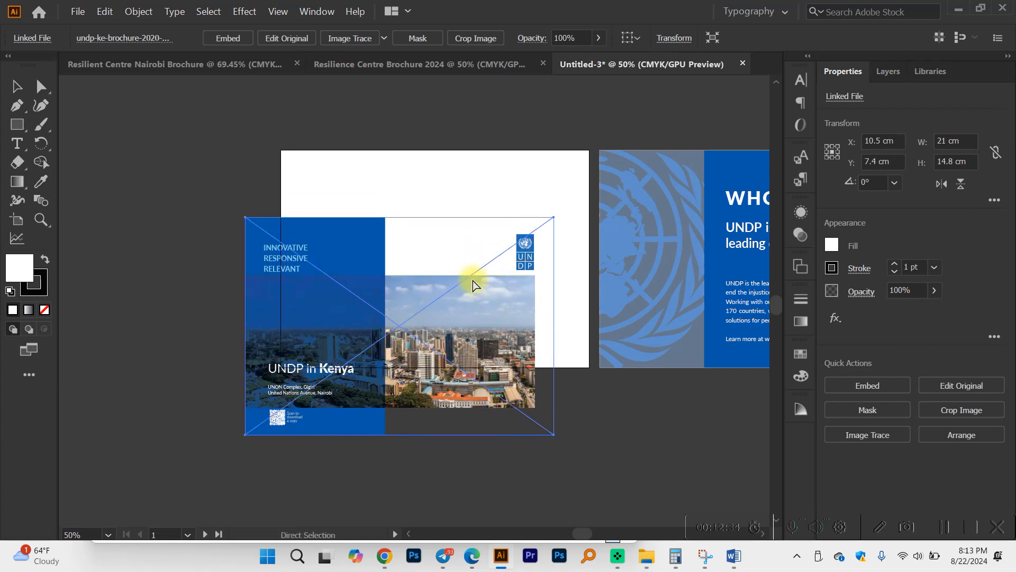
pyautogui.hotkey('ctrl', 'z')
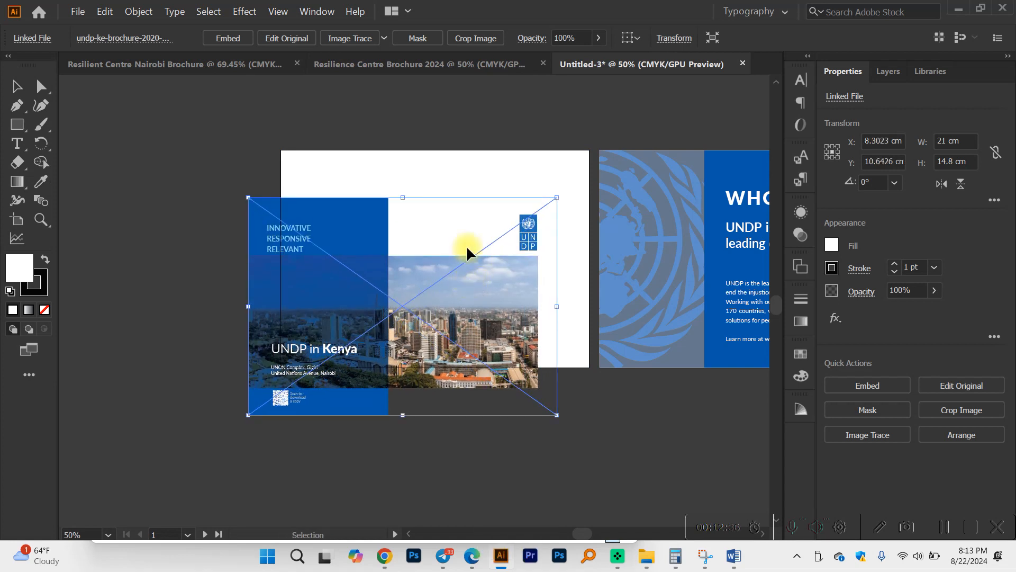
pyautogui.moveTo(477, 239); pyautogui.dragTo(495, 207)
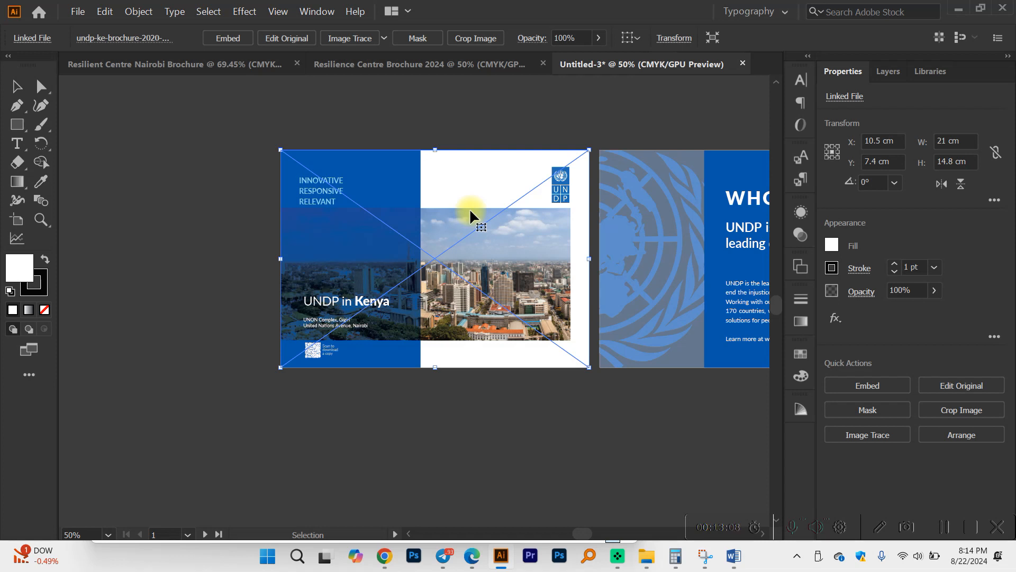
# Carry the linked UNDP cover page over to the Resilience Centre Brochure 2024 document.
pyautogui.moveTo(436, 272); pyautogui.dragTo(408, 81)
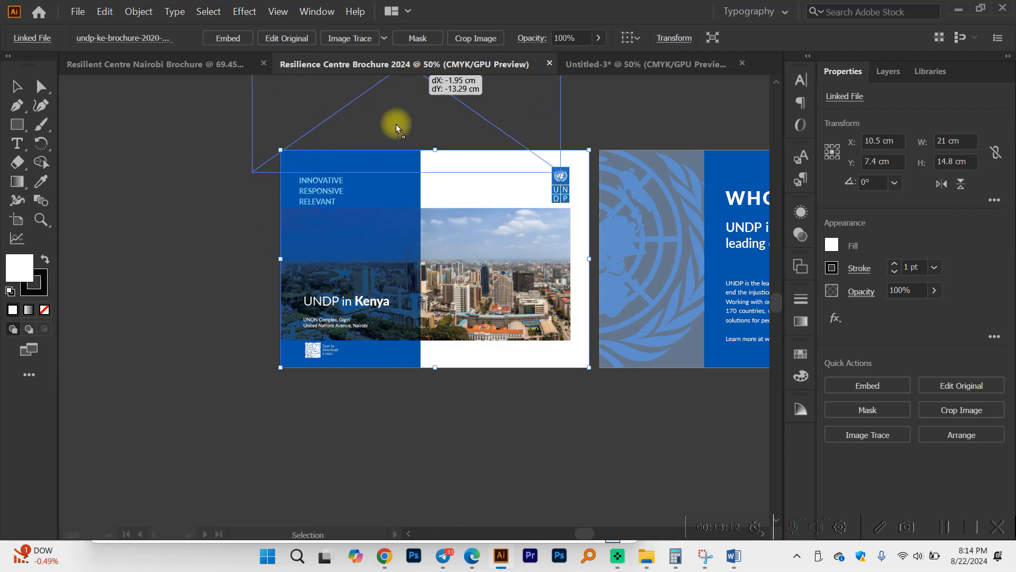
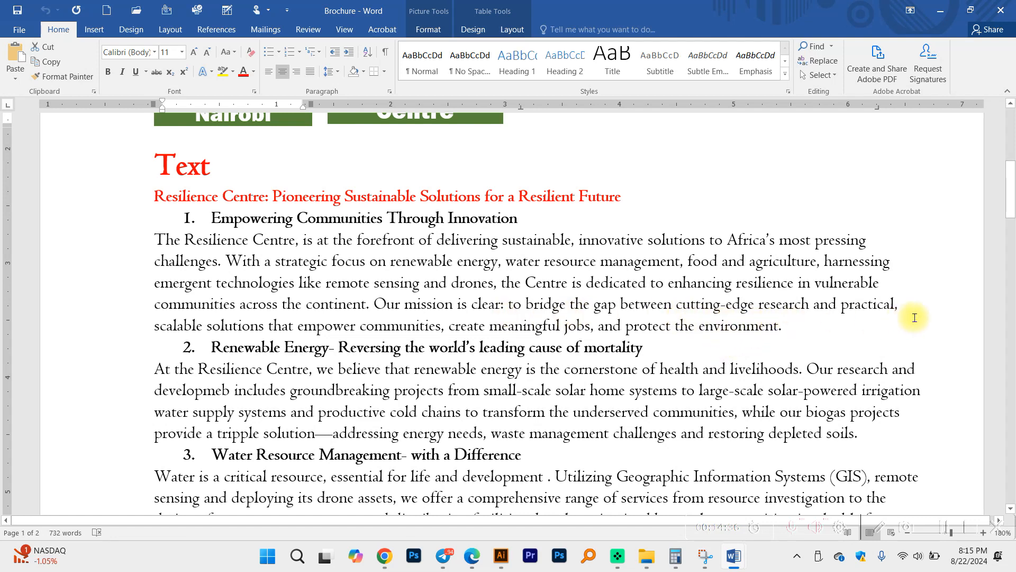
# Turn on Mono audio in the Windows accessibility settings and return to the Brochure Word document.
pyautogui.click(282, 328)
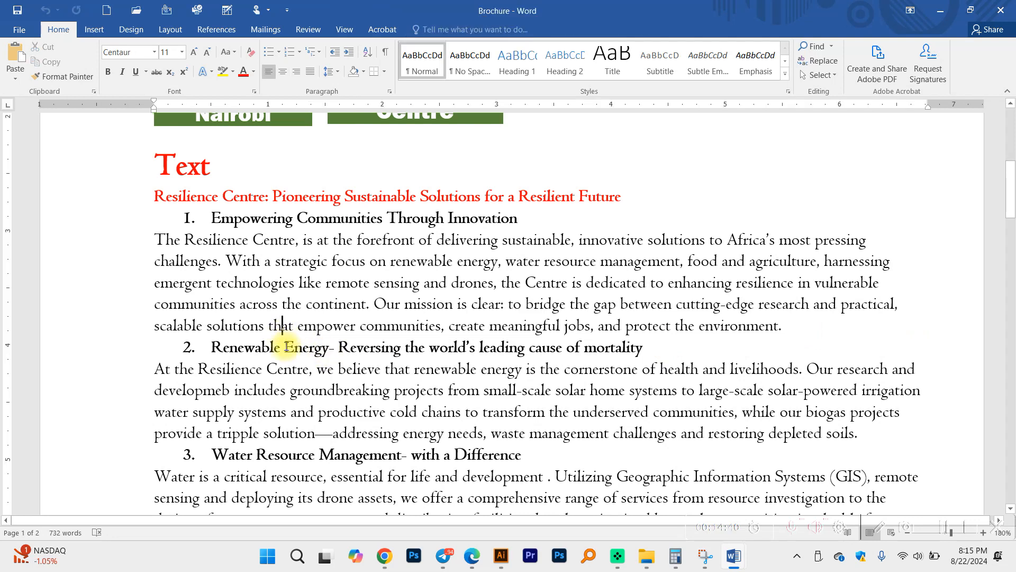
pyautogui.press('super')
pyautogui.write('mono audio')
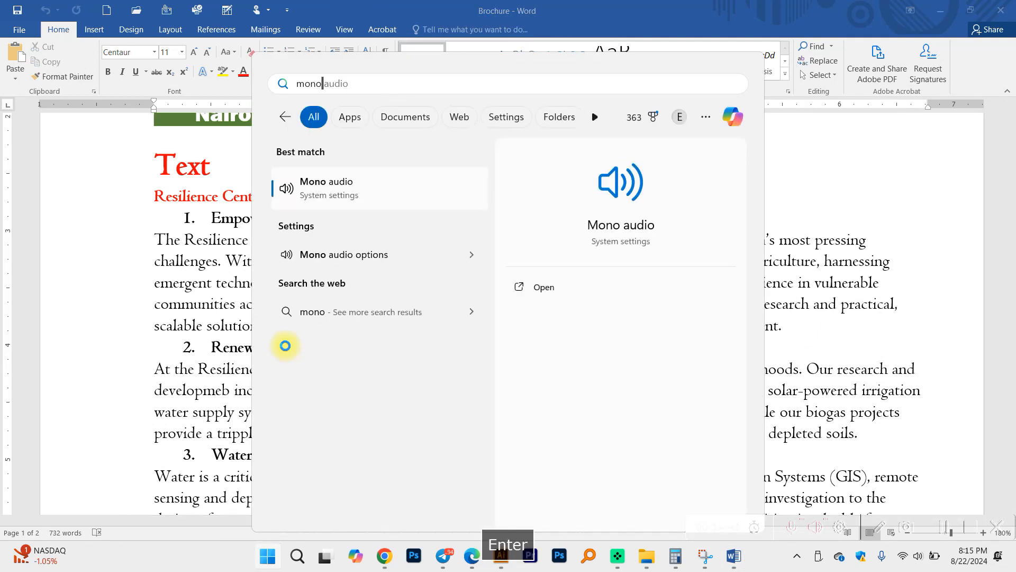
pyautogui.press('Return')
pyautogui.click(856, 159)
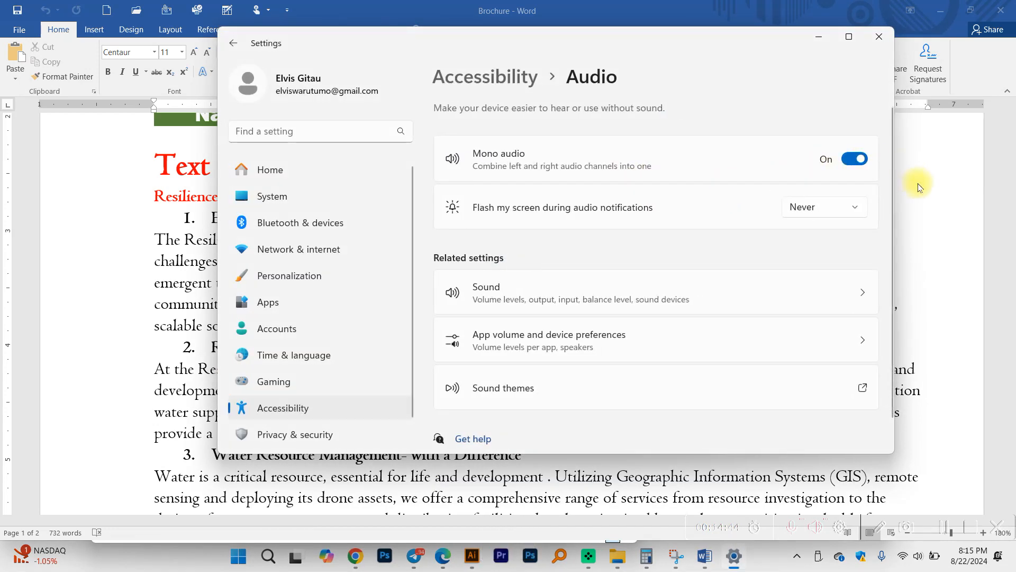
pyautogui.hotkey('alt', 'Tab')
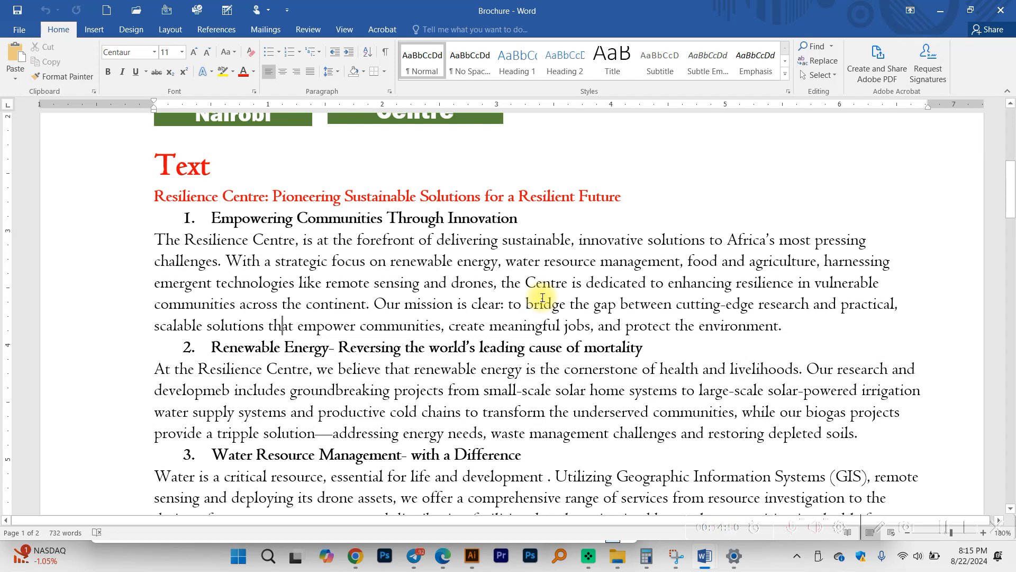
# Switch to Chrome and load freepik.com in place of the UNDP Kenya brochure web page.
pyautogui.keyDown('ctrl'); pyautogui.scroll(2, 543, 297); pyautogui.keyUp('ctrl')
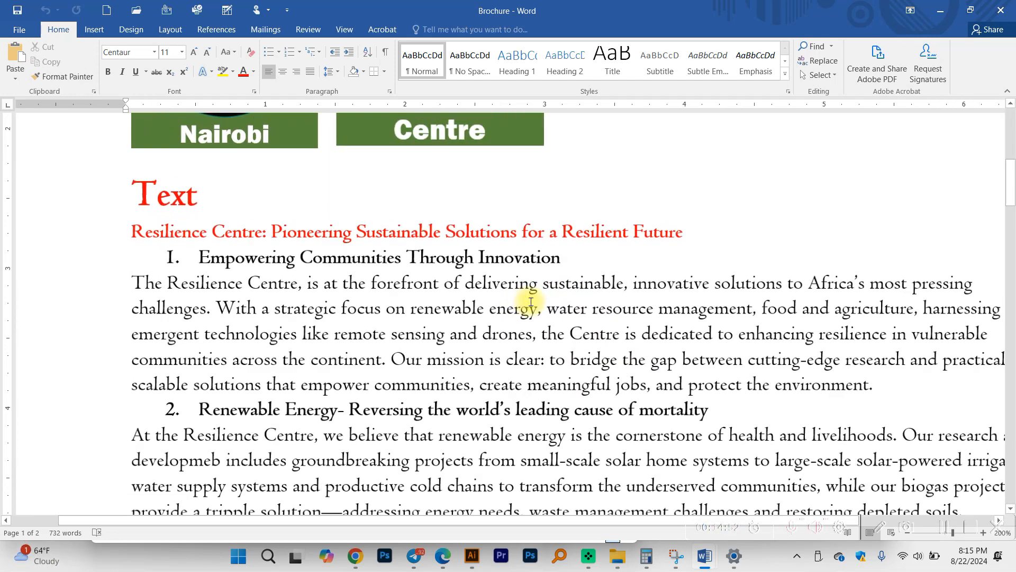
pyautogui.keyDown('ctrl'); pyautogui.scroll(-2, 529, 297); pyautogui.keyUp('ctrl')
pyautogui.moveTo(359, 559)
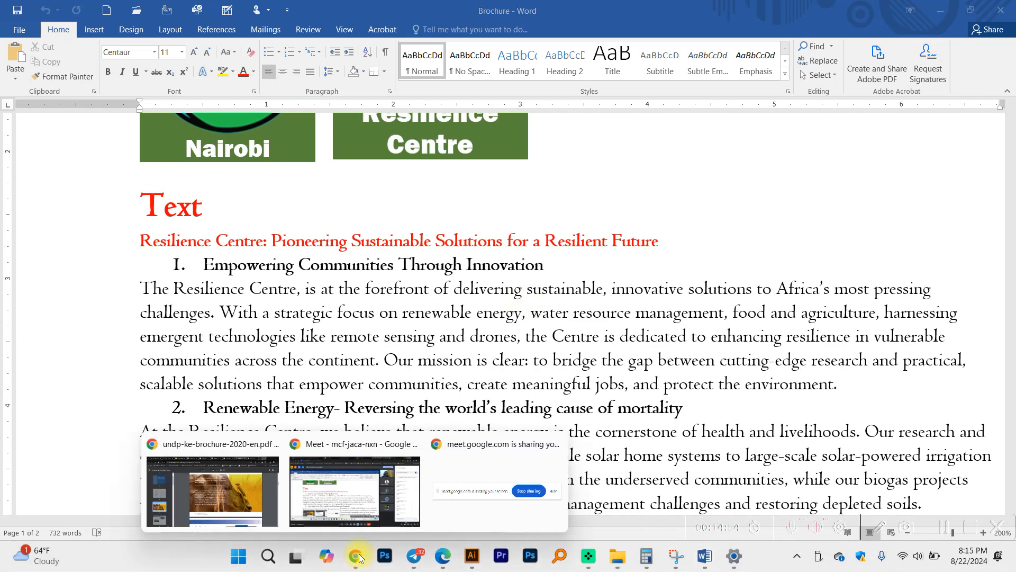
pyautogui.click(241, 503)
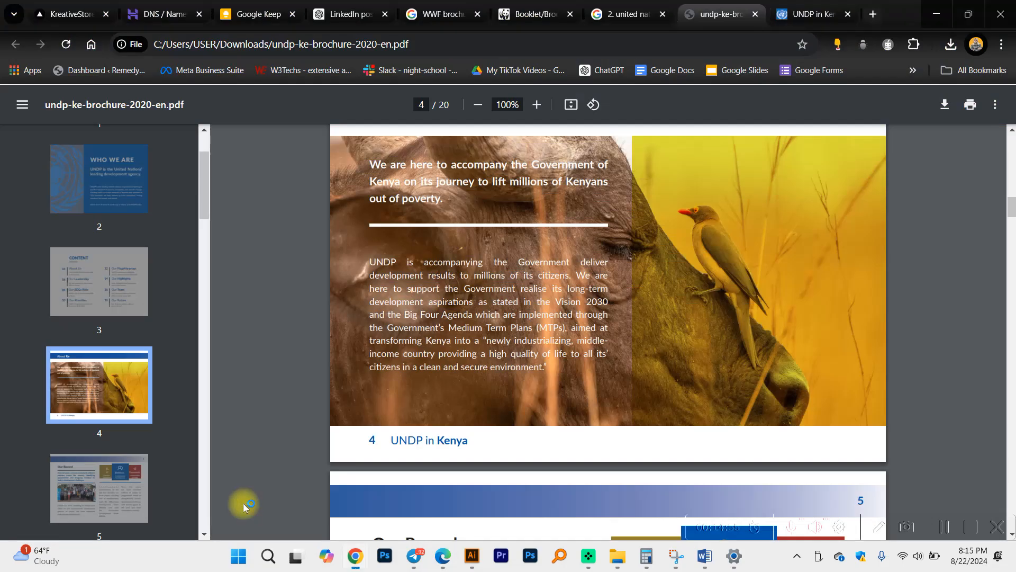
pyautogui.click(802, 26)
pyautogui.click(700, 43)
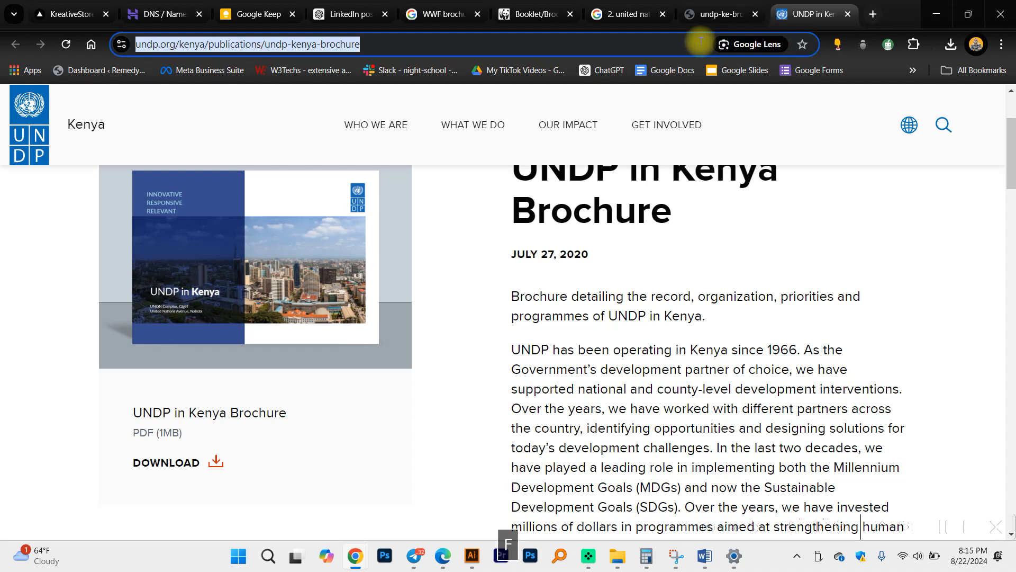
pyautogui.write('free')
pyautogui.press('Return')
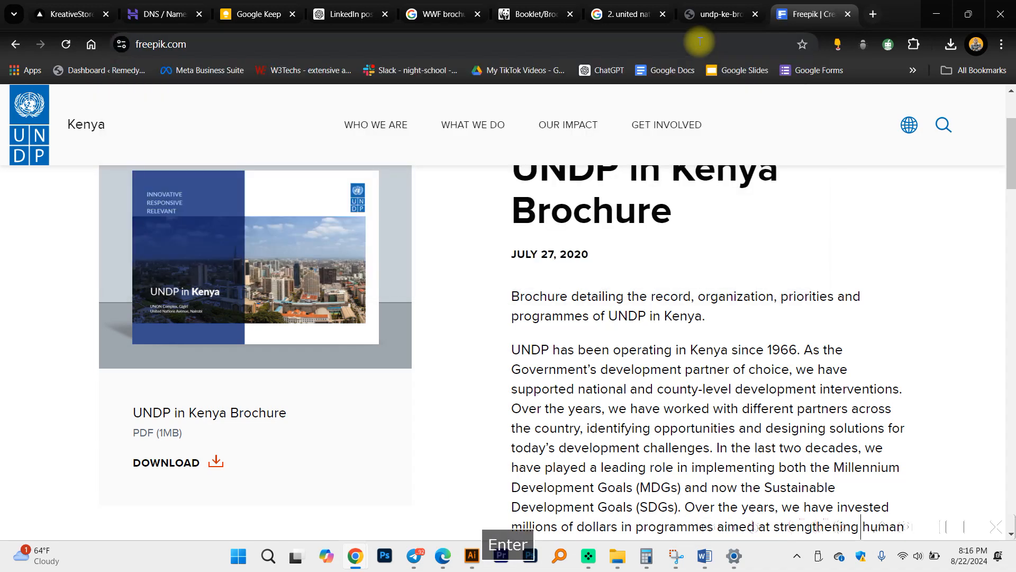
# Restrict the Freepik asset search to premium photos and make the search field ready for a query.
pyautogui.click(258, 289)
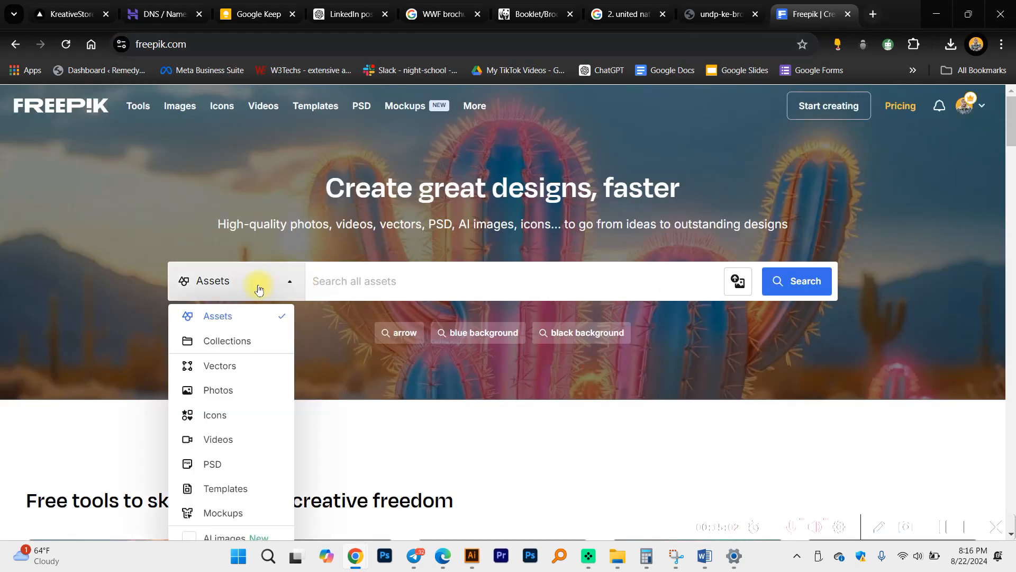
pyautogui.scroll(-3, 241, 434)
pyautogui.click(236, 446)
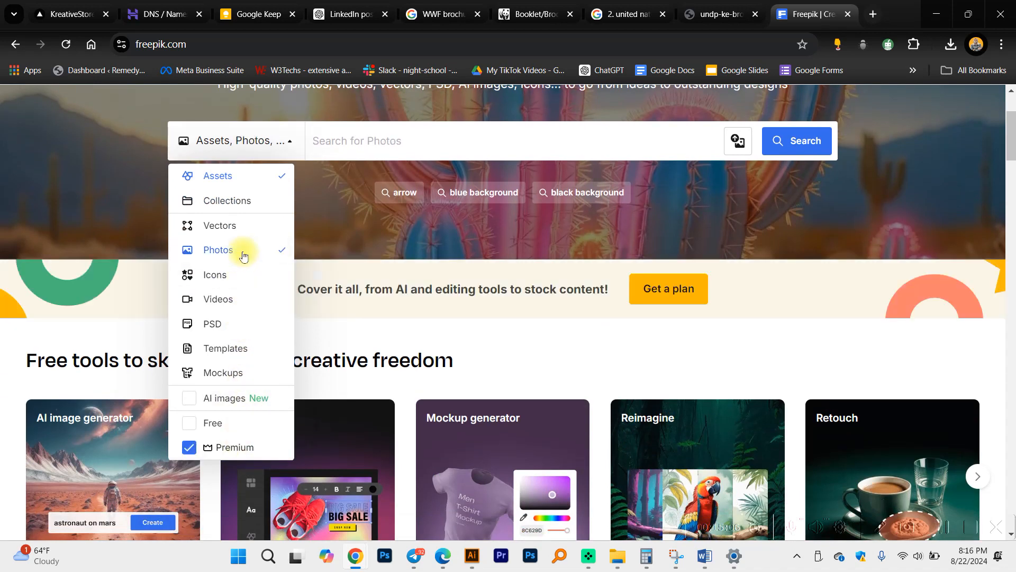
pyautogui.click(412, 138)
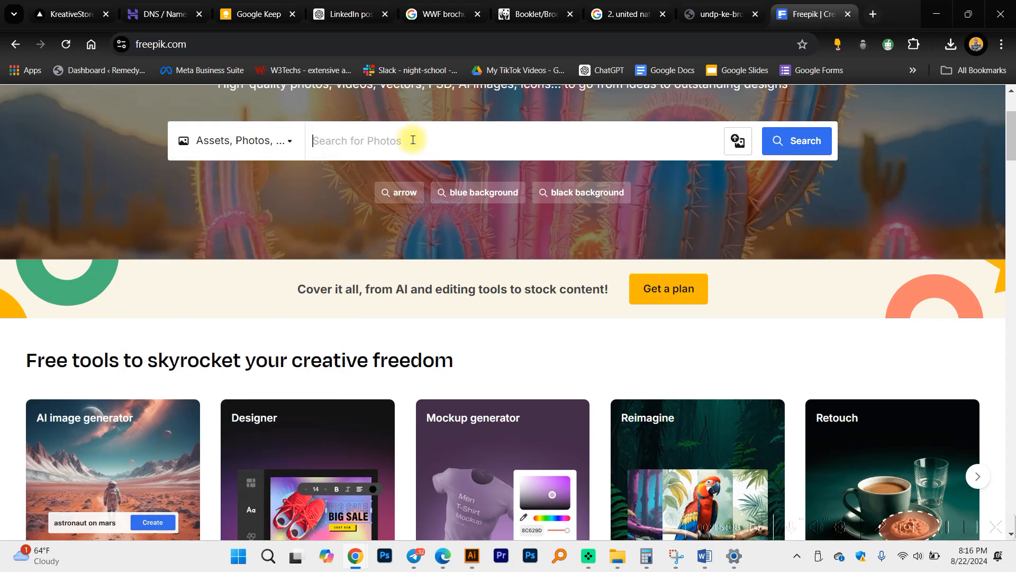
# Search Freepik's premium photos for "africa" and look through the first results.
pyautogui.scroll(3, 415, 158)
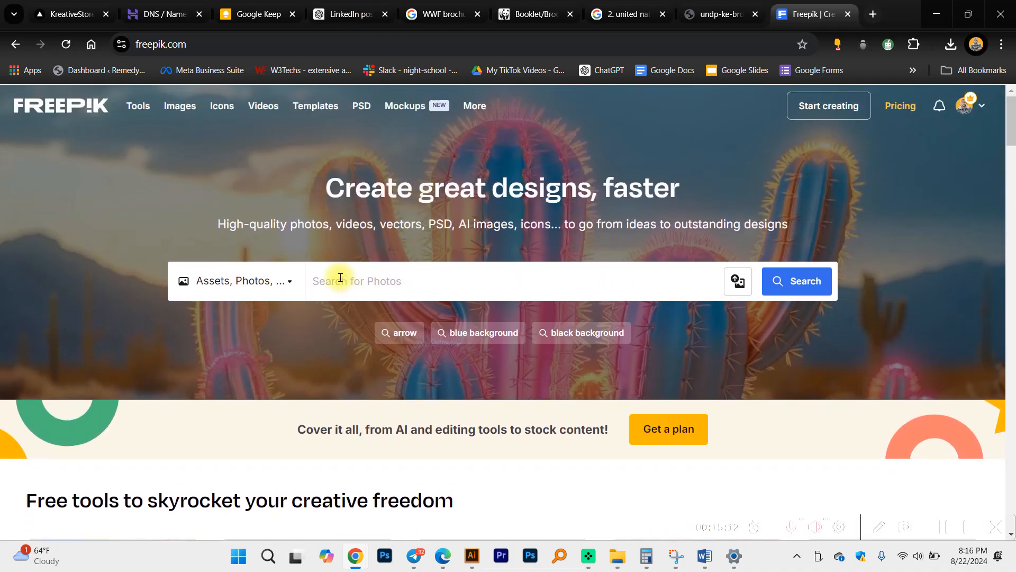
pyautogui.write('africa')
pyautogui.press('Return')
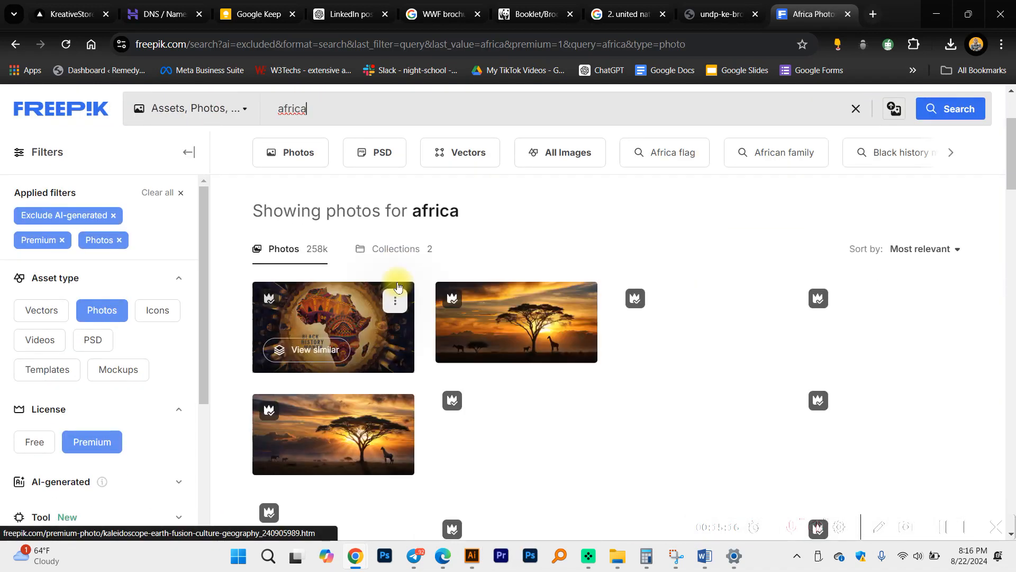
pyautogui.scroll(-4, 412, 284)
# Refine the photo search to "africa renewable energy" and look through the results.
pyautogui.click(367, 110)
pyautogui.write('rene')
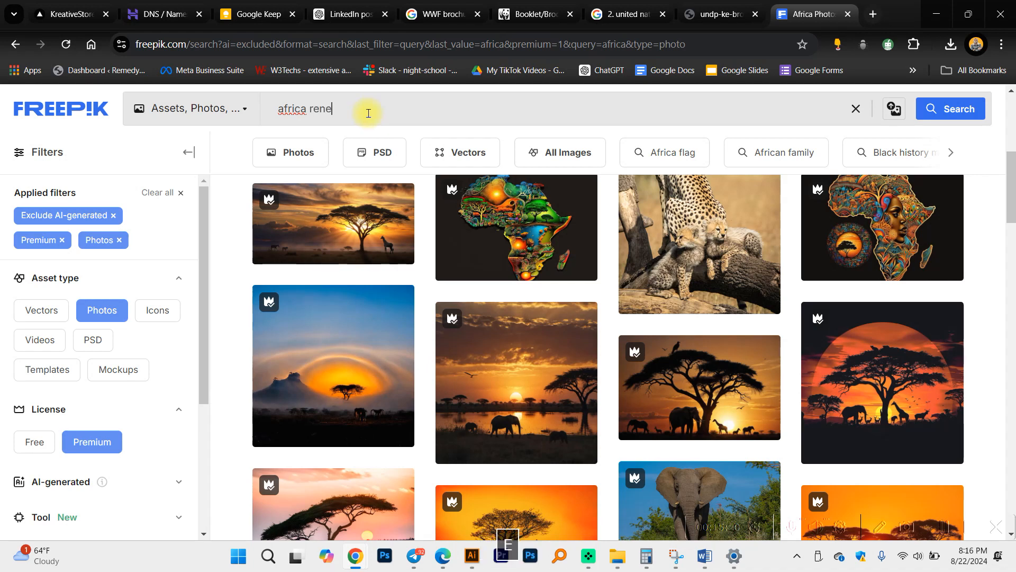
pyautogui.write('wable energy')
pyautogui.press('Return')
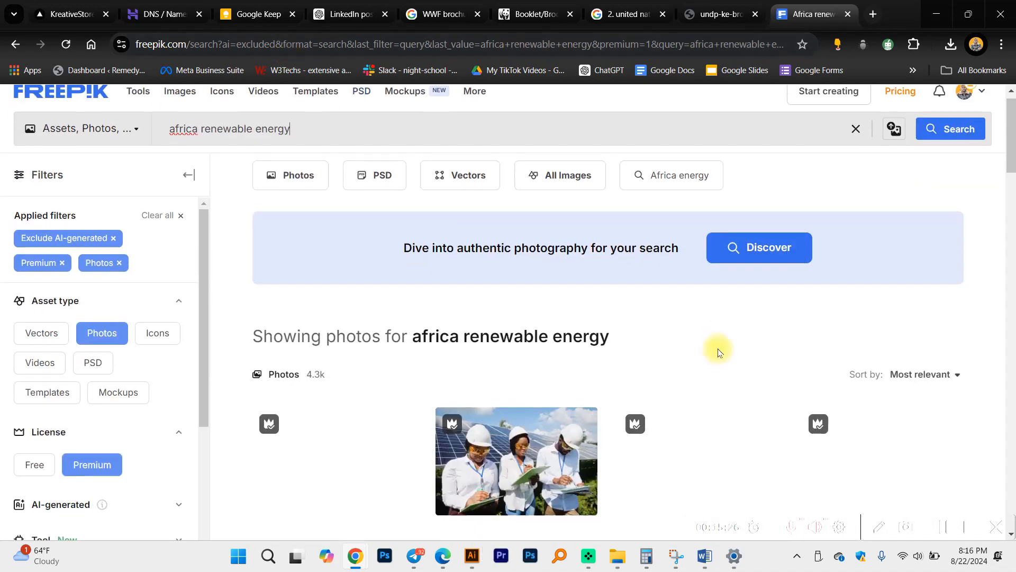
pyautogui.scroll(-3, 711, 315)
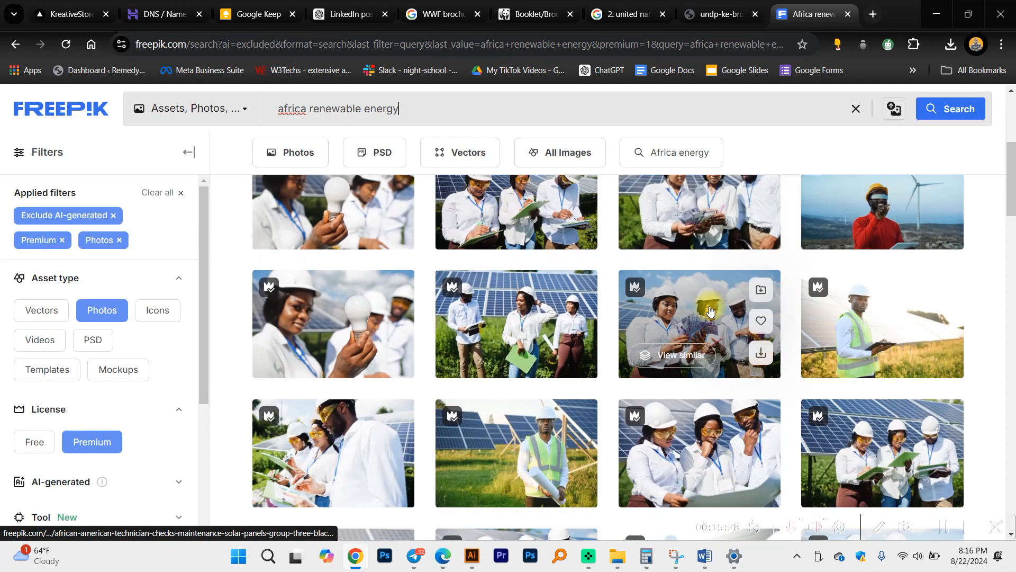
pyautogui.scroll(-5, 710, 310)
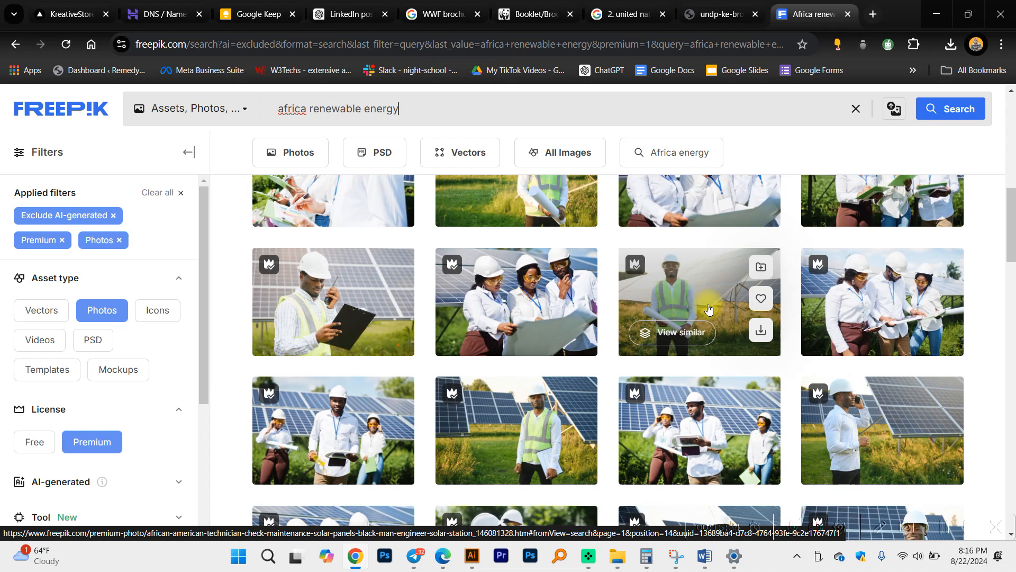
# Change the photo search to "african community" and browse the results for suitable brochure pictures.
pyautogui.moveTo(311, 108); pyautogui.dragTo(487, 108)
pyautogui.press('BackSpace')
pyautogui.write('n c')
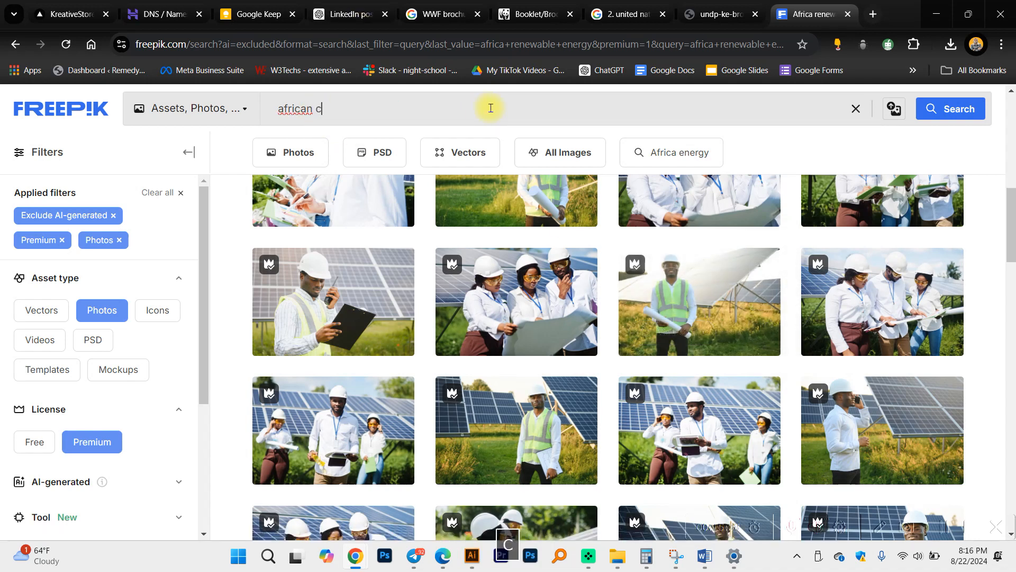
pyautogui.write('ommunity')
pyautogui.press('Return')
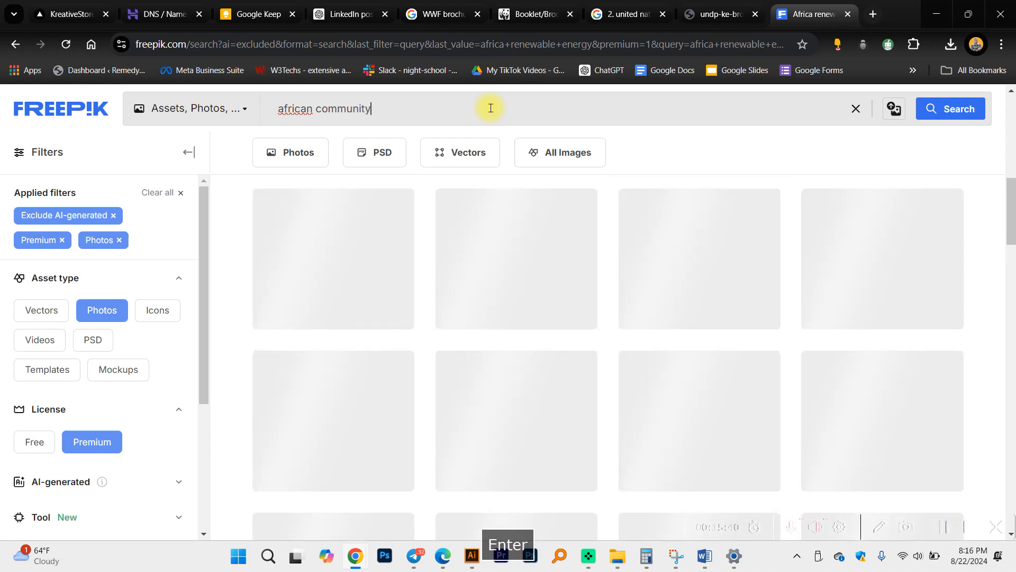
pyautogui.scroll(-5, 495, 233)
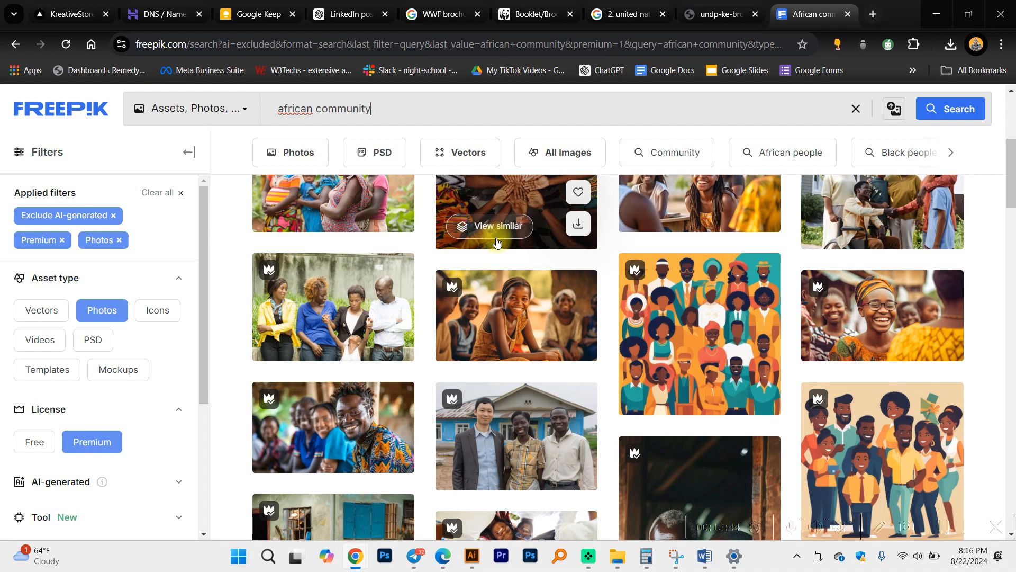
pyautogui.scroll(-5, 496, 240)
pyautogui.scroll(-5, 497, 242)
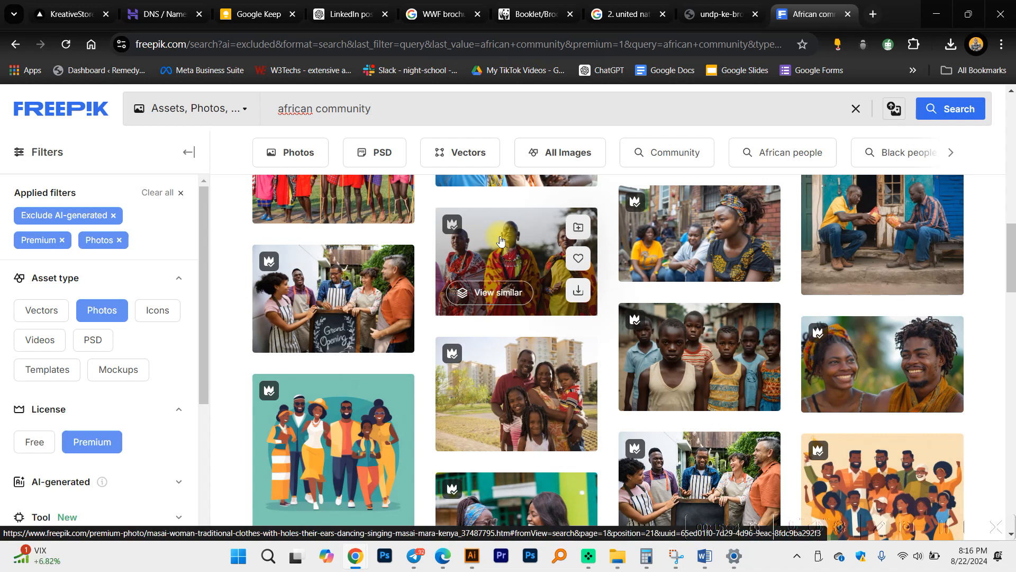
pyautogui.scroll(-4, 500, 241)
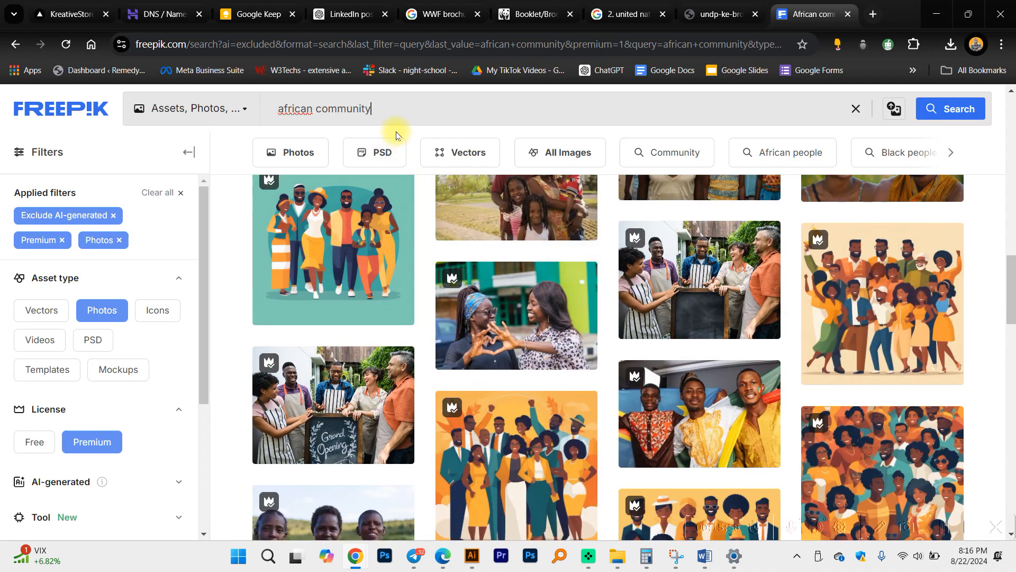
# Search the photos for "african village" instead and browse the first page of results to its end.
pyautogui.press('BackSpace')
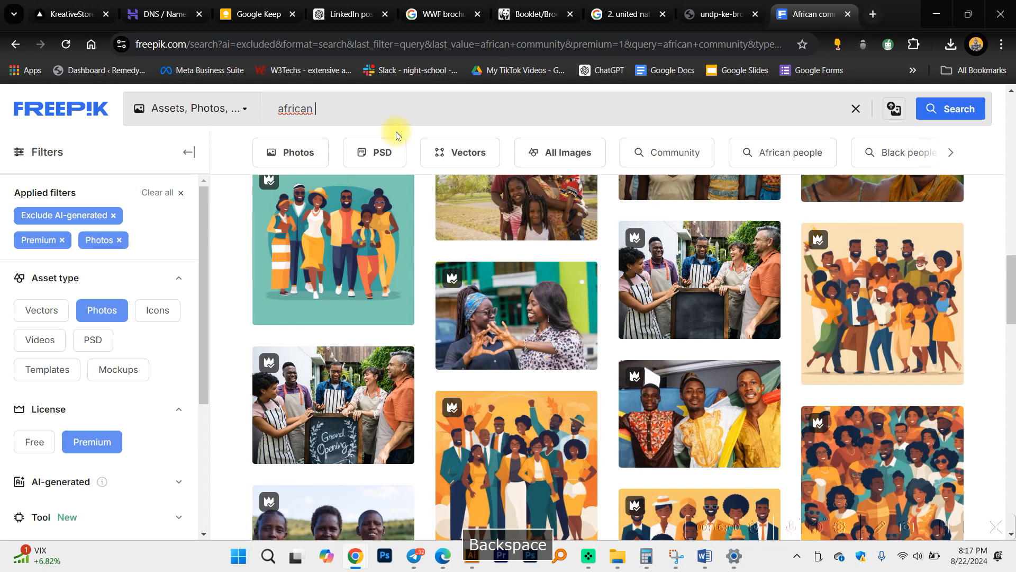
pyautogui.write('village')
pyautogui.press('Return')
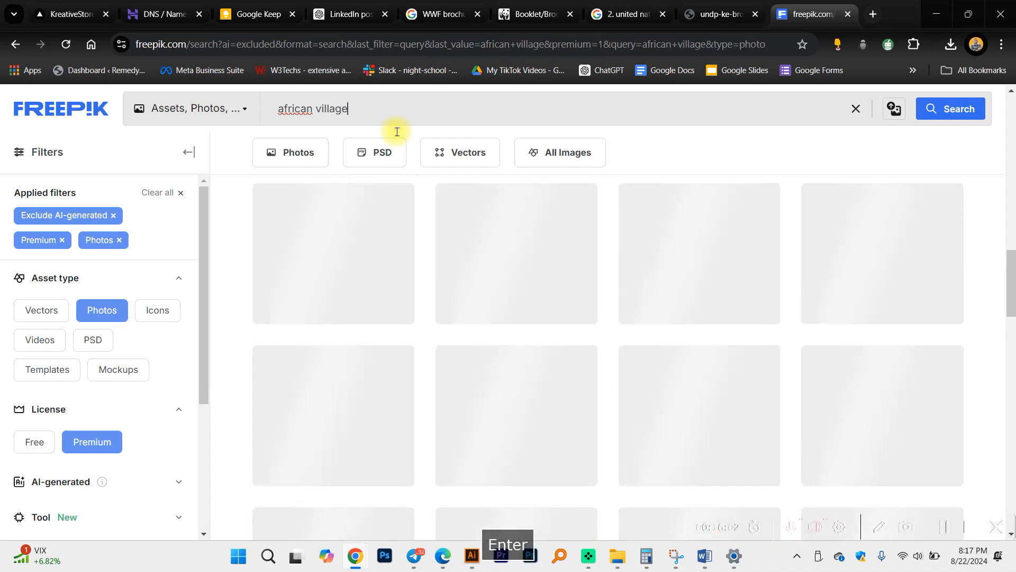
pyautogui.scroll(-2, 463, 294)
pyautogui.scroll(-10, 463, 295)
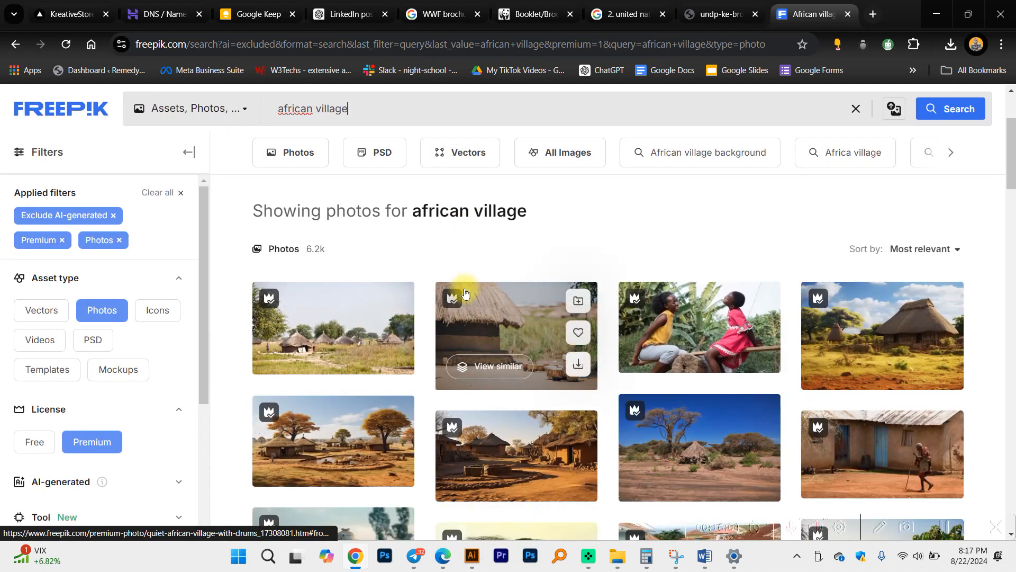
pyautogui.scroll(-5, 465, 291)
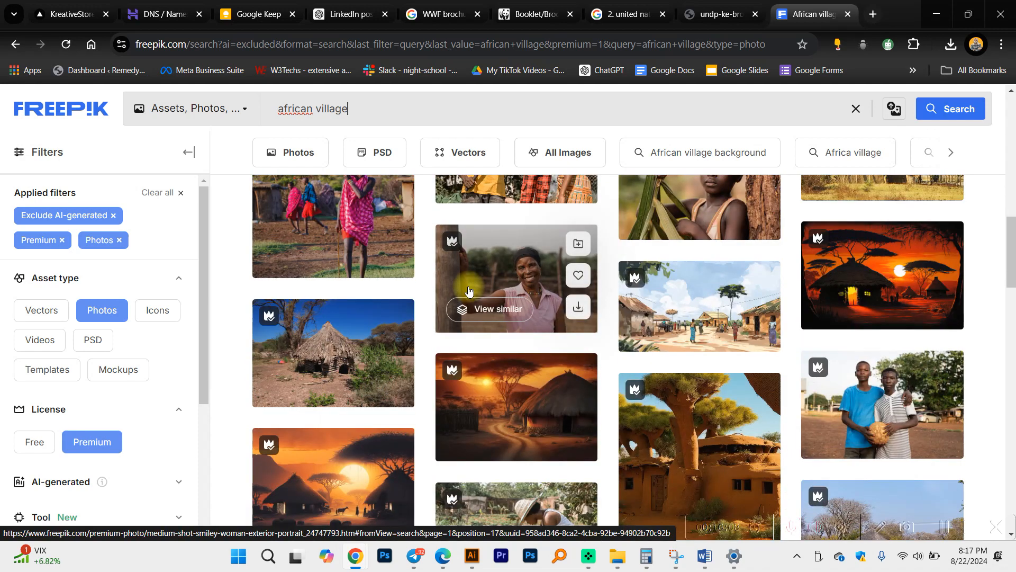
pyautogui.scroll(-5, 469, 290)
pyautogui.scroll(-2, 475, 283)
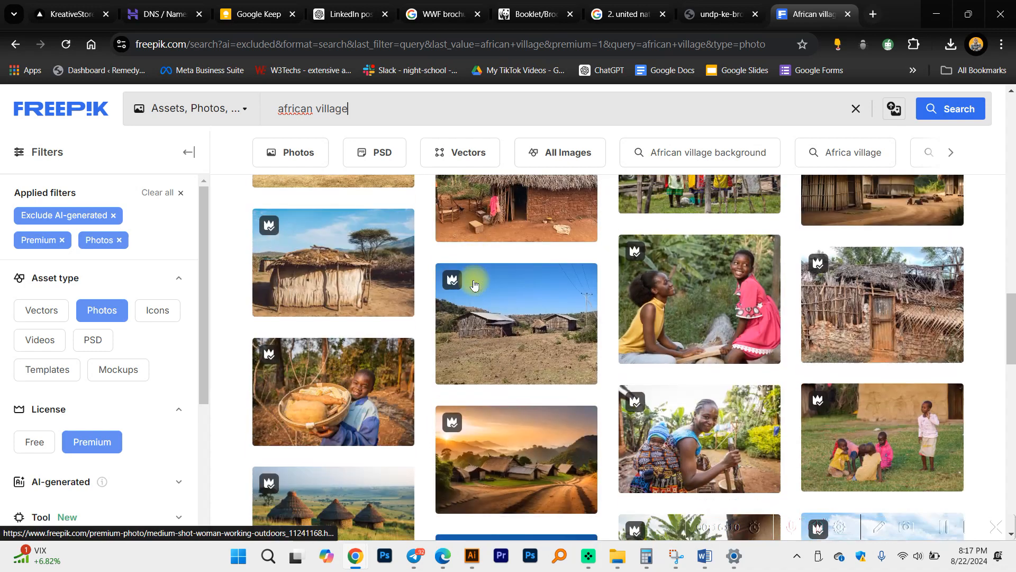
pyautogui.scroll(-3, 477, 282)
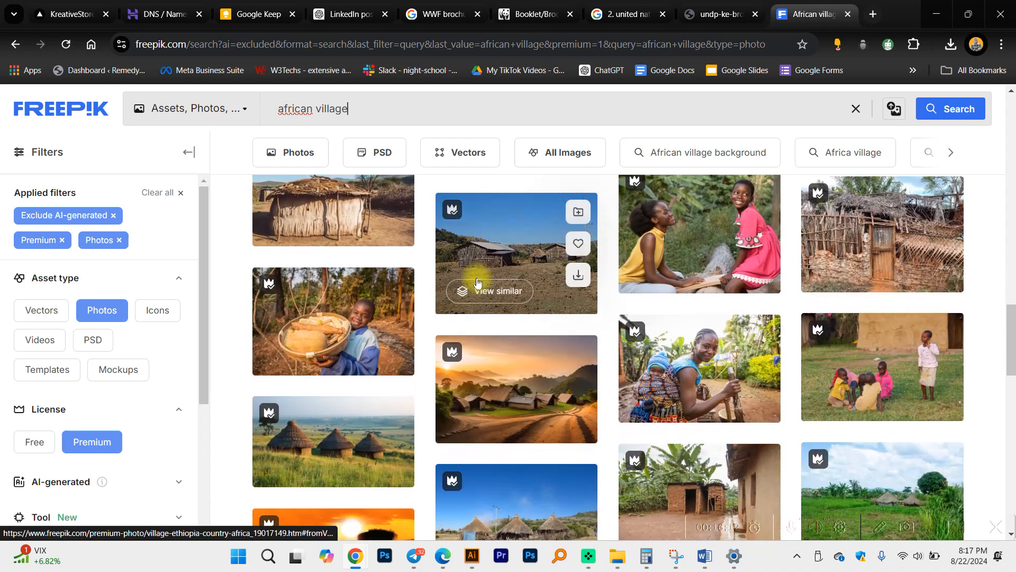
pyautogui.scroll(-3, 477, 282)
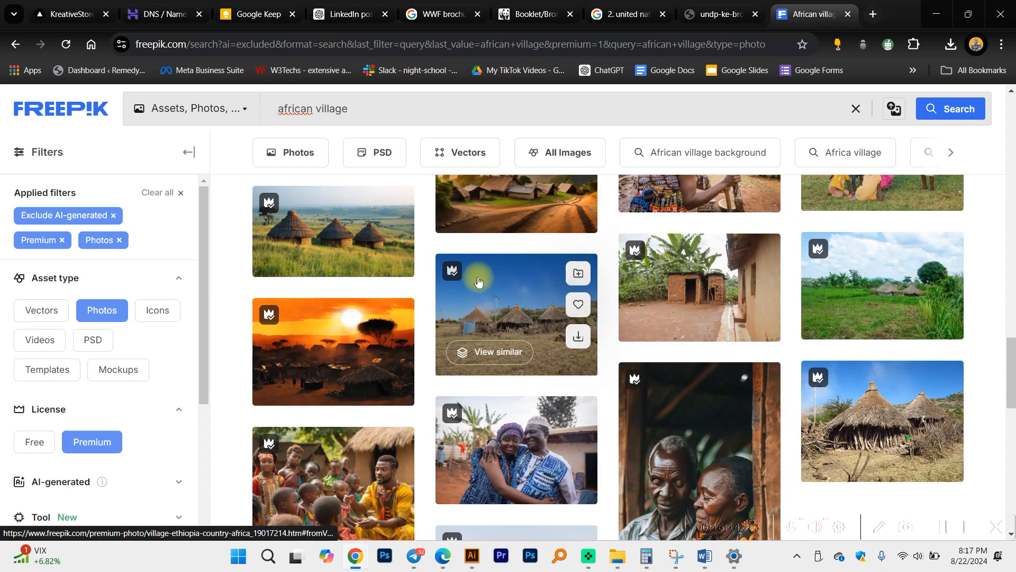
pyautogui.scroll(-5, 478, 281)
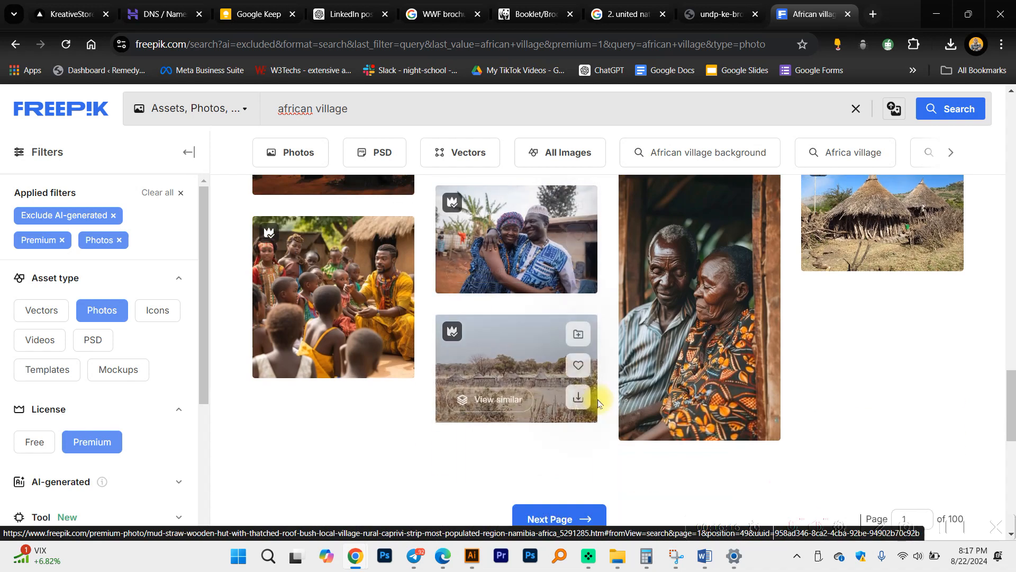
# Open page 2 of the "african village" photo results and look through its pictures.
pyautogui.click(580, 374)
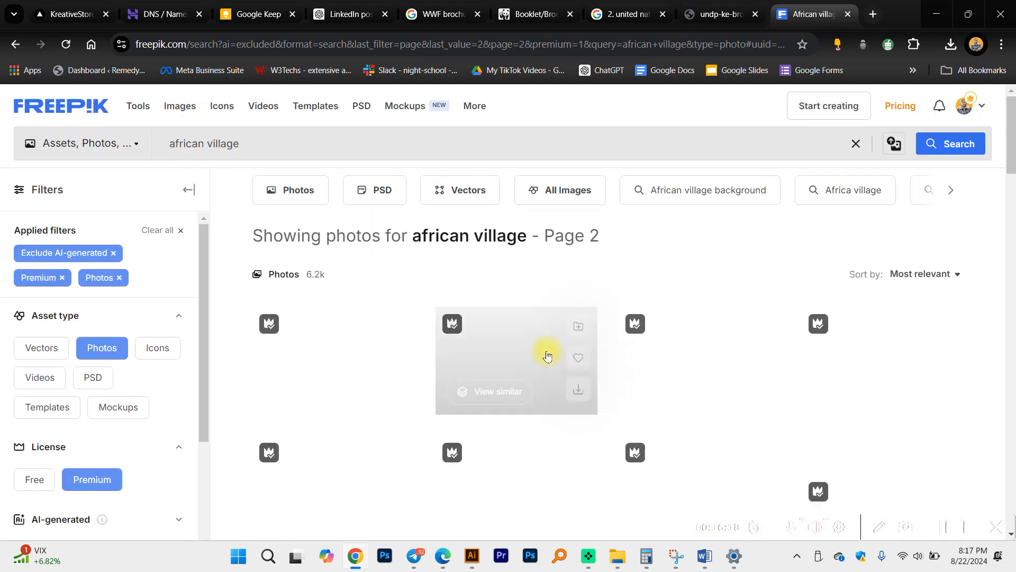
pyautogui.scroll(-5, 457, 326)
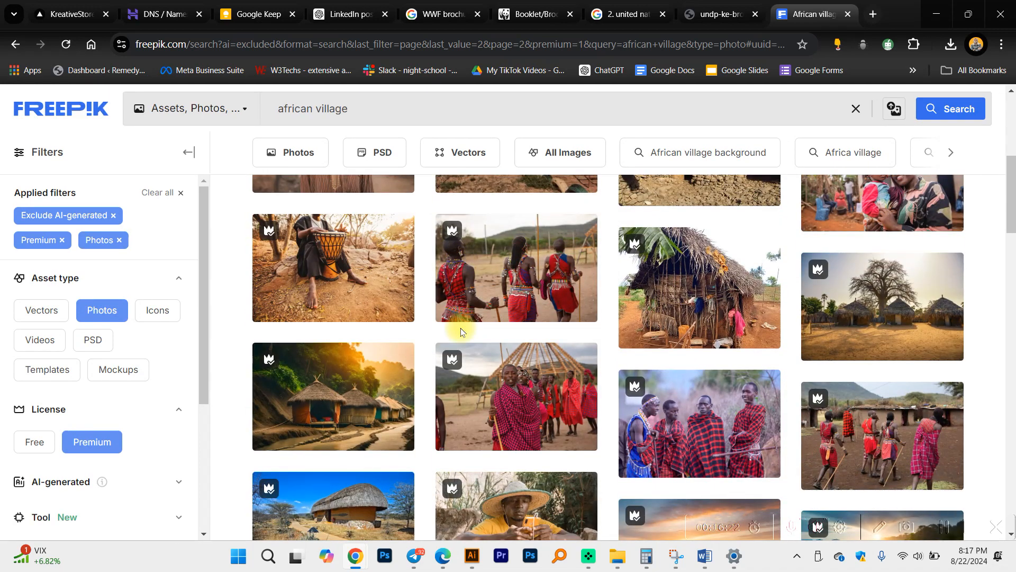
pyautogui.scroll(-4, 461, 332)
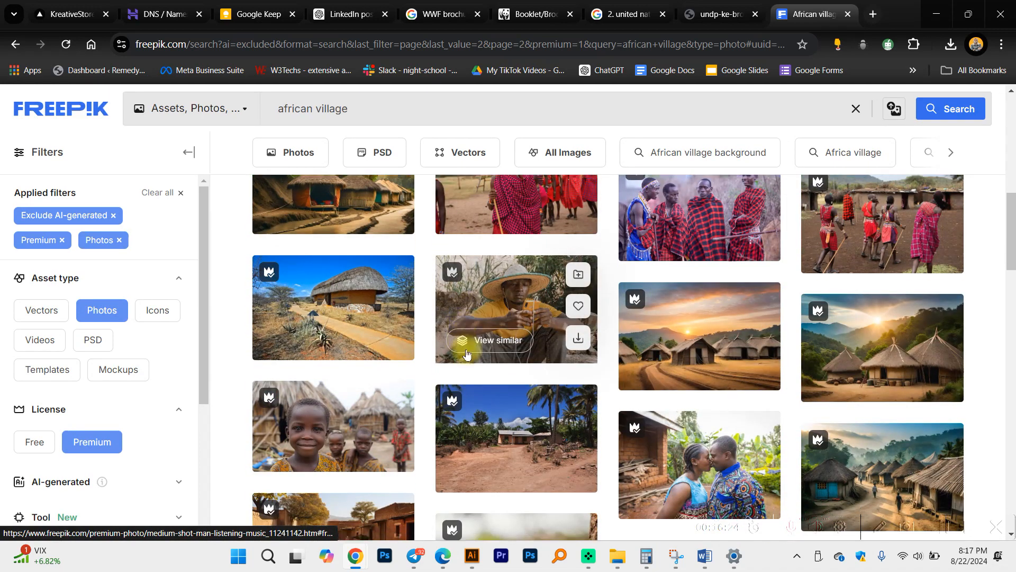
pyautogui.scroll(-5, 466, 344)
pyautogui.scroll(-4, 469, 351)
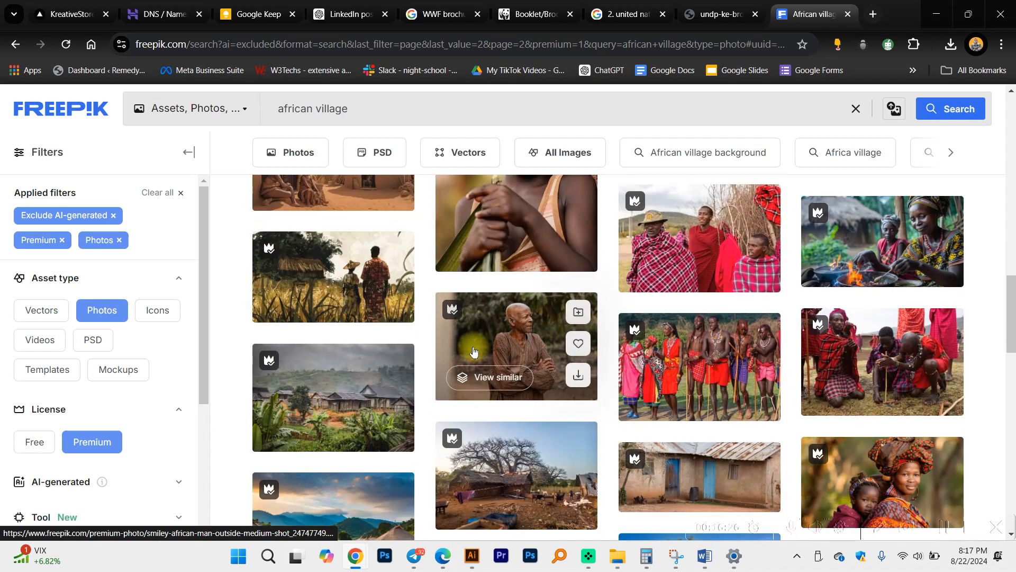
# Replace the query with "renewable energy african community" and browse the first page of photos.
pyautogui.moveTo(385, 121); pyautogui.dragTo(251, 120)
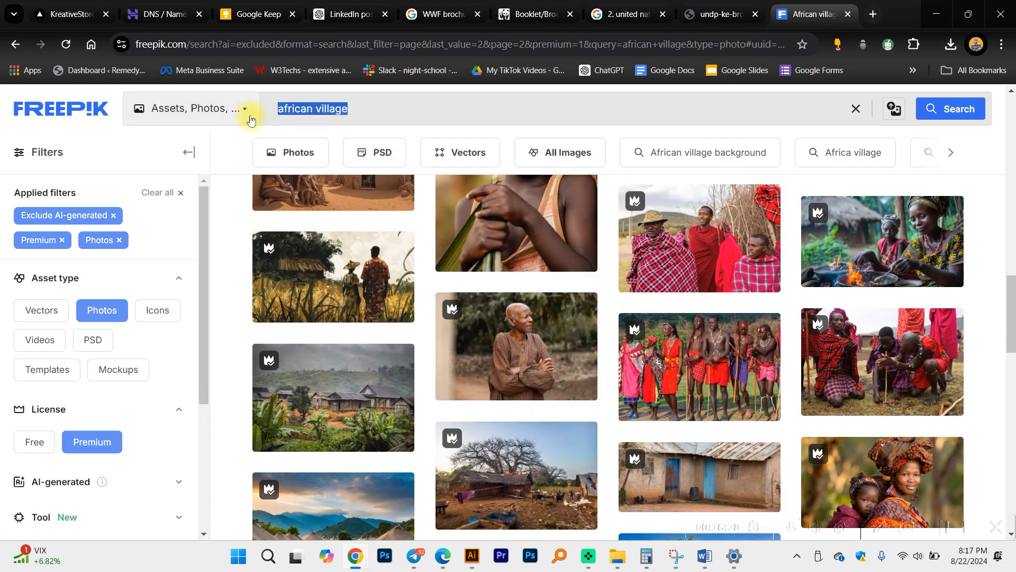
pyautogui.write('renewab')
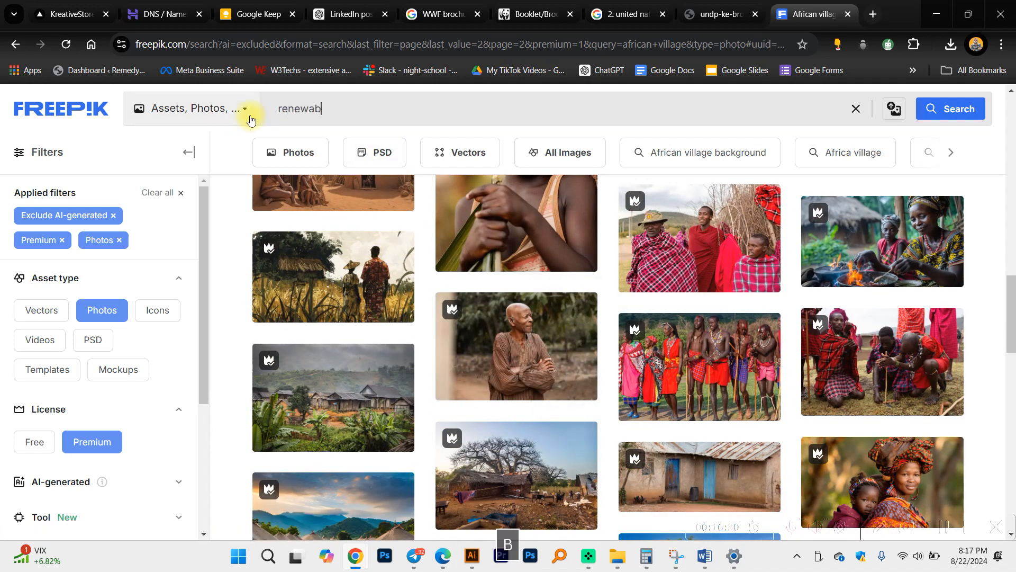
pyautogui.write('le enery')
pyautogui.press('BackSpace')
pyautogui.press('BackSpace')
pyautogui.write('gy african community')
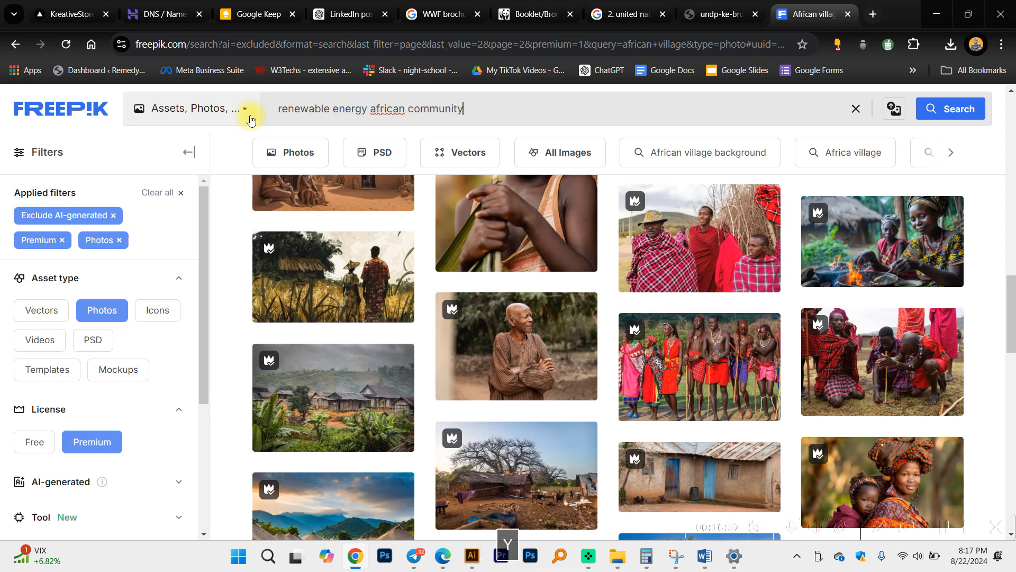
pyautogui.press('Return')
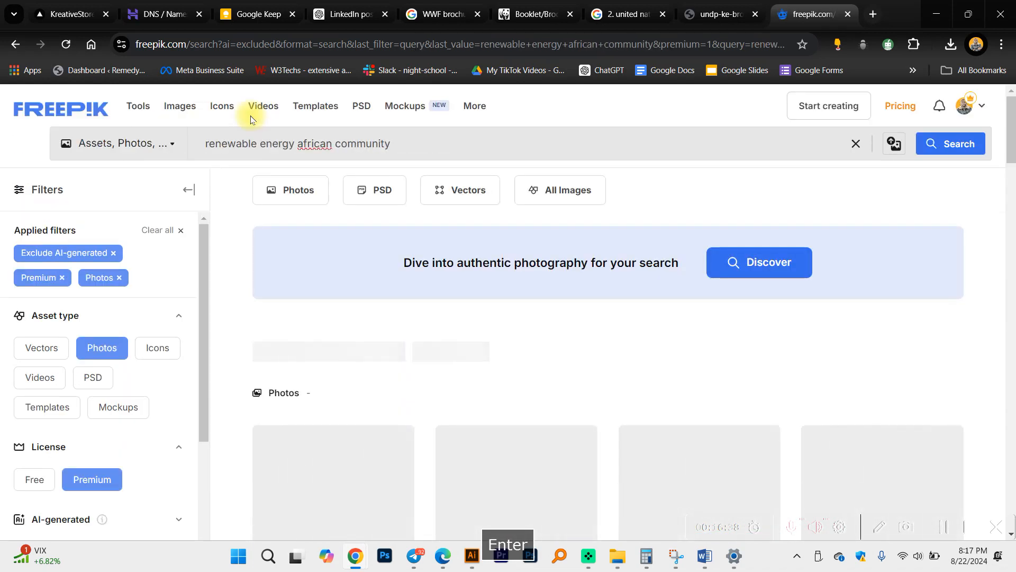
pyautogui.scroll(-5, 302, 302)
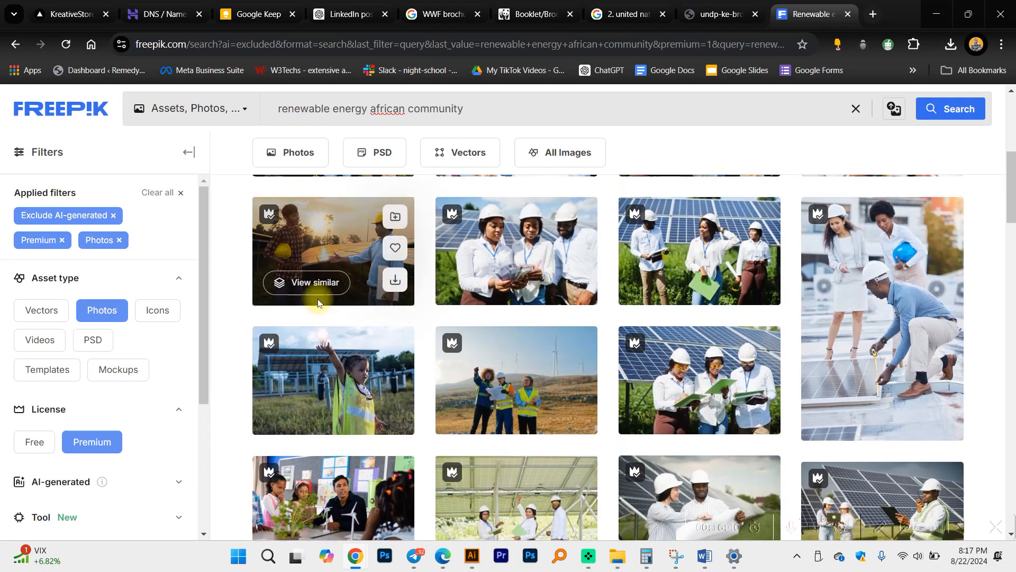
pyautogui.scroll(-8, 320, 302)
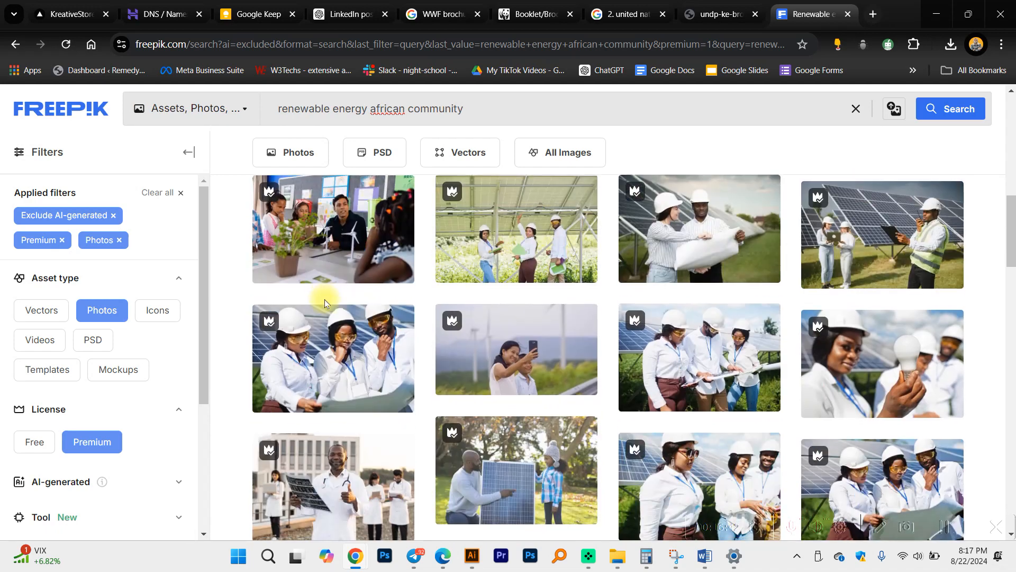
pyautogui.scroll(-10, 329, 298)
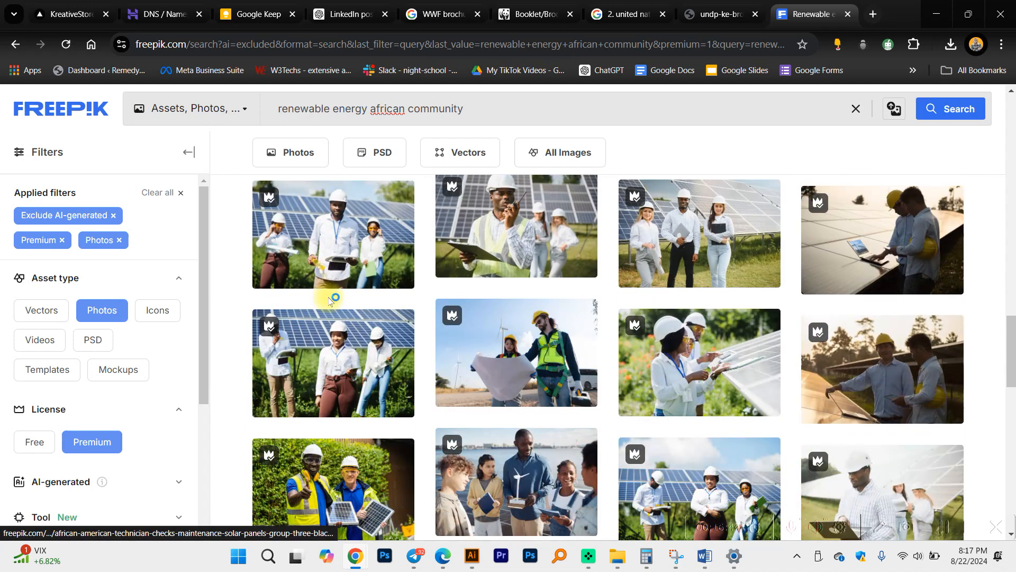
# Go to page 2 of the "renewable energy african community" results and examine the photos there.
pyautogui.click(567, 445)
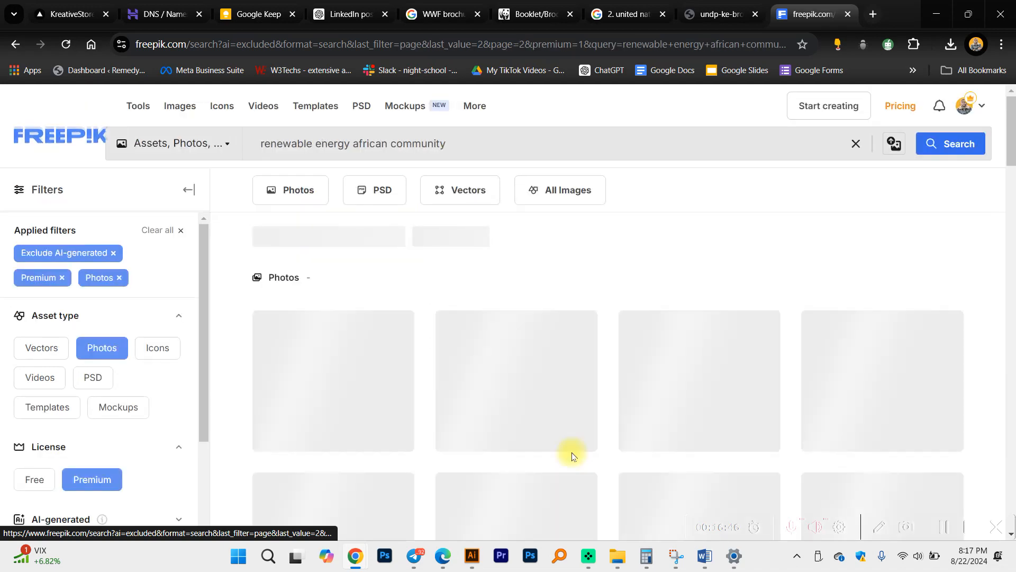
pyautogui.scroll(-5, 539, 418)
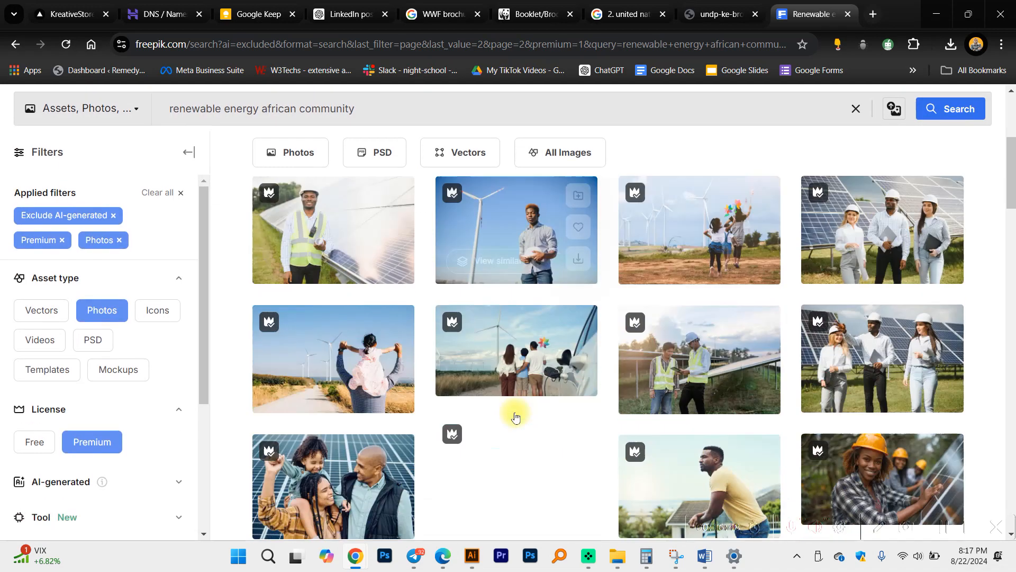
pyautogui.scroll(-5, 516, 407)
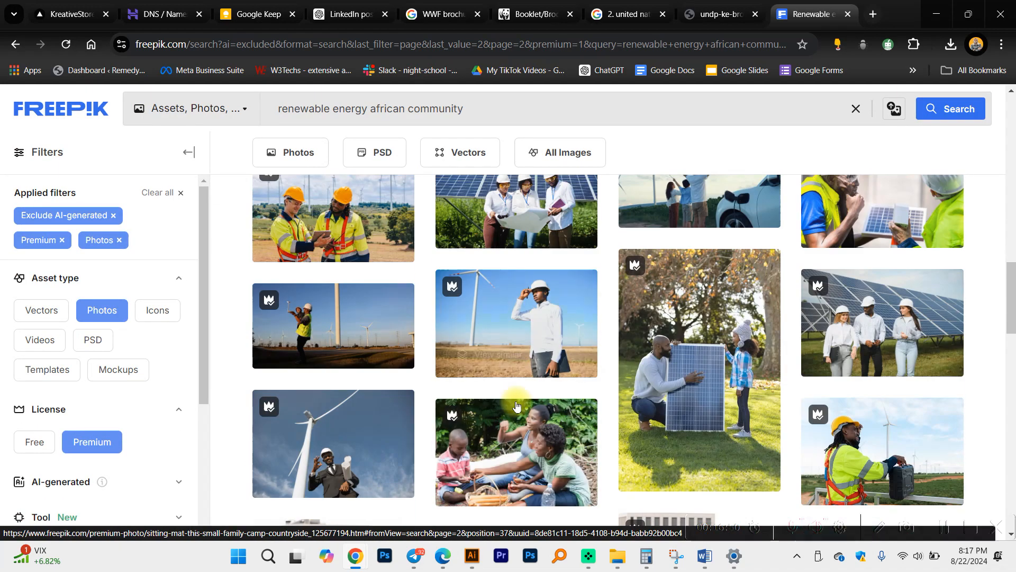
pyautogui.scroll(-4, 516, 403)
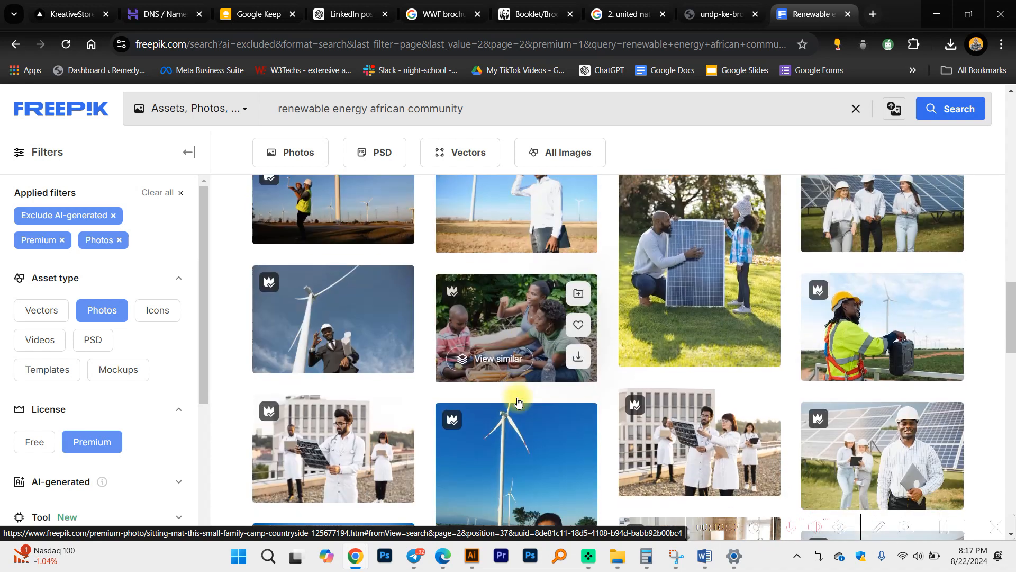
pyautogui.scroll(-4, 518, 400)
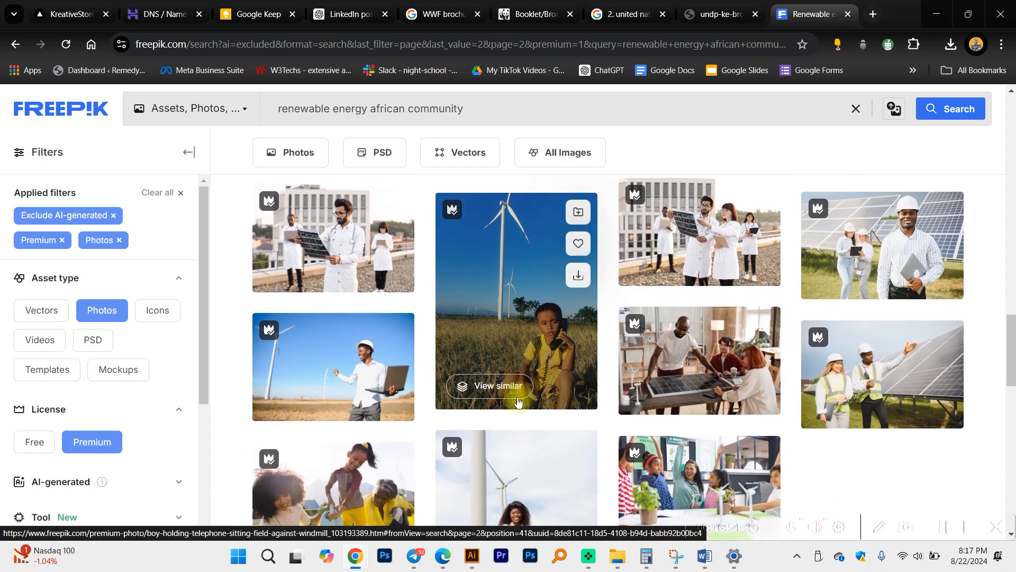
# Open page 3 of the "renewable energy african community" results and look through its photos.
pyautogui.scroll(-4, 518, 401)
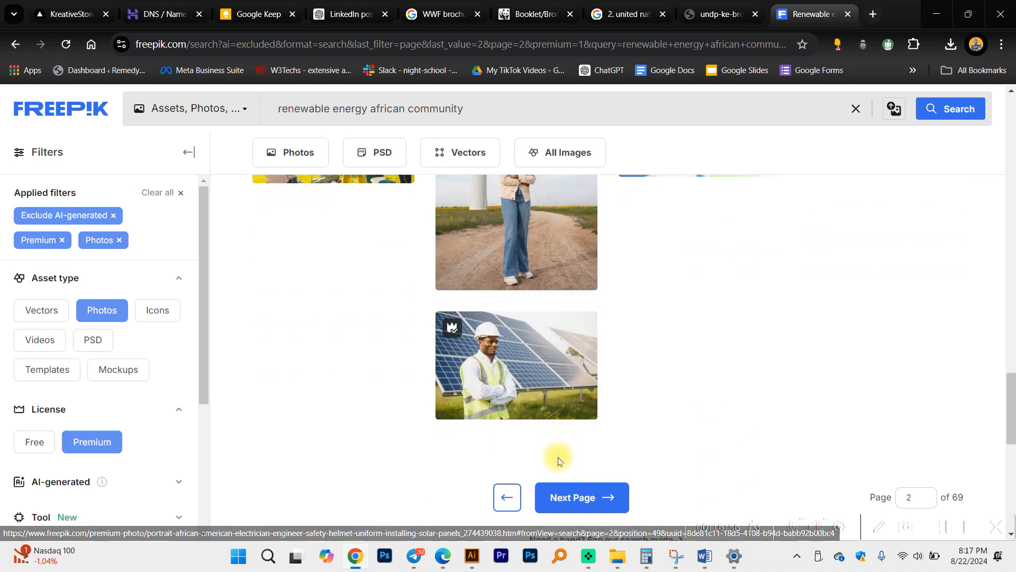
pyautogui.click(568, 499)
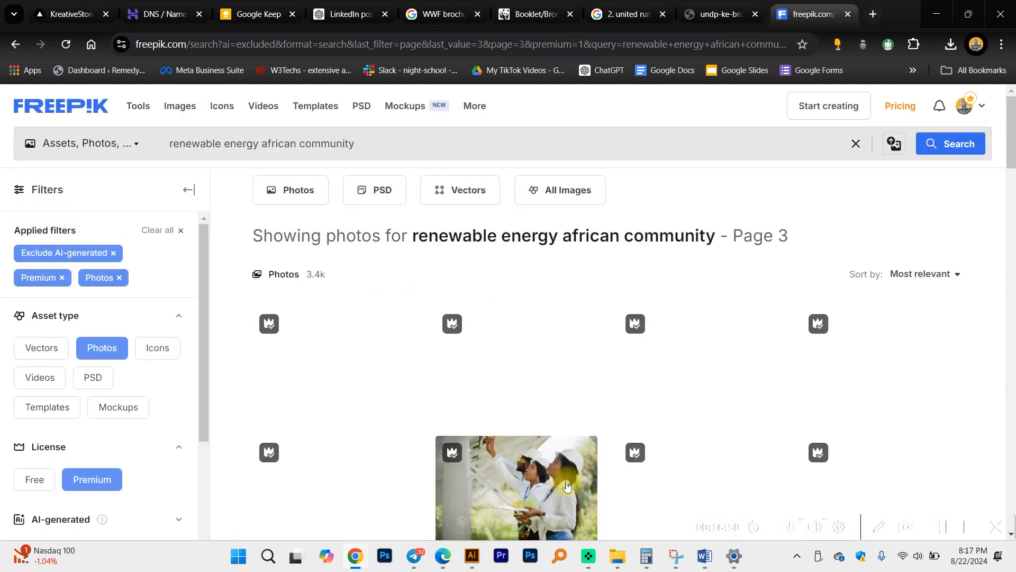
pyautogui.scroll(-3, 574, 477)
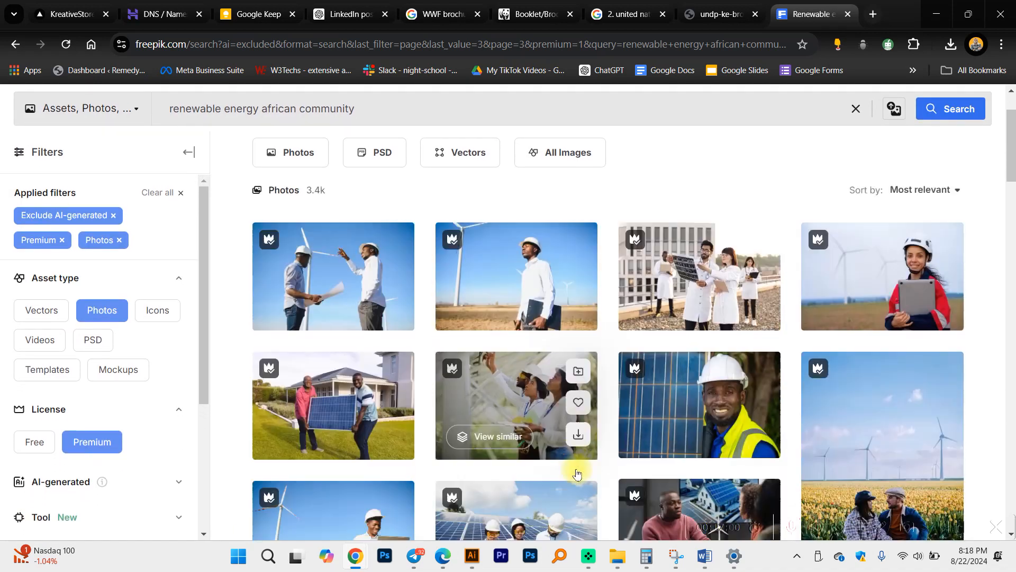
pyautogui.scroll(-4, 578, 473)
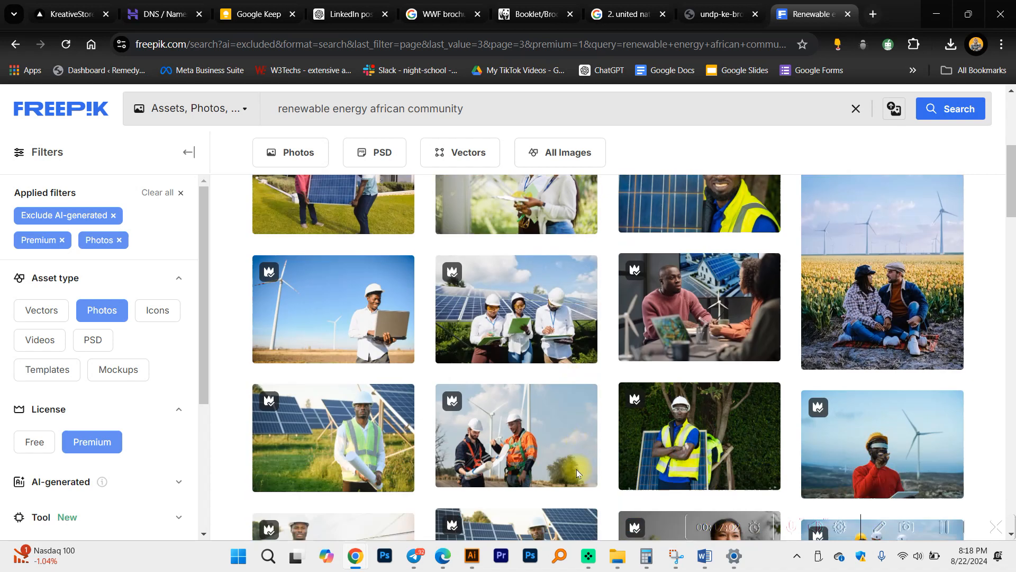
pyautogui.scroll(-5, 577, 473)
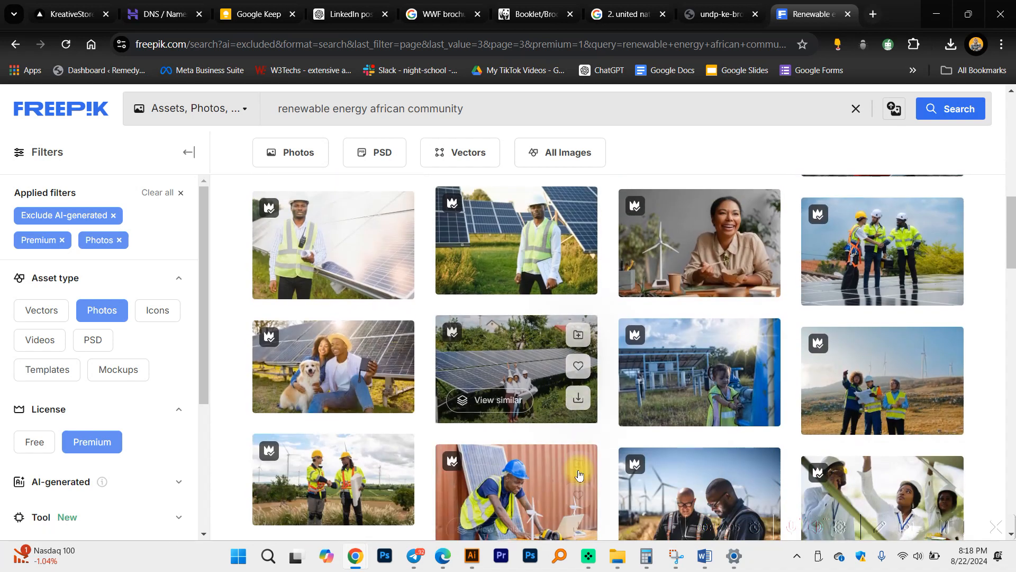
# Replace the photo search query with "african solar village" and run the search.
pyautogui.click(542, 107)
pyautogui.hotkey('ctrl', 'a')
pyautogui.write('afric')
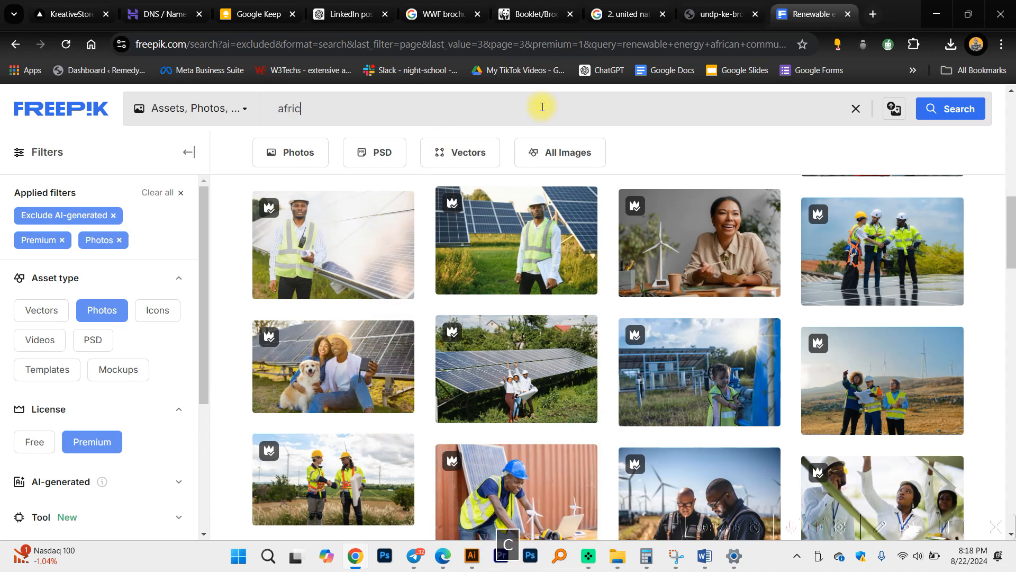
pyautogui.write('an')
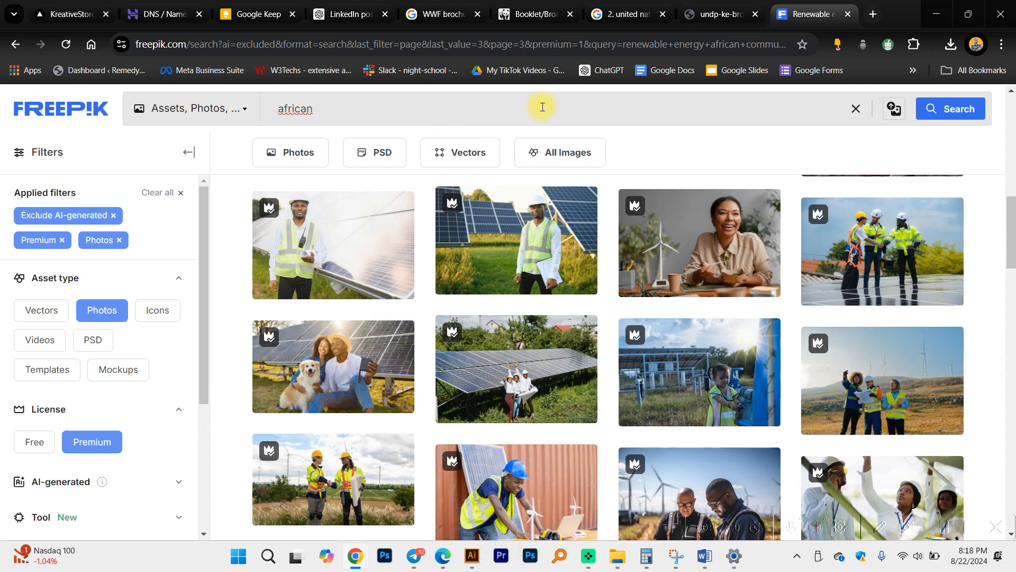
pyautogui.press('BackSpace')
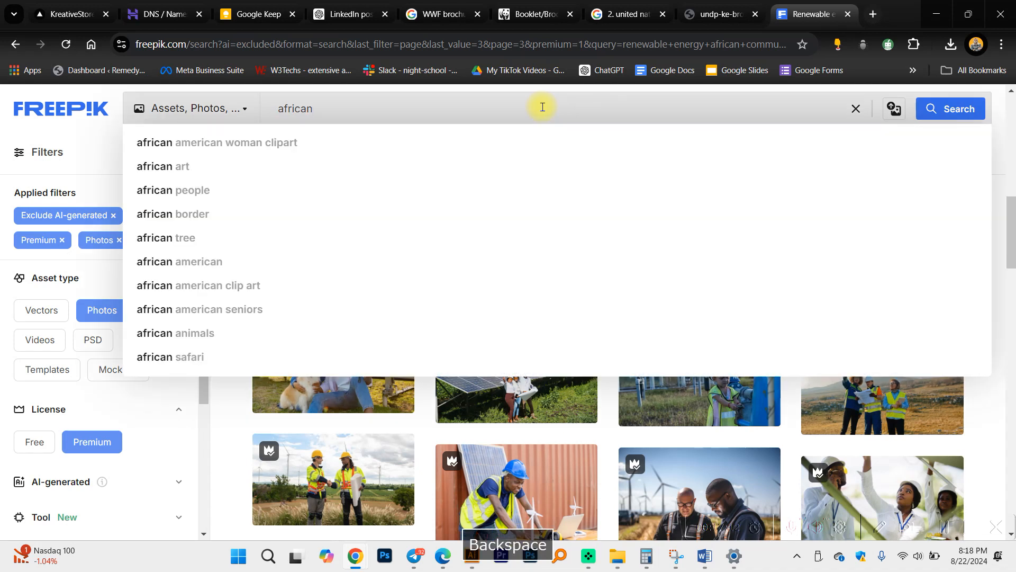
pyautogui.write('solar vi')
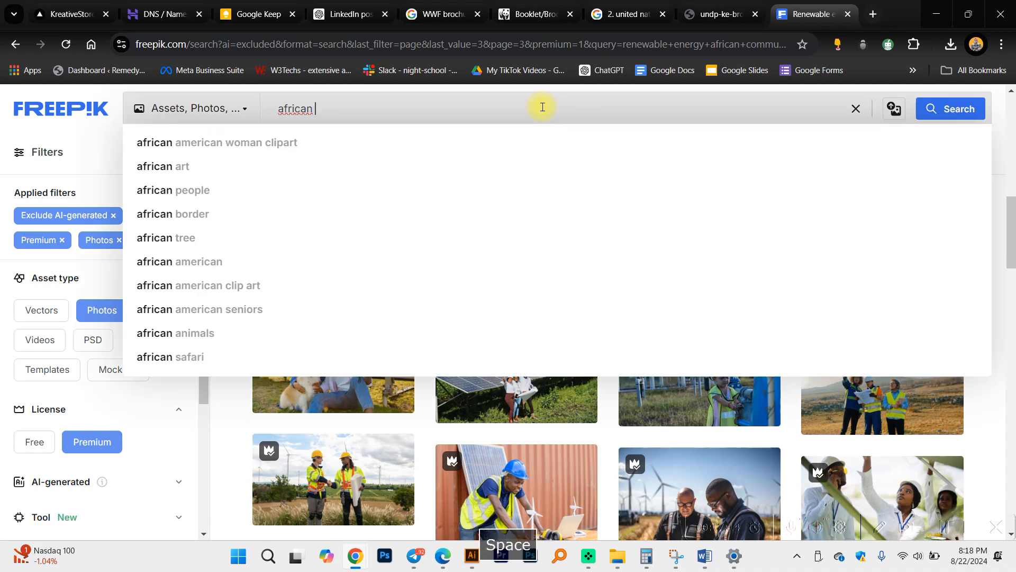
pyautogui.write('llag')
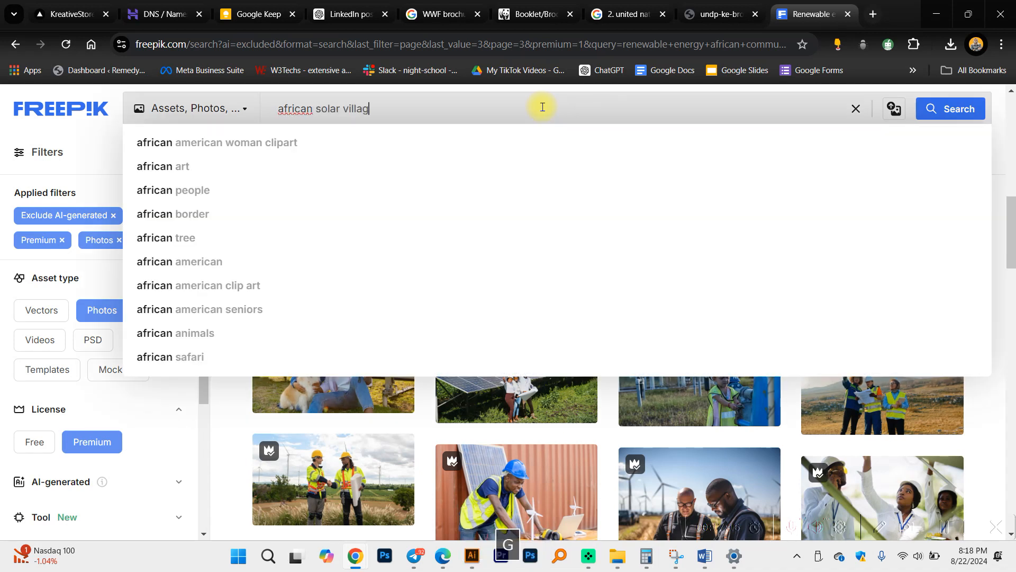
pyautogui.write('e')
pyautogui.press('Return')
# Browse the first page of "african solar village" photos and preview the picture of the dry grass field beneath the sun.
pyautogui.scroll(-4, 503, 207)
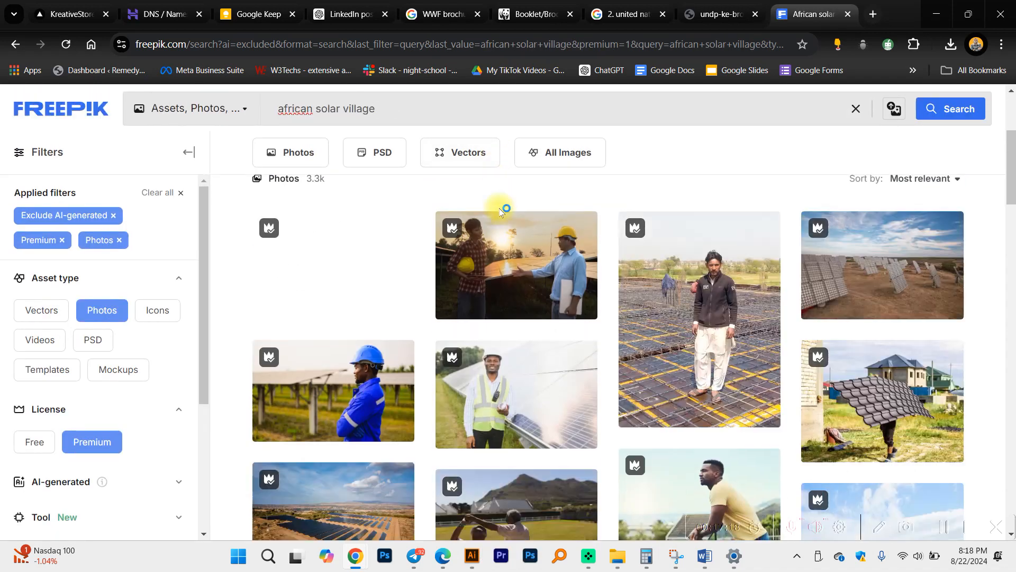
pyautogui.moveTo(353, 270)
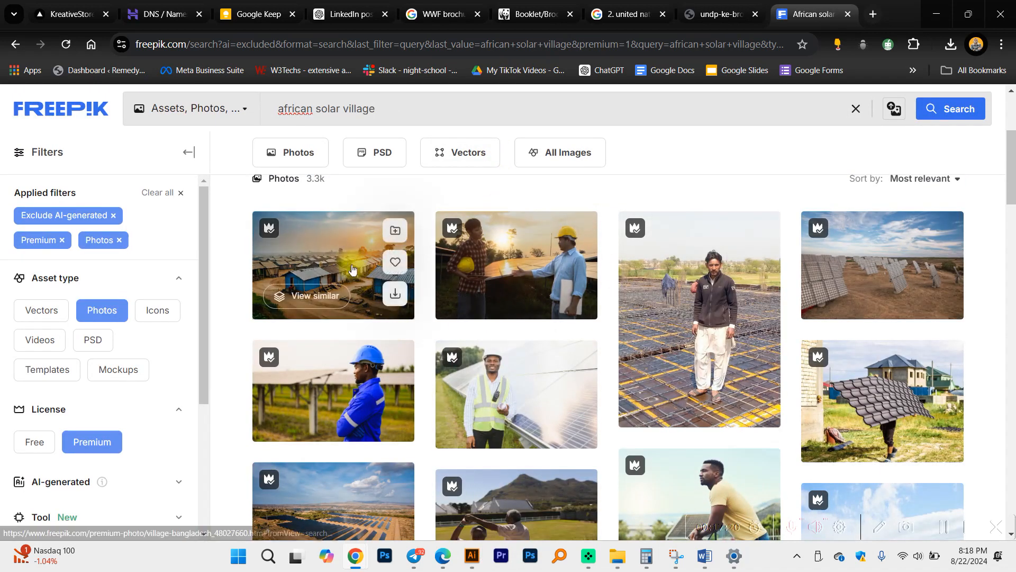
pyautogui.scroll(-3, 505, 324)
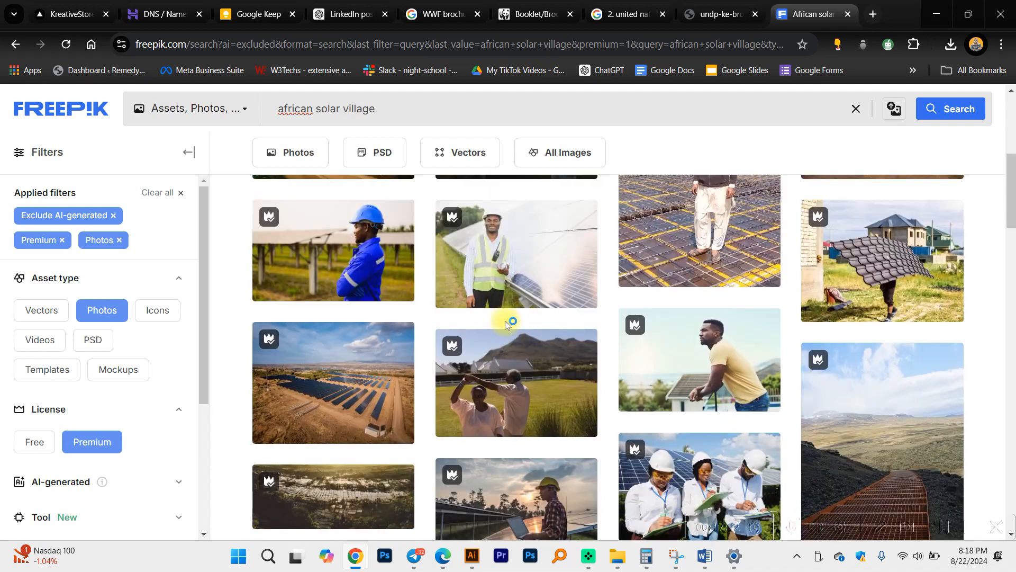
pyautogui.scroll(-1, 506, 324)
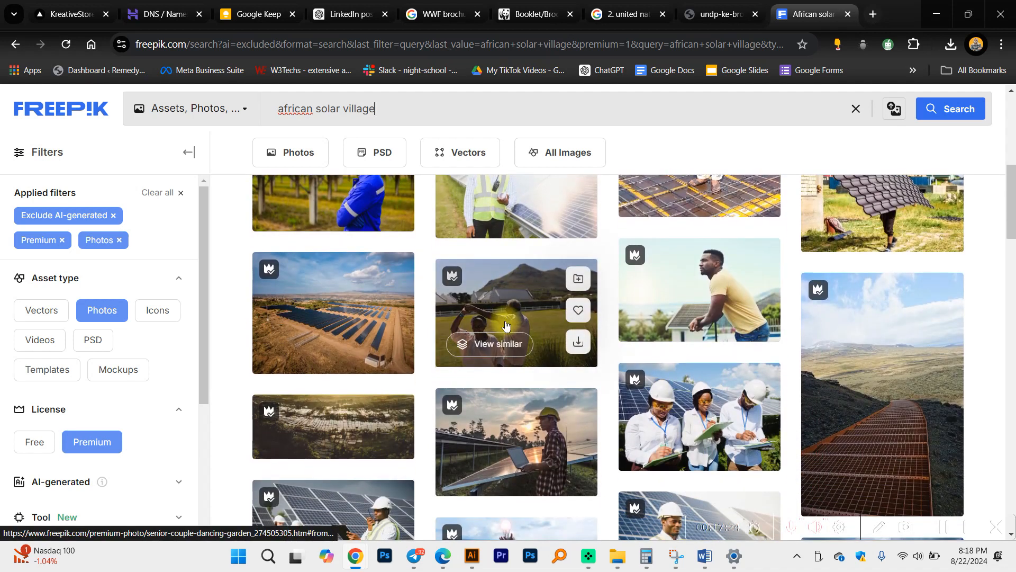
pyautogui.scroll(-4, 506, 325)
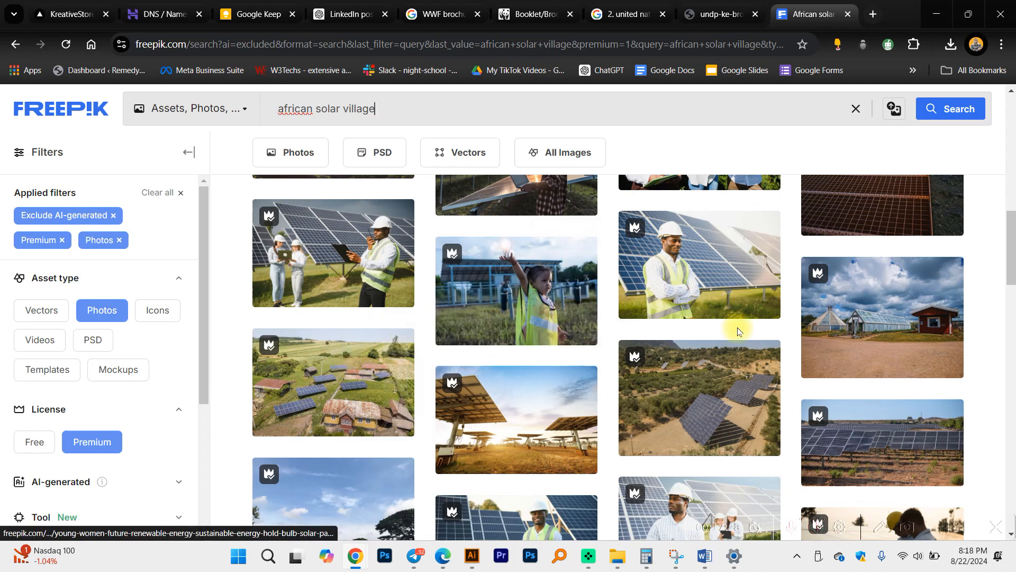
pyautogui.scroll(-3, 392, 360)
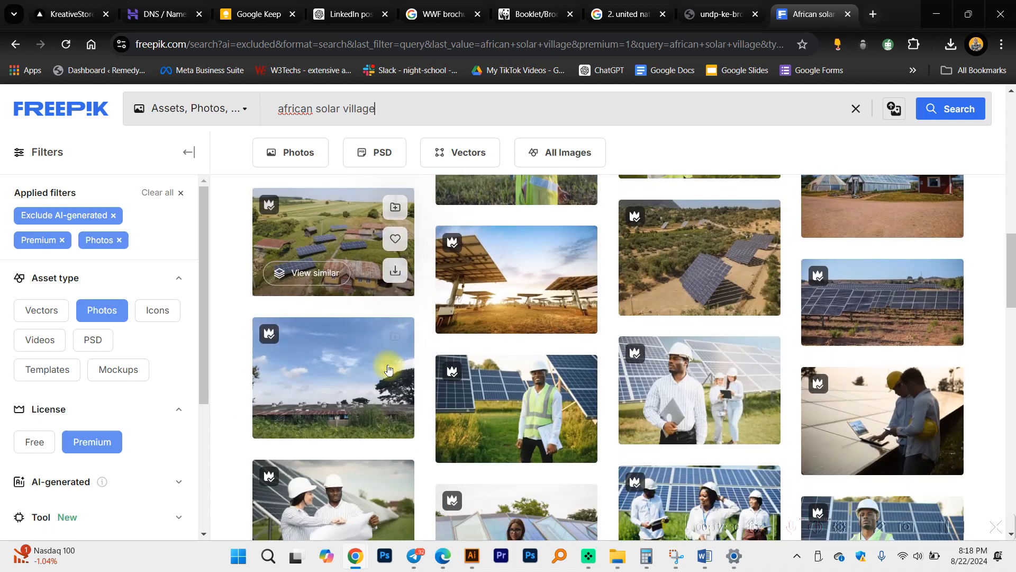
pyautogui.scroll(-2, 390, 367)
pyautogui.scroll(-3, 385, 418)
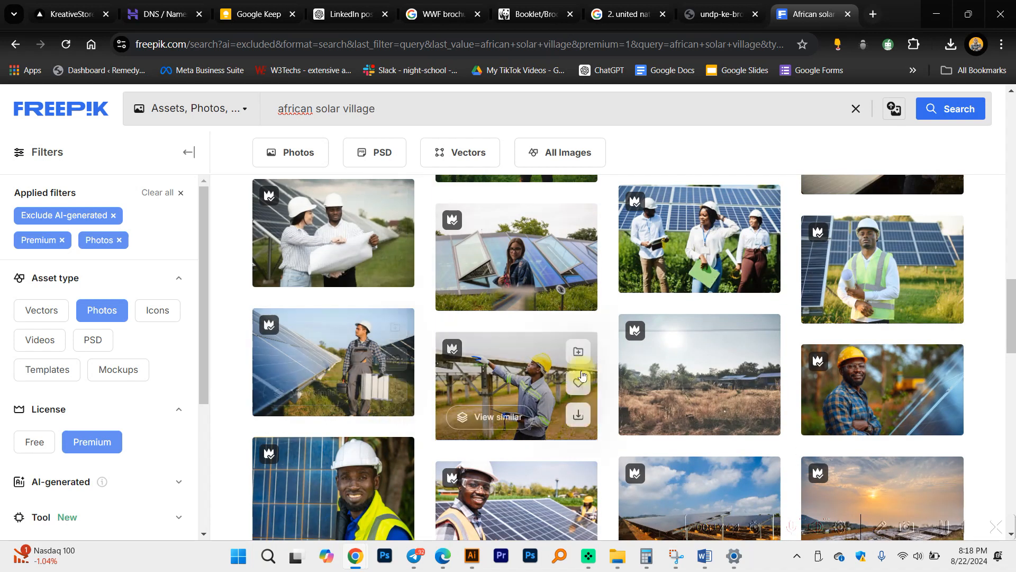
pyautogui.click(708, 364)
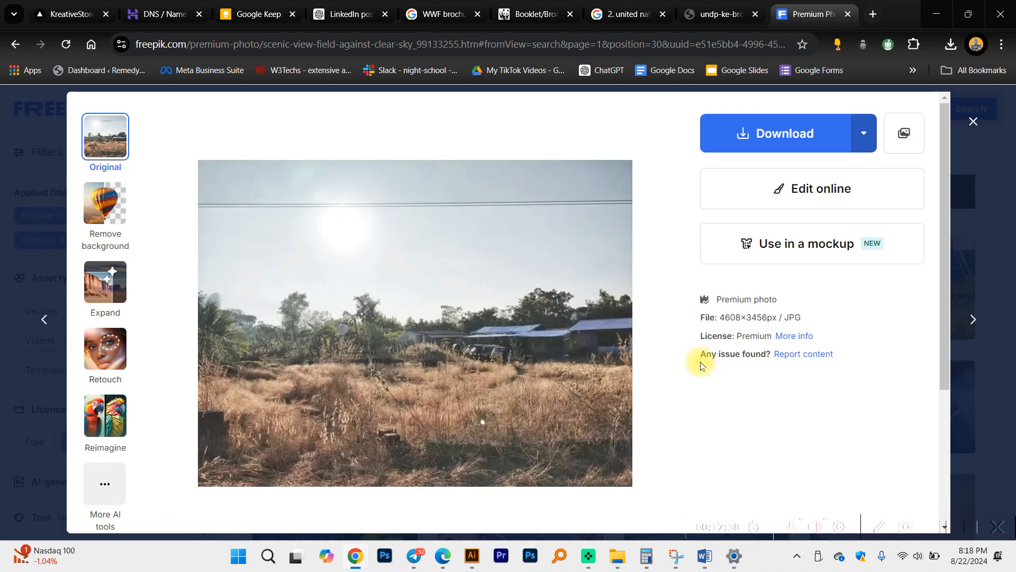
pyautogui.click(973, 122)
# Find the photo of the hillside village with solar-panelled roofs and download it at its original size, 7680 × 4305px.
pyautogui.scroll(-4, 661, 307)
pyautogui.scroll(-1, 661, 311)
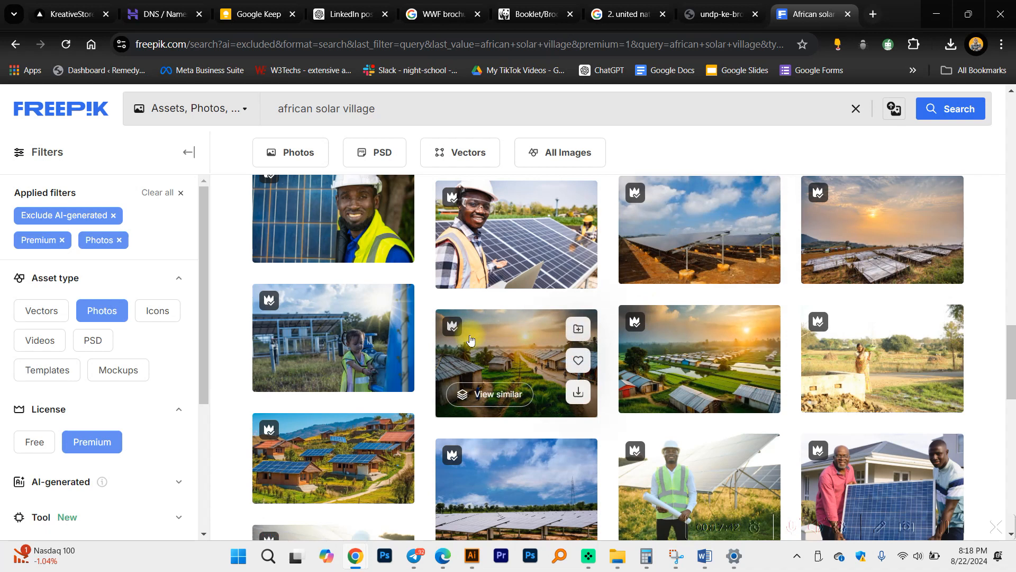
pyautogui.scroll(-2, 471, 339)
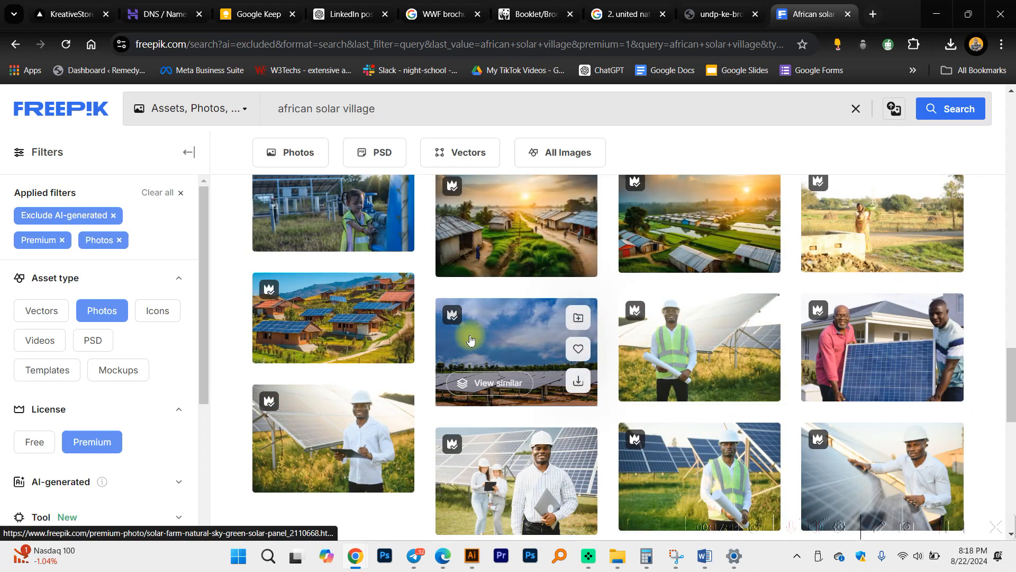
pyautogui.click(330, 309)
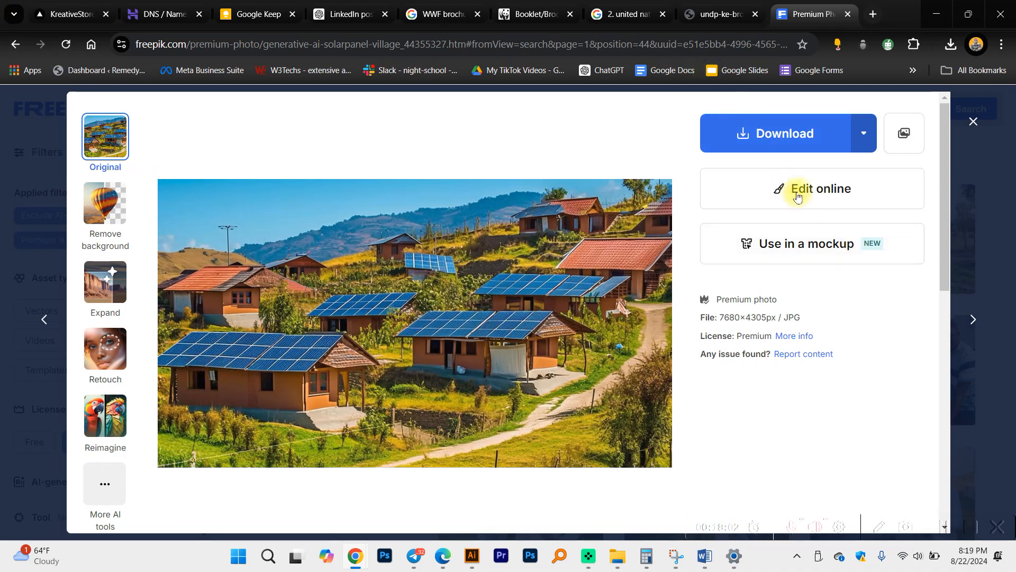
pyautogui.click(864, 135)
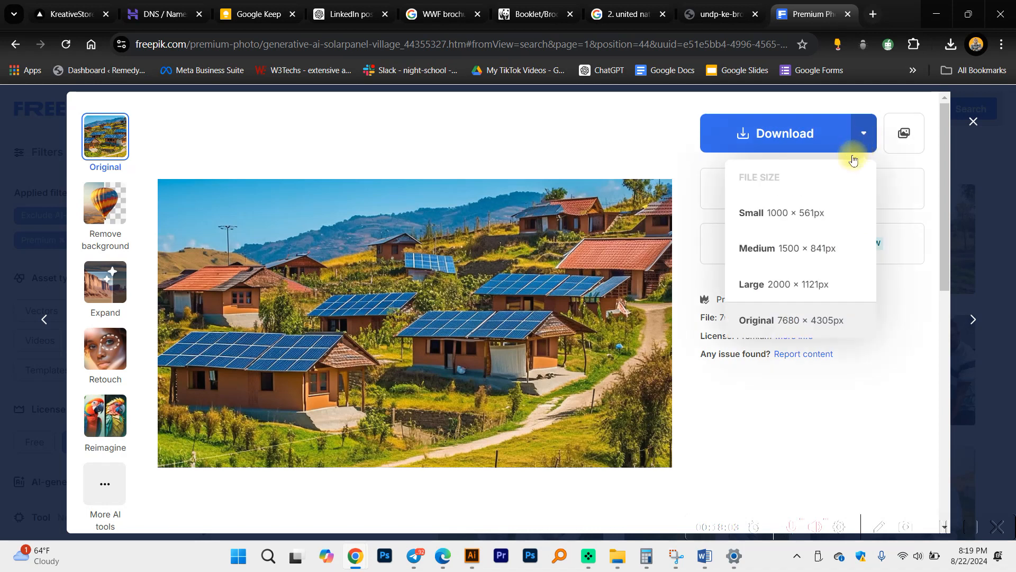
pyautogui.click(780, 320)
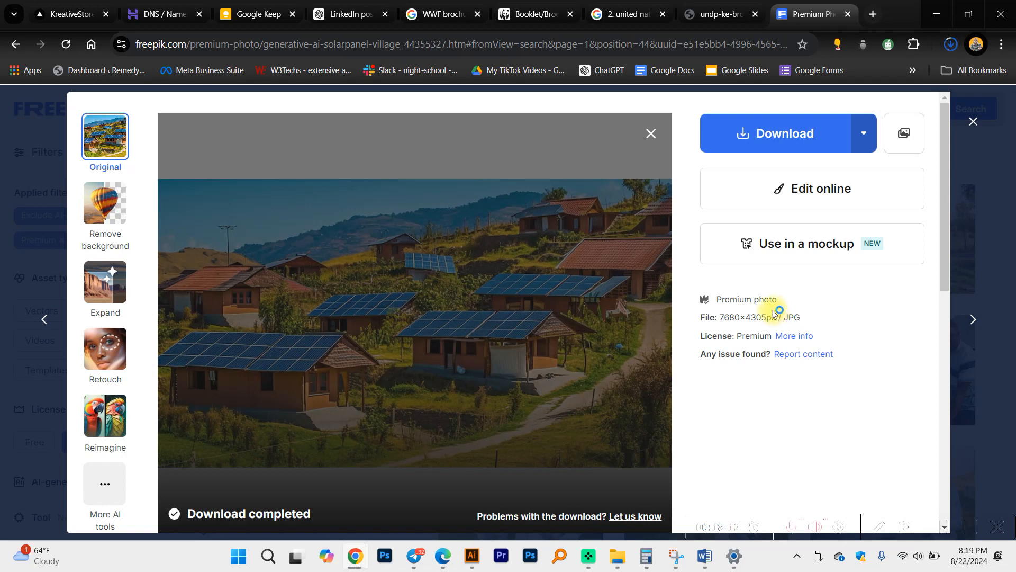
# Move the downloaded generative-ai-solarpanel-village image from Downloads into Downloaded Images in the "22nd of August 2024 Client brochure" project folder.
pyautogui.click(950, 43)
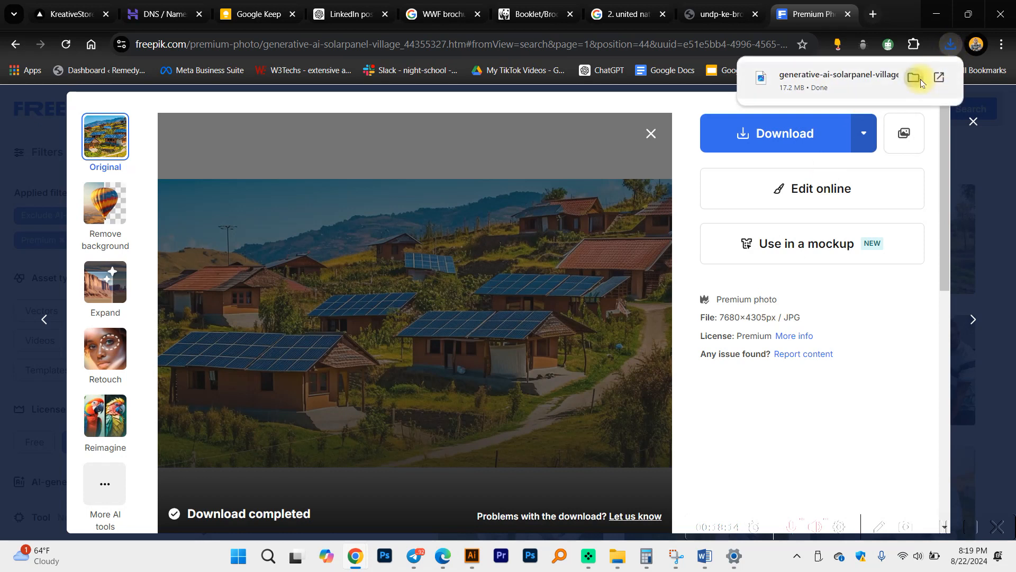
pyautogui.click(920, 81)
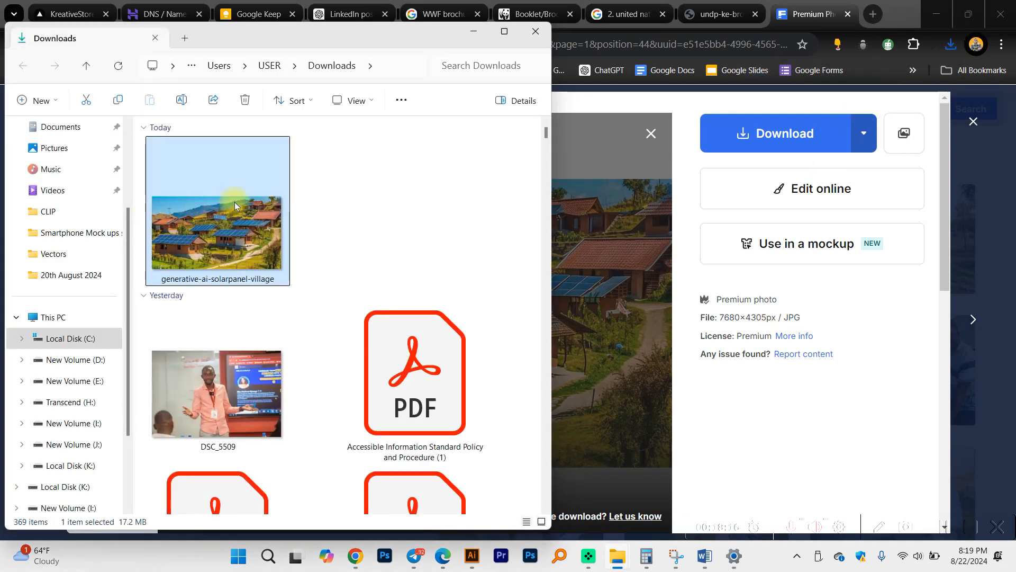
pyautogui.hotkey('ctrl', 'x')
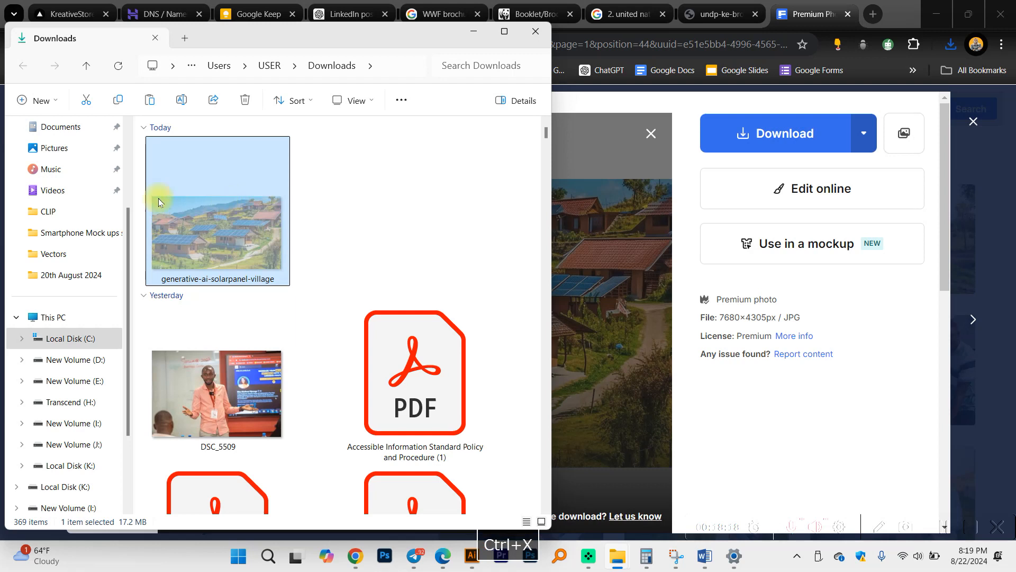
pyautogui.scroll(3, 61, 265)
pyautogui.click(53, 216)
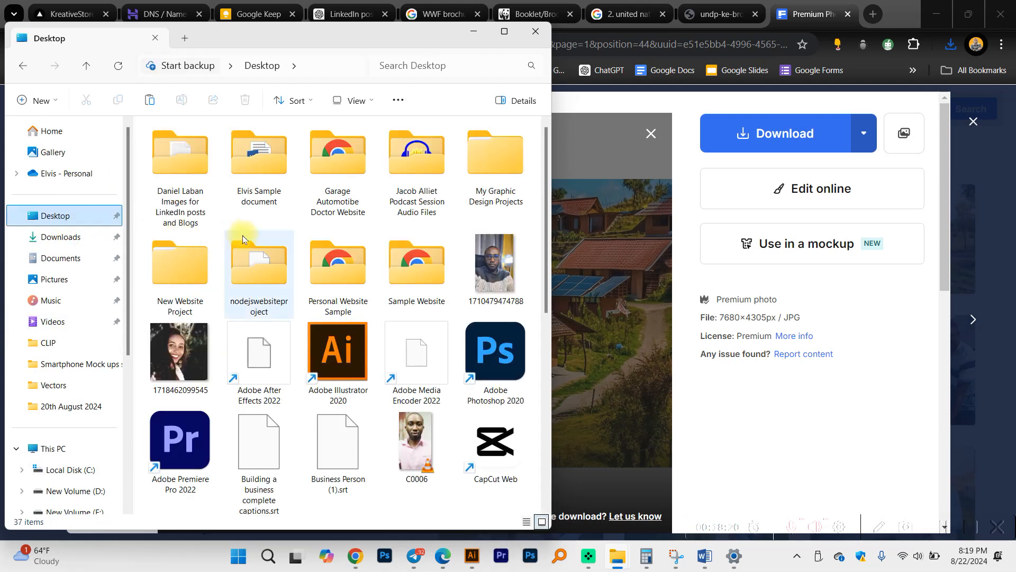
pyautogui.doubleClick(487, 168)
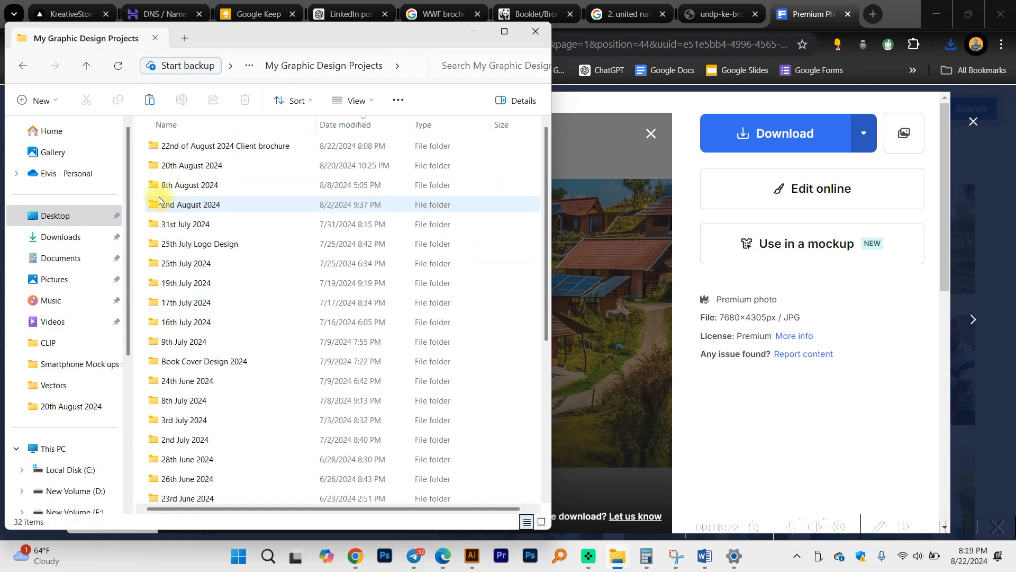
pyautogui.doubleClick(197, 145)
pyautogui.click(196, 211)
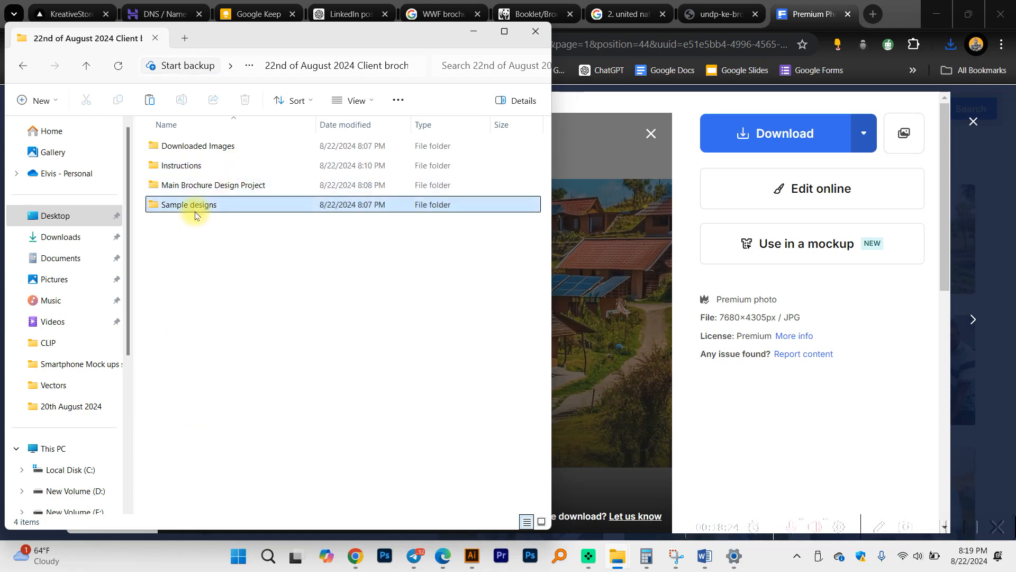
pyautogui.doubleClick(199, 145)
pyautogui.hotkey('ctrl', 'v')
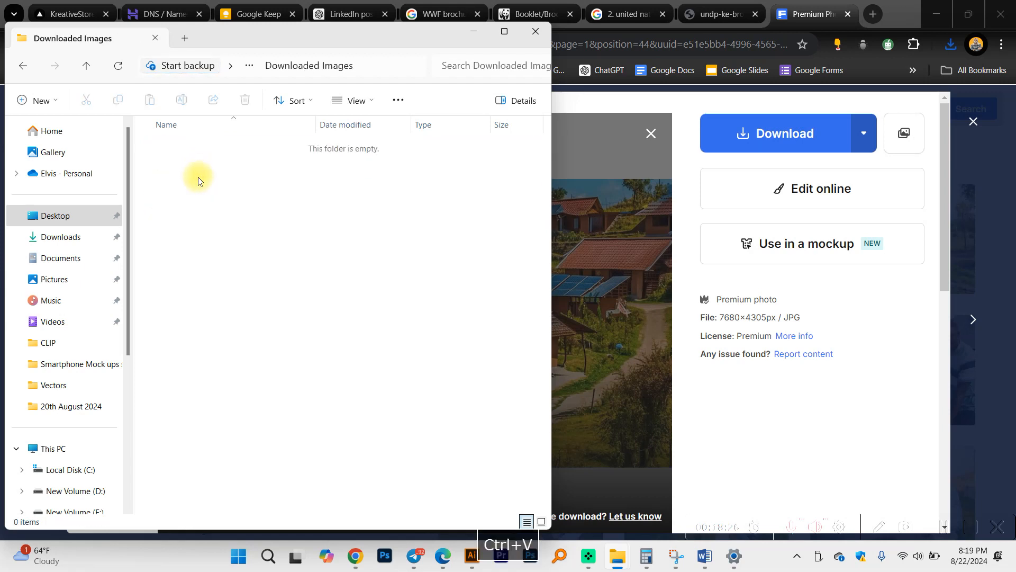
# Show the folder's files as thumbnails and check the solar village image in the photo viewer.
pyautogui.scroll(4, 265, 240)
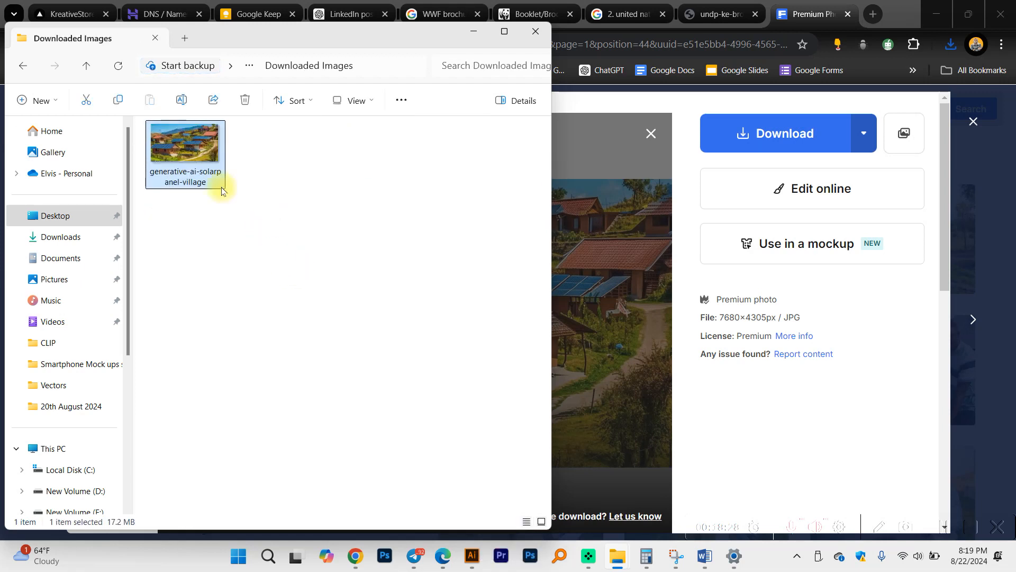
pyautogui.doubleClick(190, 155)
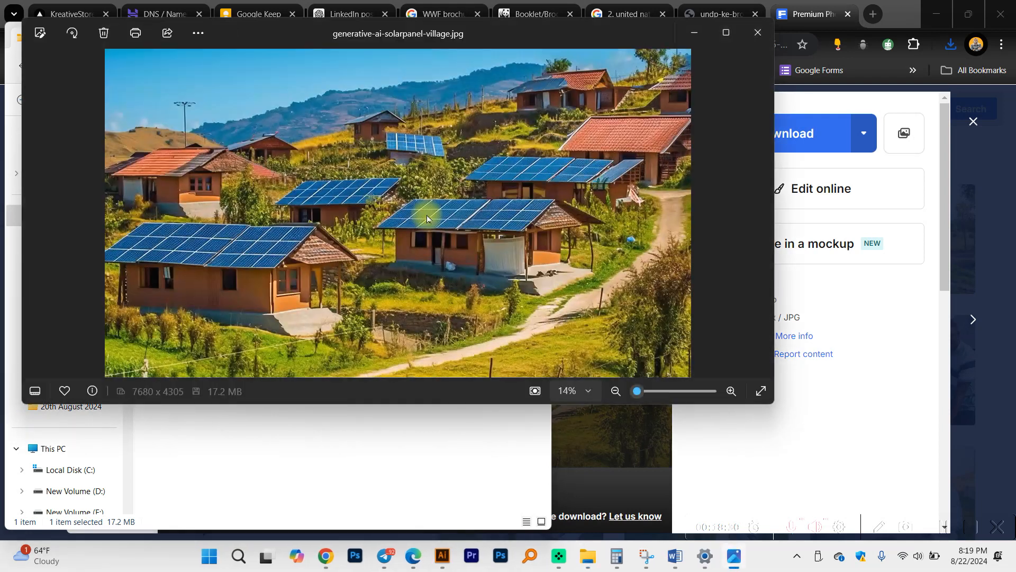
pyautogui.click(756, 36)
# Return to the Freepik results for "african solar village" and go to page 2.
pyautogui.click(943, 317)
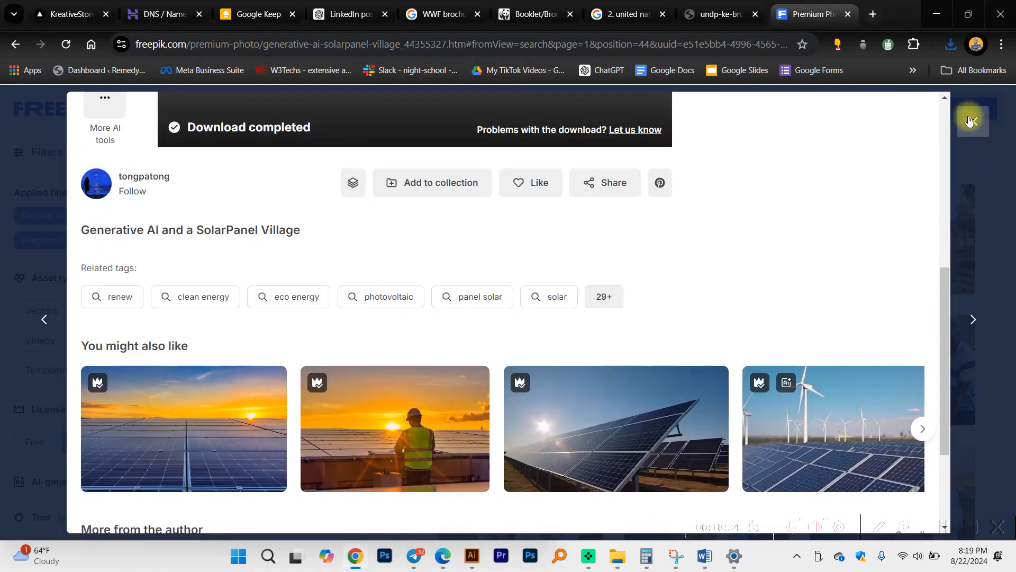
pyautogui.click(967, 114)
pyautogui.scroll(-5, 668, 351)
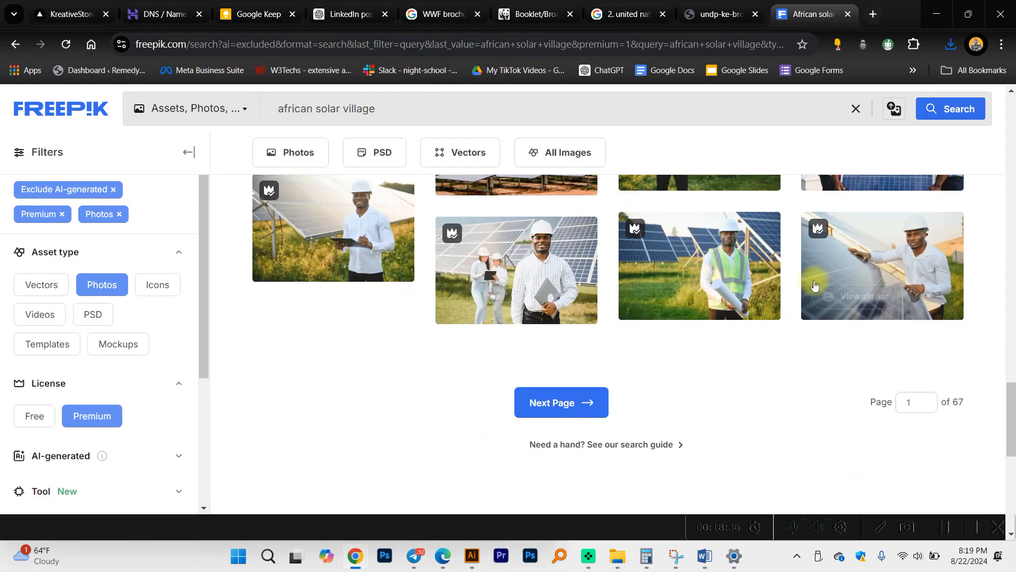
pyautogui.click(534, 403)
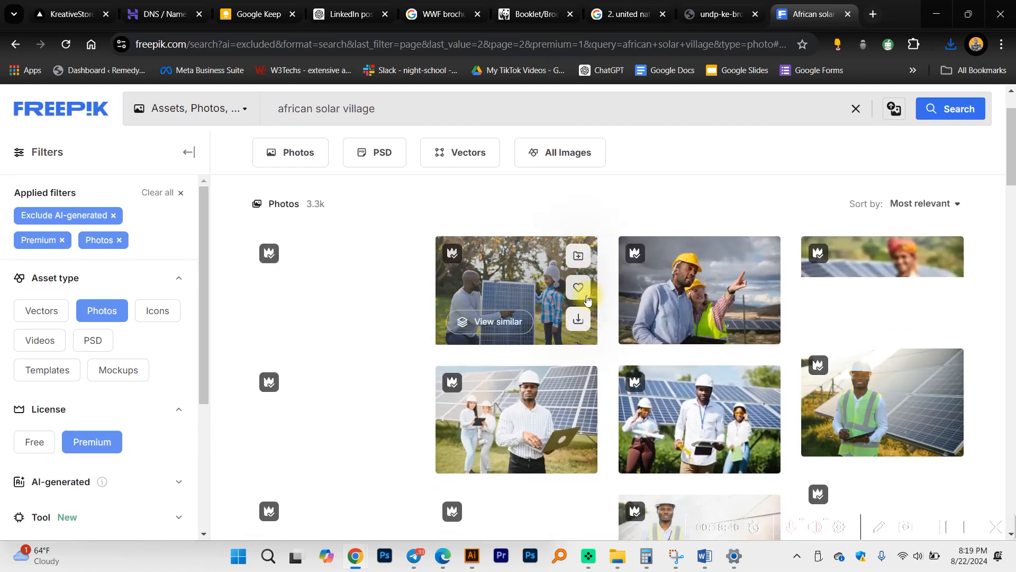
# Look through page 2 of the "african solar village" photo results for a suitable brochure image.
pyautogui.scroll(-3, 630, 302)
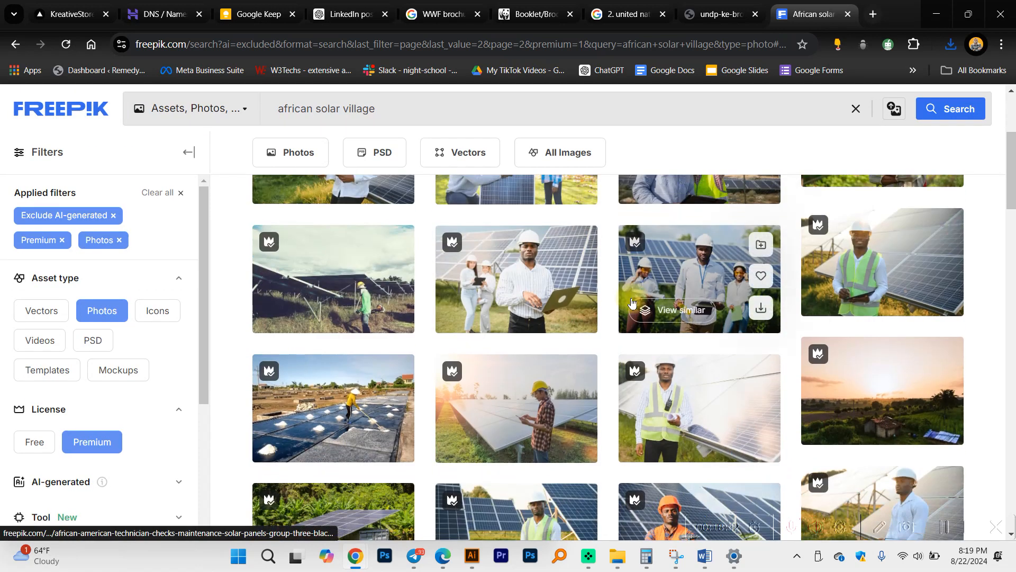
pyautogui.scroll(-4, 633, 303)
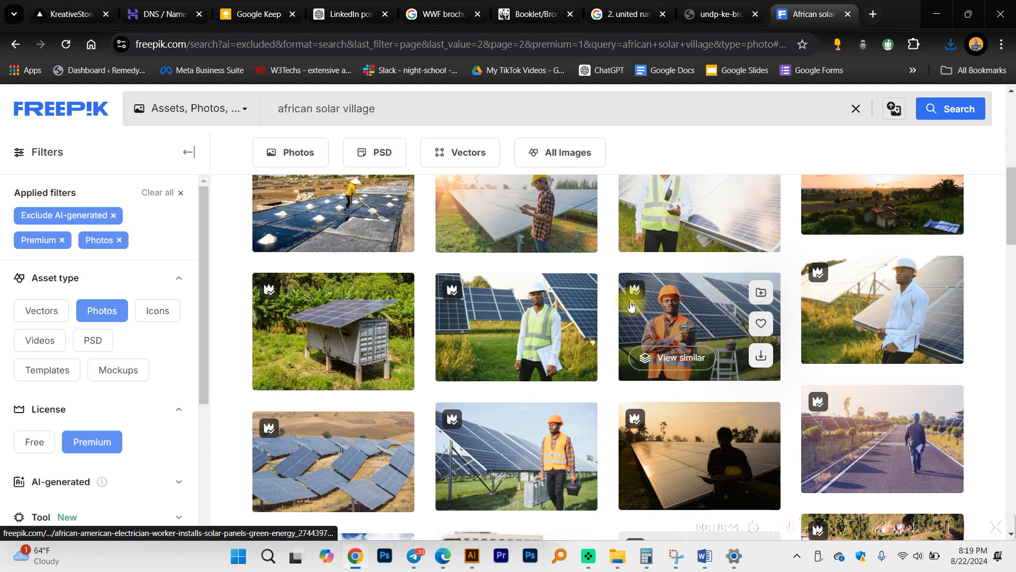
pyautogui.scroll(-2, 466, 344)
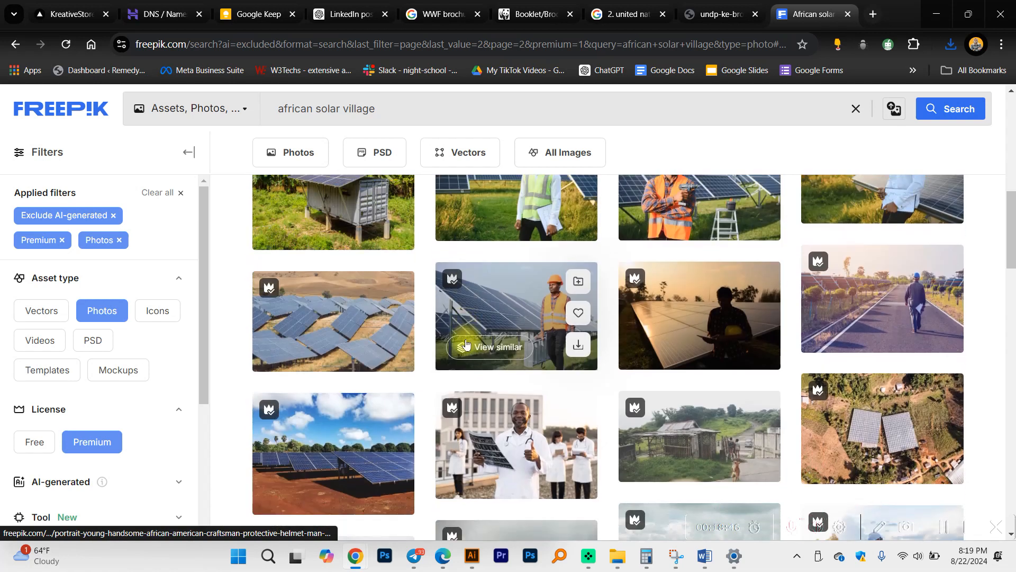
pyautogui.scroll(-5, 465, 344)
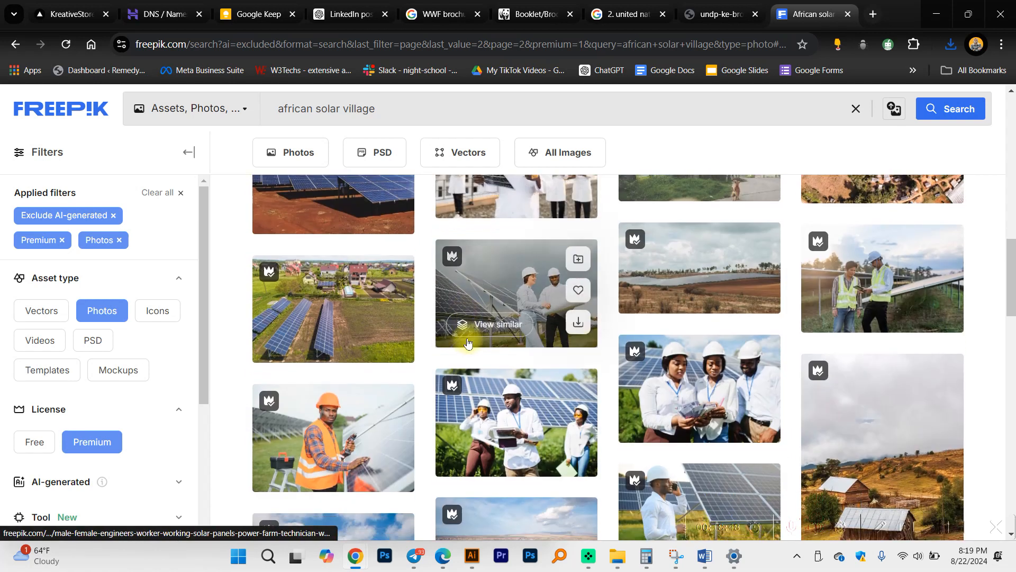
pyautogui.scroll(-3, 468, 343)
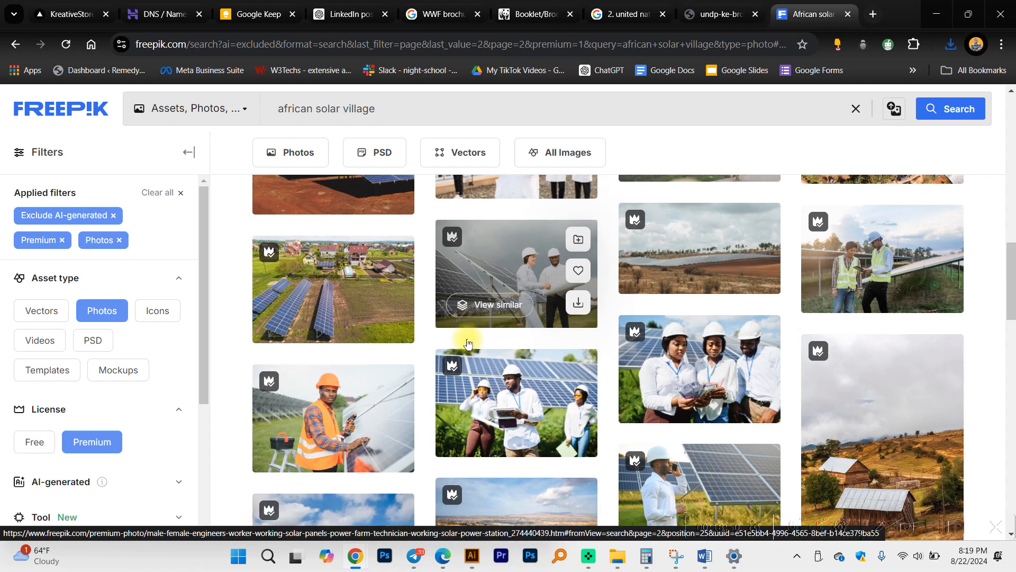
pyautogui.scroll(-4, 468, 343)
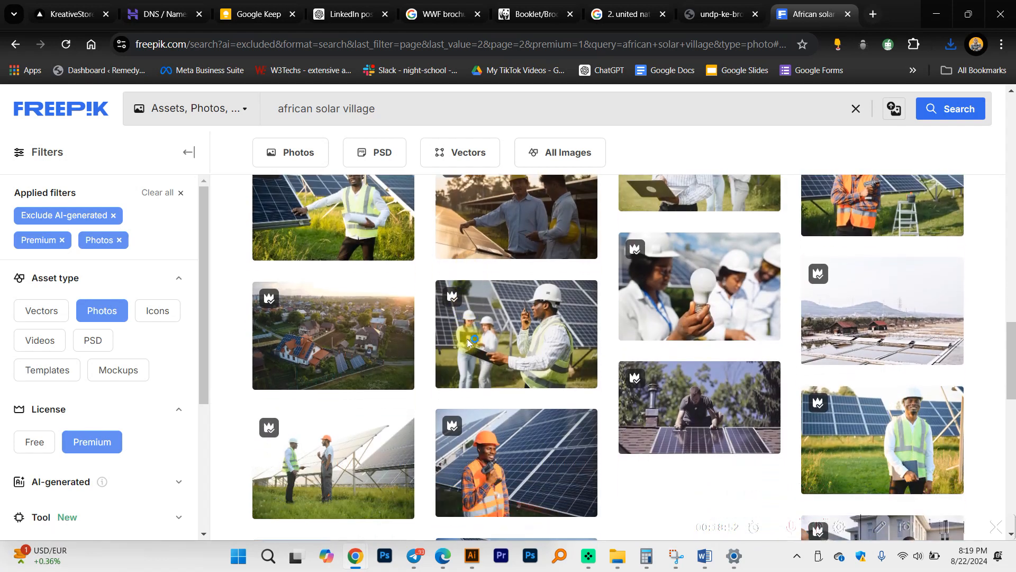
pyautogui.scroll(-4, 640, 388)
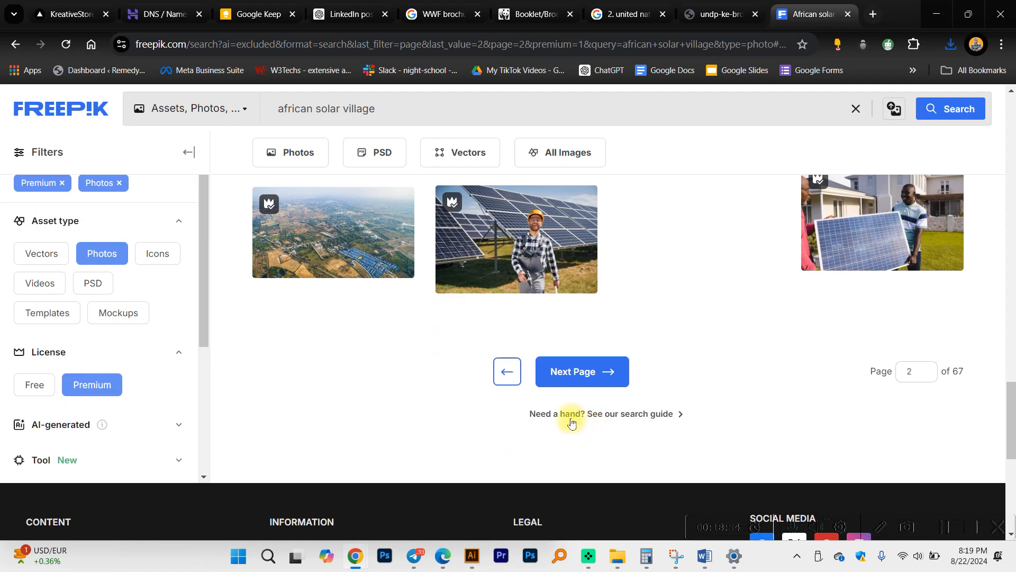
pyautogui.click(386, 108)
pyautogui.hotkey('ctrl', 'a')
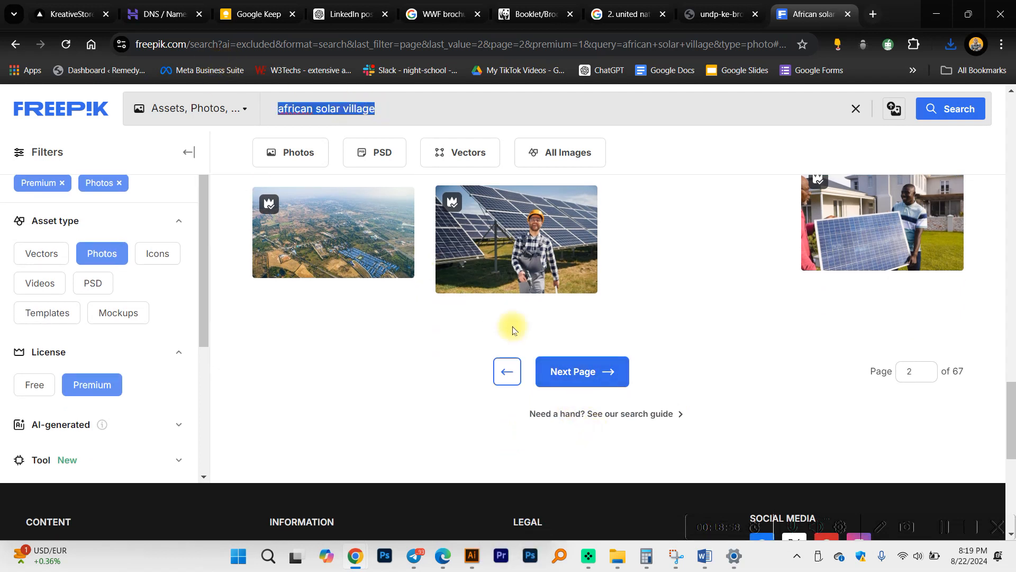
# Go to page 3 of the "african solar village" results and look through its photos.
pyautogui.click(578, 371)
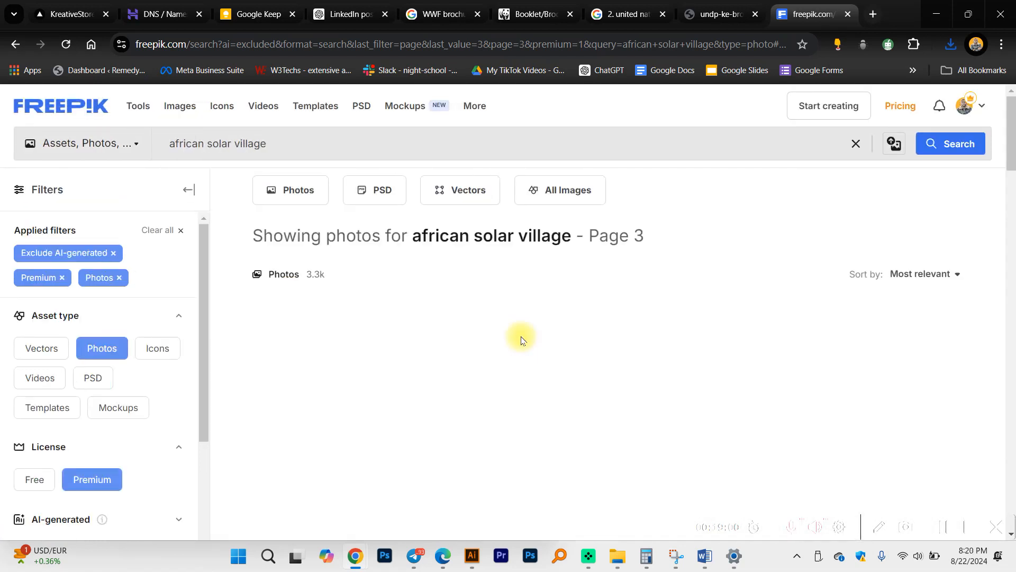
pyautogui.scroll(-4, 464, 364)
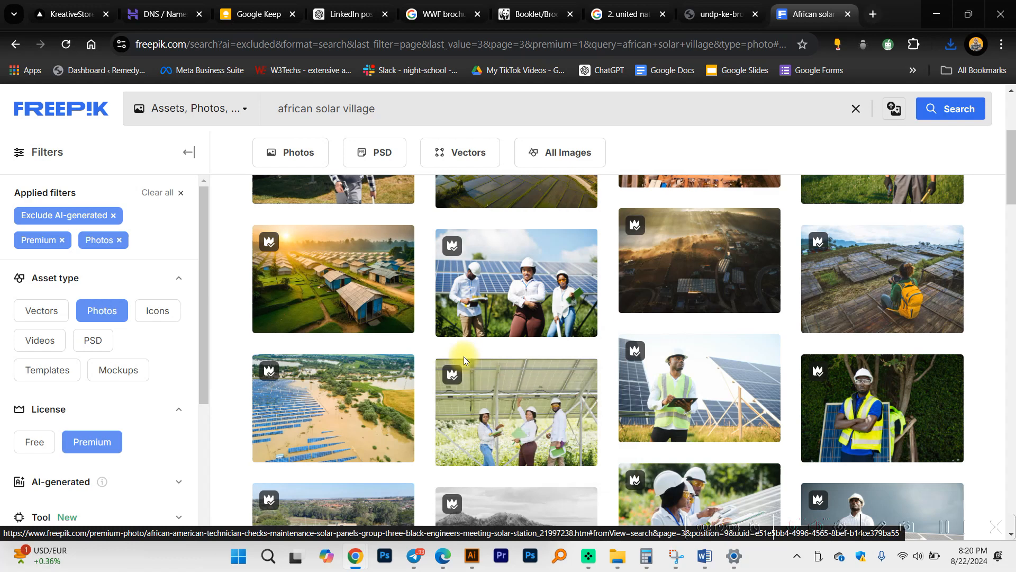
pyautogui.scroll(-3, 464, 364)
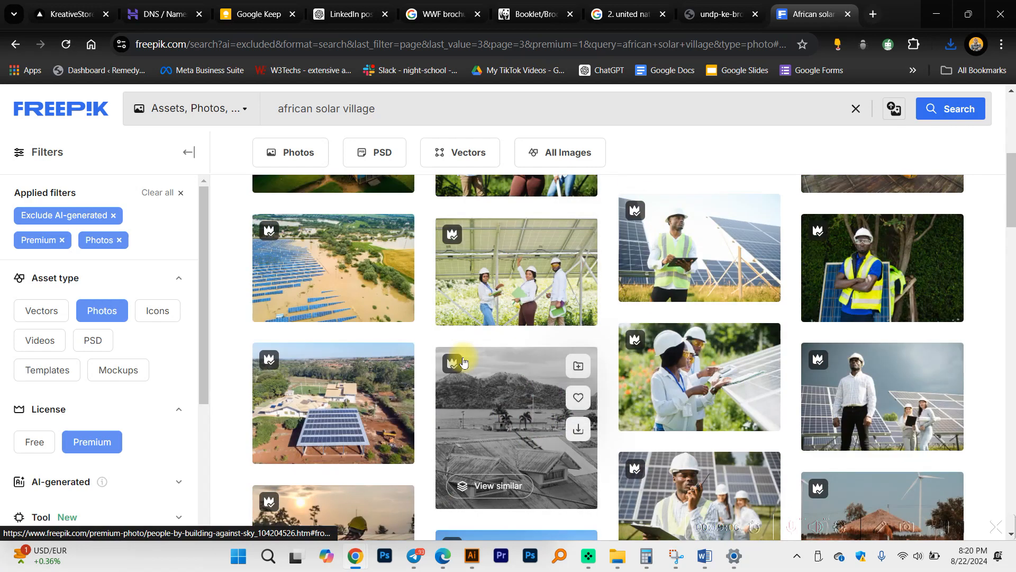
pyautogui.scroll(-3, 463, 362)
pyautogui.scroll(-10, 356, 368)
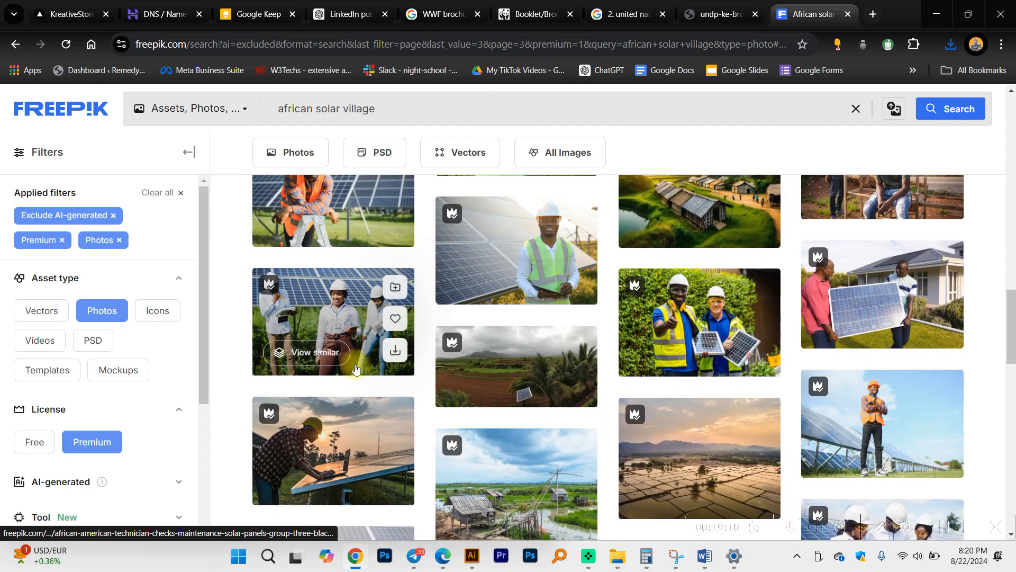
pyautogui.scroll(-3, 356, 369)
# Search the premium photos for "african community" and look through the results.
pyautogui.click(305, 111)
pyautogui.hotkey('ctrl', 'a')
pyautogui.write('african im')
pyautogui.press('BackSpace')
pyautogui.press('BackSpace')
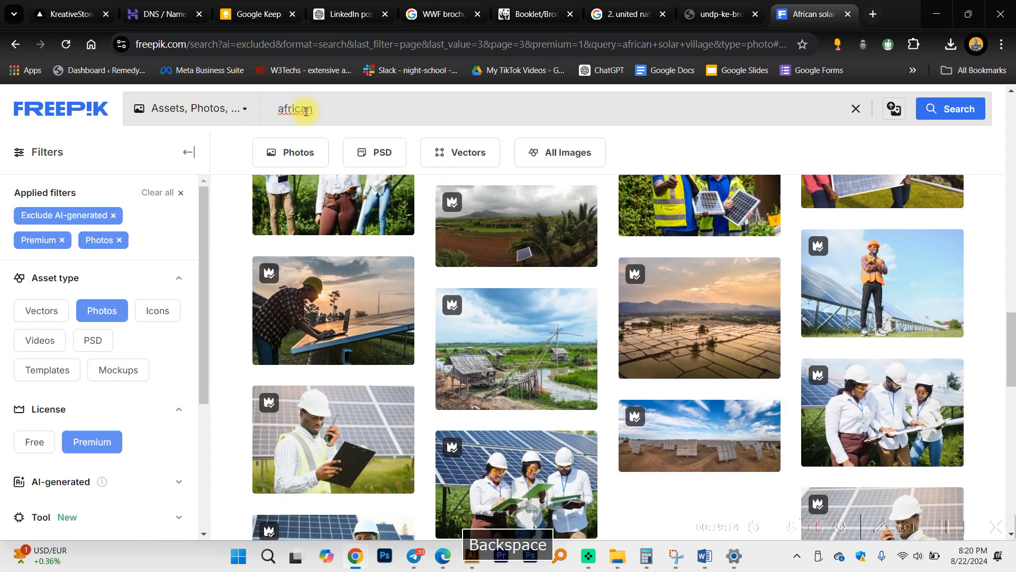
pyautogui.press('BackSpace')
pyautogui.write('communi')
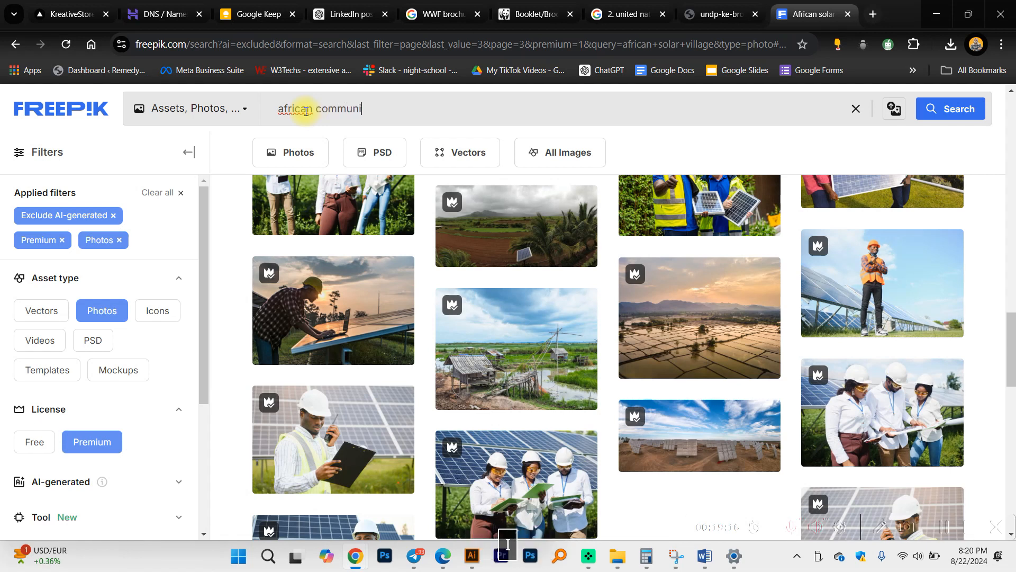
pyautogui.write('ty')
pyautogui.press('Return')
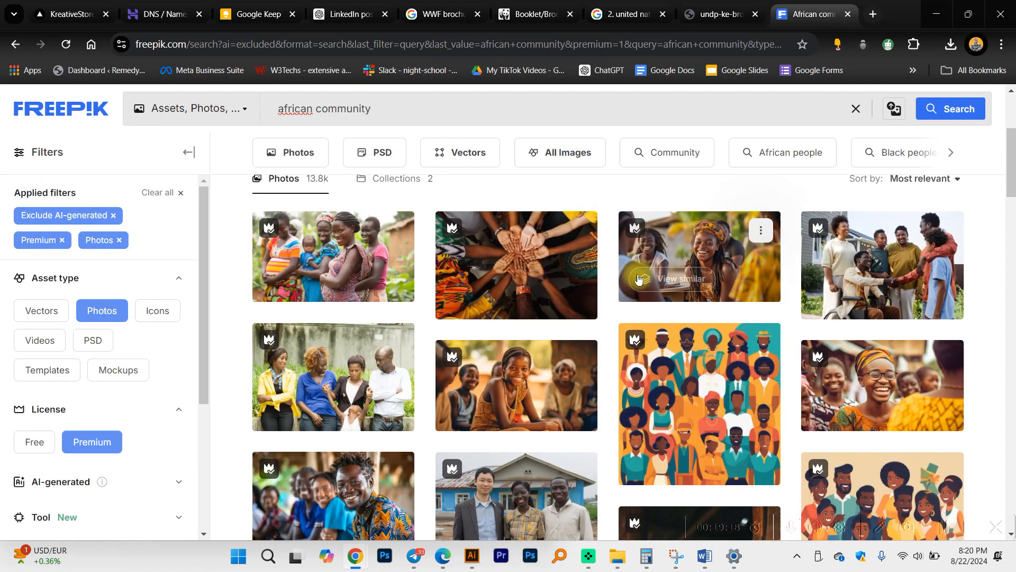
pyautogui.scroll(-15, 639, 280)
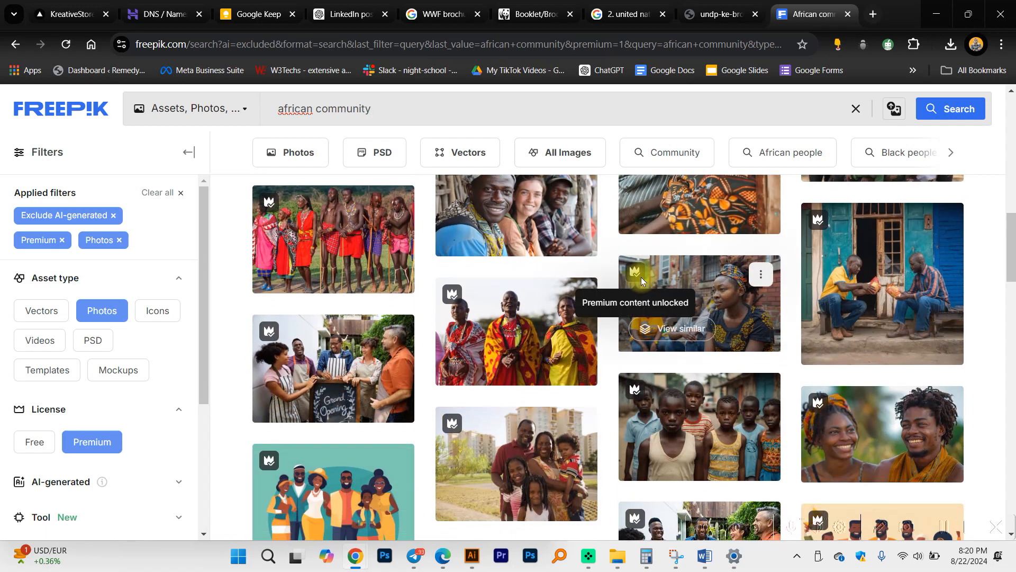
pyautogui.scroll(-10, 641, 281)
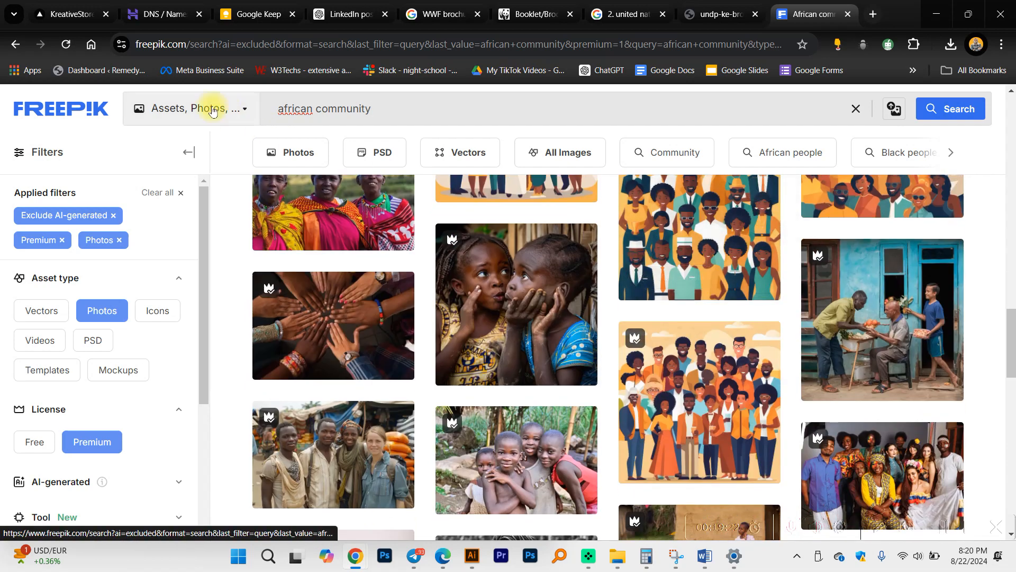
# Remove the Exclude AI-generated filter from the "african community" search and check the photos.
pyautogui.click(212, 109)
pyautogui.scroll(-5, 619, 345)
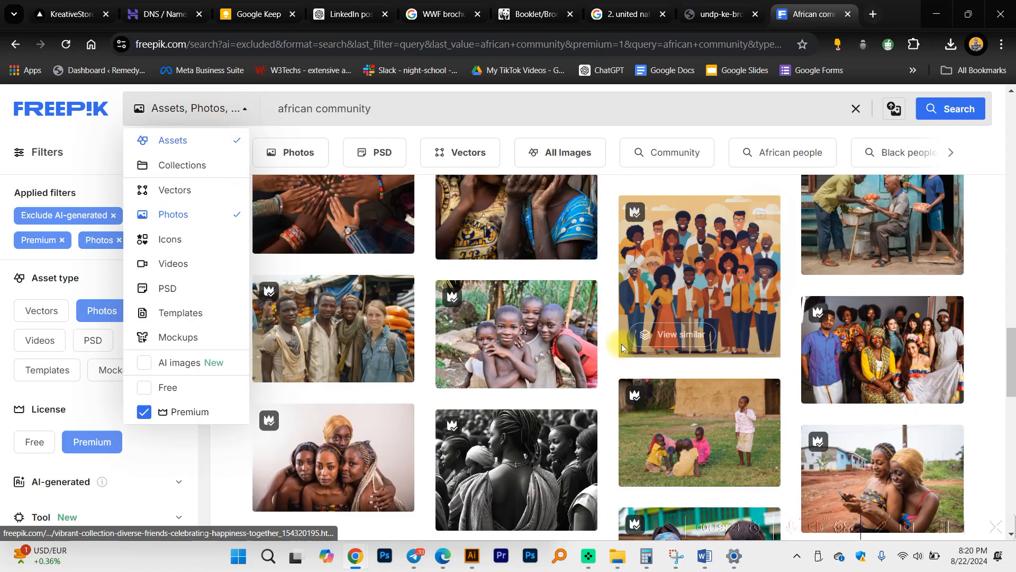
pyautogui.click(113, 215)
pyautogui.scroll(-4, 485, 302)
pyautogui.scroll(4, 484, 302)
pyautogui.scroll(-3, 484, 302)
pyautogui.scroll(-3, 484, 302)
pyautogui.scroll(5, 466, 299)
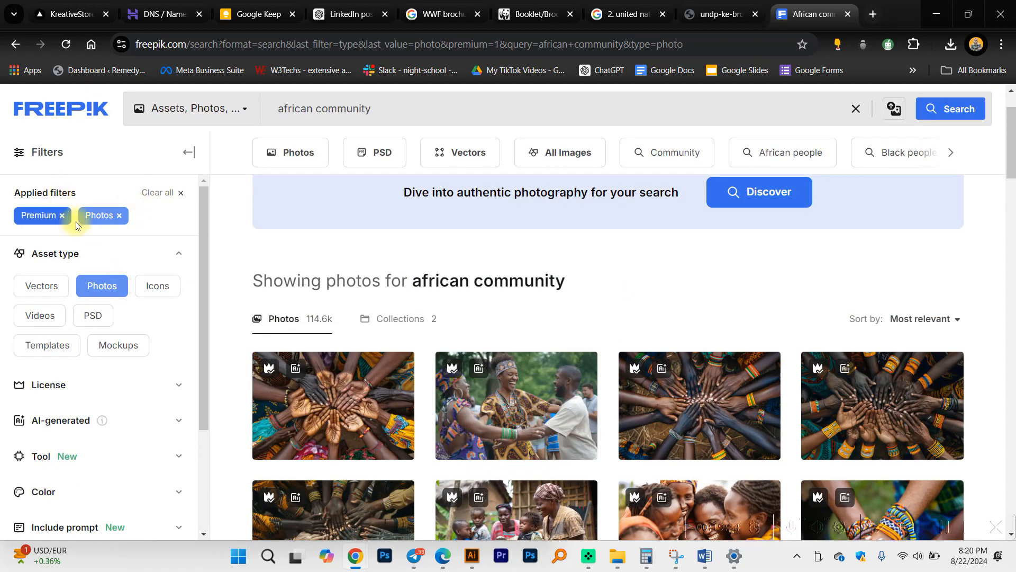
# Apply the Exclude AI-generated filter to the "african community" photo results.
pyautogui.scroll(-3, 98, 264)
pyautogui.click(121, 279)
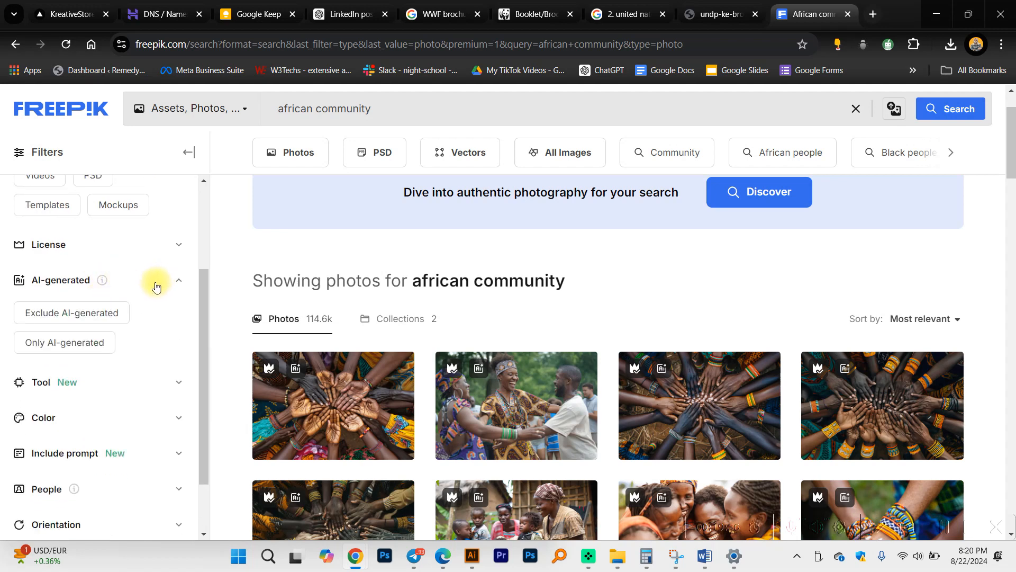
pyautogui.click(74, 311)
# Find the photo of six Masai Mara women standing in colourful traditional clothes and download it.
pyautogui.scroll(-10, 535, 363)
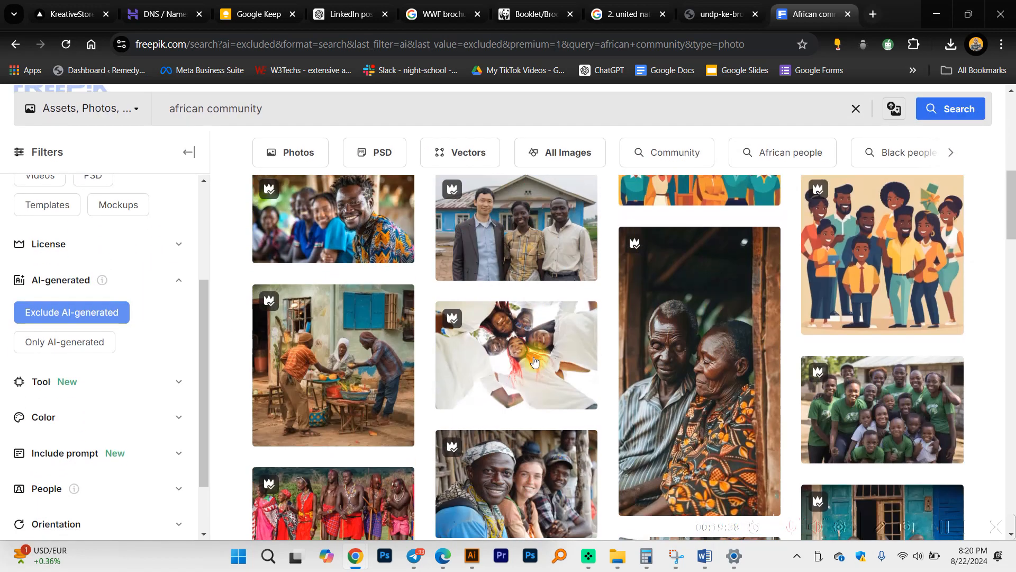
pyautogui.scroll(-10, 525, 355)
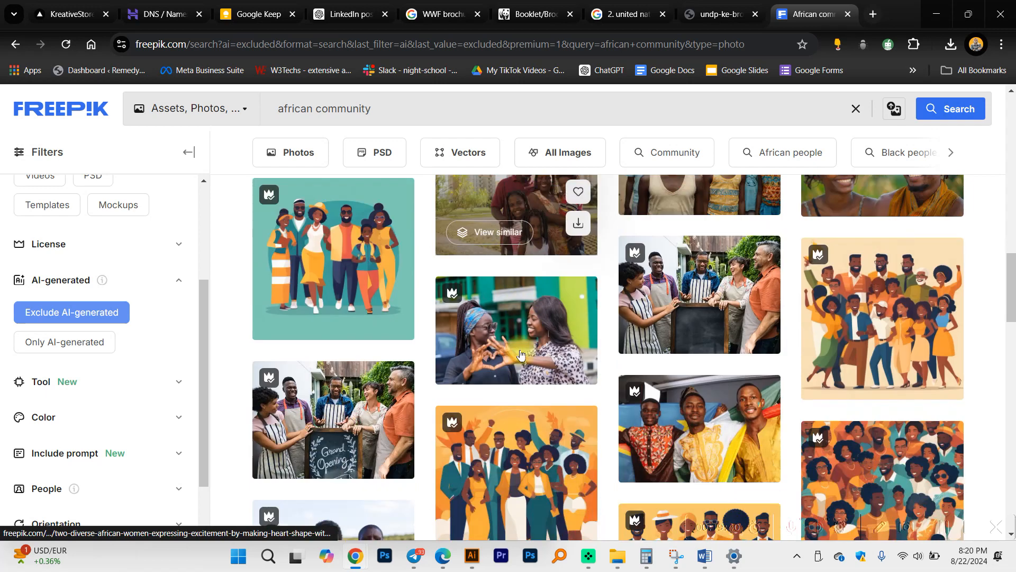
pyautogui.scroll(-10, 522, 347)
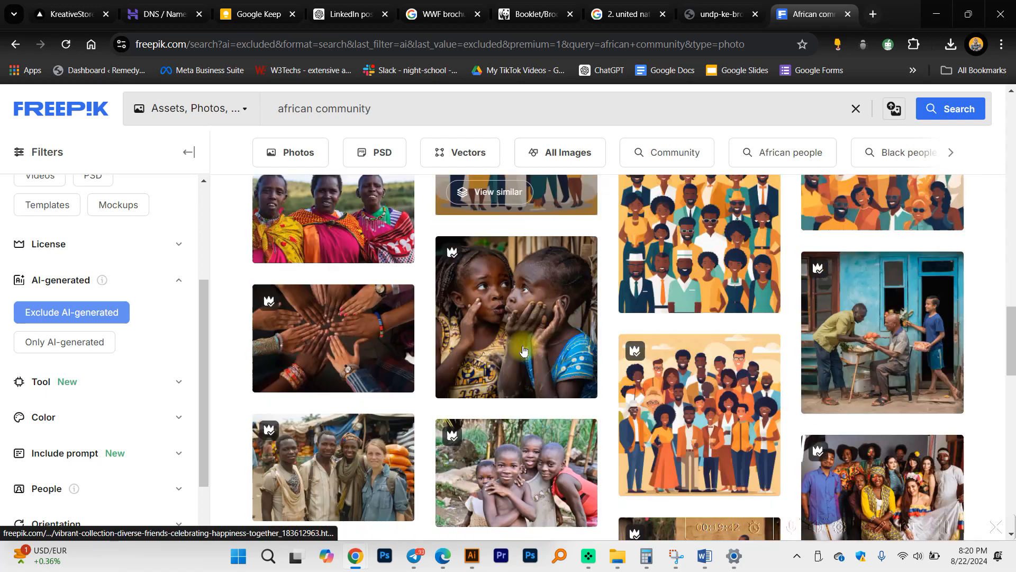
pyautogui.scroll(-5, 522, 348)
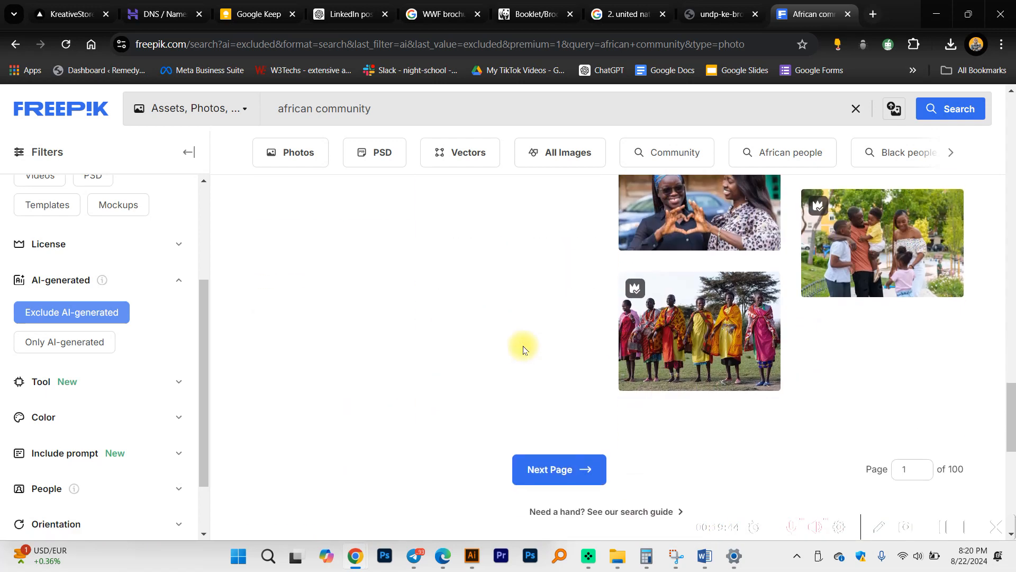
pyautogui.click(643, 371)
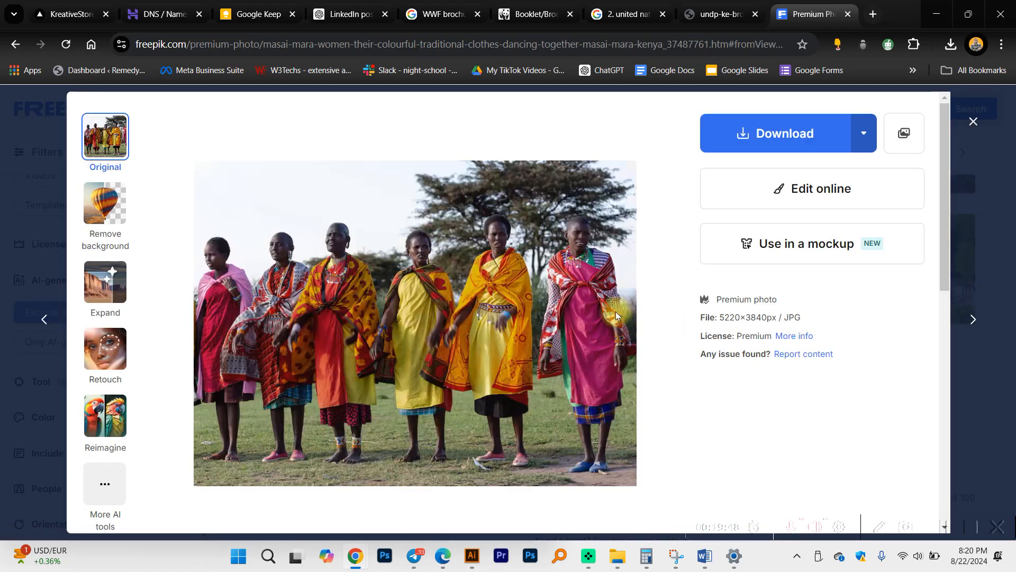
pyautogui.click(863, 132)
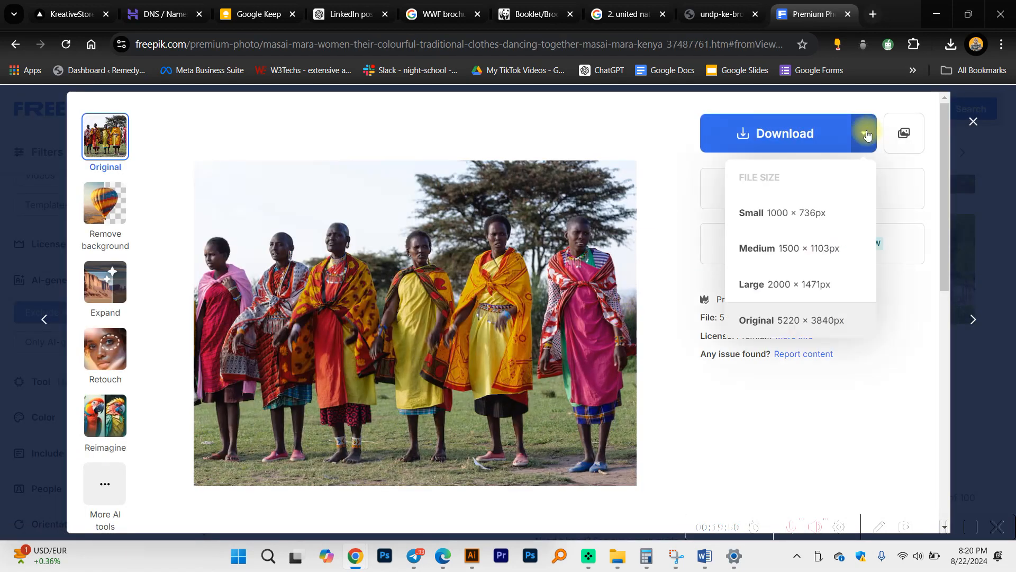
pyautogui.click(757, 292)
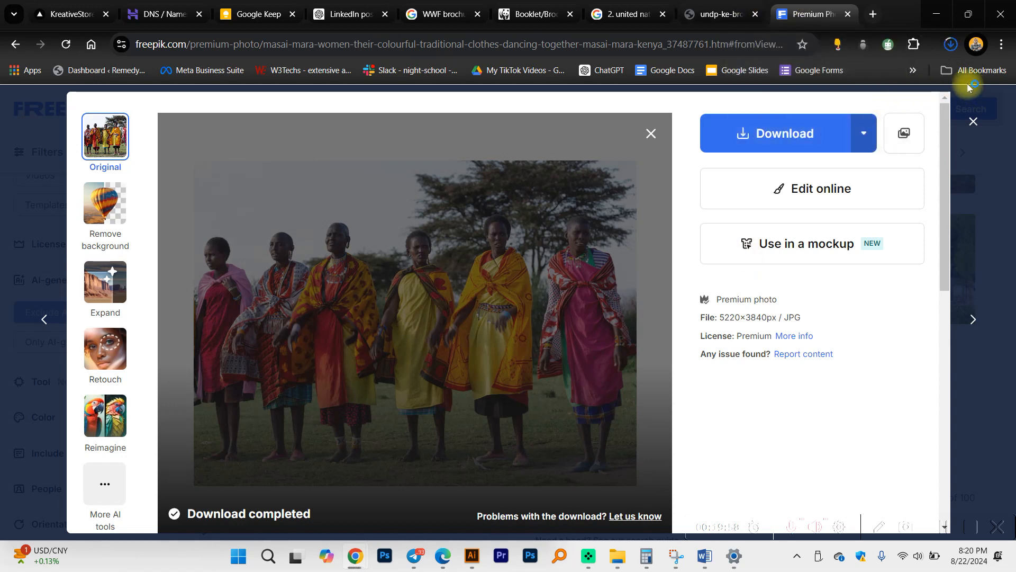
# Move the downloaded masai-mara-women image from Downloads into the project's Downloaded Images folder.
pyautogui.click(952, 42)
pyautogui.click(911, 79)
pyautogui.hotkey('ctrl', 'x')
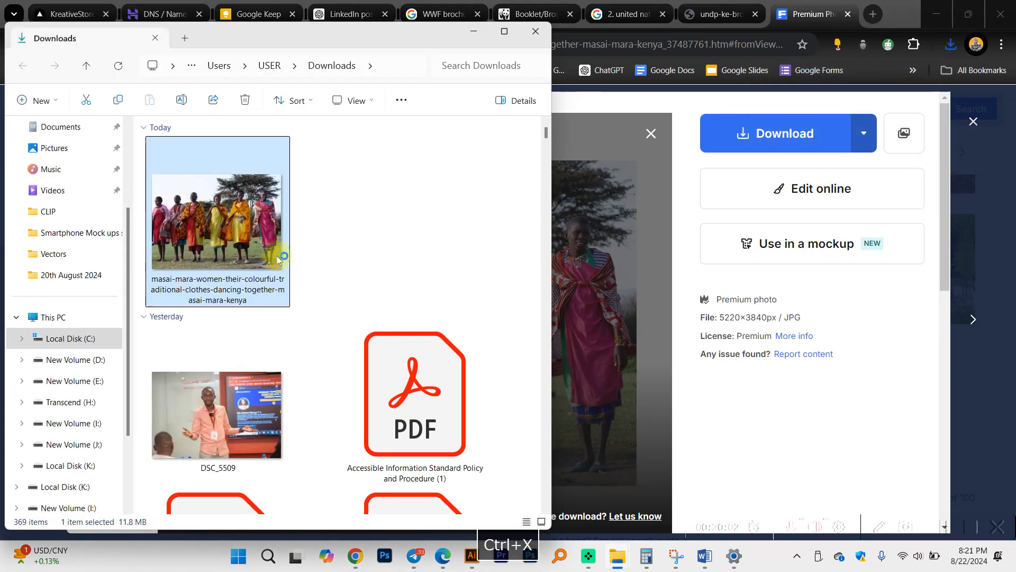
pyautogui.moveTo(615, 561)
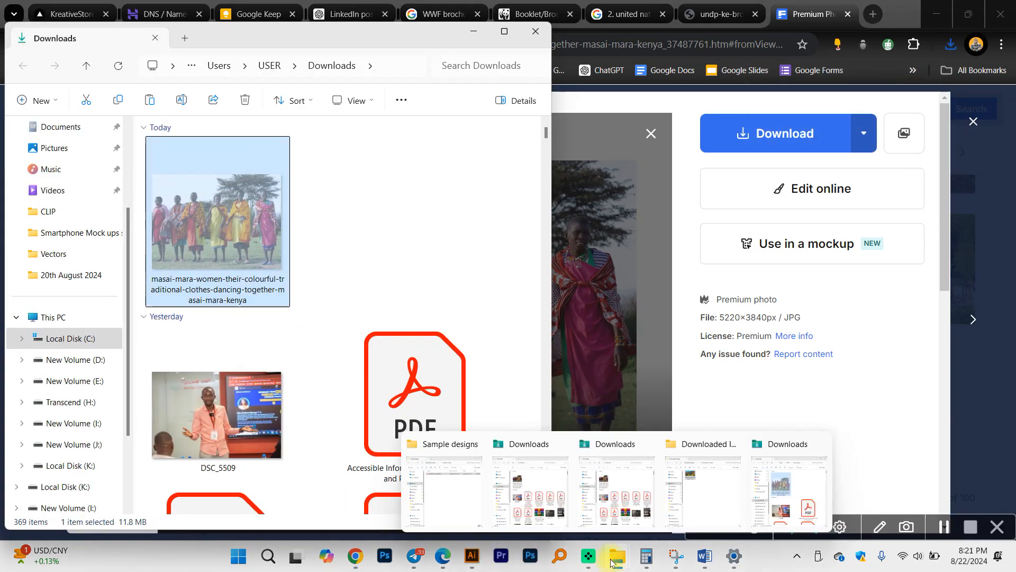
pyautogui.click(476, 506)
pyautogui.moveTo(702, 562)
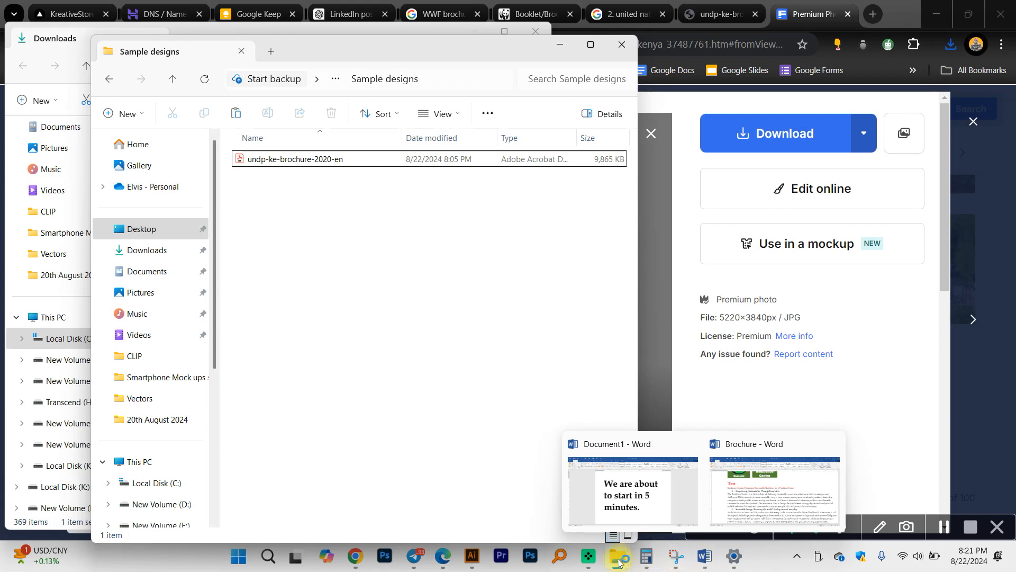
pyautogui.moveTo(618, 561)
pyautogui.click(582, 482)
pyautogui.click(318, 269)
pyautogui.hotkey('ctrl', 'v')
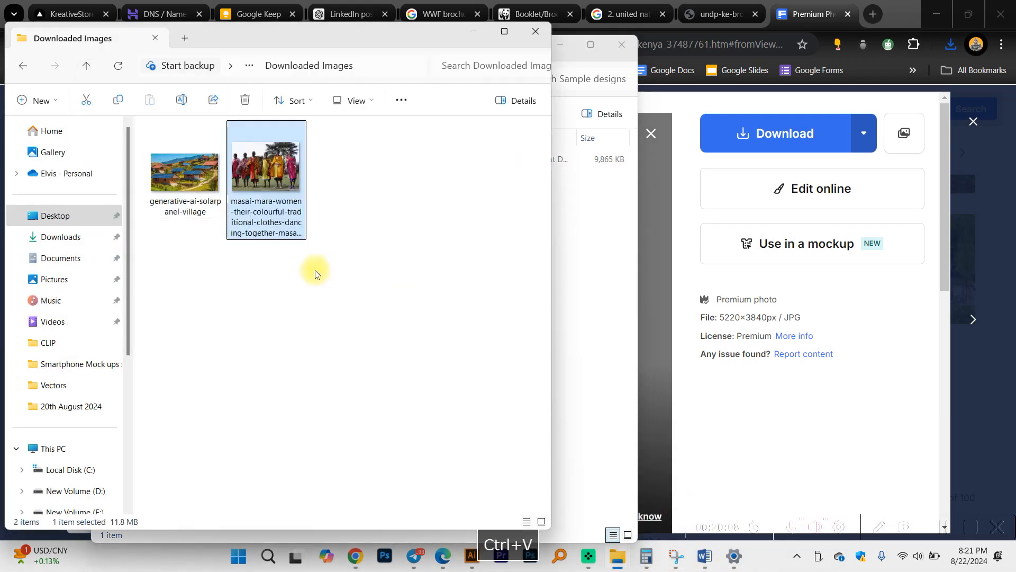
# Switch to the Resilience Centre Brochure 2024 document in Illustrator and examine the layout of the linked UNDP in Kenya brochure cover.
pyautogui.click(471, 556)
pyautogui.scroll(-4, 440, 337)
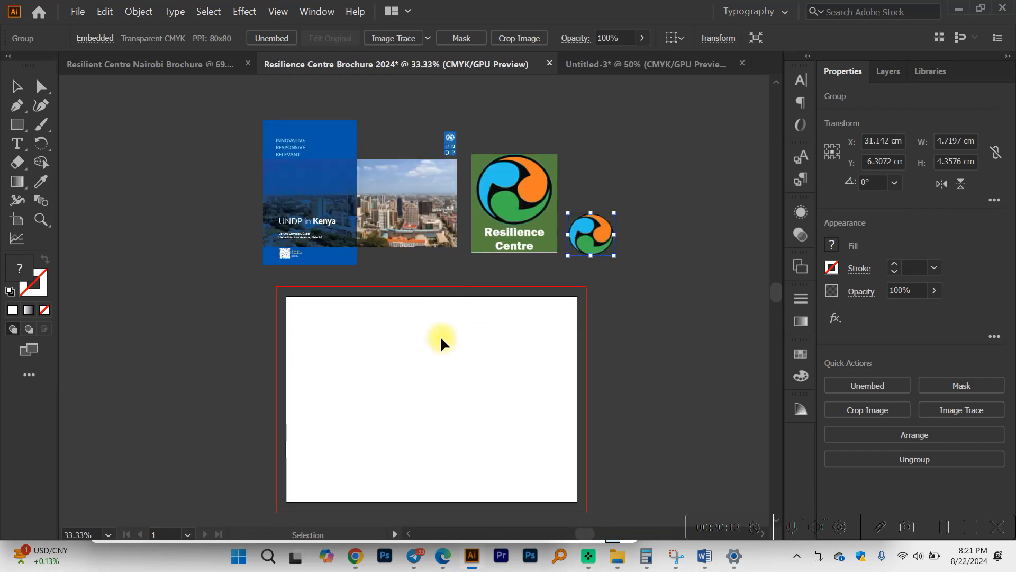
pyautogui.scroll(1, 442, 331)
pyautogui.scroll(-1, 443, 331)
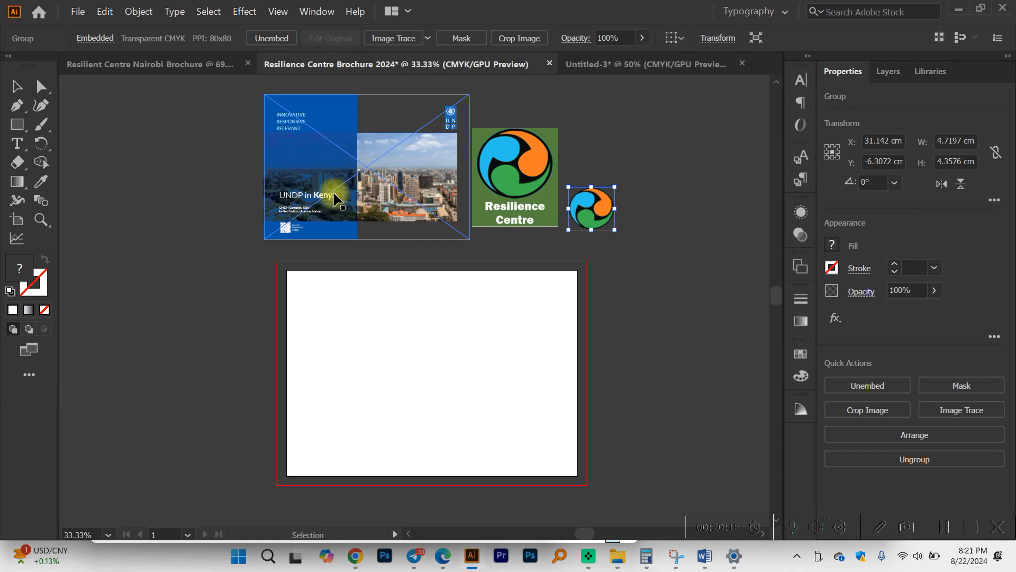
pyautogui.click(352, 176)
pyautogui.scroll(2, 329, 146)
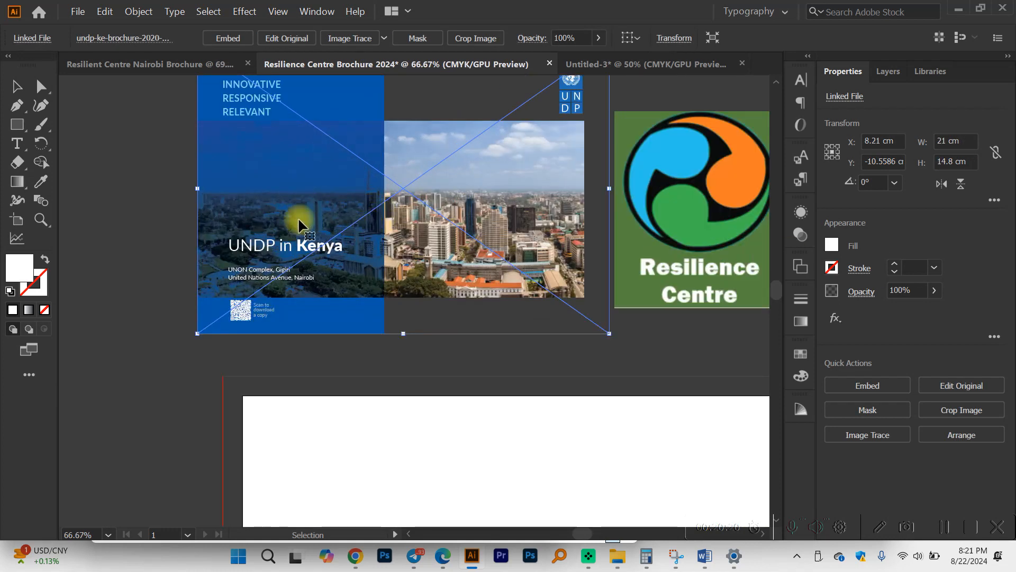
pyautogui.scroll(1, 299, 222)
pyautogui.scroll(-2, 438, 311)
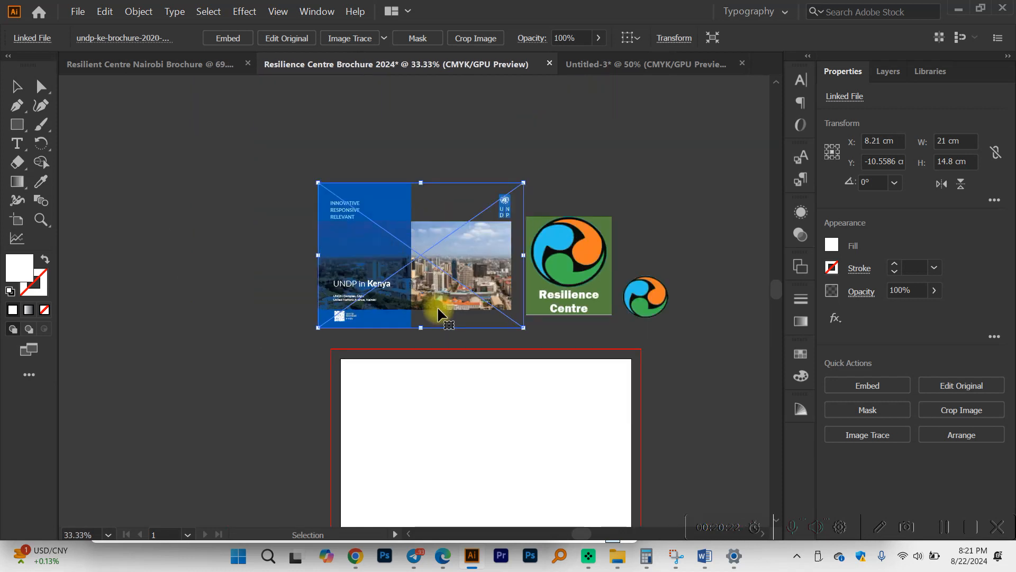
# Place the masai-mara-women photo from the Downloaded Images folder into the Resilience Centre Brochure 2024 document.
pyautogui.scroll(-1, 492, 463)
pyautogui.moveTo(616, 562)
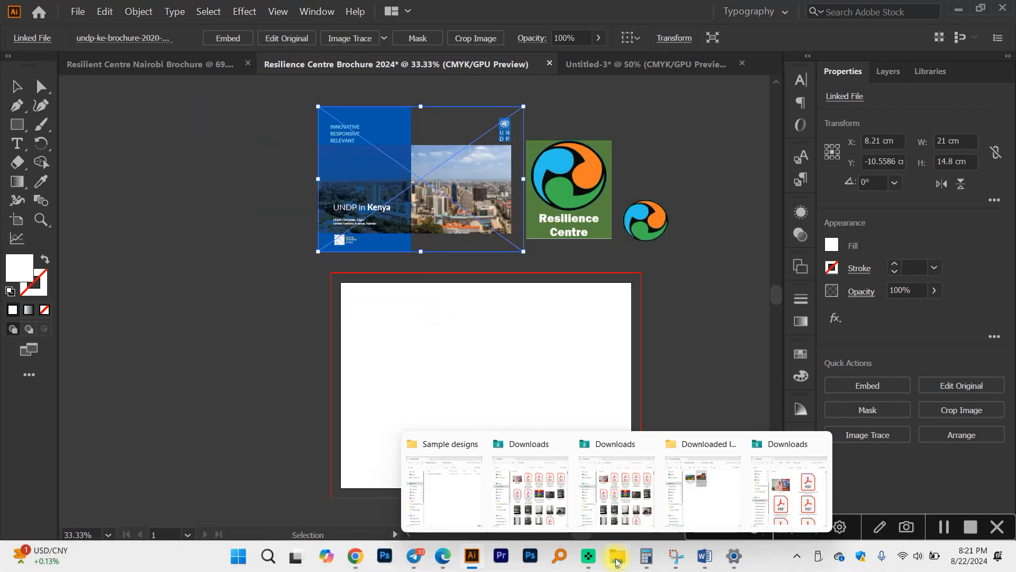
pyautogui.click(682, 501)
pyautogui.moveTo(289, 192); pyautogui.dragTo(599, 312)
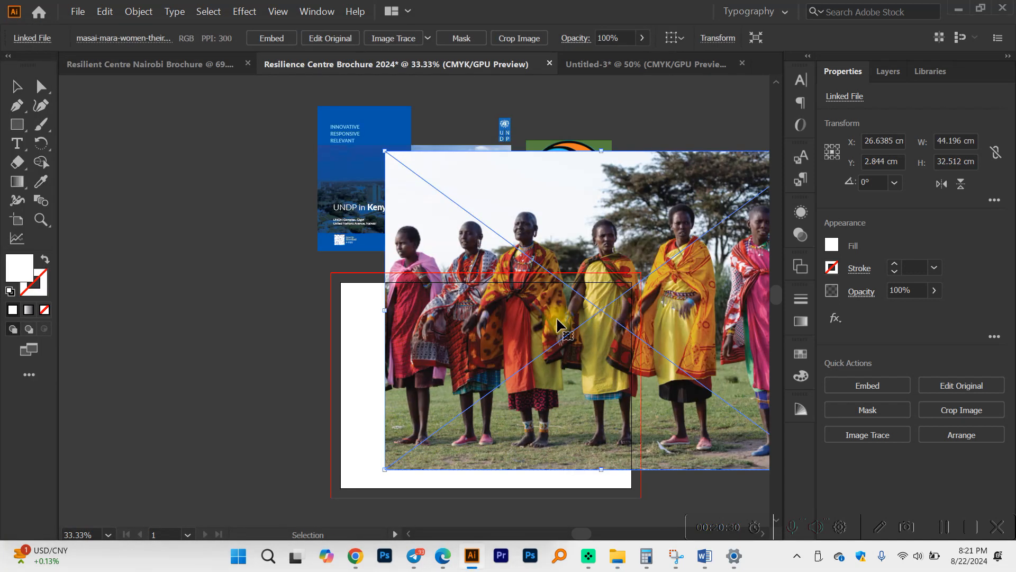
# Scale the Masai Mara photo to about 32.2 × 23.7 cm and position it over the artboard and its bleed.
pyautogui.hscroll(2, 556, 325)
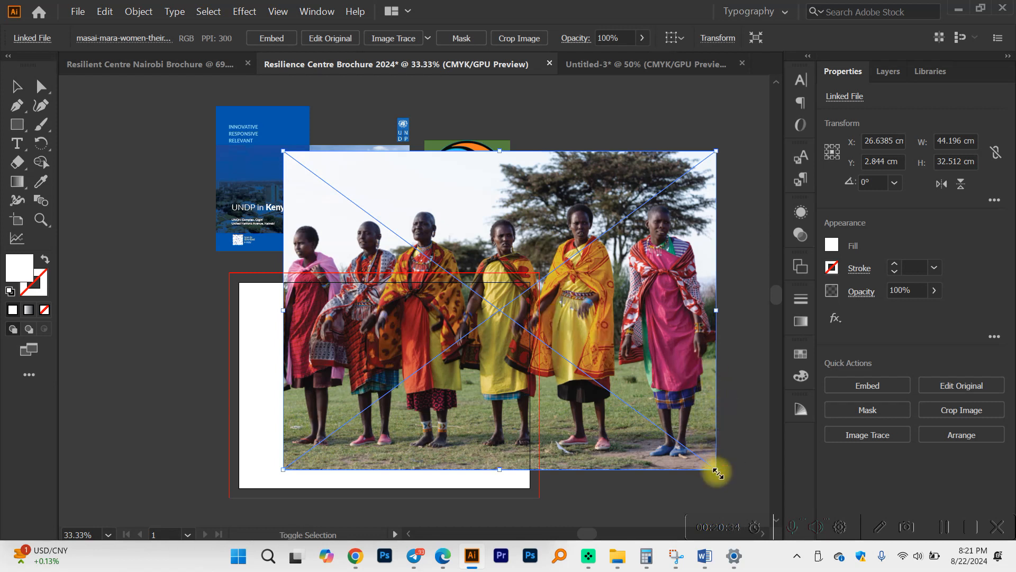
pyautogui.moveTo(717, 473); pyautogui.dragTo(500, 310)
pyautogui.scroll(1, 459, 280)
pyautogui.moveTo(445, 278); pyautogui.dragTo(404, 358)
pyautogui.moveTo(460, 440); pyautogui.dragTo(658, 472)
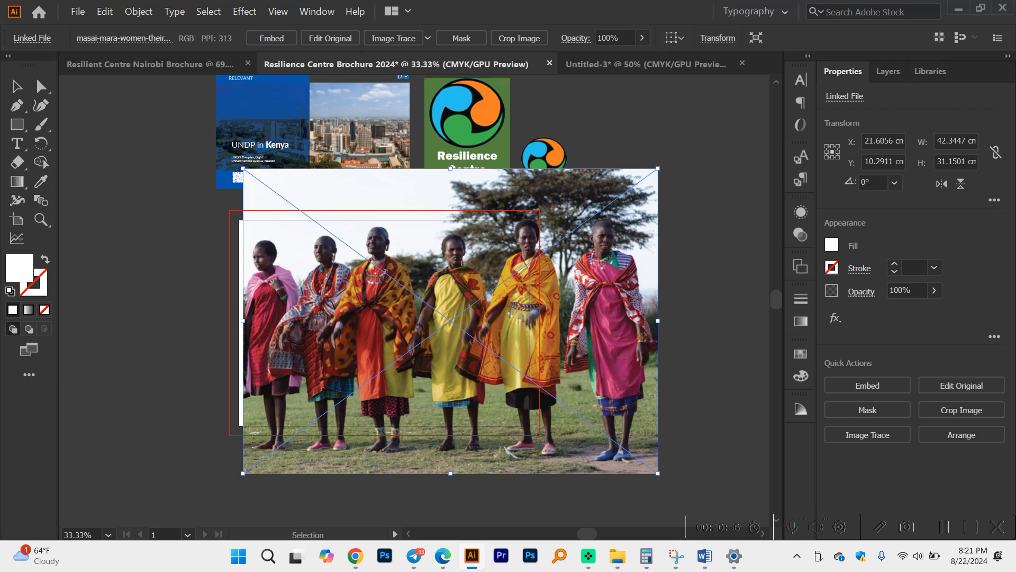
pyautogui.moveTo(655, 475); pyautogui.dragTo(567, 408)
pyautogui.scroll(1, 487, 299)
pyautogui.hscroll(-2, 508, 307)
pyautogui.moveTo(529, 315); pyautogui.dragTo(371, 289)
pyautogui.moveTo(527, 433); pyautogui.dragTo(650, 524)
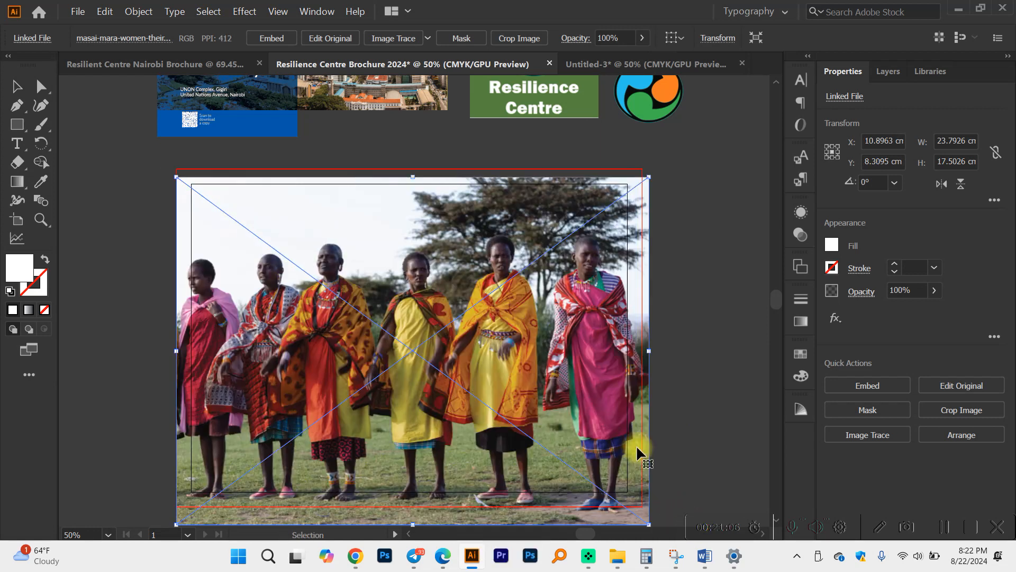
# Enlarge the photo to about 37.4 × 27.5 cm and shift it so it overlaps the bleed on every side.
pyautogui.scroll(-1, 633, 440)
pyautogui.scroll(-2, 632, 439)
pyautogui.moveTo(645, 433); pyautogui.dragTo(699, 476)
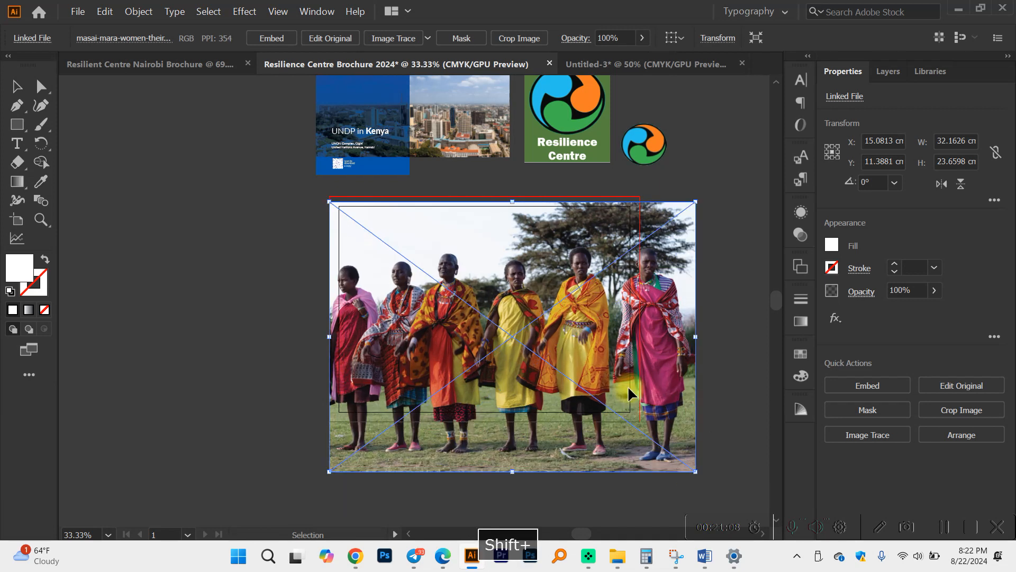
pyautogui.moveTo(628, 389); pyautogui.dragTo(610, 355)
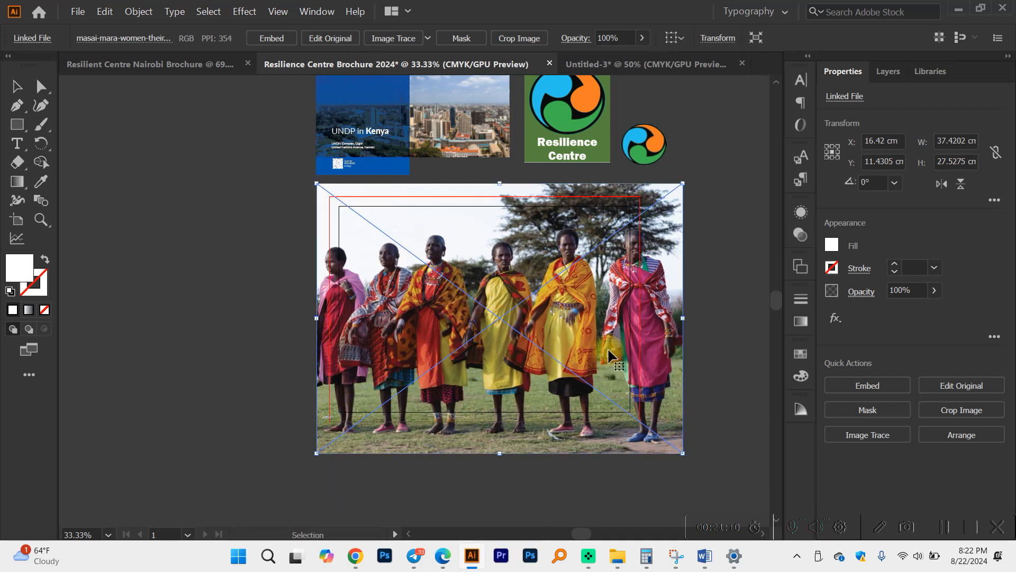
# Scale the photo down to about 34.5 × 25.4 cm, still covering the whole bleed area, and deselect it.
pyautogui.scroll(1, 593, 325)
pyautogui.scroll(1, 593, 328)
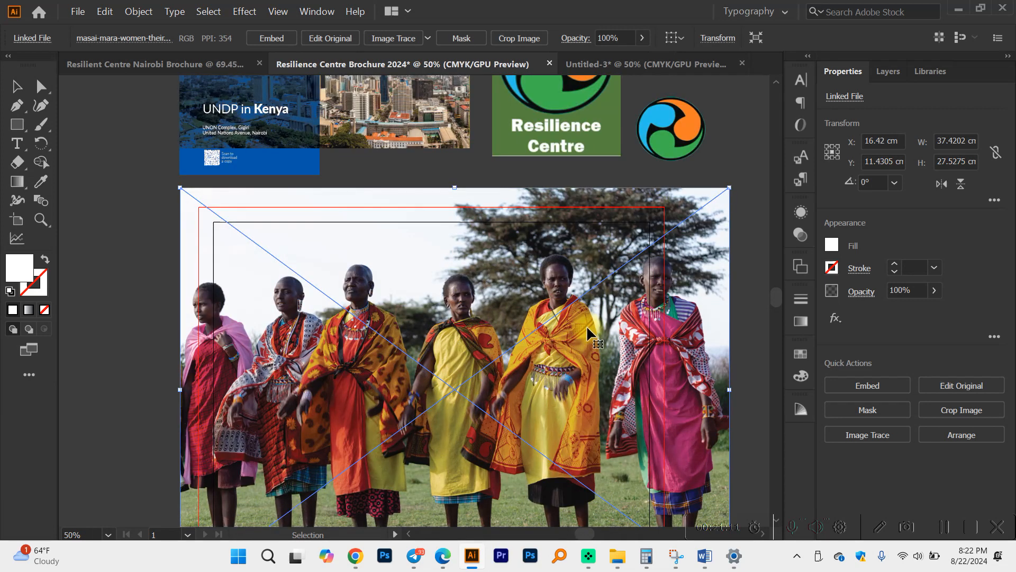
pyautogui.scroll(-1, 587, 325)
pyautogui.scroll(1, 587, 325)
pyautogui.scroll(-1, 587, 326)
pyautogui.scroll(1, 587, 328)
pyautogui.scroll(1, 426, 127)
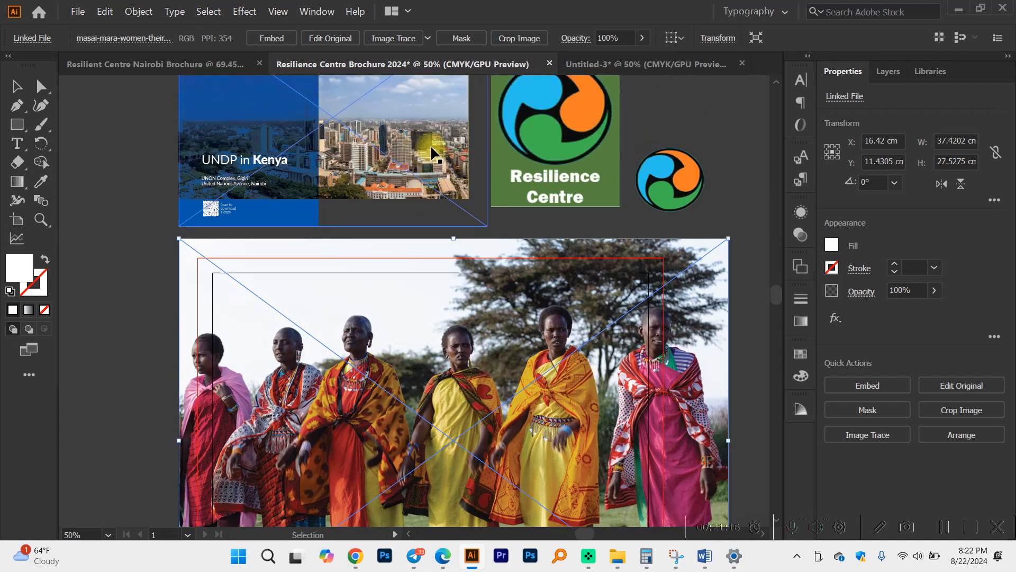
pyautogui.scroll(-4, 597, 351)
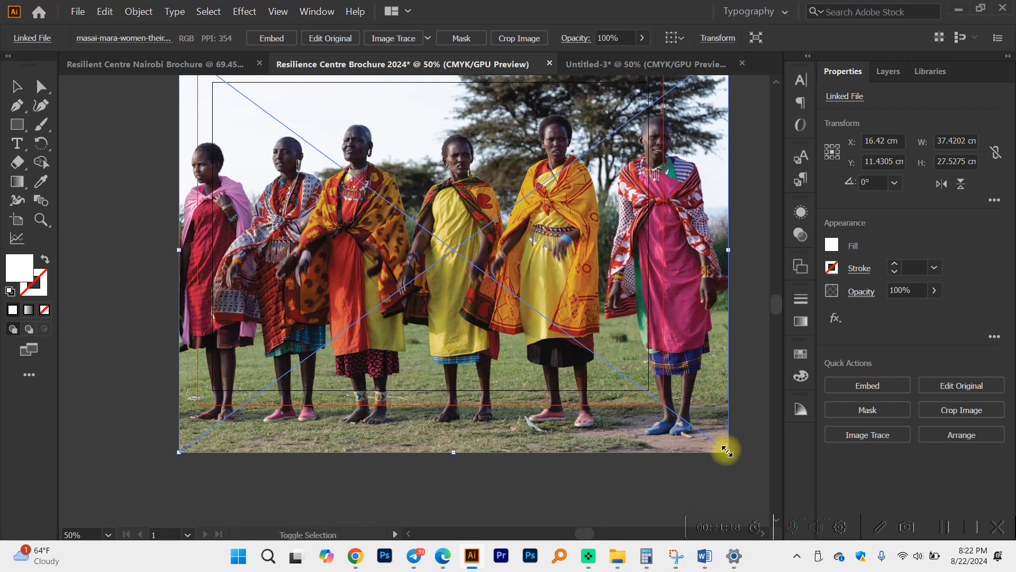
pyautogui.moveTo(729, 454); pyautogui.dragTo(686, 420)
pyautogui.click(449, 459)
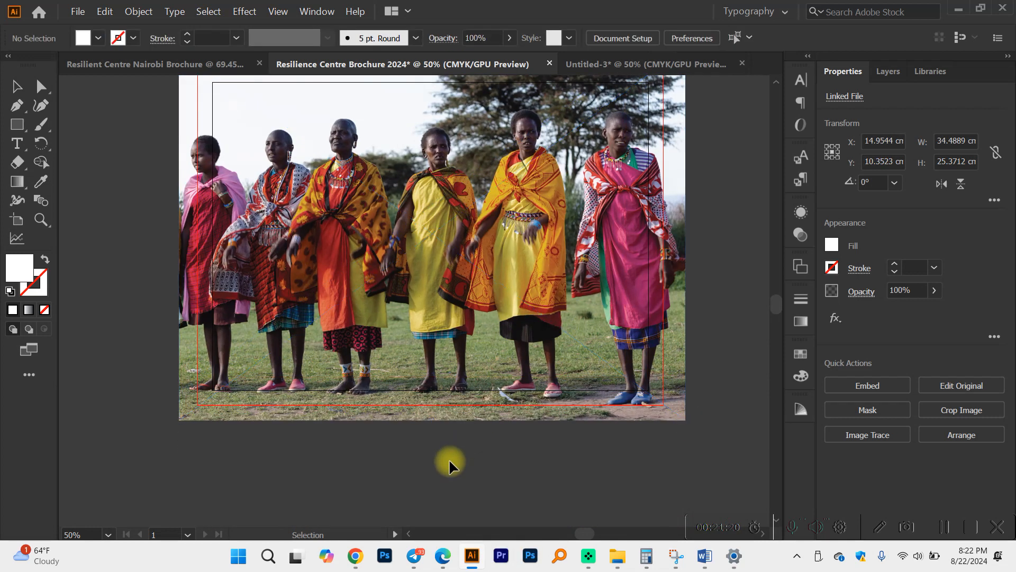
pyautogui.scroll(1, 456, 440)
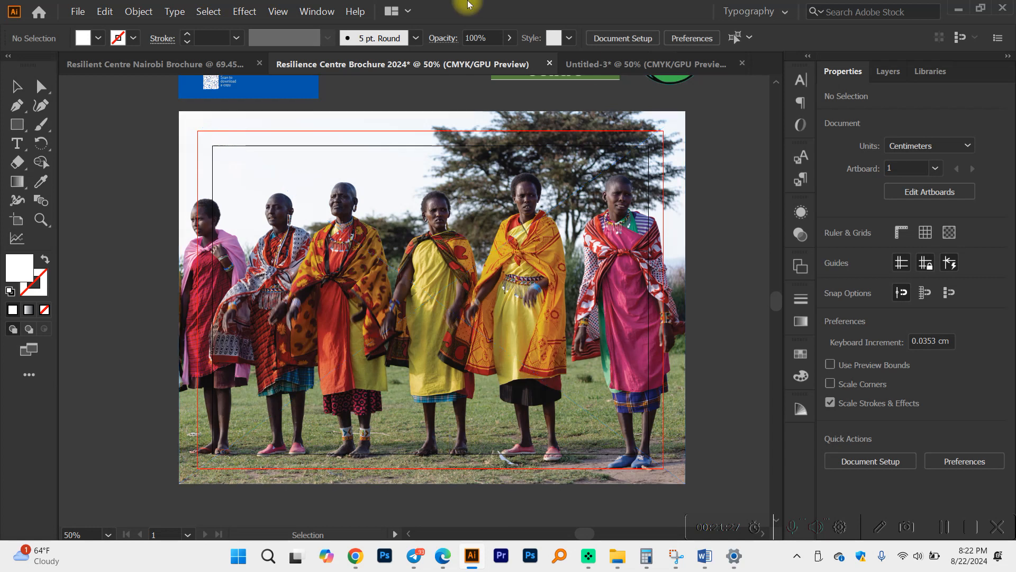
# Draw a white rectangle about 31.7 × 17.3 cm over the photo, spanning the full width between the bleed lines.
pyautogui.click(17, 127)
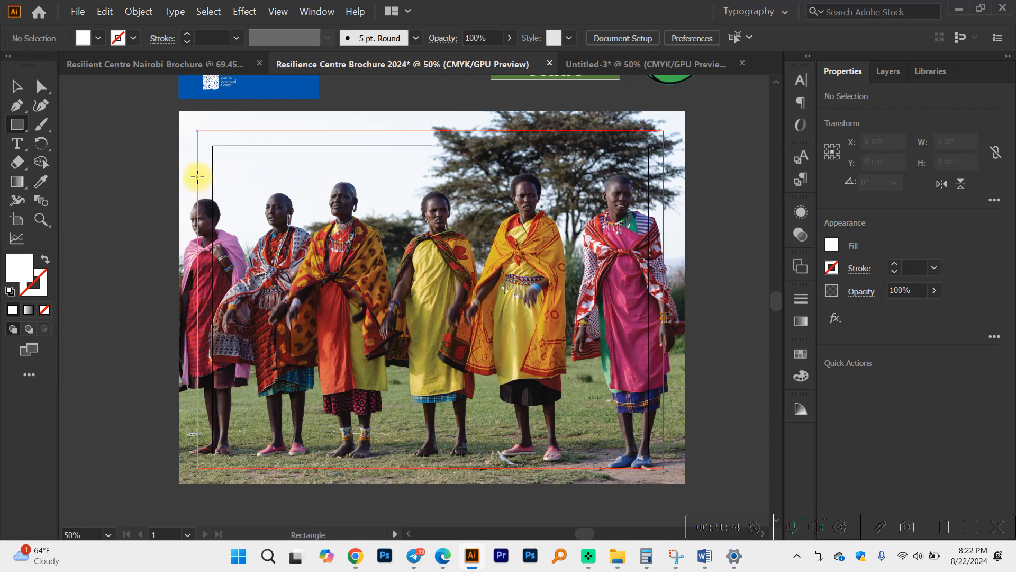
pyautogui.moveTo(197, 176); pyautogui.dragTo(663, 430)
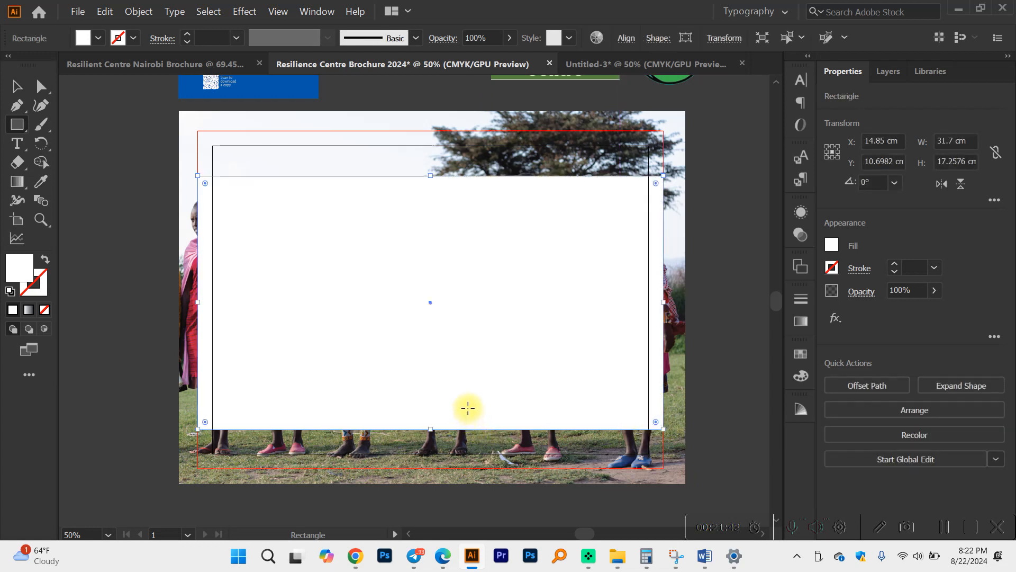
pyautogui.click(16, 87)
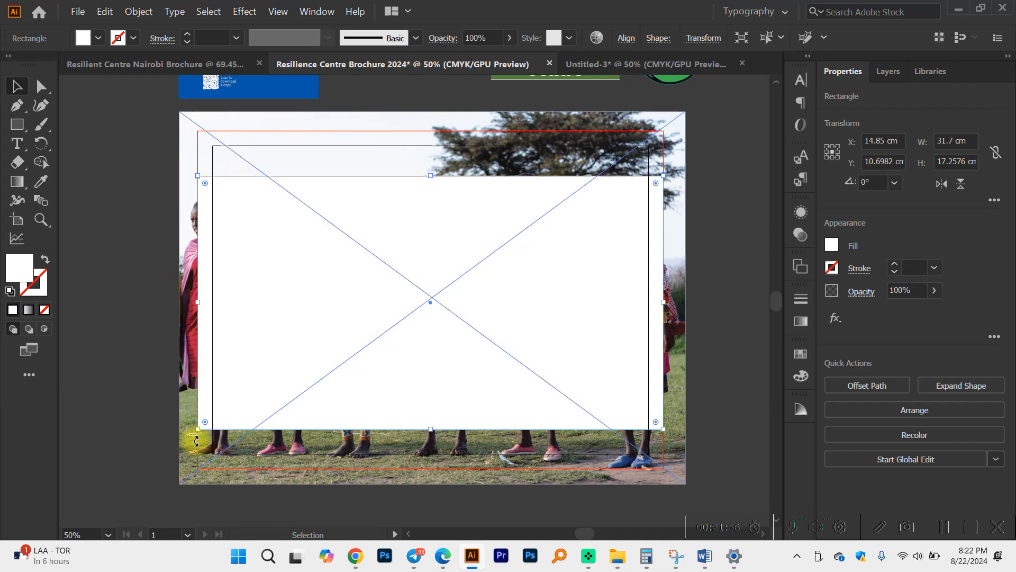
# Examine how the rectangle's lower corner and side edge line up with the bleed line.
pyautogui.scroll(6, 197, 441)
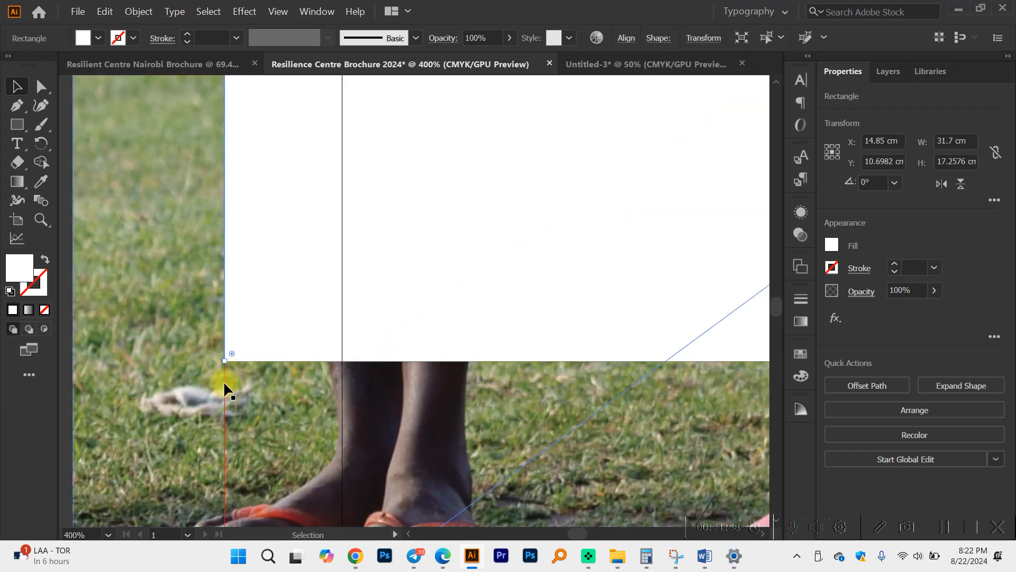
pyautogui.scroll(-3, 223, 382)
pyautogui.scroll(3, 274, 267)
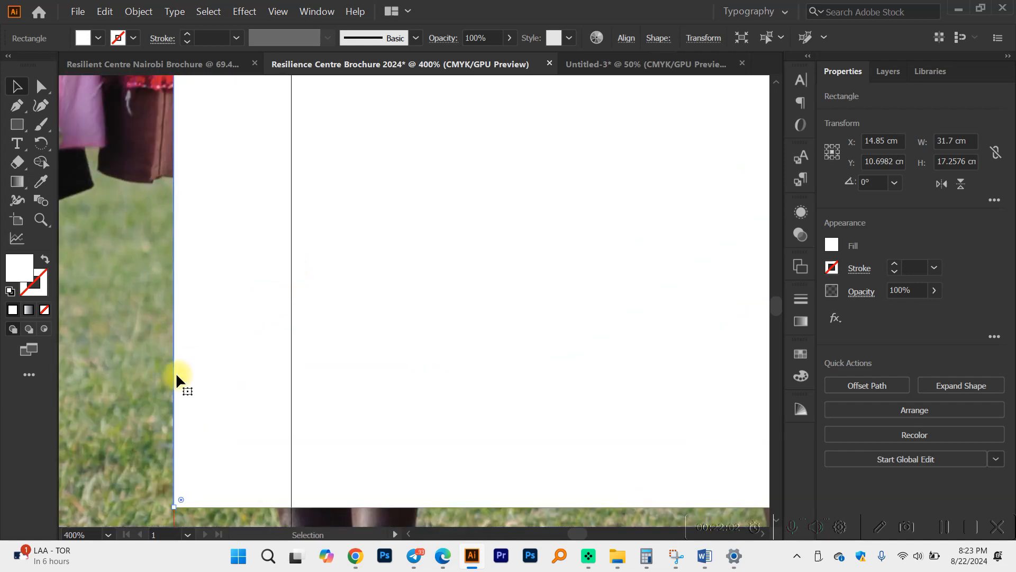
pyautogui.scroll(-1, 180, 392)
pyautogui.scroll(-1, 181, 393)
pyautogui.scroll(2, 235, 357)
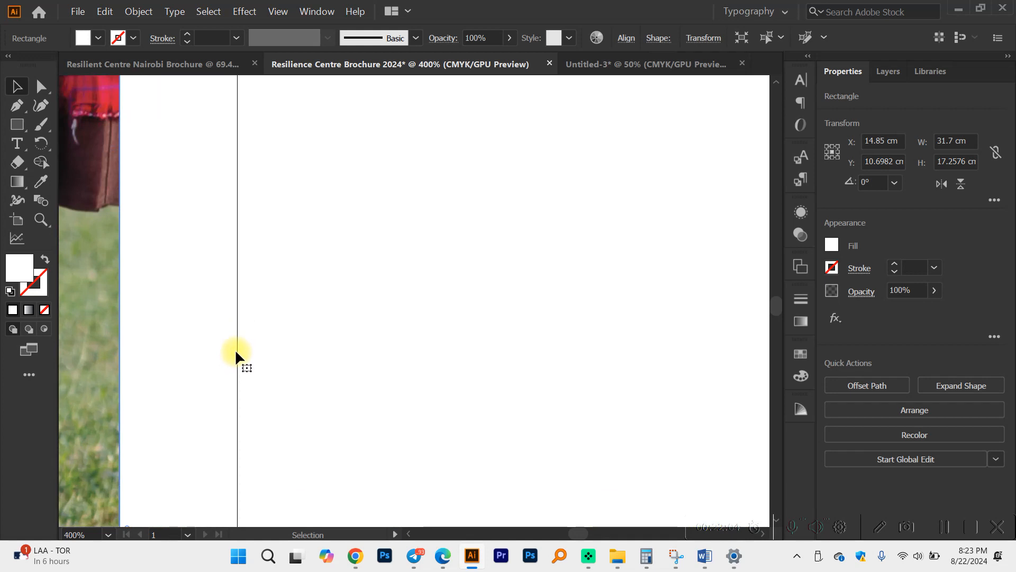
pyautogui.scroll(-5, 236, 353)
pyautogui.scroll(-6, 236, 355)
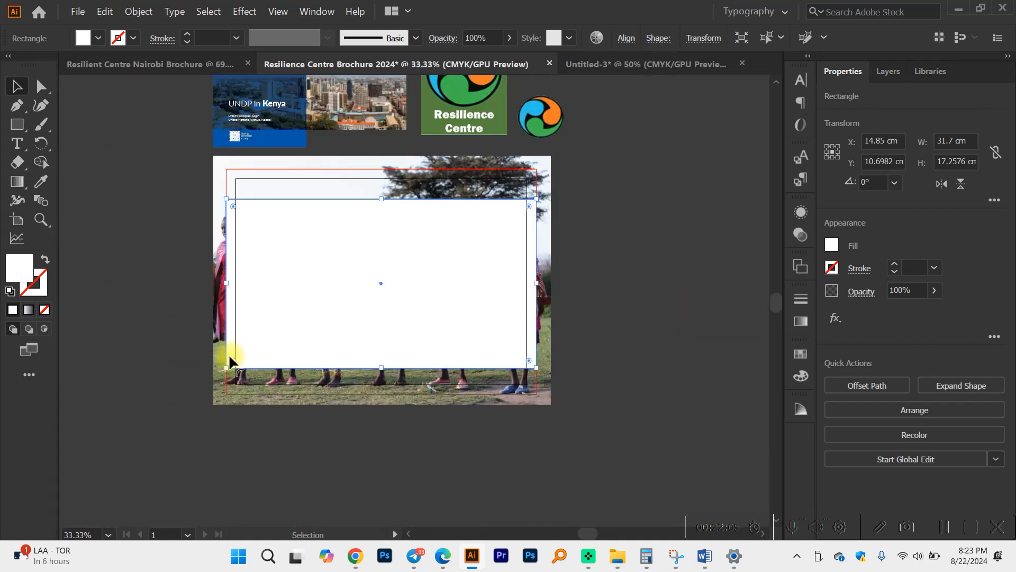
pyautogui.click(589, 361)
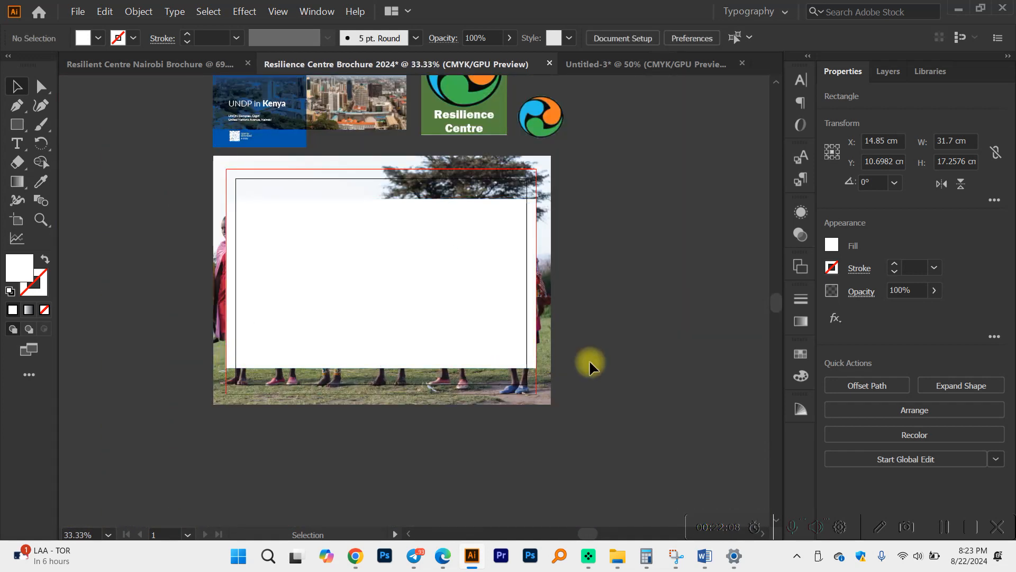
# Make a clipping mask from the white rectangle and the Masai Mara photo, and deselect the result.
pyautogui.scroll(2, 559, 249)
pyautogui.scroll(1, 561, 180)
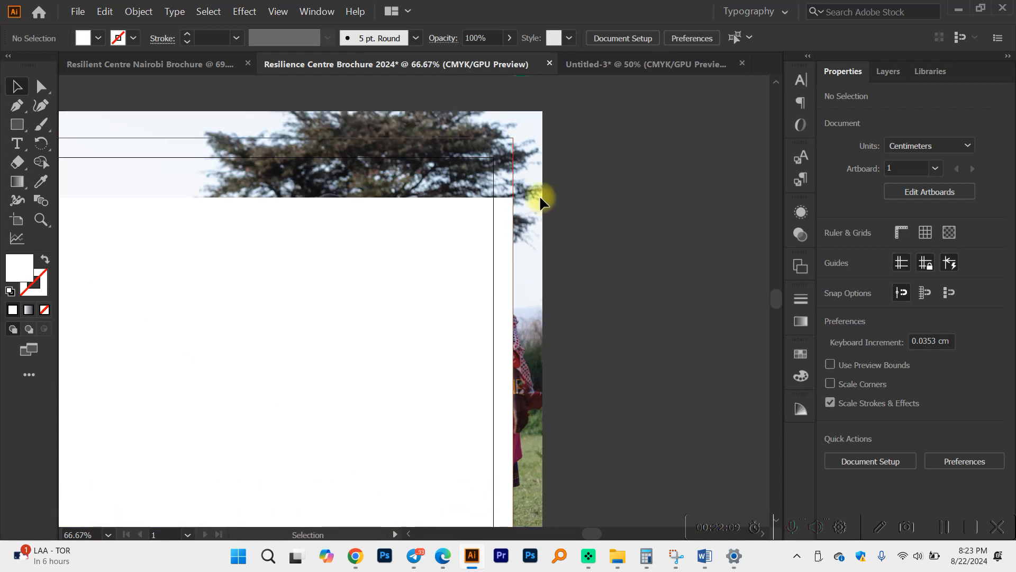
pyautogui.click(523, 161)
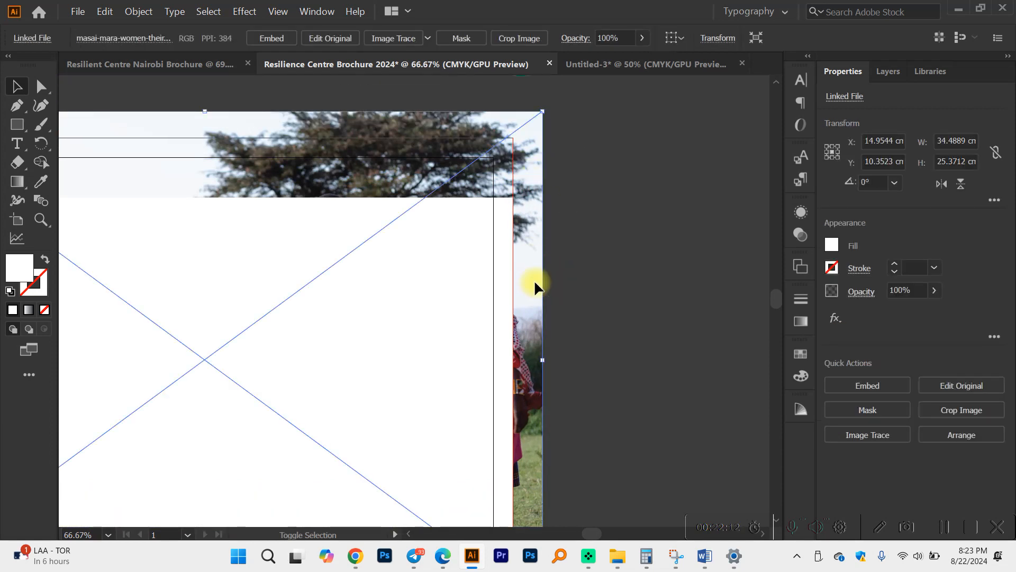
pyautogui.keyDown('shift'); pyautogui.click(461, 268); pyautogui.keyUp('shift')
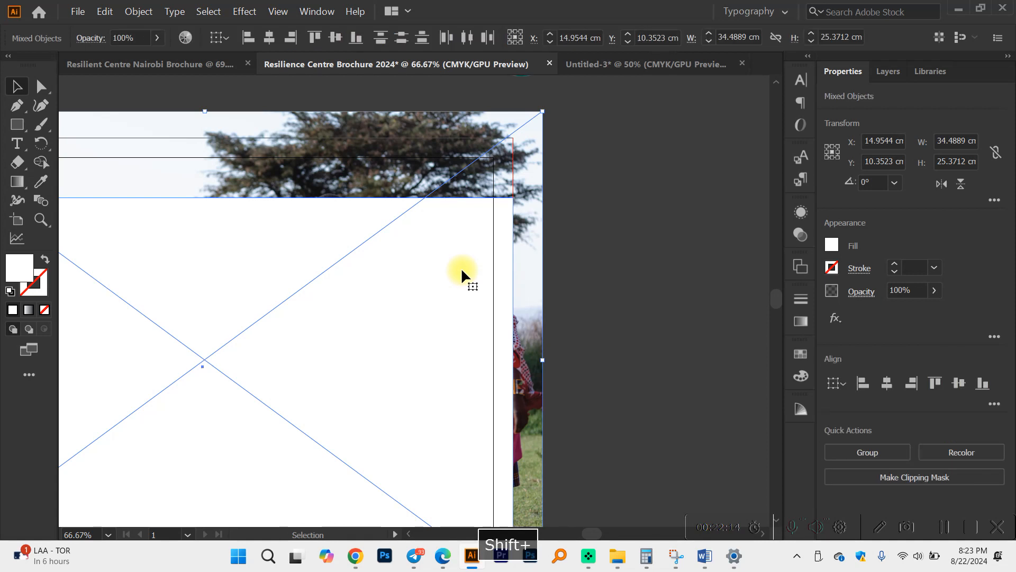
pyautogui.rightClick(466, 289)
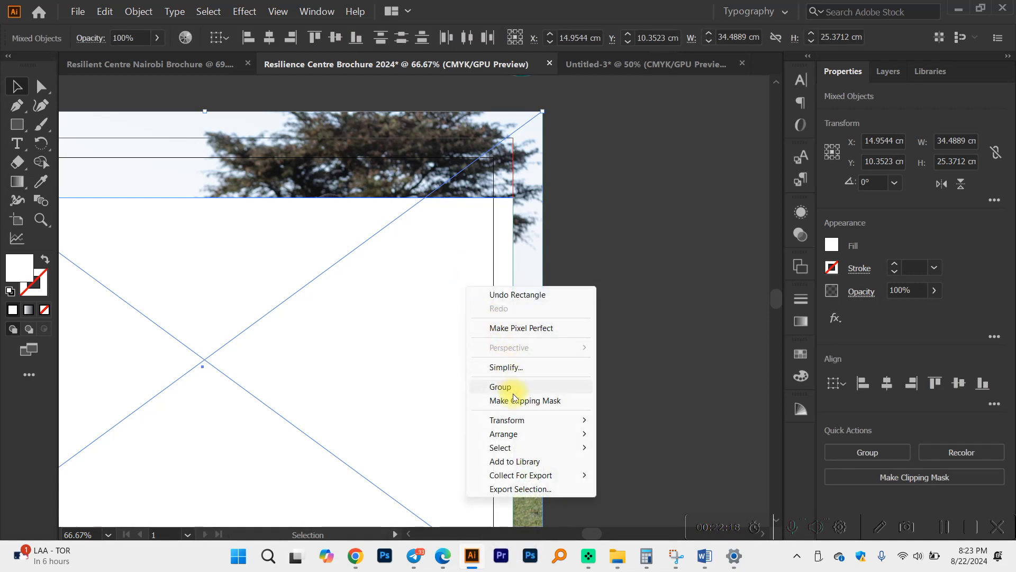
pyautogui.click(516, 400)
pyautogui.hotkey('ctrl', '-')
pyautogui.press('v')
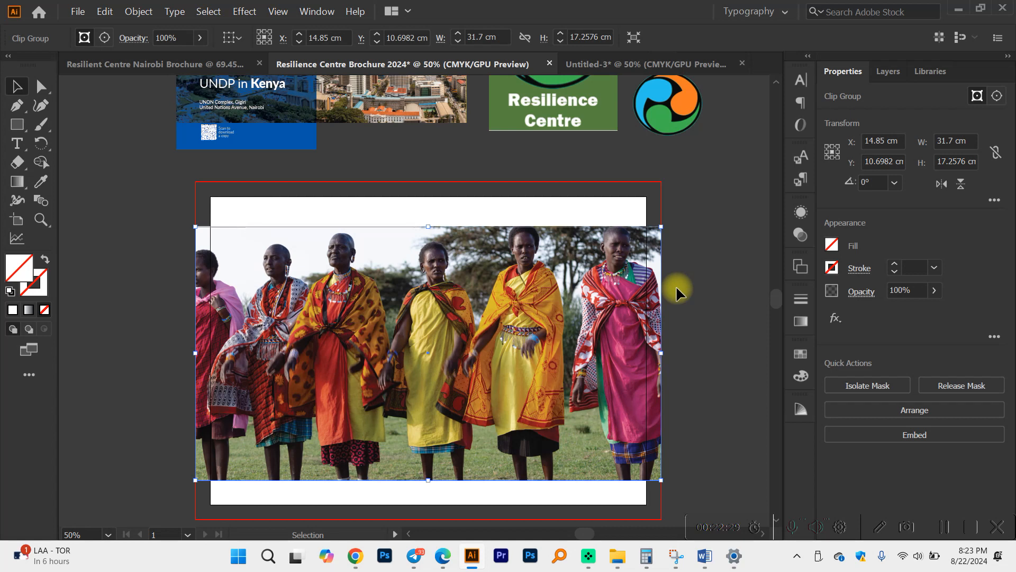
pyautogui.click(681, 289)
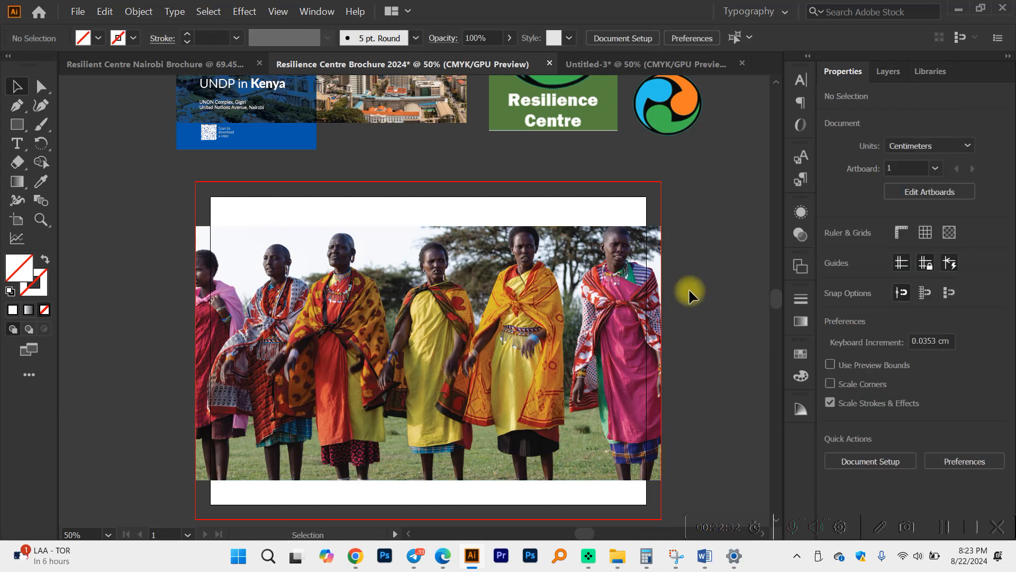
# Isolate the clip group and scale the photo inside it to about 33.1 × 24.3 cm.
pyautogui.click(608, 286)
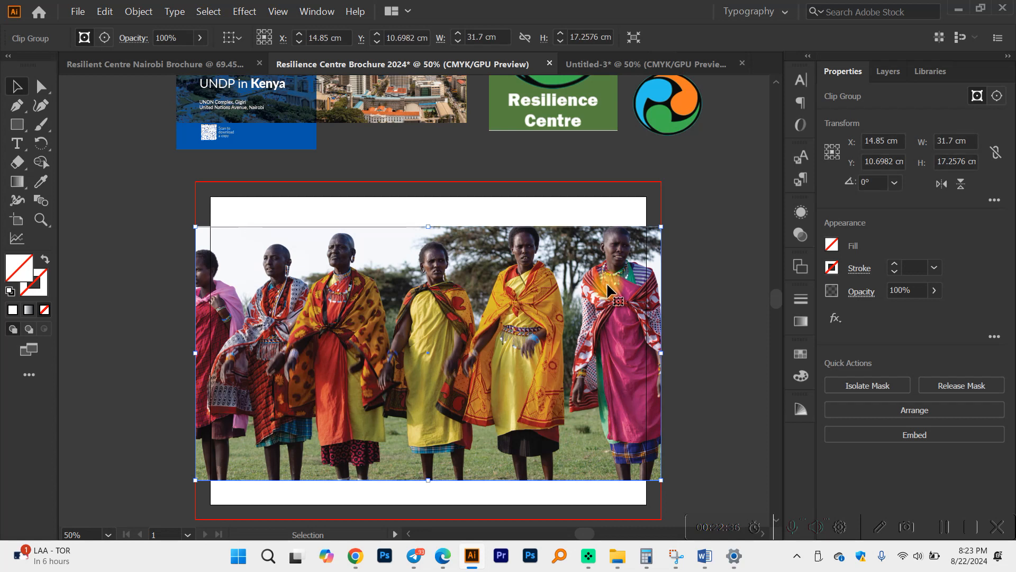
pyautogui.doubleClick(542, 283)
pyautogui.scroll(-1, 543, 280)
pyautogui.click(643, 359)
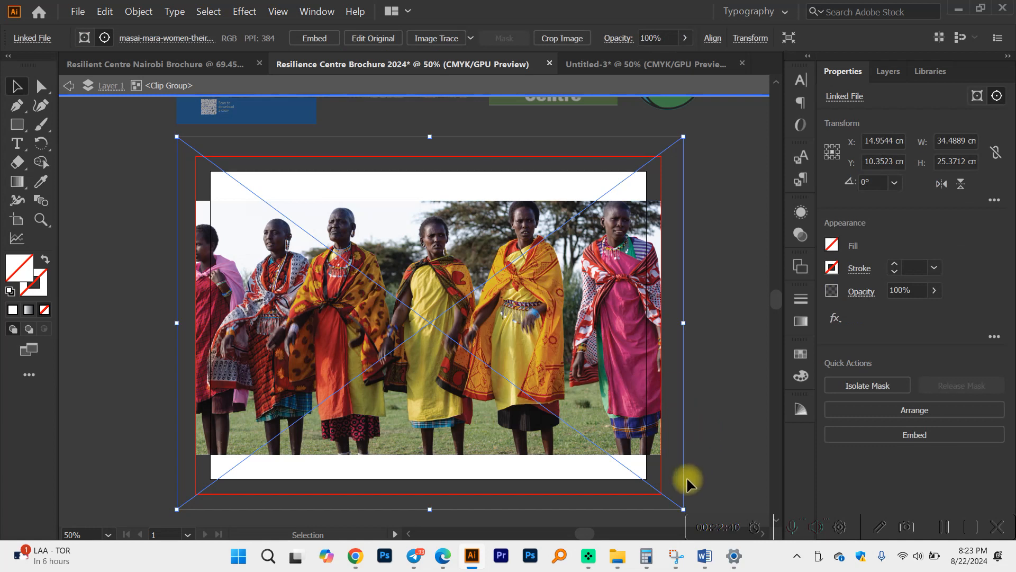
pyautogui.moveTo(682, 508); pyautogui.dragTo(668, 492)
pyautogui.hotkey('ctrl', '+')
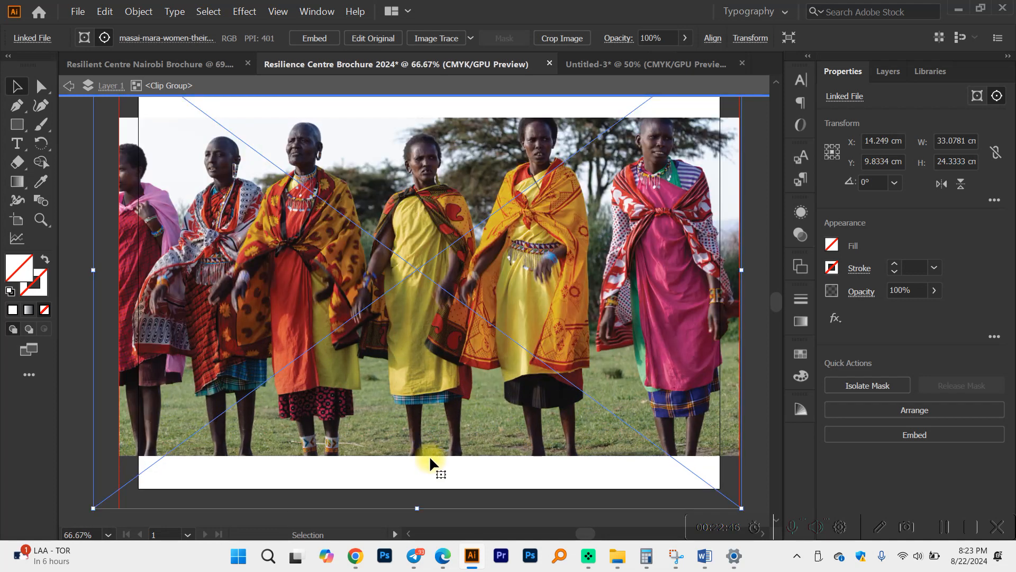
# Raise the clipping rectangle's bottom edge to a height of about 14.5 cm and lower its top edge slightly.
pyautogui.scroll(3, 418, 460)
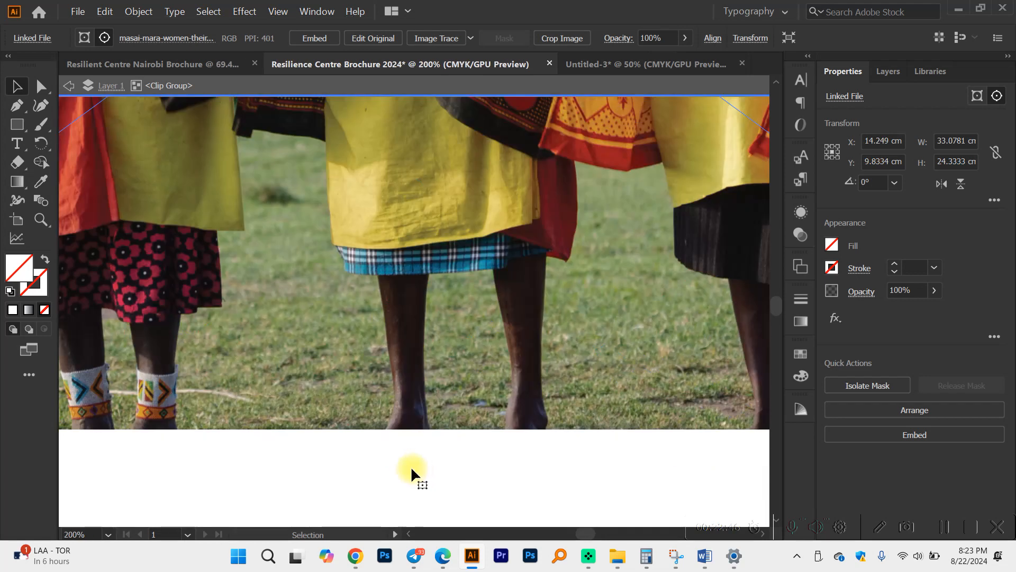
pyautogui.click(396, 430)
pyautogui.scroll(-3, 396, 431)
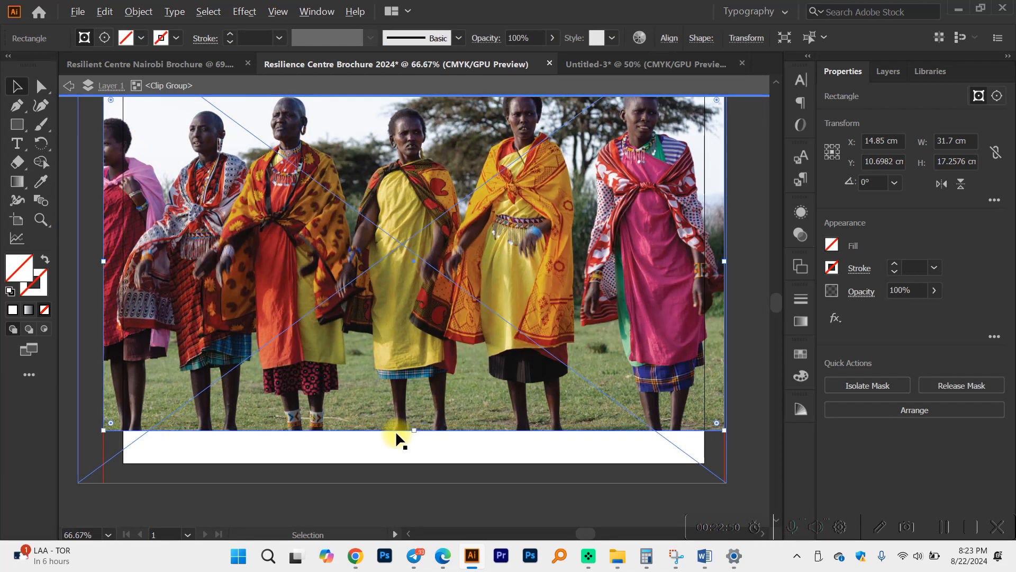
pyautogui.moveTo(416, 434); pyautogui.dragTo(418, 378)
pyautogui.scroll(2, 418, 379)
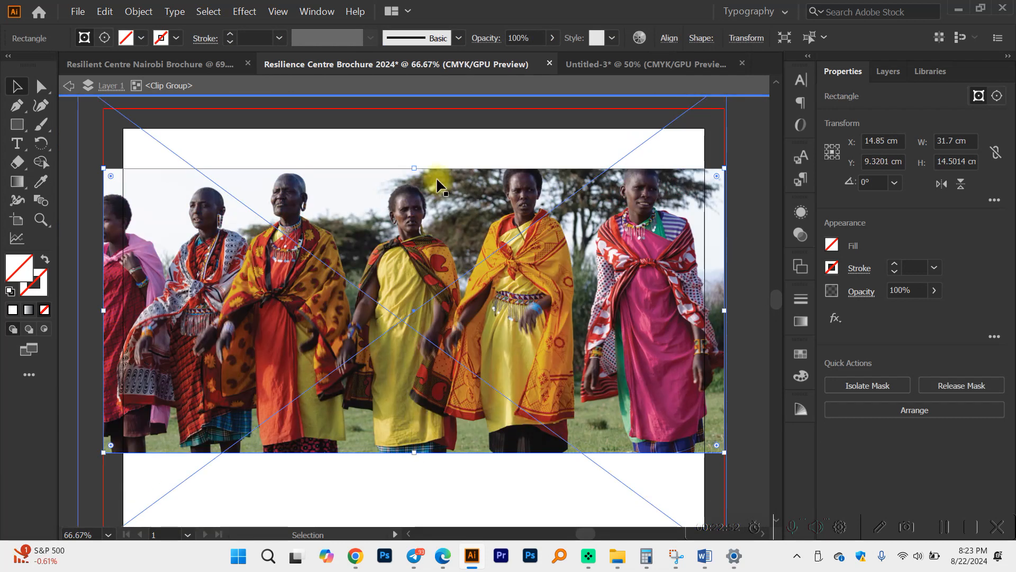
pyautogui.moveTo(418, 169); pyautogui.dragTo(419, 196)
# Move the photo down inside the mask, extend the mask's bottom edge to about 15 cm height, and exit isolation.
pyautogui.scroll(-1, 423, 207)
pyautogui.moveTo(432, 247); pyautogui.dragTo(432, 271)
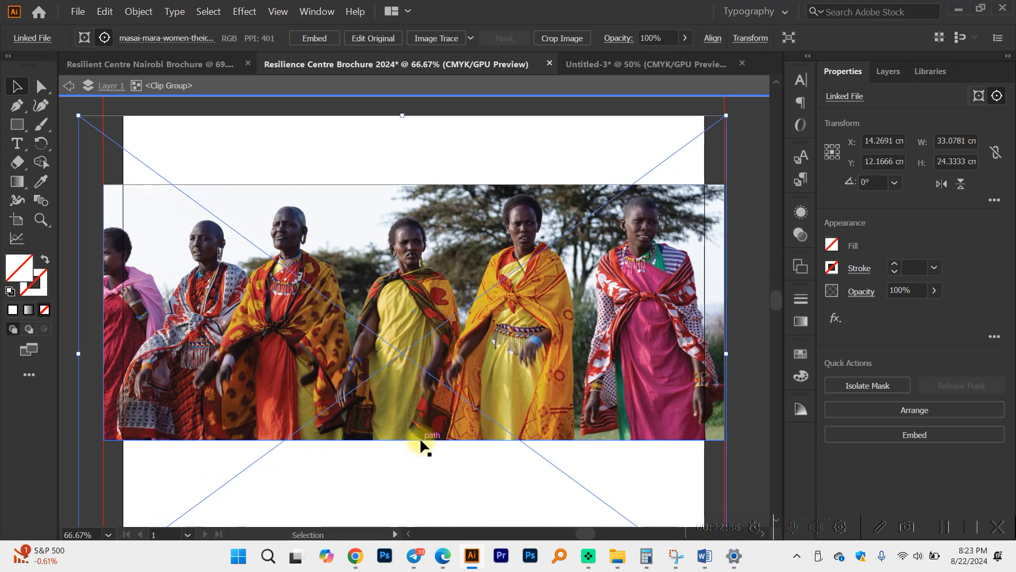
pyautogui.click(379, 442)
pyautogui.moveTo(413, 441); pyautogui.dragTo(414, 476)
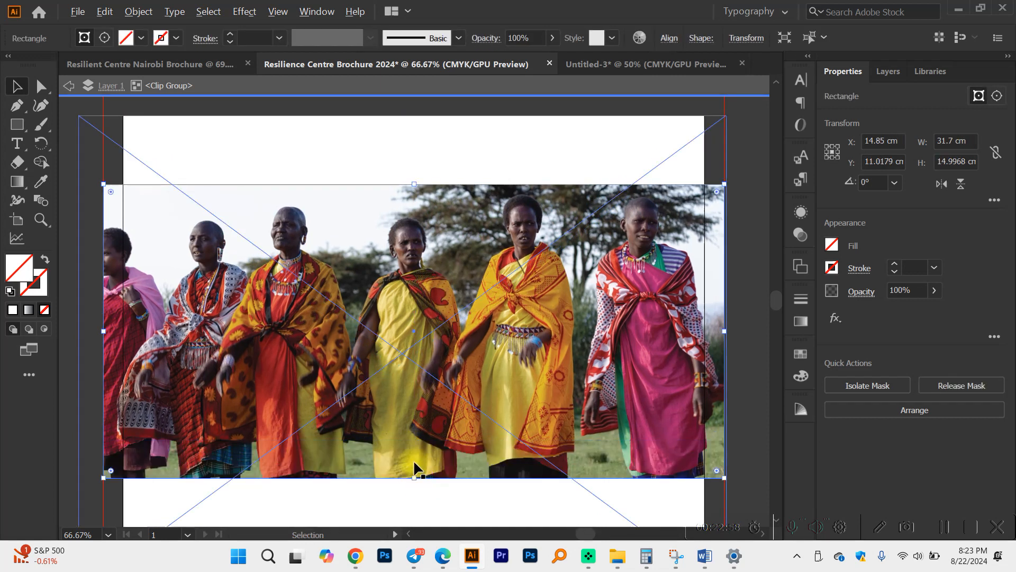
pyautogui.hotkey('ctrl', '-')
pyautogui.hotkey('ctrl', '-')
pyautogui.doubleClick(634, 309)
pyautogui.scroll(1, 633, 309)
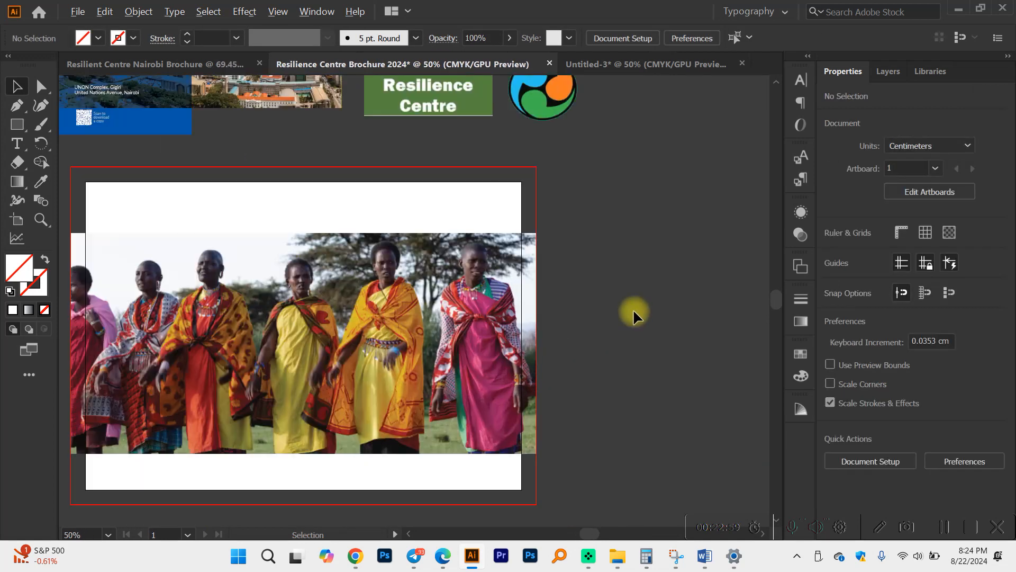
# Draw a rectangle about 31.7 × 22.6 cm over the artboard from the upper-left bleed corner, spanning the full bleed width.
pyautogui.hscroll(-3, 631, 310)
pyautogui.hscroll(-3, 631, 310)
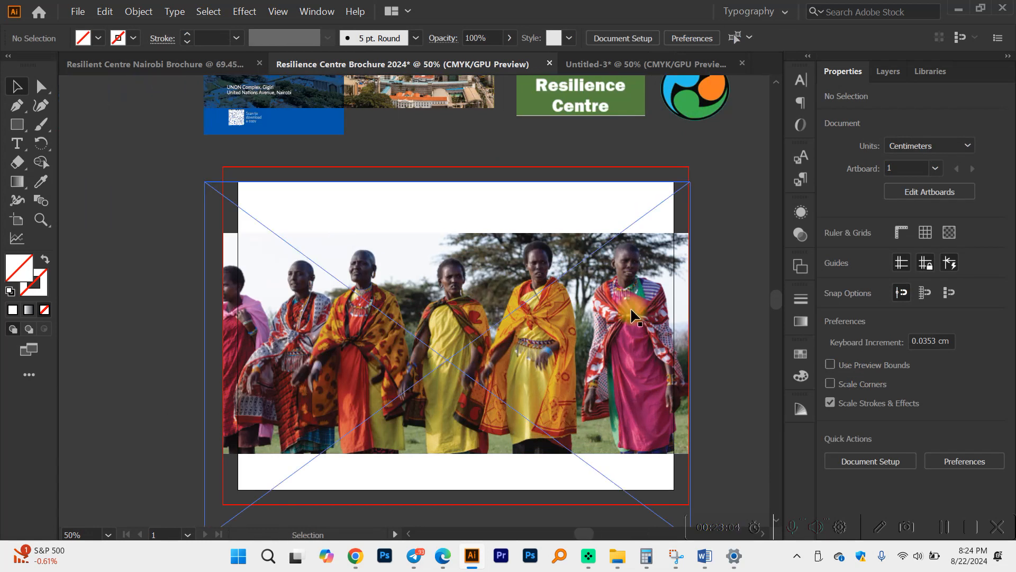
pyautogui.scroll(5, 523, 220)
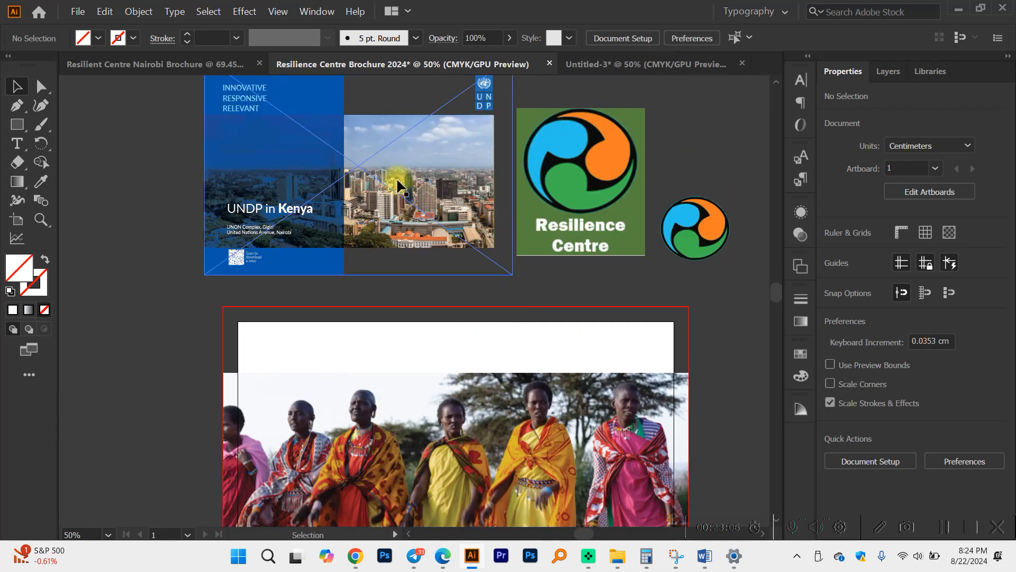
pyautogui.scroll(1, 402, 191)
pyautogui.keyDown('alt'); pyautogui.scroll(-1, 437, 200); pyautogui.keyUp('alt')
pyautogui.scroll(-3, 693, 333)
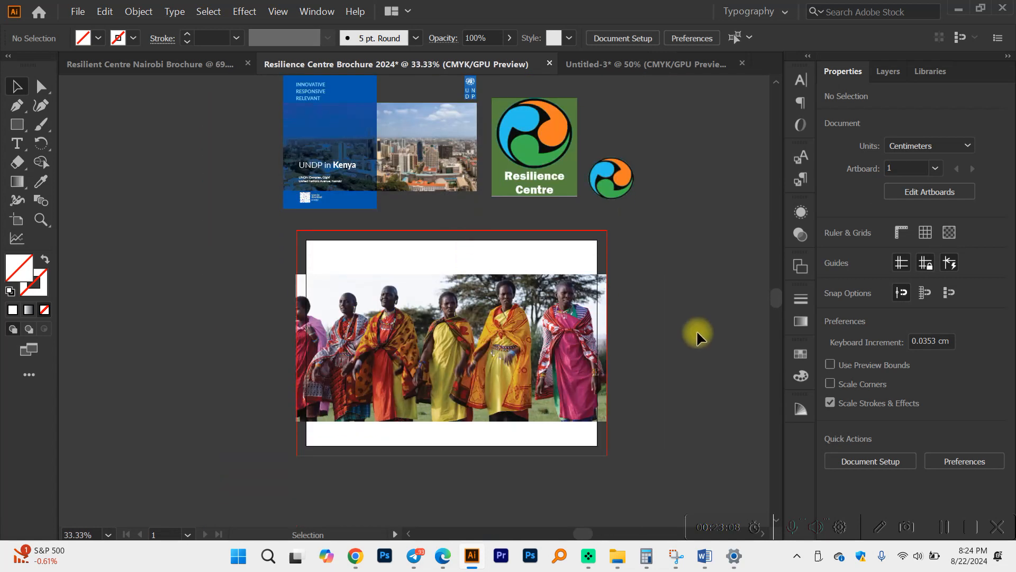
pyautogui.keyDown('alt'); pyautogui.scroll(1, 684, 315); pyautogui.keyUp('alt')
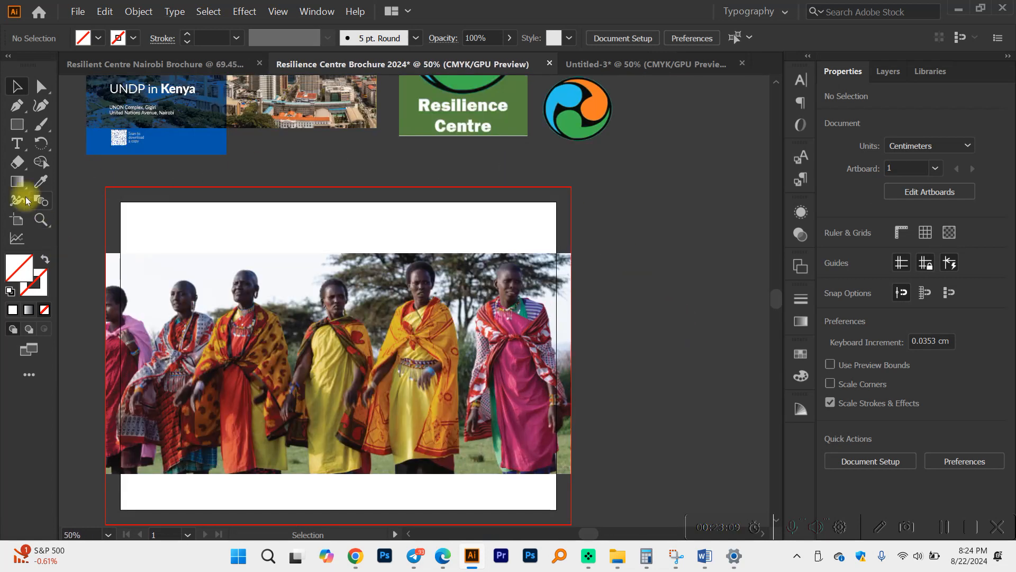
pyautogui.click(17, 125)
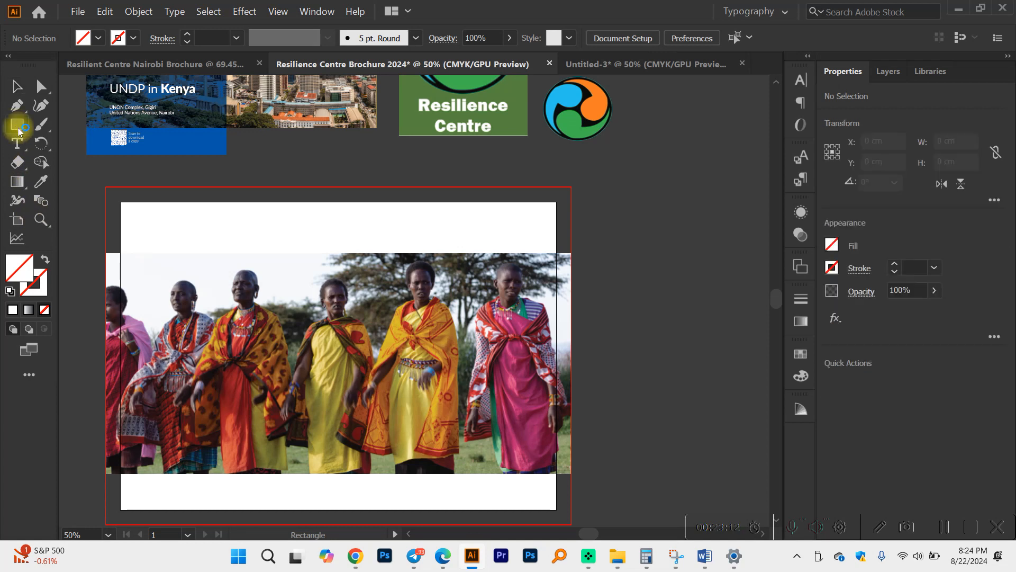
pyautogui.scroll(-1, 127, 204)
pyautogui.hscroll(-3, 127, 205)
pyautogui.scroll(-4, 132, 201)
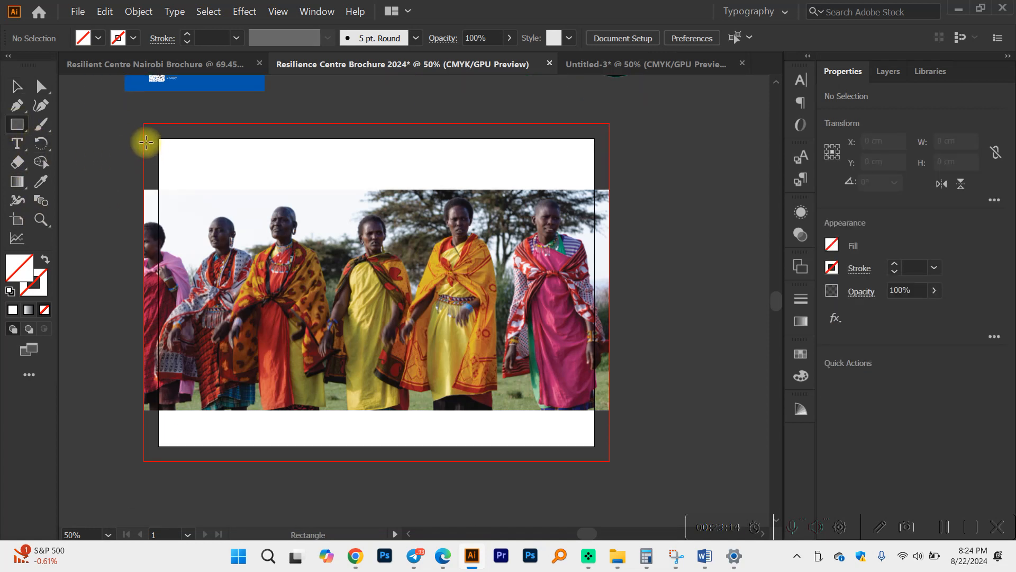
pyautogui.moveTo(144, 124); pyautogui.dragTo(610, 455)
pyautogui.press('v')
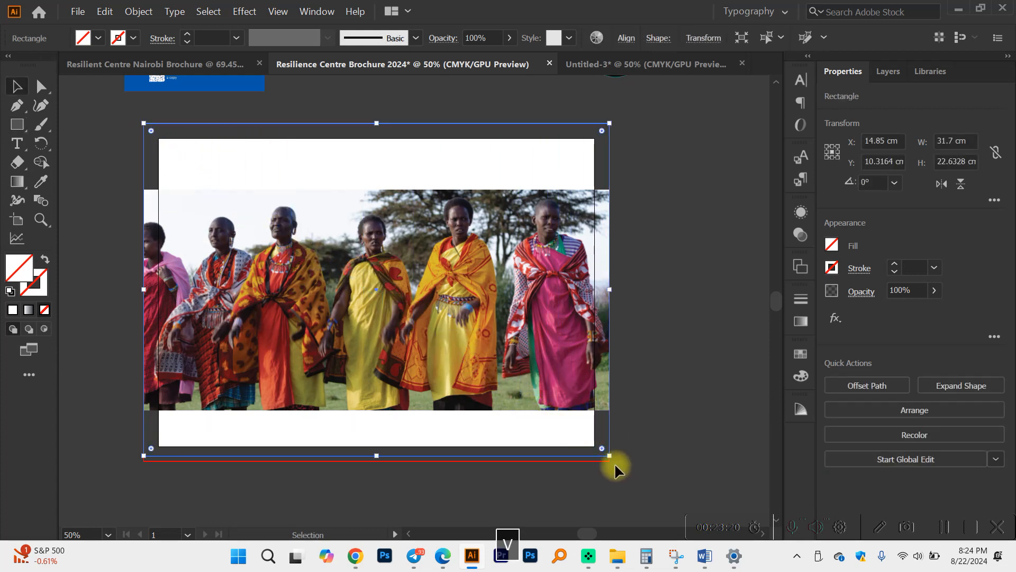
# Extend the new rectangle's bottom edge to the bleed line for a height of 23 cm.
pyautogui.scroll(4, 613, 463)
pyautogui.moveTo(600, 433)
pyautogui.mouseDown()
pyautogui.moveTo(602, 456)
pyautogui.moveTo(597, 447)
pyautogui.mouseUp()
pyautogui.scroll(-7, 597, 447)
pyautogui.scroll(1, 594, 440)
pyautogui.scroll(-1, 659, 395)
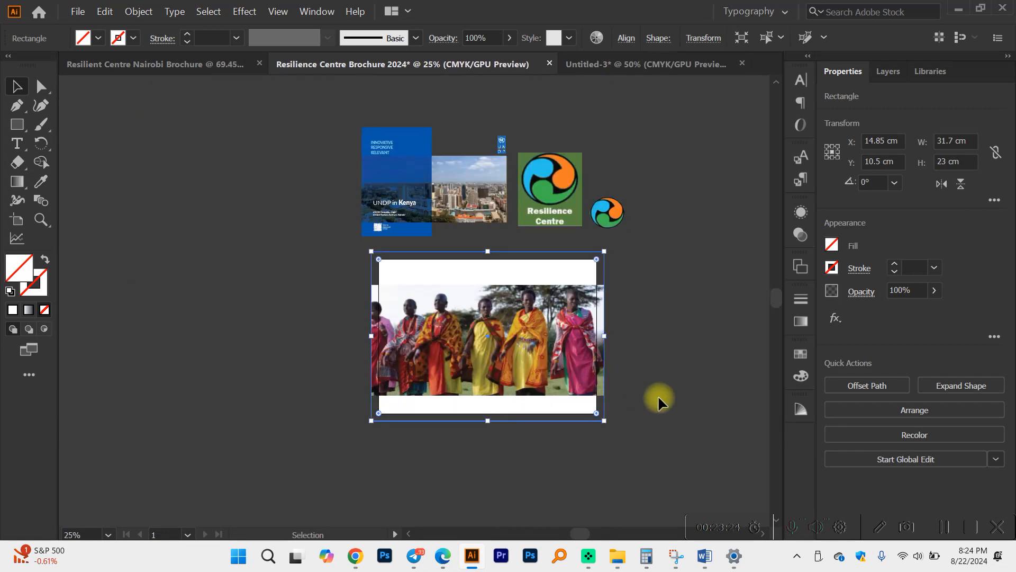
# Fill the bleed-sized rectangle with white and deselect it.
pyautogui.scroll(2, 658, 395)
pyautogui.click(831, 245)
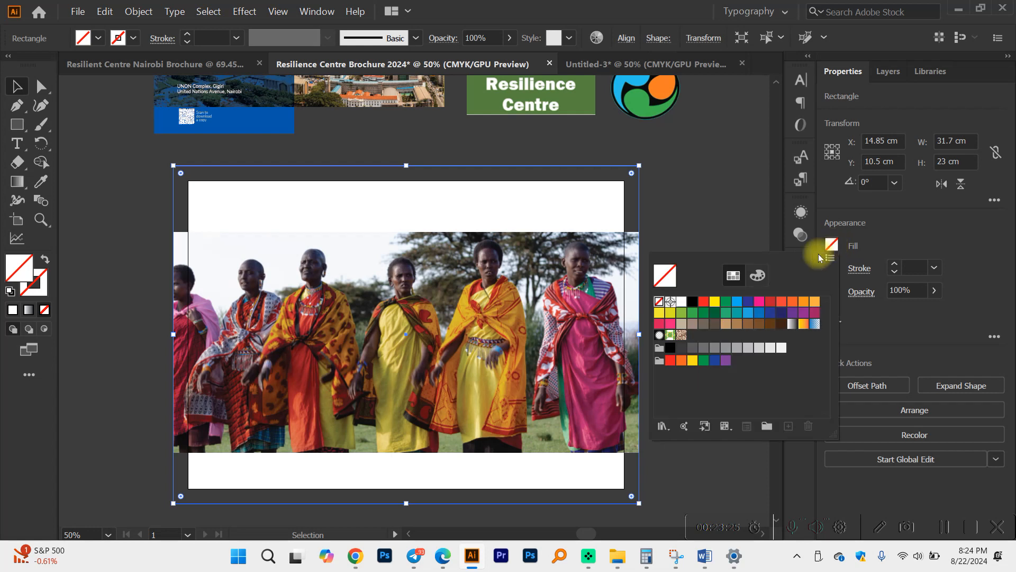
pyautogui.click(681, 301)
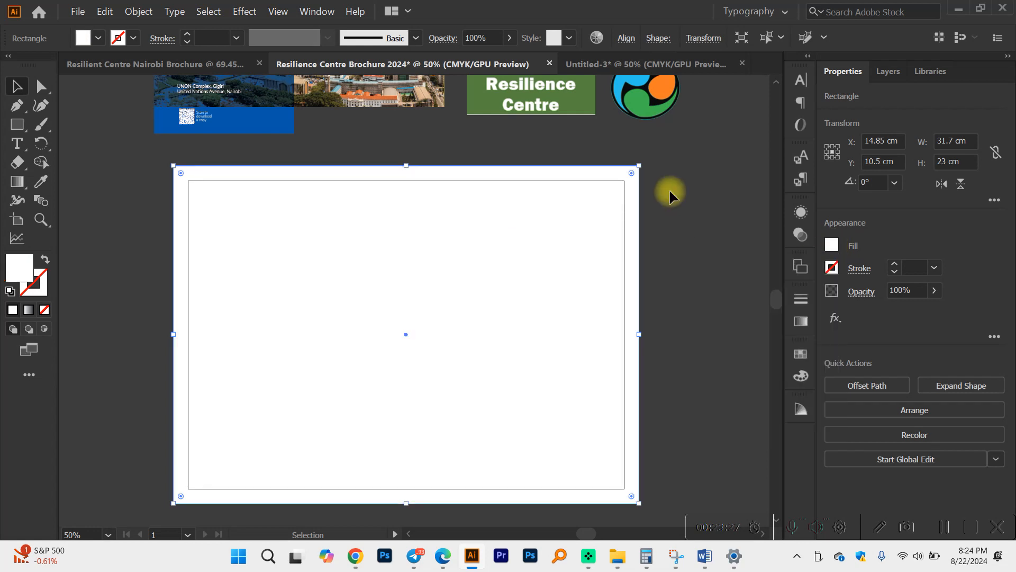
pyautogui.click(669, 189)
pyautogui.hscroll(2, 667, 201)
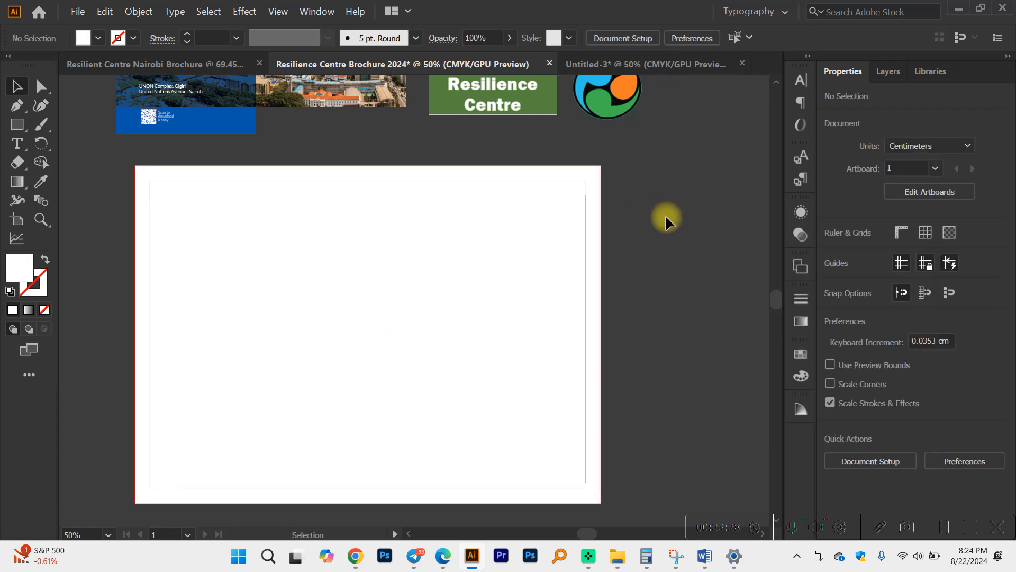
# Send the white bleed-sized rectangle to the back, behind the Masai Mara photo, and deselect it.
pyautogui.click(509, 240)
pyautogui.rightClick(510, 240)
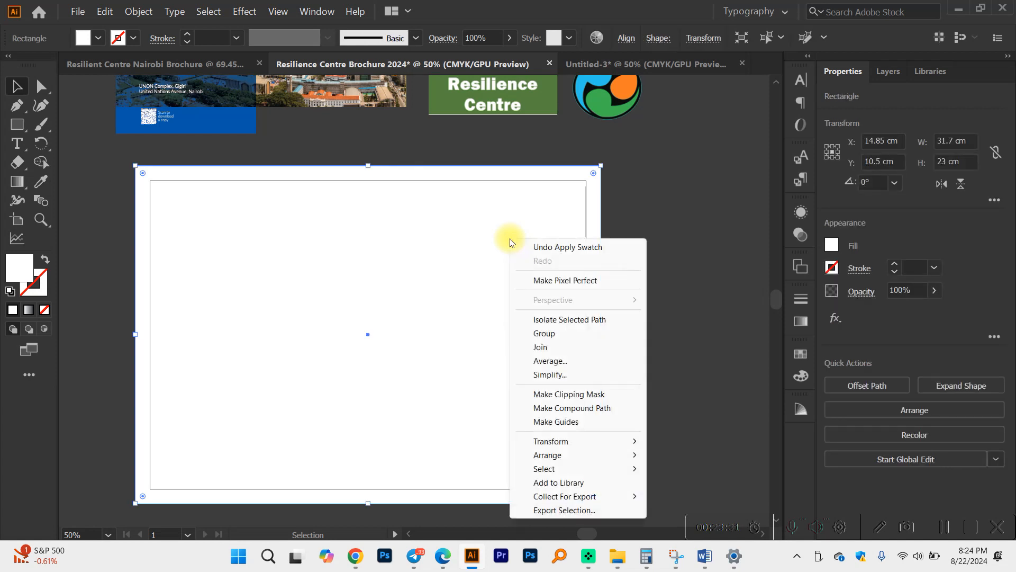
pyautogui.moveTo(587, 456)
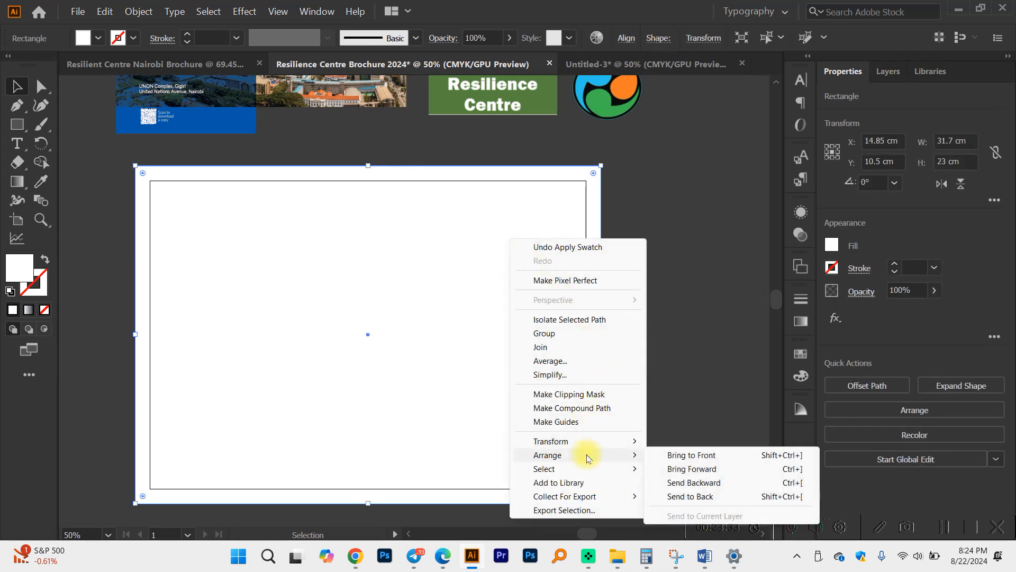
pyautogui.click(706, 227)
pyautogui.click(559, 236)
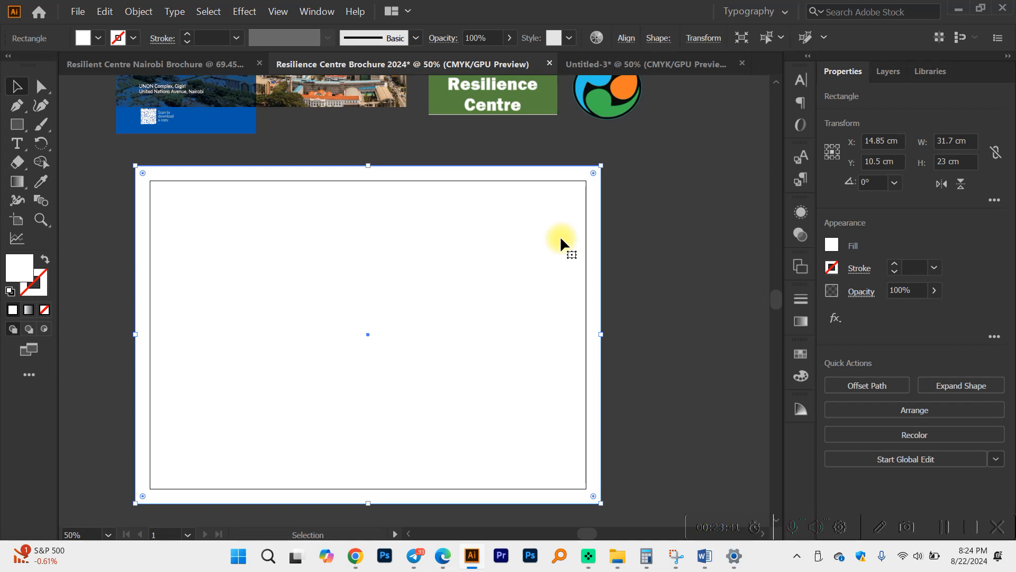
pyautogui.rightClick(526, 240)
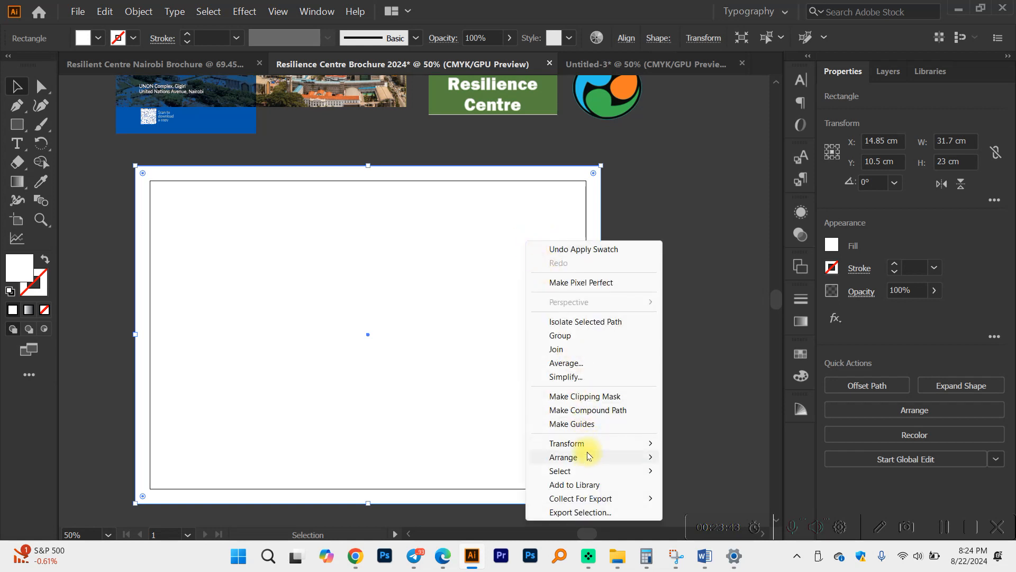
pyautogui.moveTo(589, 456)
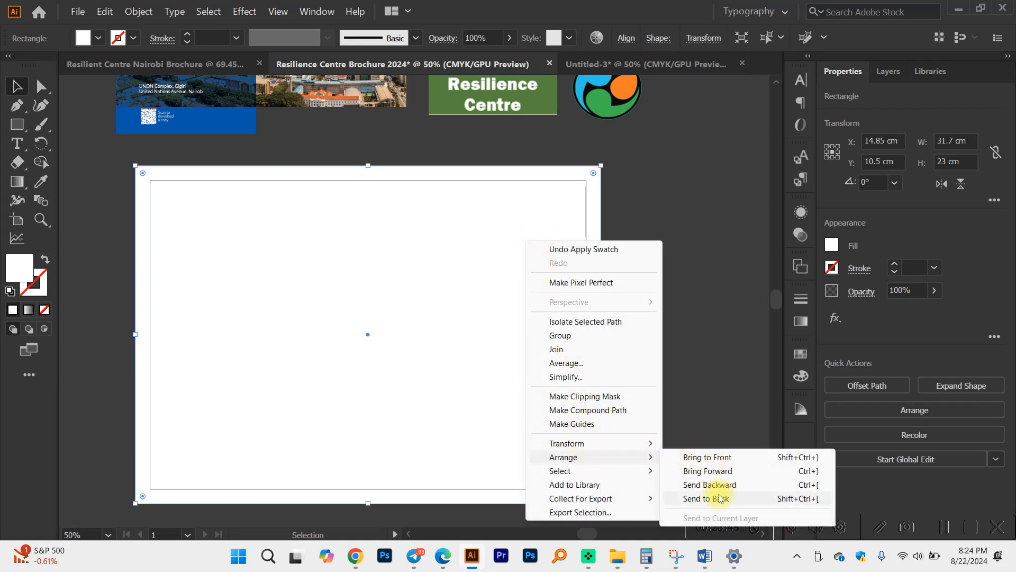
pyautogui.click(719, 498)
pyautogui.click(660, 300)
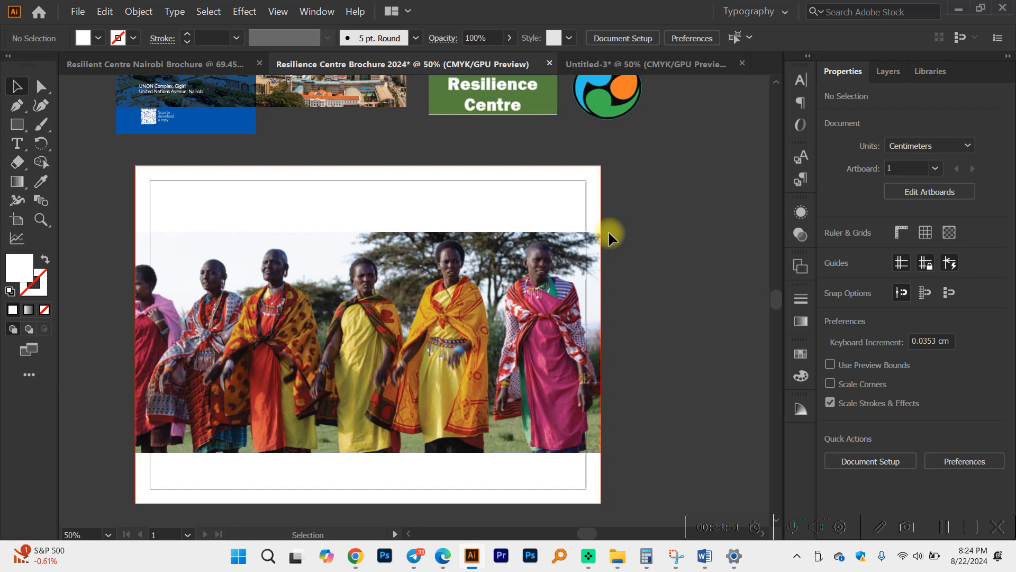
# Isolate the photo's clip group, lower the clipping rectangle's bottom edge slightly, readjust its top edge, and exit isolation.
pyautogui.doubleClick(394, 332)
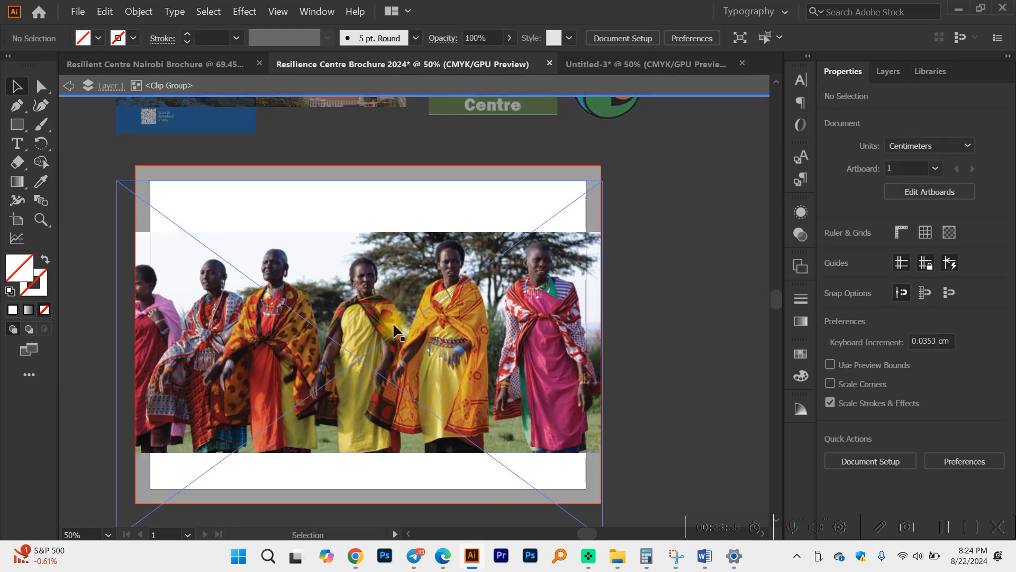
pyautogui.click(378, 231)
pyautogui.moveTo(369, 231); pyautogui.dragTo(368, 225)
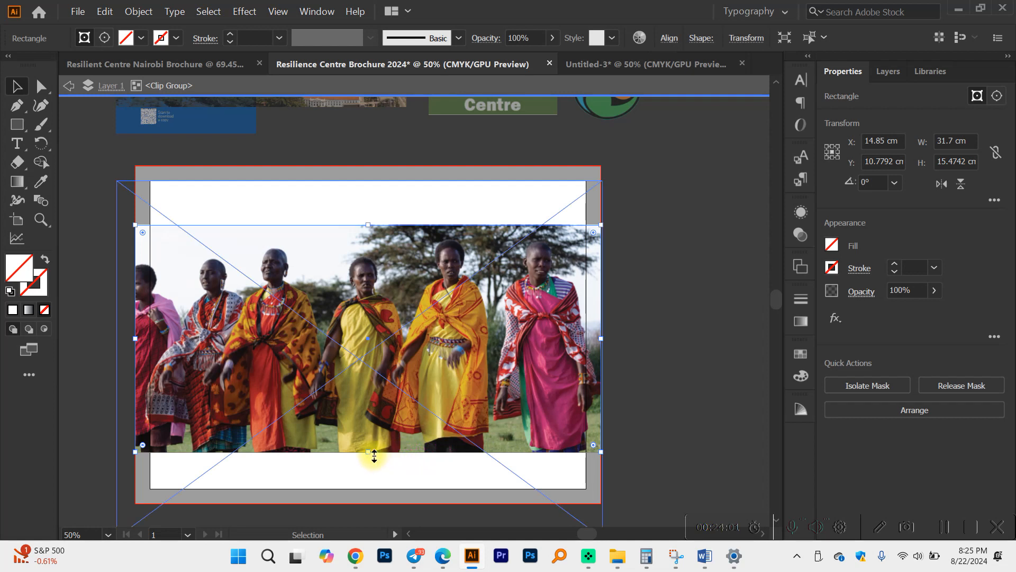
pyautogui.moveTo(368, 451); pyautogui.dragTo(371, 460)
pyautogui.moveTo(367, 225); pyautogui.dragTo(372, 233)
pyautogui.click(658, 247)
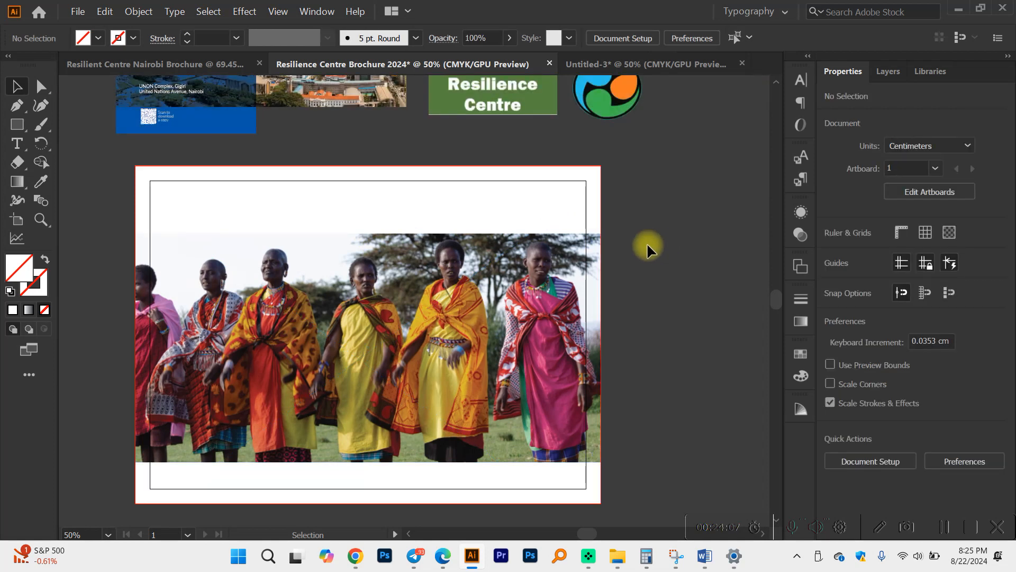
pyautogui.scroll(2, 646, 245)
pyautogui.scroll(-1, 306, 249)
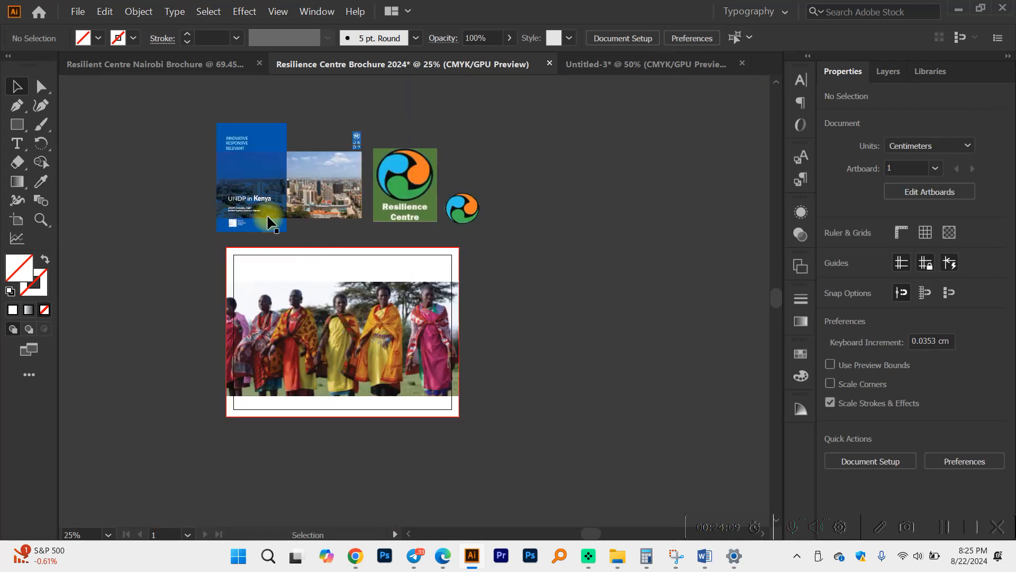
pyautogui.scroll(1, 242, 192)
pyautogui.scroll(-2, 294, 253)
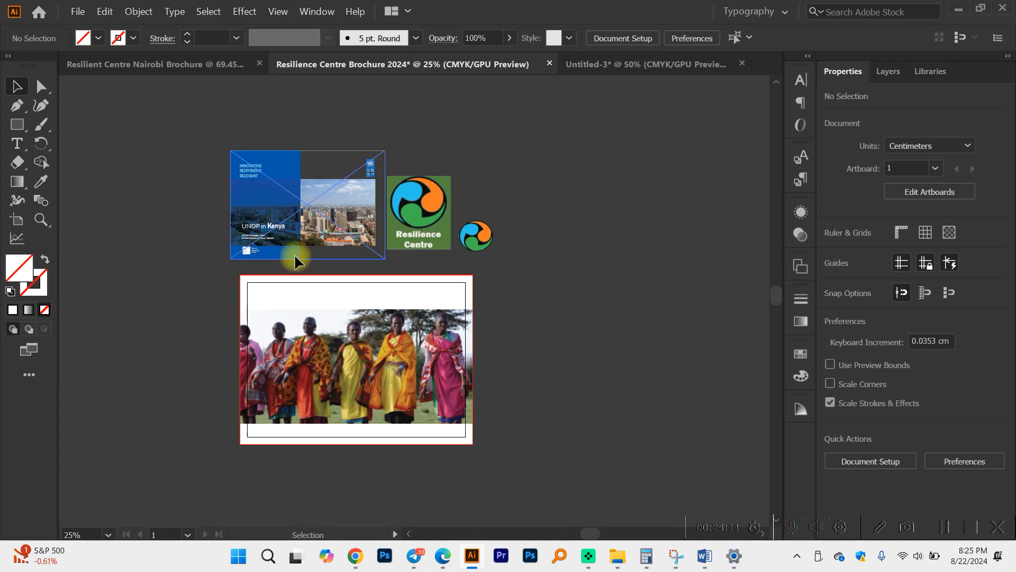
# Draw a full-height rectangle about 13.17 cm wide and 23 cm high from the artboard's left bleed edge.
pyautogui.scroll(1, 277, 267)
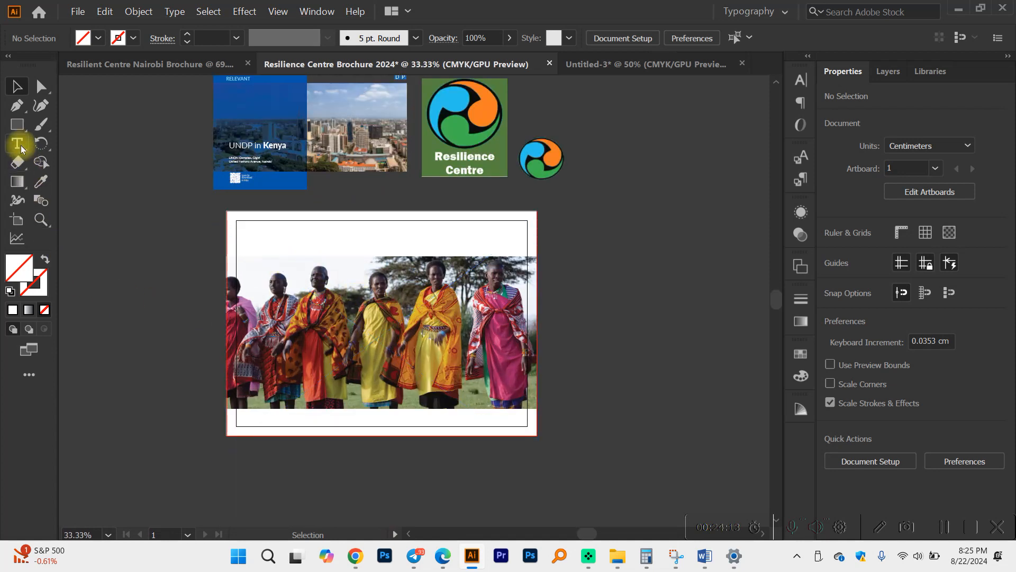
pyautogui.click(17, 125)
pyautogui.scroll(1, 181, 216)
pyautogui.scroll(1, 256, 218)
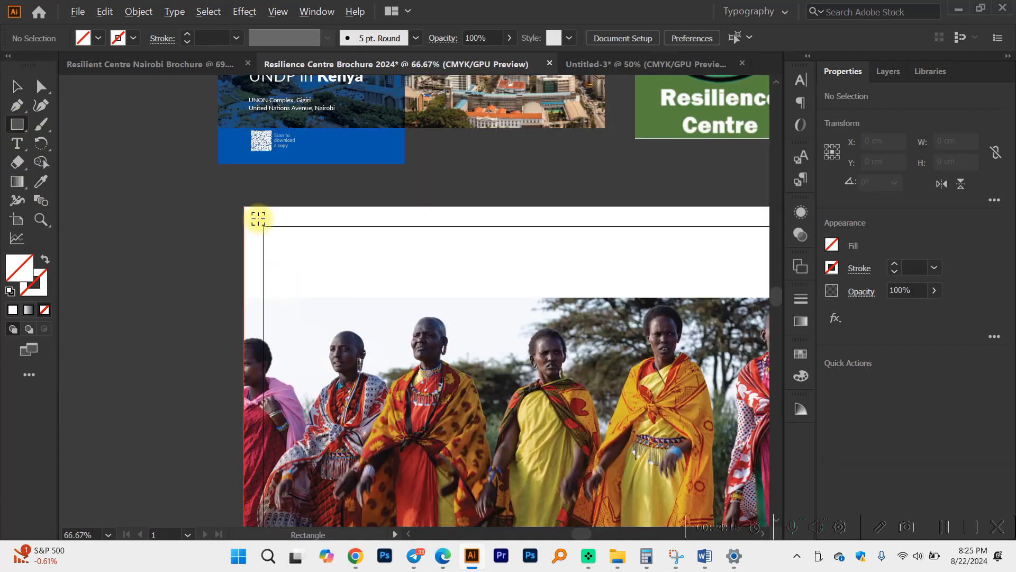
pyautogui.scroll(-2, 258, 217)
pyautogui.scroll(-1, 259, 217)
pyautogui.moveTo(248, 162); pyautogui.dragTo(441, 499)
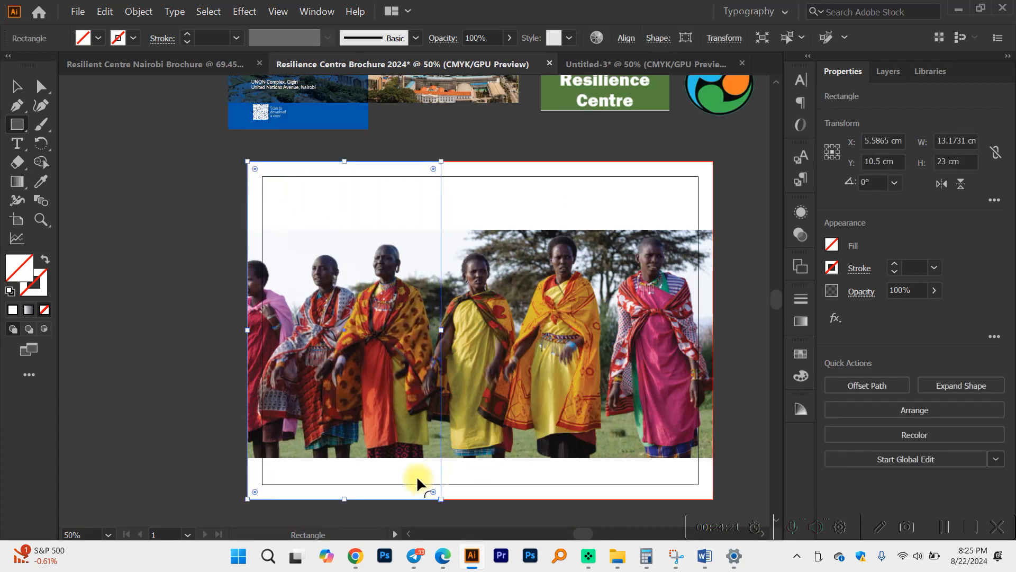
# Fill the rectangle with the green sampled from the Resilience Centre logo's background, then deselect it.
pyautogui.click(37, 185)
pyautogui.scroll(2, 249, 236)
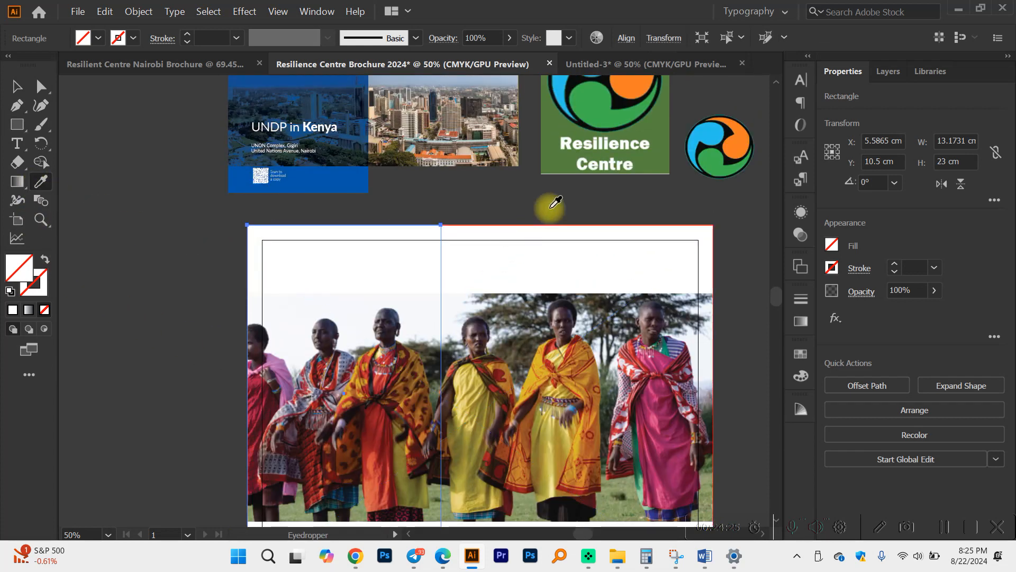
pyautogui.click(549, 168)
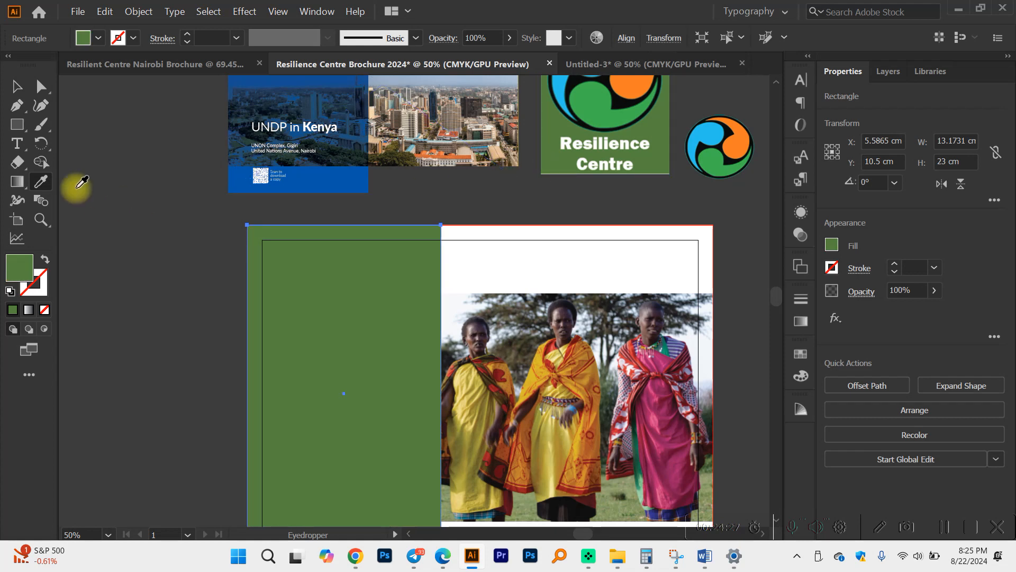
pyautogui.click(16, 87)
pyautogui.keyDown('alt'); pyautogui.scroll(-1, 282, 212); pyautogui.keyUp('alt')
pyautogui.click(700, 274)
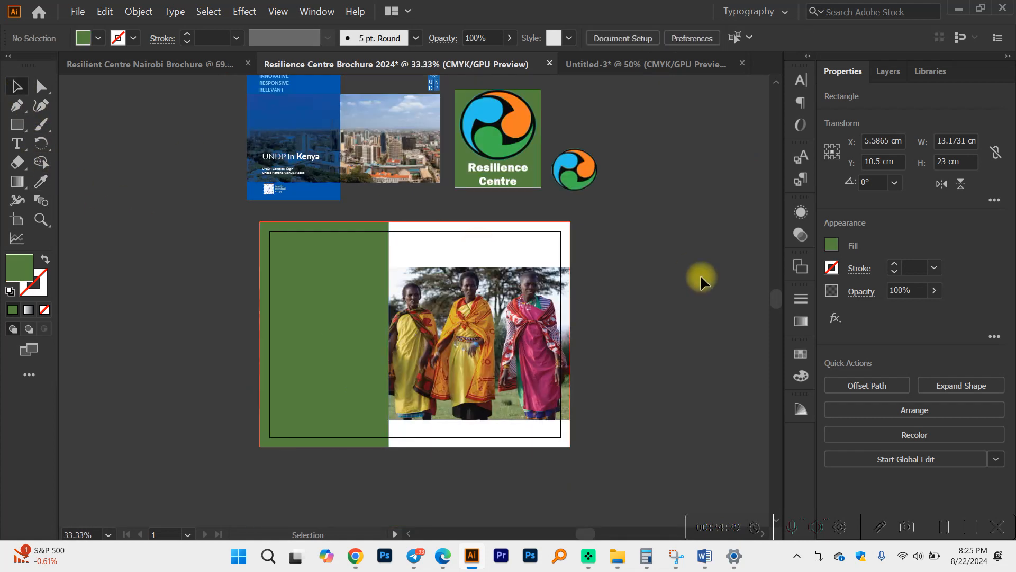
# Narrow the green rectangle to about 13.1 cm and set its opacity to 82%.
pyautogui.keyDown('alt'); pyautogui.scroll(2, 390, 347); pyautogui.keyUp('alt')
pyautogui.click(337, 290)
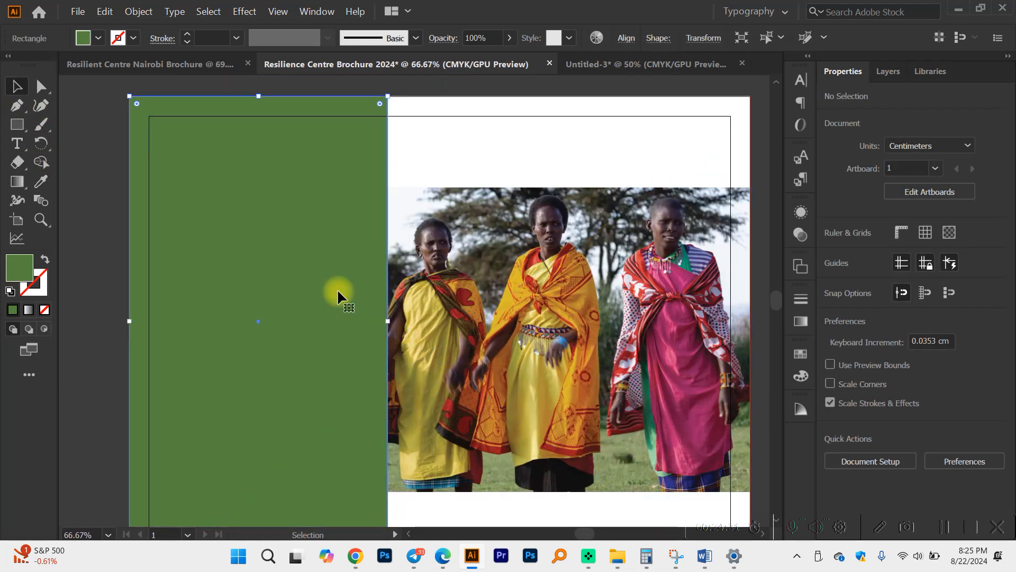
pyautogui.moveTo(387, 322)
pyautogui.mouseDown()
pyautogui.moveTo(395, 326)
pyautogui.moveTo(388, 323)
pyautogui.mouseUp()
pyautogui.keyDown('alt'); pyautogui.scroll(-1, 397, 328); pyautogui.keyUp('alt')
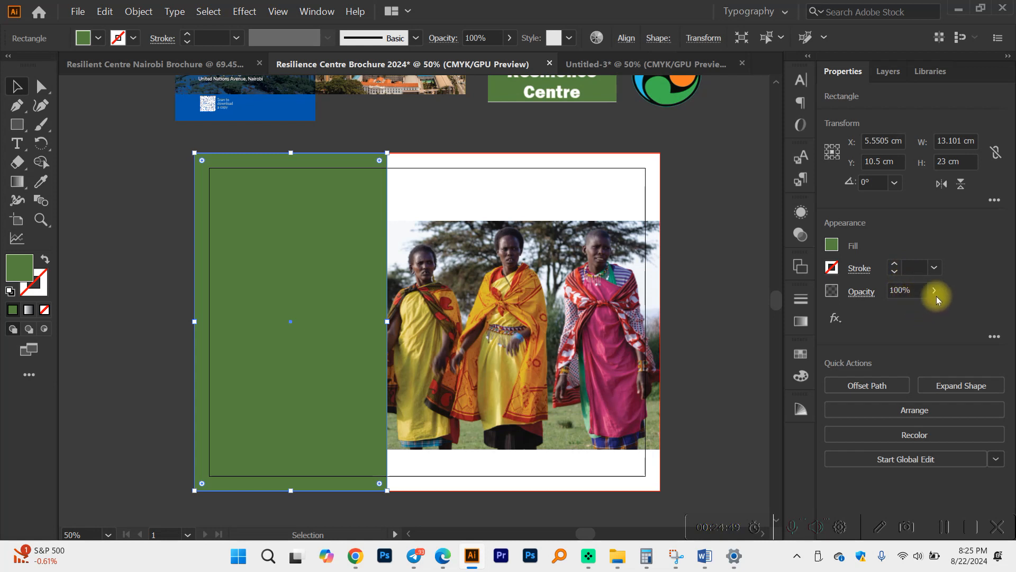
pyautogui.moveTo(934, 307); pyautogui.dragTo(918, 314)
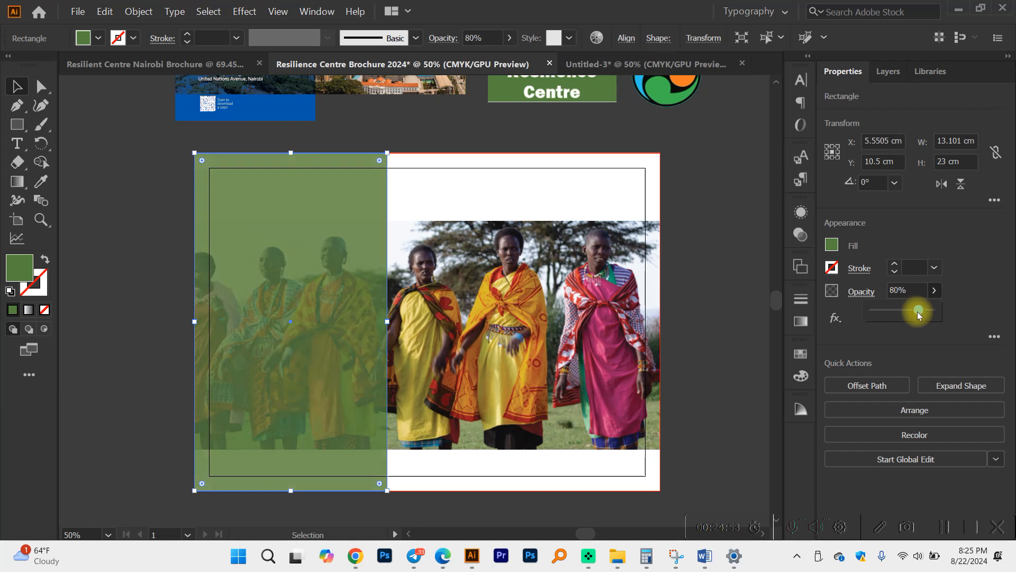
pyautogui.moveTo(918, 315); pyautogui.dragTo(920, 313)
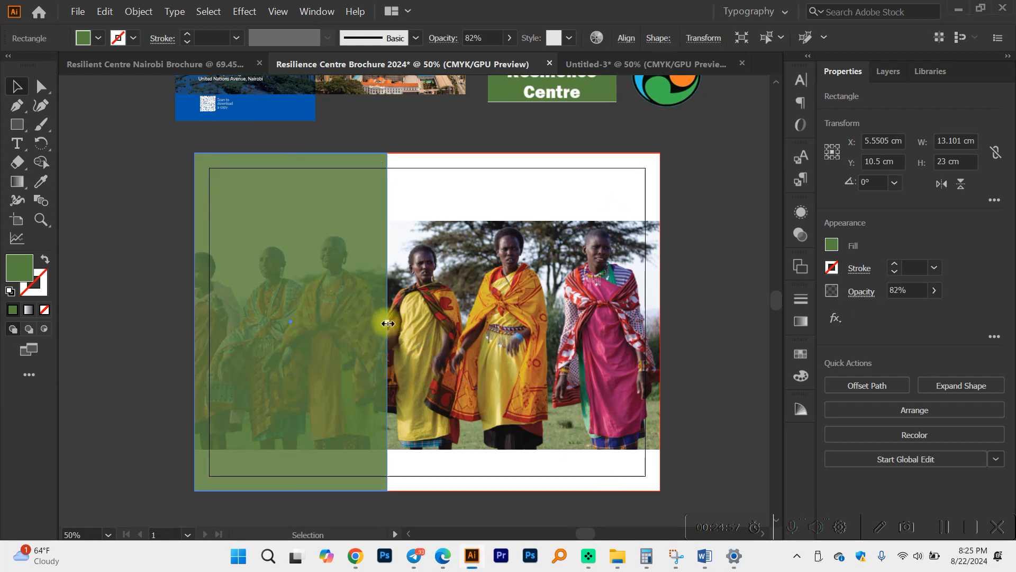
# Widen the green rectangle by its right edge so that it covers almost half of the artboard.
pyautogui.moveTo(387, 321); pyautogui.dragTo(443, 322)
pyautogui.click(692, 263)
pyautogui.hscroll(1, 688, 264)
pyautogui.scroll(-2, 689, 266)
pyautogui.hscroll(1, 690, 277)
pyautogui.scroll(1, 688, 262)
pyautogui.scroll(1, 686, 239)
pyautogui.click(398, 344)
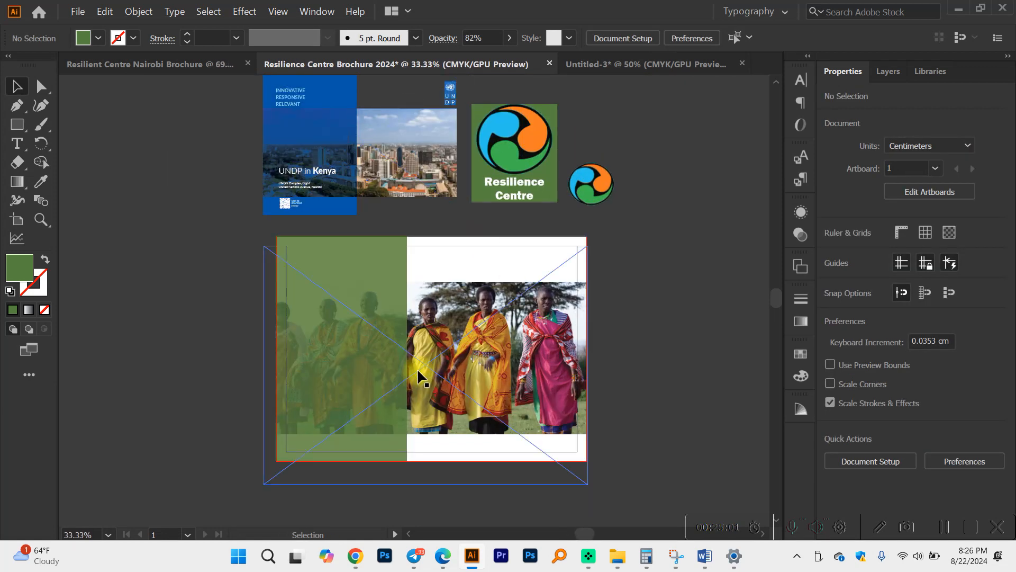
pyautogui.moveTo(407, 348); pyautogui.dragTo(427, 350)
pyautogui.click(639, 272)
# Compare the cover layout with the UNDP reference brochure placed above the artboard.
pyautogui.scroll(2, 642, 306)
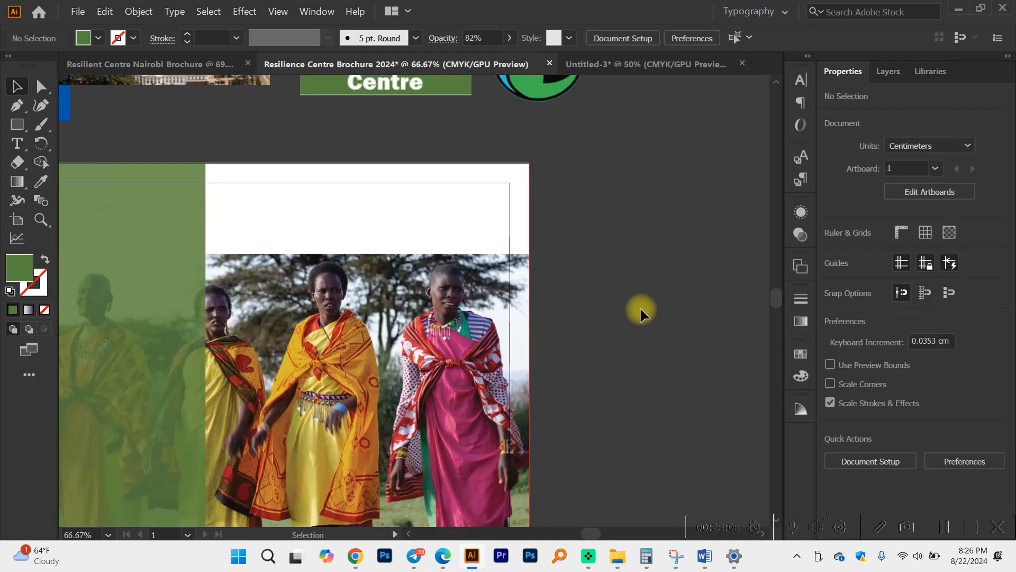
pyautogui.scroll(-1, 640, 306)
pyautogui.scroll(1, 642, 307)
pyautogui.scroll(-1, 643, 312)
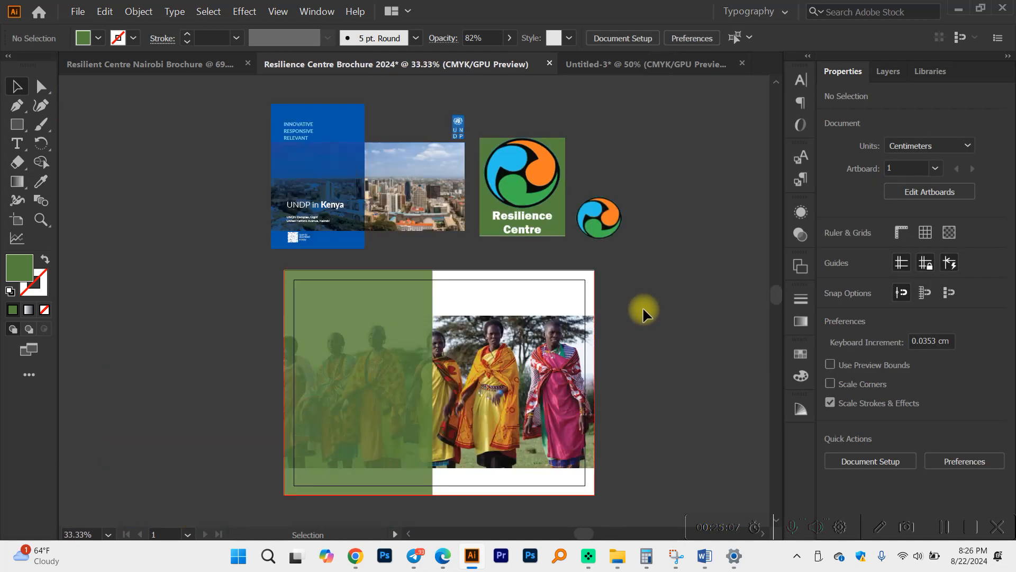
pyautogui.scroll(1, 644, 313)
pyautogui.scroll(2, 321, 218)
pyautogui.scroll(-2, 321, 218)
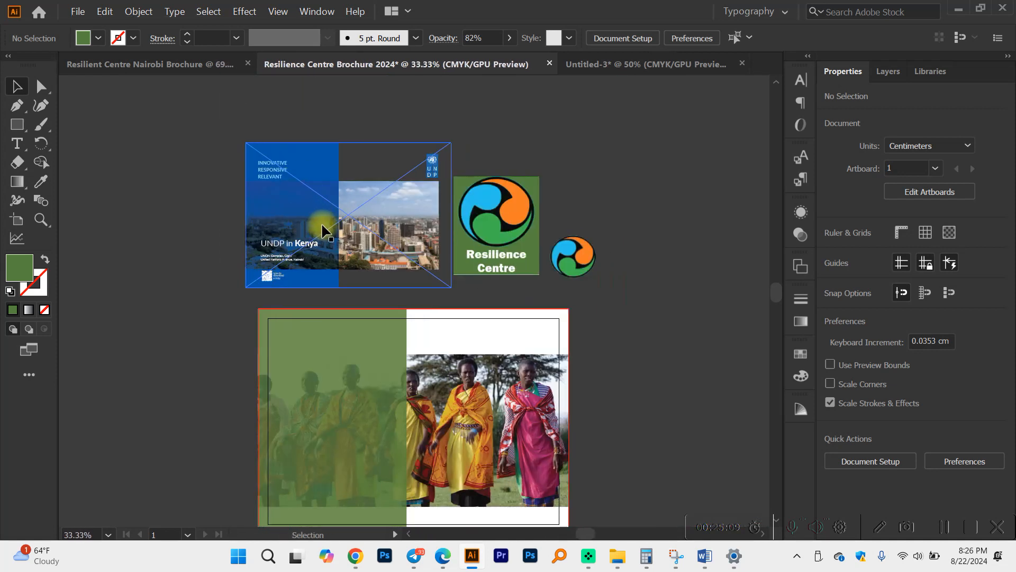
pyautogui.scroll(1, 327, 231)
pyautogui.scroll(-1, 328, 232)
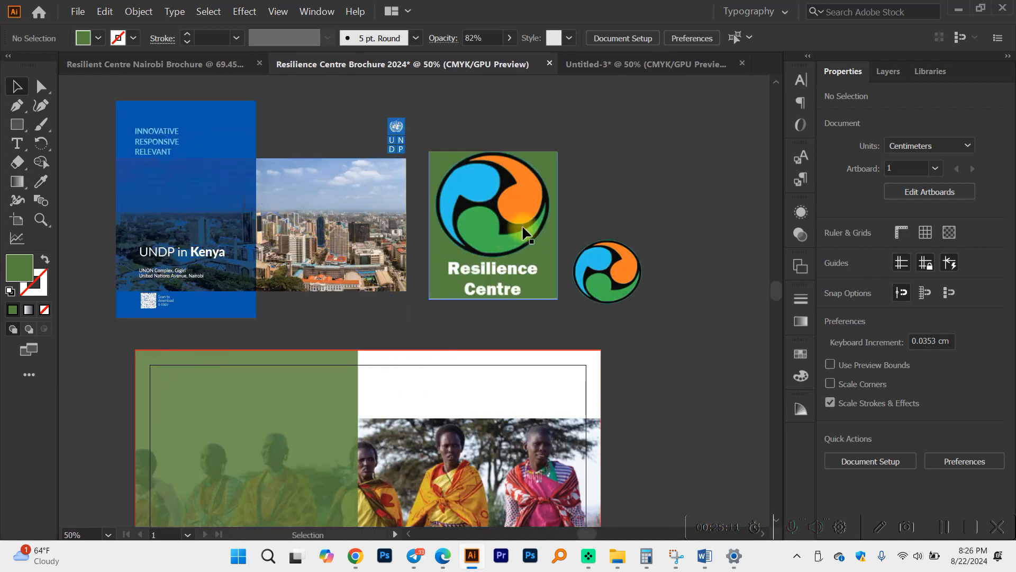
# Move the standalone circular logo slightly closer to the green logo image and paste a copy of it.
pyautogui.click(611, 272)
pyautogui.scroll(2, 632, 296)
pyautogui.scroll(1, 631, 296)
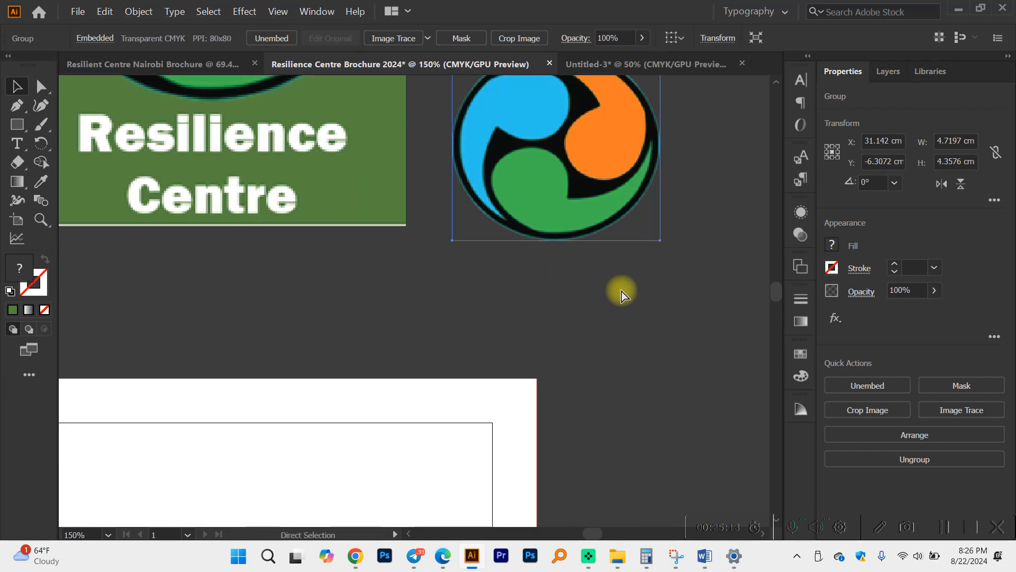
pyautogui.moveTo(581, 180); pyautogui.dragTo(559, 193)
pyautogui.hotkey('ctrl', 'c')
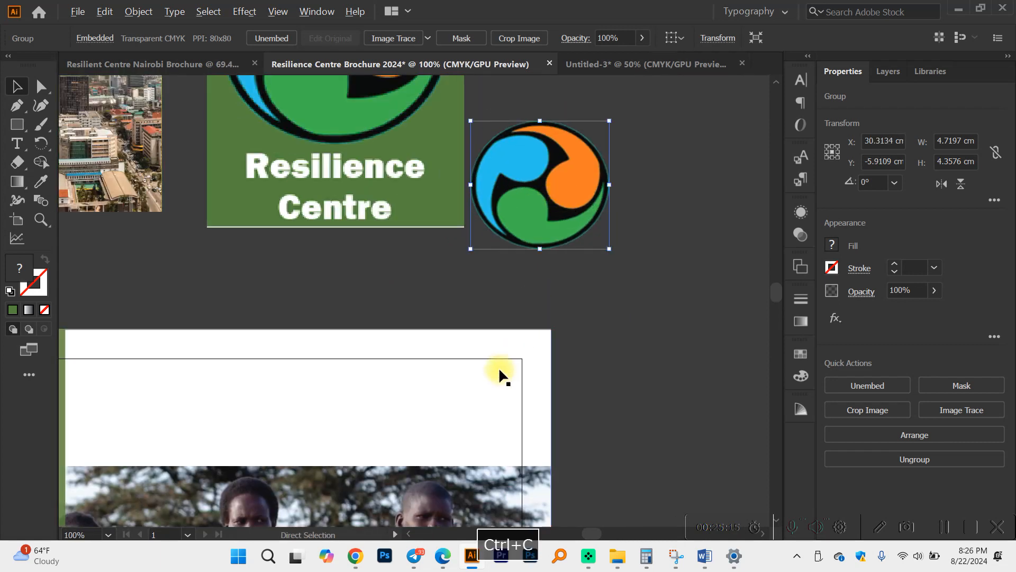
pyautogui.scroll(1, 498, 366)
pyautogui.hotkey('ctrl', 'v')
# Fit the logo copy into the artboard's upper-right margin corner, scaled down to about 3.49 by 3.45 cm.
pyautogui.scroll(-1, 497, 367)
pyautogui.moveTo(453, 277); pyautogui.dragTo(467, 410)
pyautogui.moveTo(532, 470); pyautogui.dragTo(486, 435)
pyautogui.moveTo(449, 377); pyautogui.dragTo(489, 393)
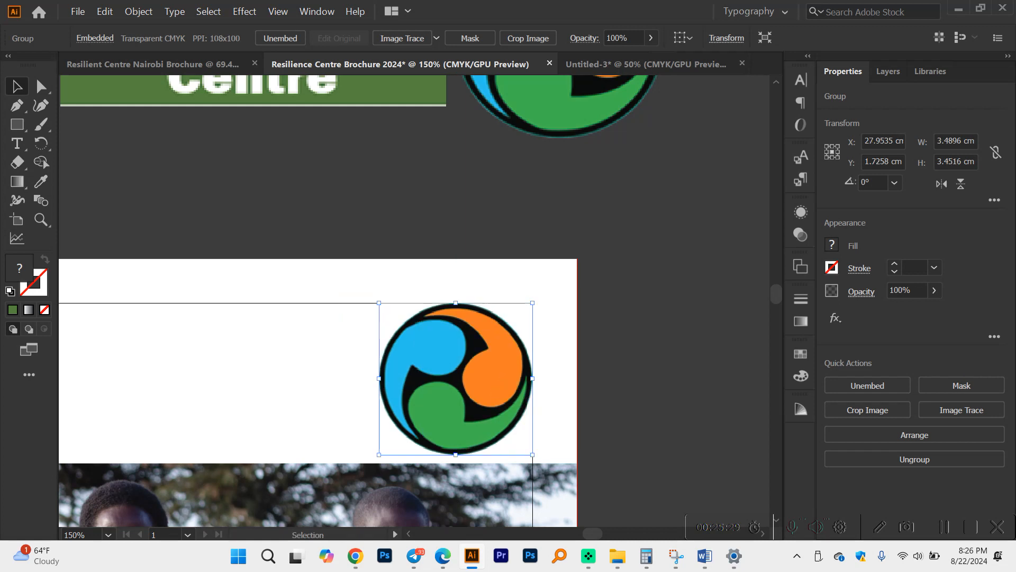
pyautogui.click(670, 290)
pyautogui.scroll(-5, 670, 290)
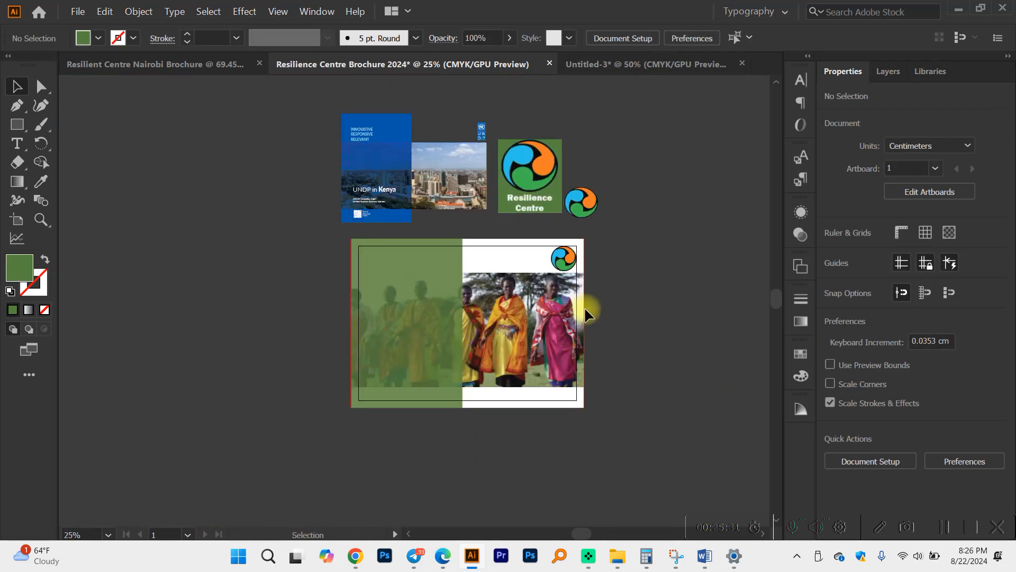
# Inspect the clipped photo of the women in isolation mode and return to the full artwork.
pyautogui.scroll(4, 585, 313)
pyautogui.click(492, 253)
pyautogui.doubleClick(493, 248)
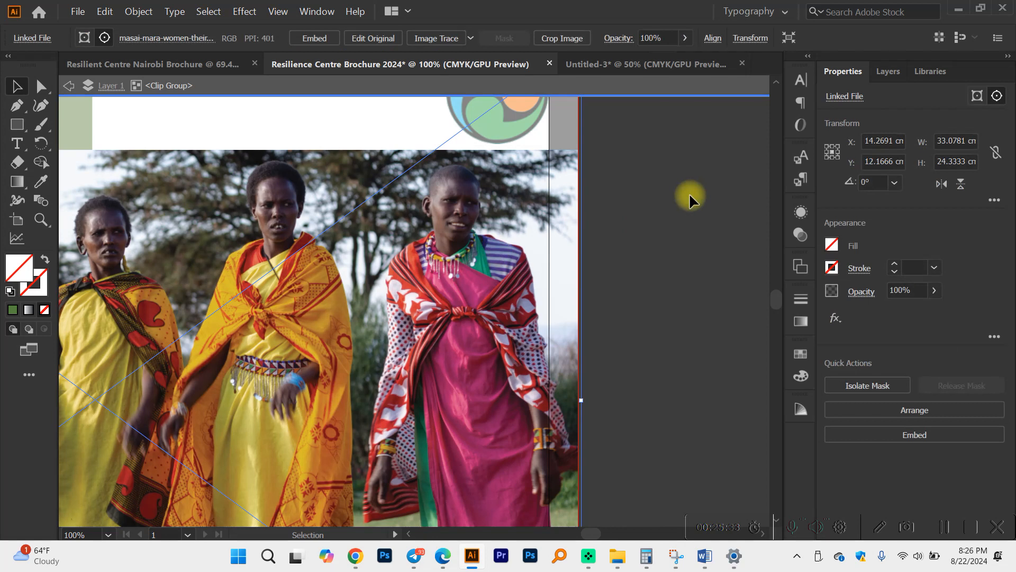
pyautogui.doubleClick(687, 191)
pyautogui.scroll(-1, 496, 283)
pyautogui.doubleClick(481, 245)
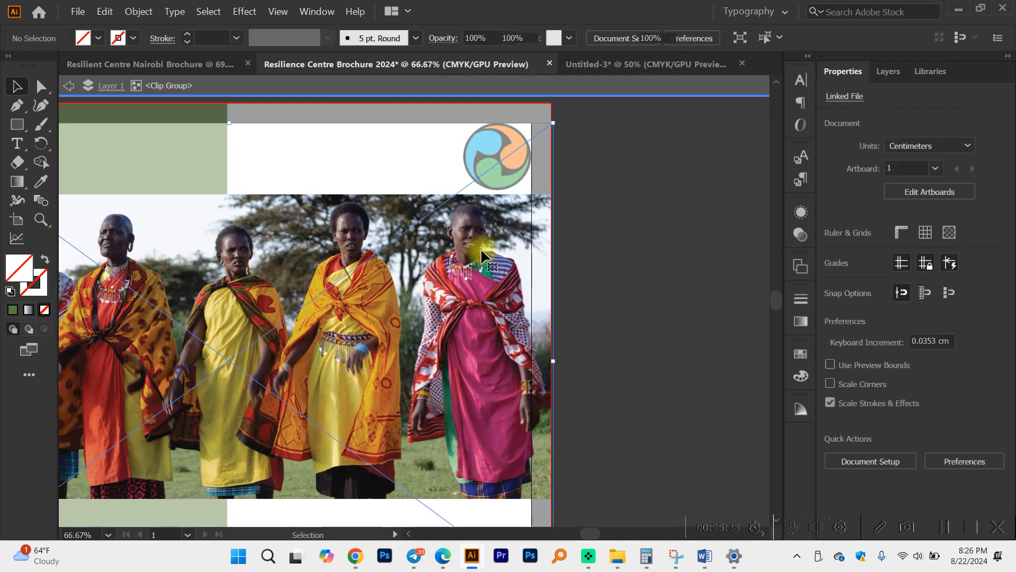
pyautogui.doubleClick(600, 262)
pyautogui.scroll(-2, 596, 260)
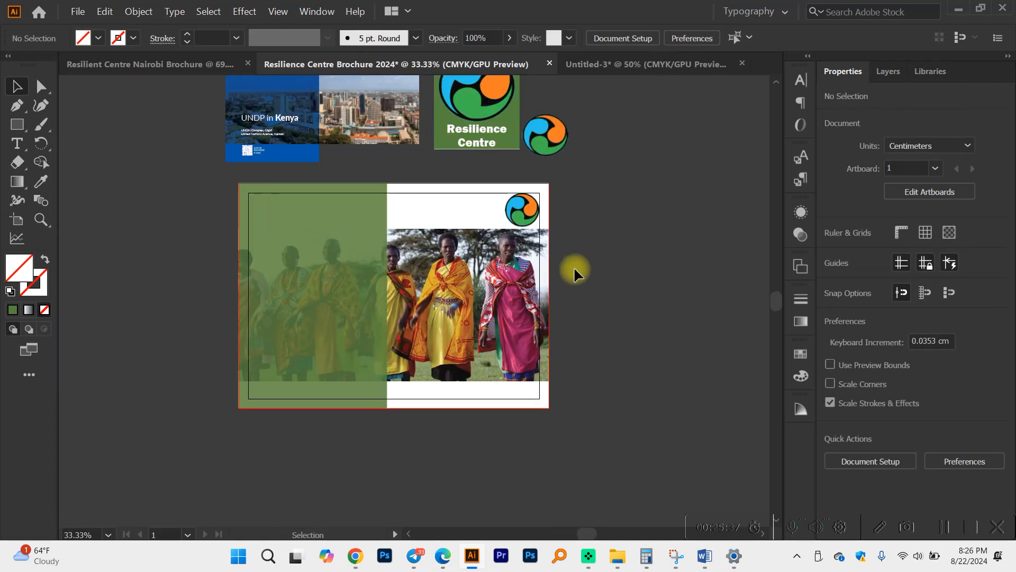
pyautogui.doubleClick(483, 268)
pyautogui.click(483, 267)
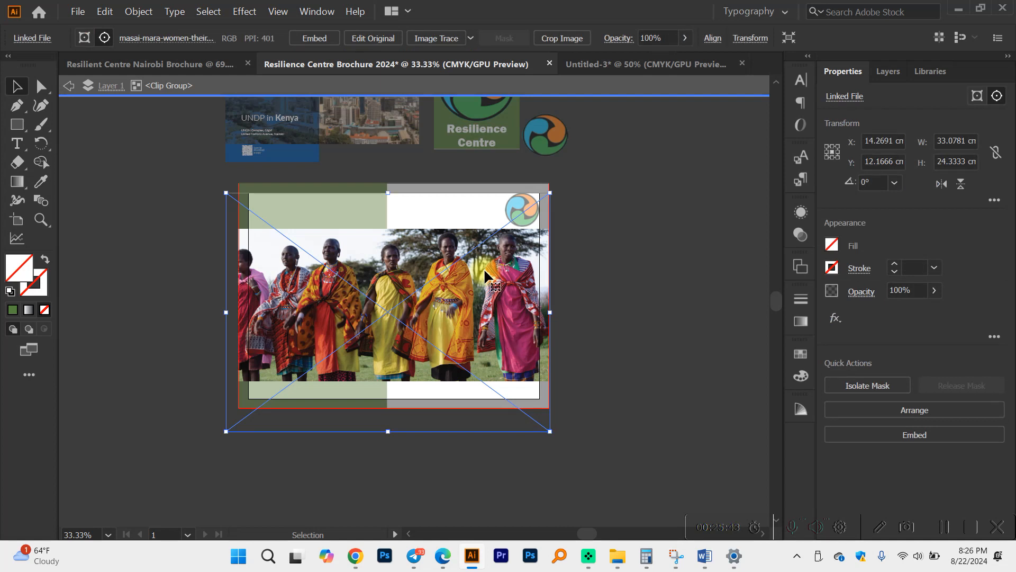
pyautogui.doubleClick(574, 232)
pyautogui.scroll(2, 555, 237)
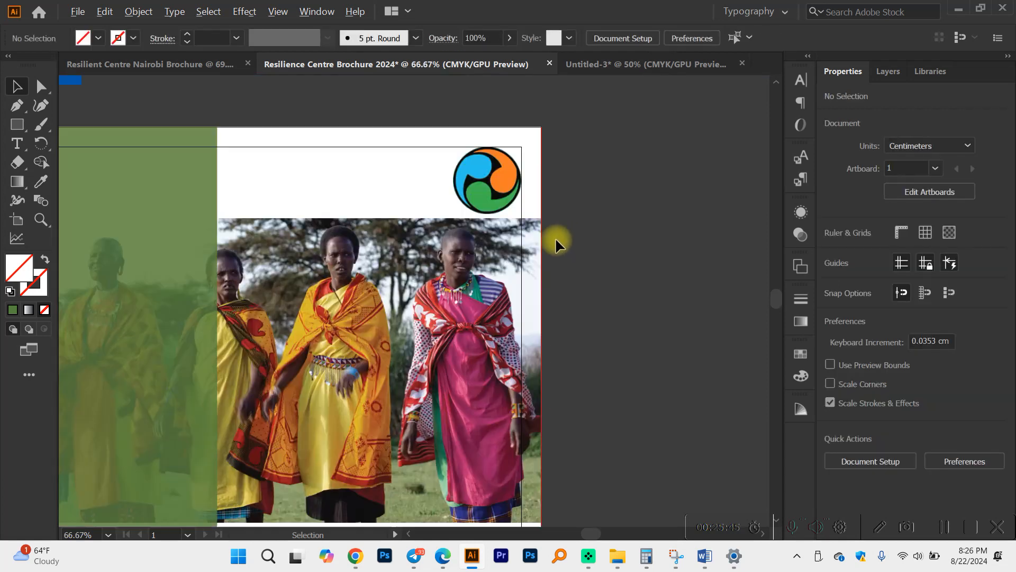
# Inspect the logo copy and the green rectangle in isolation mode, leaving isolation after each.
pyautogui.click(486, 183)
pyautogui.doubleClick(486, 183)
pyautogui.scroll(2, 509, 169)
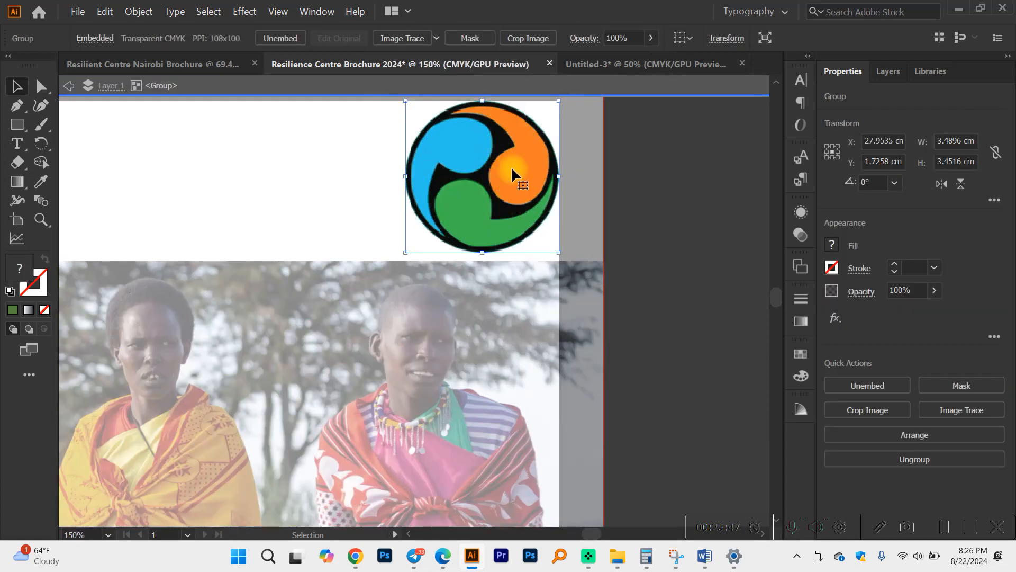
pyautogui.scroll(-3, 506, 181)
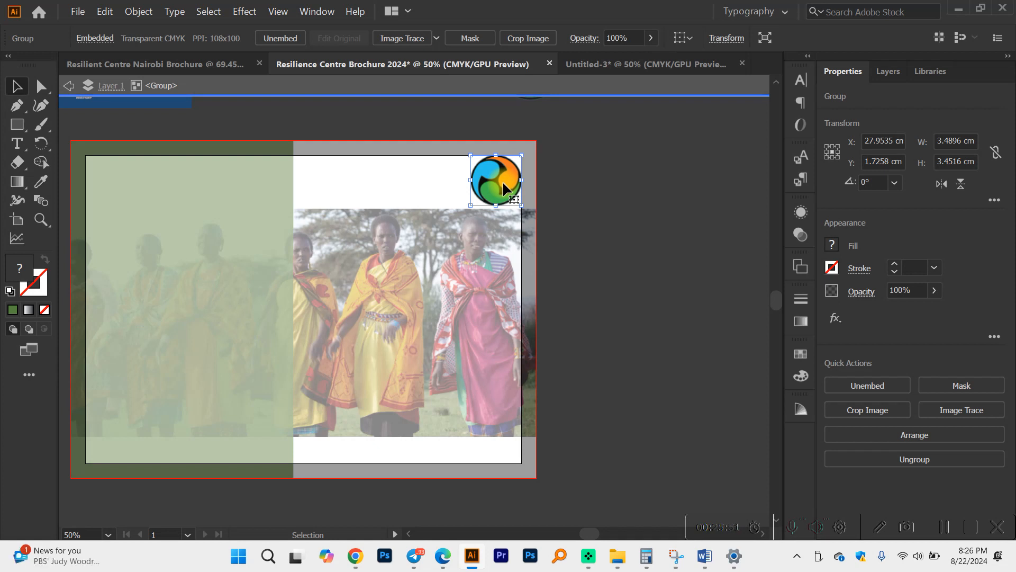
pyautogui.doubleClick(595, 213)
pyautogui.doubleClick(213, 233)
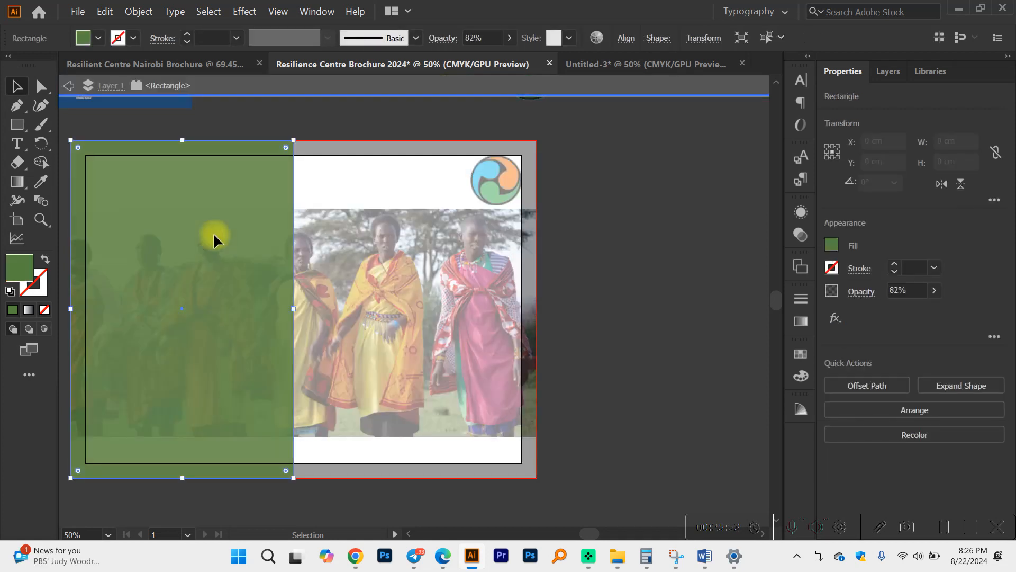
pyautogui.doubleClick(656, 160)
# Examine the UNDP reference brochure's text placement and the Resilience Centre logo against the cover layout.
pyautogui.hscroll(-2, 630, 157)
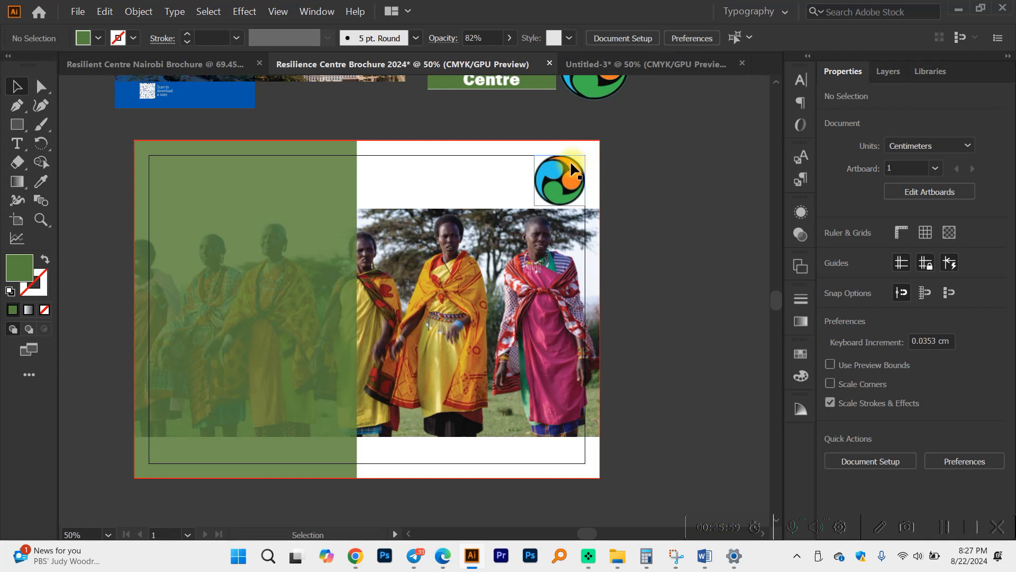
pyautogui.hscroll(-2, 317, 238)
pyautogui.scroll(5, 318, 237)
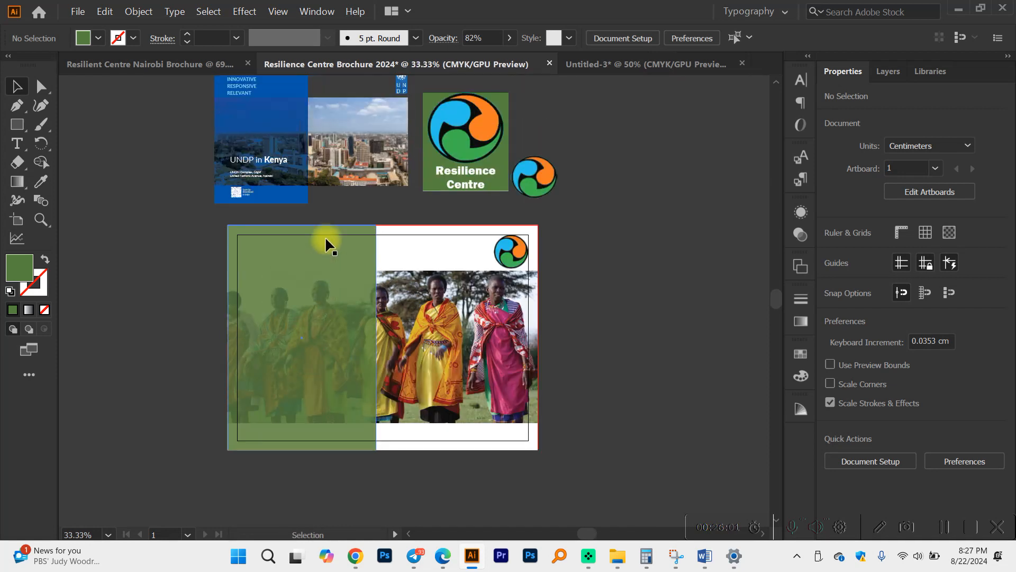
pyautogui.scroll(1, 272, 175)
pyautogui.scroll(-2, 270, 174)
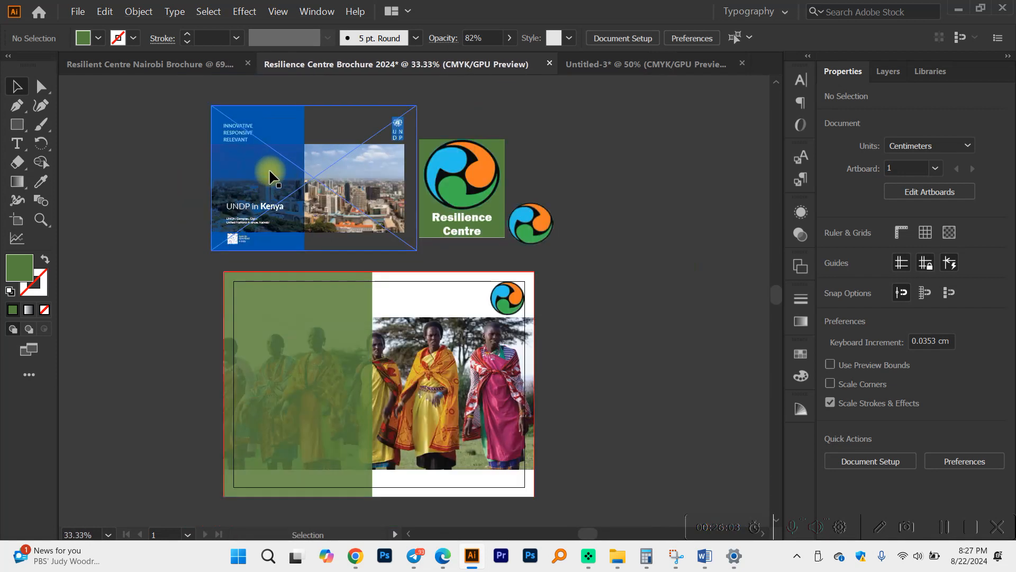
pyautogui.scroll(4, 285, 171)
pyautogui.scroll(-3, 246, 221)
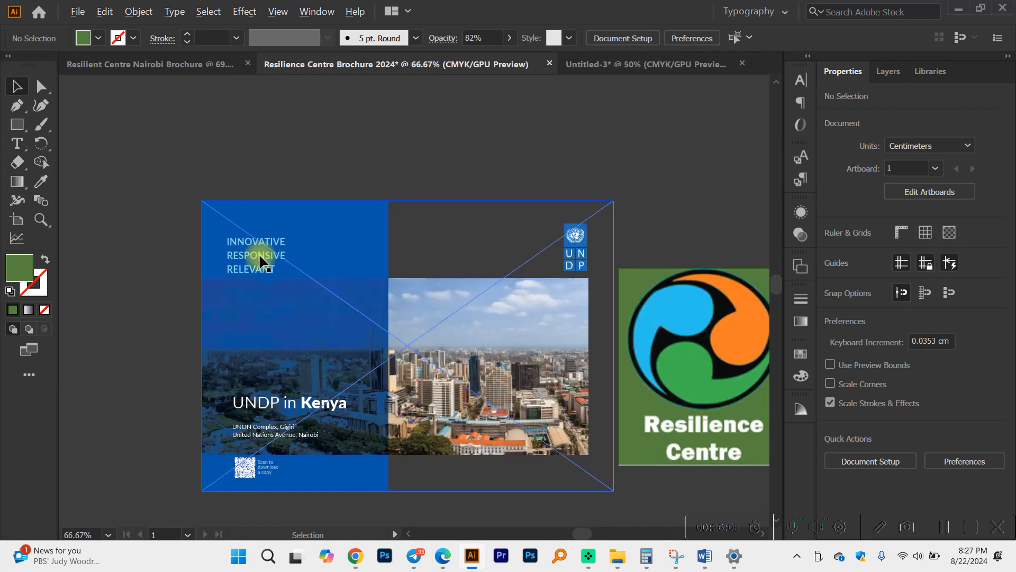
pyautogui.scroll(-2, 476, 307)
pyautogui.scroll(1, 609, 267)
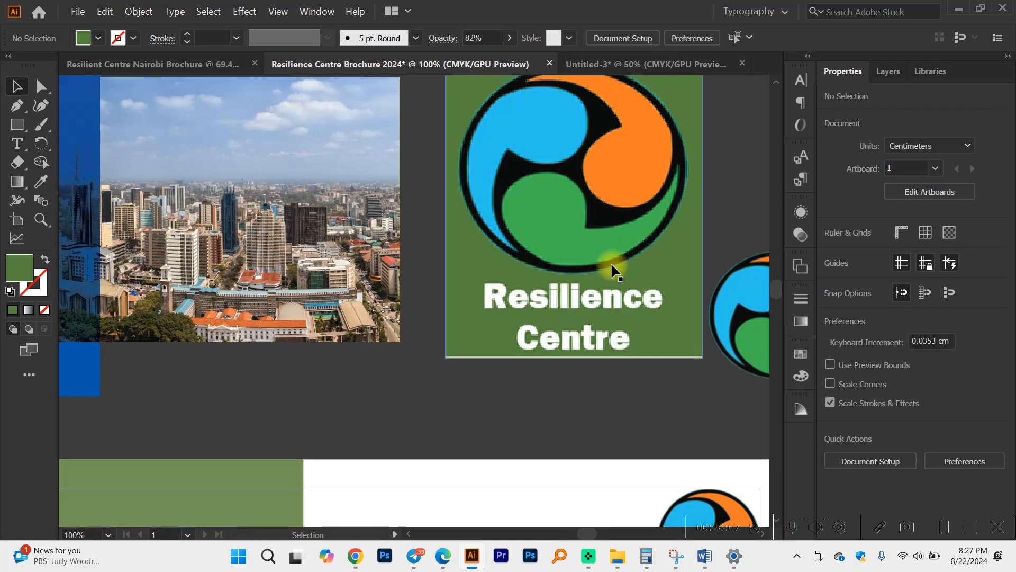
pyautogui.scroll(-2, 591, 275)
pyautogui.scroll(-1, 593, 280)
pyautogui.scroll(2, 286, 381)
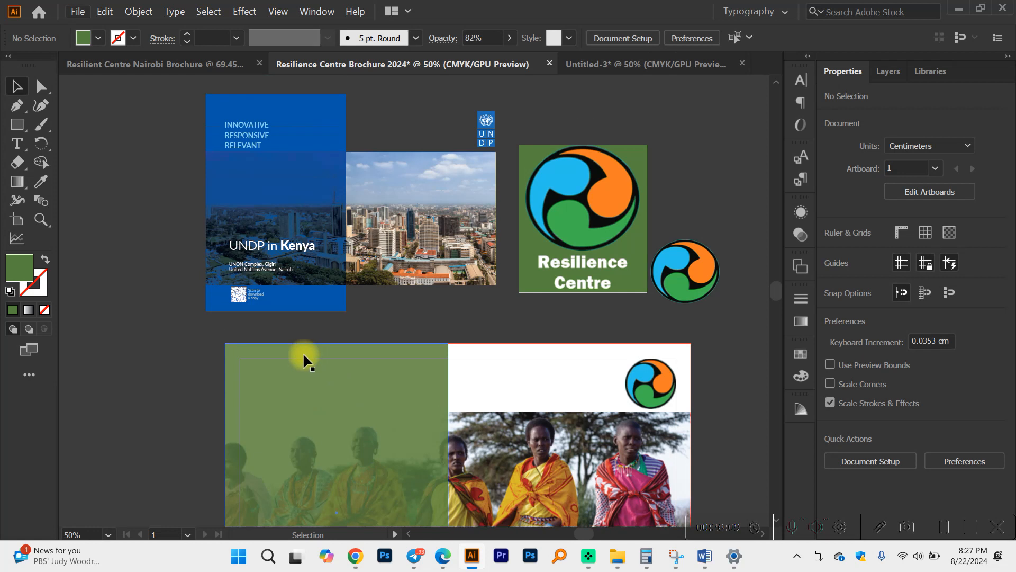
# Create a text frame of about 9.49 by 6.49 cm at the green panel's upper-left margin corner, reading RESILIENCE, CENTRE, NAIROBI on three lines.
pyautogui.scroll(-3, 251, 289)
pyautogui.click(17, 143)
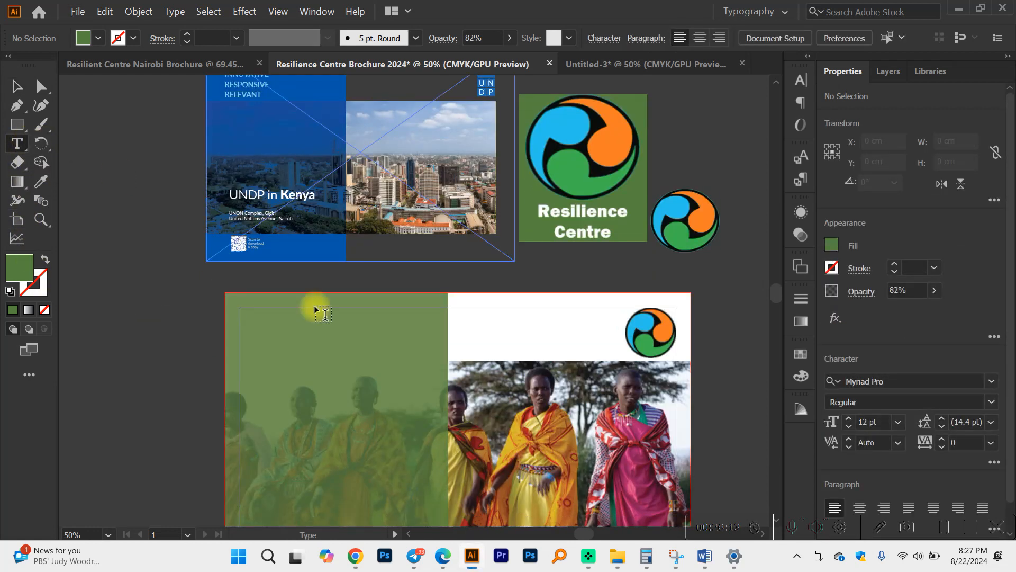
pyautogui.scroll(-2, 328, 328)
pyautogui.scroll(1, 337, 349)
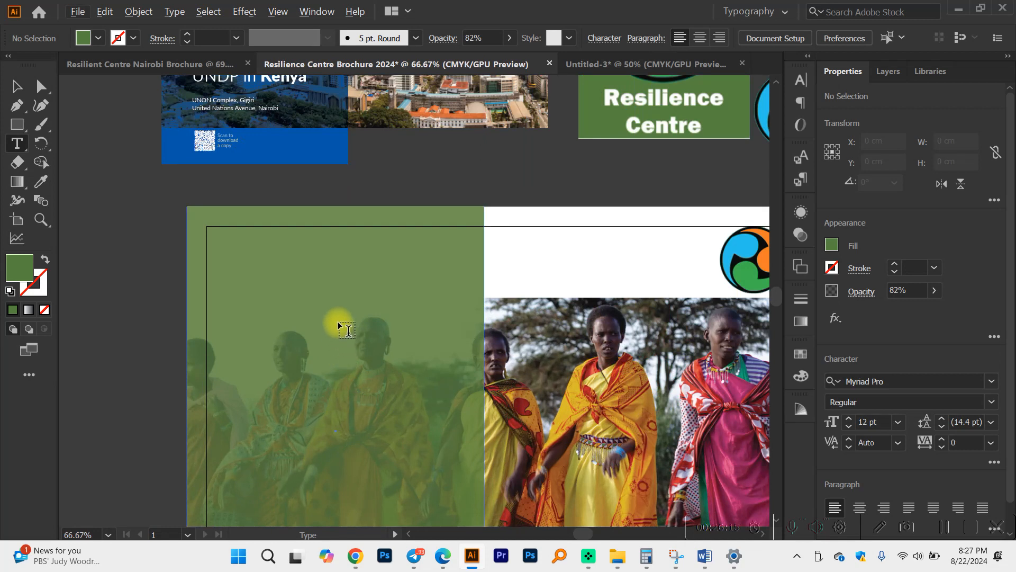
pyautogui.scroll(2, 337, 324)
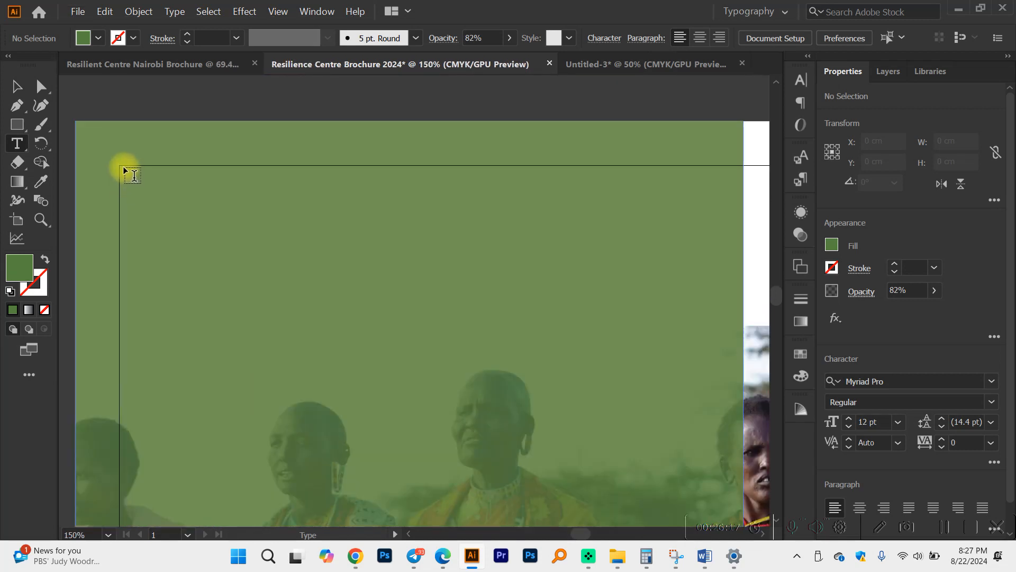
pyautogui.moveTo(123, 170); pyautogui.dragTo(539, 448)
pyautogui.press('capslock')
pyautogui.write('RESILIENCE')
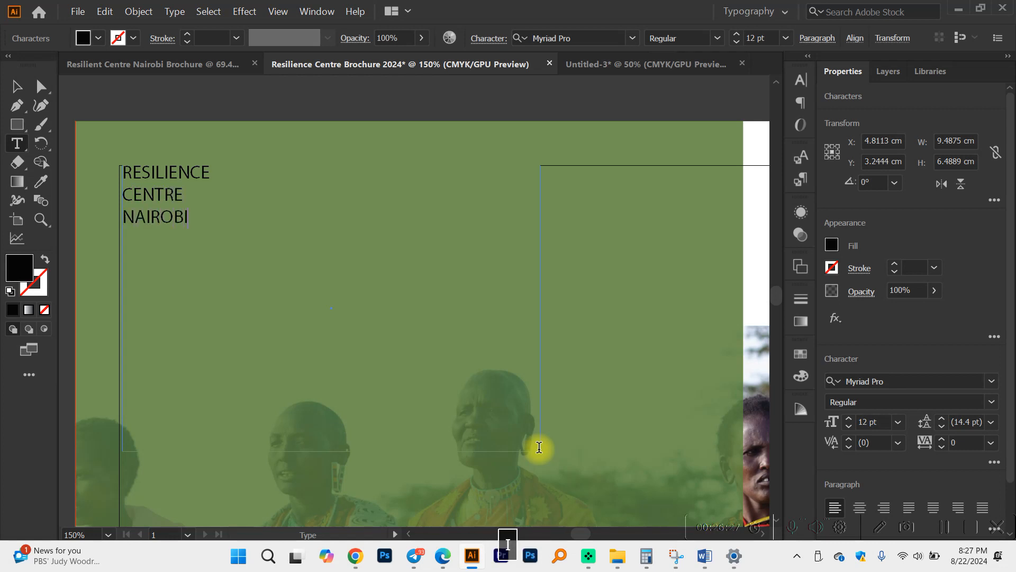
# Set all three title lines in the Metropolis font at 31 pt.
pyautogui.hotkey('ctrl', 'a')
pyautogui.click(991, 381)
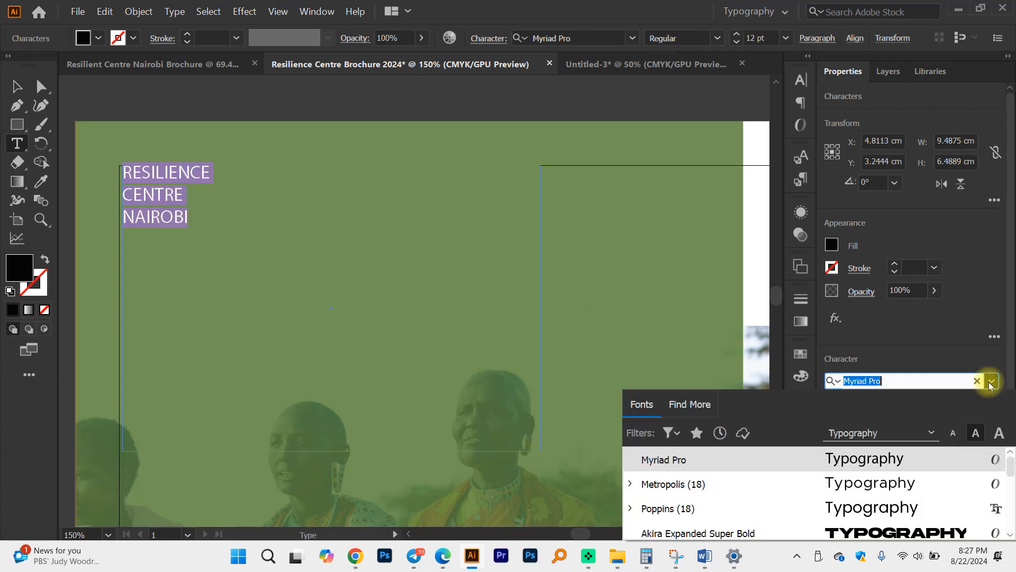
pyautogui.click(820, 488)
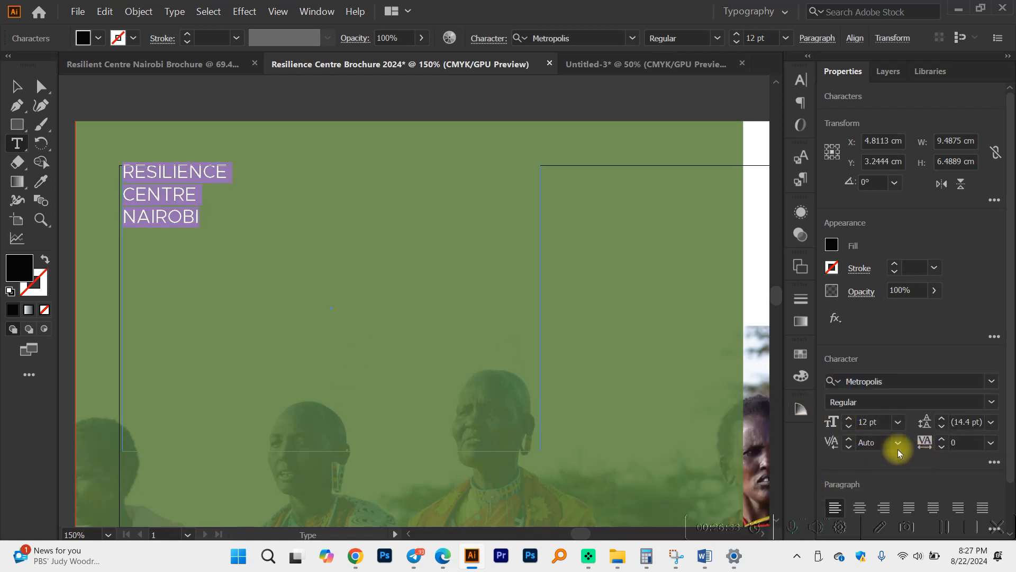
pyautogui.click(849, 418)
pyautogui.click(849, 418)
pyautogui.click(849, 417)
pyautogui.click(849, 418)
pyautogui.click(849, 417)
pyautogui.click(849, 417)
pyautogui.click(849, 418)
pyautogui.click(849, 418)
pyautogui.click(849, 417)
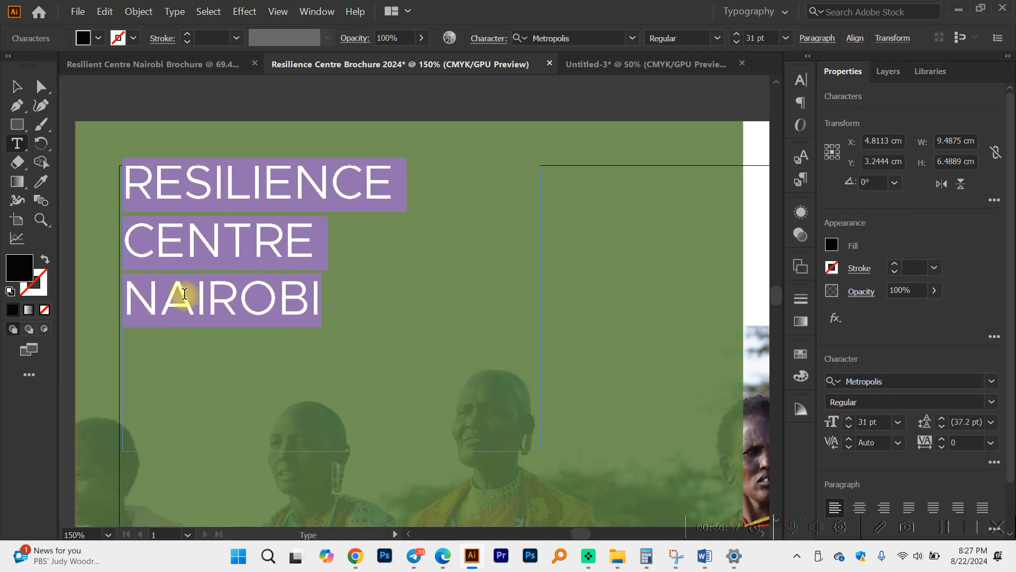
# Reselect the three title lines and set their font size to 33 pt.
pyautogui.click(182, 293)
pyautogui.click(315, 267)
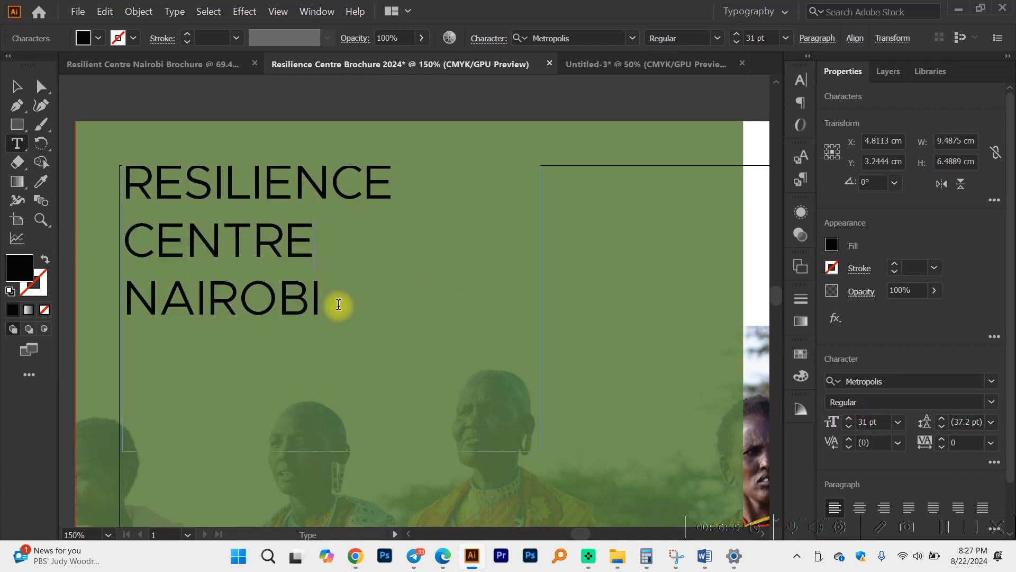
pyautogui.moveTo(341, 308); pyautogui.dragTo(100, 179)
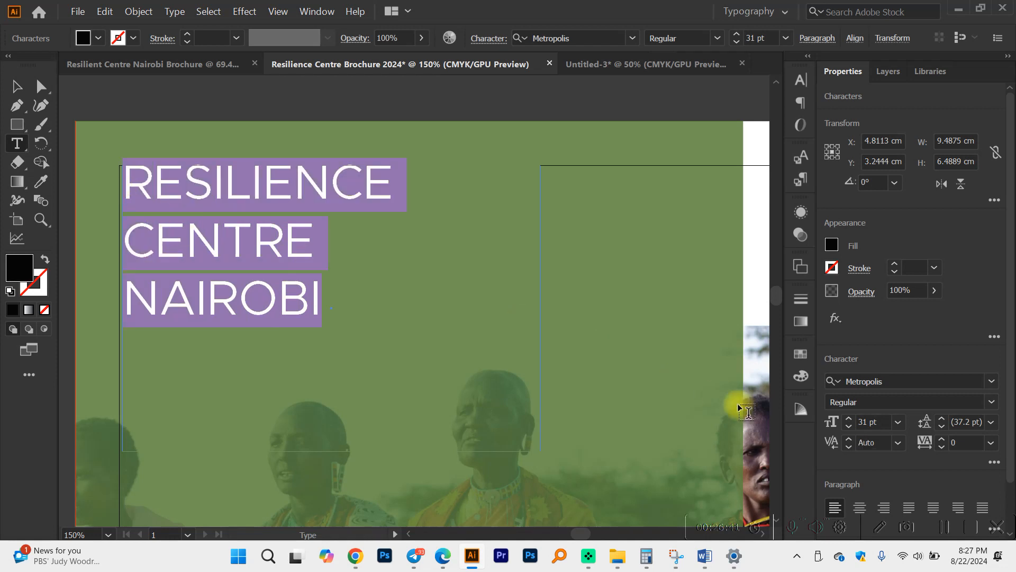
pyautogui.click(849, 417)
pyautogui.click(849, 417)
pyautogui.click(849, 417)
pyautogui.click(849, 418)
pyautogui.click(848, 417)
pyautogui.click(849, 418)
pyautogui.click(849, 417)
pyautogui.click(849, 418)
pyautogui.click(848, 426)
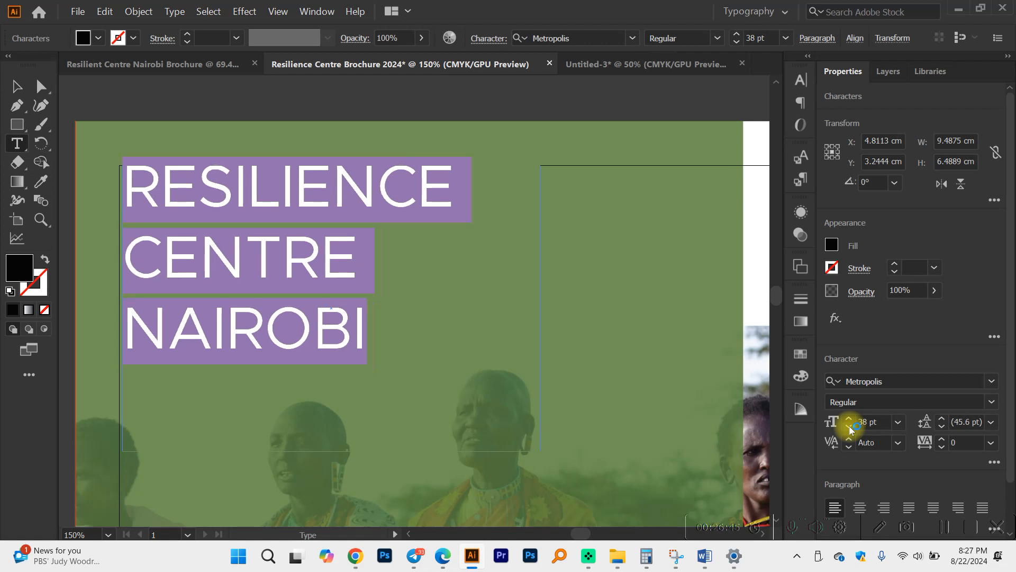
pyautogui.click(849, 426)
pyautogui.click(848, 426)
pyautogui.click(849, 426)
pyautogui.click(849, 426)
pyautogui.click(849, 426)
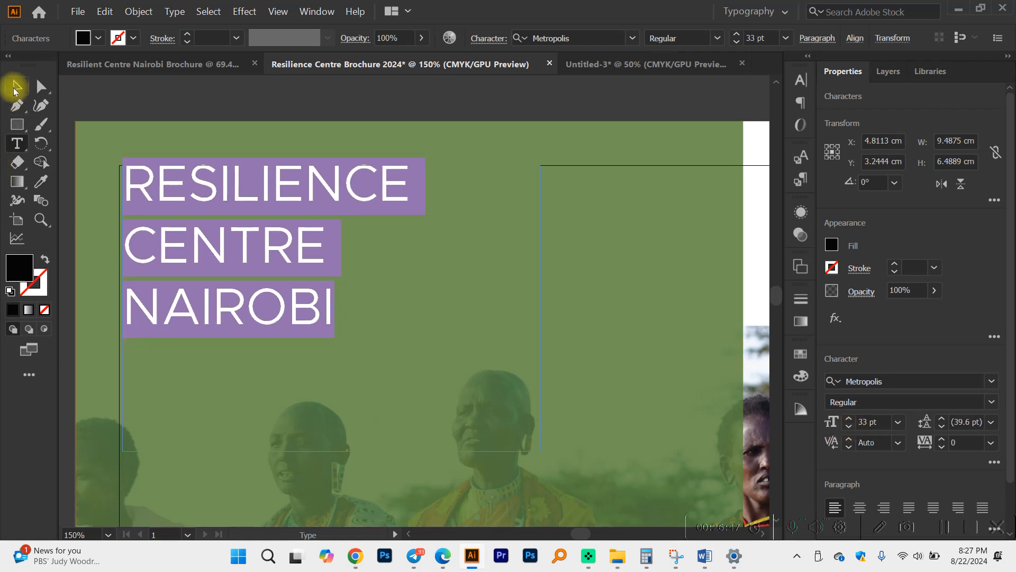
# Shorten the title's text frame from below to about 3.88 cm high.
pyautogui.click(17, 90)
pyautogui.moveTo(334, 450); pyautogui.dragTo(345, 335)
pyautogui.scroll(-2, 326, 325)
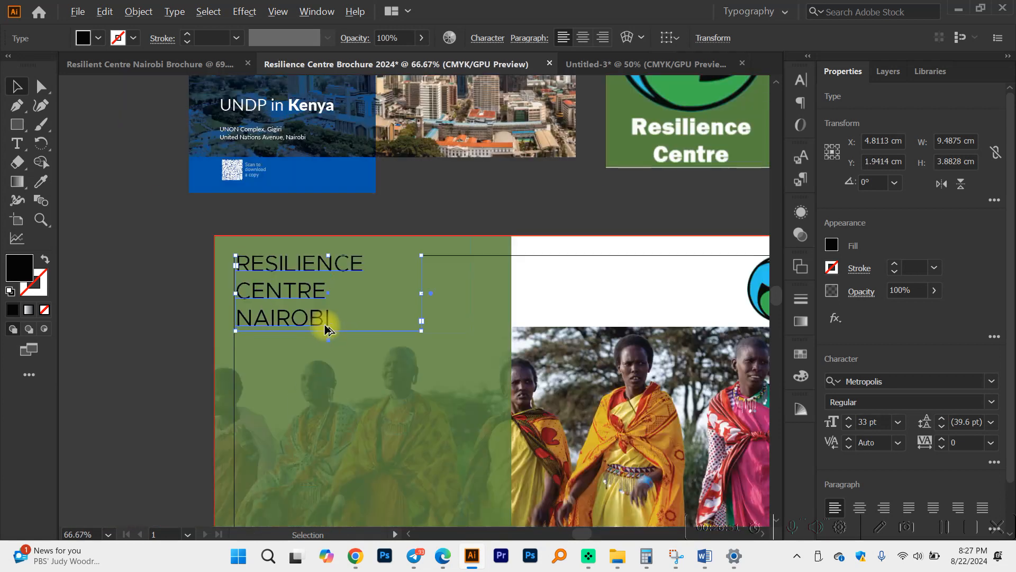
pyautogui.scroll(-1, 326, 325)
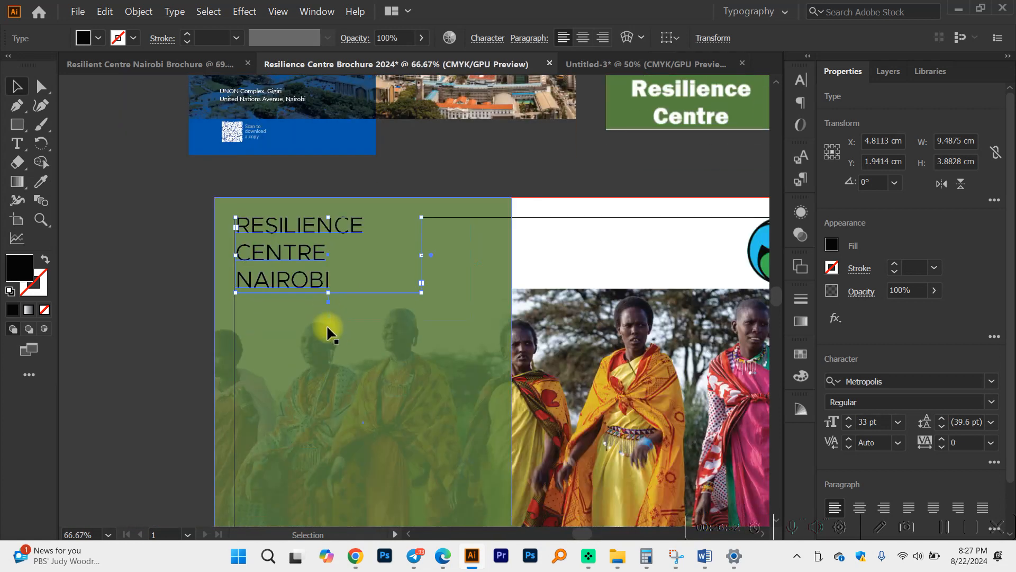
# Set the title's font size to 29 pt and fit its frame, about 3.53 cm high, slightly below the upper margin line.
pyautogui.click(849, 426)
pyautogui.click(849, 426)
pyautogui.click(848, 427)
pyautogui.click(849, 427)
pyautogui.scroll(2, 278, 233)
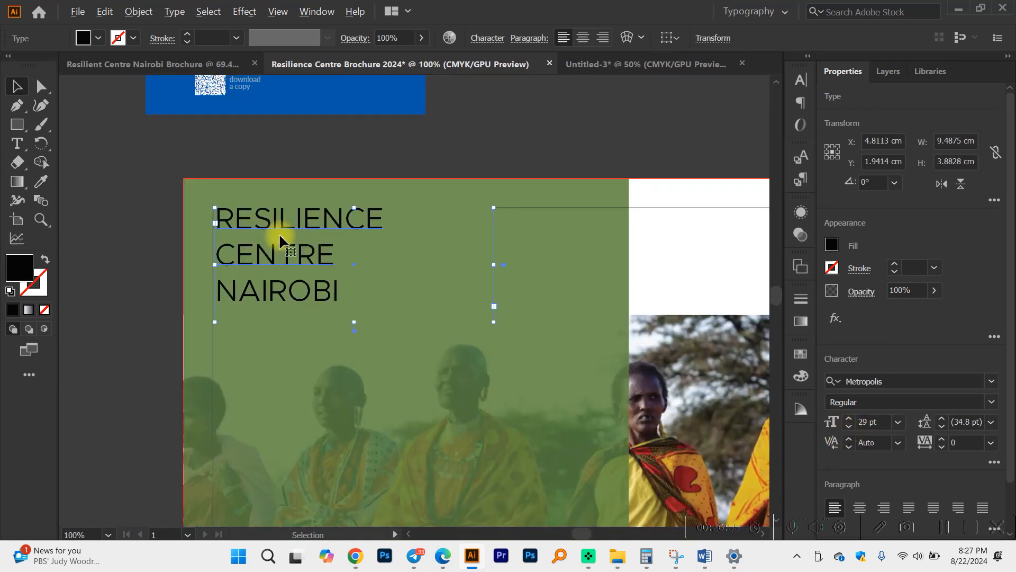
pyautogui.moveTo(392, 363); pyautogui.dragTo(392, 350)
pyautogui.moveTo(320, 317); pyautogui.dragTo(319, 329)
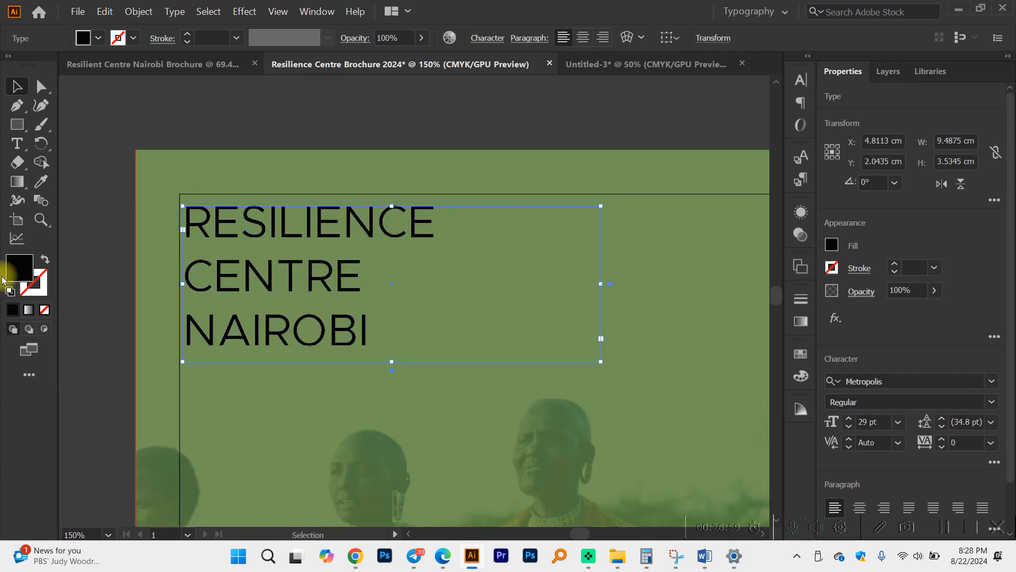
# Set the title text's fill to white and deselect it.
pyautogui.click(831, 249)
pyautogui.click(681, 303)
pyautogui.click(516, 143)
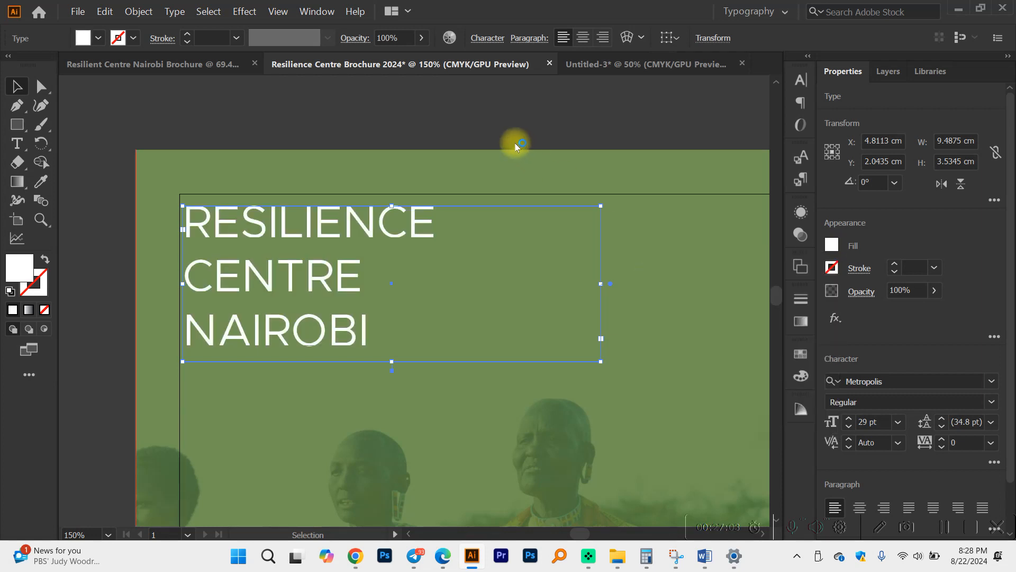
pyautogui.click(512, 134)
# Set the opacity of the green rectangle to 91% and deselect it.
pyautogui.scroll(-3, 512, 147)
pyautogui.hscroll(3, 510, 201)
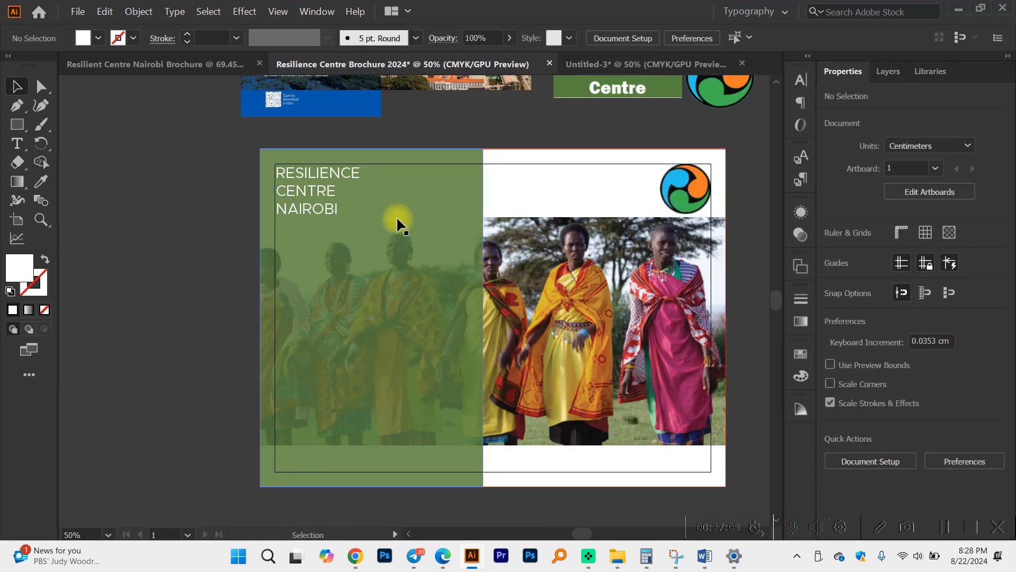
pyautogui.click(395, 189)
pyautogui.click(450, 206)
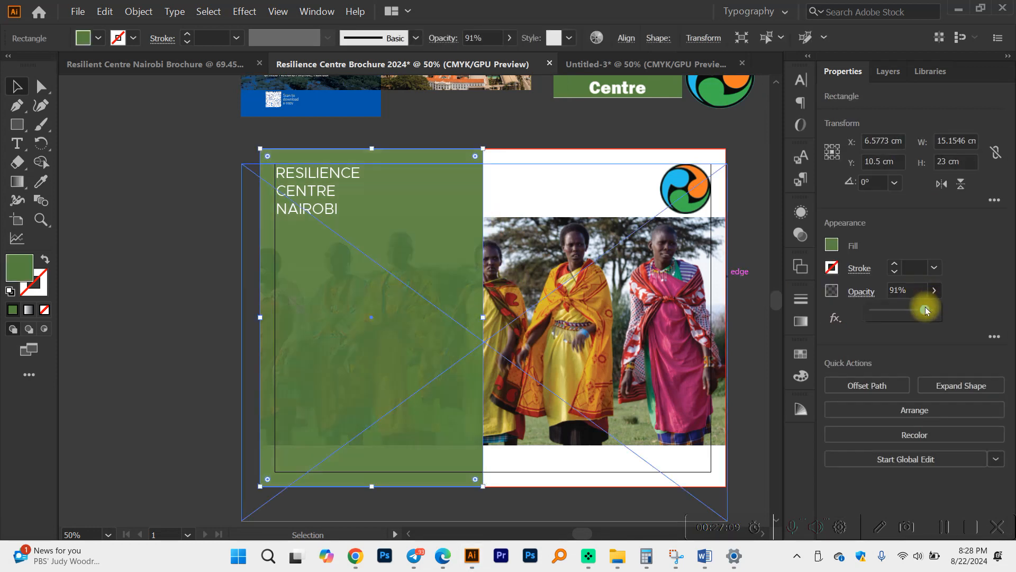
pyautogui.scroll(2, 329, 233)
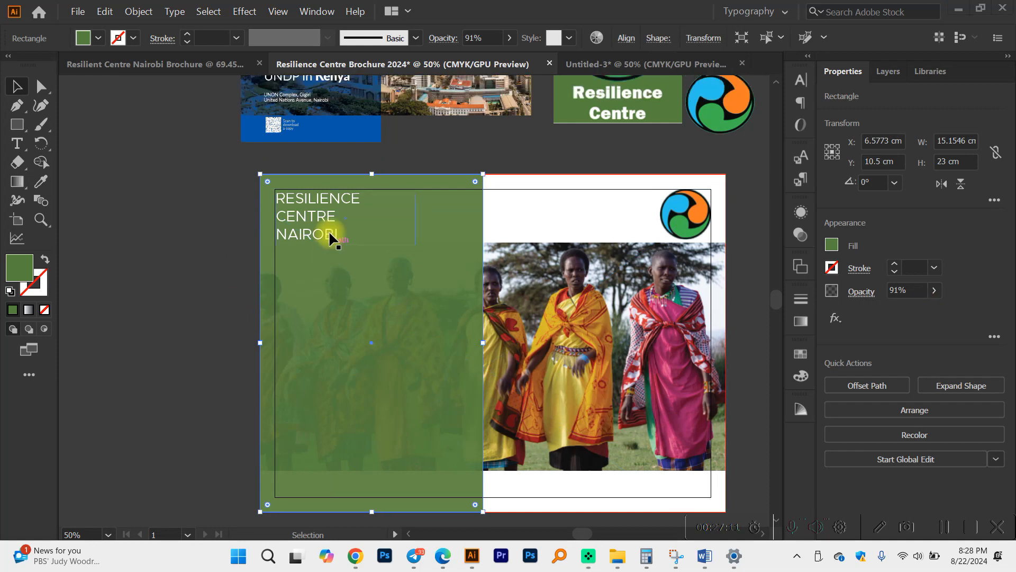
pyautogui.click(151, 250)
# Set the word RESILIENCE in the title to the Bold style.
pyautogui.scroll(2, 286, 214)
pyautogui.click(342, 225)
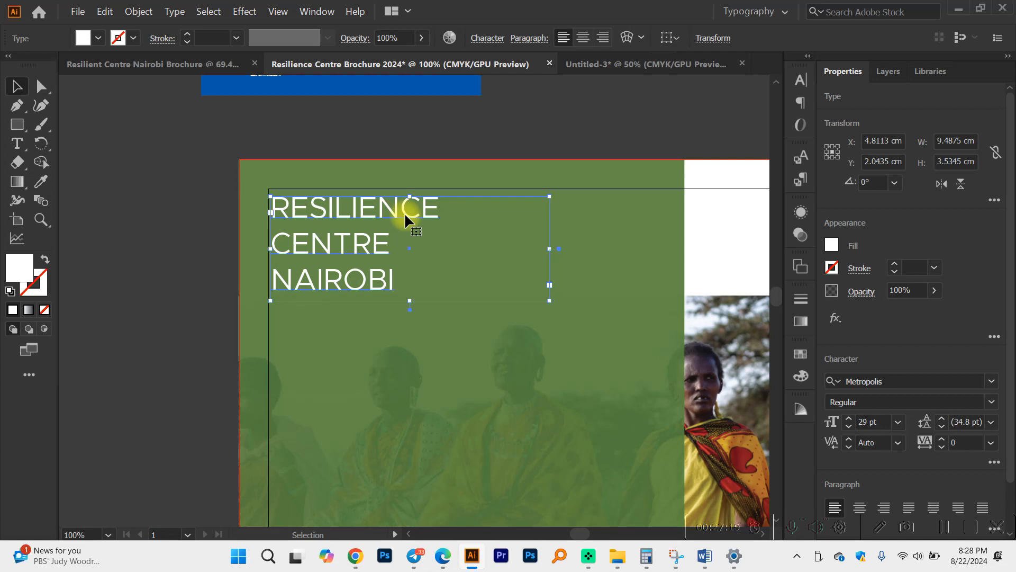
pyautogui.click(16, 143)
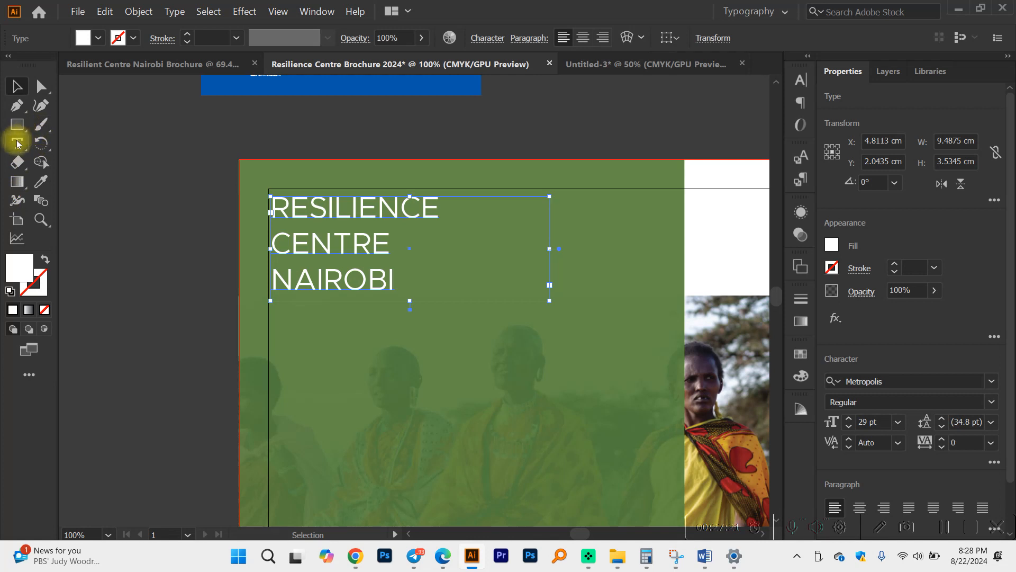
pyautogui.moveTo(439, 208); pyautogui.dragTo(231, 214)
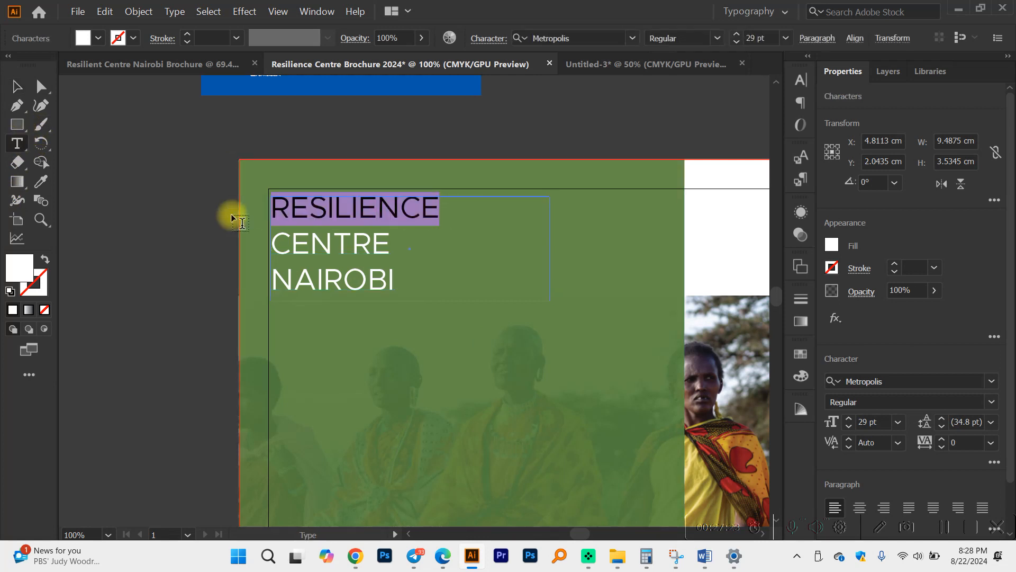
pyautogui.click(991, 402)
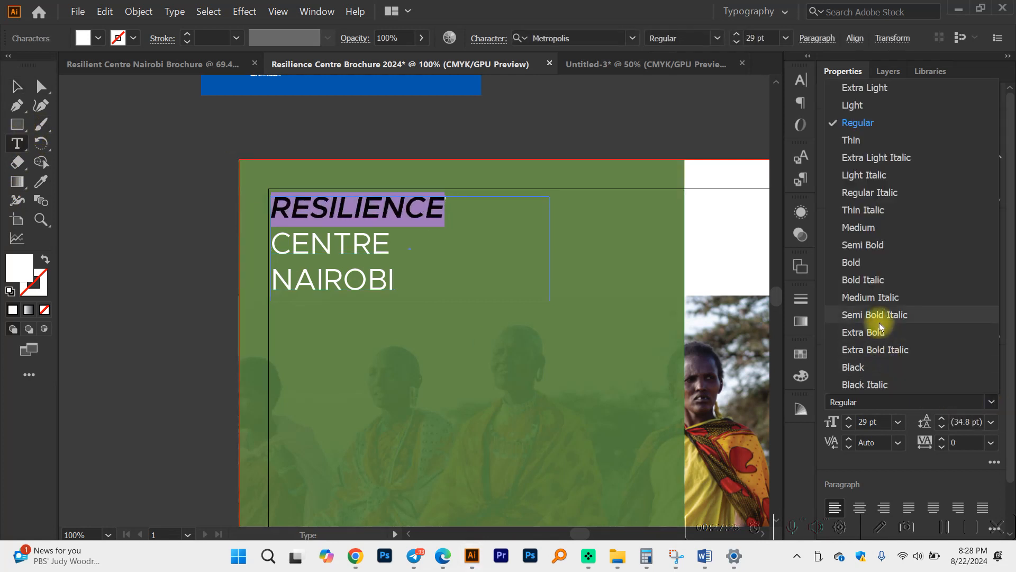
pyautogui.click(860, 262)
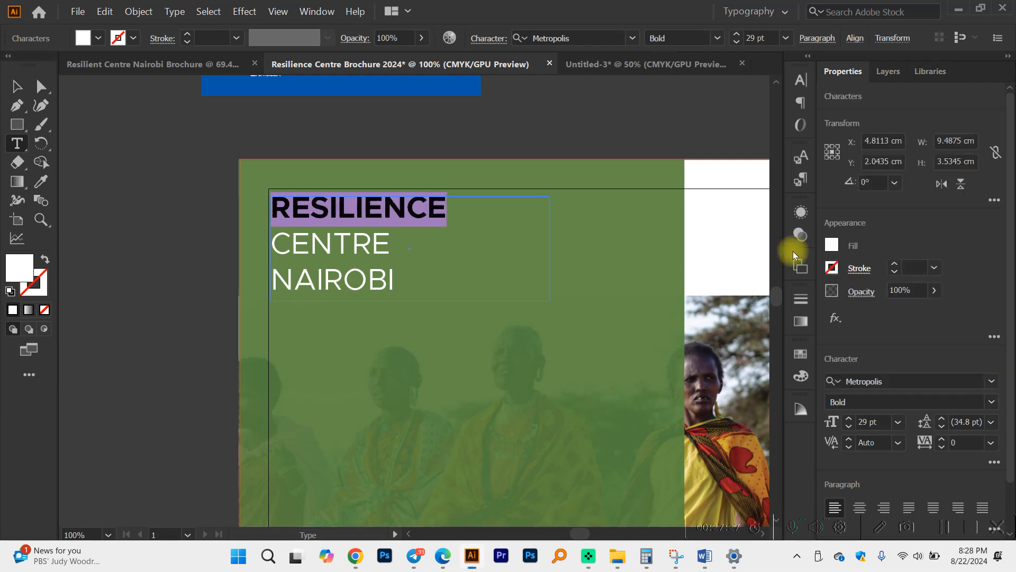
# Set the word CENTRE in the title to the Semi Bold style and finish editing the text.
pyautogui.click(346, 249)
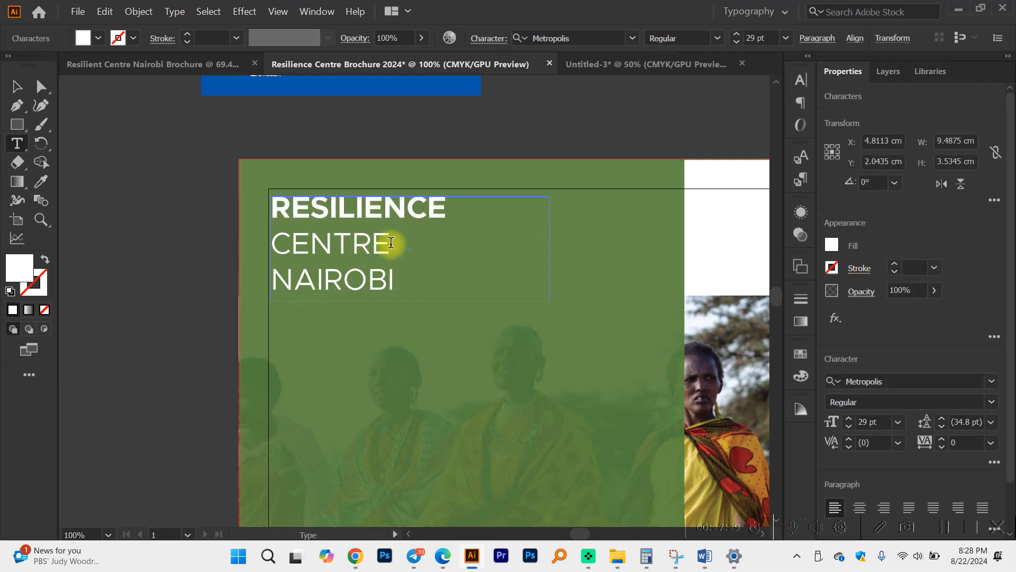
pyautogui.doubleClick(318, 242)
pyautogui.click(988, 403)
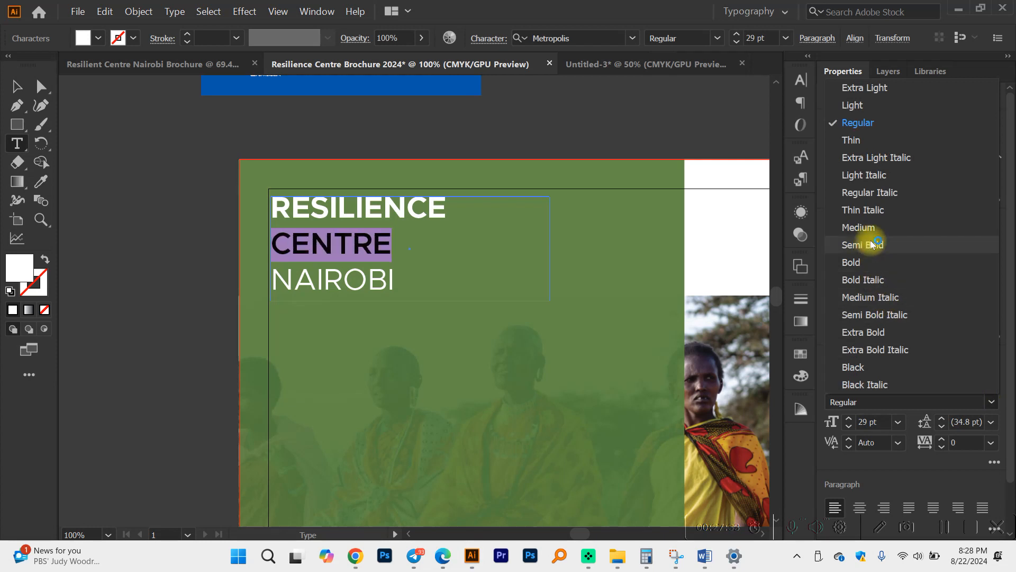
pyautogui.click(871, 244)
pyautogui.click(401, 271)
pyautogui.click(17, 86)
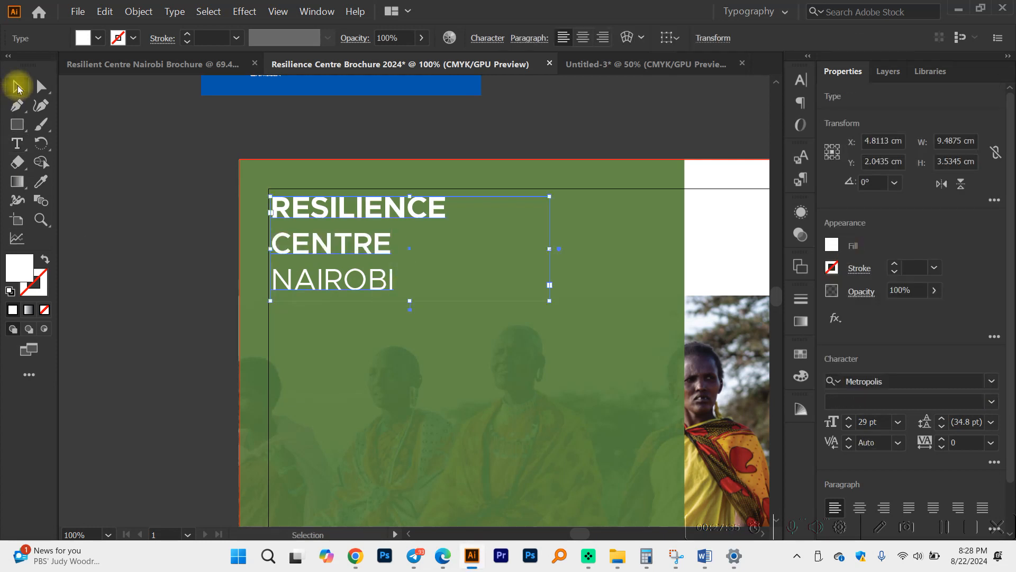
# Try the title at 32 pt, and return its font size to 29 pt.
pyautogui.hotkey('ctrl', '-')
pyautogui.hotkey('ctrl', '-')
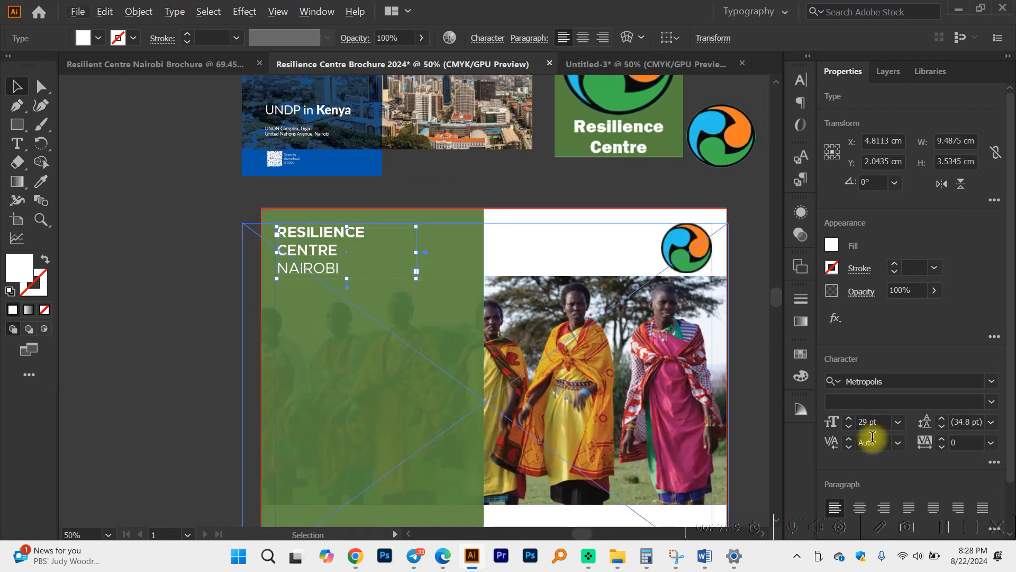
pyautogui.click(848, 418)
pyautogui.click(848, 418)
pyautogui.click(848, 418)
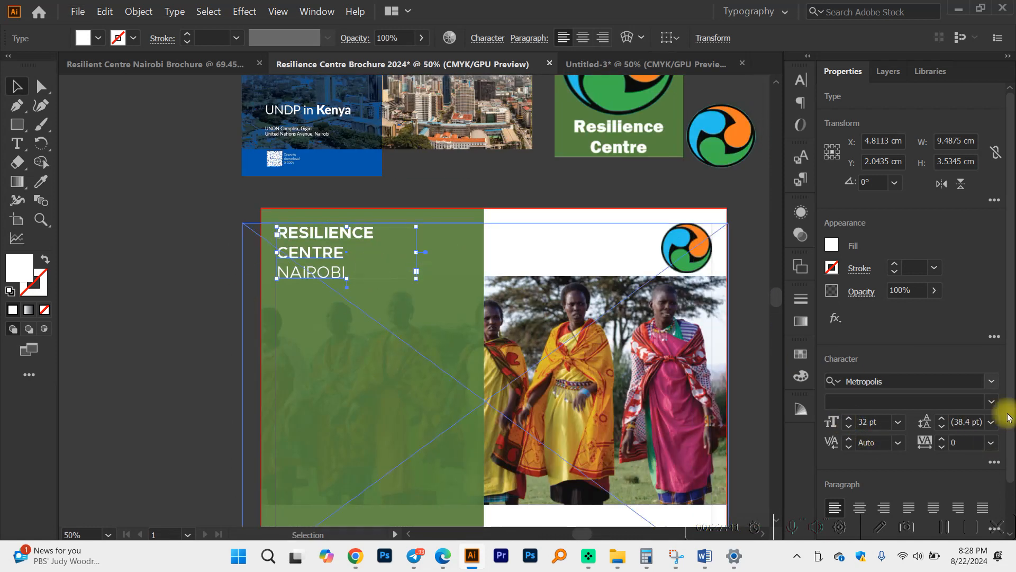
pyautogui.click(849, 426)
pyautogui.click(848, 426)
pyautogui.click(848, 426)
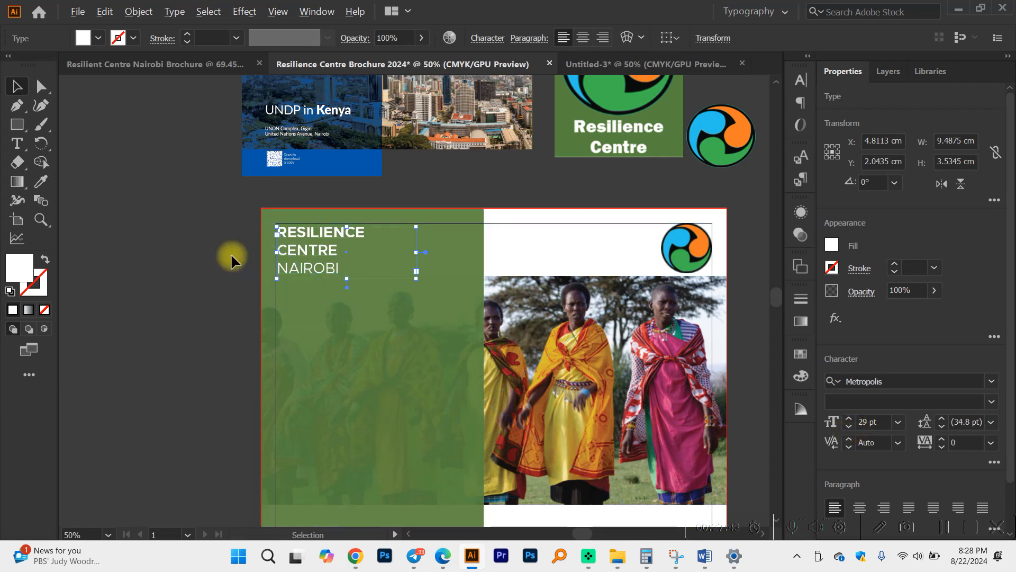
# Switch to the Brochure document in Word and copy the tagline "Pioneering Sustainable Solutions for a Resilient Future".
pyautogui.hotkey('ctrl', '-')
pyautogui.click(571, 232)
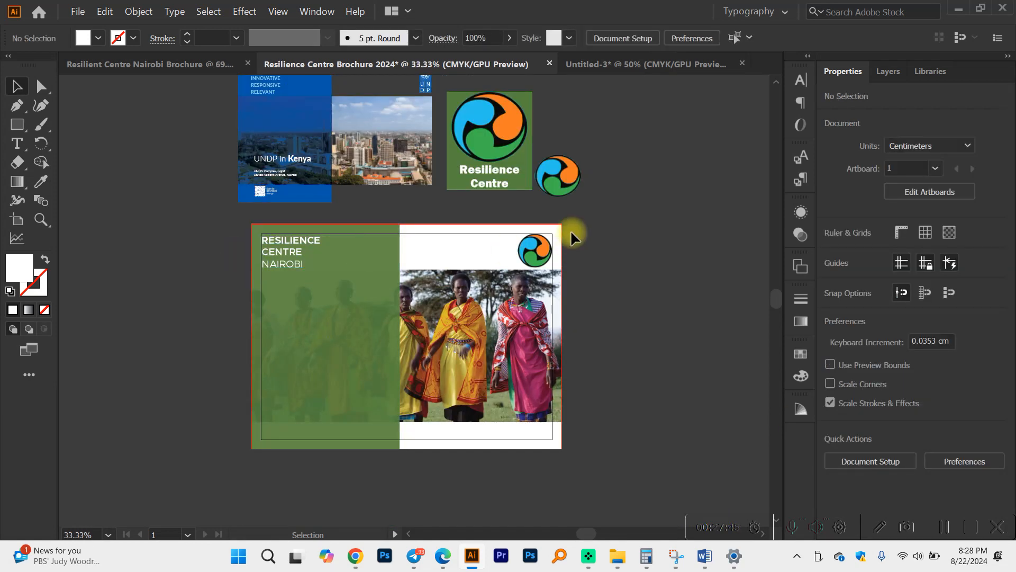
pyautogui.scroll(2, 571, 232)
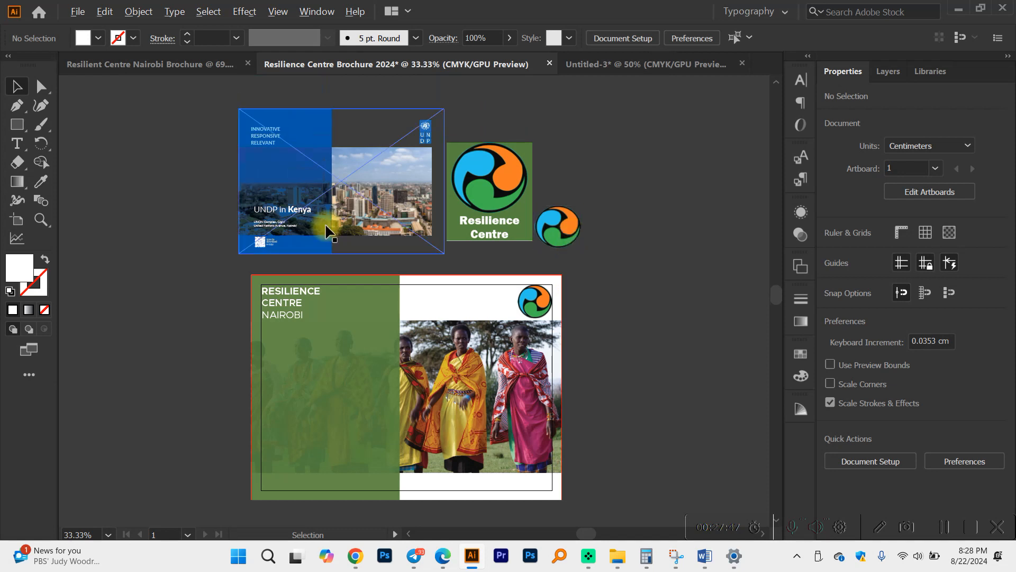
pyautogui.scroll(2, 315, 227)
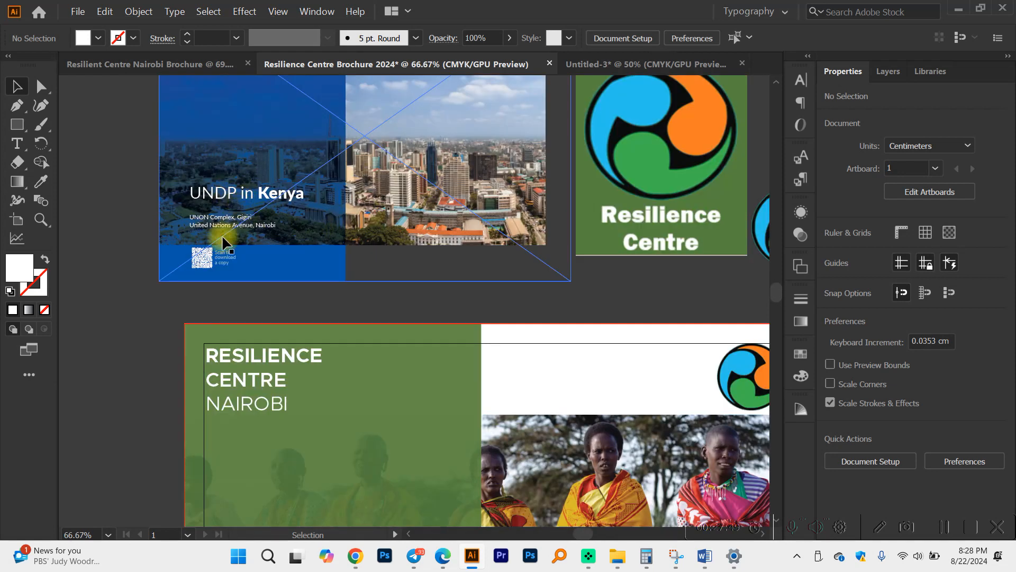
pyautogui.scroll(-1, 222, 230)
pyautogui.scroll(-4, 374, 227)
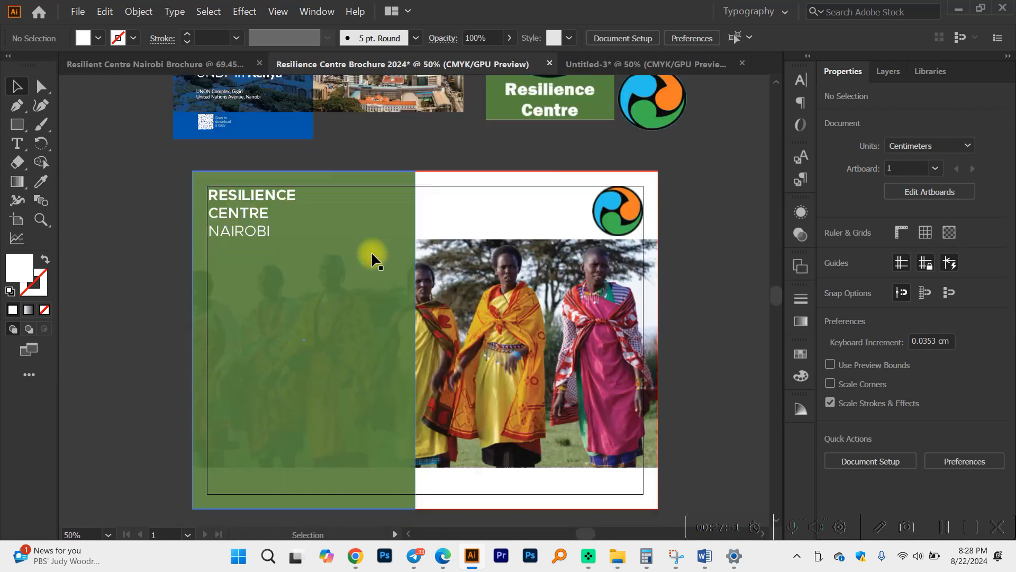
pyautogui.click(703, 553)
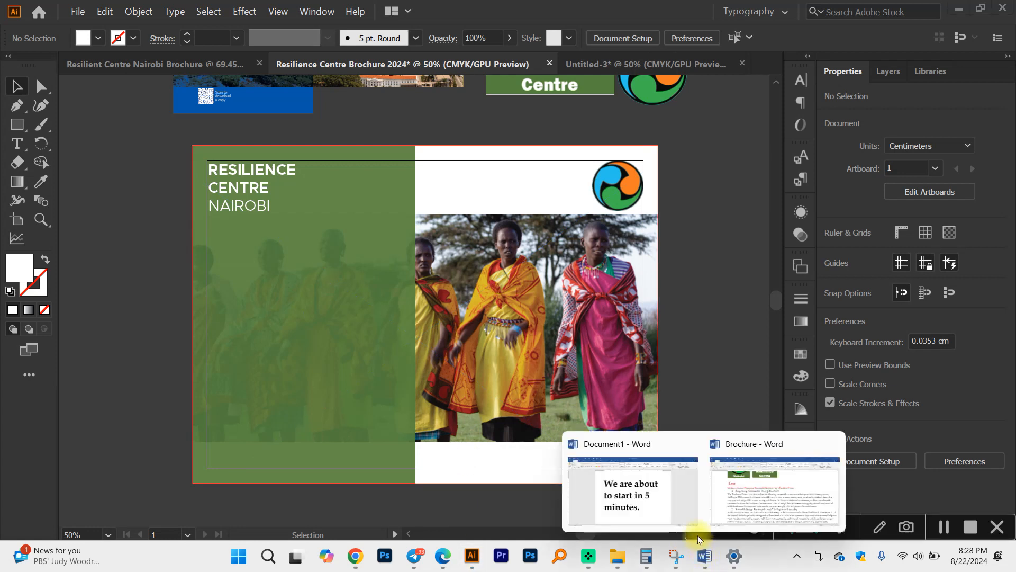
pyautogui.click(739, 505)
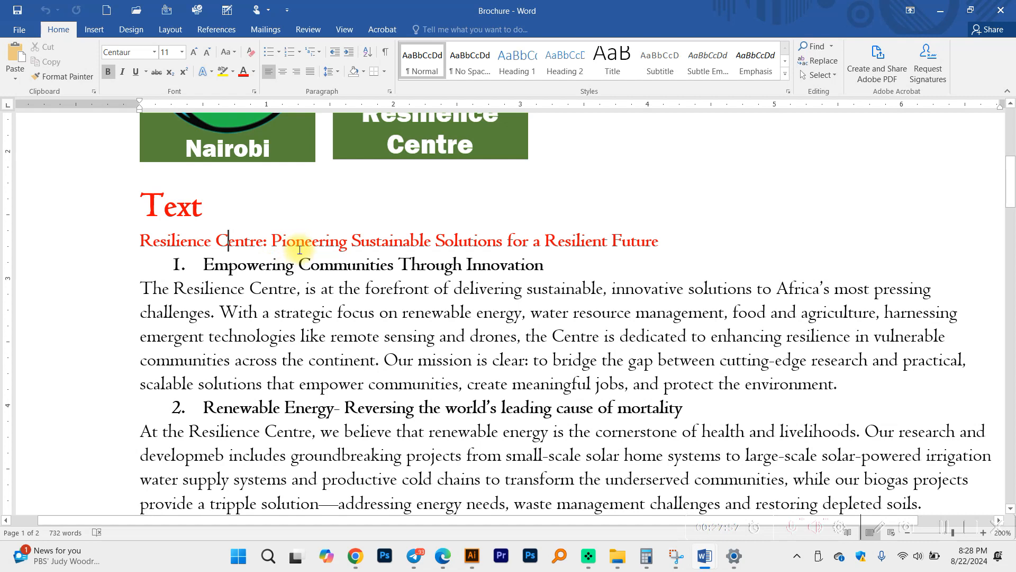
pyautogui.moveTo(334, 240); pyautogui.dragTo(656, 240)
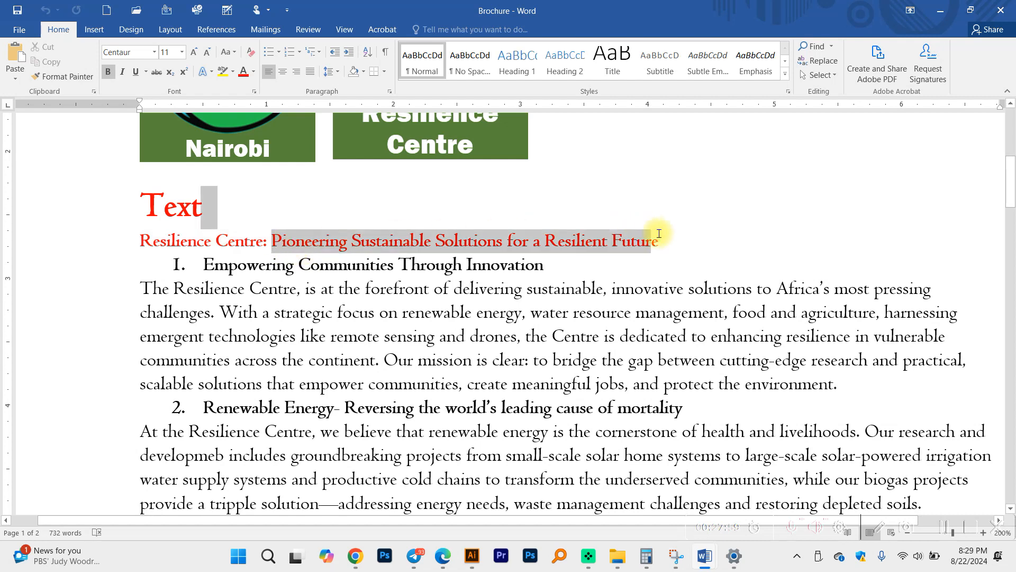
pyautogui.hotkey('ctrl', 'c')
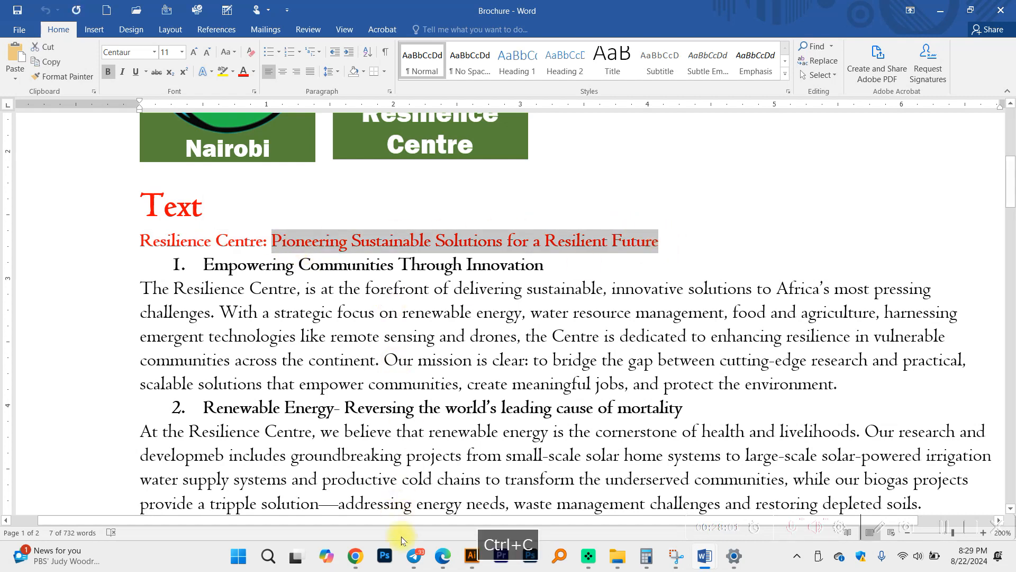
# Back in Illustrator, create an area text frame about 13.15 by 13.33 cm below the artboard and paste the tagline into it.
pyautogui.click(473, 553)
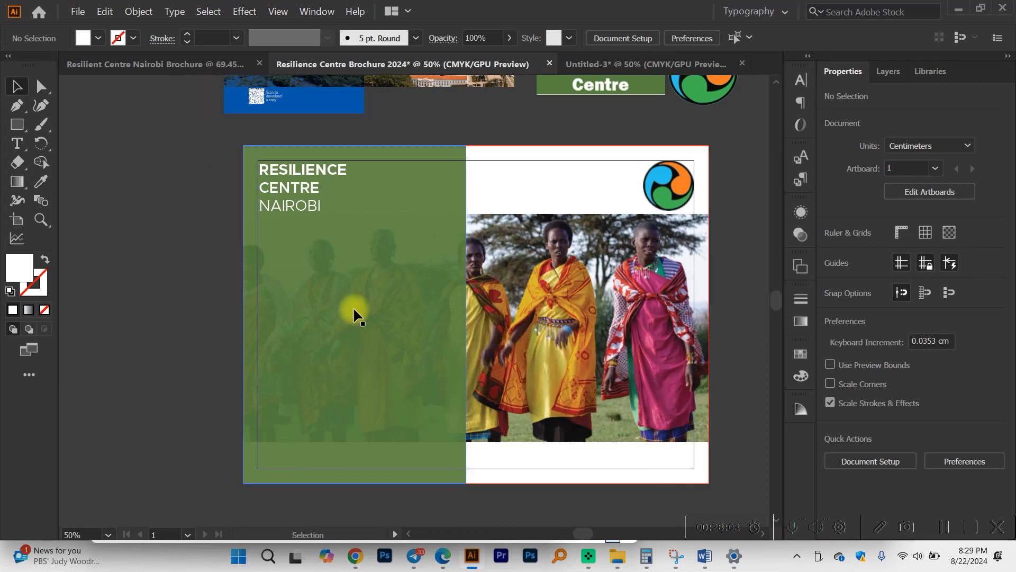
pyautogui.click(16, 142)
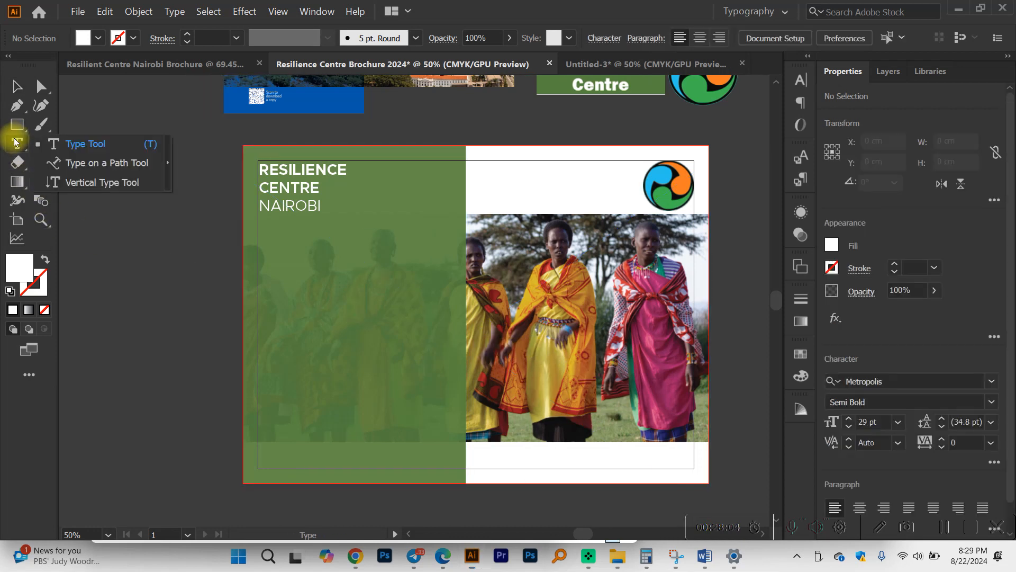
pyautogui.click(267, 249)
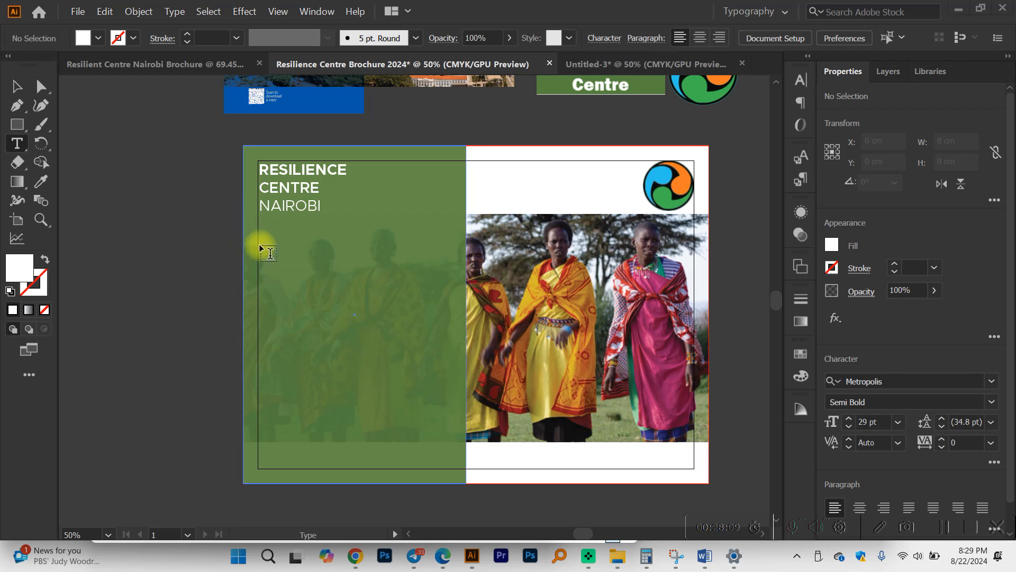
pyautogui.scroll(-5, 392, 379)
pyautogui.moveTo(262, 296); pyautogui.dragTo(456, 492)
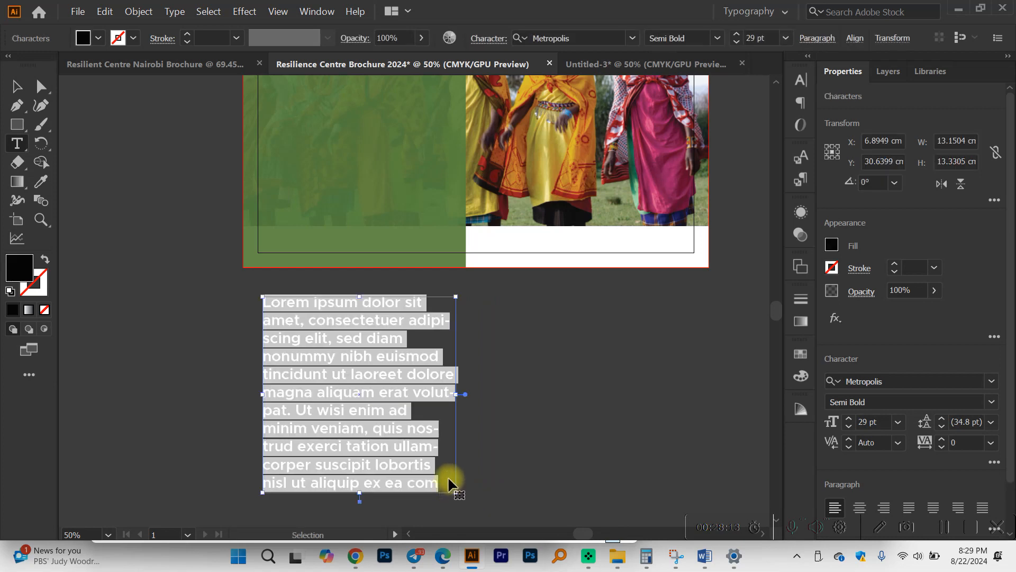
pyautogui.hotkey('ctrl', 'v')
pyautogui.click(16, 85)
# Place the tagline frame on the green panel below the title, aligned to its left margin, and shorten it to about 10.2 cm high.
pyautogui.scroll(1, 306, 297)
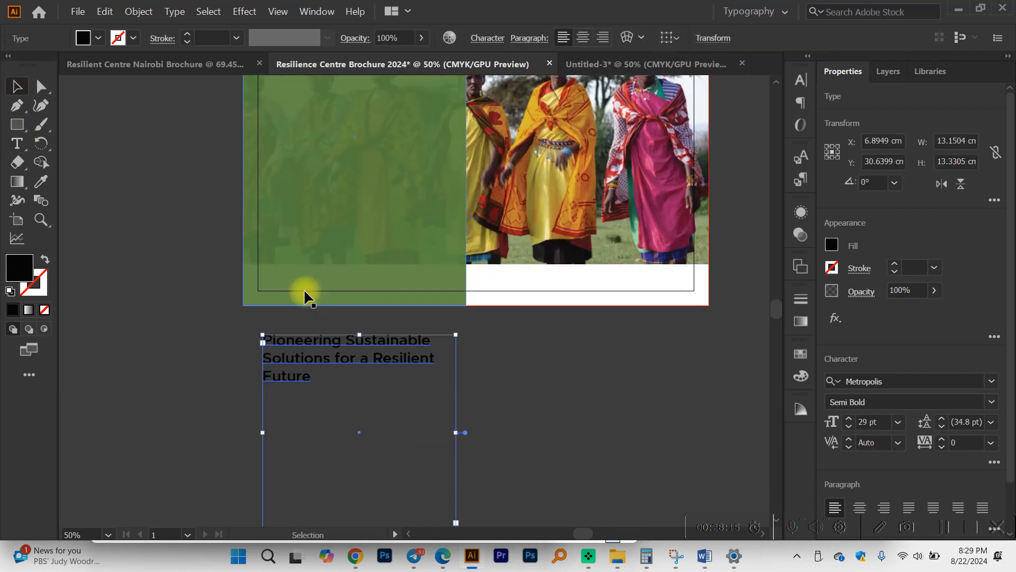
pyautogui.scroll(2, 305, 296)
pyautogui.moveTo(399, 431); pyautogui.dragTo(393, 210)
pyautogui.moveTo(356, 399); pyautogui.dragTo(355, 353)
# Set the tagline's font size to 36 pt and resize its frame to about 14.15 by 4.61 cm.
pyautogui.moveTo(849, 423); pyautogui.dragTo(849, 428)
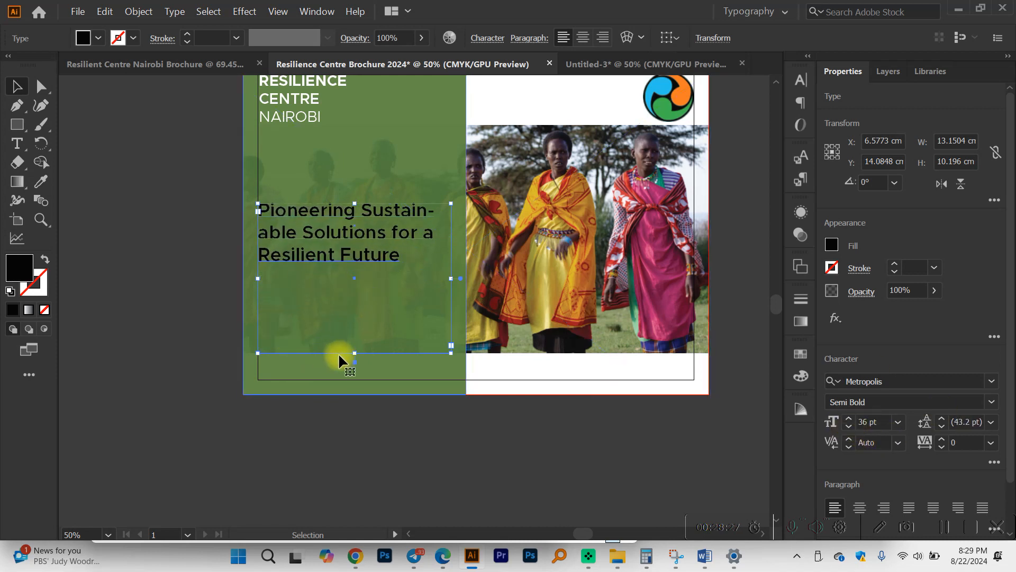
pyautogui.moveTo(357, 355); pyautogui.dragTo(354, 274)
pyautogui.moveTo(453, 257); pyautogui.dragTo(470, 257)
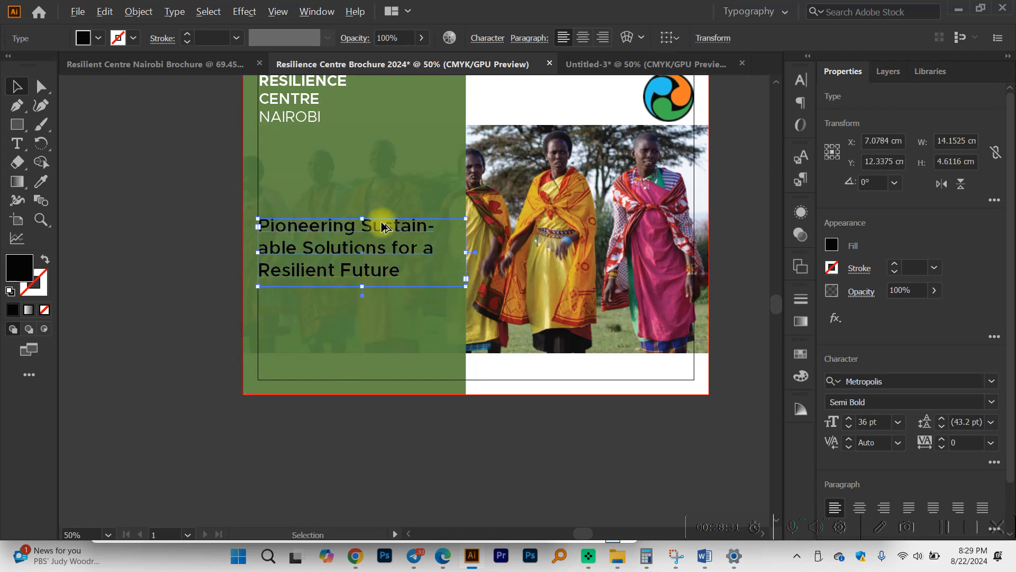
# Insert a line break after "Pioneering" in the tagline and add a full stop at its end.
pyautogui.scroll(2, 371, 227)
pyautogui.doubleClick(379, 237)
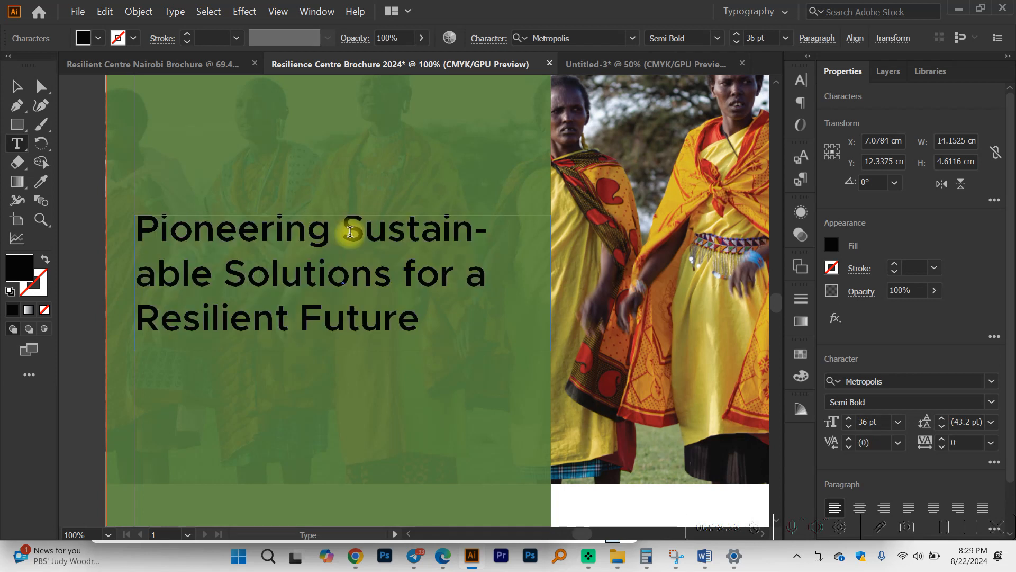
pyautogui.press('BackSpace')
pyautogui.press('Return')
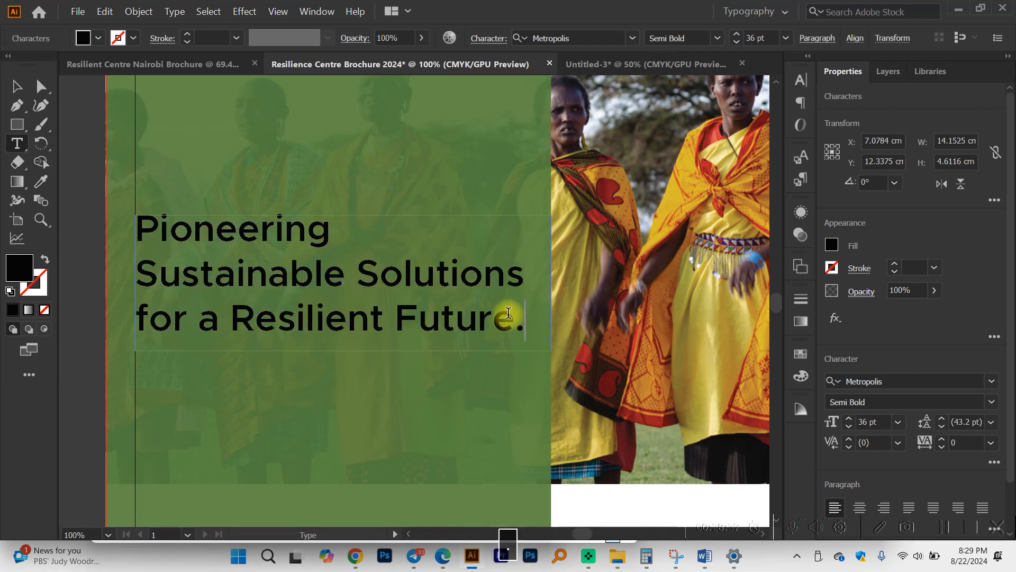
# Fill the whole tagline with white (FFFFFF) and finish editing the text.
pyautogui.moveTo(535, 328); pyautogui.dragTo(102, 254)
pyautogui.doubleClick(20, 271)
pyautogui.moveTo(212, 212); pyautogui.dragTo(10, 59)
pyautogui.moveTo(86, 84); pyautogui.dragTo(14, 53)
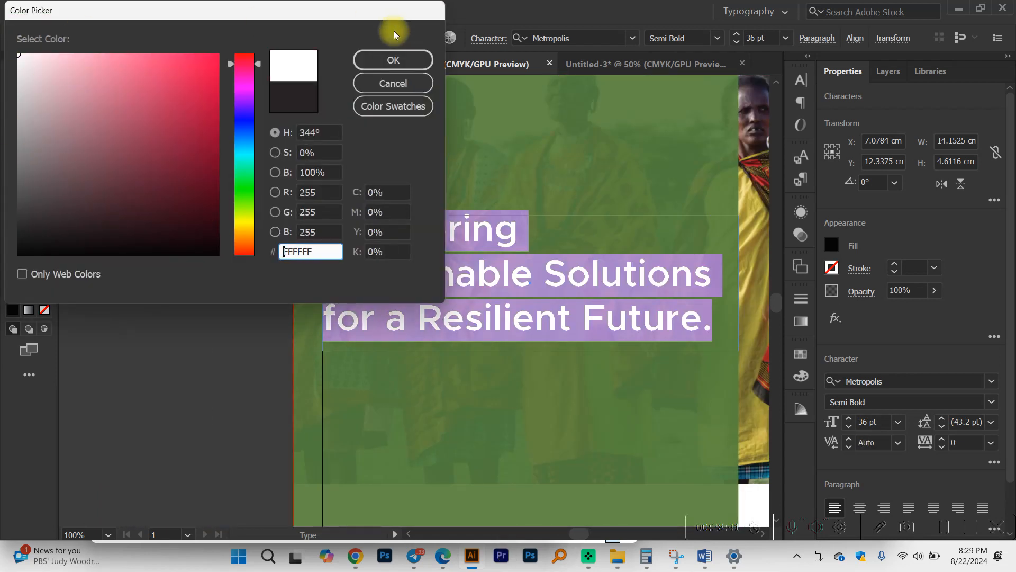
pyautogui.click(415, 63)
pyautogui.moveTo(693, 316); pyautogui.dragTo(230, 214)
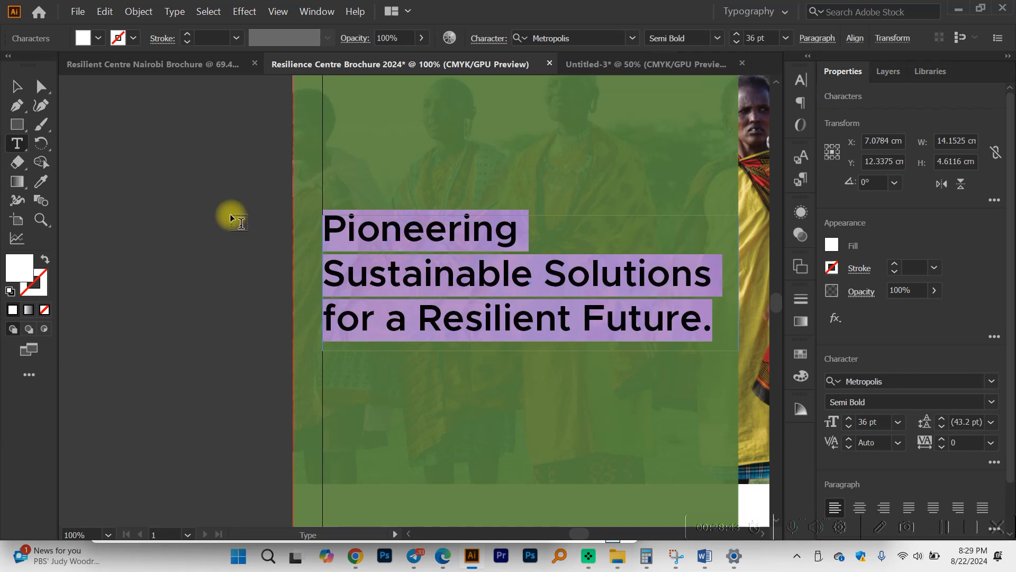
pyautogui.doubleClick(17, 266)
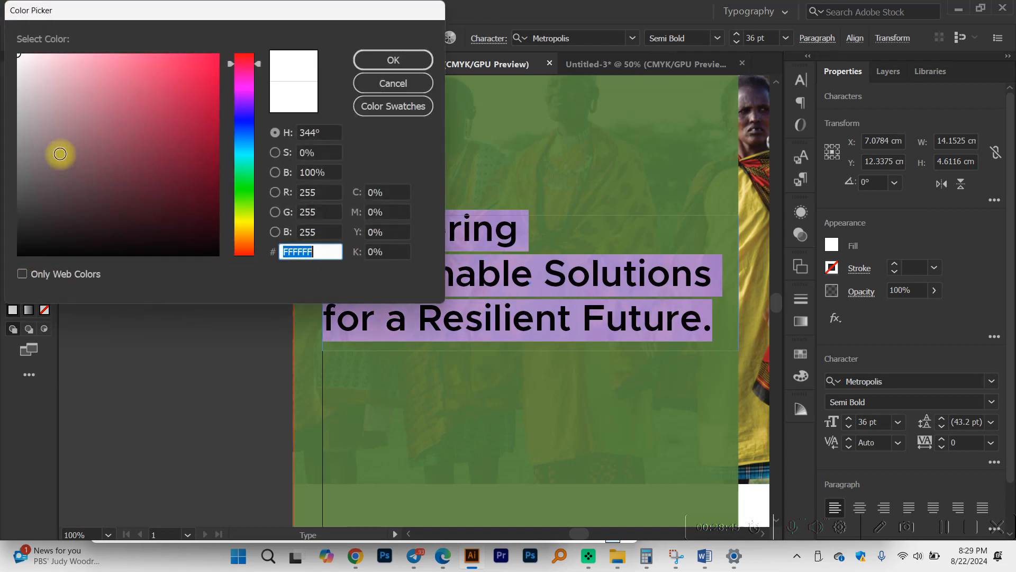
pyautogui.click(390, 62)
pyautogui.press('Escape')
pyautogui.scroll(-3, 510, 292)
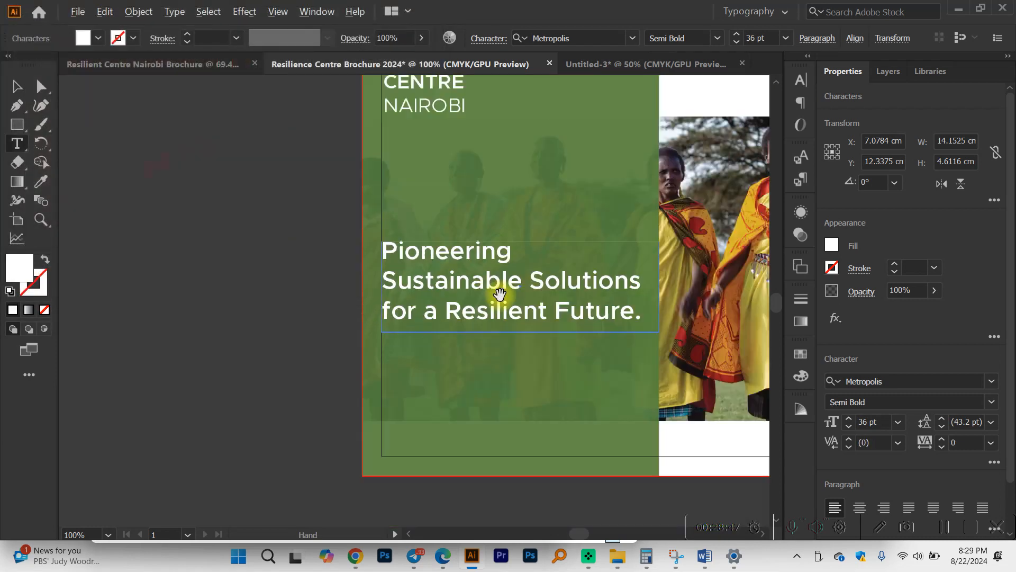
# Reduce the tagline's font size to 30 pt.
pyautogui.scroll(2, 419, 248)
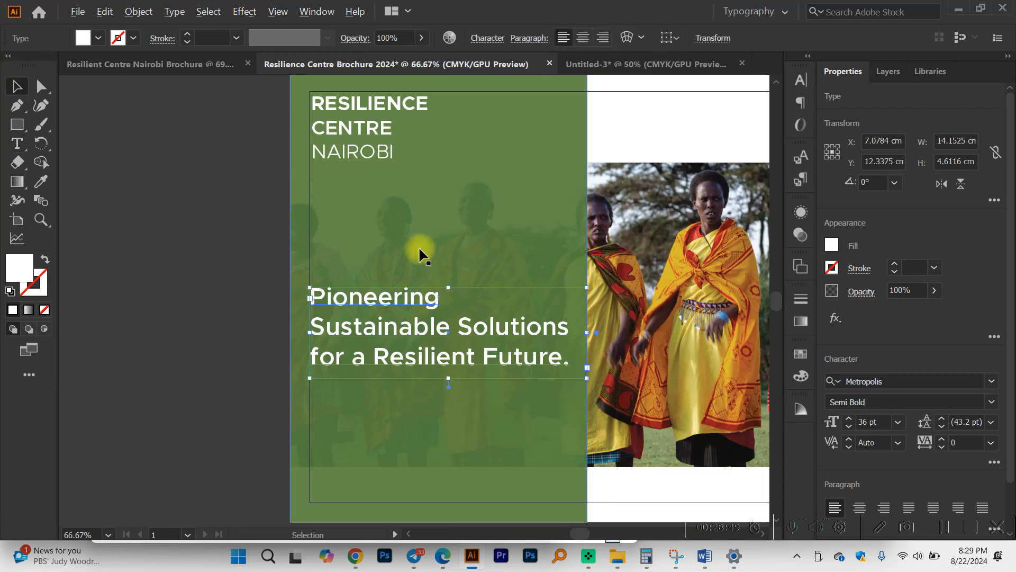
pyautogui.scroll(-1, 873, 370)
pyautogui.click(850, 373)
pyautogui.click(850, 375)
pyautogui.click(849, 374)
pyautogui.click(849, 374)
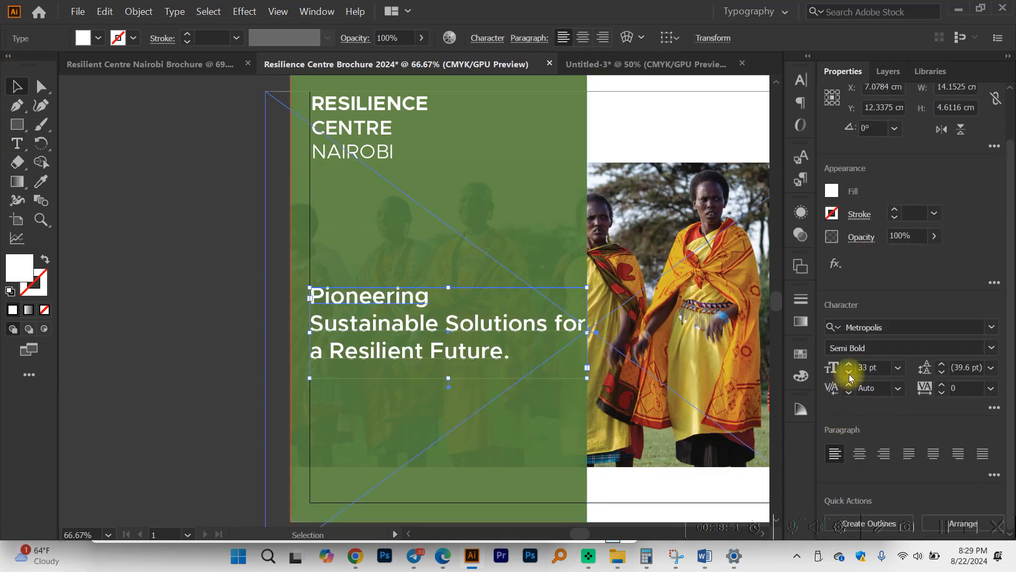
pyautogui.click(849, 374)
pyautogui.click(849, 375)
# Change the tagline's font to EB Garamond Bold.
pyautogui.click(912, 326)
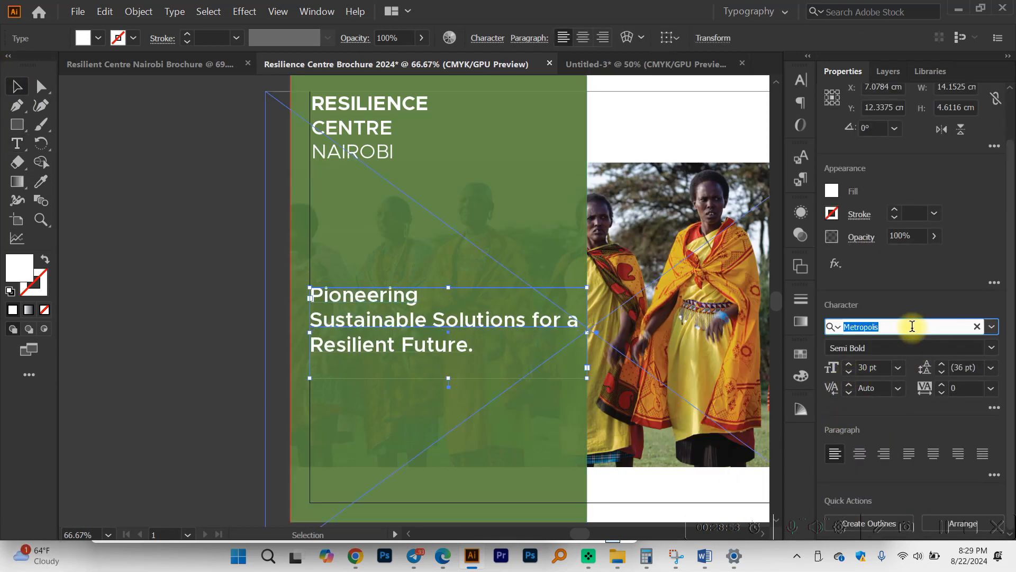
pyautogui.write('E')
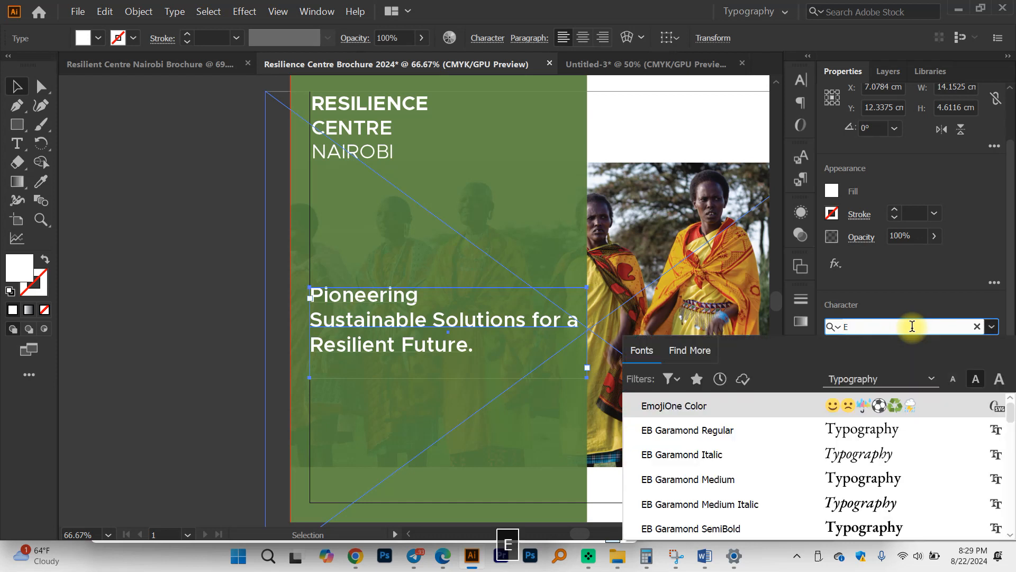
pyautogui.write('B')
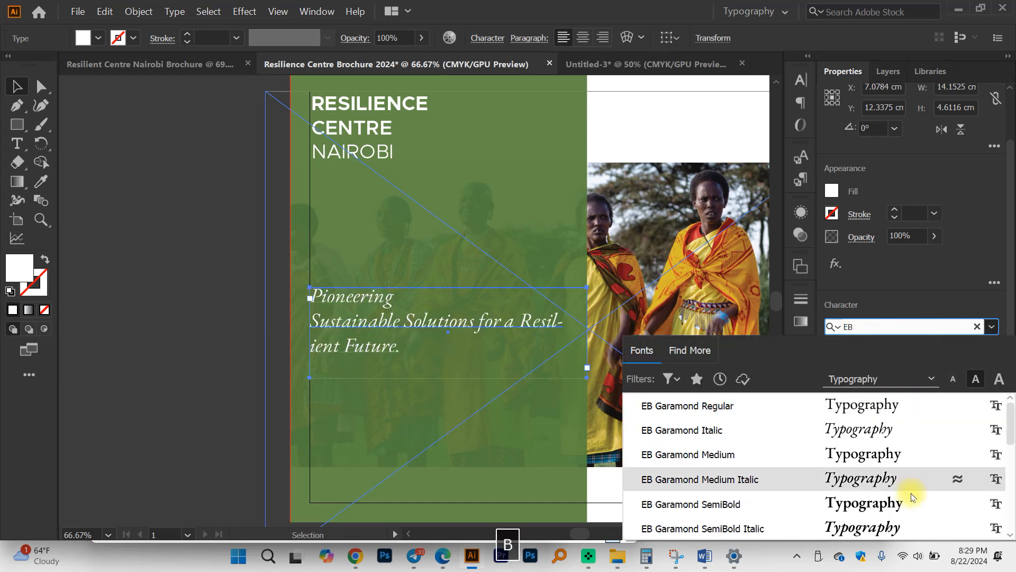
pyautogui.scroll(-1, 875, 523)
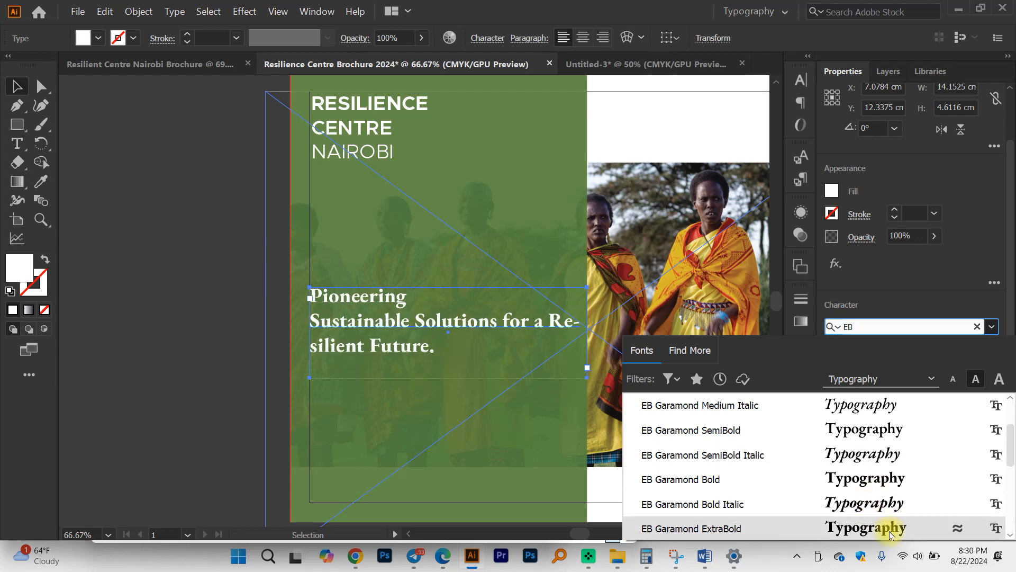
pyautogui.scroll(-2, 879, 521)
pyautogui.scroll(1, 869, 445)
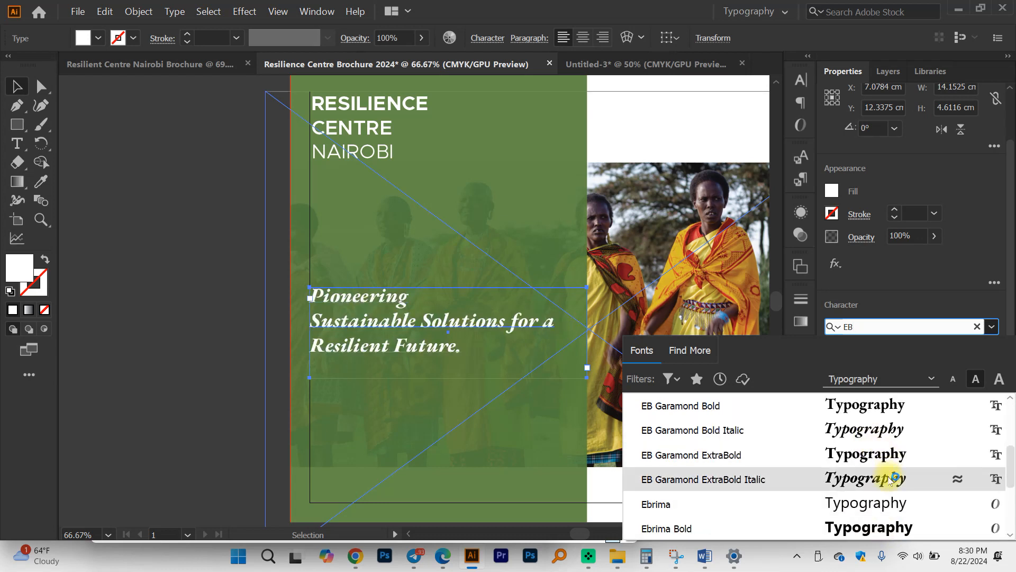
pyautogui.click(873, 405)
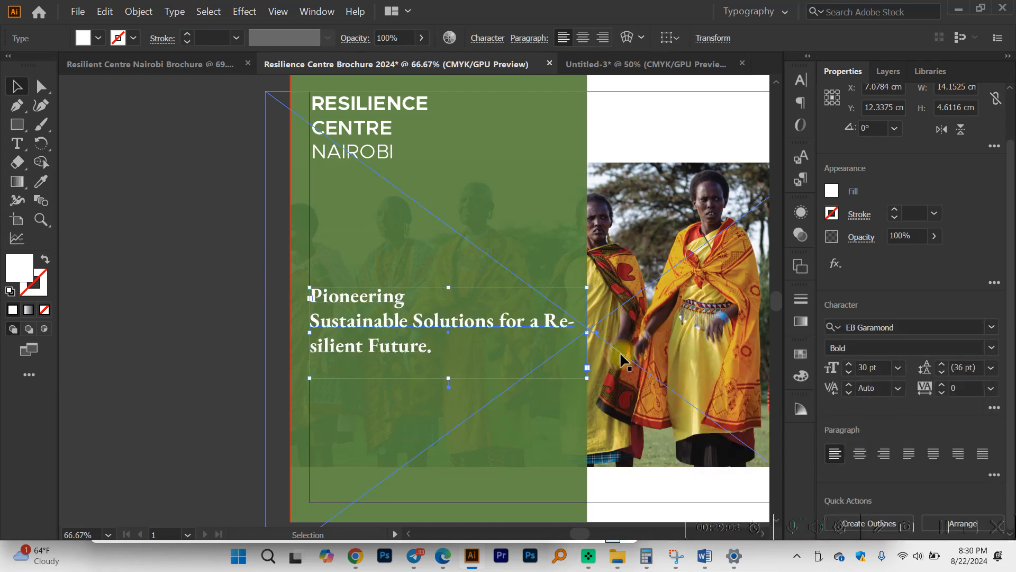
# Enlarge the tagline to 38 pt and insert a line break before "for a Resilient Future.".
pyautogui.scroll(8, 851, 366)
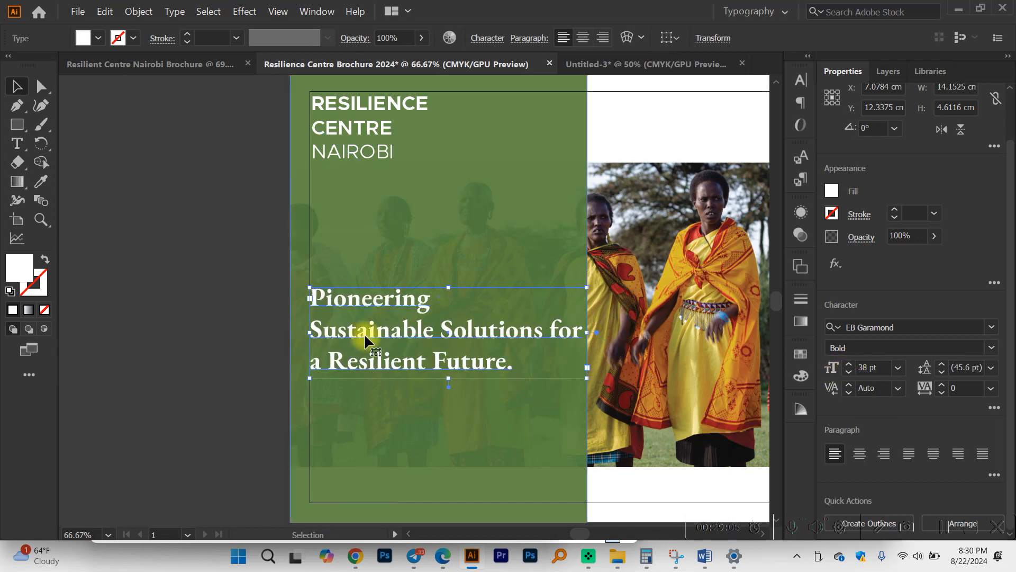
pyautogui.scroll(1, 508, 327)
pyautogui.doubleClick(510, 333)
pyautogui.tripleClick(569, 332)
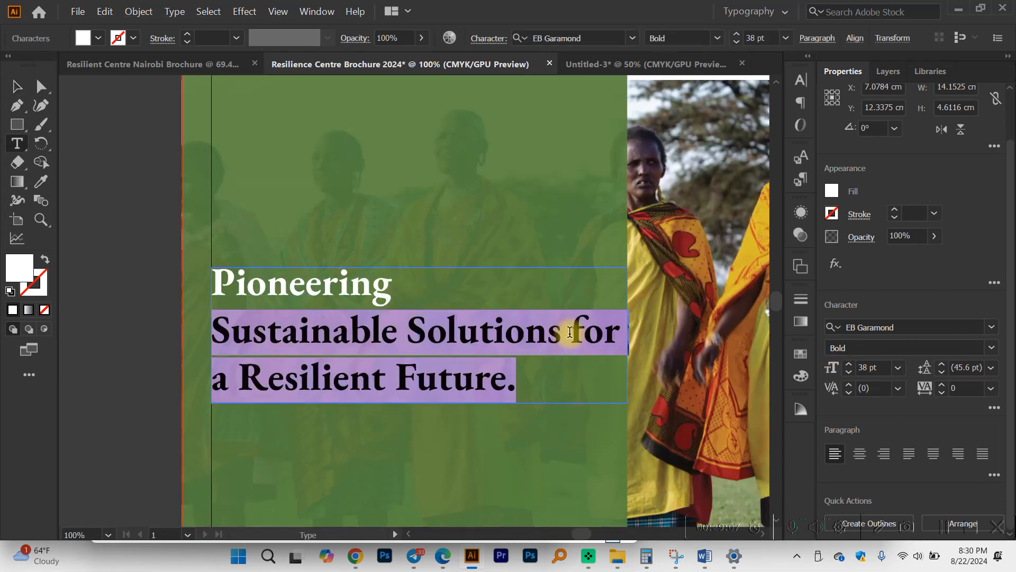
pyautogui.click(570, 334)
pyautogui.press('BackSpace')
pyautogui.press('Return')
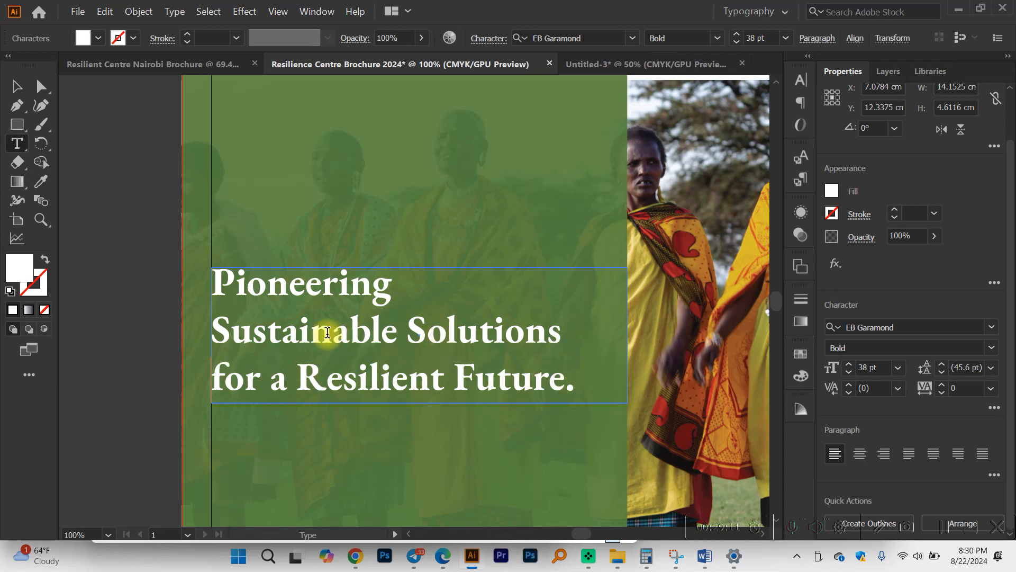
# Set the words "Sustainable Solutions" in the tagline to the Bold Italic style.
pyautogui.moveTo(558, 335); pyautogui.dragTo(207, 332)
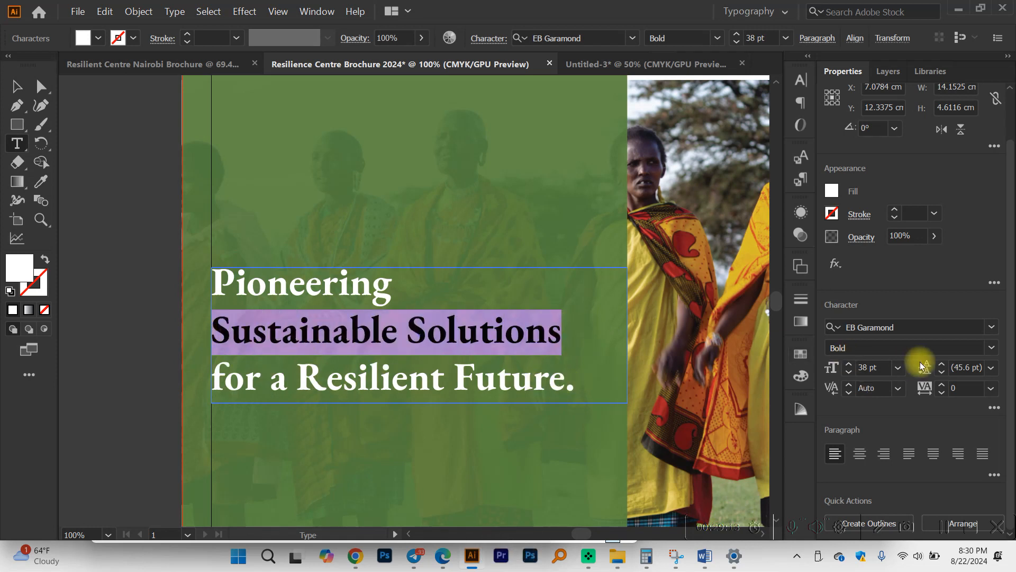
pyautogui.click(987, 348)
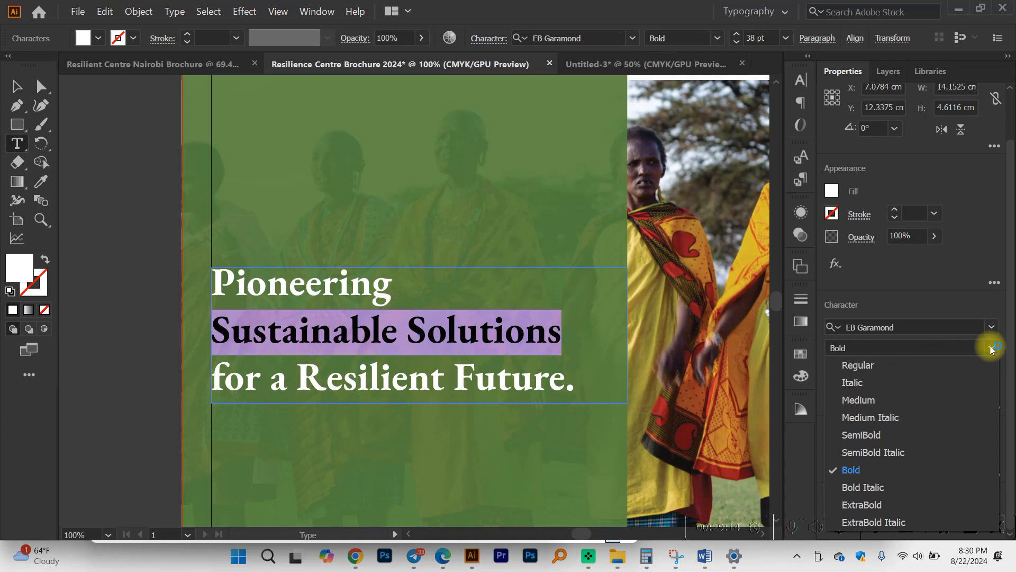
pyautogui.click(872, 483)
pyautogui.click(442, 390)
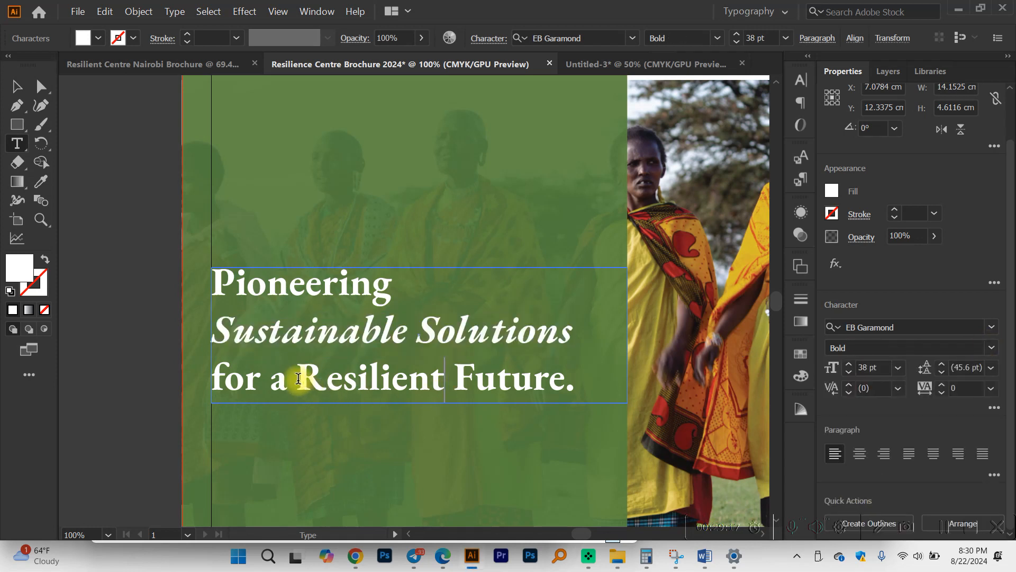
# Set the words "Resilient Future." in the tagline to the EB Garamond Medium Italic style.
pyautogui.moveTo(298, 377); pyautogui.dragTo(617, 380)
pyautogui.click(991, 348)
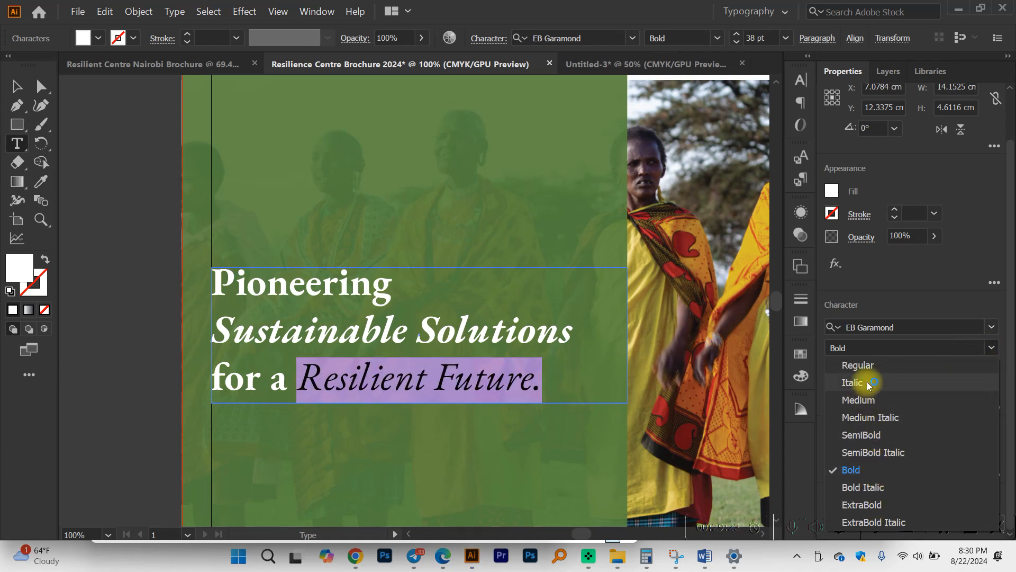
pyautogui.click(871, 417)
pyautogui.click(393, 382)
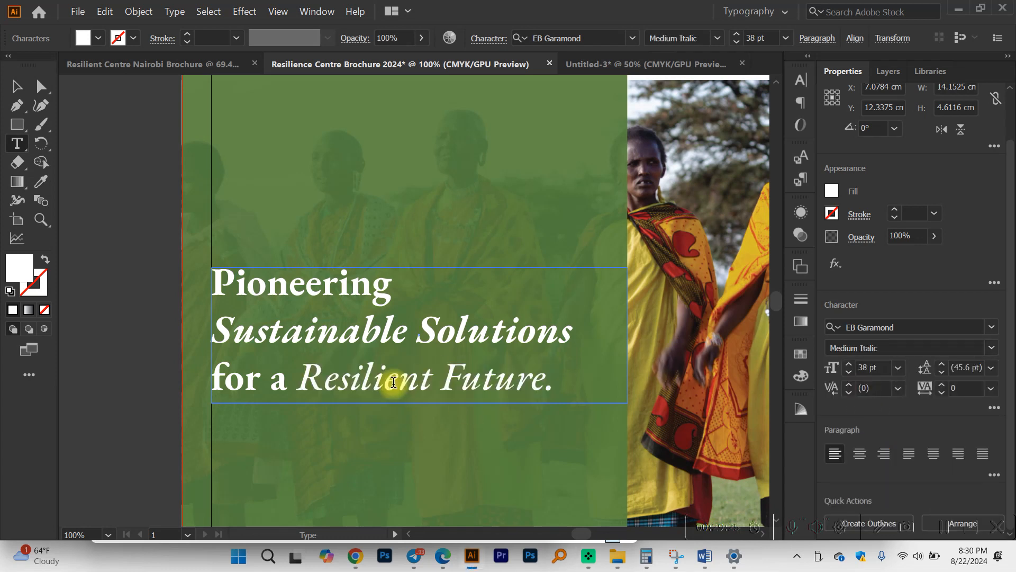
# Draw a white rectangle about 8.84 by 1.47 cm over the words "Resilient Future." in the tagline.
pyautogui.click(18, 87)
pyautogui.scroll(-2, 271, 163)
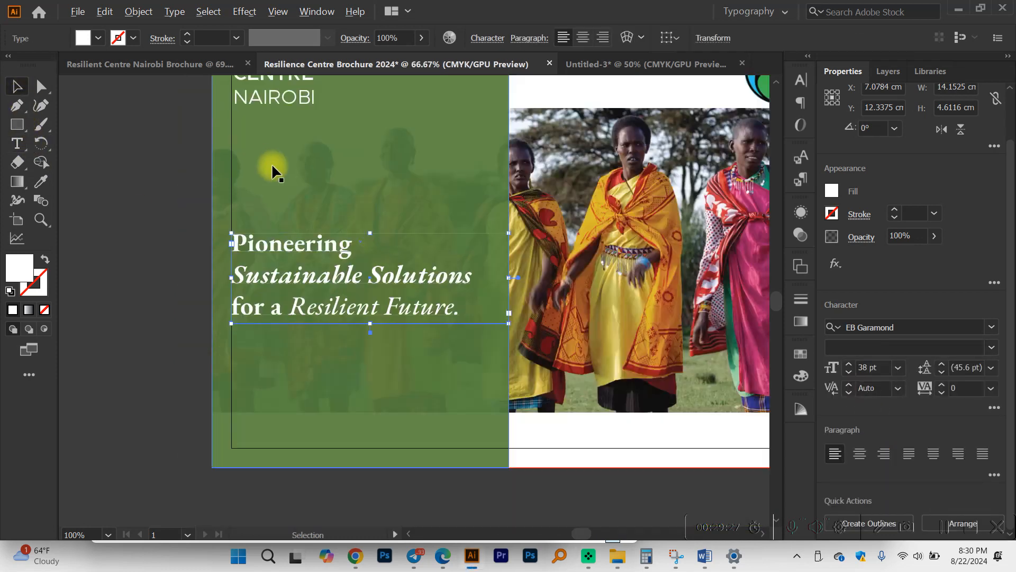
pyautogui.scroll(1, 276, 169)
pyautogui.scroll(2, 350, 334)
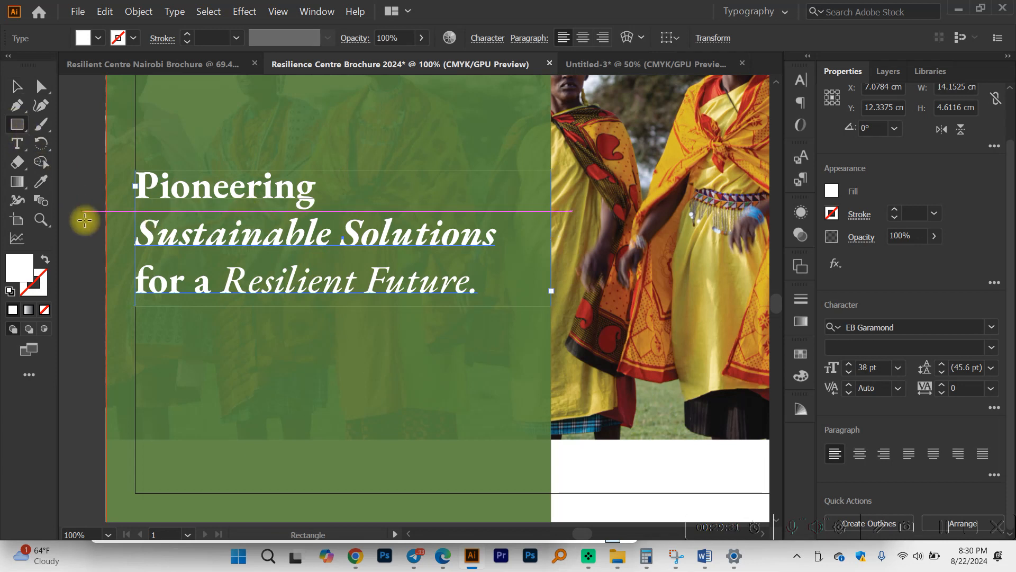
pyautogui.scroll(2, 206, 280)
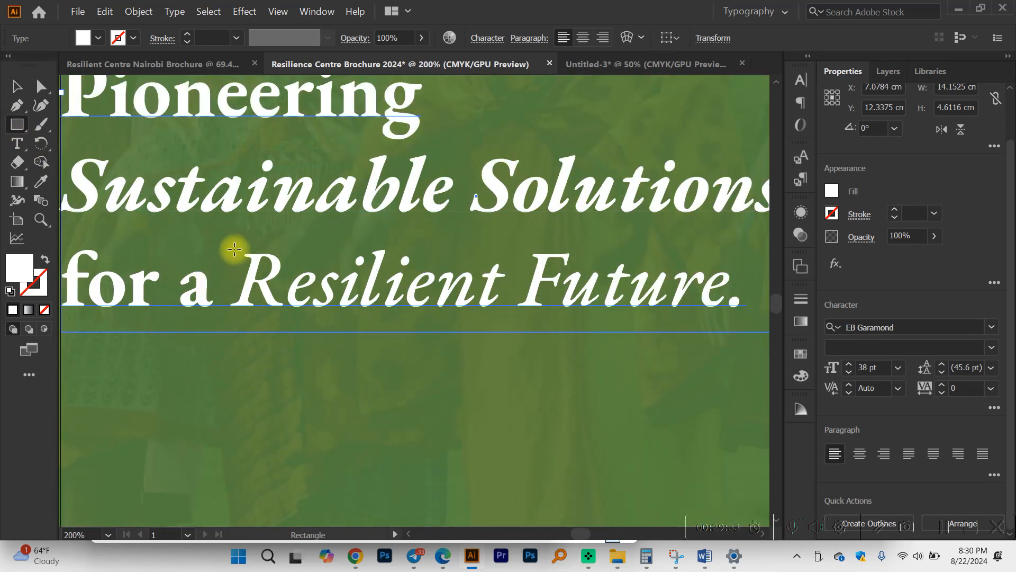
pyautogui.moveTo(232, 244); pyautogui.dragTo(749, 330)
pyautogui.scroll(-3, 375, 336)
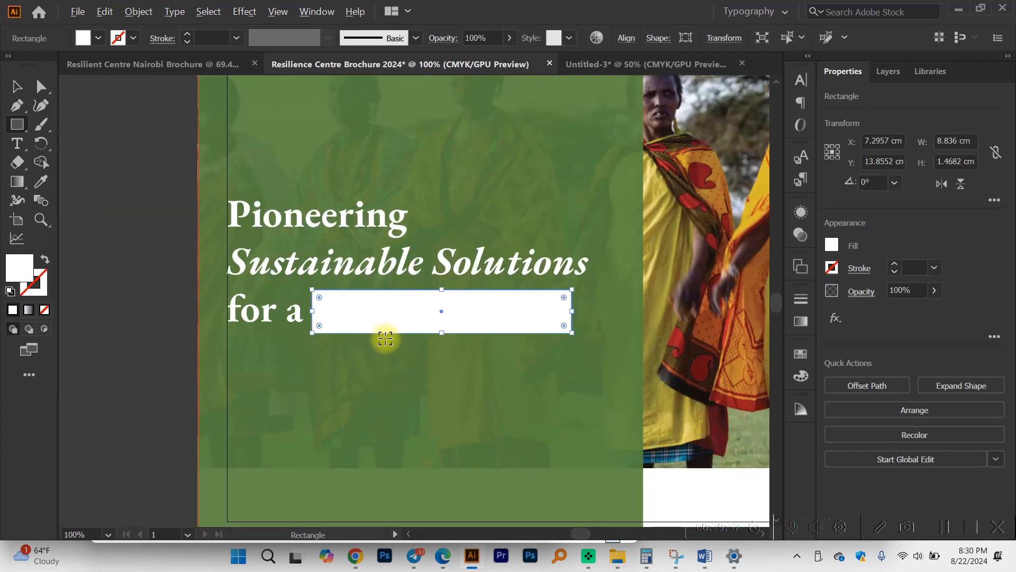
pyautogui.scroll(1, 375, 337)
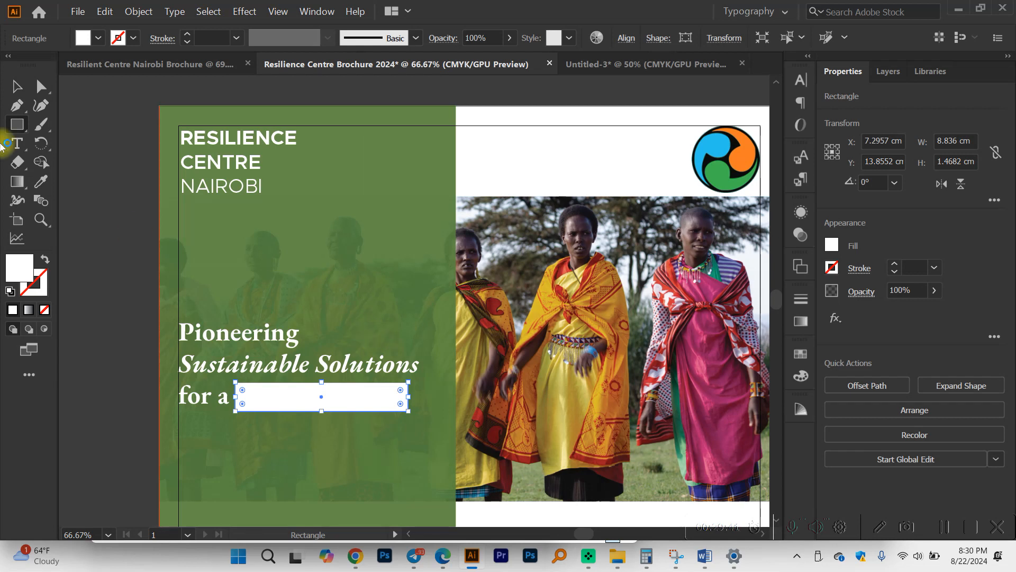
# Try to send the white rectangle behind all other artwork, and undo it.
pyautogui.click(16, 87)
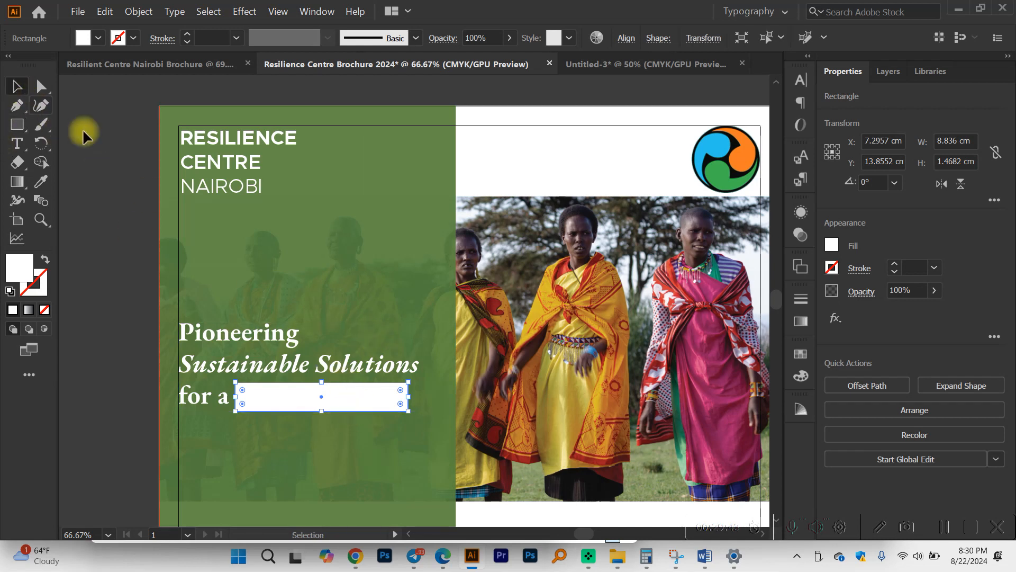
pyautogui.rightClick(382, 402)
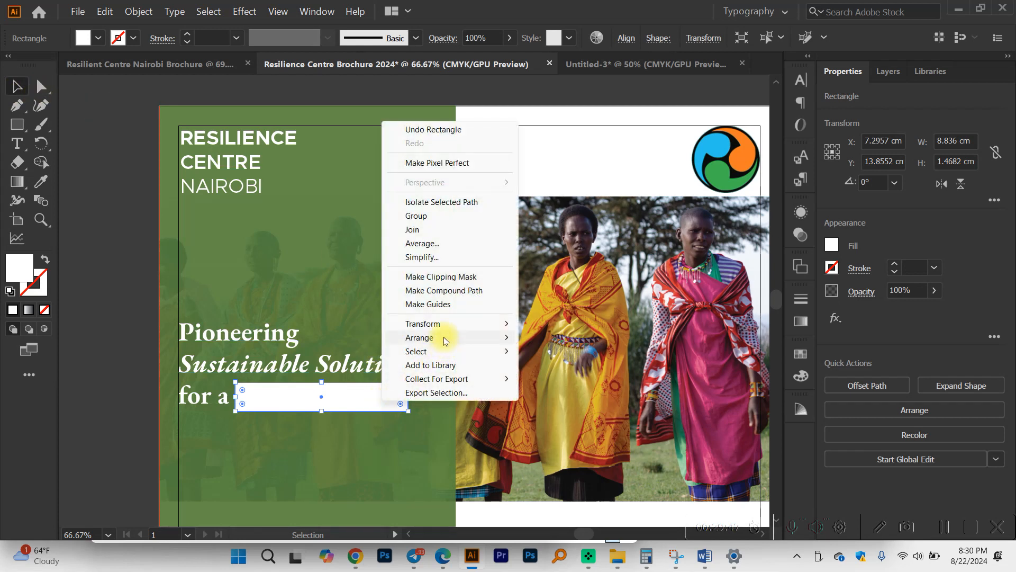
pyautogui.moveTo(444, 340)
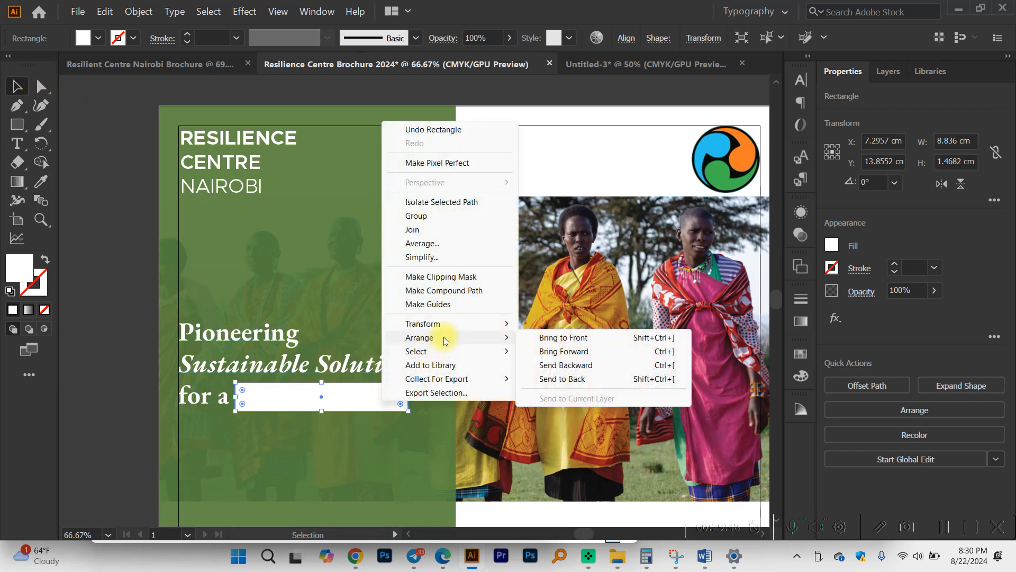
pyautogui.click(562, 379)
pyautogui.hotkey('ctrl', 'z')
# Send the white rectangle backward so it sits behind the tagline text.
pyautogui.rightClick(375, 400)
pyautogui.moveTo(453, 337)
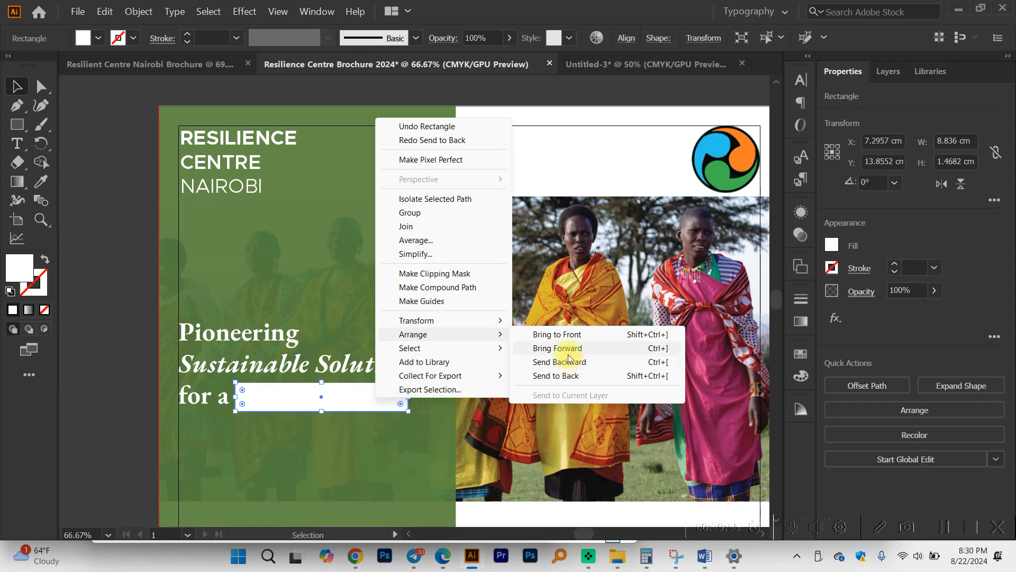
pyautogui.click(576, 369)
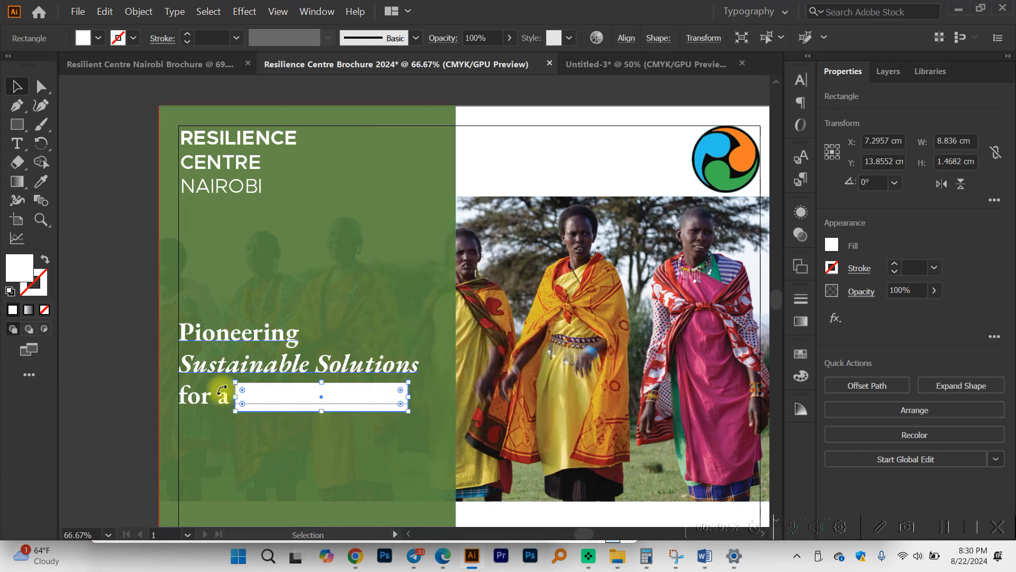
# Try to move the tagline text upward off the white rectangle, and undo the move.
pyautogui.click(210, 402)
pyautogui.hotkey('ctrl', '+')
pyautogui.hotkey('ctrl', '+')
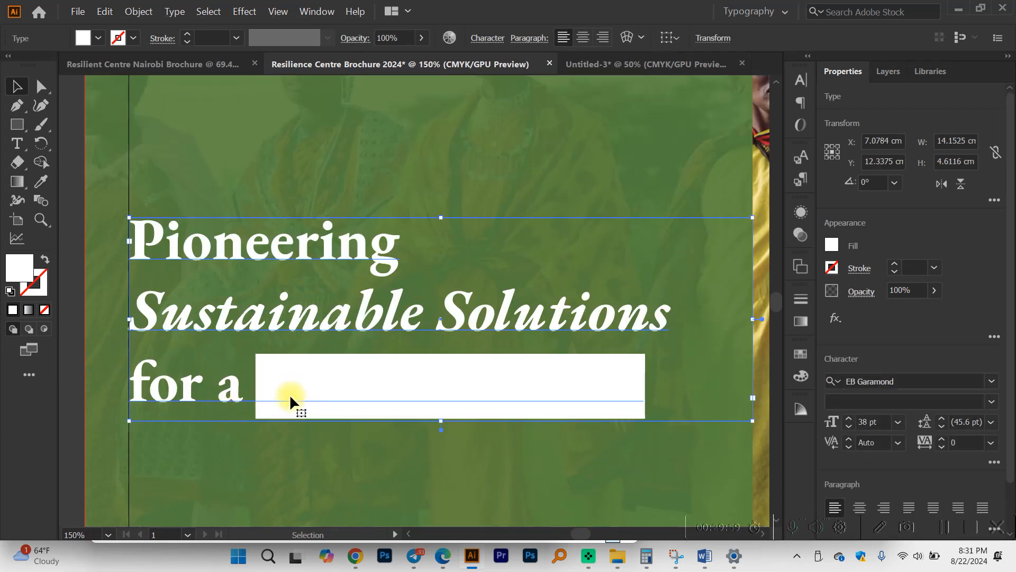
pyautogui.moveTo(426, 340); pyautogui.dragTo(428, 283)
pyautogui.hotkey('ctrl', 'z')
pyautogui.hotkey('ctrl', 'z')
# Recolour the words "Resilient Future." with the green sampled from the Resilience Centre logo's background.
pyautogui.click(17, 149)
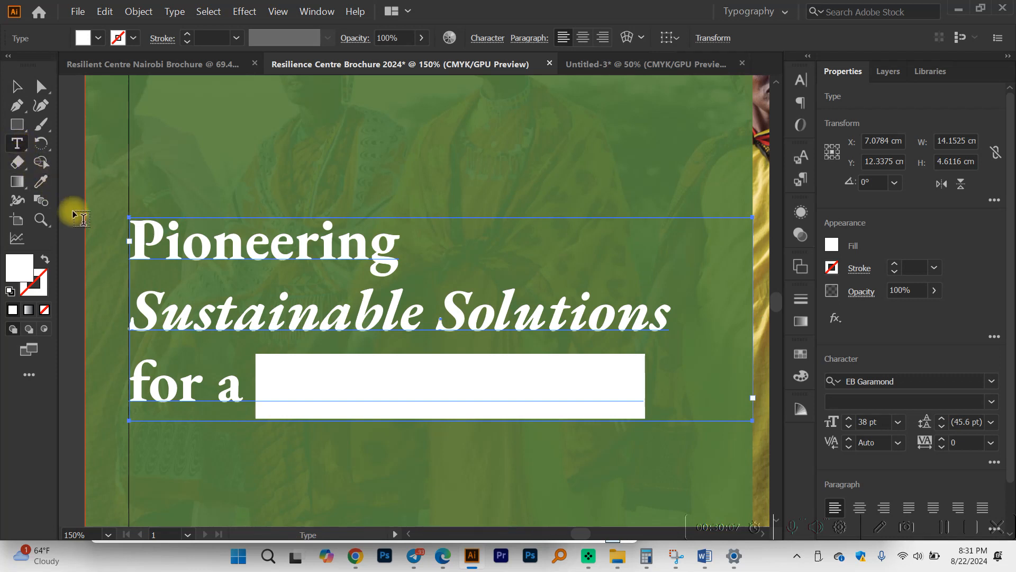
pyautogui.moveTo(248, 372); pyautogui.dragTo(665, 381)
pyautogui.scroll(-4, 261, 320)
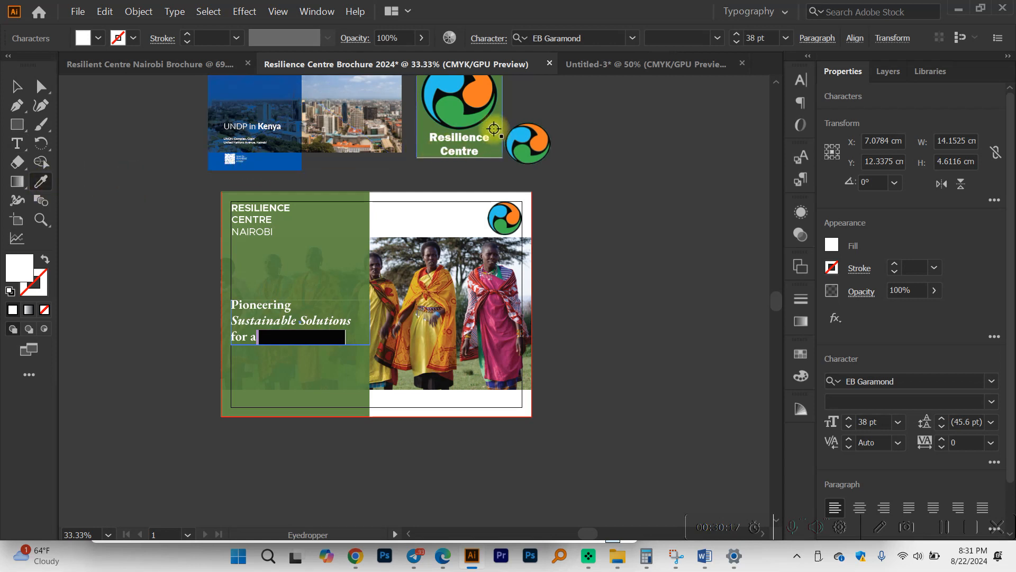
pyautogui.click(494, 129)
pyautogui.click(16, 86)
pyautogui.click(390, 448)
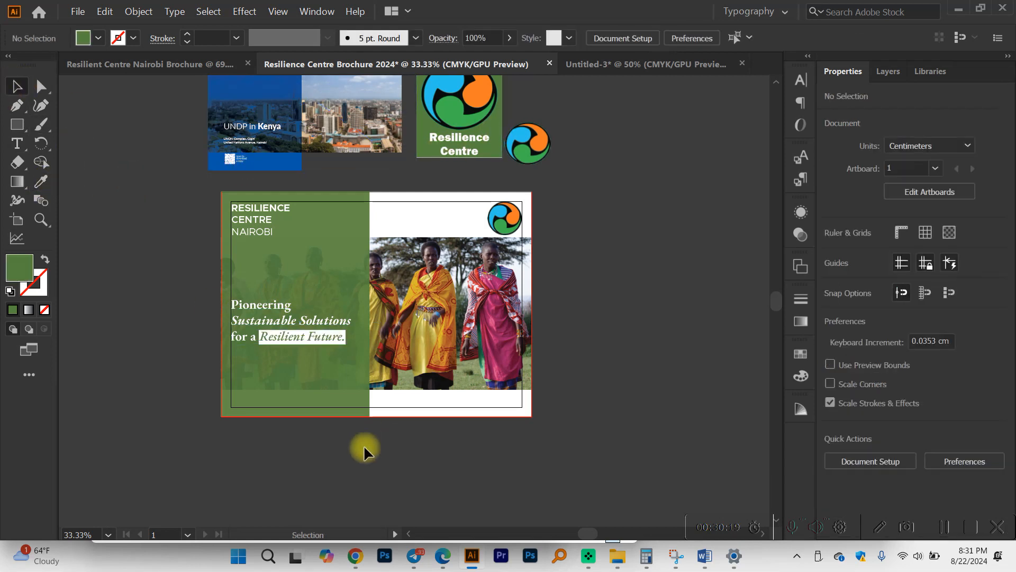
pyautogui.scroll(2, 259, 360)
pyautogui.scroll(-1, 260, 362)
pyautogui.scroll(-1, 260, 365)
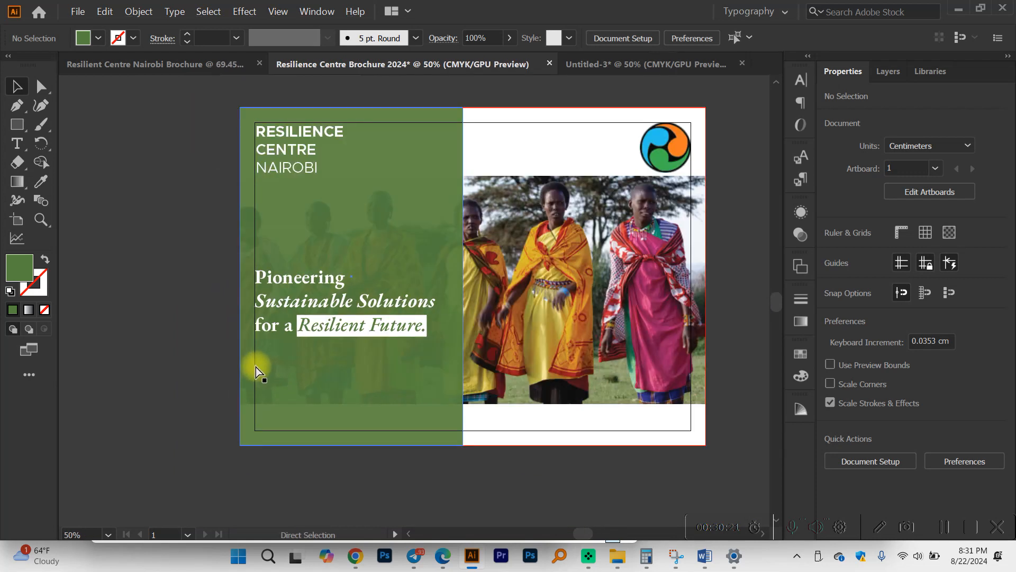
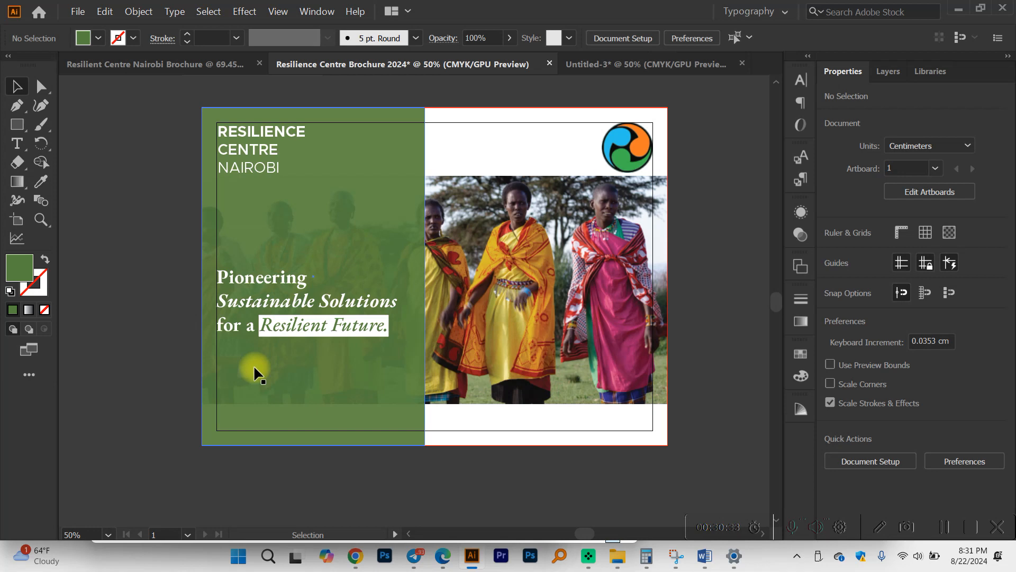
# Shrink the round logo in the cover's upper-right corner proportionally, keeping it inside the margin, and deselect it.
pyautogui.scroll(-3, 251, 322)
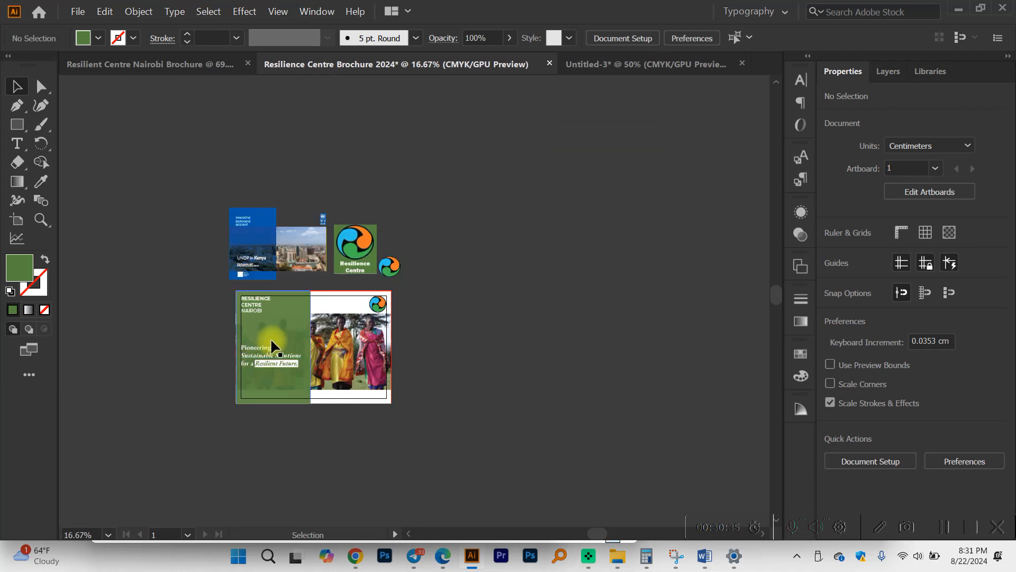
pyautogui.scroll(2, 319, 289)
pyautogui.hscroll(1, 507, 313)
pyautogui.scroll(2, 387, 323)
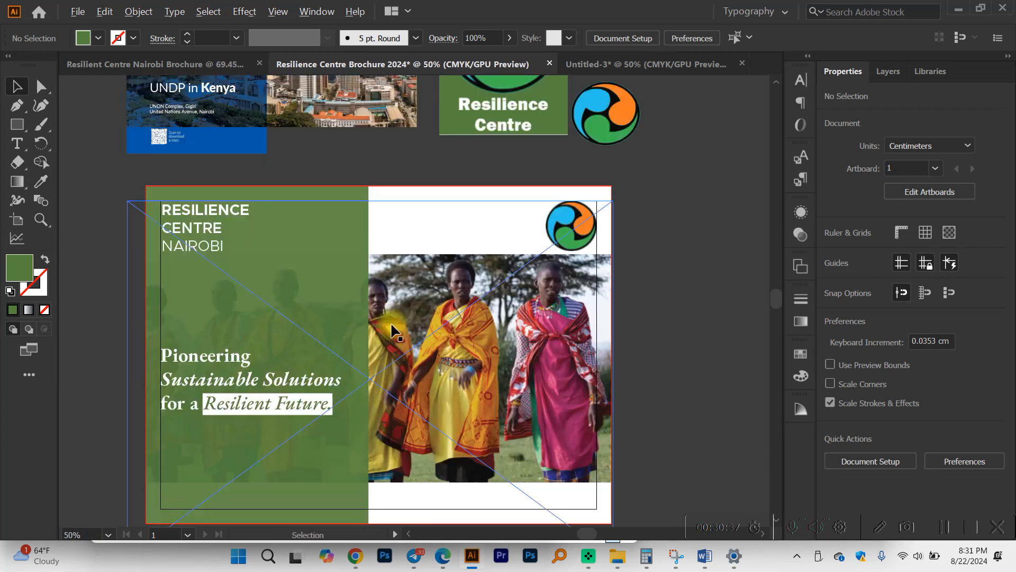
pyautogui.scroll(-2, 387, 319)
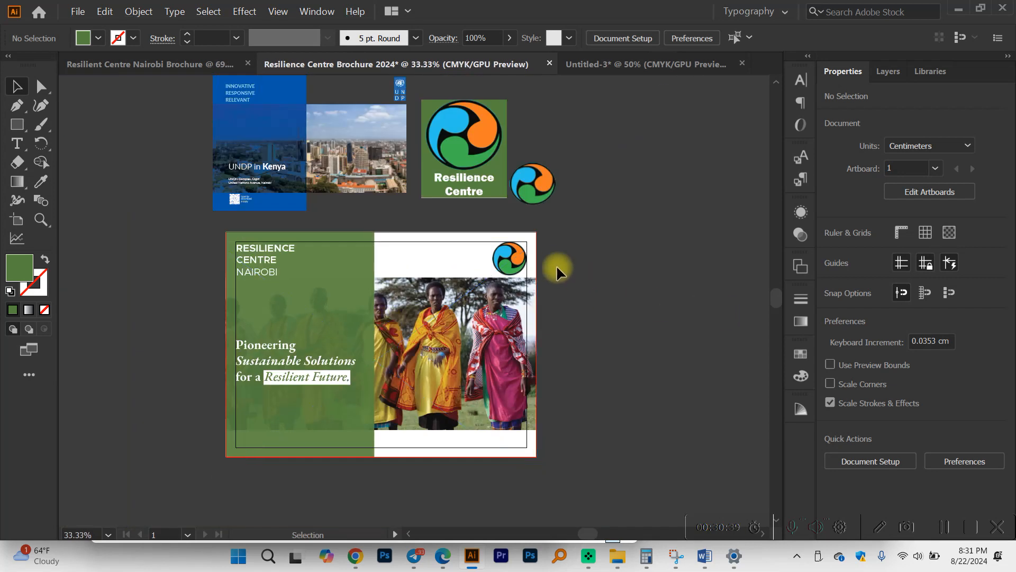
pyautogui.scroll(3, 547, 259)
pyautogui.click(516, 297)
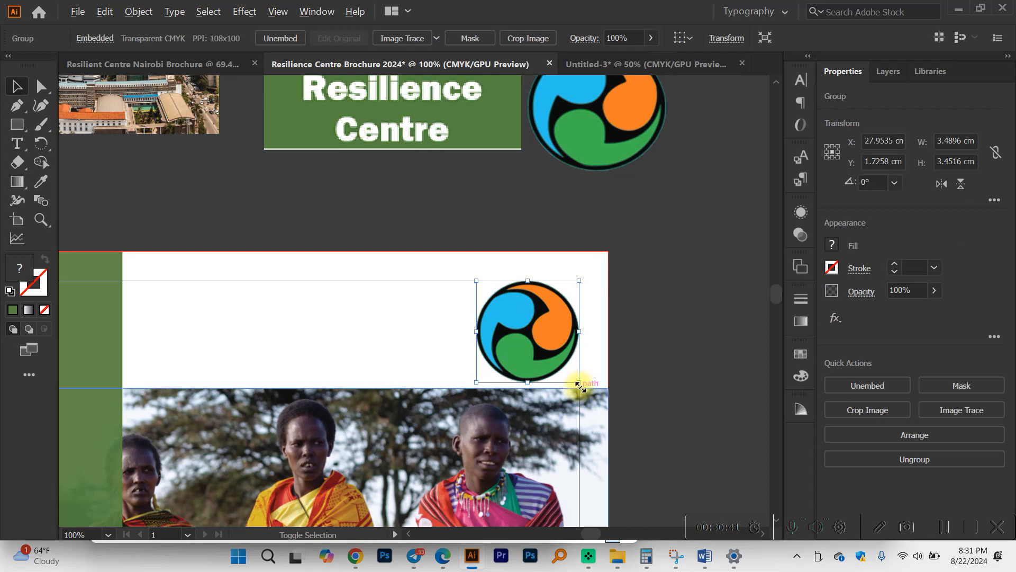
pyautogui.moveTo(580, 386); pyautogui.dragTo(572, 369)
pyautogui.click(650, 315)
pyautogui.scroll(-2, 666, 284)
pyautogui.scroll(-1, 664, 284)
pyautogui.scroll(-1, 664, 286)
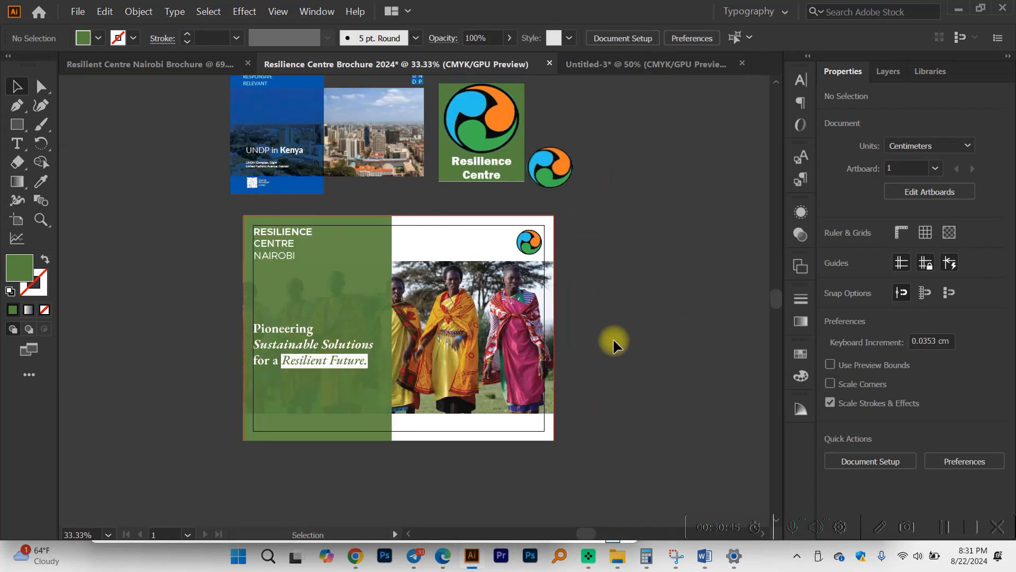
# Start saving the document under a chosen location and open the Main Brochure Design project folder inside "22nd of August 2024 Client brochure" in My Graphic Design Projects.
pyautogui.scroll(2, 287, 348)
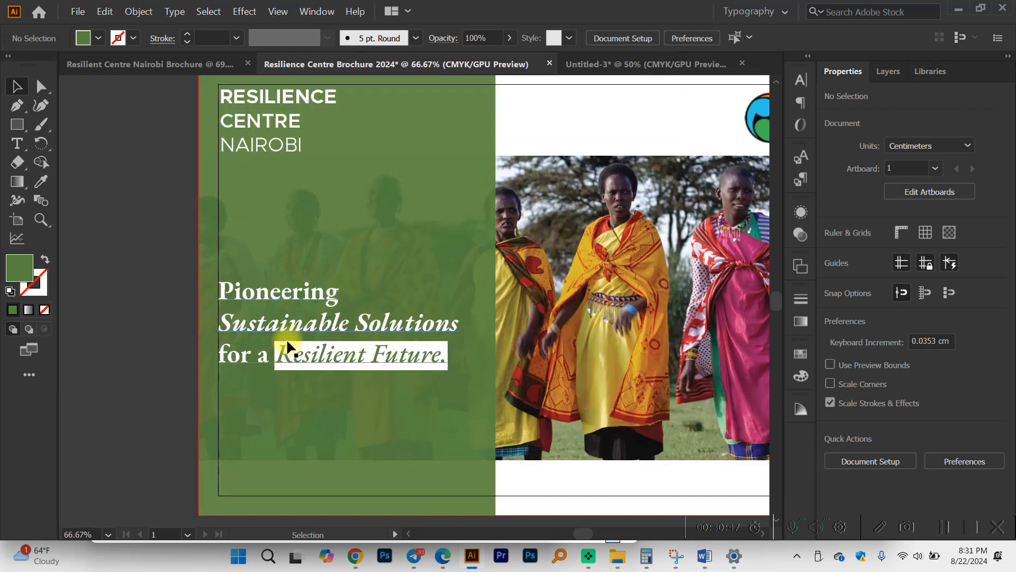
pyautogui.scroll(-3, 287, 348)
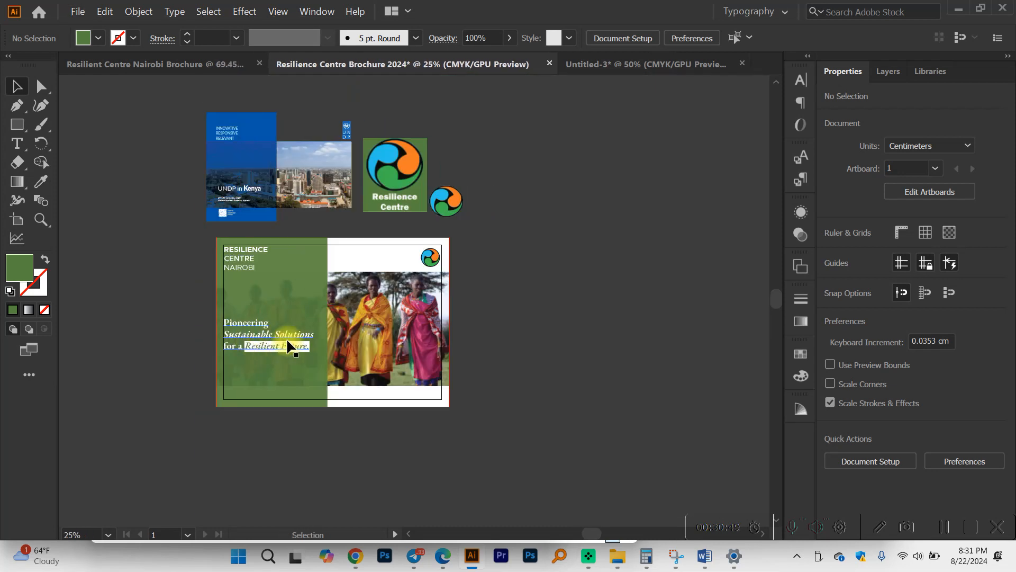
pyautogui.click(78, 16)
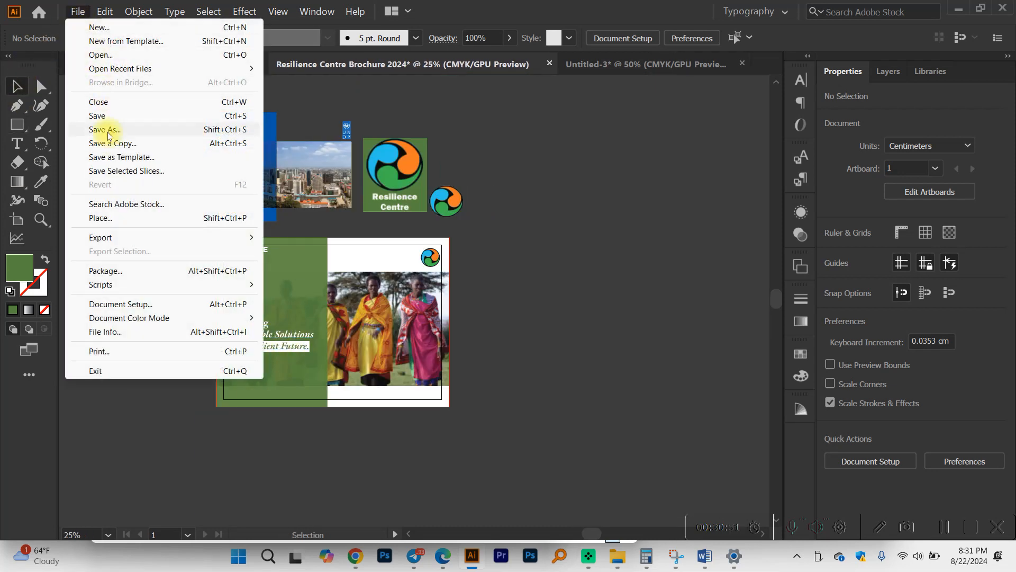
pyautogui.click(101, 129)
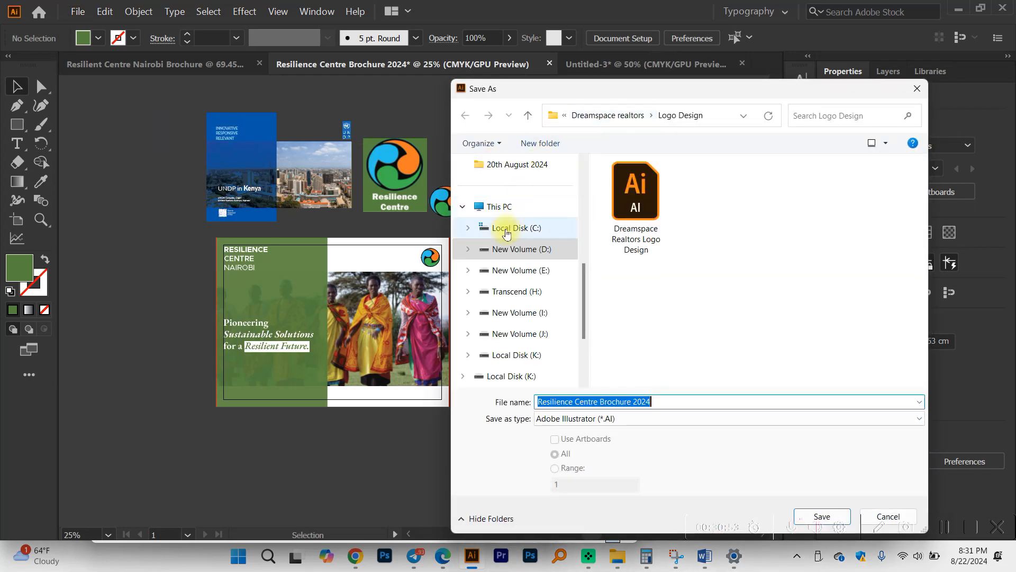
pyautogui.scroll(5, 526, 253)
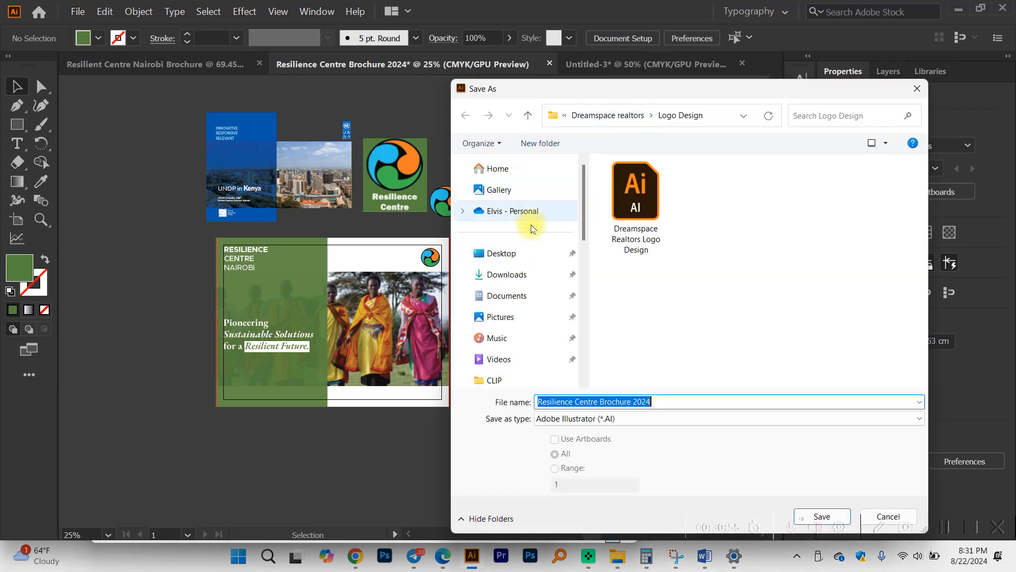
pyautogui.click(521, 253)
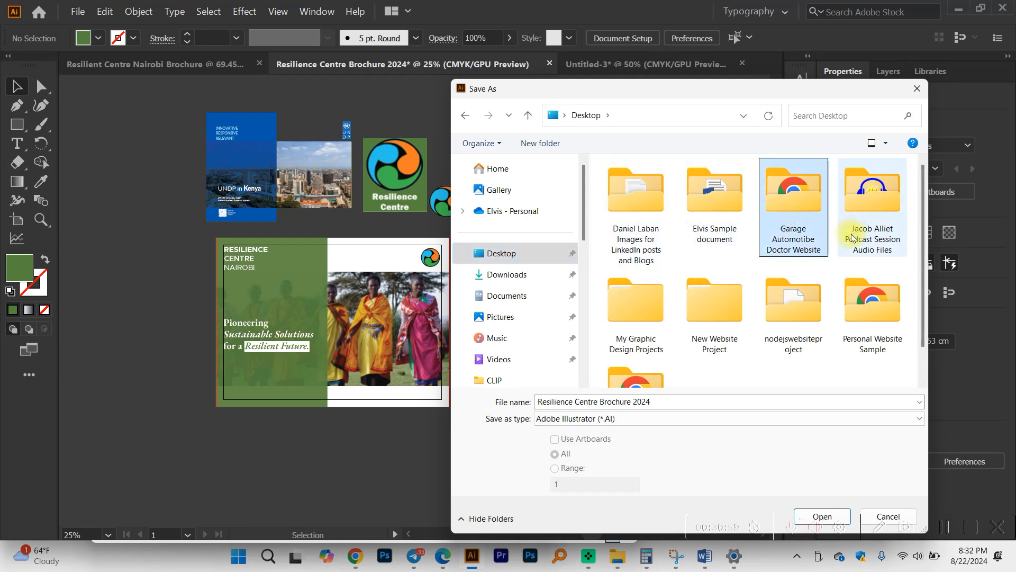
pyautogui.doubleClick(639, 312)
pyautogui.doubleClick(633, 185)
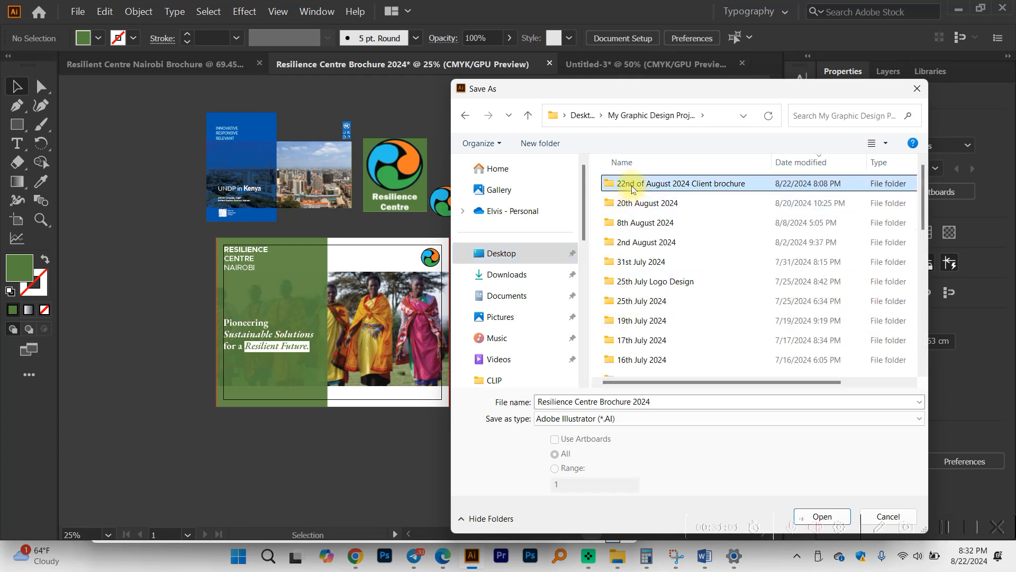
pyautogui.click(652, 225)
pyautogui.doubleClick(652, 225)
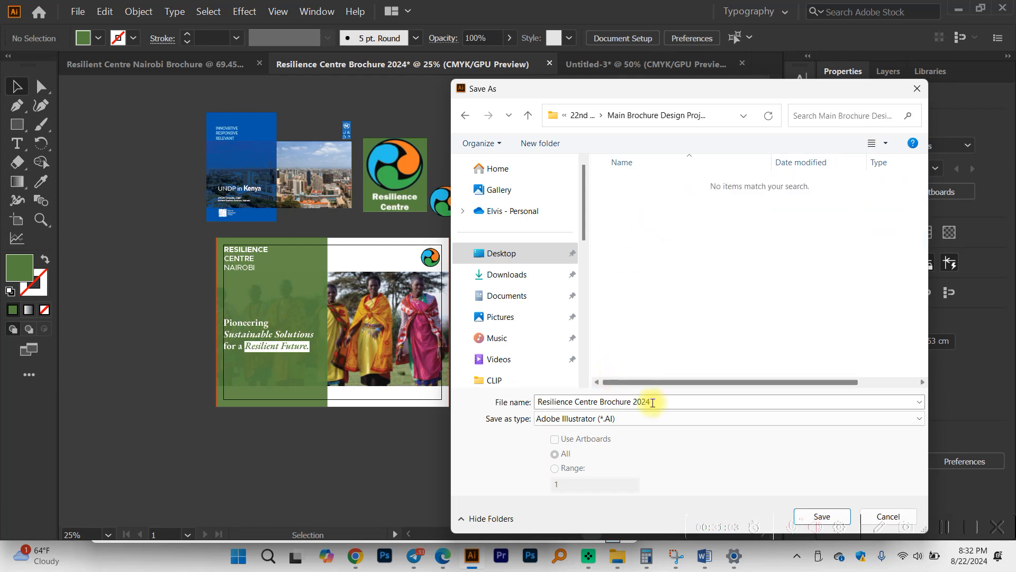
# Save the brochure as "Resilience Centre Brochure 2024" in Adobe Illustrator format and accept the Illustrator options.
pyautogui.moveTo(600, 92); pyautogui.dragTo(411, 36)
pyautogui.click(646, 487)
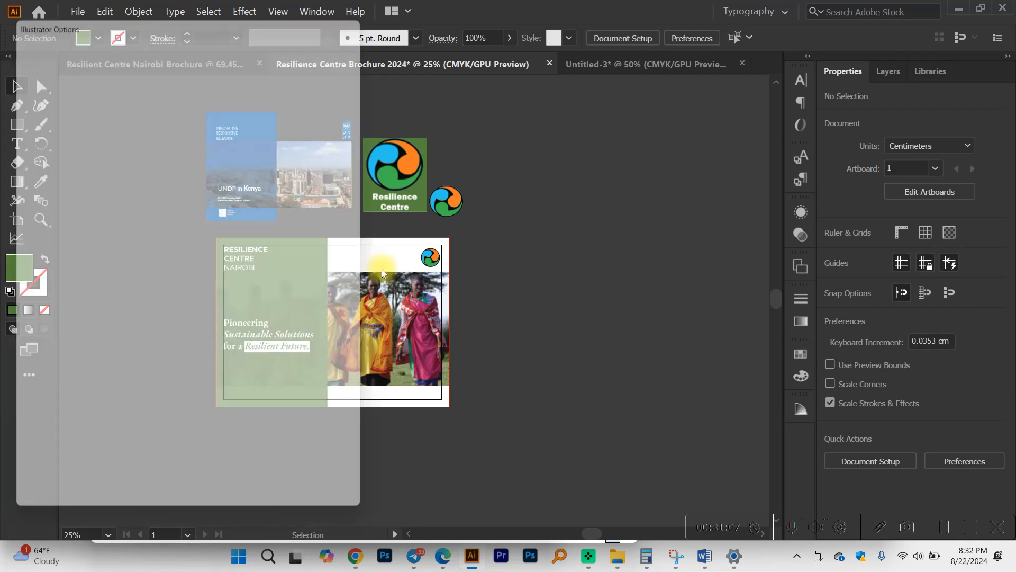
pyautogui.click(259, 481)
# Examine the cover layout and the text settings of the "RESILIENCE CENTRE NAIROBI" title.
pyautogui.scroll(3, 219, 275)
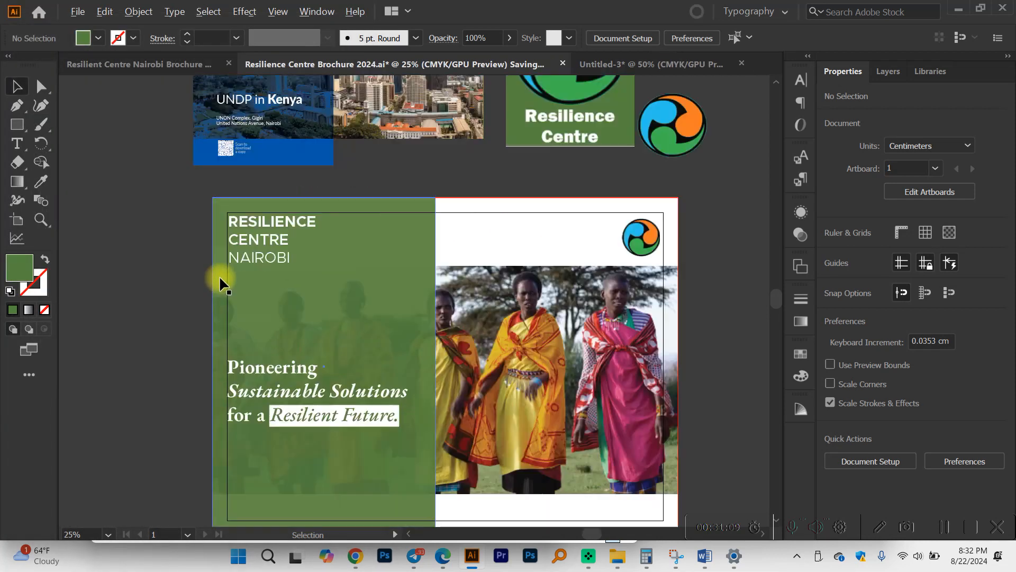
pyautogui.scroll(-1, 264, 270)
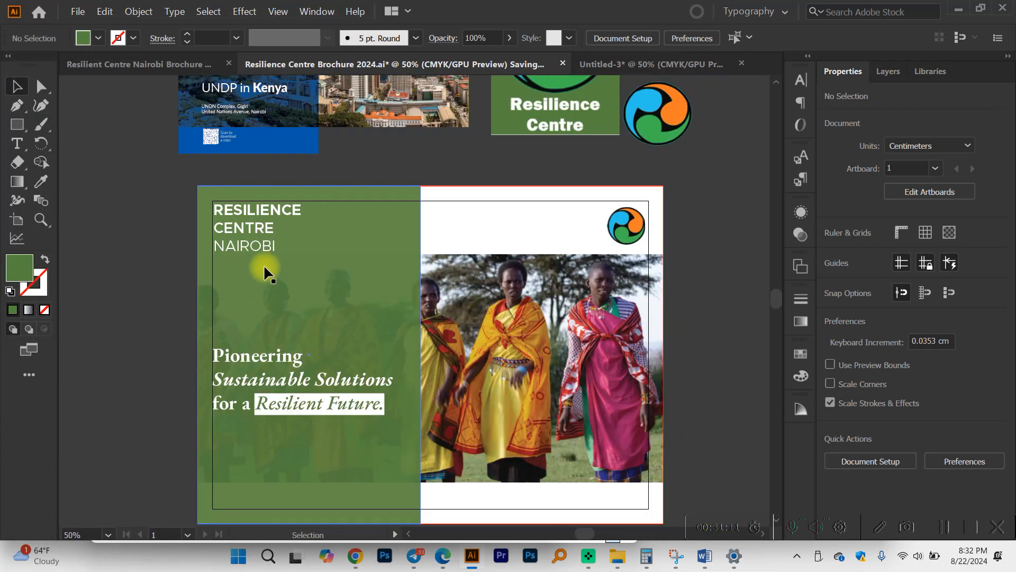
pyautogui.scroll(2, 263, 248)
pyautogui.click(261, 225)
pyautogui.scroll(-3, 259, 226)
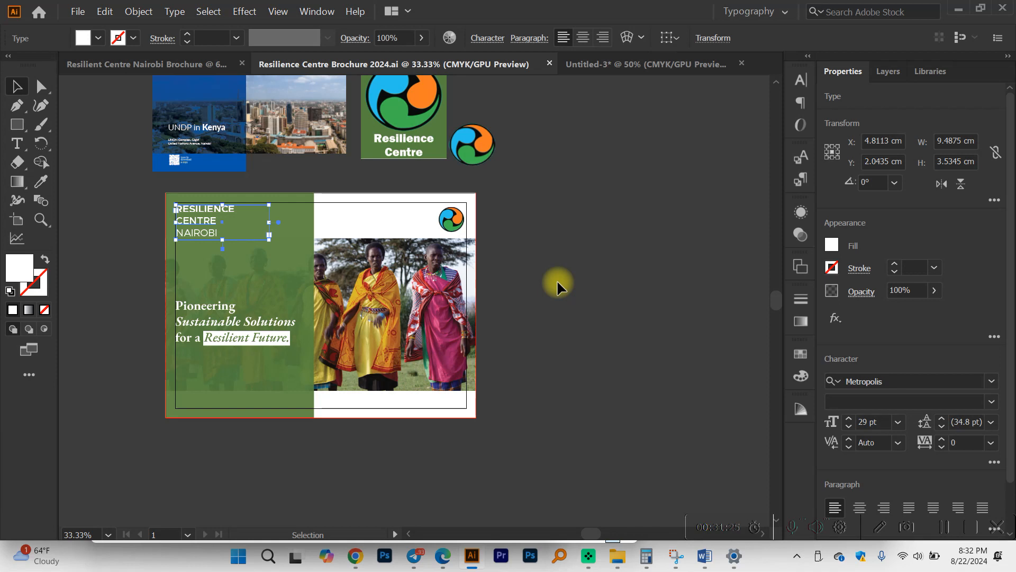
# Add a second A4 landscape artboard beside the brochure cover and leave artboard editing.
pyautogui.click(18, 223)
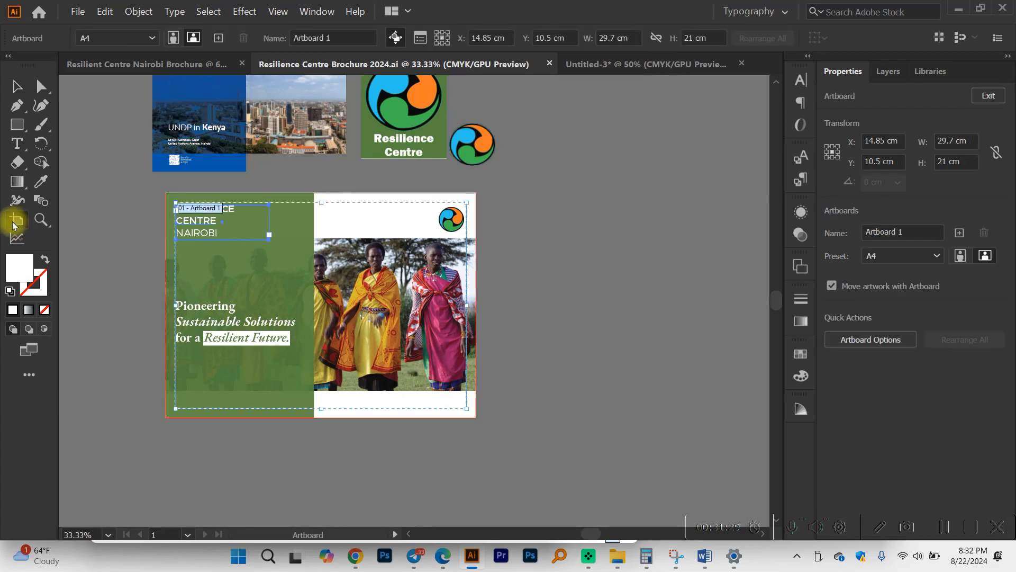
pyautogui.click(218, 38)
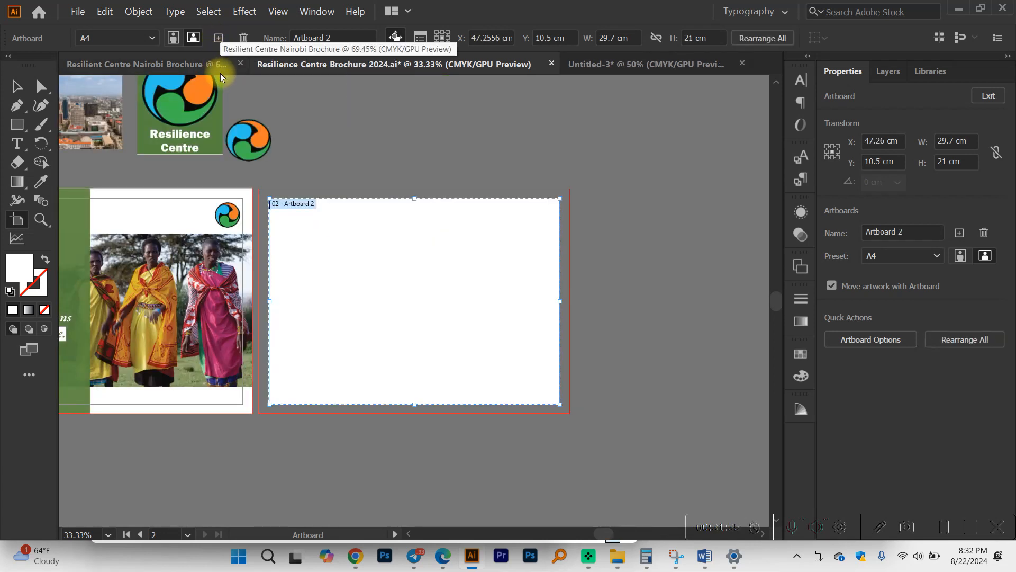
pyautogui.click(16, 86)
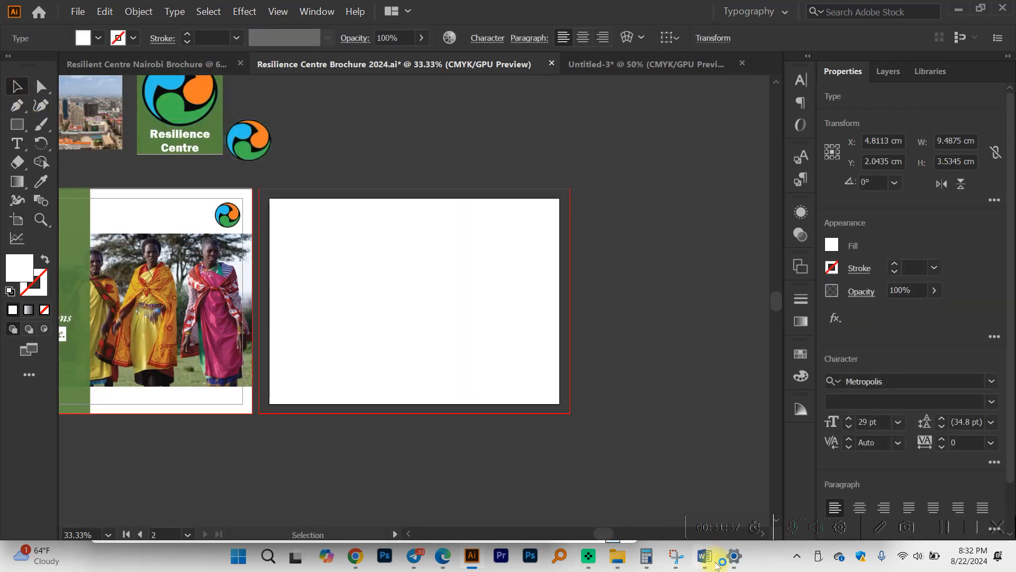
# In the Word brochure text, remove numbering and indent from the "Empowering Communities" and "Renewable Energy" headings and add a blank line above the latter.
pyautogui.click(704, 553)
pyautogui.scroll(-2, 443, 322)
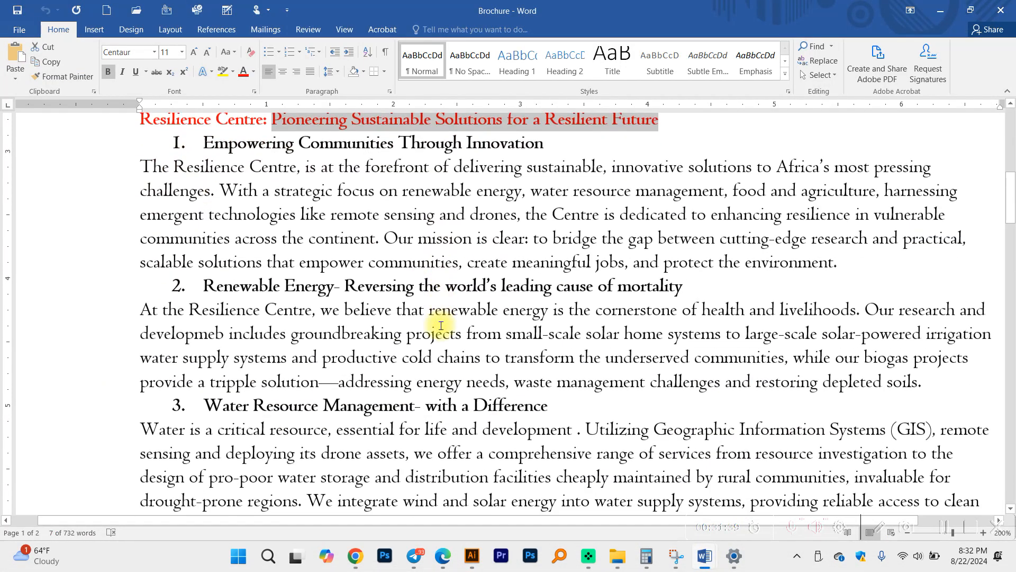
pyautogui.click(197, 142)
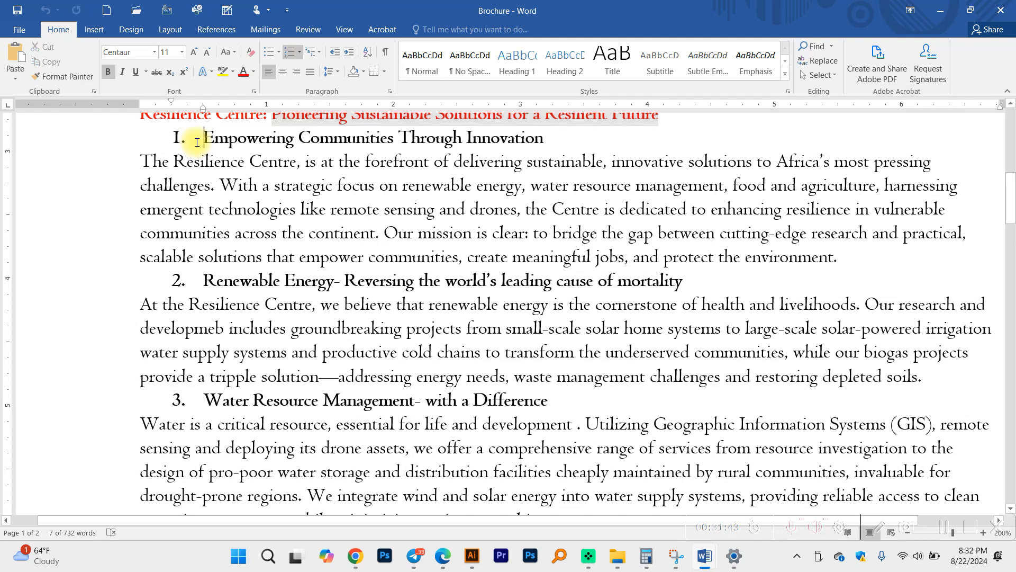
pyautogui.press('BackSpace')
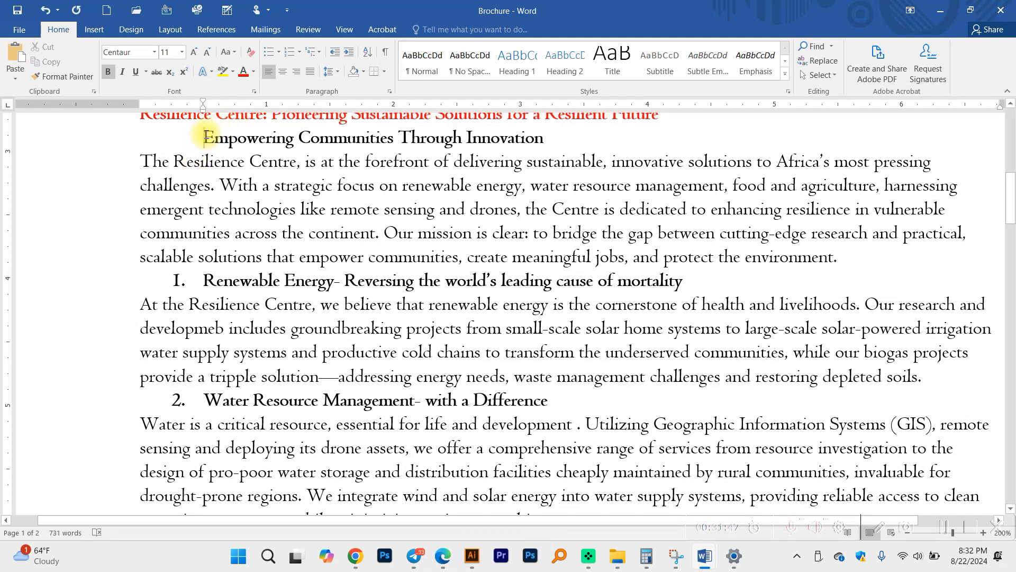
pyautogui.press('BackSpace')
pyautogui.click(204, 281)
pyautogui.press('BackSpace')
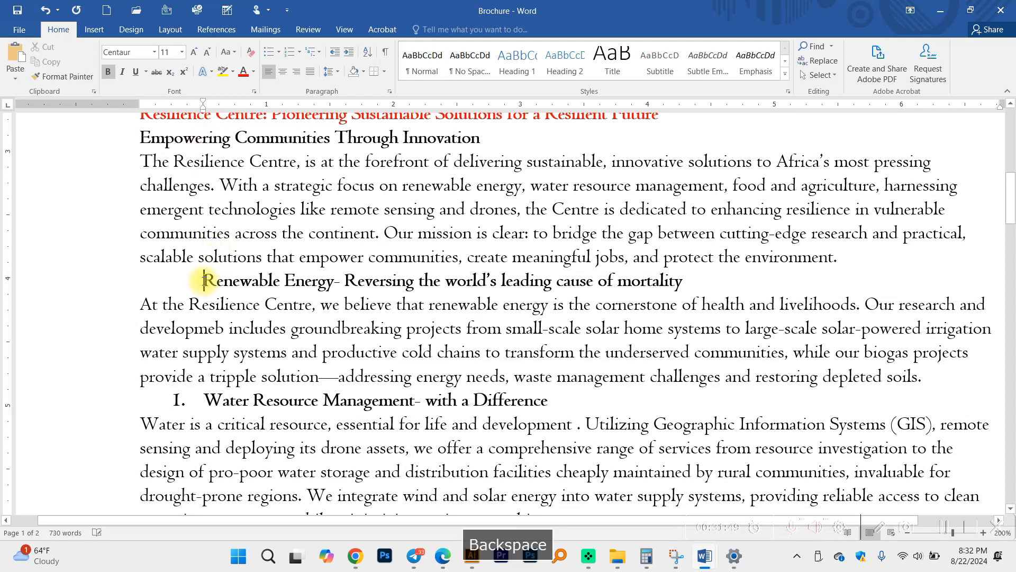
pyautogui.press('BackSpace')
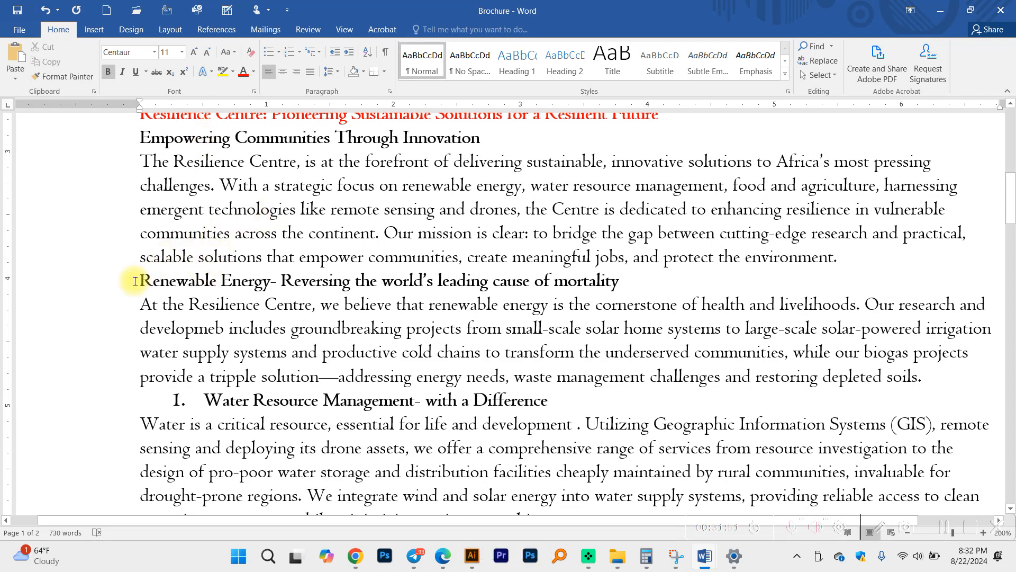
pyautogui.press('Return')
# Remove numbering and indent from the "Water Resource Management" and "Harnessing the Power of Drone Technology" headings, adding a blank line above each.
pyautogui.click(204, 424)
pyautogui.press('BackSpace')
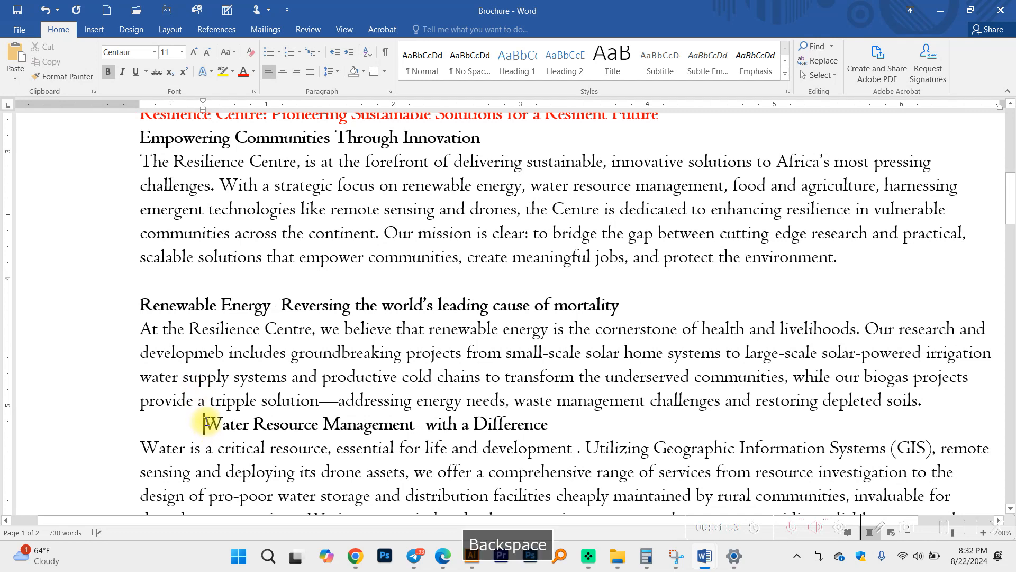
pyautogui.press('BackSpace')
pyautogui.press('Return')
pyautogui.scroll(-3, 206, 415)
pyautogui.click(207, 401)
pyautogui.press('BackSpace')
pyautogui.press('BackSpace')
pyautogui.press('Return')
pyautogui.scroll(-3, 222, 398)
# Remove numbering and indent from the "Catalyzing Investments" and "Partner with Us" headings, inserting a line break before each.
pyautogui.click(207, 404)
pyautogui.press('BackSpace')
pyautogui.press('BackSpace')
pyautogui.press('BackSpace')
pyautogui.press('Return')
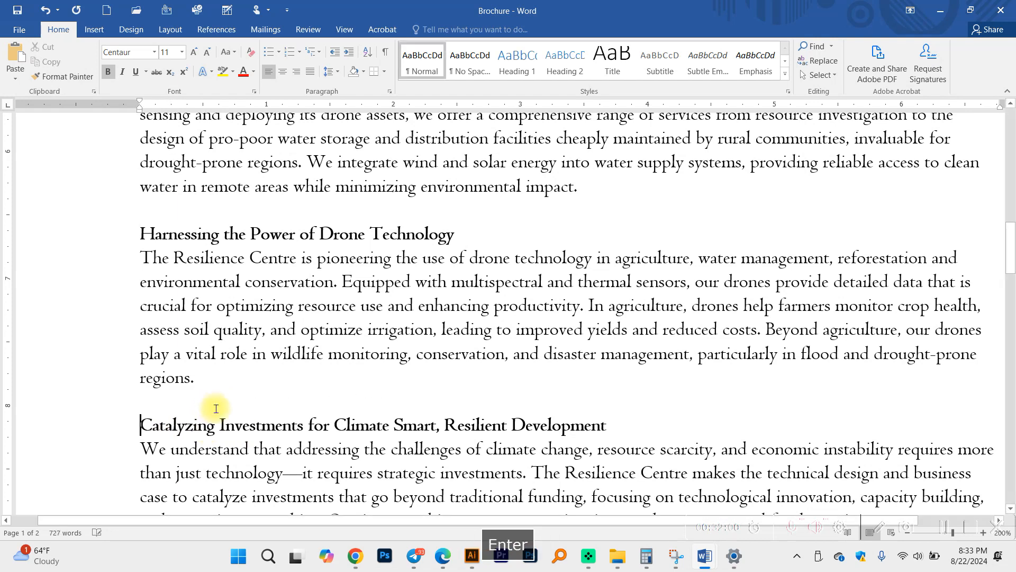
pyautogui.scroll(-4, 207, 391)
pyautogui.click(199, 345)
pyautogui.press('BackSpace')
pyautogui.press('BackSpace')
pyautogui.press('Return')
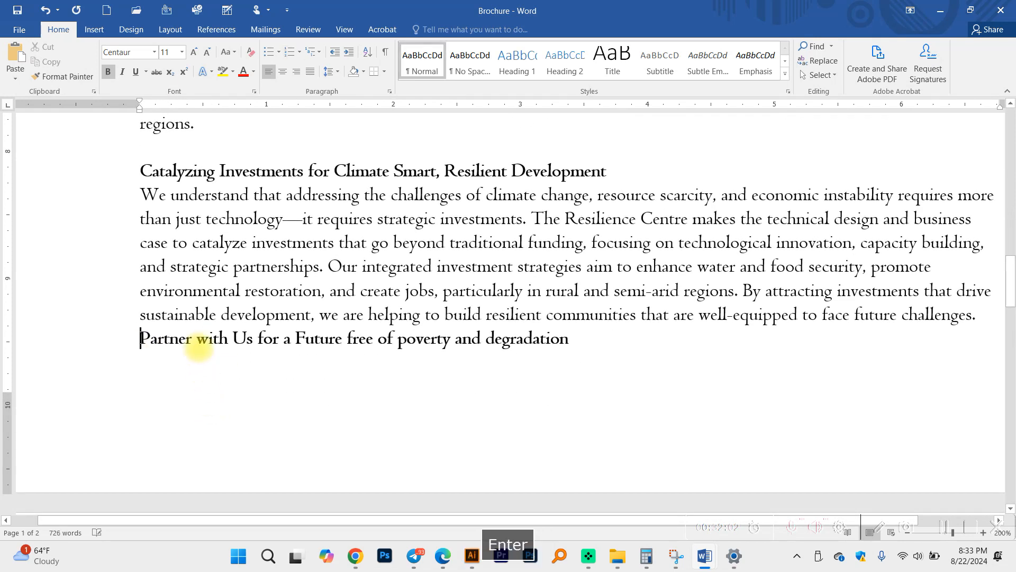
# Copy the "Empowering Communities Through Innovation" heading with its paragraph and return to the Illustrator brochure with the Type tool active.
pyautogui.scroll(10, 212, 351)
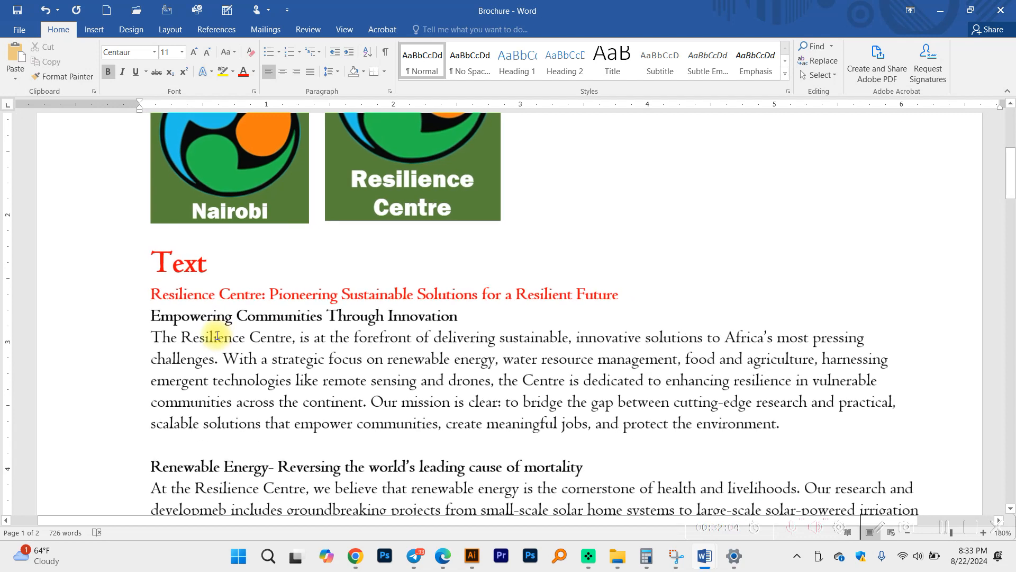
pyautogui.keyDown('ctrl'); pyautogui.scroll(-2, 216, 340); pyautogui.keyUp('ctrl')
pyautogui.scroll(-5, 215, 333)
pyautogui.scroll(2, 181, 231)
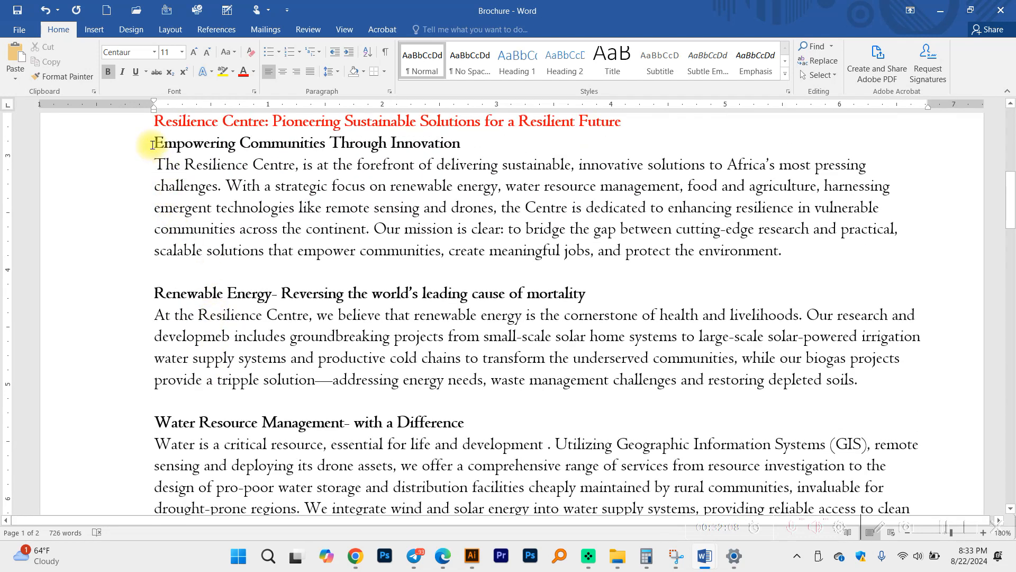
pyautogui.moveTo(166, 149); pyautogui.dragTo(811, 247)
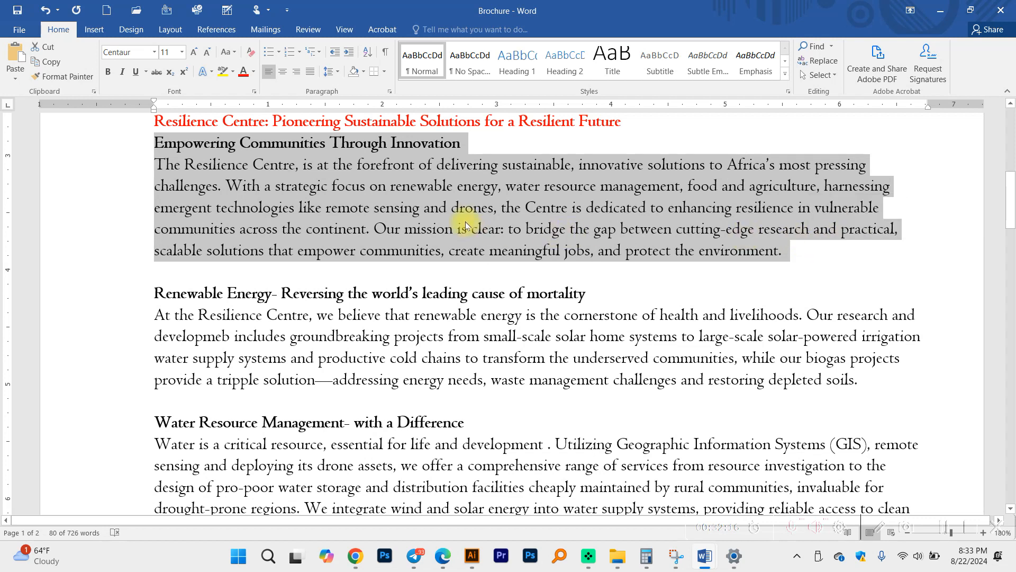
pyautogui.hotkey('ctrl', 'c')
pyautogui.click(472, 555)
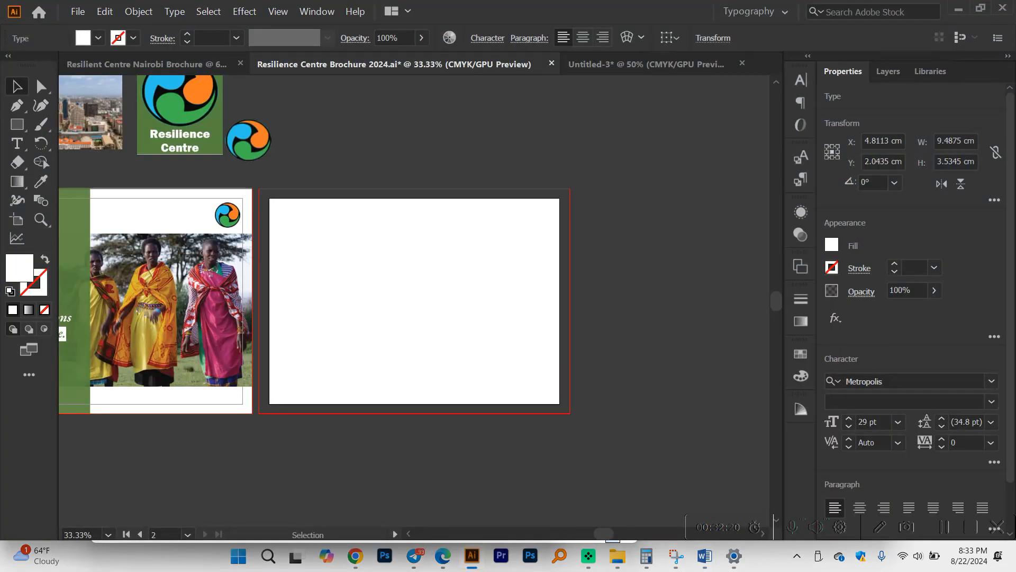
pyautogui.click(417, 208)
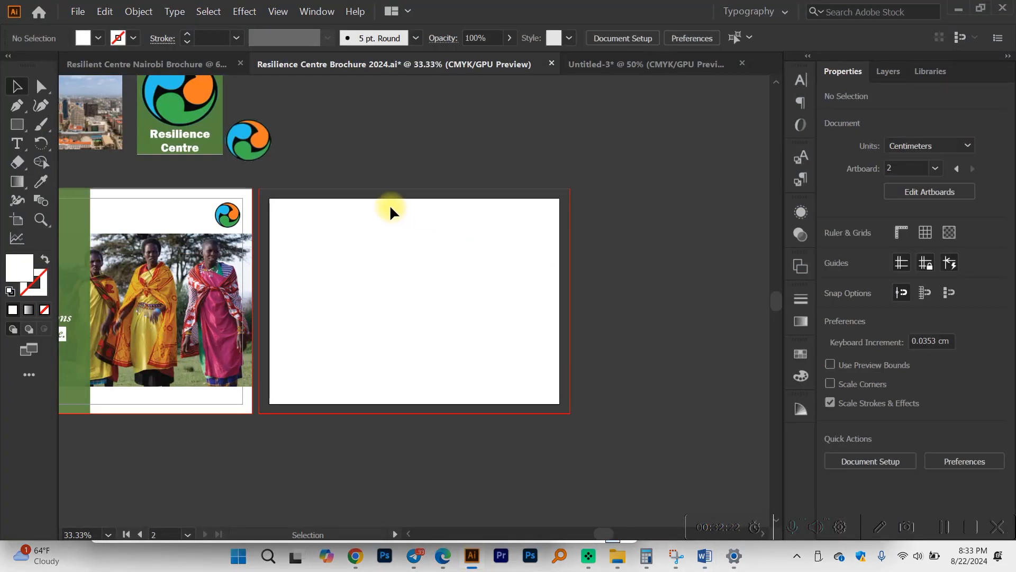
pyautogui.scroll(1, 374, 271)
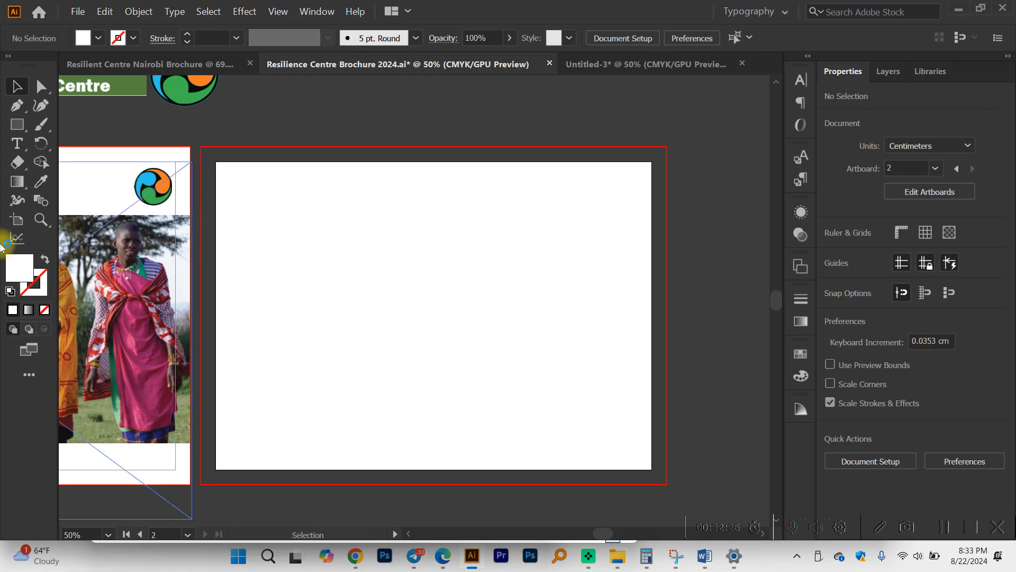
pyautogui.click(14, 148)
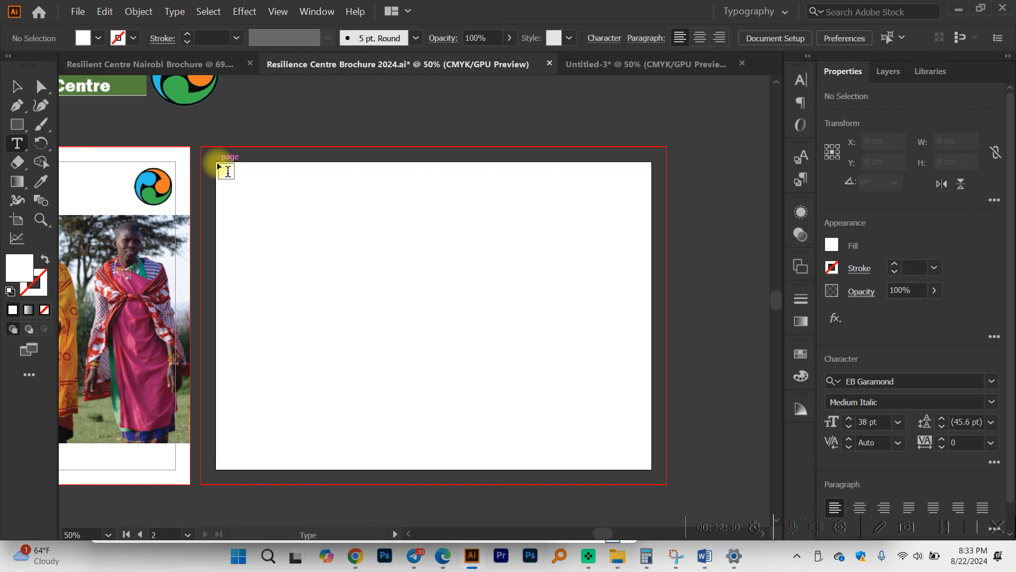
pyautogui.moveTo(219, 166); pyautogui.dragTo(440, 470)
pyautogui.hotkey('ctrl', 'v')
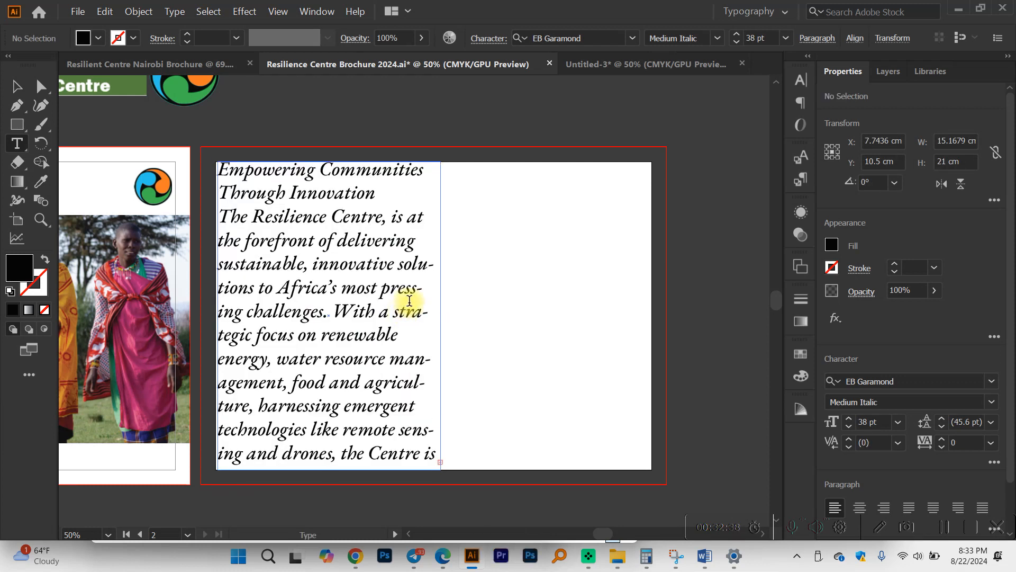
pyautogui.hotkey('ctrl', 'z')
pyautogui.hotkey('ctrl', 'z')
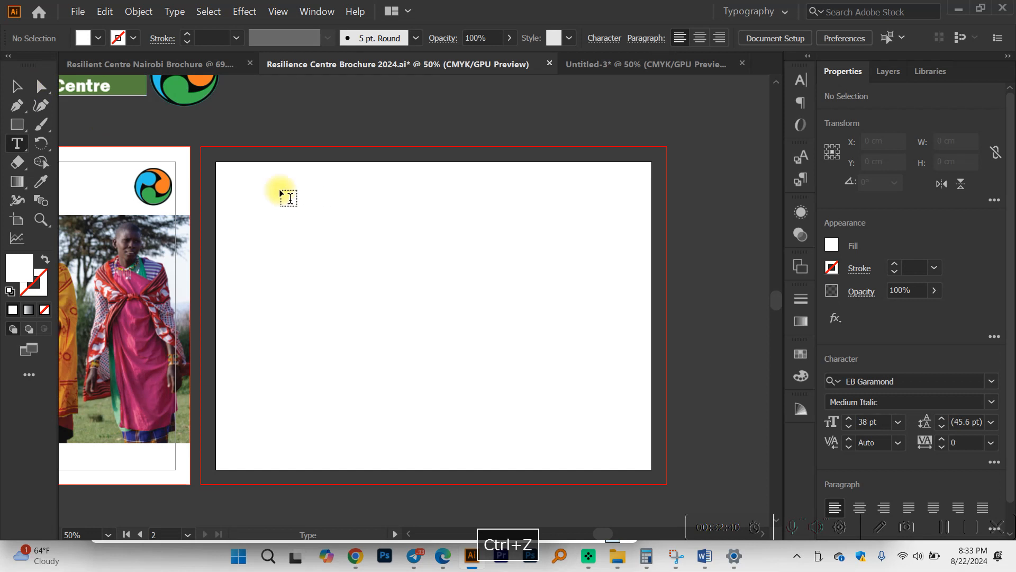
# Draw a text area about 15.9 by 20.5 cm over the second artboard's left half and paste the copied section into it.
pyautogui.moveTo(217, 165); pyautogui.dragTo(447, 466)
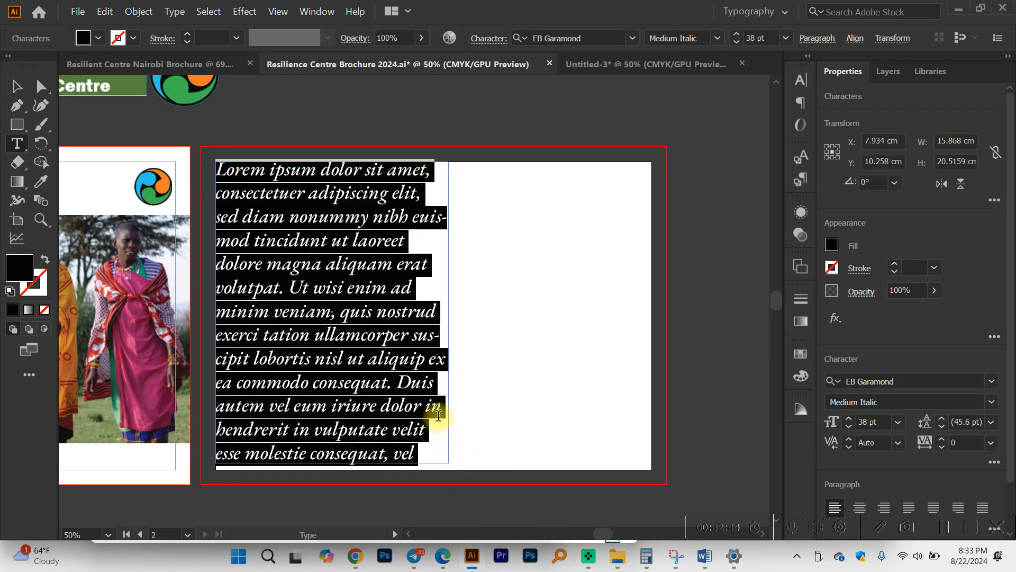
pyautogui.hotkey('ctrl', 'v')
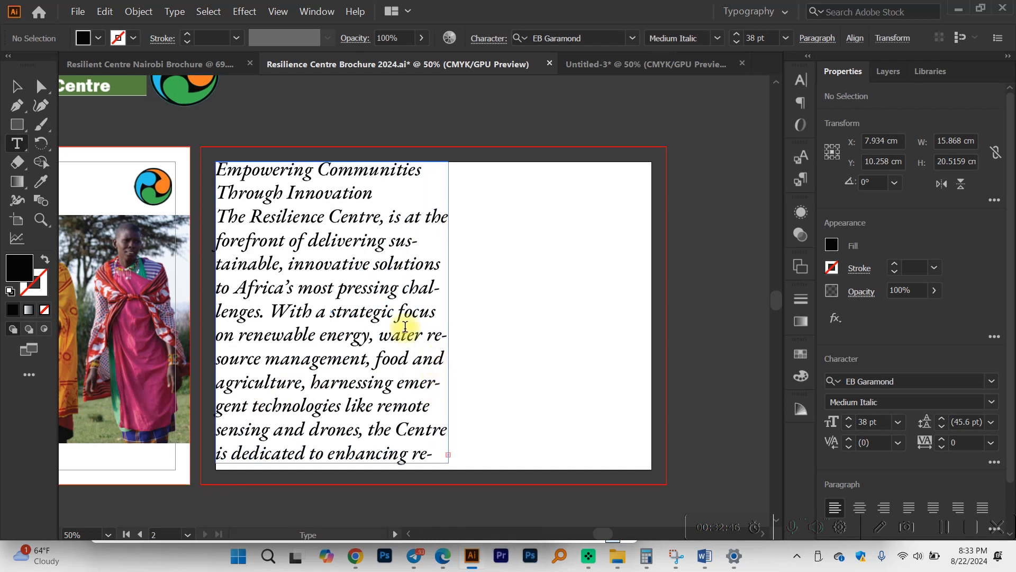
pyautogui.click(11, 86)
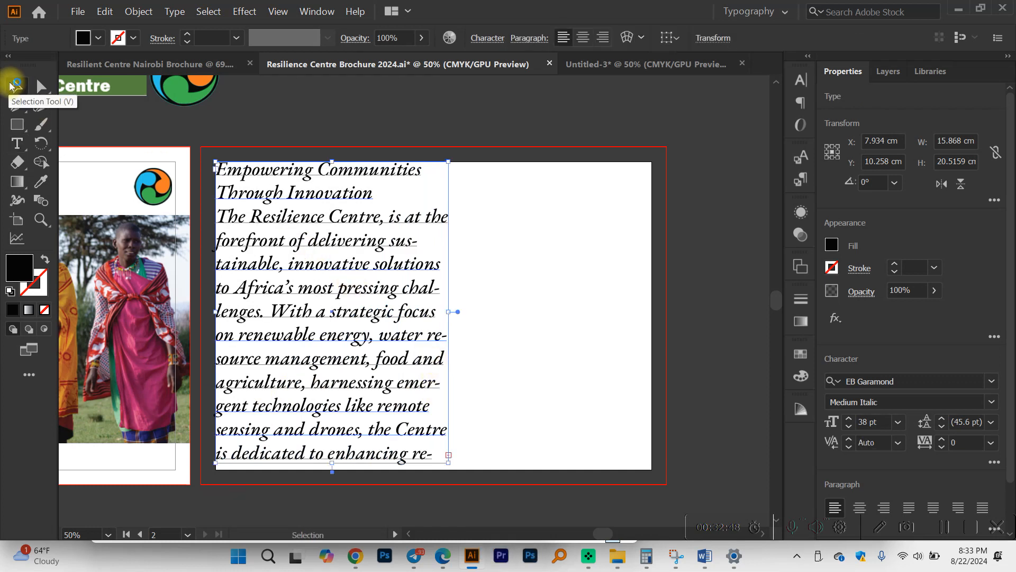
# Set the font of the pasted text block to Montserrat ExtraLight.
pyautogui.click(991, 381)
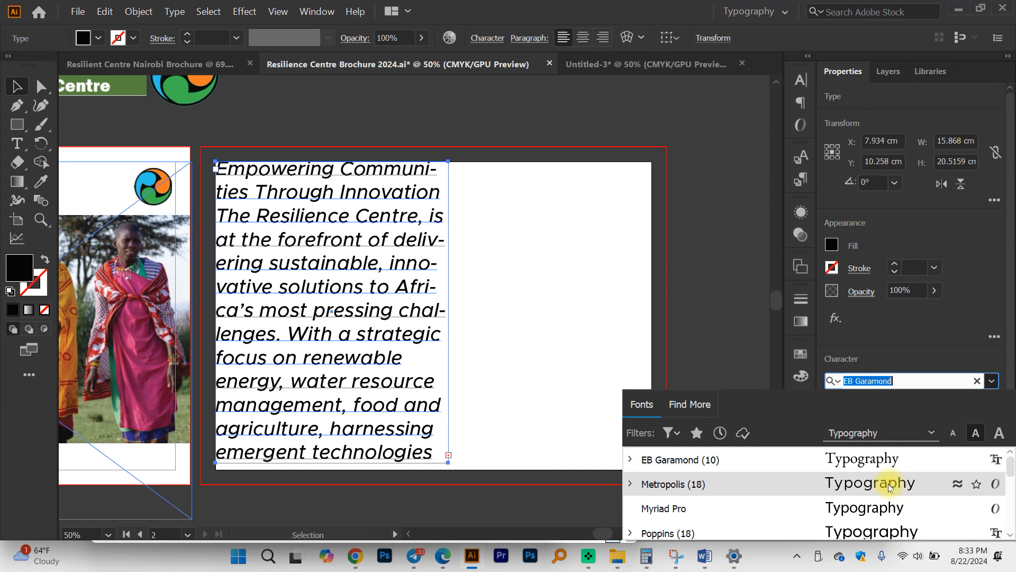
pyautogui.write('ROBO')
pyautogui.hotkey('ctrl', 'a')
pyautogui.press('BackSpace')
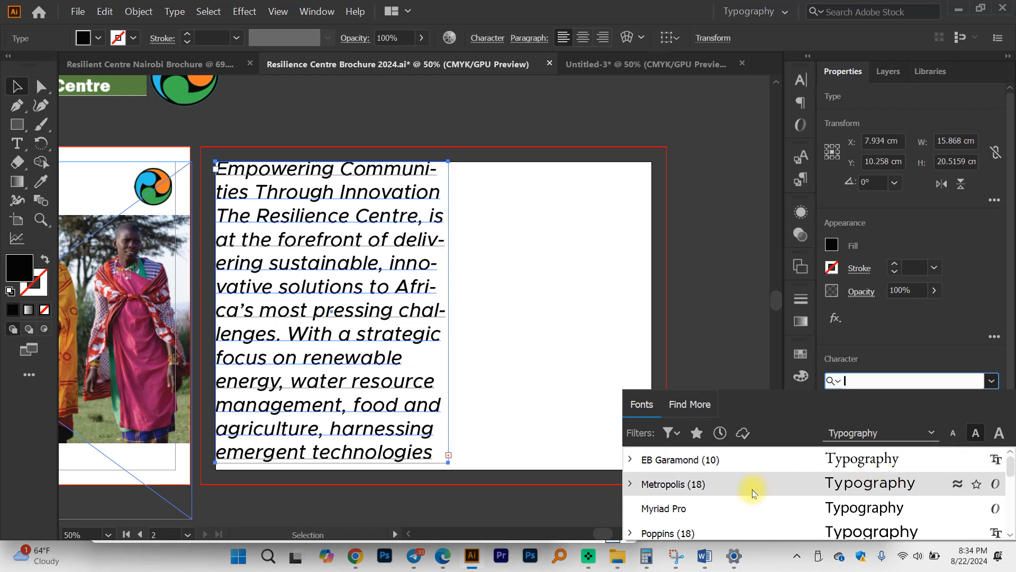
pyautogui.write('ME')
pyautogui.press('BackSpace')
pyautogui.write('ONT')
pyautogui.click(741, 461)
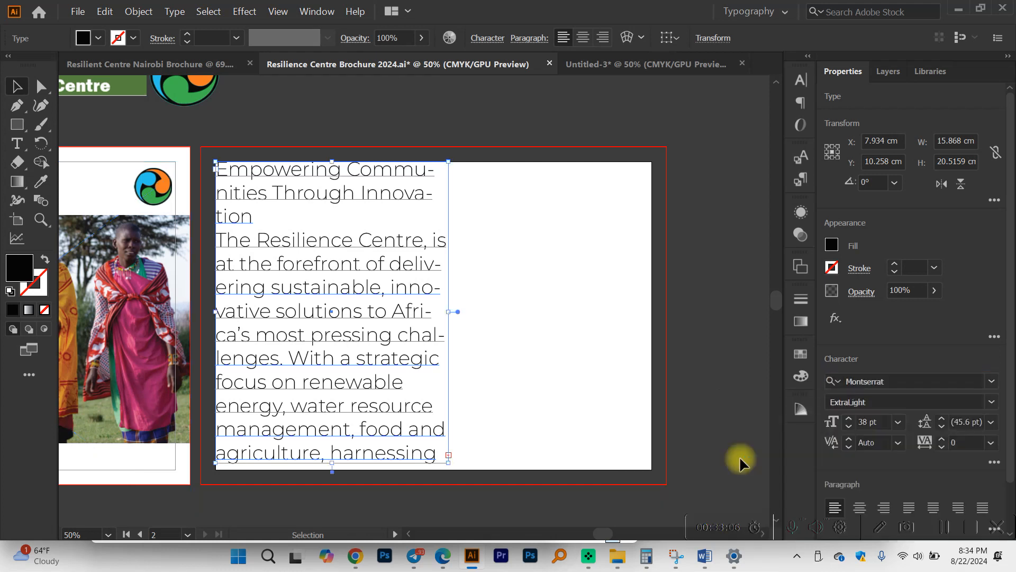
# Reduce the font size of the pasted text block to 21 pt.
pyautogui.click(849, 427)
pyautogui.click(849, 427)
pyautogui.click(849, 426)
pyautogui.click(849, 426)
pyautogui.click(849, 426)
pyautogui.click(849, 427)
pyautogui.click(849, 426)
pyautogui.scroll(2, 345, 208)
pyautogui.scroll(-2, 345, 208)
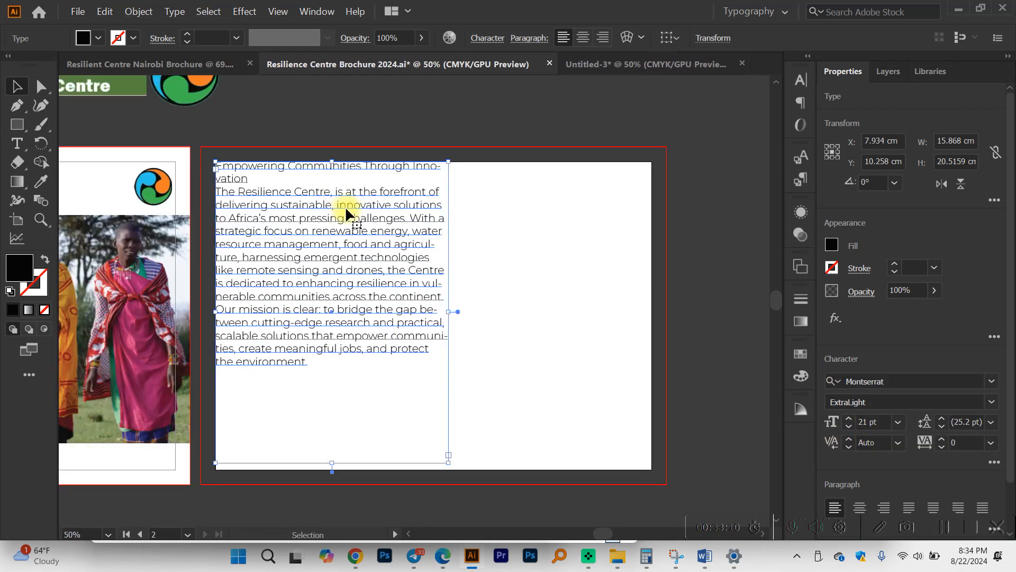
pyautogui.hscroll(-2, 346, 209)
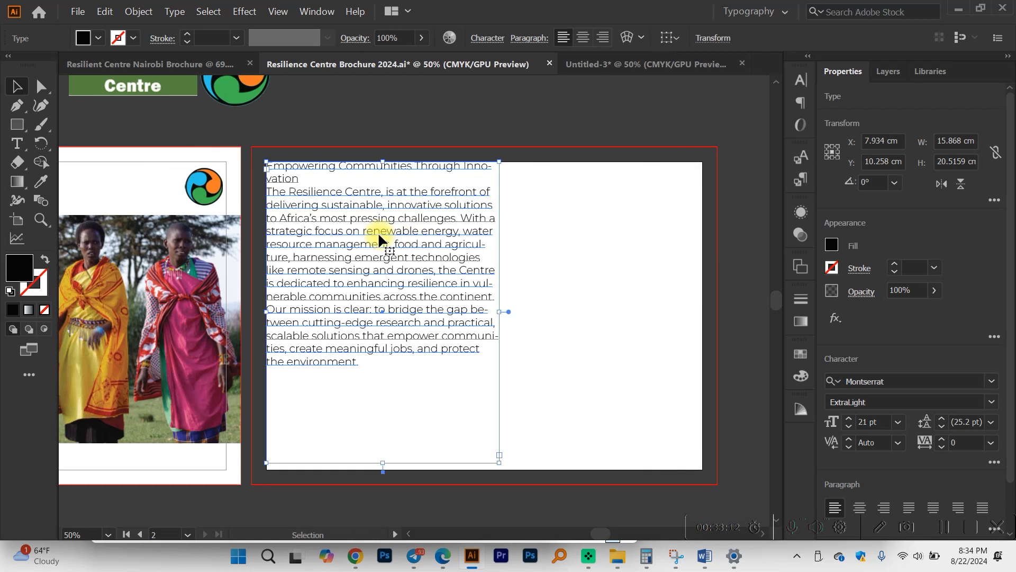
# Search the fonts for "CEN" and set the text block to Centra No2 Book.
pyautogui.click(991, 383)
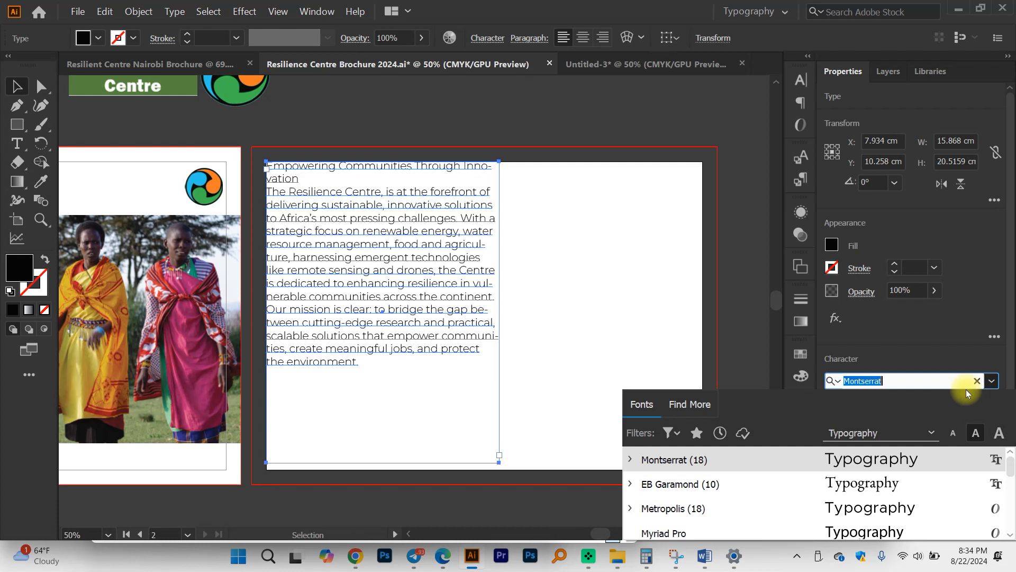
pyautogui.write('CENM')
pyautogui.press('BackSpace')
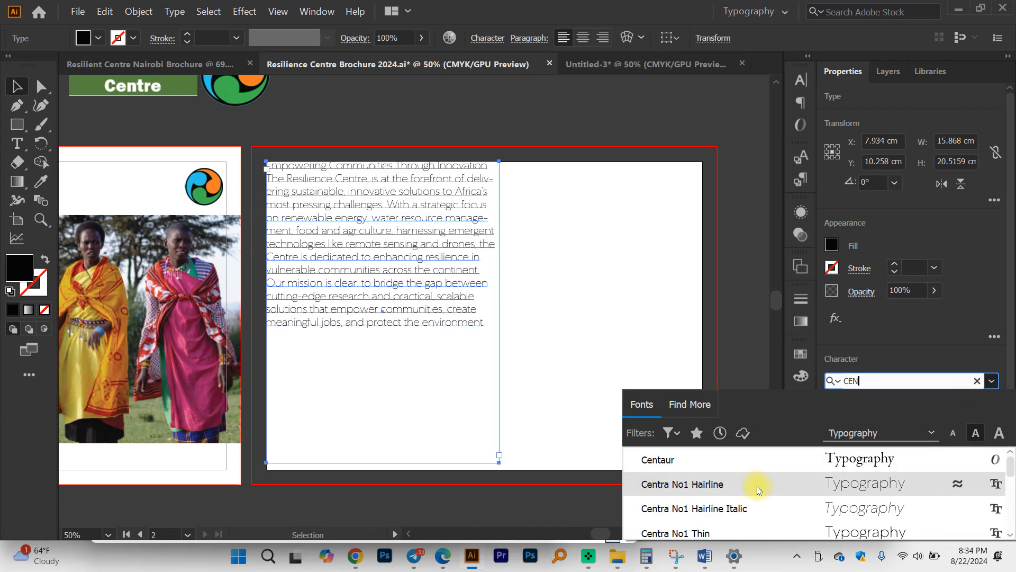
pyautogui.scroll(-12, 755, 505)
pyautogui.scroll(10, 749, 508)
pyautogui.scroll(2, 724, 492)
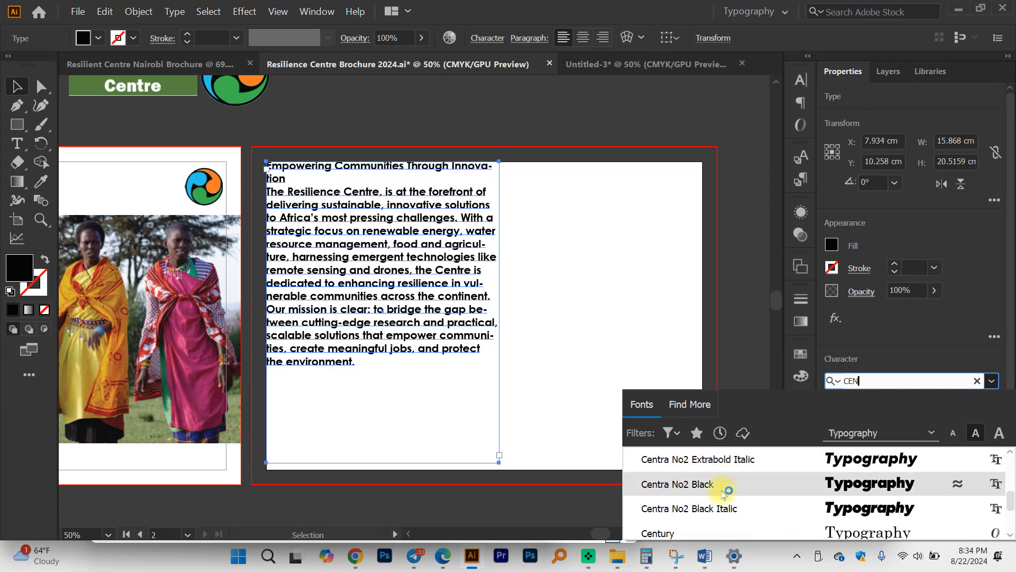
pyautogui.scroll(3, 720, 486)
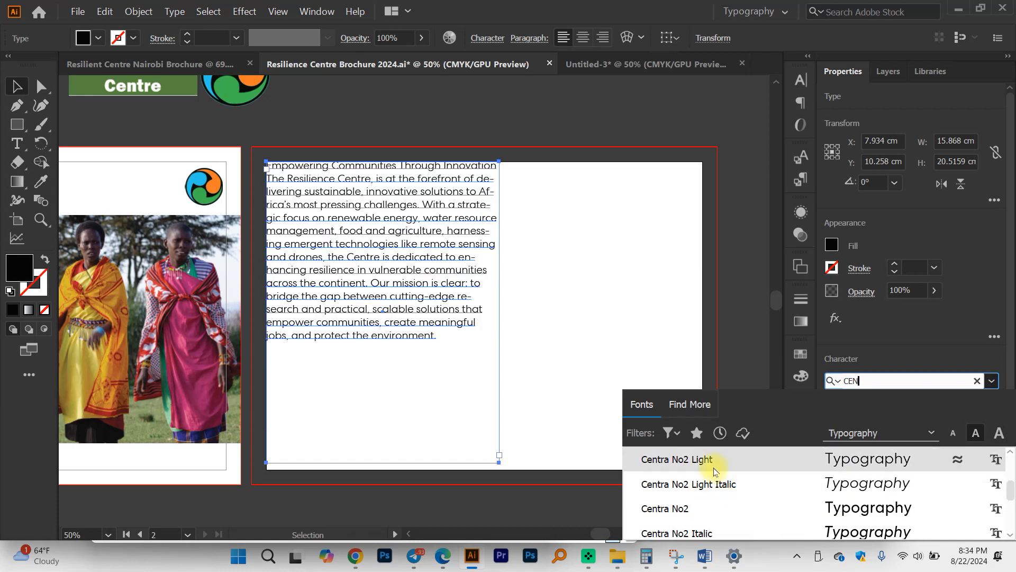
pyautogui.click(707, 509)
# Reduce the font size of the pasted text block to 15 pt.
pyautogui.scroll(1, 393, 200)
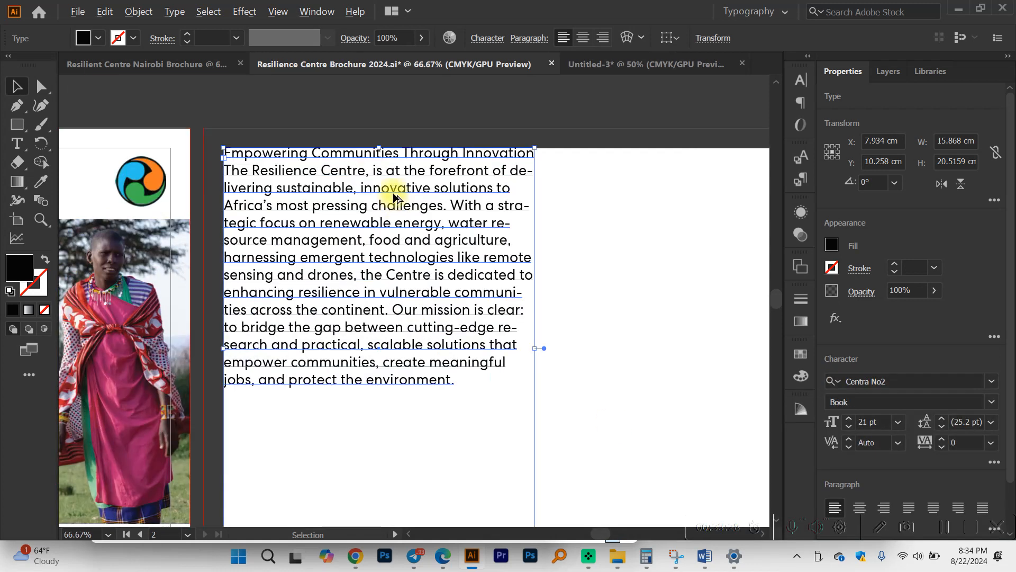
pyautogui.scroll(1, 390, 195)
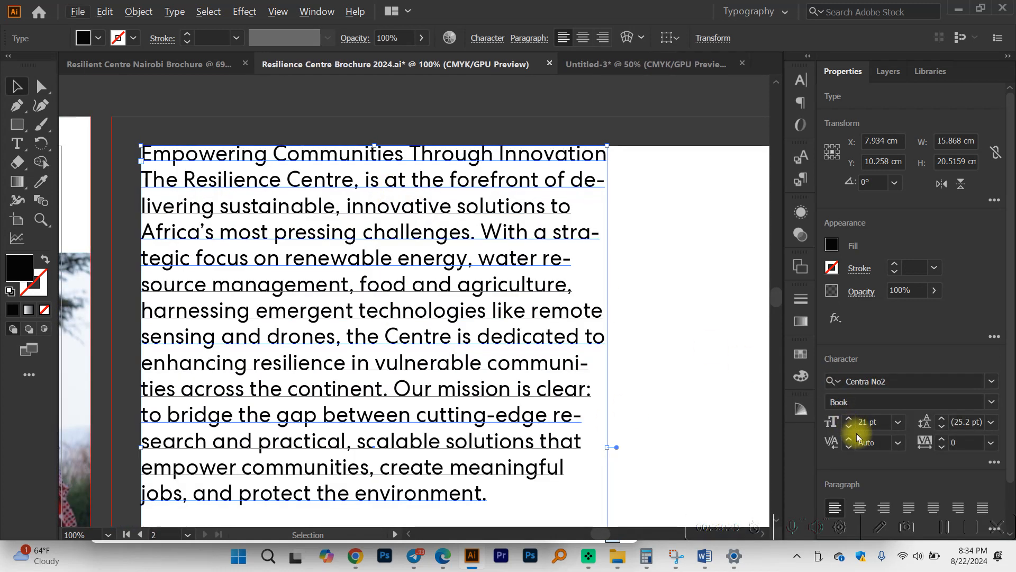
pyautogui.click(838, 425)
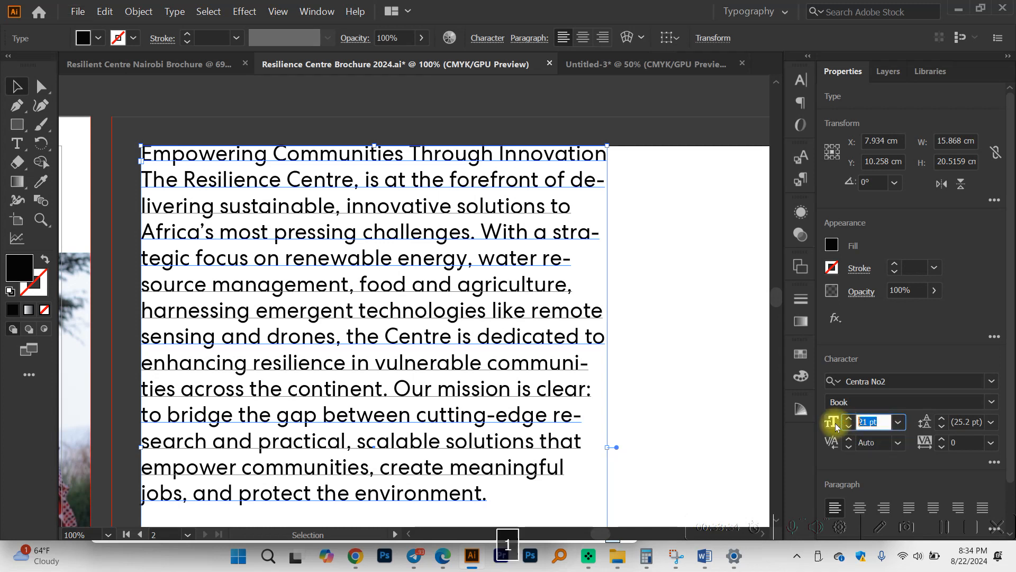
pyautogui.press('Return')
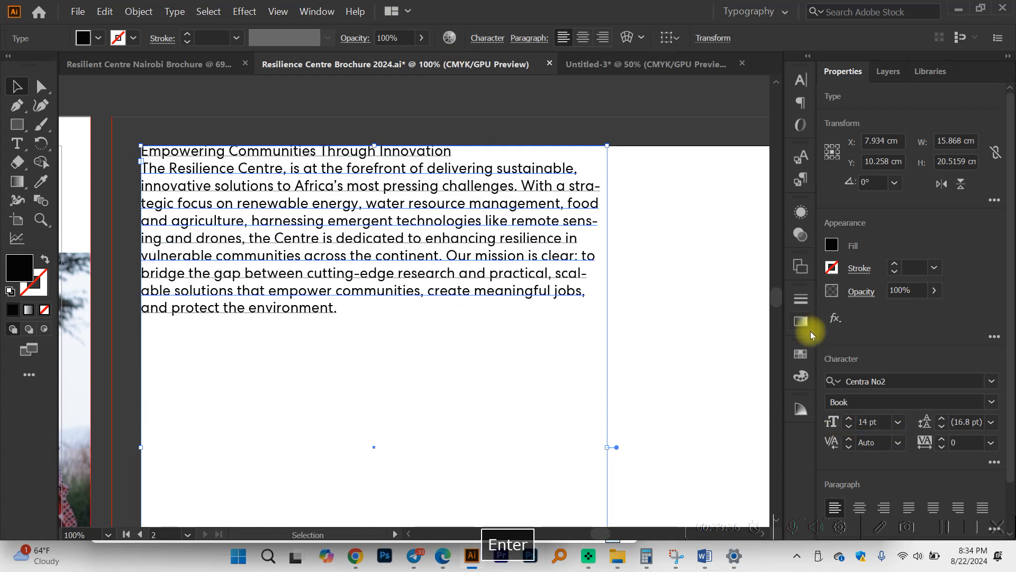
pyautogui.click(849, 419)
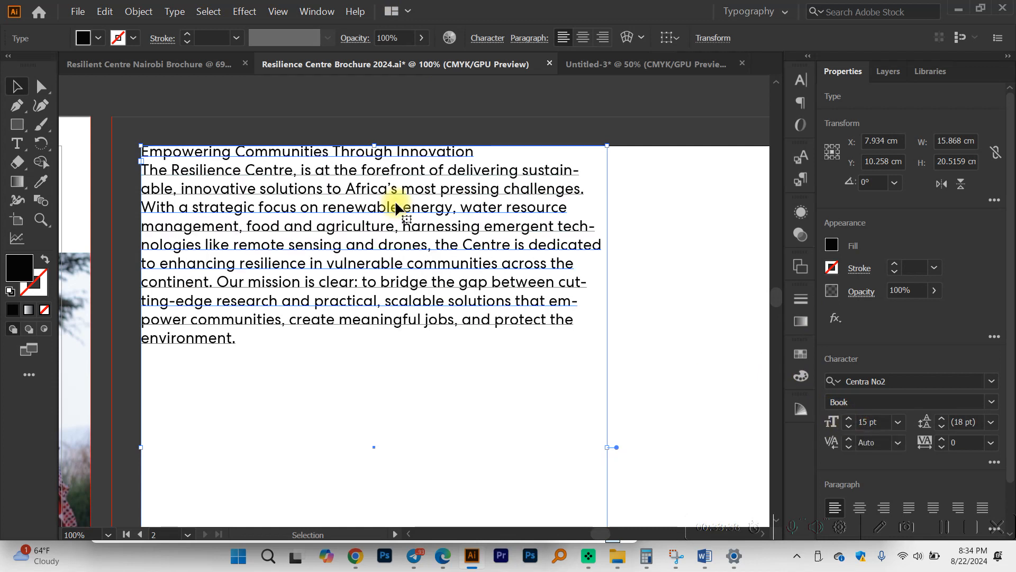
# Shrink the text frame slightly from its left and upper edges to about 15.6 by 20.2 cm, leaving it deselected.
pyautogui.scroll(-1, 398, 208)
pyautogui.moveTo(229, 369); pyautogui.dragTo(235, 370)
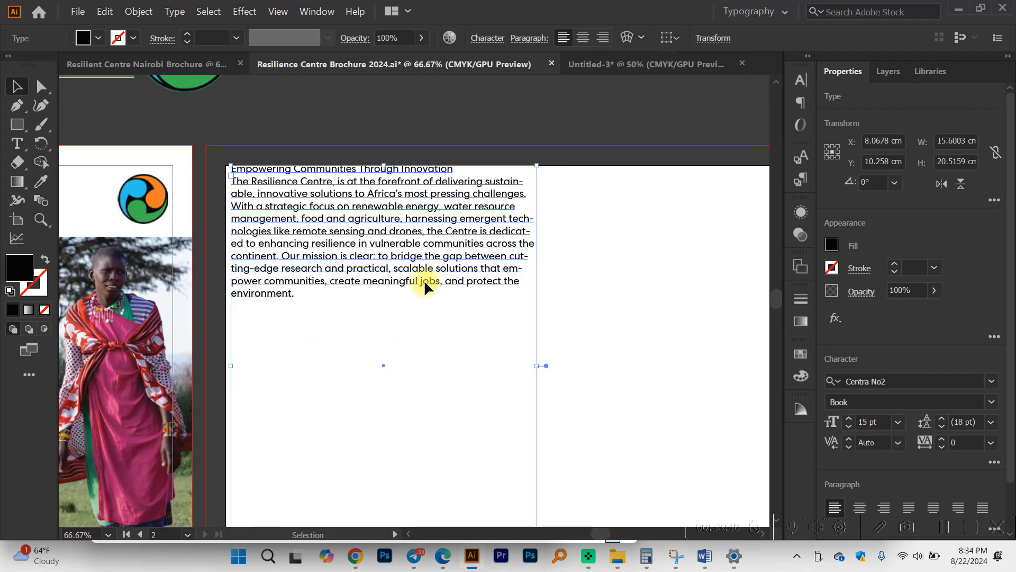
pyautogui.moveTo(384, 165); pyautogui.dragTo(385, 171)
pyautogui.click(633, 259)
pyautogui.scroll(-5, 580, 248)
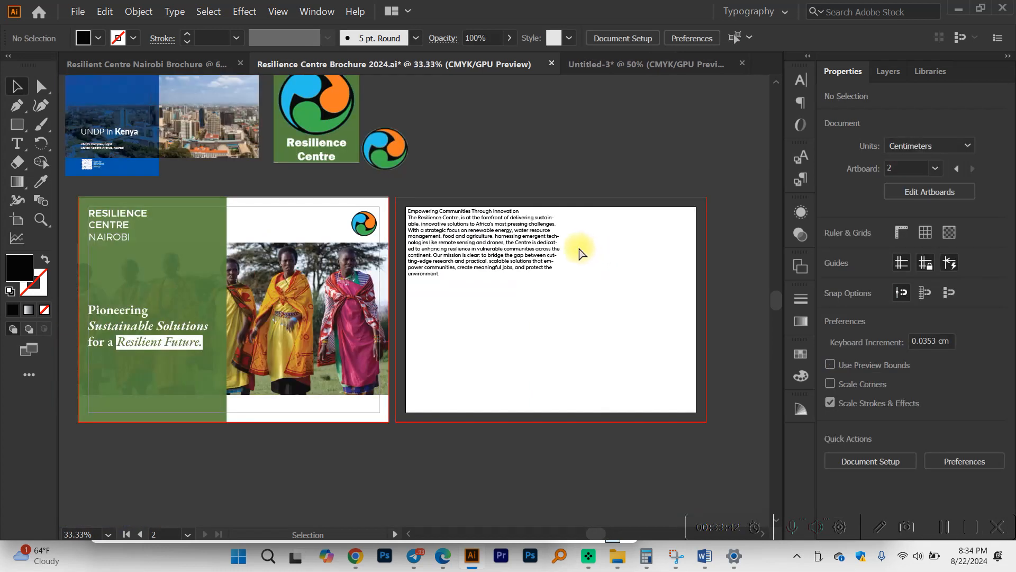
# Examine the page layouts of the UNDP in Kenya reference brochure, including its About Us page, and return to the Resilience Centre brochure.
pyautogui.click(606, 64)
pyautogui.click(545, 244)
pyautogui.hscroll(5, 547, 241)
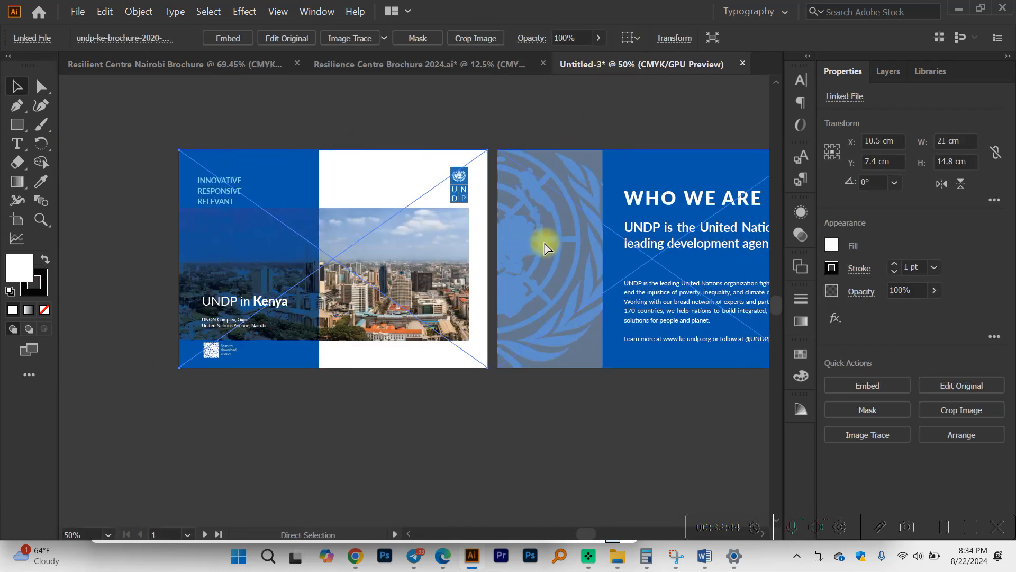
pyautogui.hscroll(7, 500, 254)
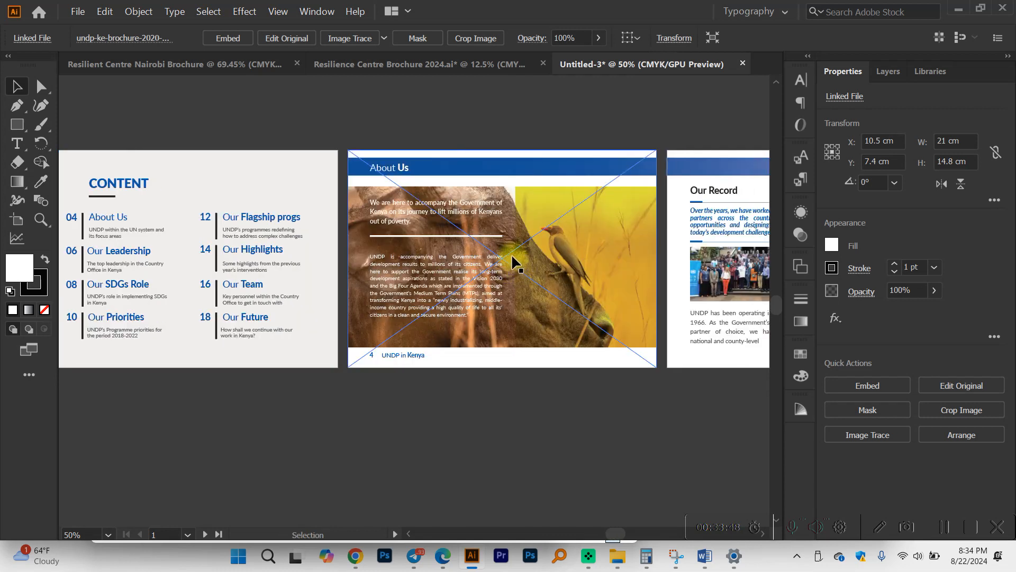
pyautogui.click(423, 64)
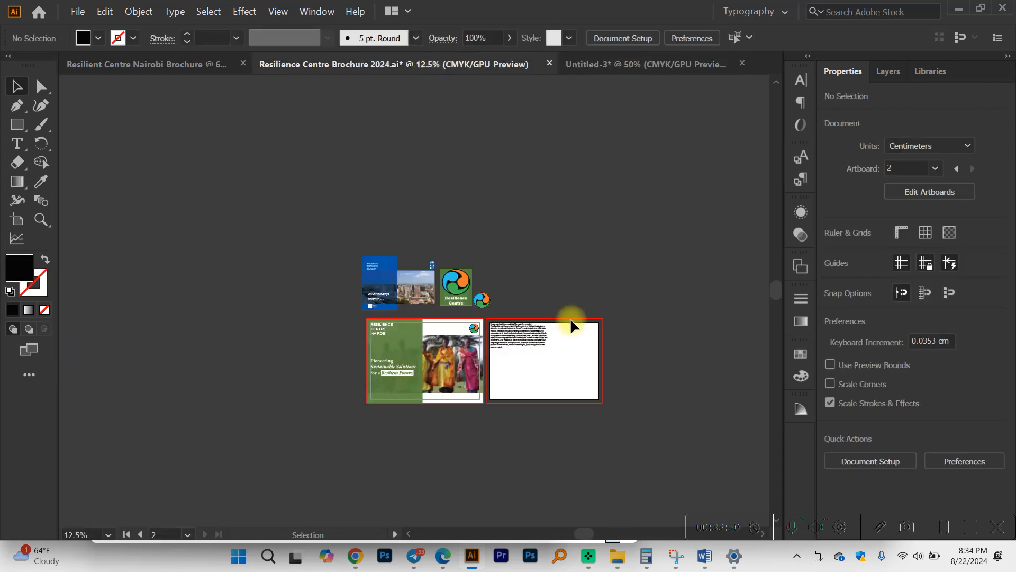
# Draw a 31.7 by 23 cm rectangle covering the second artboard out to its bleed edges.
pyautogui.scroll(6, 545, 319)
pyautogui.scroll(-1, 397, 318)
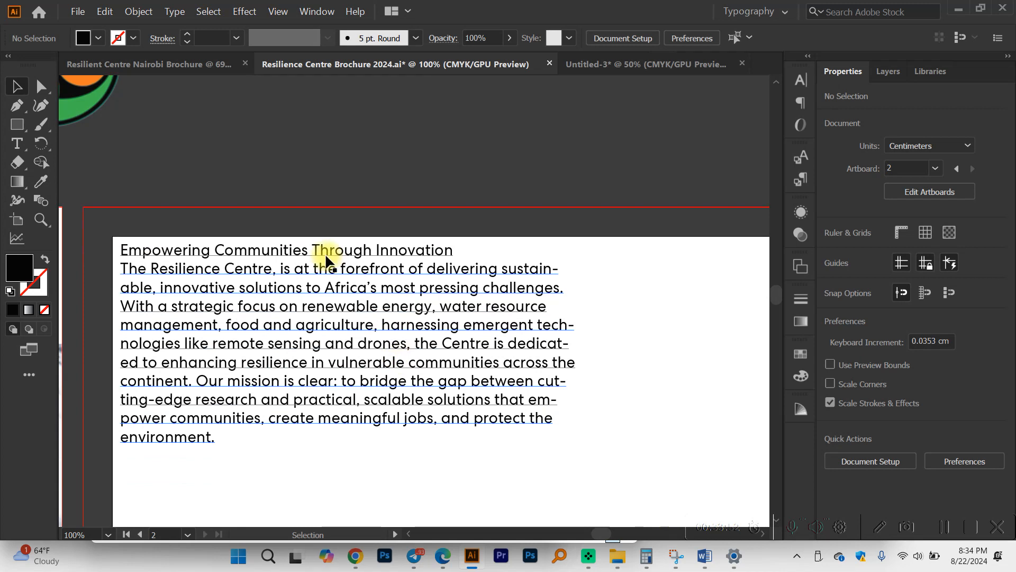
pyautogui.scroll(-3, 352, 270)
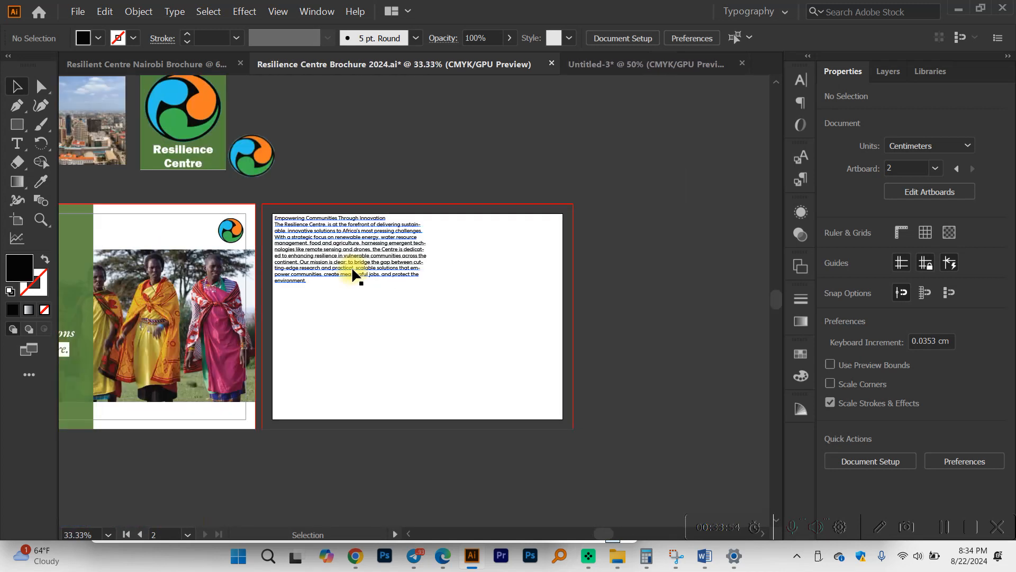
pyautogui.scroll(1, 351, 268)
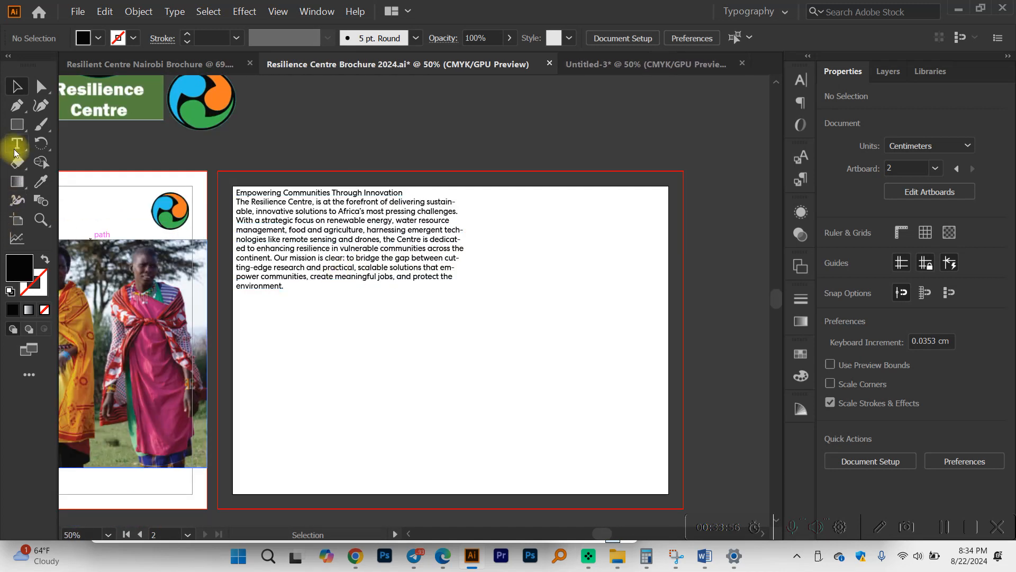
pyautogui.click(16, 126)
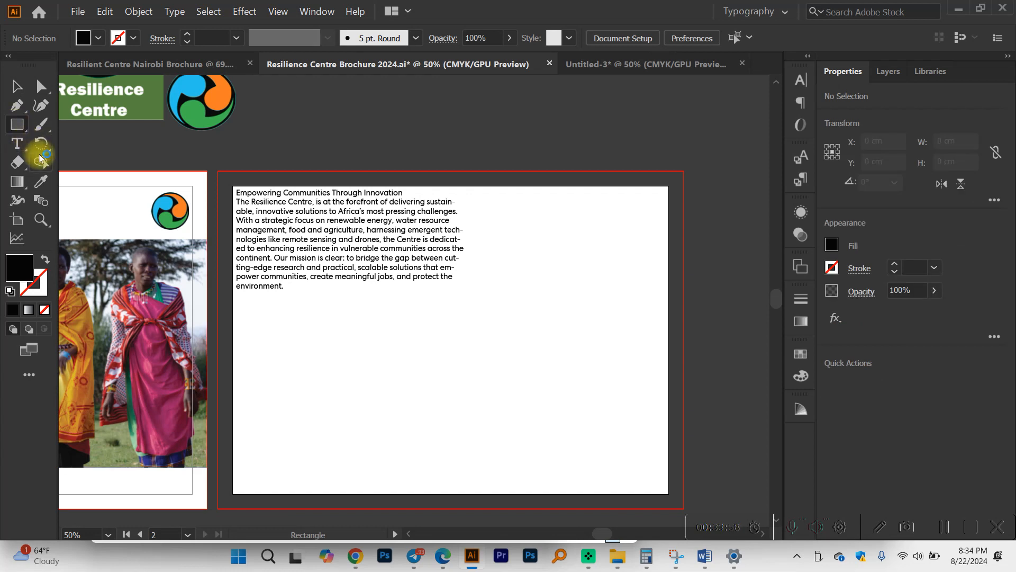
pyautogui.scroll(-1, 330, 190)
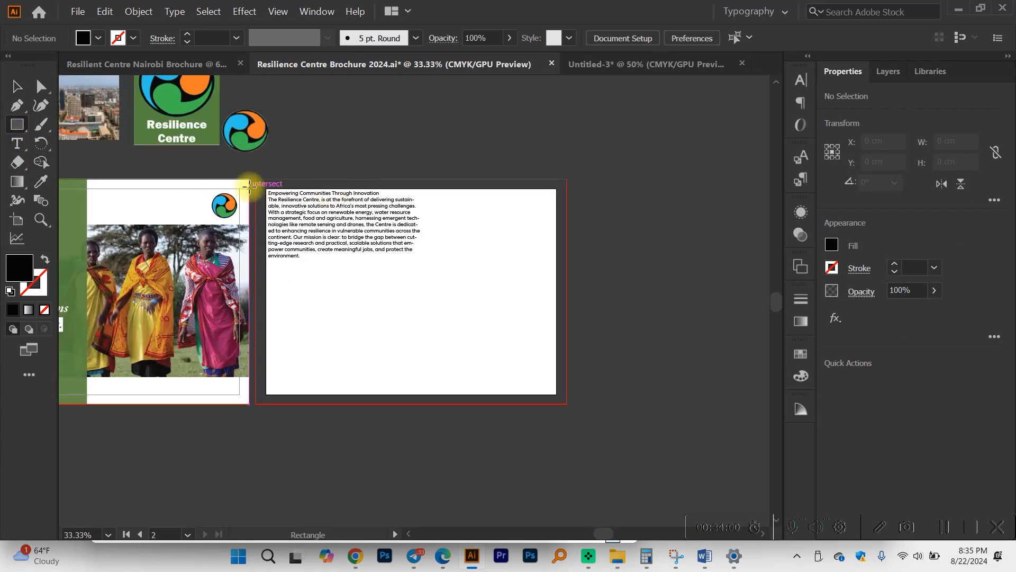
pyautogui.moveTo(256, 180)
pyautogui.mouseDown()
pyautogui.moveTo(358, 286)
pyautogui.moveTo(567, 403)
pyautogui.mouseUp()
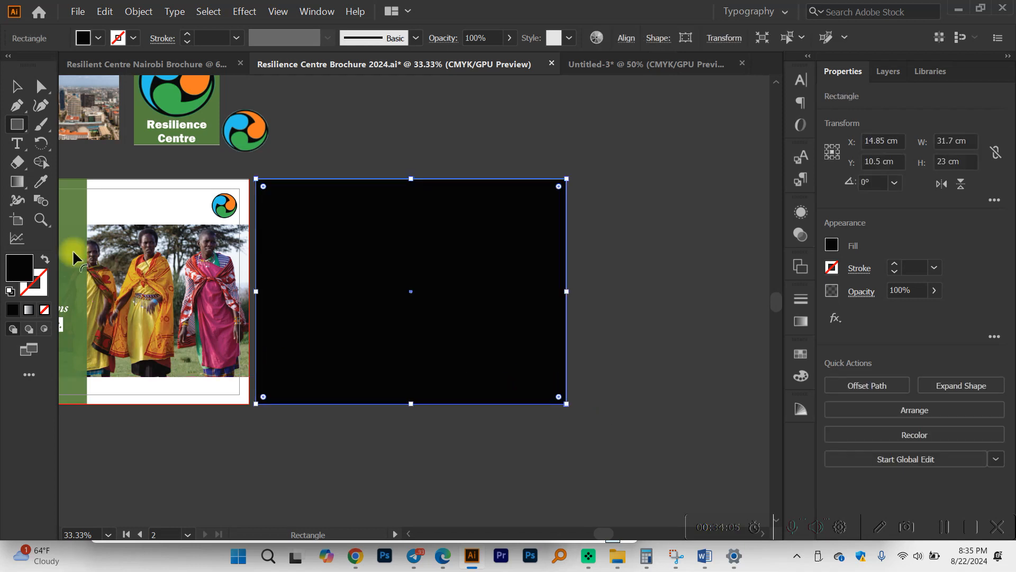
# Fill the rectangle with the green sampled from the Resilience Centre logo's background using the Eyedropper.
pyautogui.click(41, 181)
pyautogui.click(142, 120)
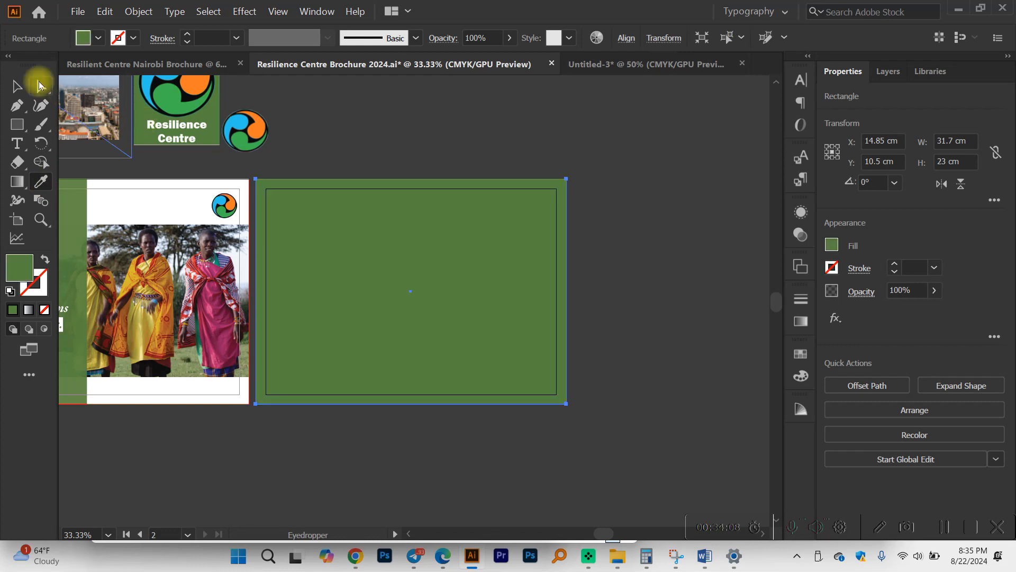
pyautogui.click(16, 85)
# Send the green rectangle to the back, behind the text block.
pyautogui.scroll(1, 400, 384)
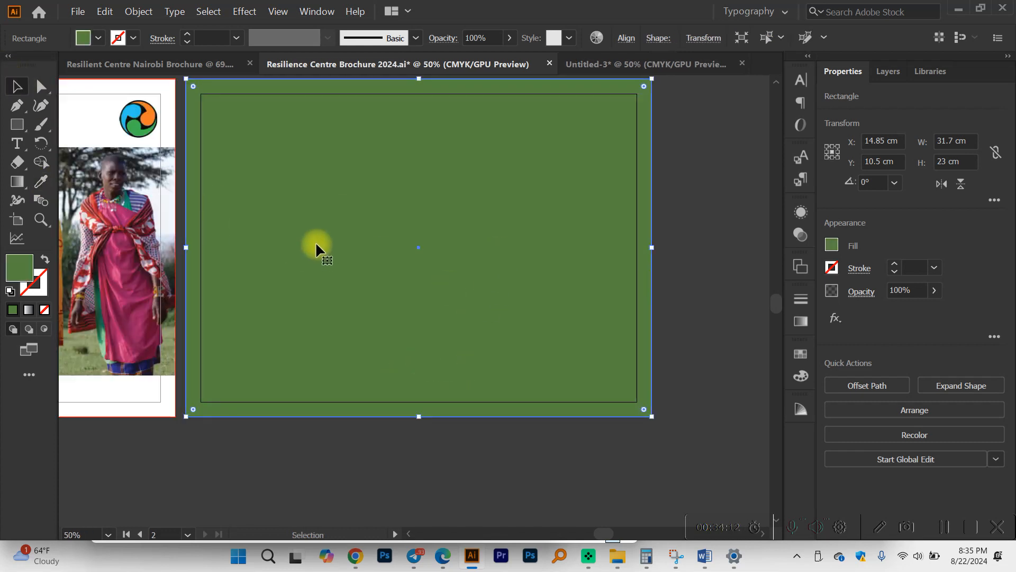
pyautogui.rightClick(327, 235)
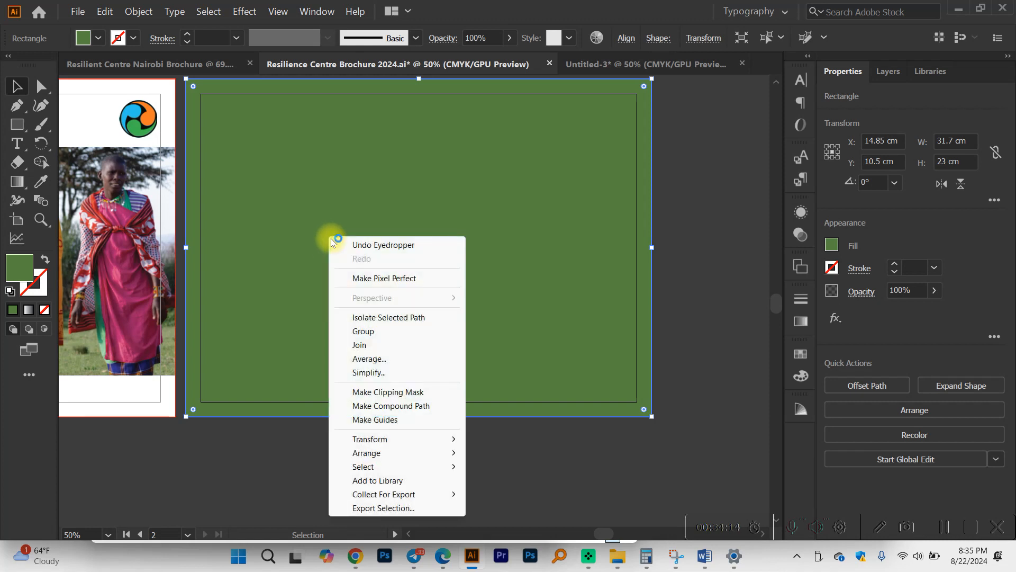
pyautogui.moveTo(424, 453)
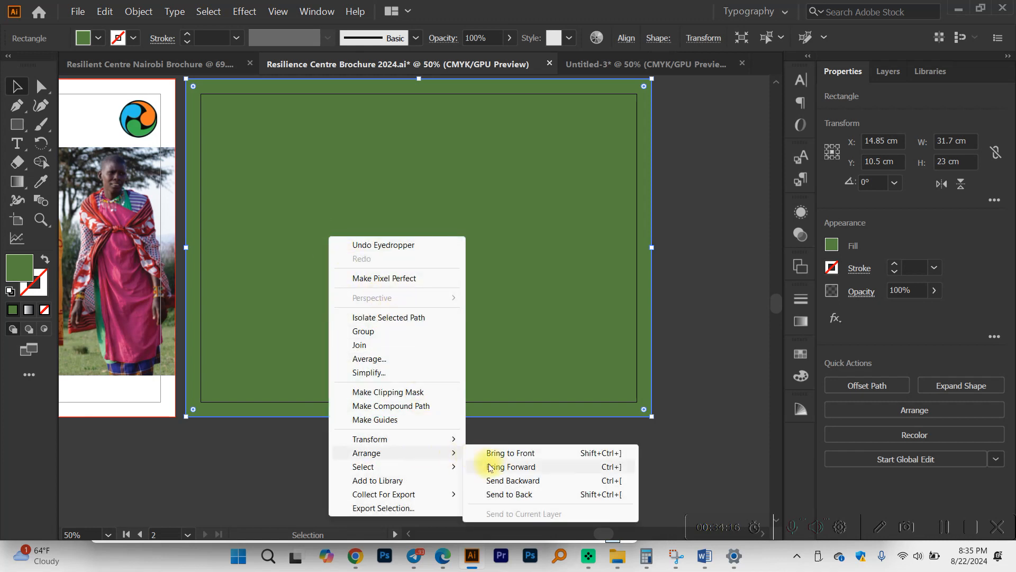
pyautogui.click(497, 495)
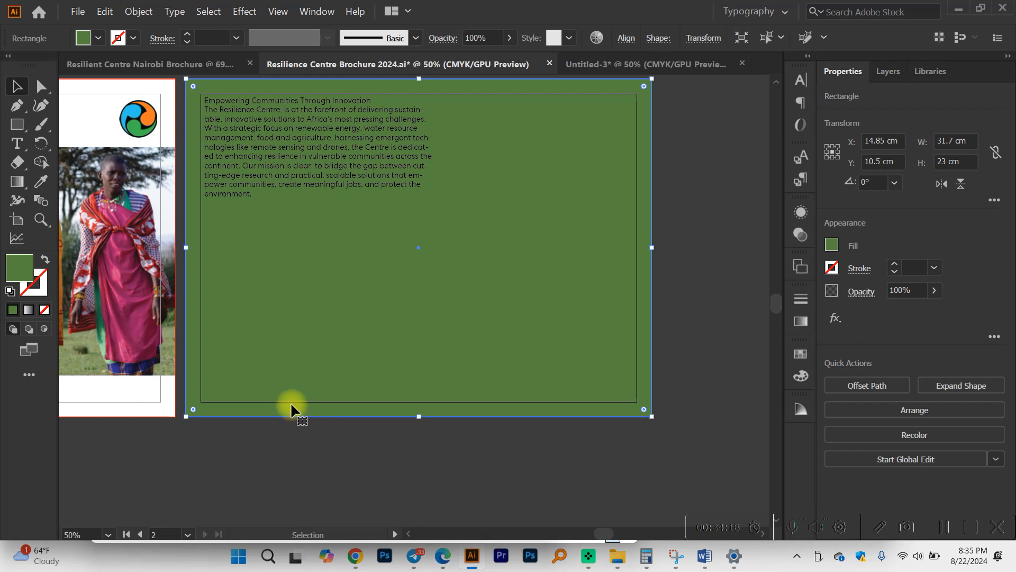
# Select the text block on the second artboard and save the brochure file.
pyautogui.click(327, 121)
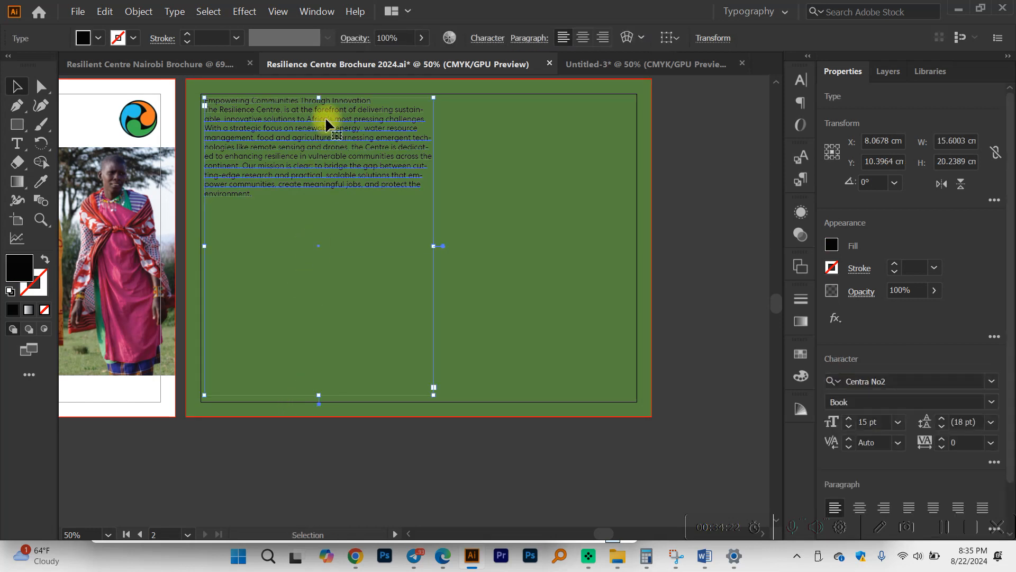
pyautogui.scroll(2, 325, 119)
pyautogui.scroll(-2, 326, 126)
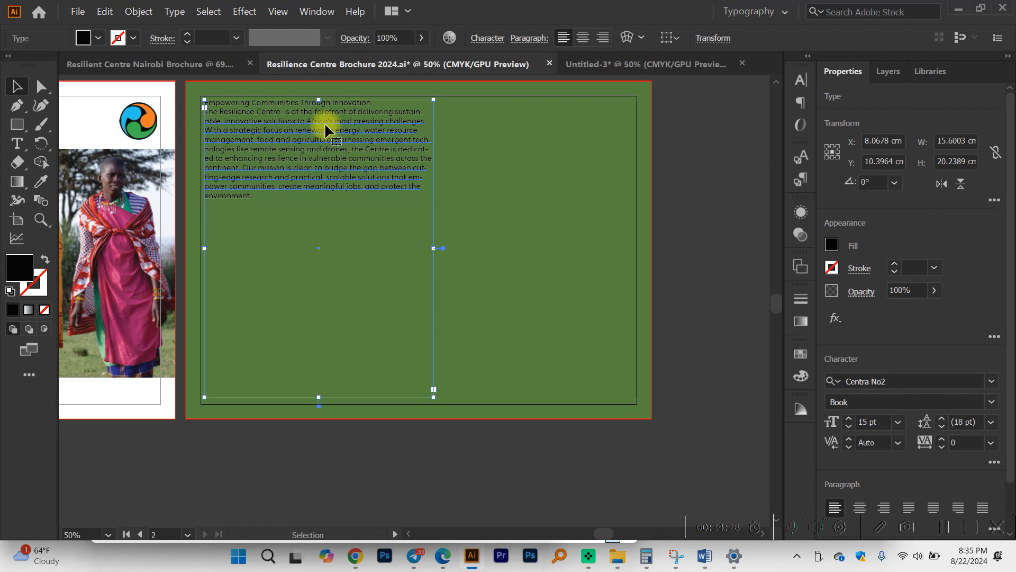
pyautogui.hotkey('ctrl', 's')
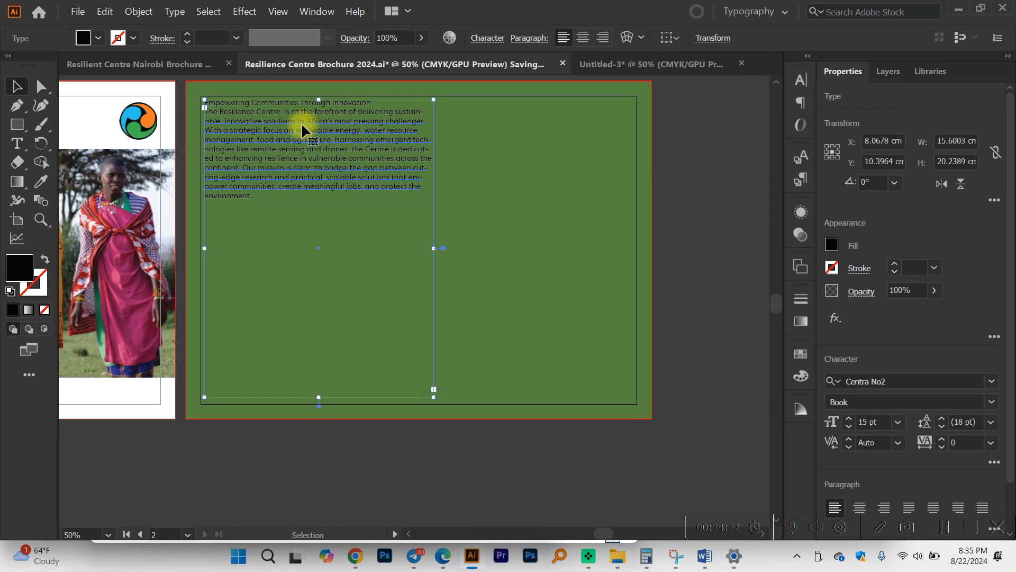
# Change the text block's fill colour to white.
pyautogui.scroll(1, 301, 123)
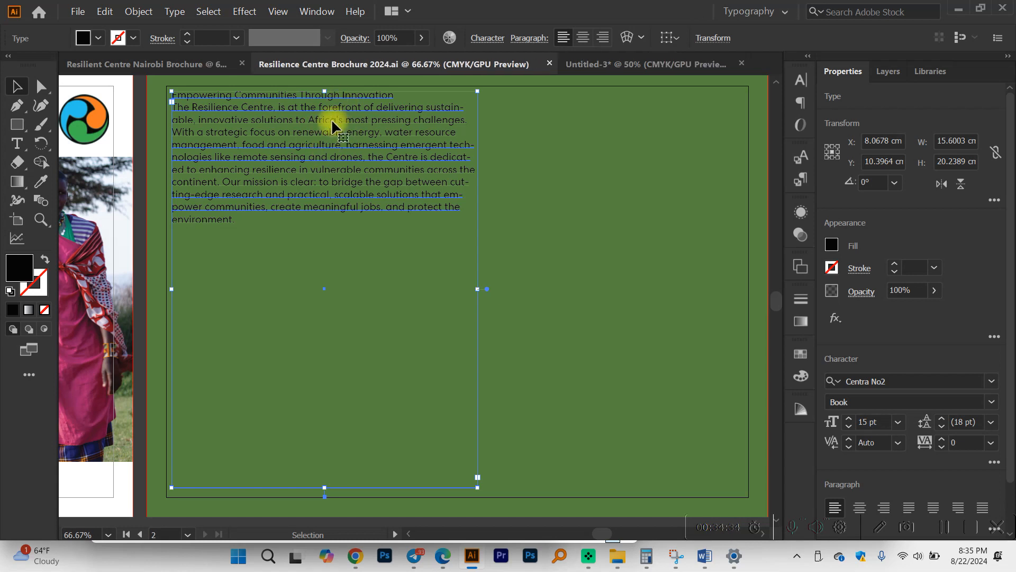
pyautogui.scroll(1, 363, 103)
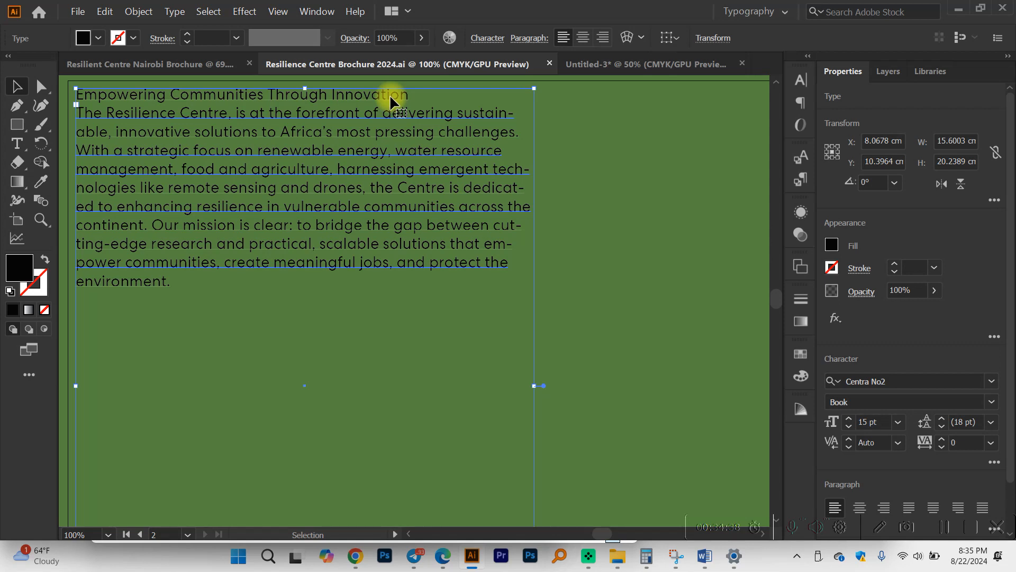
pyautogui.doubleClick(16, 268)
pyautogui.moveTo(103, 162); pyautogui.dragTo(17, 54)
pyautogui.click(392, 61)
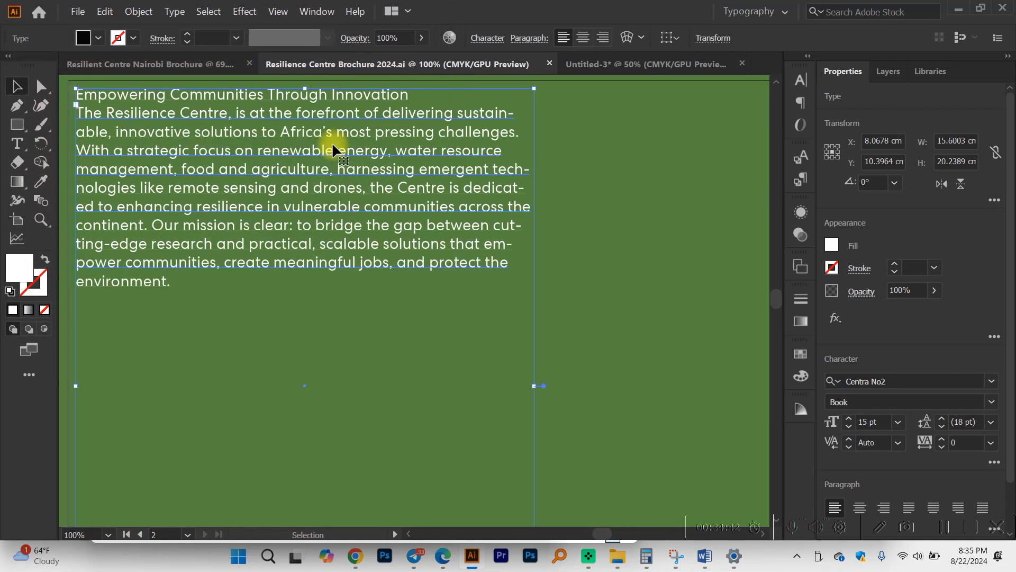
# Format the text block with 16 pt type, 23 pt leading and justified alignment with the last line aligned left.
pyautogui.click(848, 419)
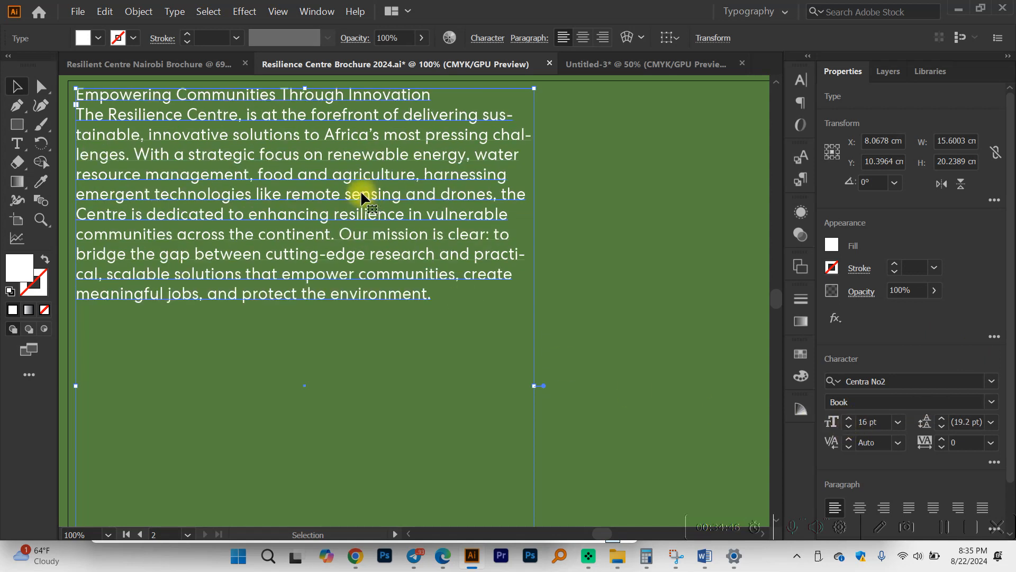
pyautogui.click(942, 419)
pyautogui.click(942, 419)
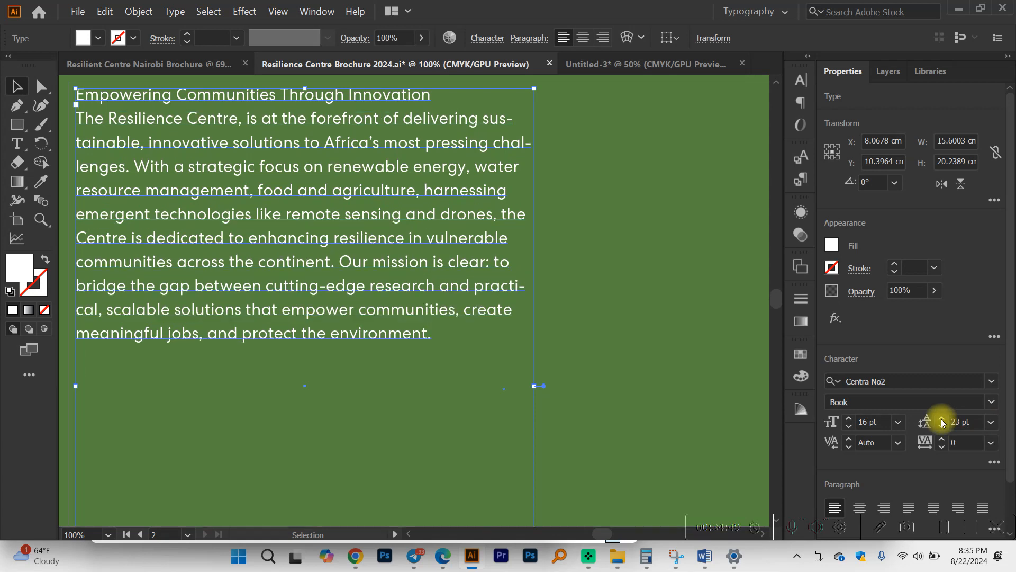
pyautogui.click(908, 507)
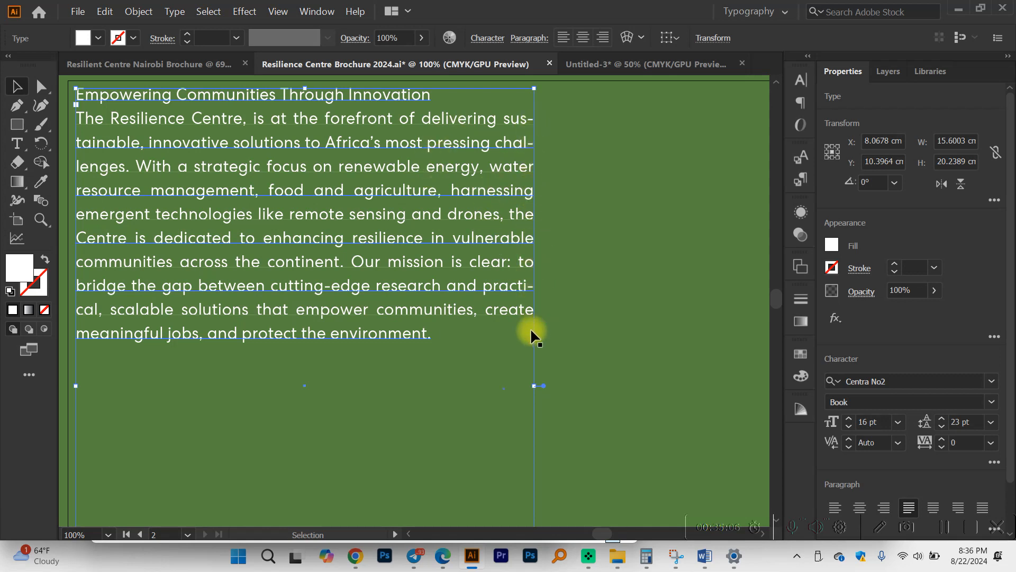
# Insert a blank line after the heading "Empowering Communities Through Innovation".
pyautogui.scroll(1, 507, 325)
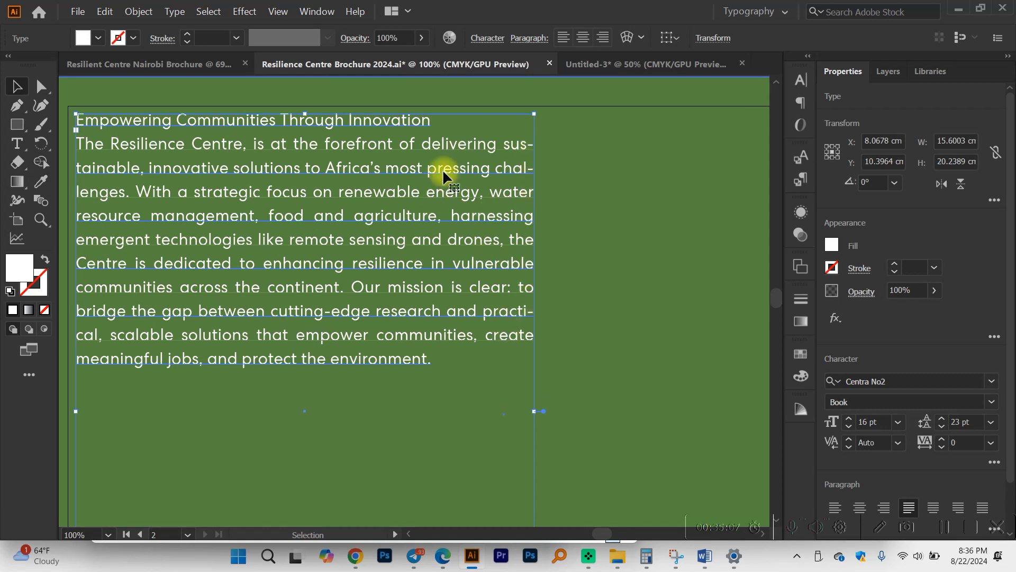
pyautogui.doubleClick(435, 122)
pyautogui.click(442, 122)
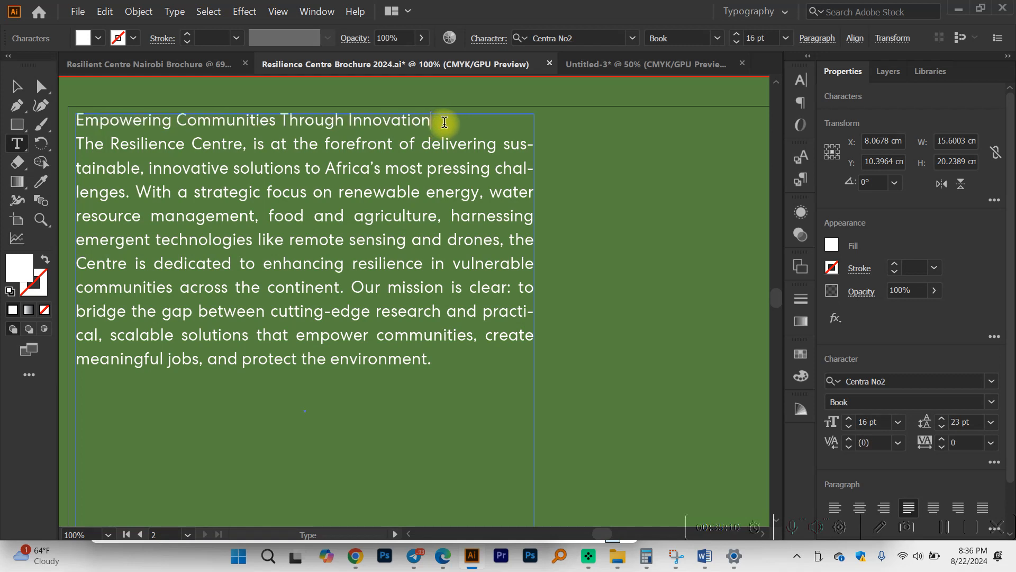
pyautogui.press('Return')
# Set the heading "Empowering Communities Through Innovation" to the Bold style of Centra No2.
pyautogui.moveTo(445, 122); pyautogui.dragTo(74, 139)
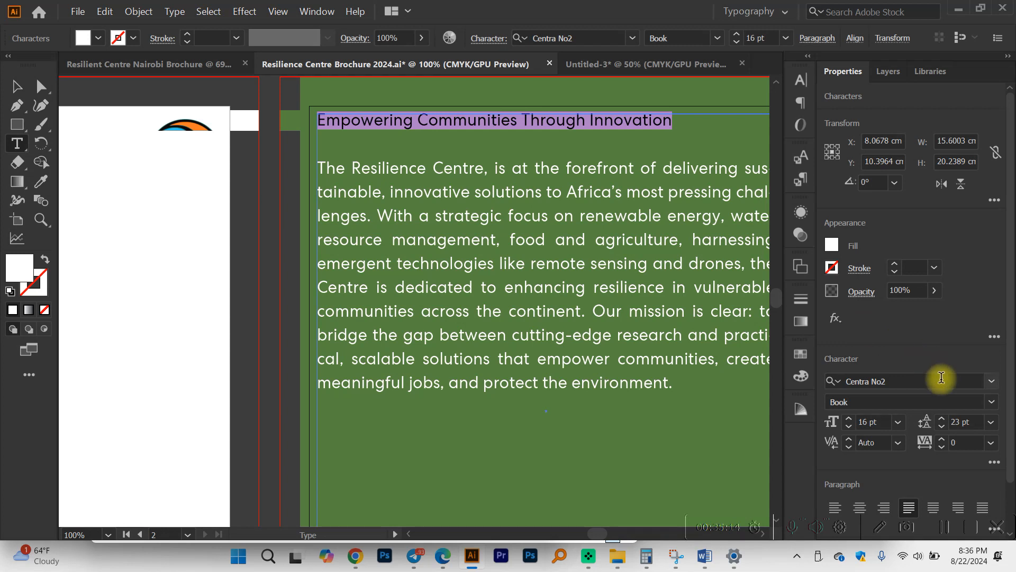
pyautogui.click(991, 402)
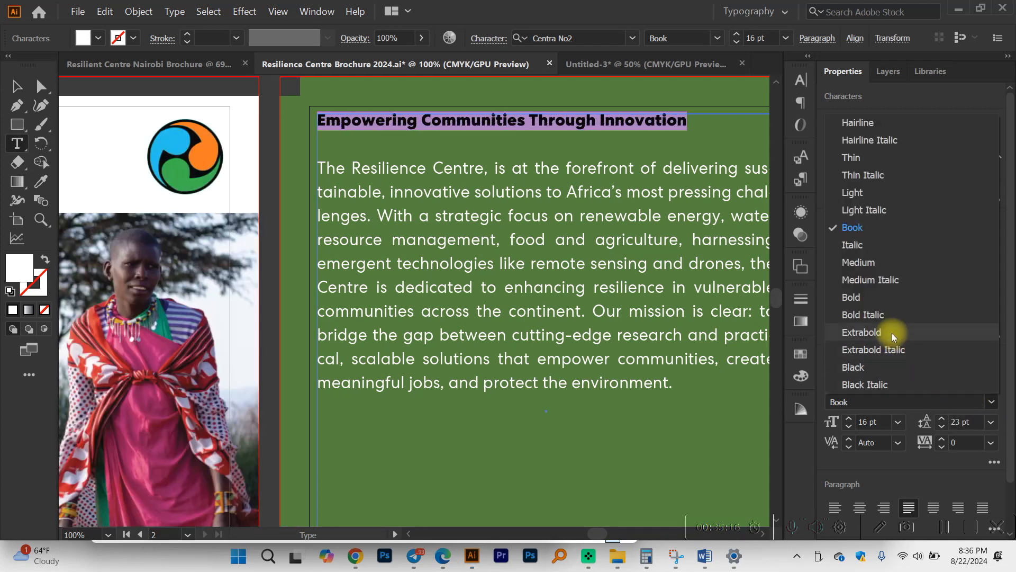
pyautogui.click(880, 298)
pyautogui.scroll(-1, 406, 206)
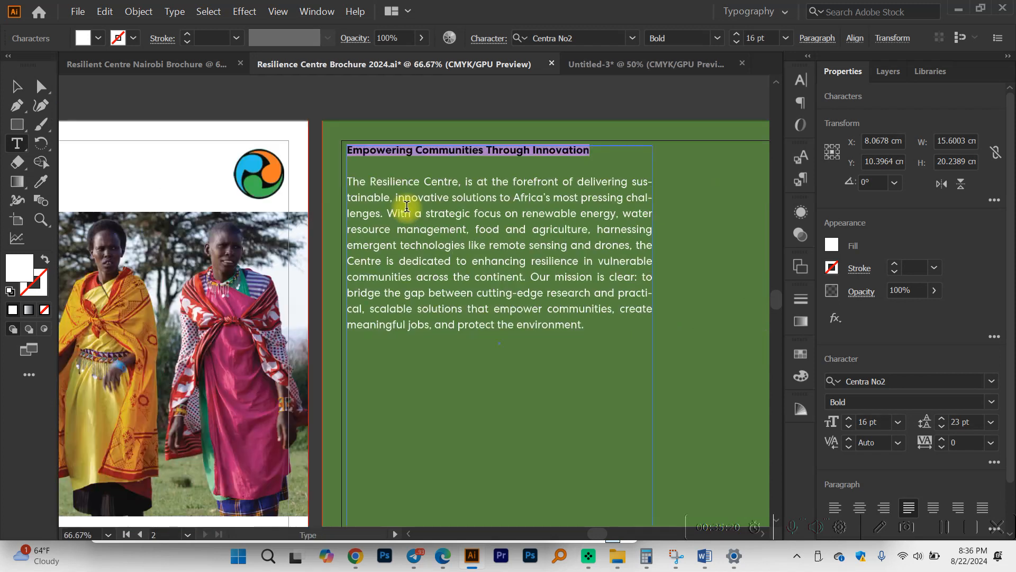
# Format the heading "Empowering Communities Through Innovation" in EB Garamond ExtraBold Italic at 21 pt.
pyautogui.click(991, 382)
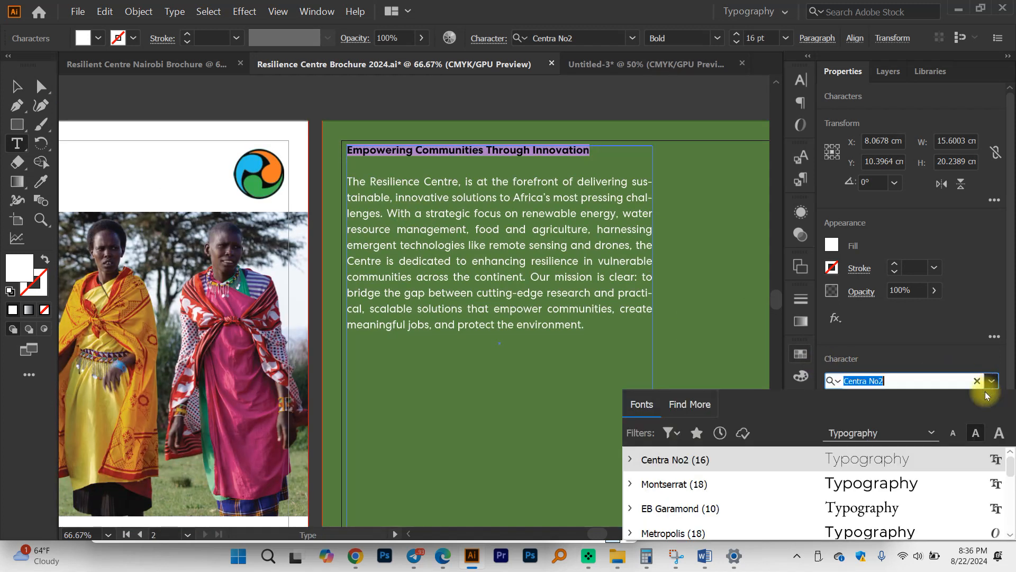
pyautogui.click(830, 510)
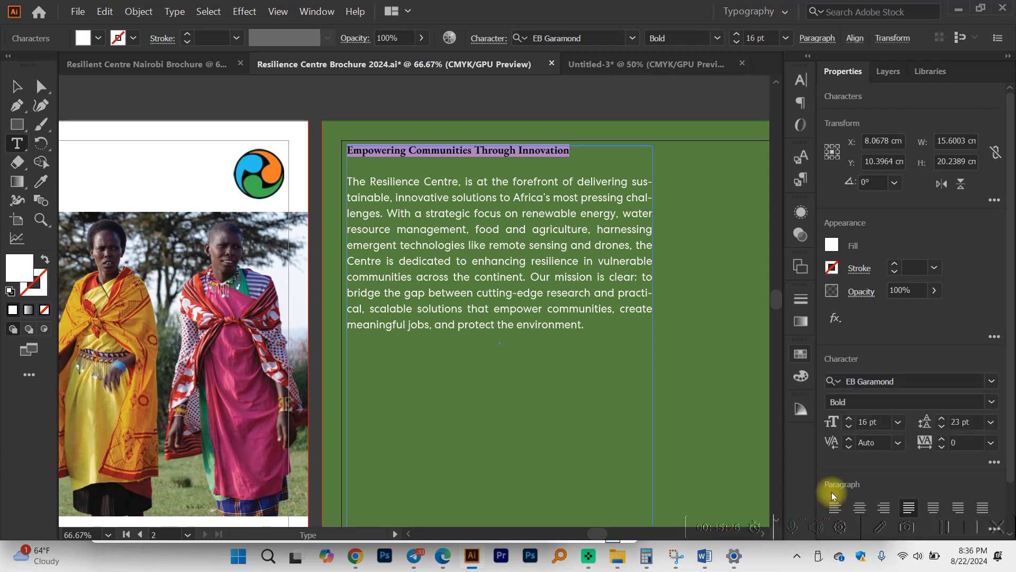
pyautogui.click(991, 402)
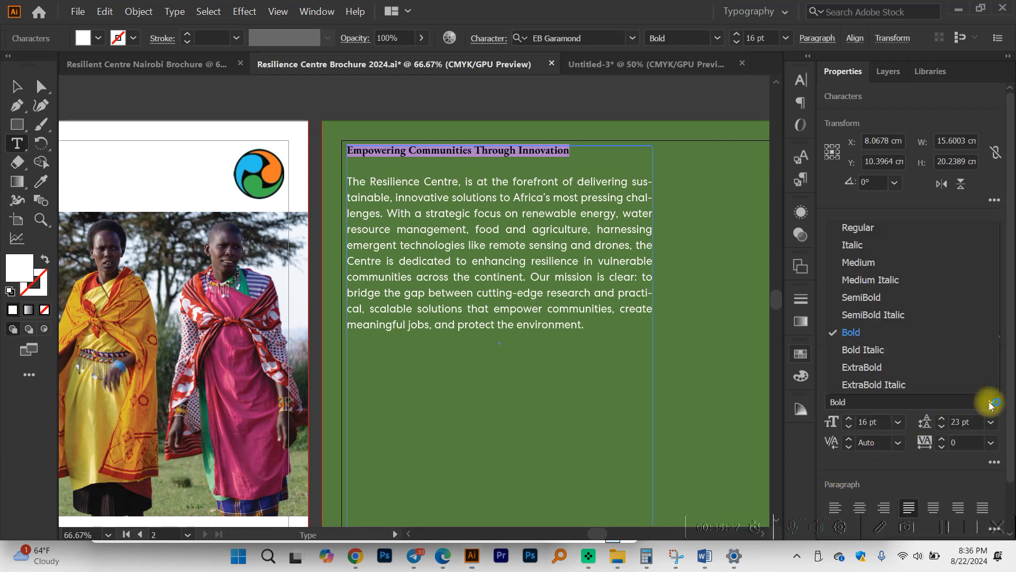
pyautogui.click(894, 385)
pyautogui.click(849, 418)
pyautogui.click(850, 419)
pyautogui.click(849, 418)
pyautogui.click(849, 418)
pyautogui.click(851, 421)
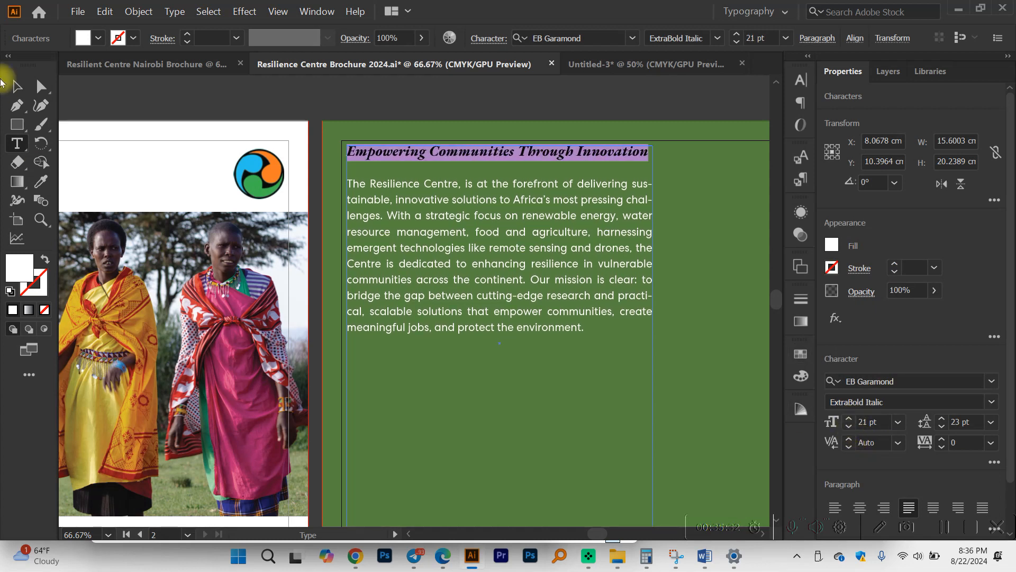
# Enlarge the heading "Empowering Communities Through Innovation" to 33 pt and align it left.
pyautogui.click(17, 86)
pyautogui.scroll(-1, 205, 188)
pyautogui.scroll(-1, 469, 262)
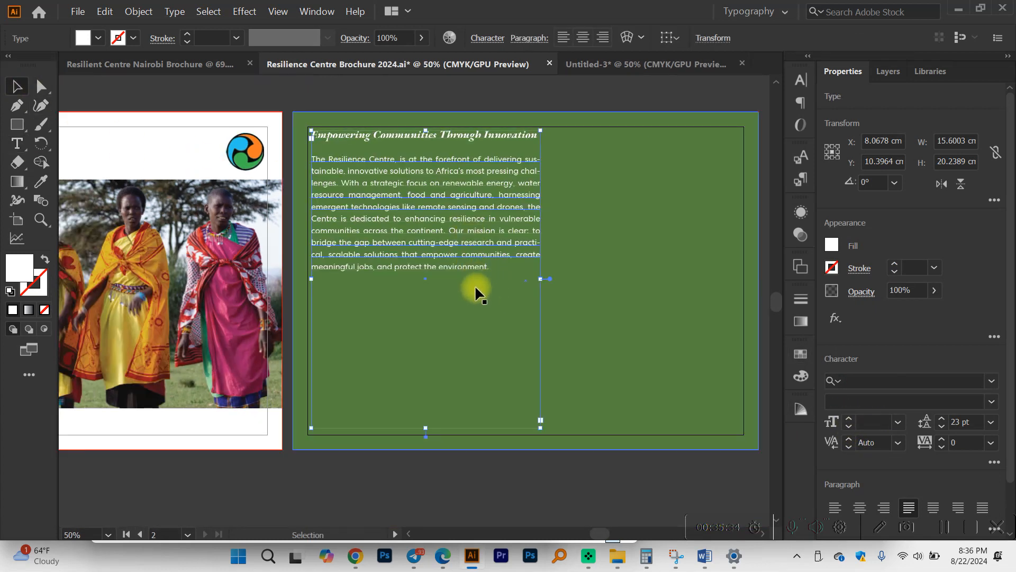
pyautogui.scroll(1, 415, 140)
pyautogui.doubleClick(469, 133)
pyautogui.tripleClick(469, 133)
pyautogui.click(849, 418)
pyautogui.click(848, 418)
pyautogui.click(848, 418)
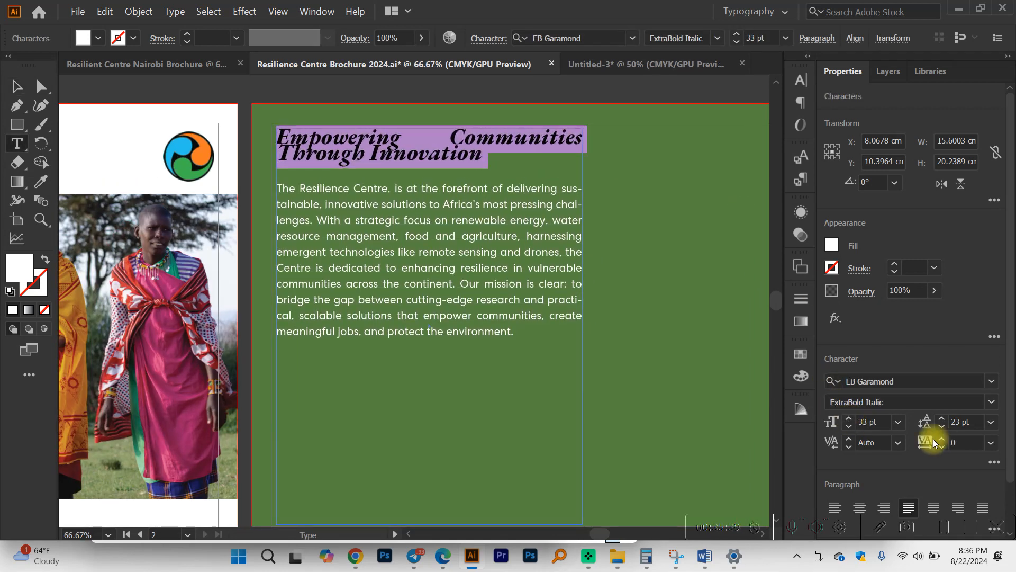
pyautogui.click(835, 507)
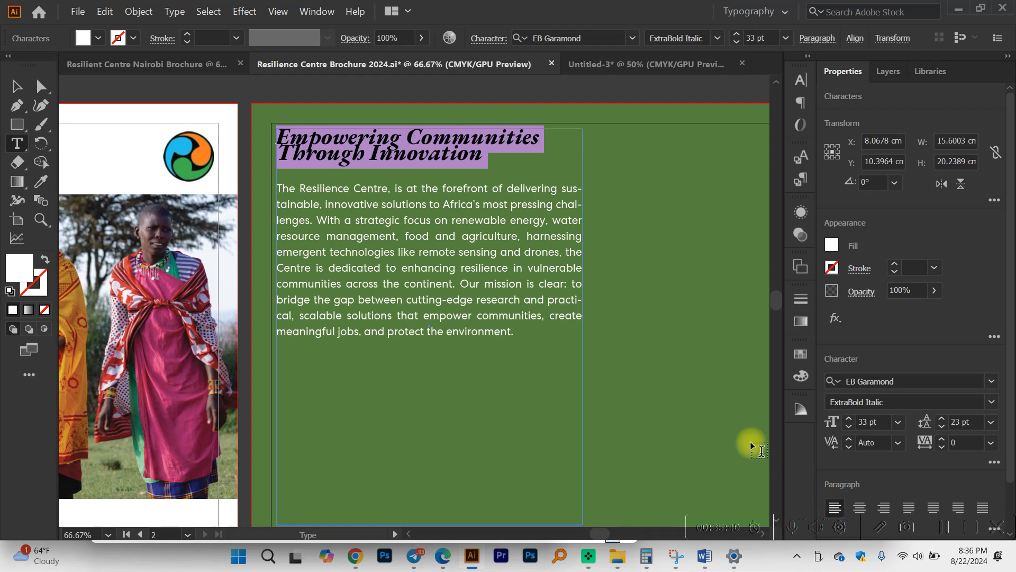
# Set the leading of the two-line heading to 36 pt.
pyautogui.click(942, 418)
pyautogui.click(941, 418)
pyautogui.click(942, 418)
pyautogui.click(942, 418)
pyautogui.click(942, 418)
pyautogui.click(941, 417)
pyautogui.click(942, 418)
pyautogui.click(941, 418)
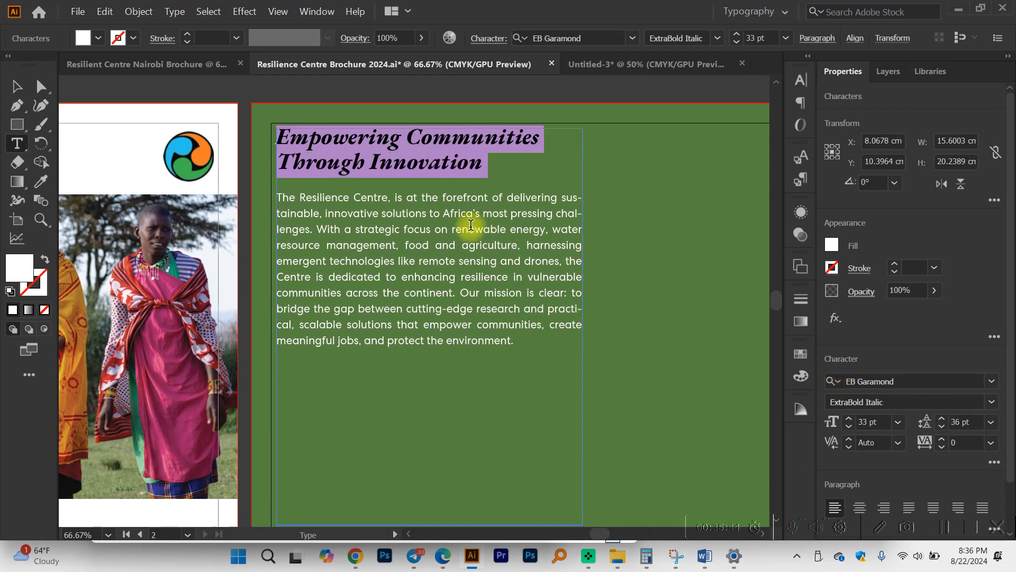
pyautogui.click(471, 224)
# Try recolouring the heading with a colour sampled beside the cover page's logo using the Eyedropper, and undo the change.
pyautogui.scroll(1, 415, 140)
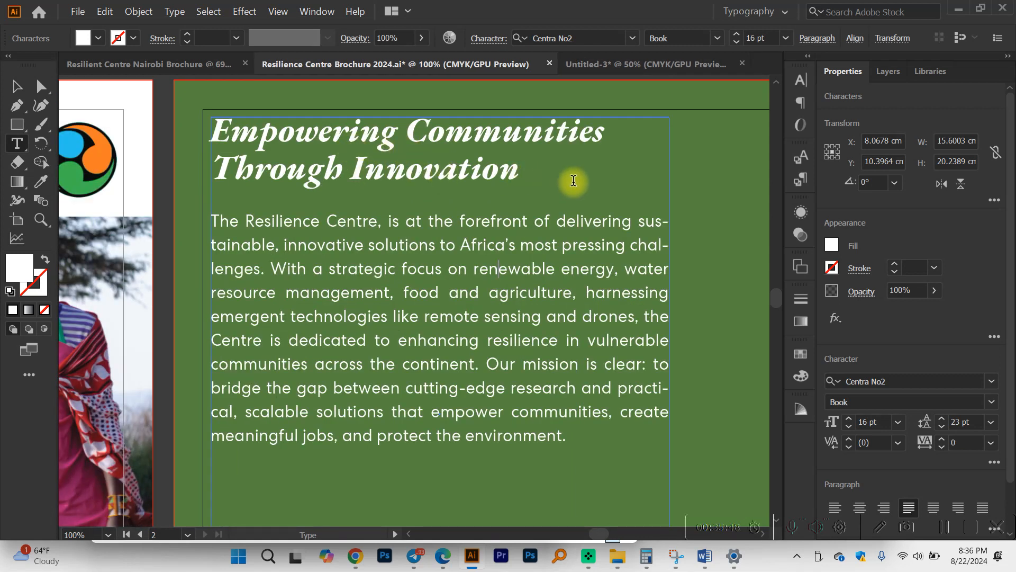
pyautogui.moveTo(537, 173); pyautogui.dragTo(199, 125)
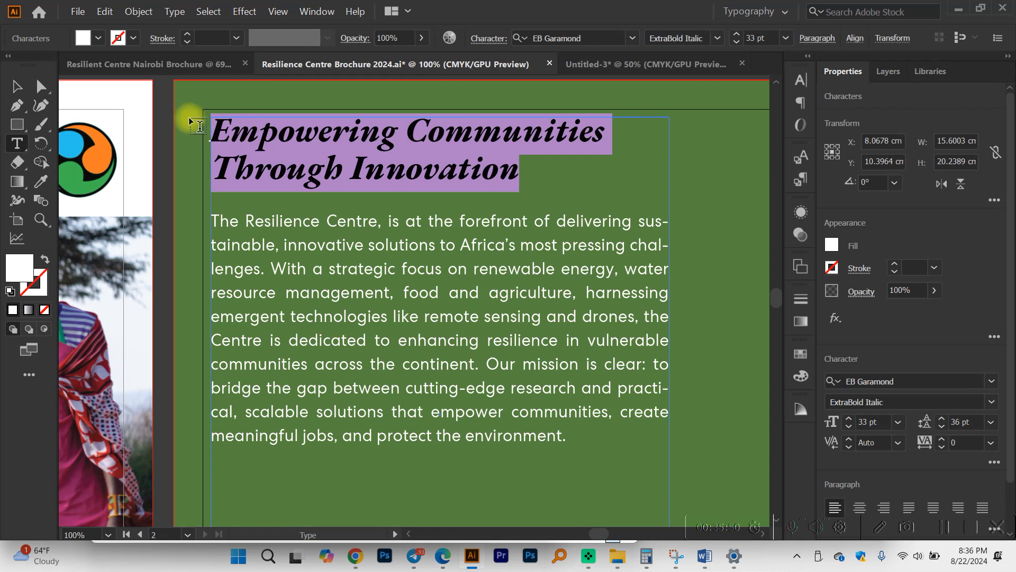
pyautogui.click(42, 181)
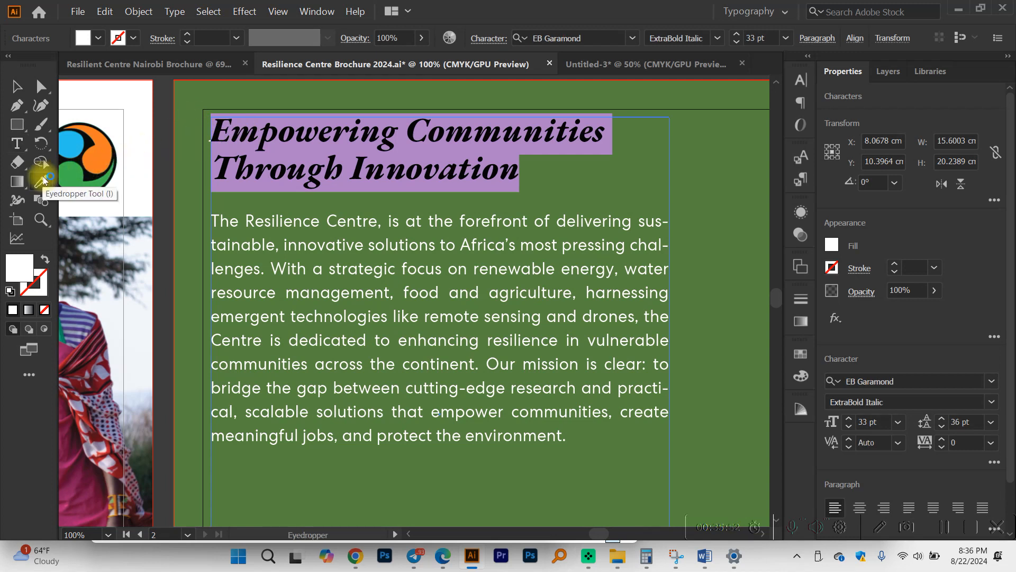
pyautogui.click(82, 128)
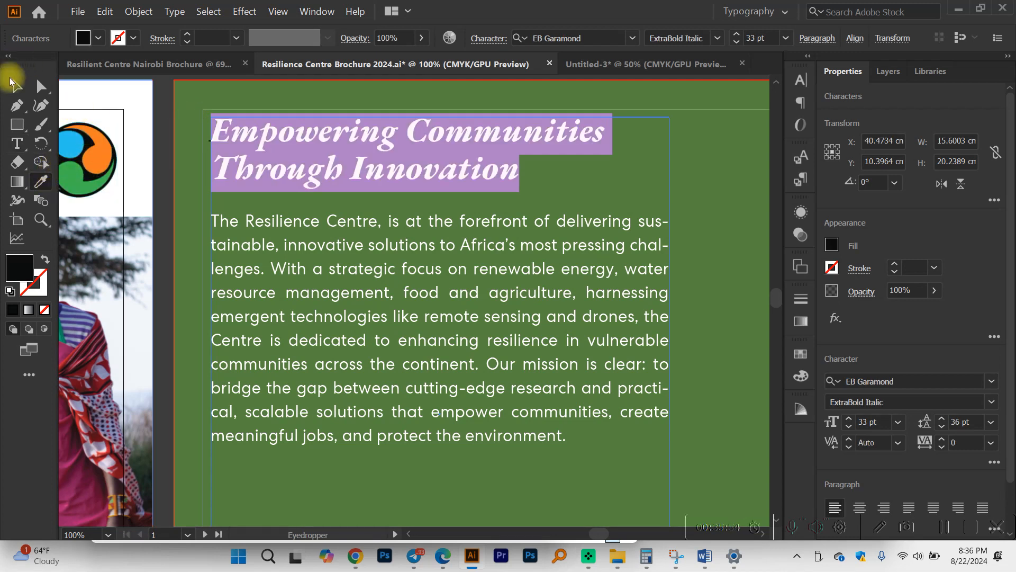
pyautogui.click(16, 84)
pyautogui.click(467, 174)
pyautogui.scroll(-3, 468, 172)
pyautogui.scroll(1, 471, 169)
pyautogui.click(512, 158)
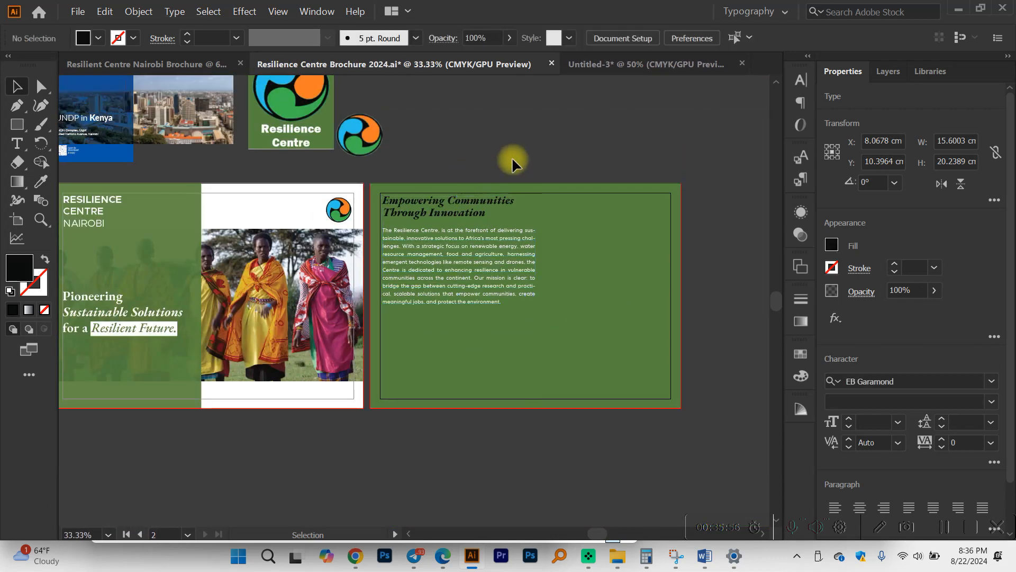
pyautogui.hotkey('ctrl', 'z')
pyautogui.scroll(2, 453, 211)
pyautogui.scroll(2, 464, 221)
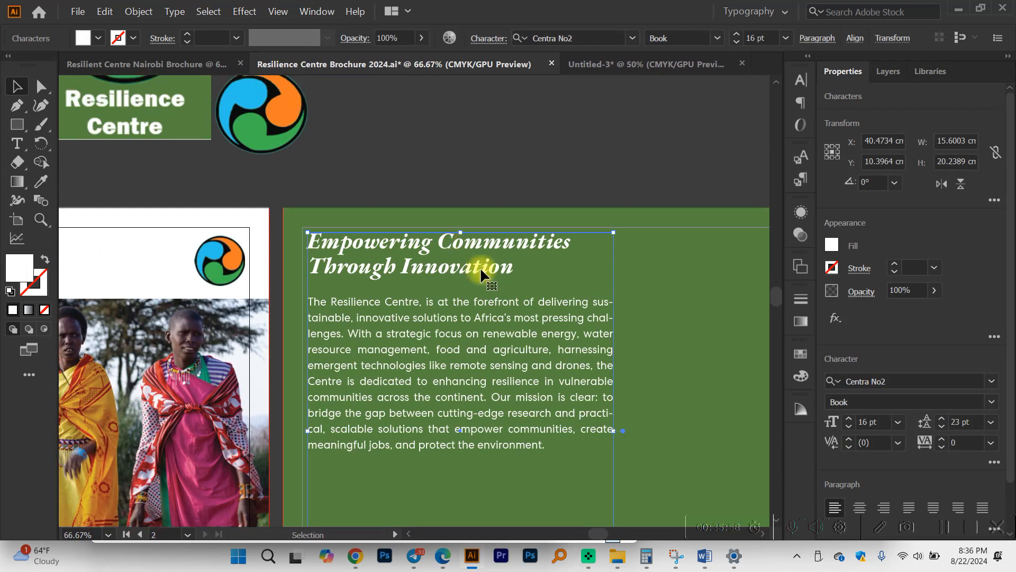
# Recolour the heading with the orange sampled from the circular logo above the artboards.
pyautogui.click(16, 143)
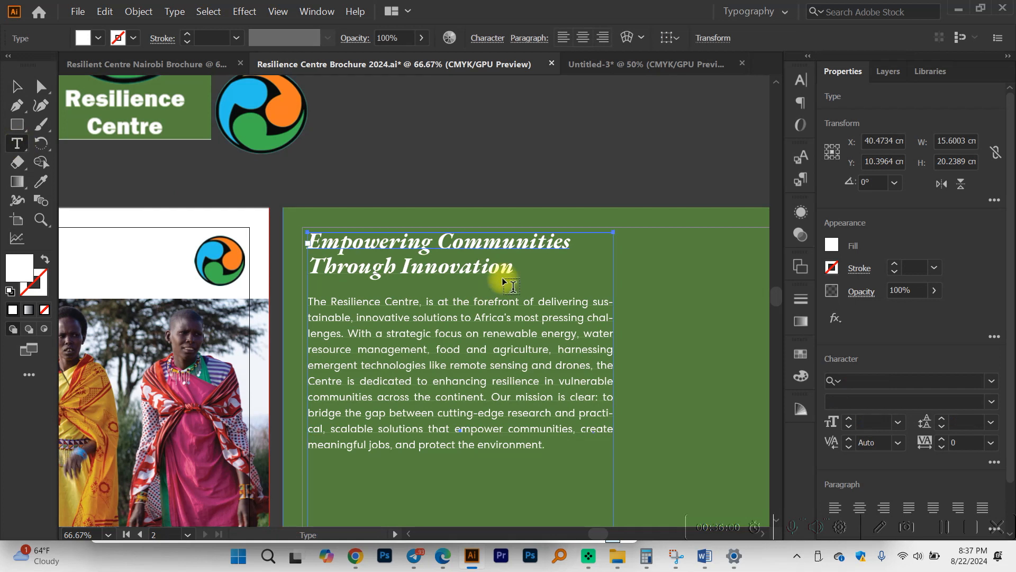
pyautogui.moveTo(513, 270); pyautogui.dragTo(288, 243)
pyautogui.click(41, 182)
pyautogui.click(290, 108)
pyautogui.click(17, 86)
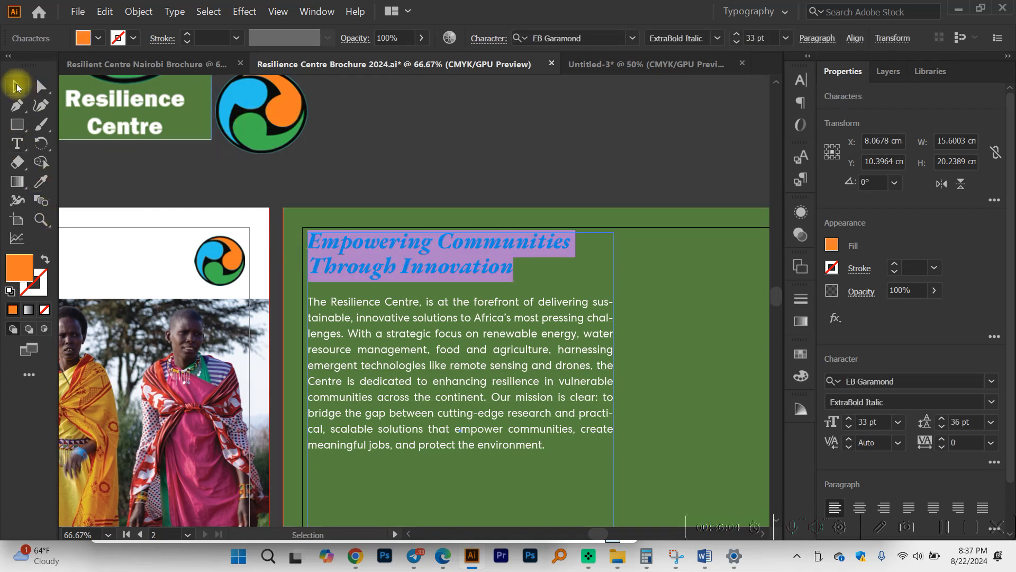
pyautogui.click(437, 109)
# Change the heading's fill colour to a bright yellow by shifting its hue in the Color Picker.
pyautogui.doubleClick(477, 251)
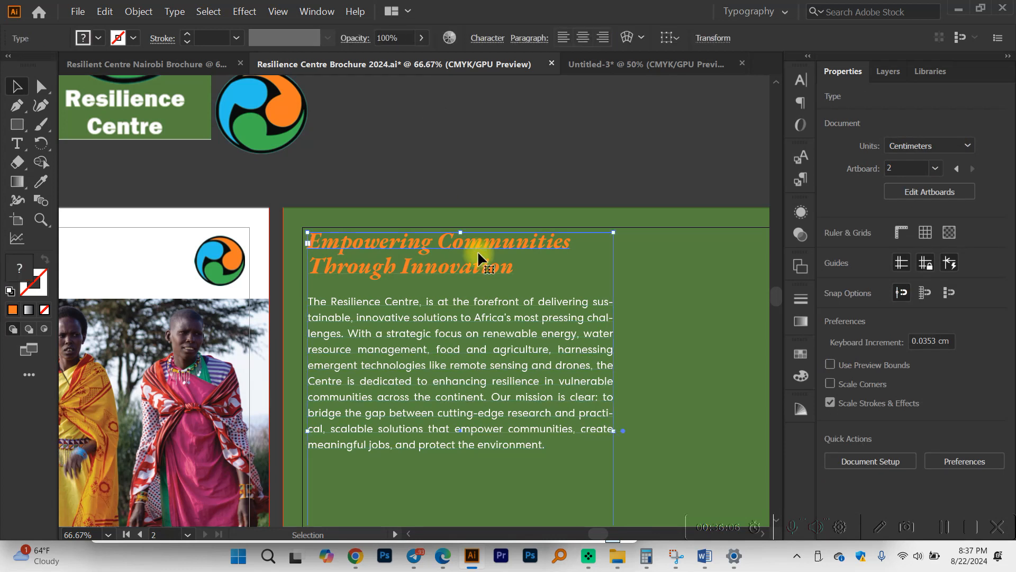
pyautogui.moveTo(517, 268); pyautogui.dragTo(291, 229)
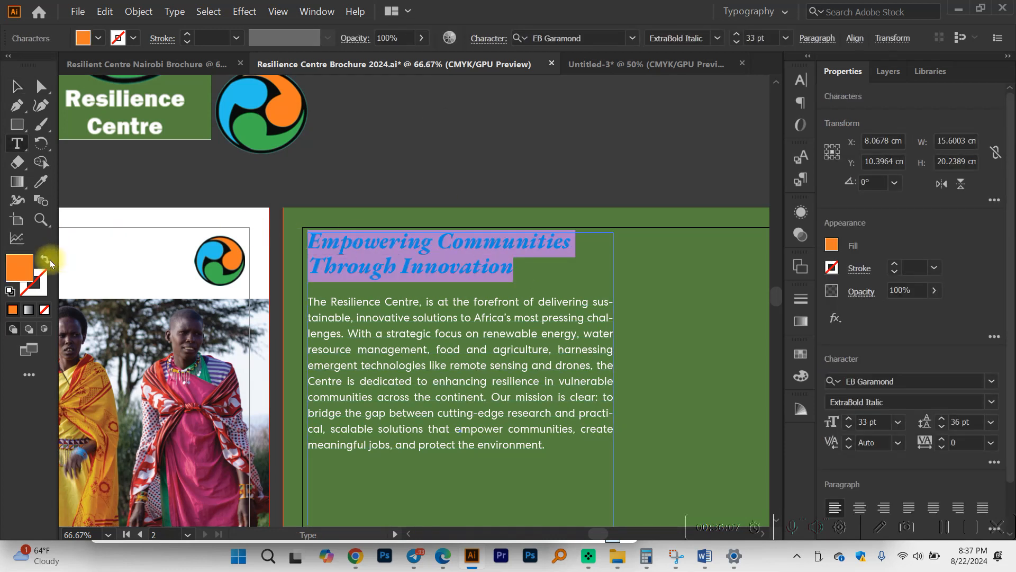
pyautogui.doubleClick(22, 264)
pyautogui.moveTo(243, 233); pyautogui.dragTo(243, 224)
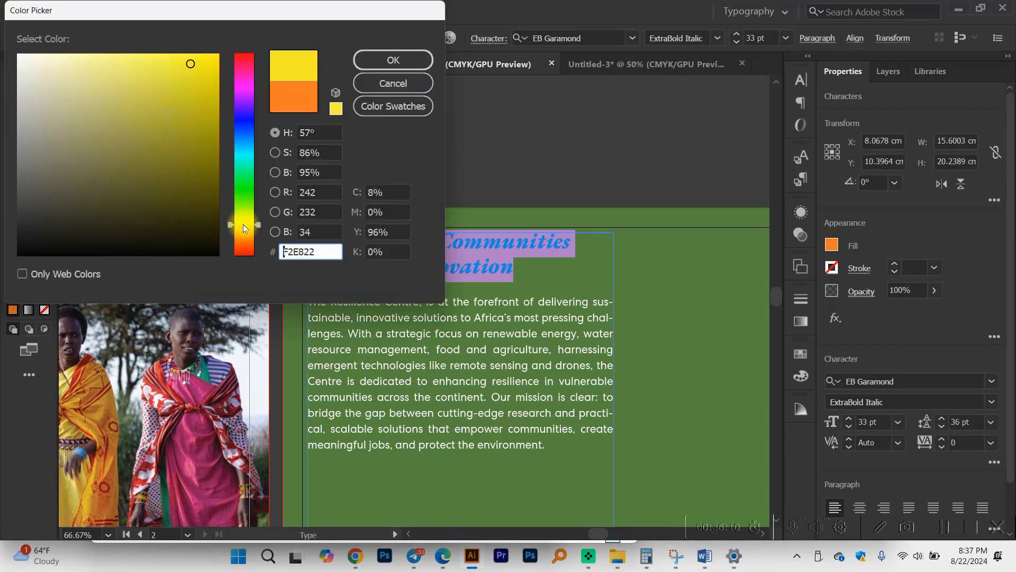
pyautogui.click(380, 66)
pyautogui.click(525, 284)
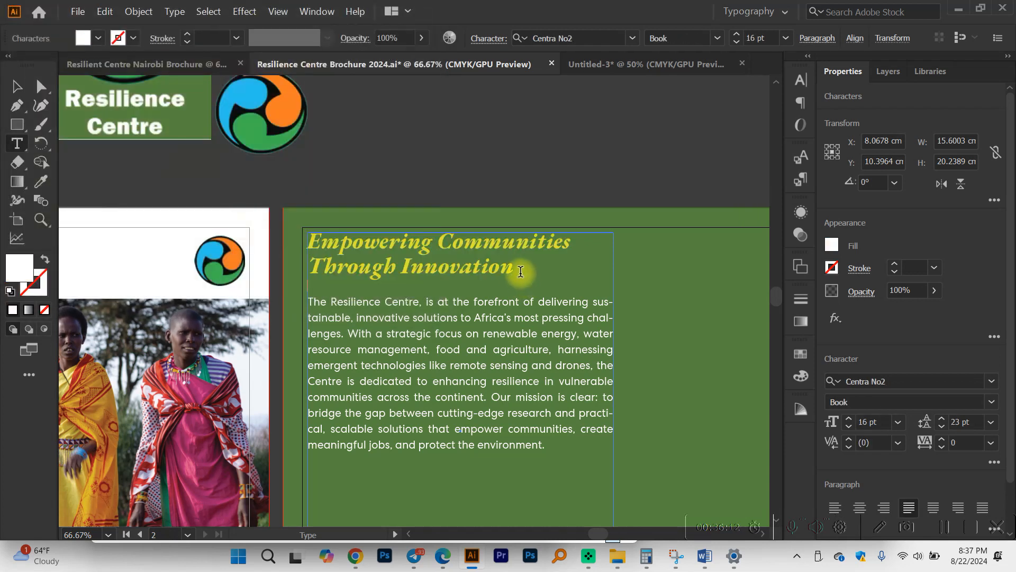
# Try the Light style of Centra No2 on the body paragraph, and set it back to Book.
pyautogui.scroll(-1, 491, 268)
pyautogui.scroll(1, 492, 267)
pyautogui.scroll(-3, 400, 280)
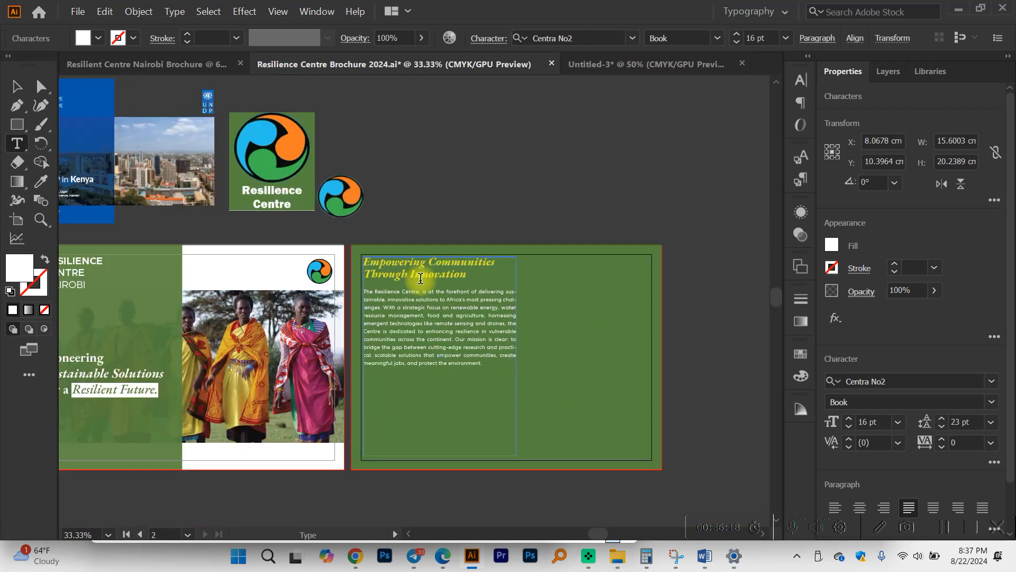
pyautogui.scroll(2, 421, 211)
pyautogui.scroll(2, 429, 245)
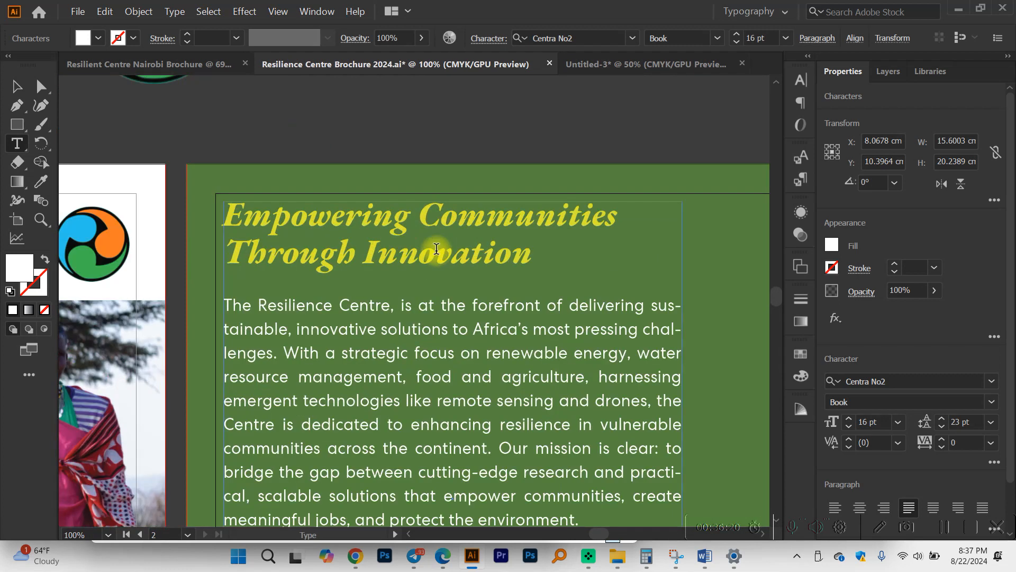
pyautogui.scroll(-2, 438, 247)
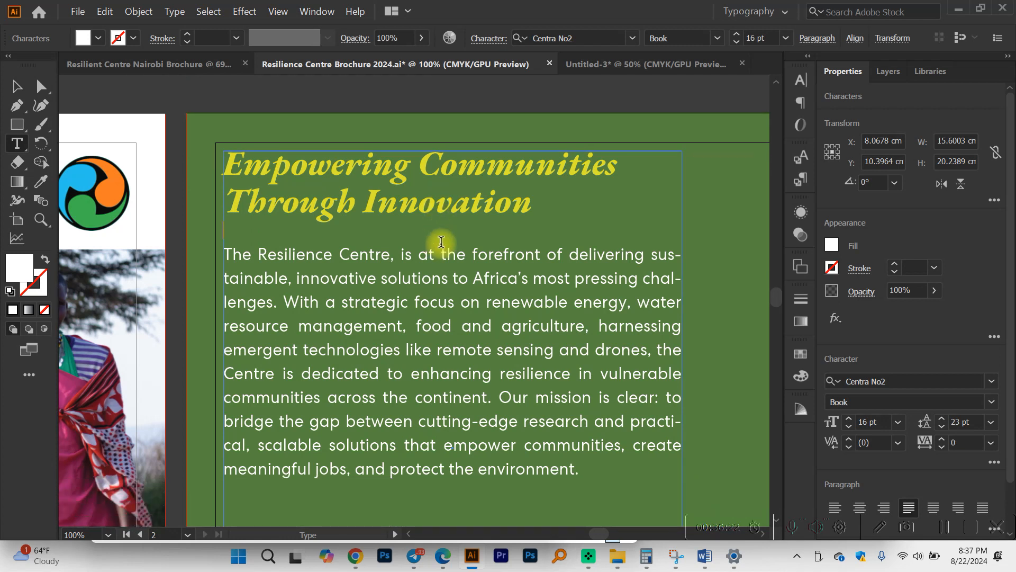
pyautogui.moveTo(614, 492); pyautogui.dragTo(225, 258)
pyautogui.click(990, 402)
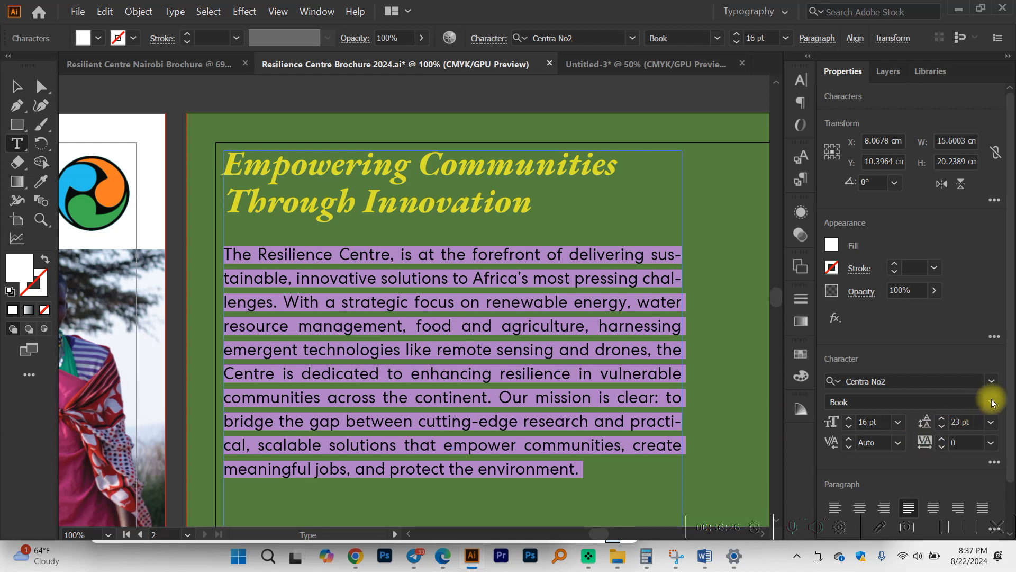
pyautogui.click(852, 193)
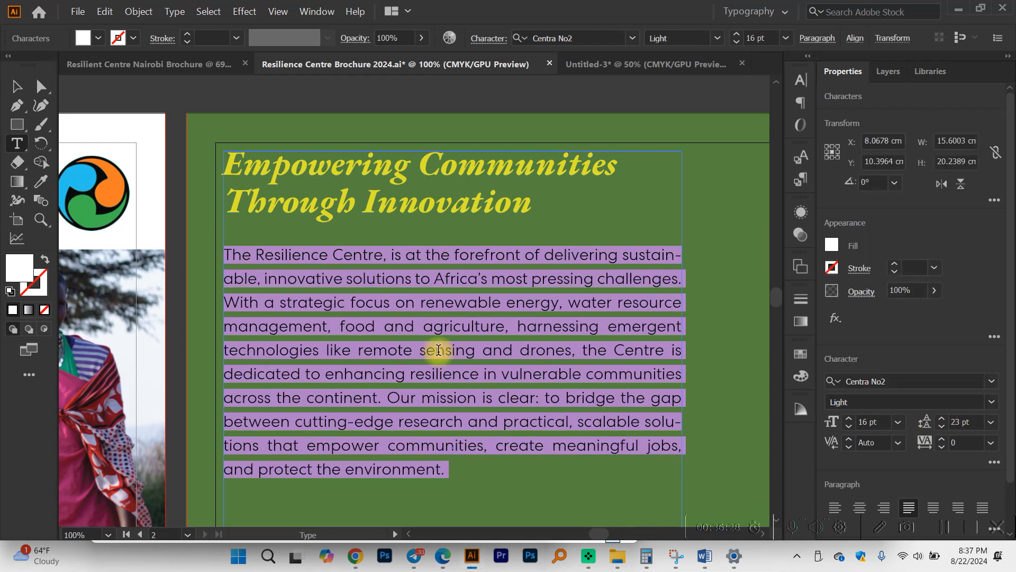
pyautogui.click(441, 350)
pyautogui.scroll(-1, 441, 349)
pyautogui.scroll(-2, 444, 346)
pyautogui.moveTo(466, 379); pyautogui.dragTo(265, 223)
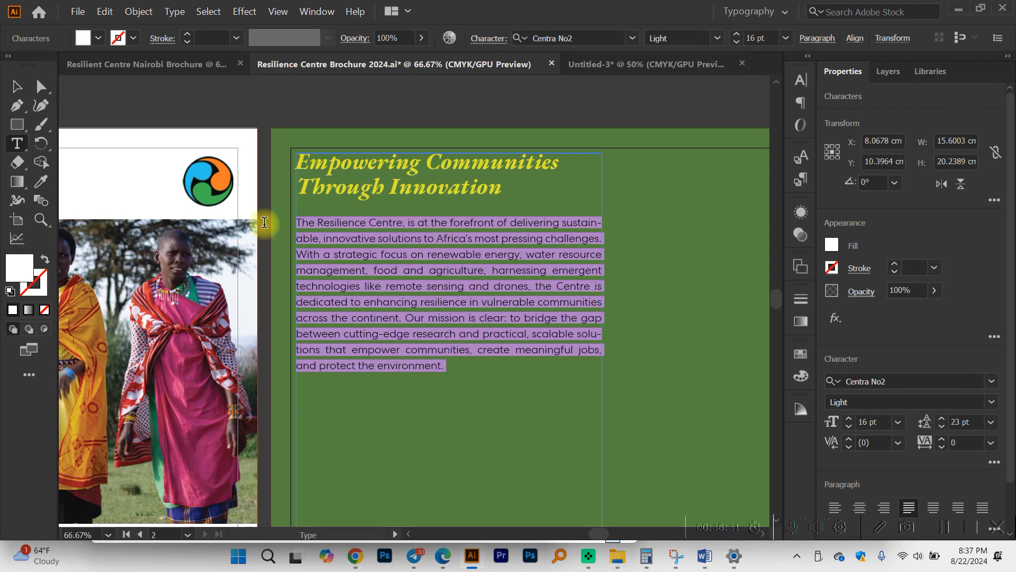
pyautogui.click(990, 402)
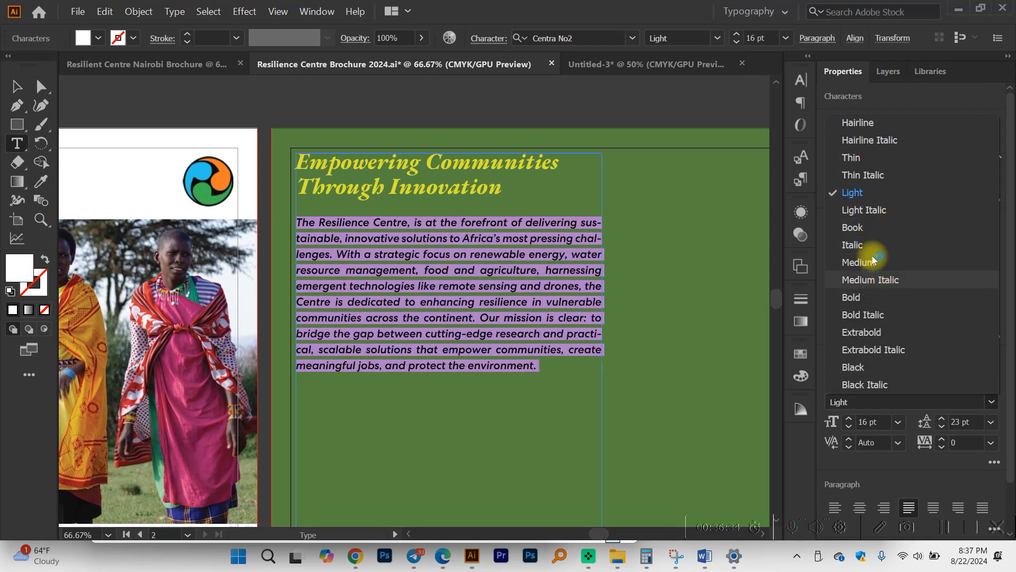
pyautogui.click(871, 228)
pyautogui.click(498, 297)
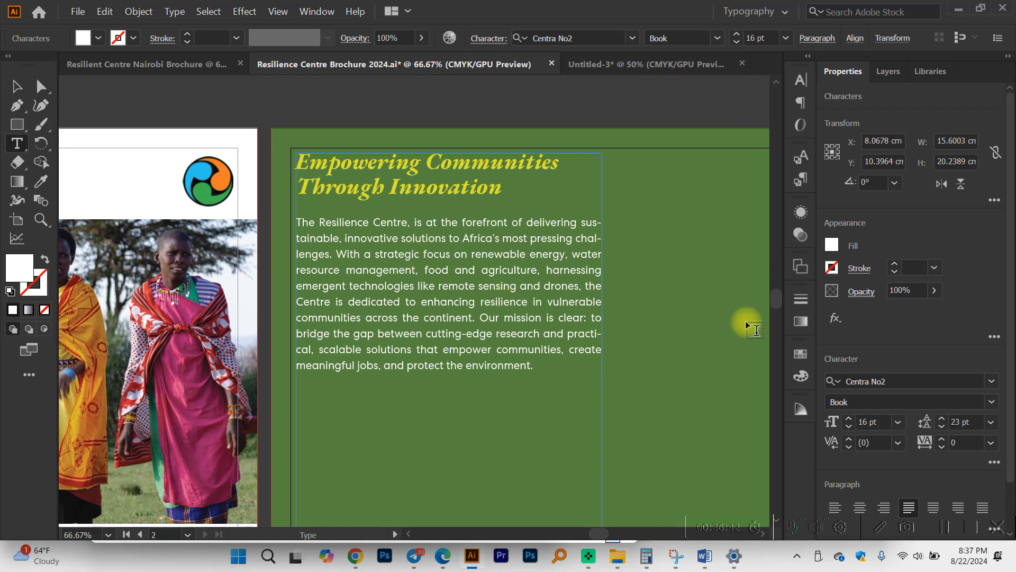
pyautogui.scroll(-1, 773, 436)
pyautogui.click(992, 402)
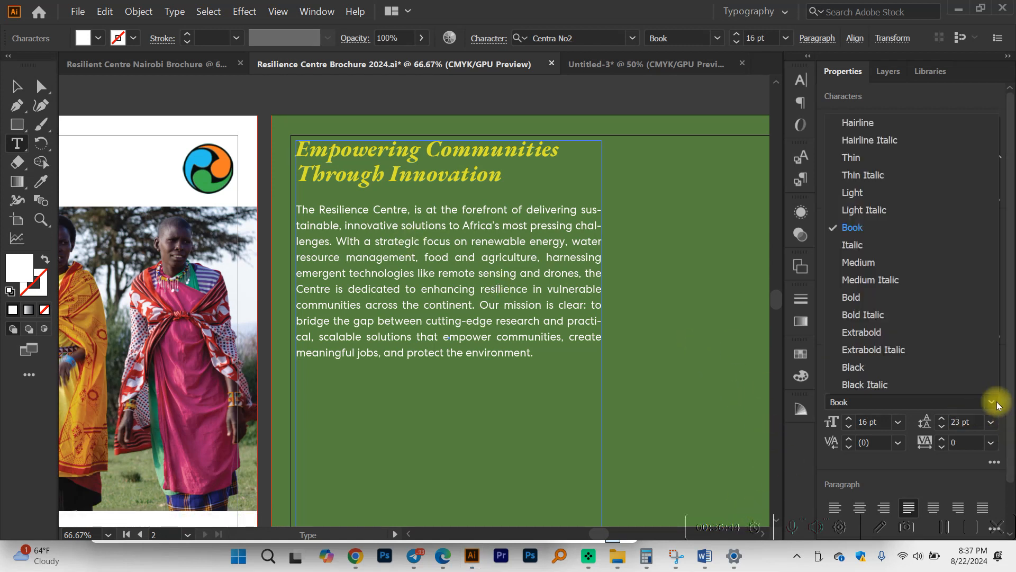
pyautogui.click(859, 176)
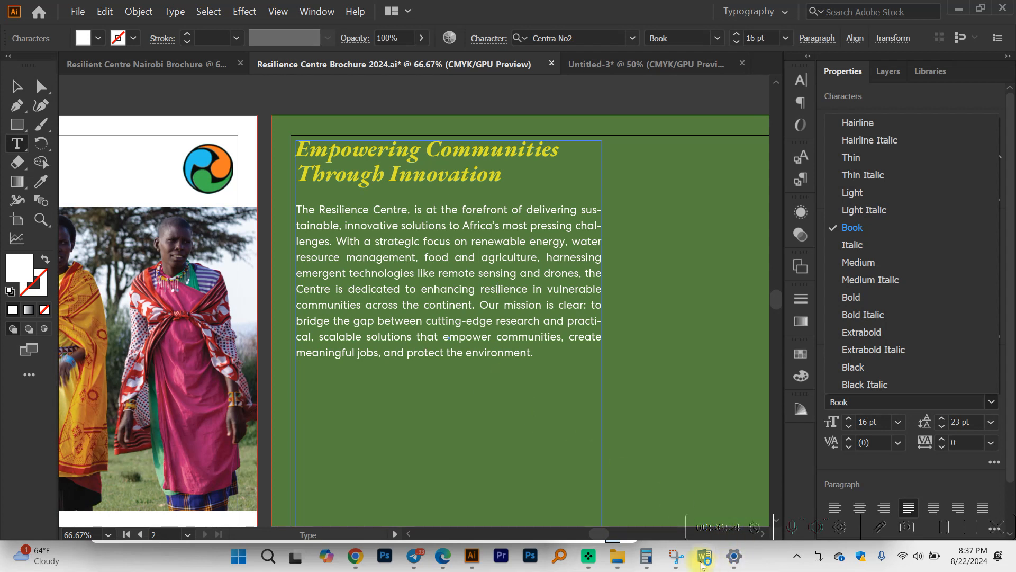
# Switch to the Brochure document in Word to check the source text, and return to the Illustrator layout.
pyautogui.moveTo(704, 555)
pyautogui.click(751, 486)
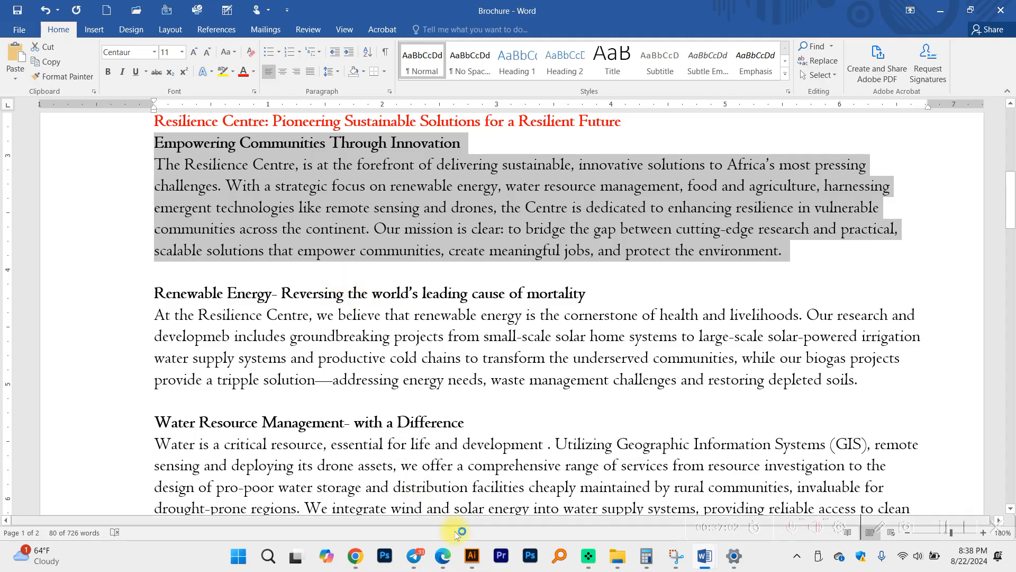
pyautogui.click(472, 556)
# Copy the heading "Empowering Communities Through Innovation" from the text block on the green artboard.
pyautogui.moveTo(505, 178); pyautogui.dragTo(270, 148)
pyautogui.hotkey('ctrl', 'c')
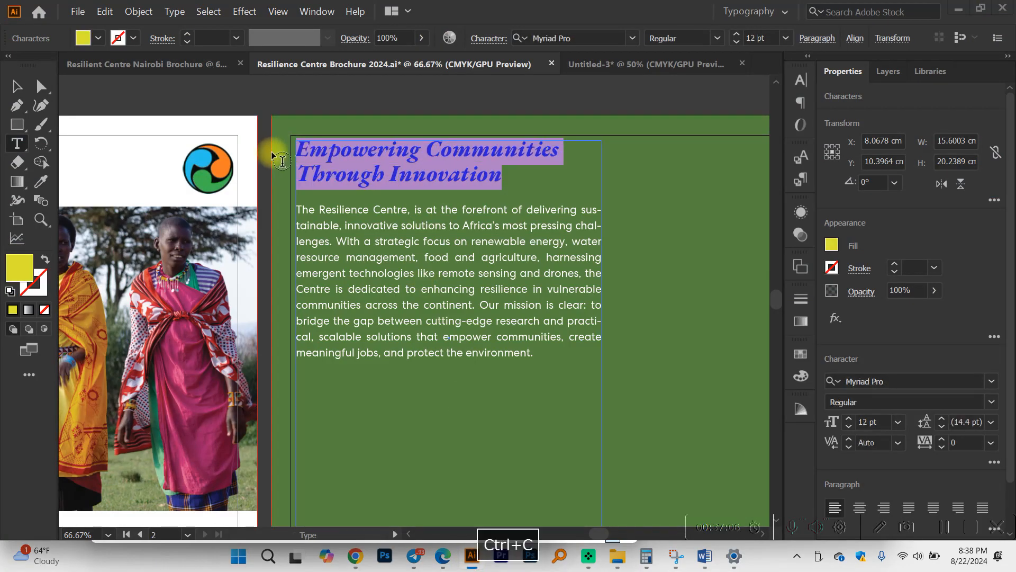
pyautogui.click(506, 284)
pyautogui.scroll(-2, 505, 284)
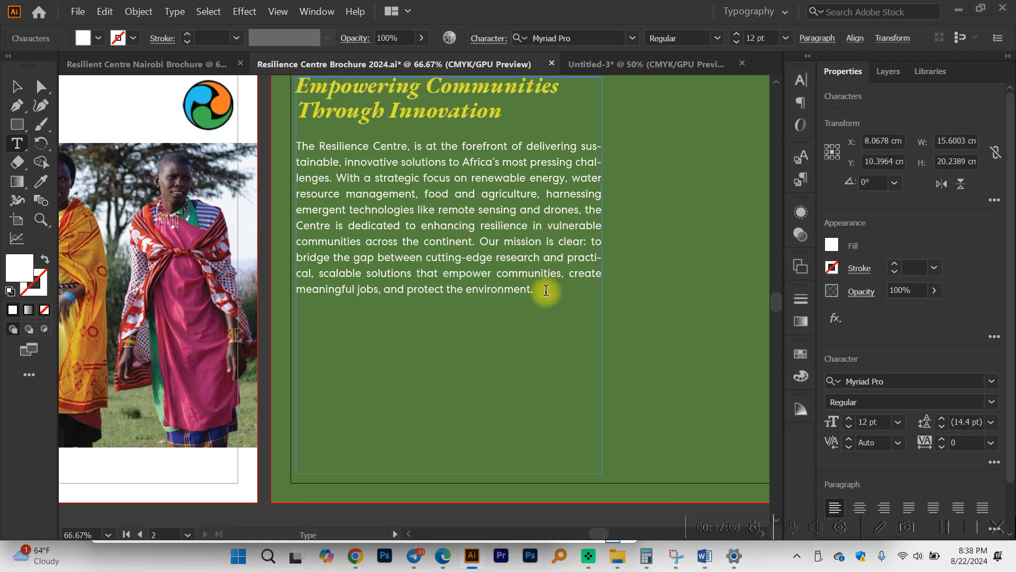
pyautogui.scroll(-1, 548, 289)
pyautogui.scroll(1, 536, 248)
pyautogui.scroll(1, 536, 258)
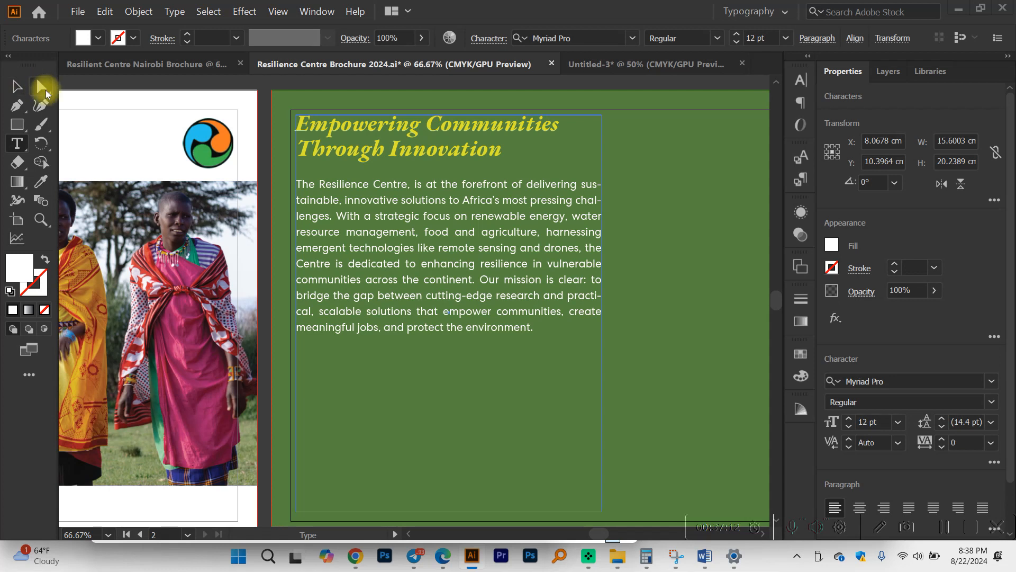
# Try widening the text frame across the green artboard to its far margin, and undo the change.
pyautogui.click(19, 86)
pyautogui.scroll(-2, 316, 190)
pyautogui.scroll(-2, 315, 190)
pyautogui.hscroll(1, 316, 193)
pyautogui.scroll(1, 316, 192)
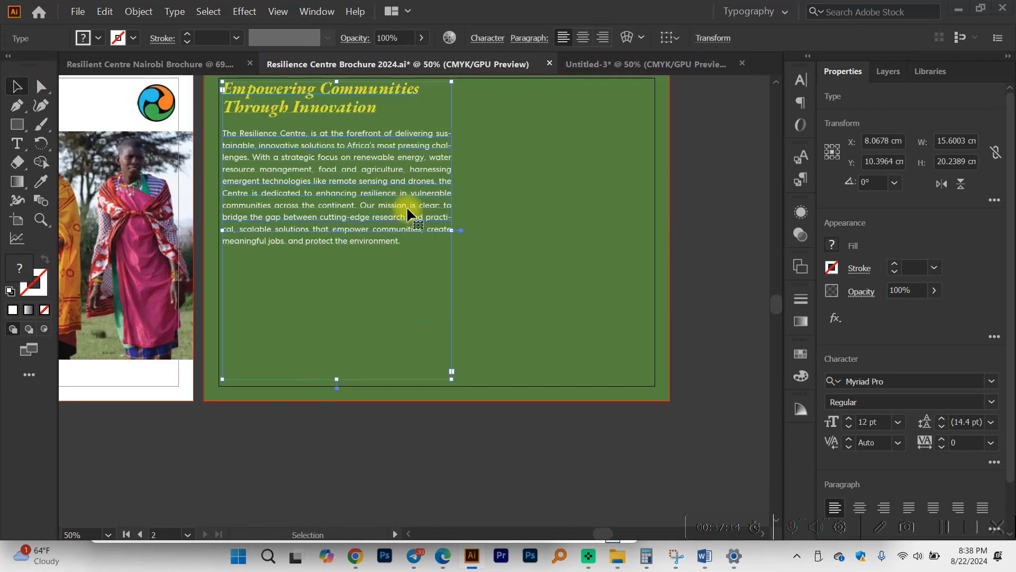
pyautogui.moveTo(451, 233); pyautogui.dragTo(653, 246)
pyautogui.click(707, 207)
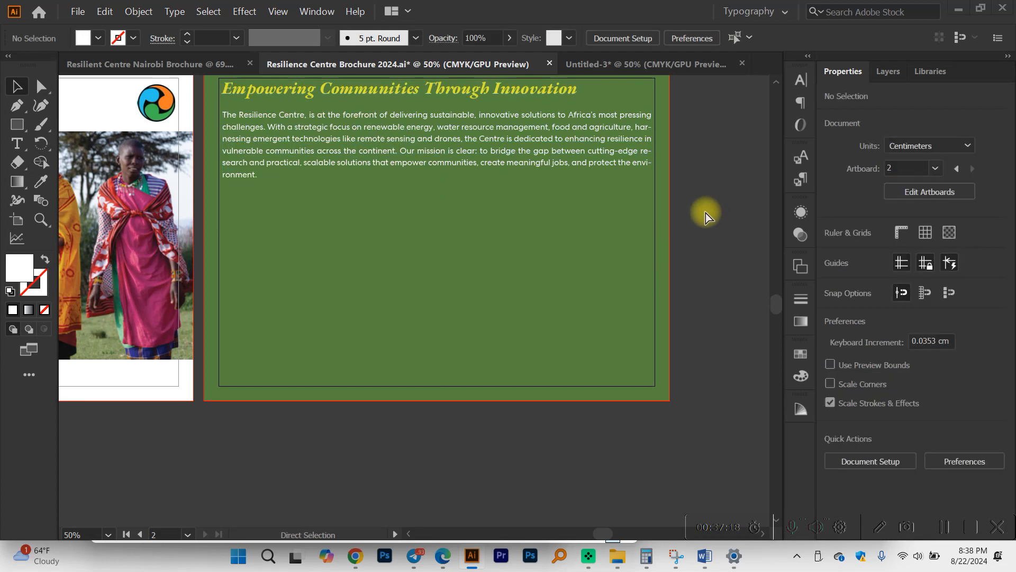
pyautogui.hotkey('ctrl', 'z')
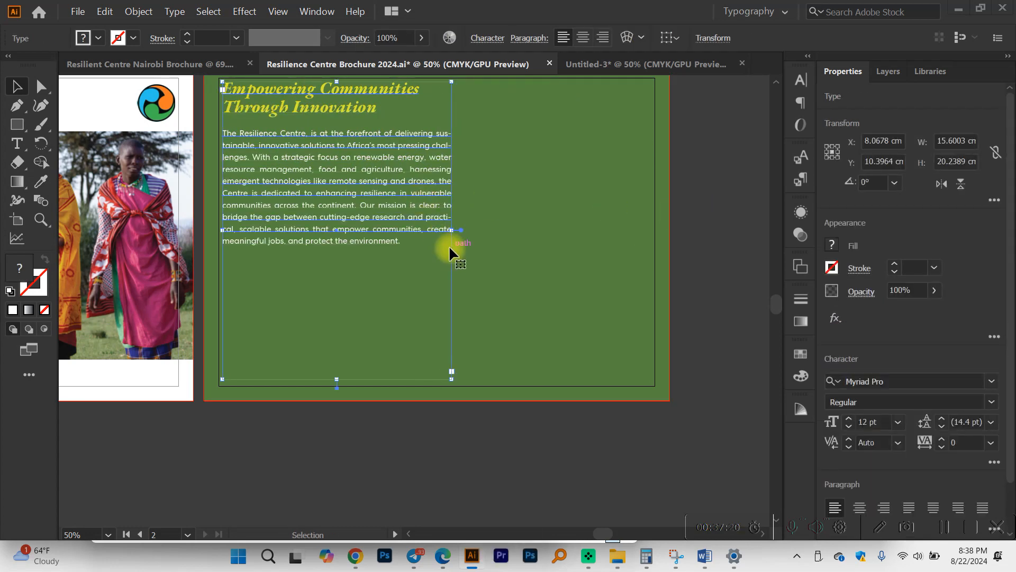
# Reduce the font size of the "Empowering Communities Through Innovation" heading to 21 pt.
pyautogui.scroll(1, 330, 102)
pyautogui.scroll(1, 309, 113)
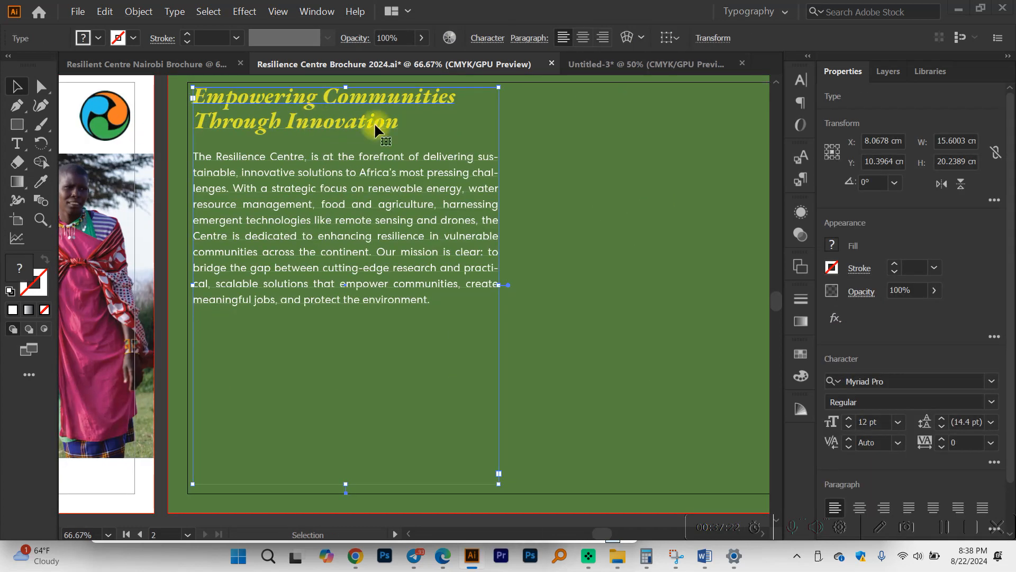
pyautogui.doubleClick(391, 124)
pyautogui.tripleClick(391, 123)
pyautogui.click(850, 426)
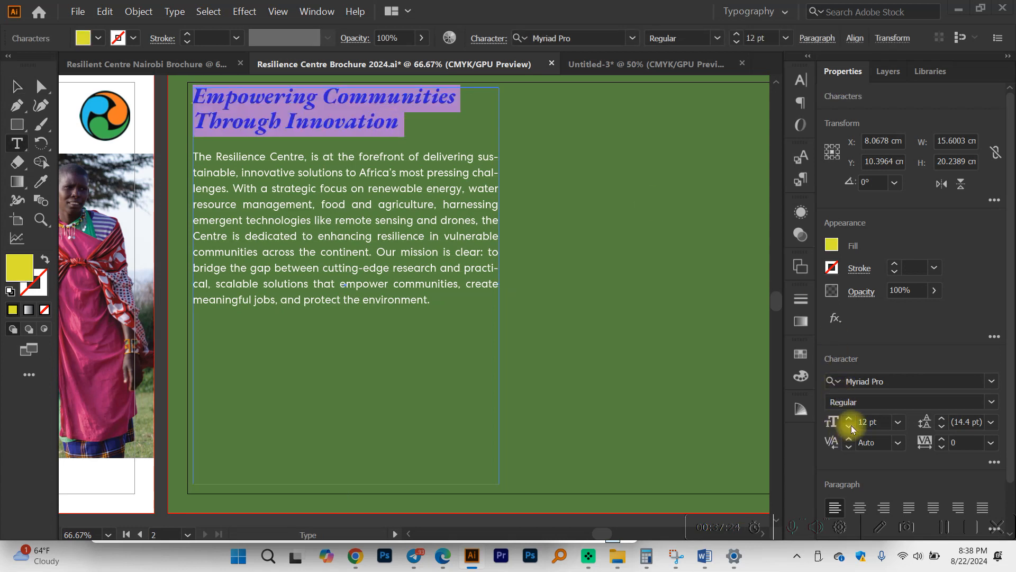
pyautogui.click(850, 426)
pyautogui.click(850, 426)
pyautogui.click(850, 426)
pyautogui.click(850, 426)
pyautogui.click(850, 426)
pyautogui.click(850, 420)
pyautogui.click(850, 419)
pyautogui.click(850, 419)
pyautogui.click(850, 419)
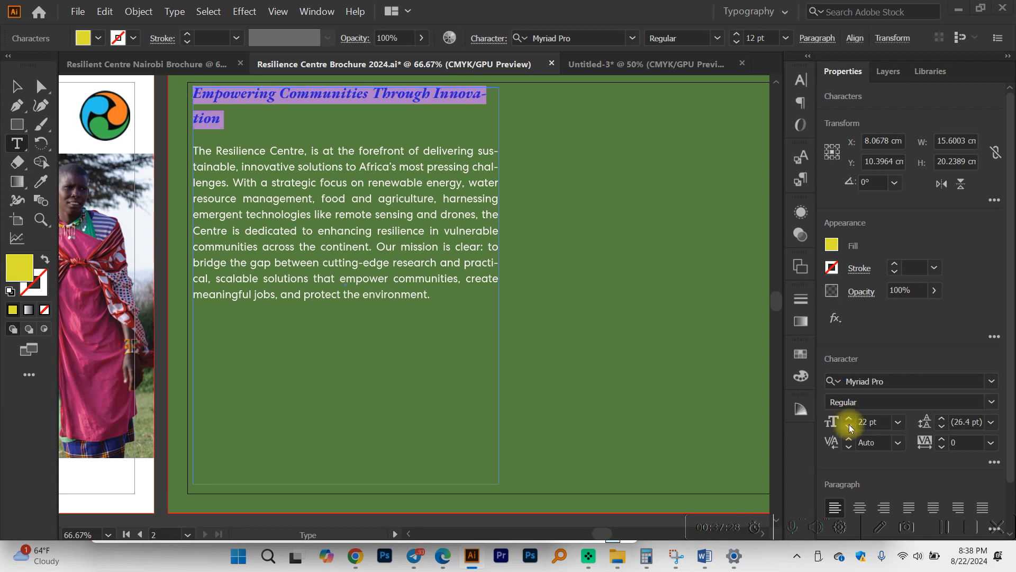
pyautogui.click(850, 426)
pyautogui.click(25, 99)
pyautogui.click(16, 85)
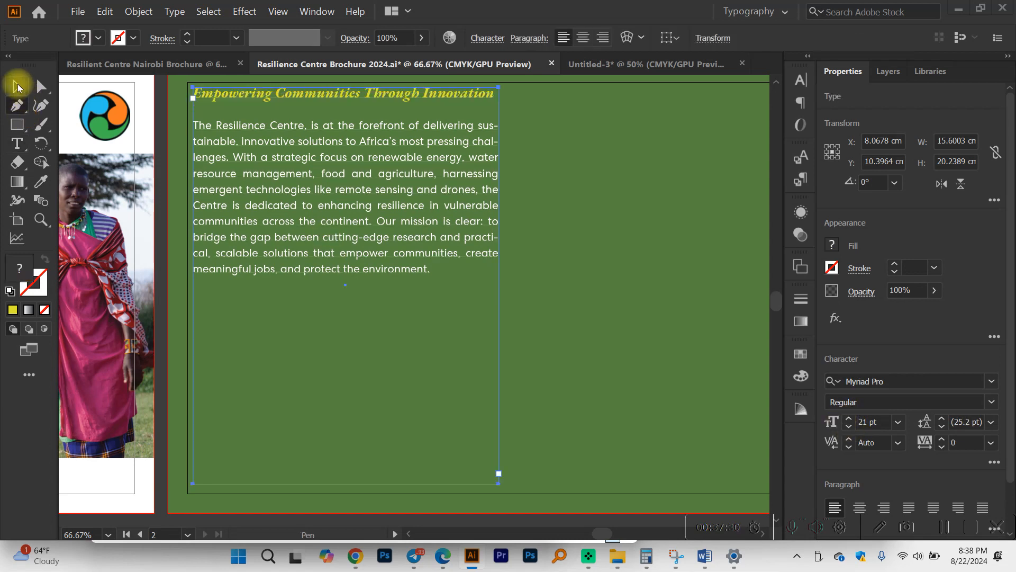
# Widen the text frame to about 19.5 cm and set the "Empowering Communities Through Innovation" heading to 26 pt.
pyautogui.hscroll(1, 525, 247)
pyautogui.moveTo(457, 291); pyautogui.dragTo(537, 287)
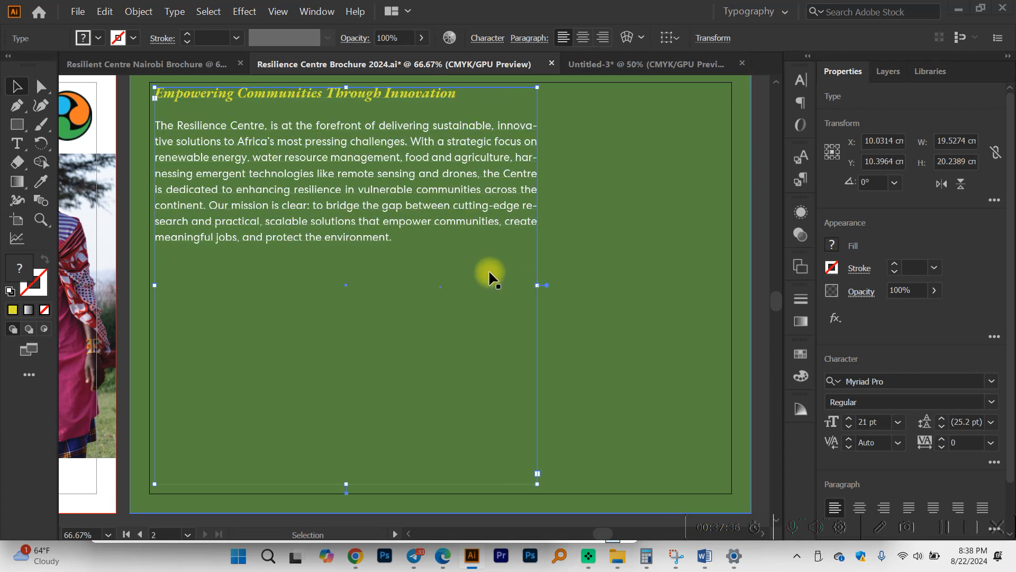
pyautogui.tripleClick(448, 94)
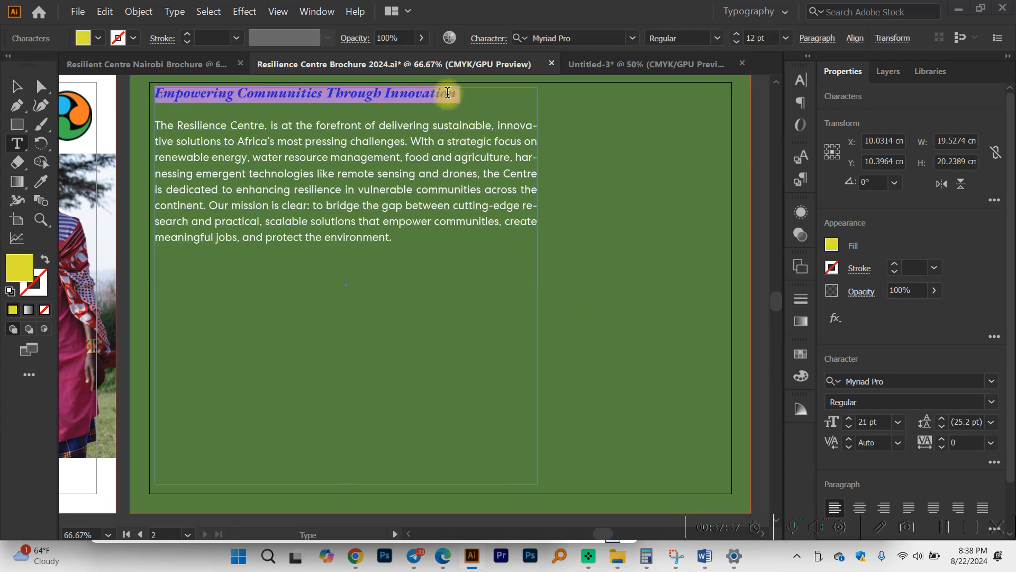
pyautogui.click(848, 417)
pyautogui.click(848, 417)
pyautogui.click(848, 418)
pyautogui.click(849, 417)
pyautogui.click(849, 418)
pyautogui.click(457, 194)
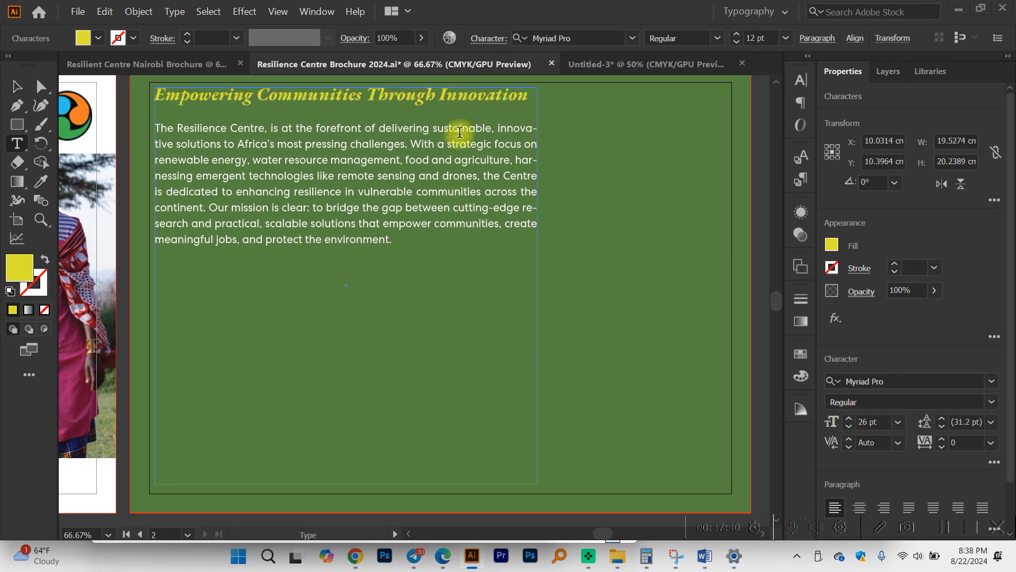
# Duplicate the heading "Empowering Communities Through Innovation" on a new line below the body paragraph.
pyautogui.click(487, 99)
pyautogui.moveTo(528, 95); pyautogui.dragTo(147, 105)
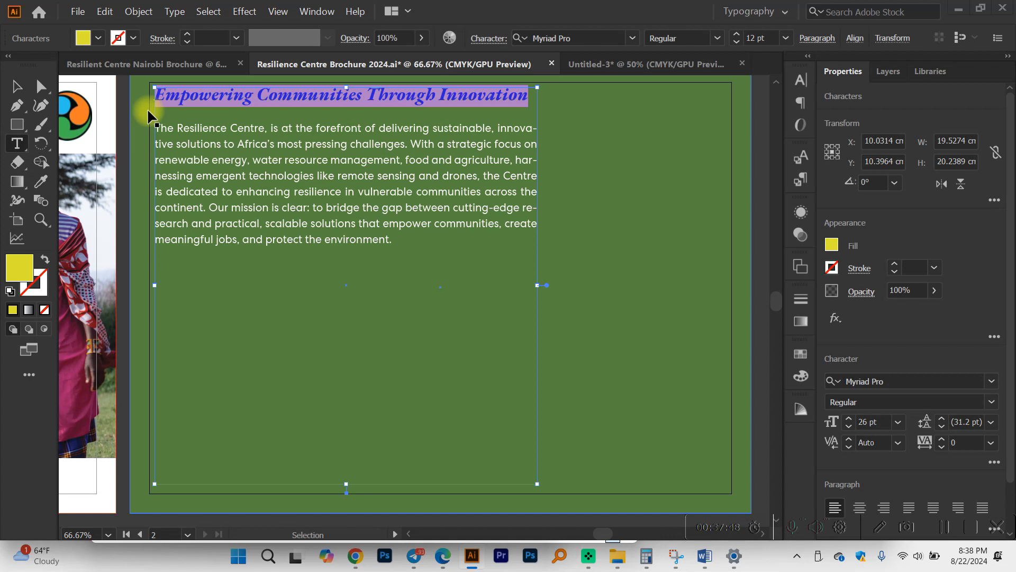
pyautogui.hotkey('ctrl', 'c')
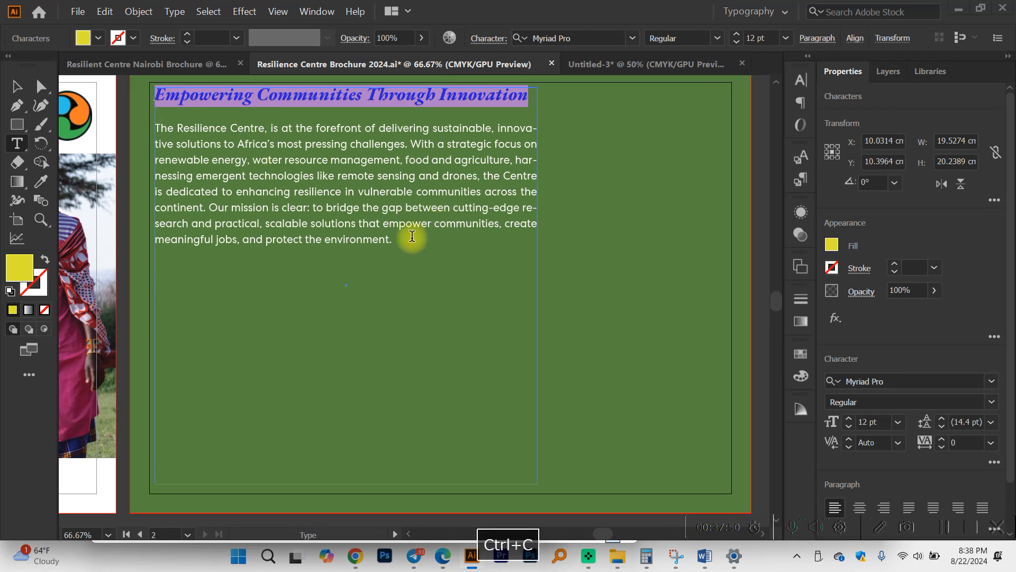
pyautogui.click(411, 239)
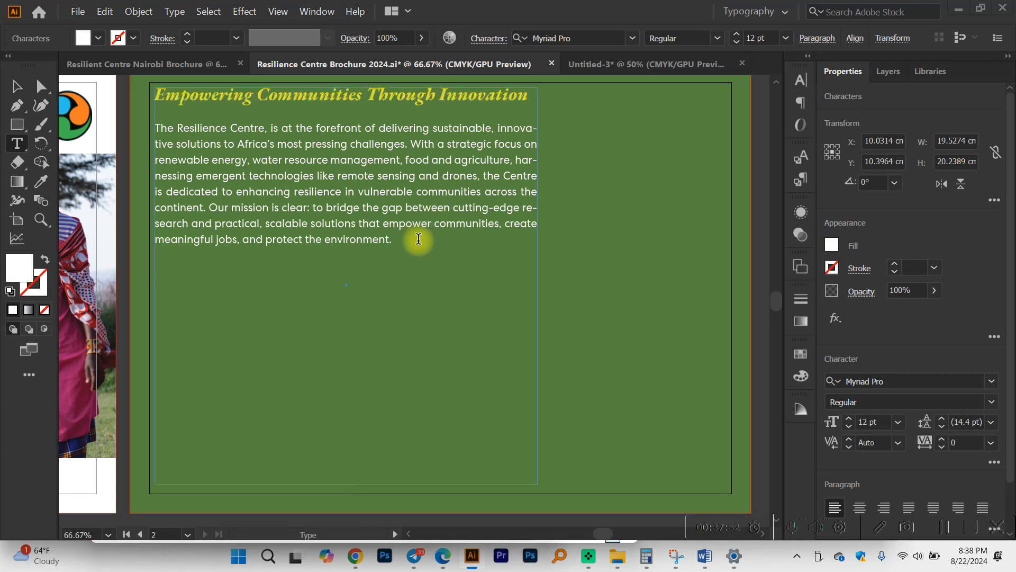
pyautogui.scroll(2, 418, 239)
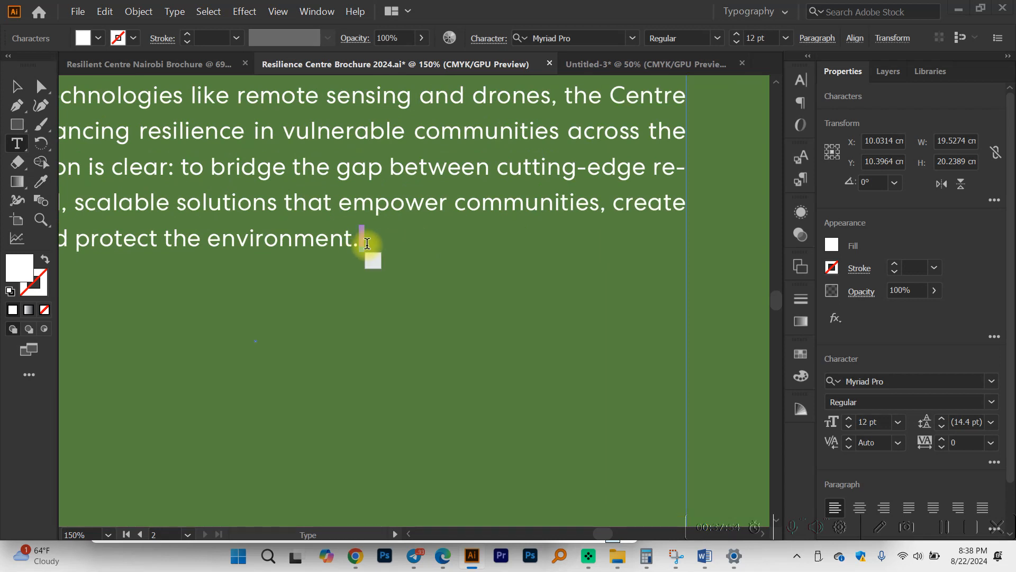
pyautogui.scroll(-1, 368, 243)
pyautogui.press('Return')
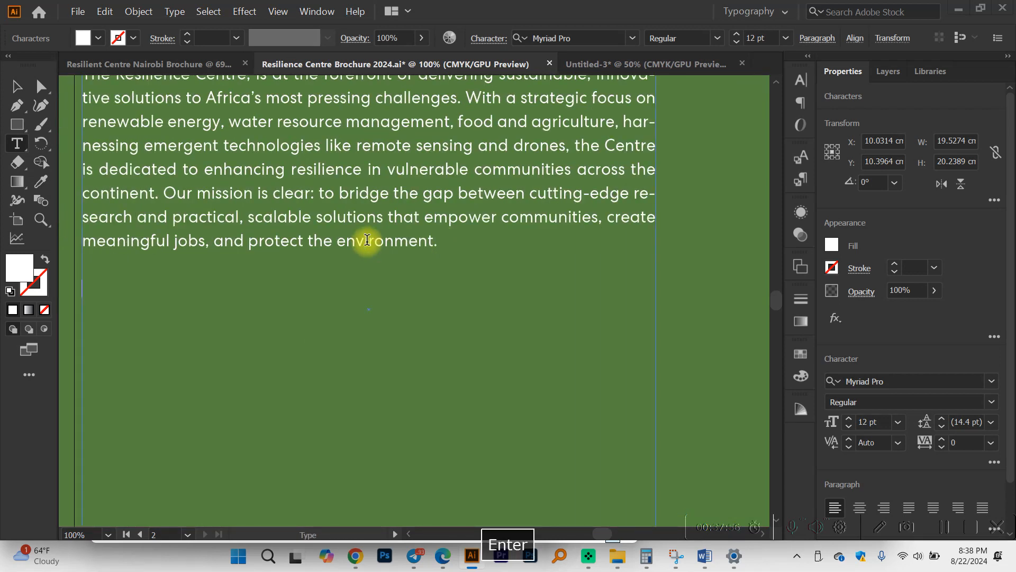
pyautogui.hotkey('ctrl', 'v')
# Replace the duplicated heading with "Renewable Energy- Reversing the world's leading cause of mortality", copied from the Brochure document in Word.
pyautogui.moveTo(713, 561)
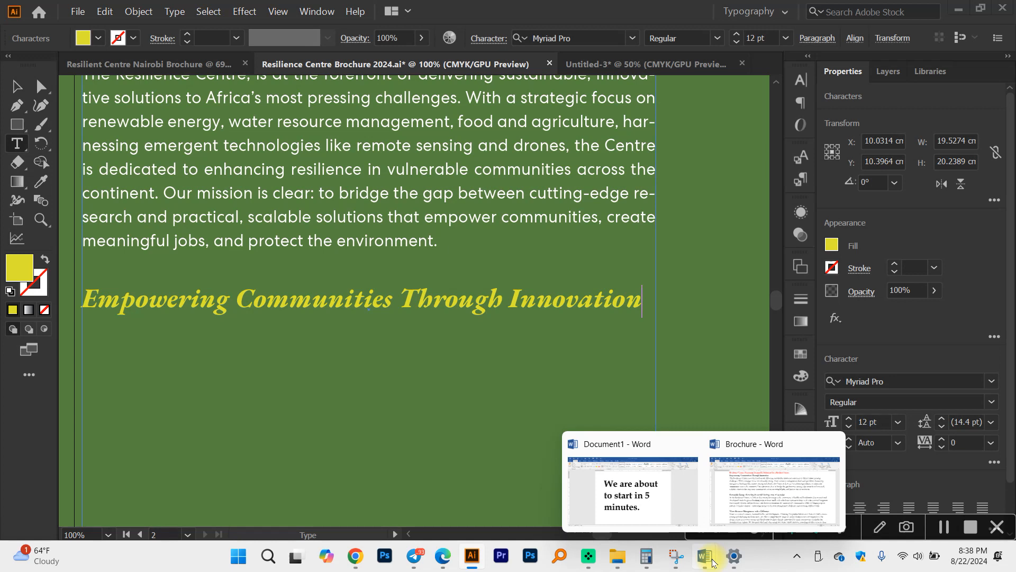
pyautogui.click(773, 501)
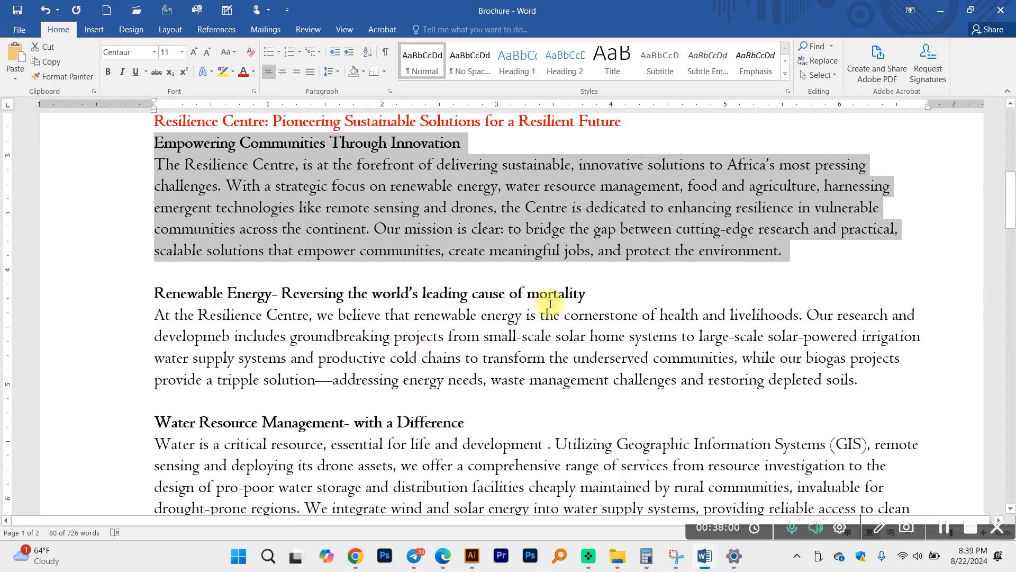
pyautogui.click(588, 297)
pyautogui.click(140, 297)
pyautogui.hotkey('ctrl', 'c')
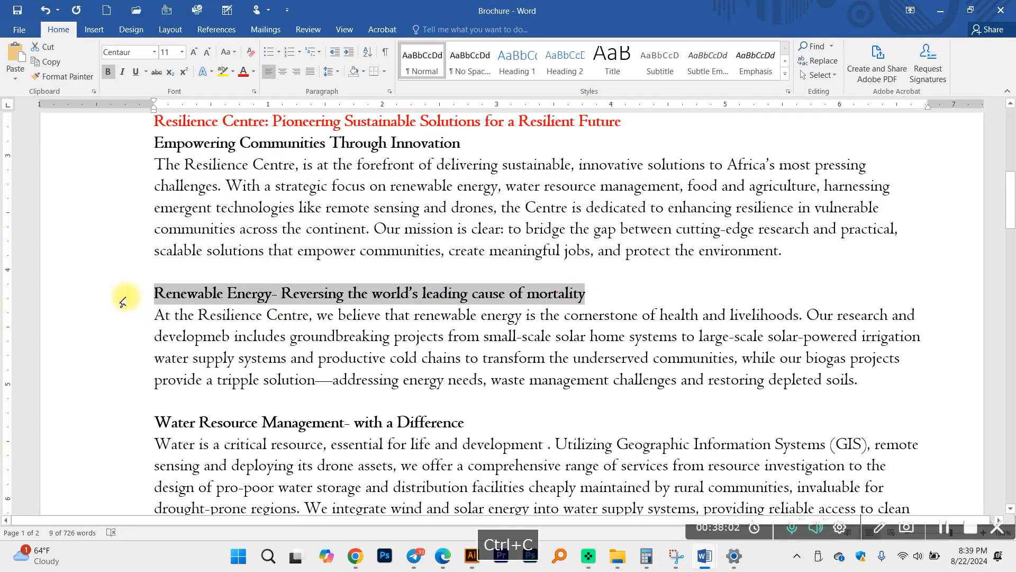
pyautogui.click(470, 562)
pyautogui.moveTo(642, 300); pyautogui.dragTo(80, 297)
pyautogui.hotkey('ctrl', 'v')
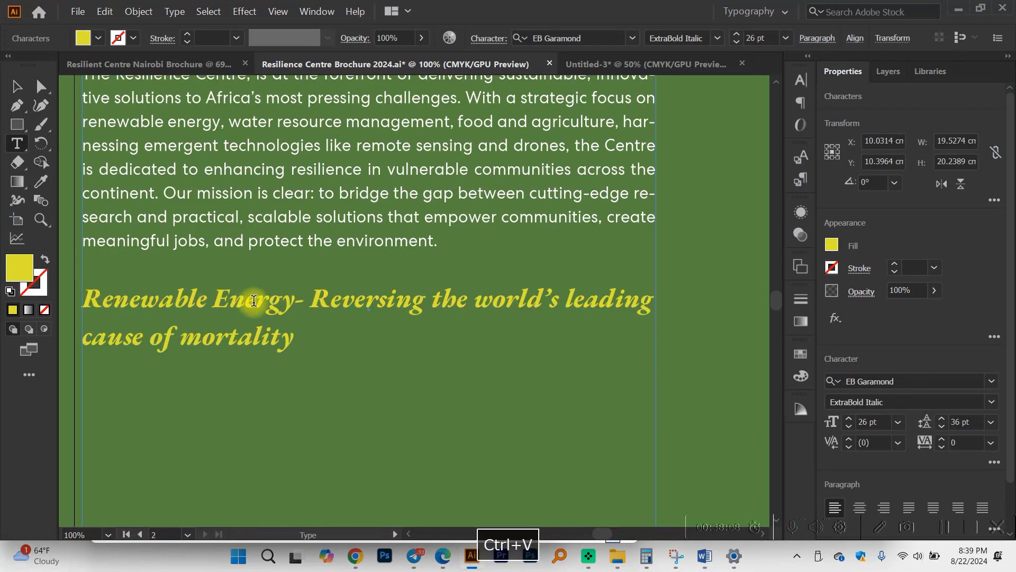
# Duplicate the first body paragraph below the "Renewable Energy" heading to carry over its formatting.
pyautogui.scroll(-2, 254, 299)
pyautogui.scroll(1, 257, 301)
pyautogui.moveTo(390, 254); pyautogui.dragTo(125, 149)
pyautogui.hotkey('ctrl', 'c')
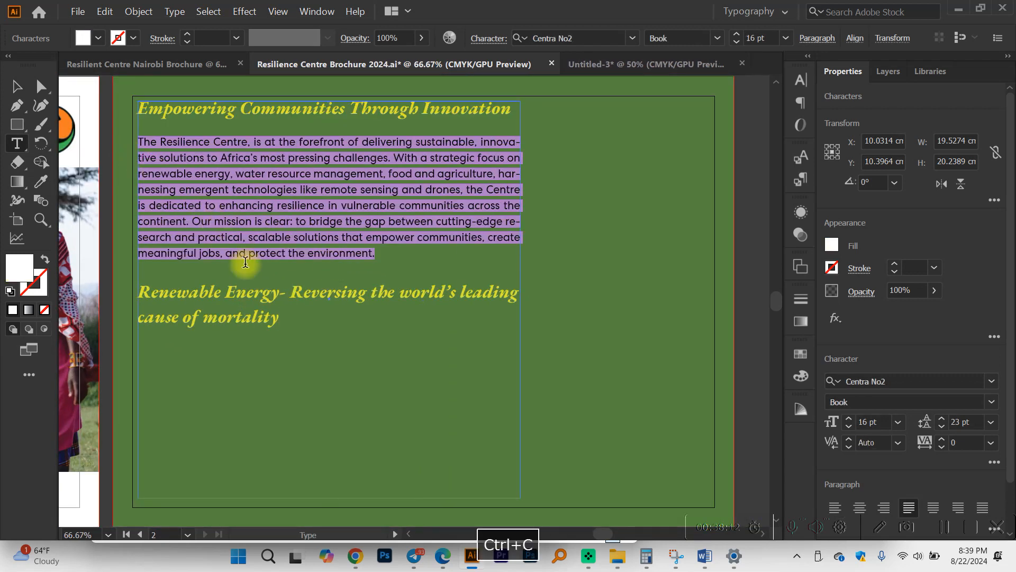
pyautogui.click(297, 319)
pyautogui.press('Return')
pyautogui.press('BackSpace')
pyautogui.hotkey('ctrl', 'v')
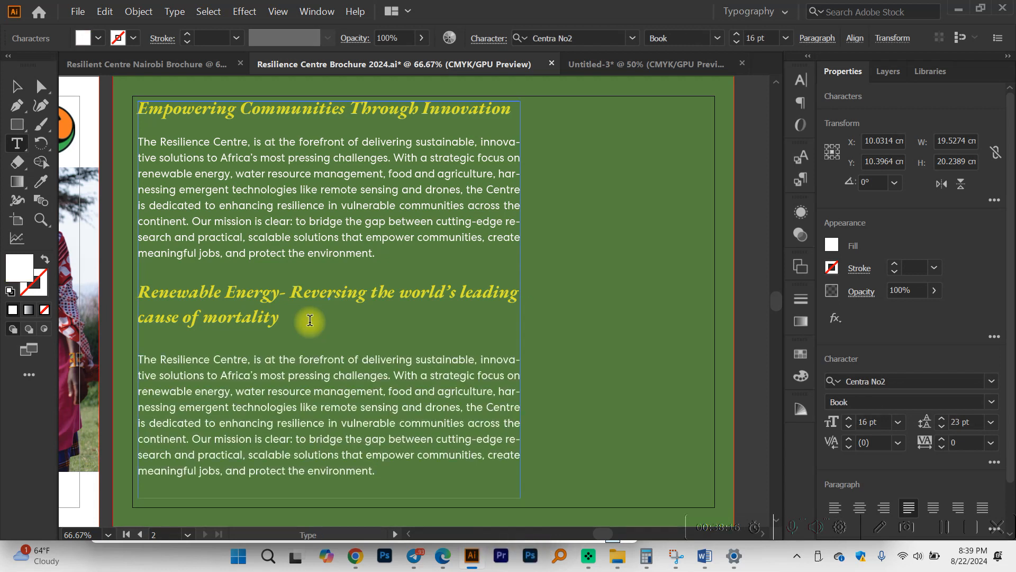
# Replace the duplicated paragraph with the renewable energy paragraph starting "At the Resilience Centre", copied from the Brochure document in Word.
pyautogui.moveTo(704, 565)
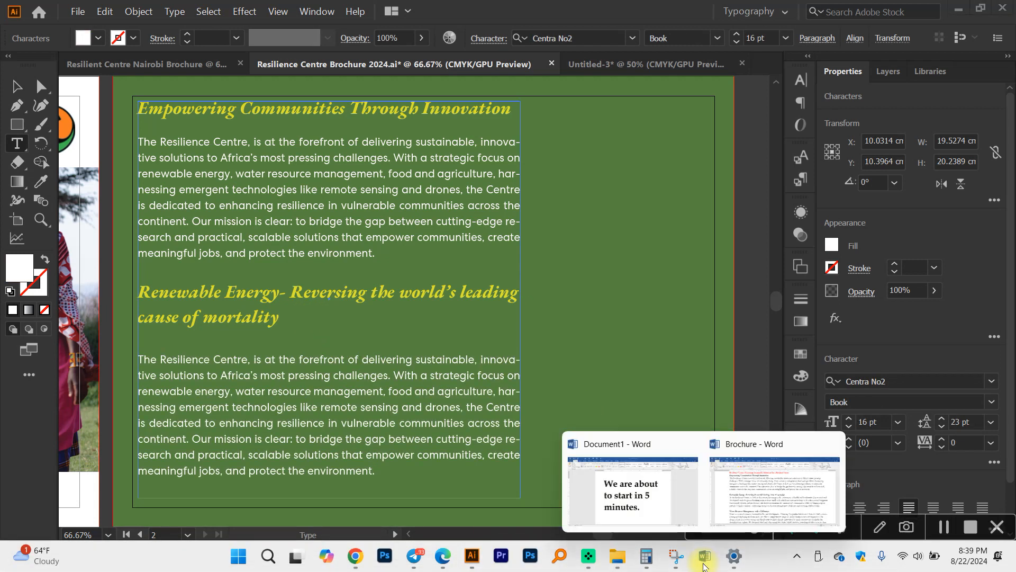
pyautogui.click(729, 508)
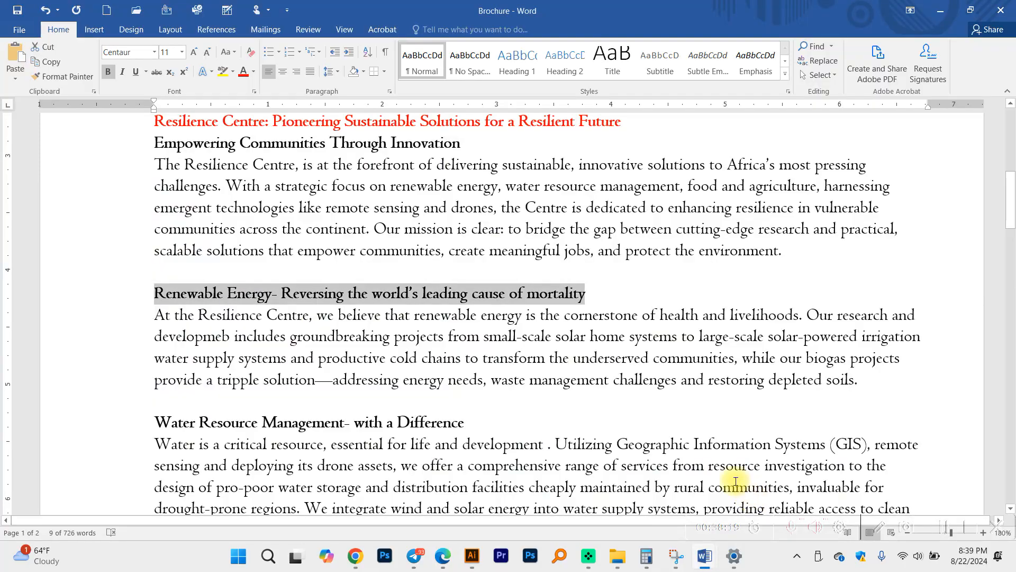
pyautogui.click(320, 358)
pyautogui.moveTo(900, 378); pyautogui.dragTo(118, 317)
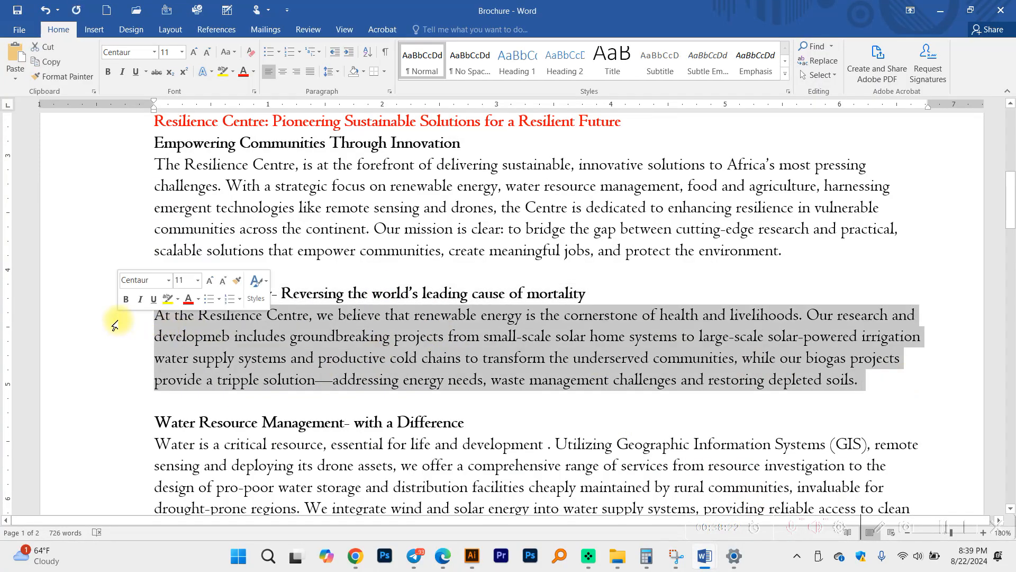
pyautogui.hotkey('ctrl', 'c')
pyautogui.click(472, 555)
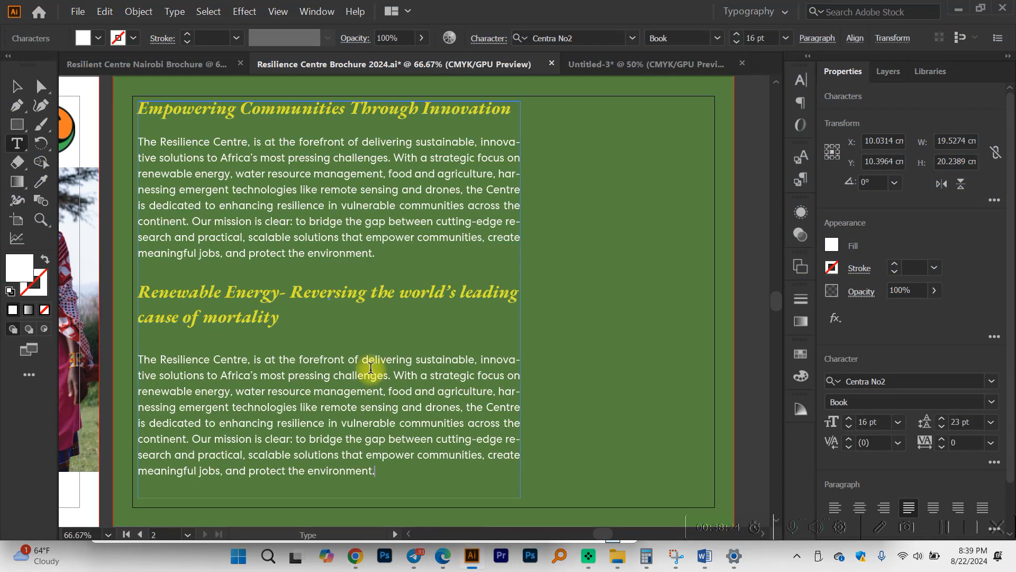
pyautogui.moveTo(397, 477); pyautogui.dragTo(131, 357)
pyautogui.hotkey('ctrl', 'v')
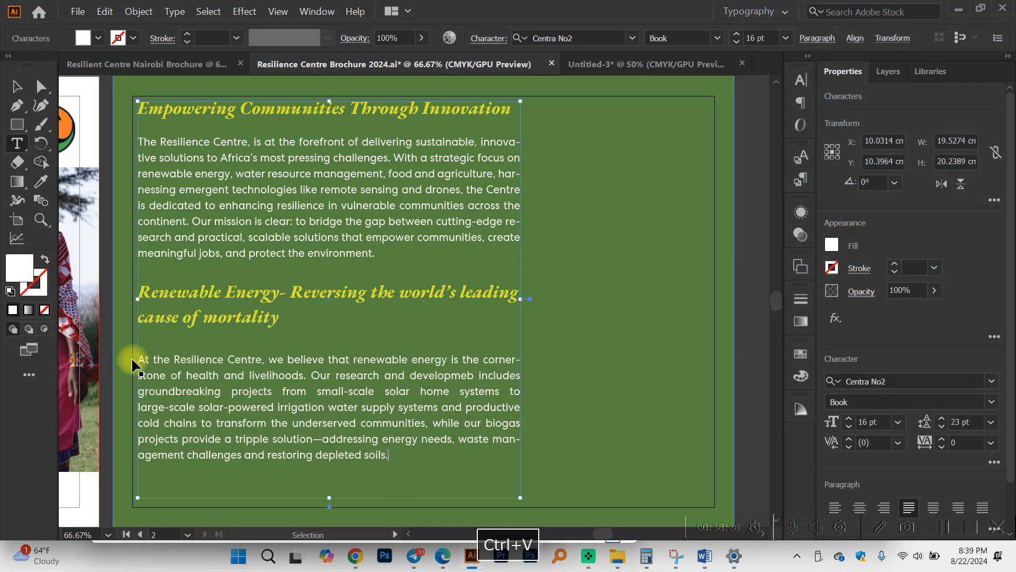
# Resize the text frame on the green artboard to about 20 cm wide and 20.8 cm high.
pyautogui.click(17, 86)
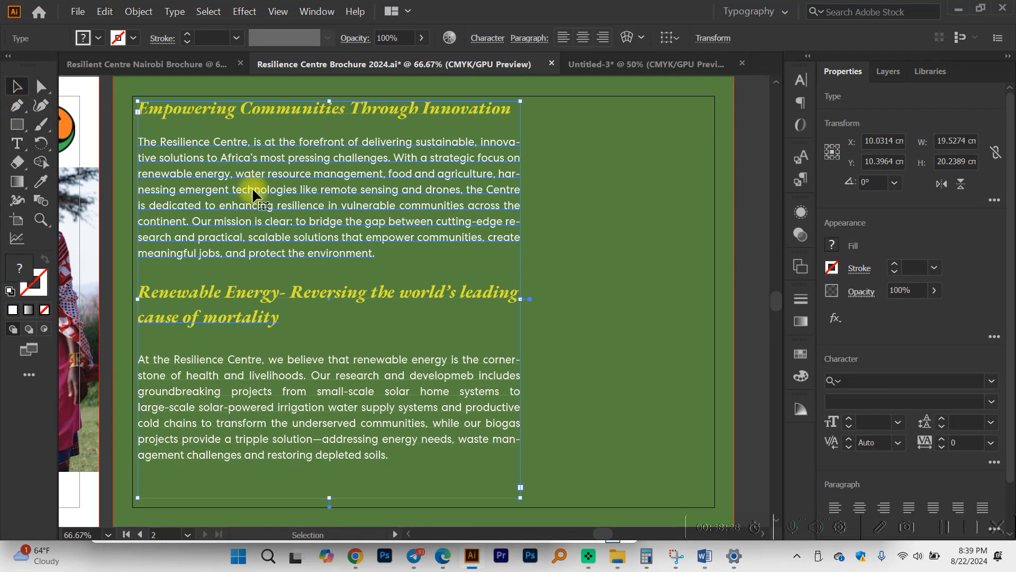
pyautogui.scroll(-2, 482, 247)
pyautogui.moveTo(524, 239); pyautogui.dragTo(501, 237)
pyautogui.moveTo(320, 433); pyautogui.dragTo(316, 443)
pyautogui.scroll(4, 366, 442)
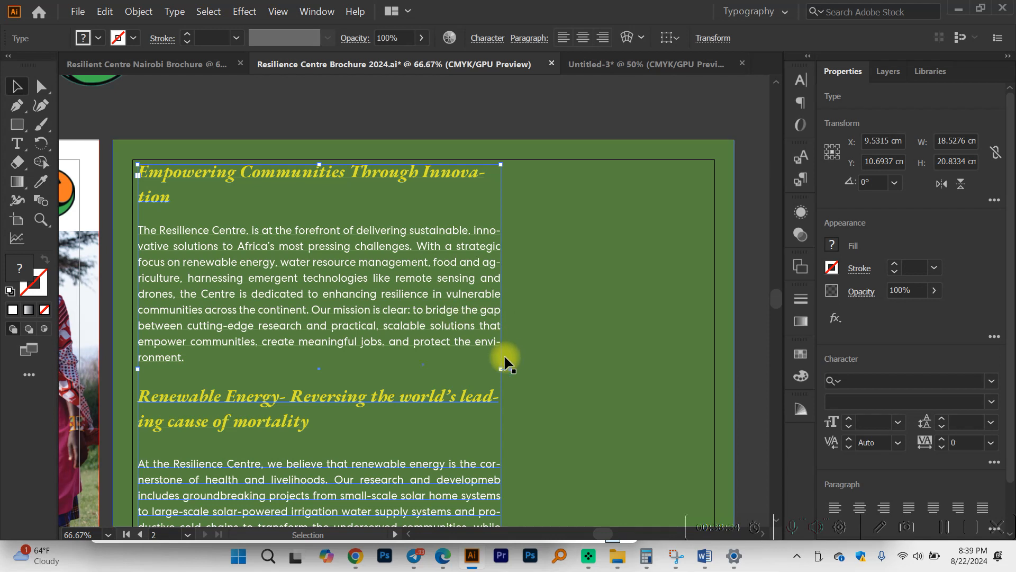
pyautogui.moveTo(501, 368); pyautogui.dragTo(531, 371)
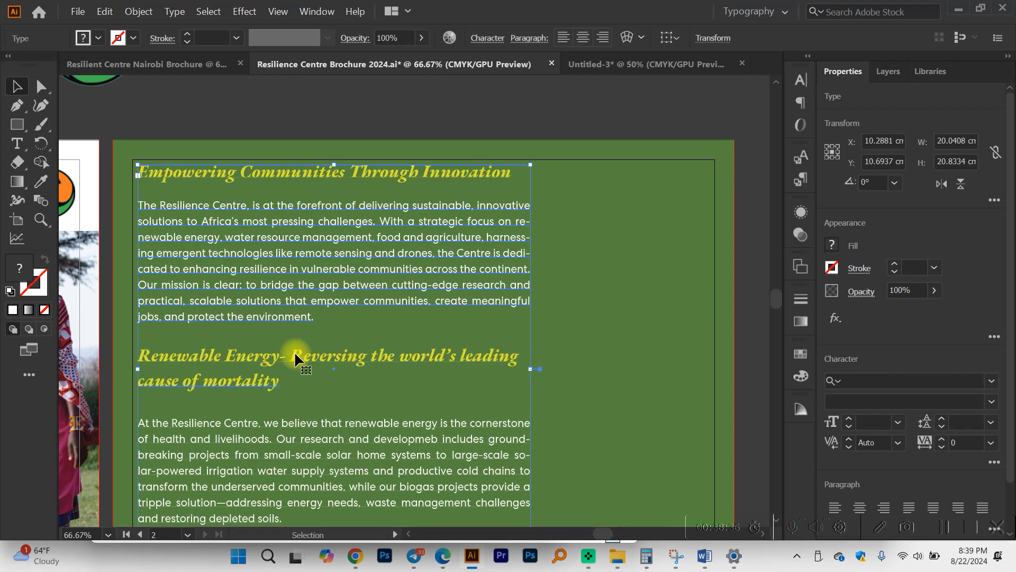
pyautogui.scroll(-2, 394, 236)
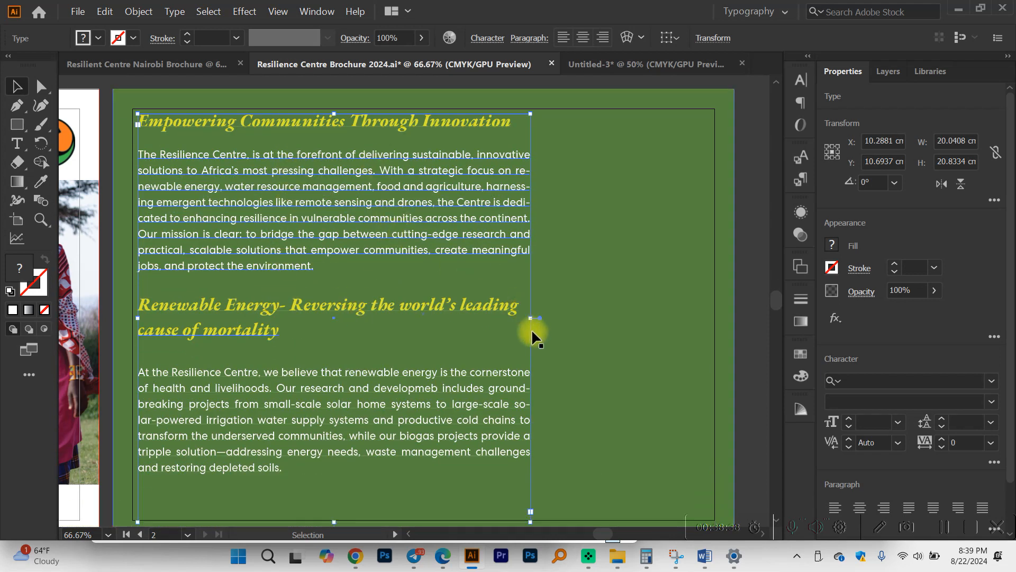
# Shorten the text frame at its bottom and shift the text slightly down from the artboard's top margin.
pyautogui.tripleClick(285, 121)
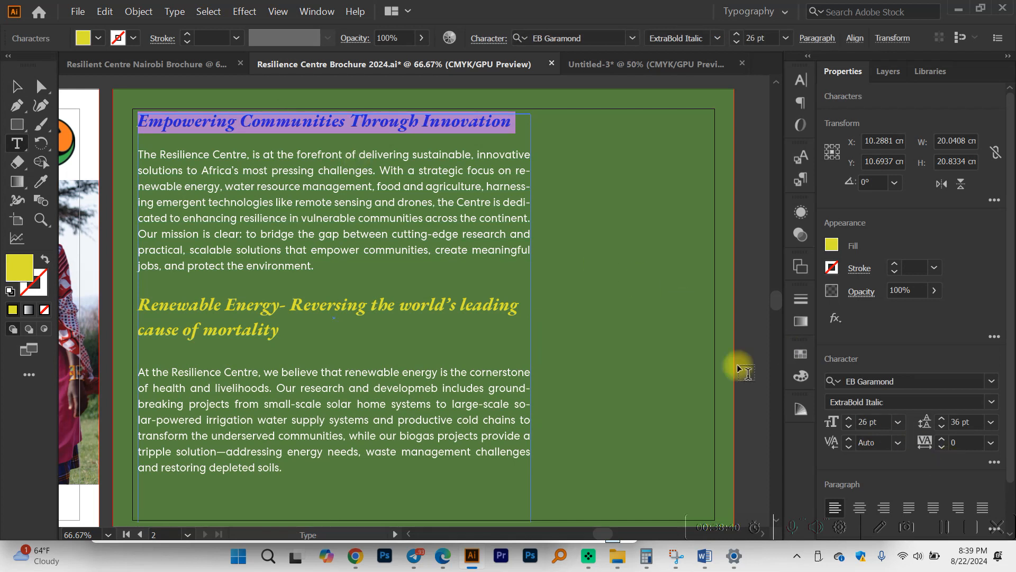
pyautogui.click(389, 195)
pyautogui.click(17, 86)
pyautogui.scroll(-1, 222, 154)
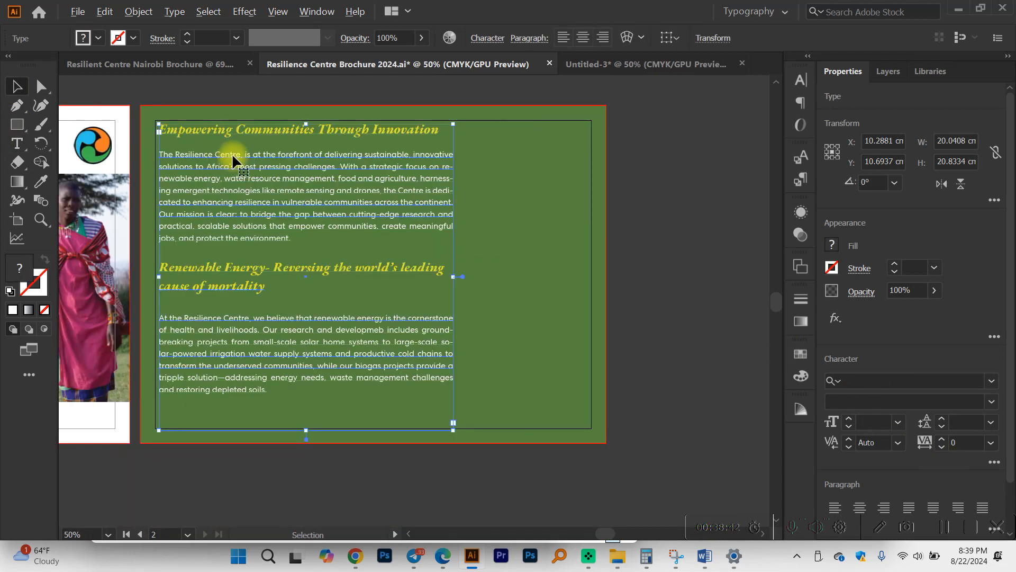
pyautogui.moveTo(305, 430); pyautogui.dragTo(305, 411)
pyautogui.scroll(1, 330, 150)
pyautogui.moveTo(349, 128); pyautogui.dragTo(350, 137)
pyautogui.scroll(-1, 345, 177)
pyautogui.click(659, 214)
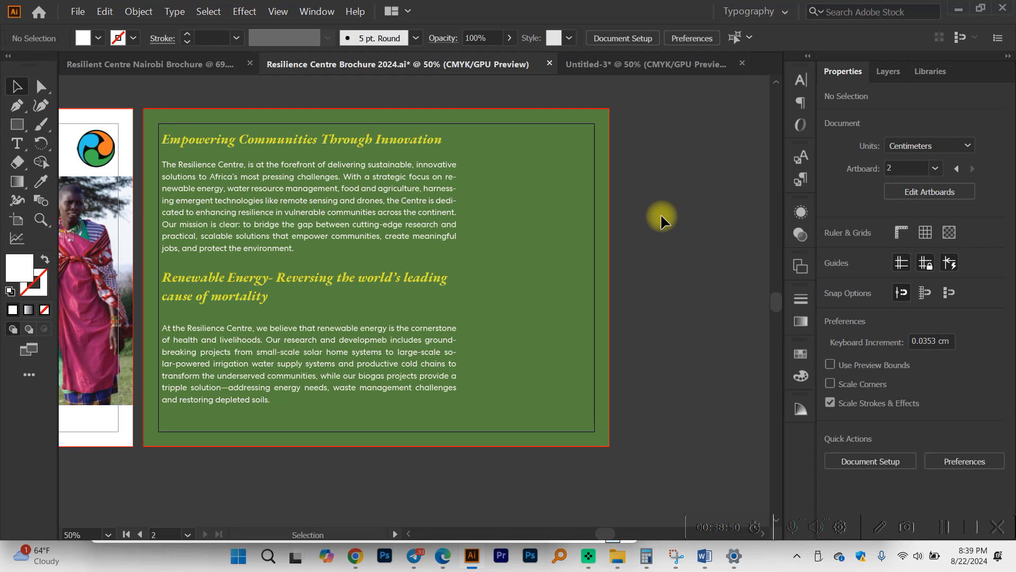
pyautogui.scroll(-1, 659, 213)
pyautogui.hscroll(-5, 659, 218)
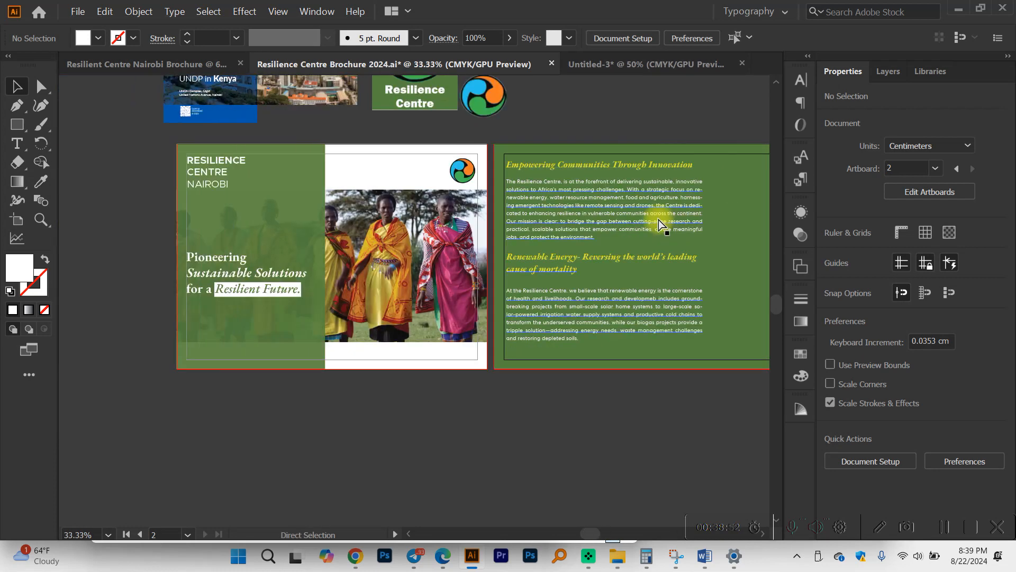
pyautogui.hscroll(1, 658, 233)
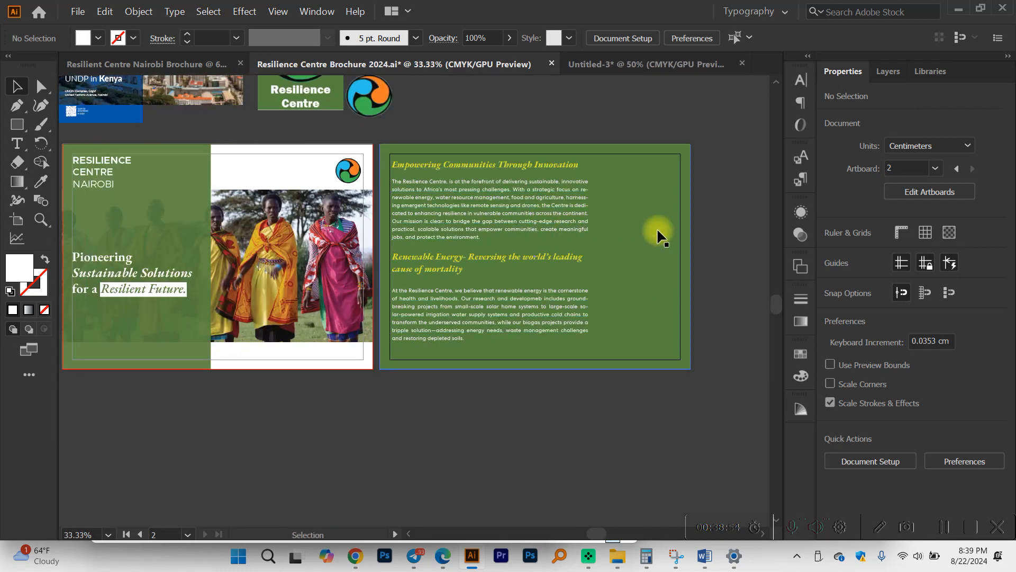
# Save the Resilience Centre brochure and select the text frame on the green artboard.
pyautogui.hotkey('ctrl', 's')
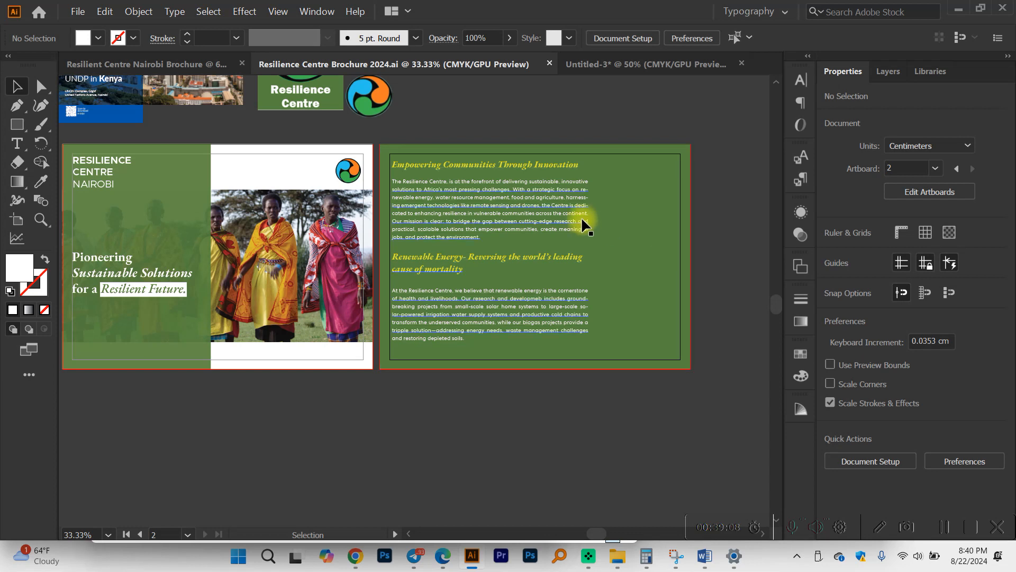
pyautogui.scroll(1, 548, 214)
pyautogui.click(546, 210)
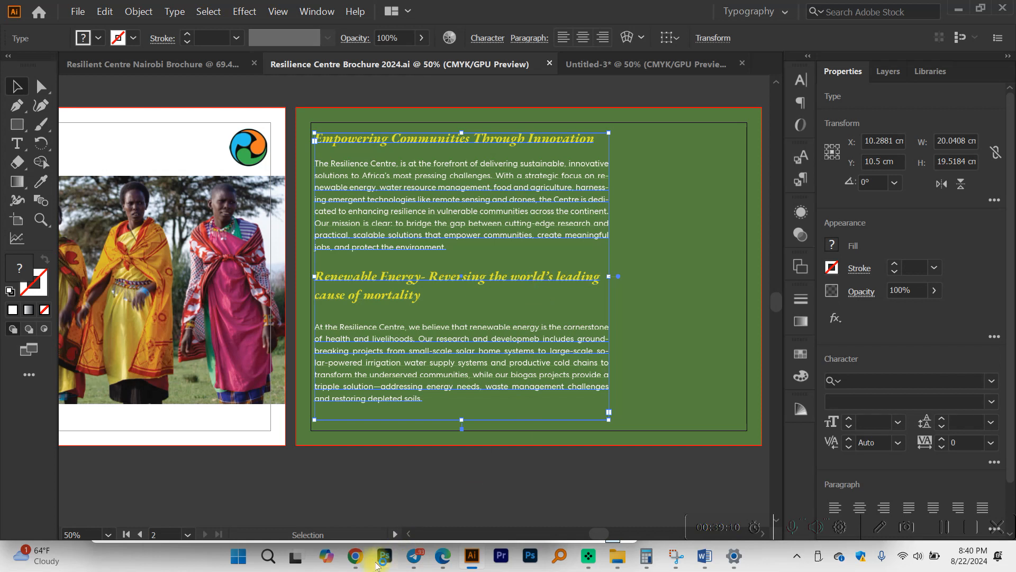
# Switch to Freepik in Chrome, close the open photo preview and search for "SOLAR ENERGY RURAL AREA".
pyautogui.moveTo(356, 565)
pyautogui.click(241, 484)
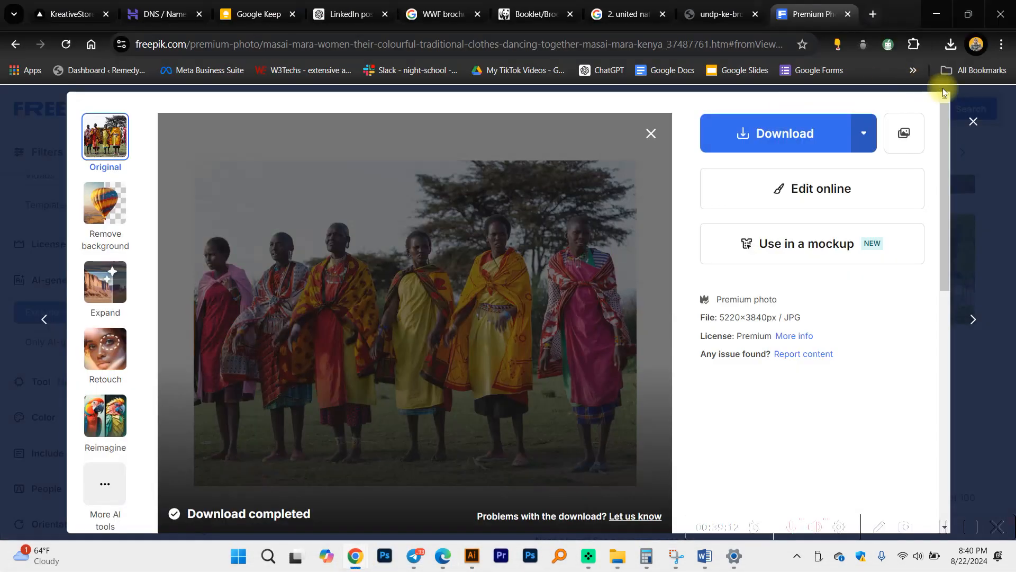
pyautogui.press('Escape')
pyautogui.click(485, 104)
pyautogui.hotkey('ctrl', 'a')
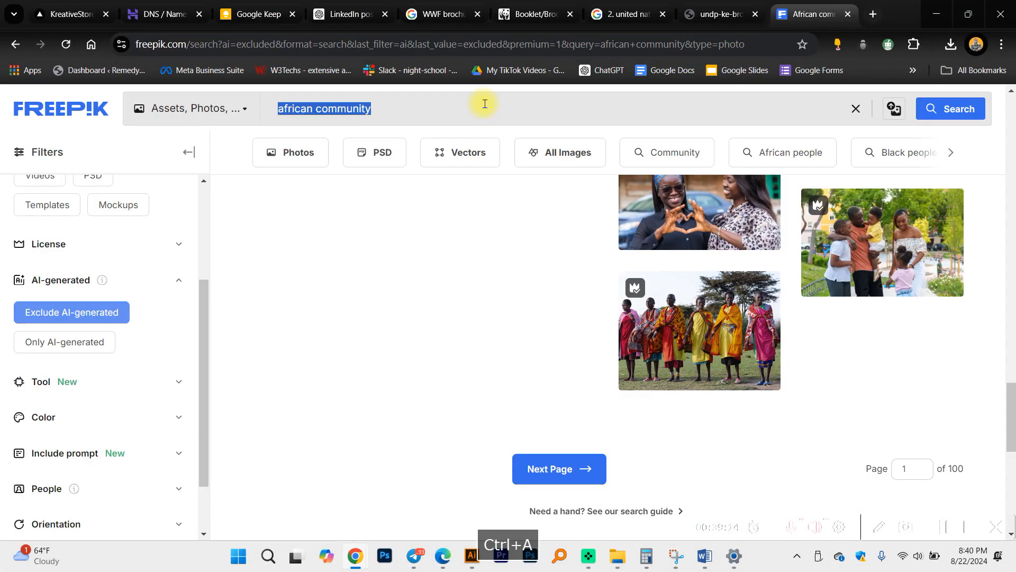
pyautogui.write('SOLA')
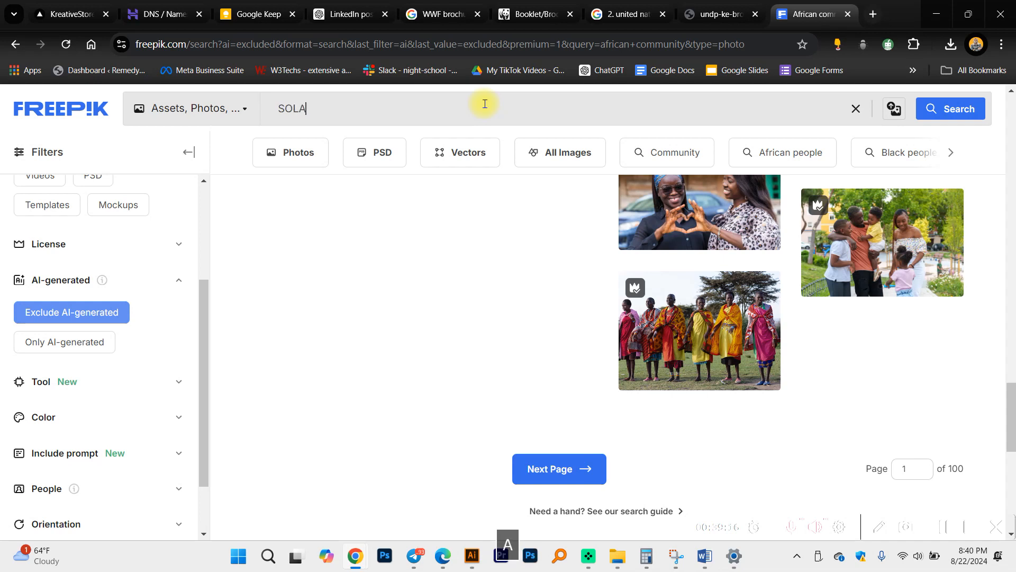
pyautogui.write('R ENERGY ')
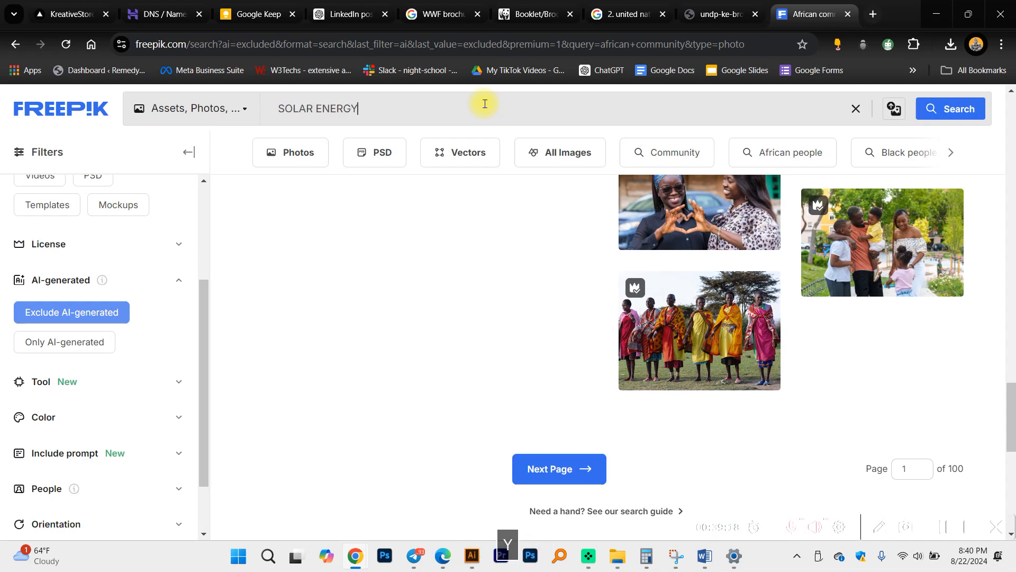
pyautogui.write('RURAL')
pyautogui.press('BackSpace')
pyautogui.press('BackSpace')
pyautogui.write('RAL AREA')
pyautogui.press('Return')
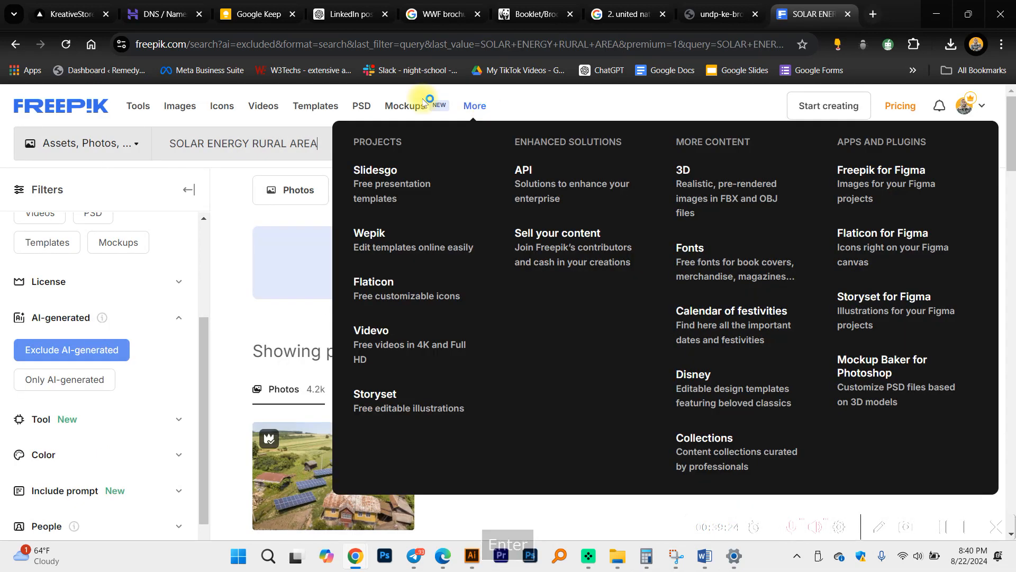
# Pick a photo of tilted solar panels among palm trees from the results and download it at Original size, 6000 × 4000 px.
pyautogui.scroll(-4, 397, 333)
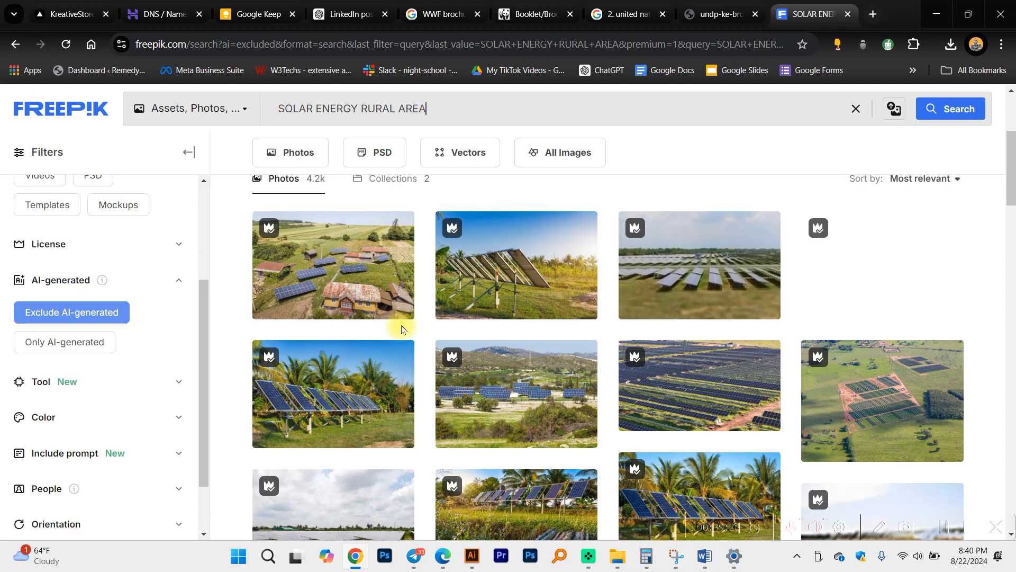
pyautogui.scroll(-5, 401, 328)
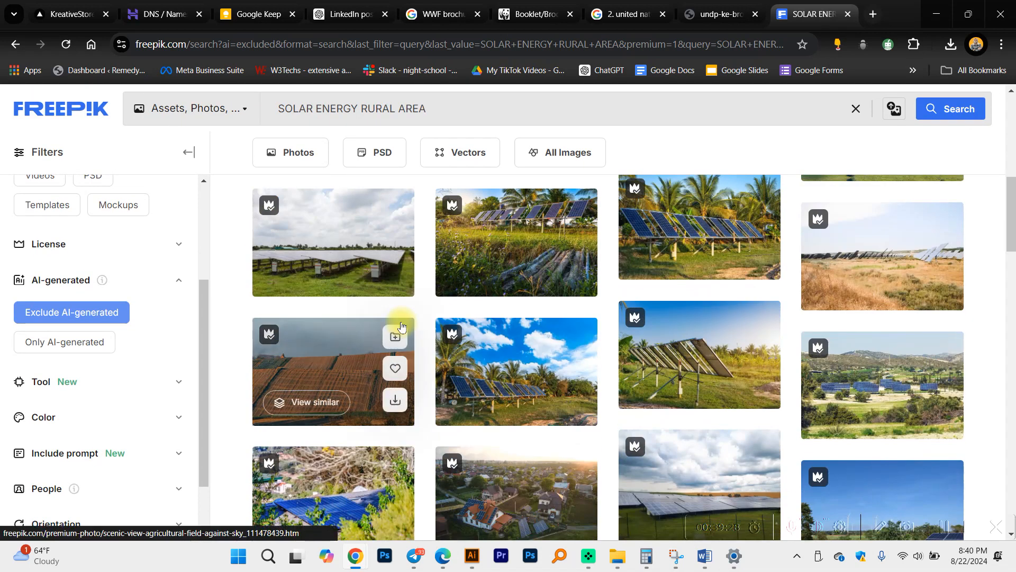
pyautogui.scroll(-4, 401, 325)
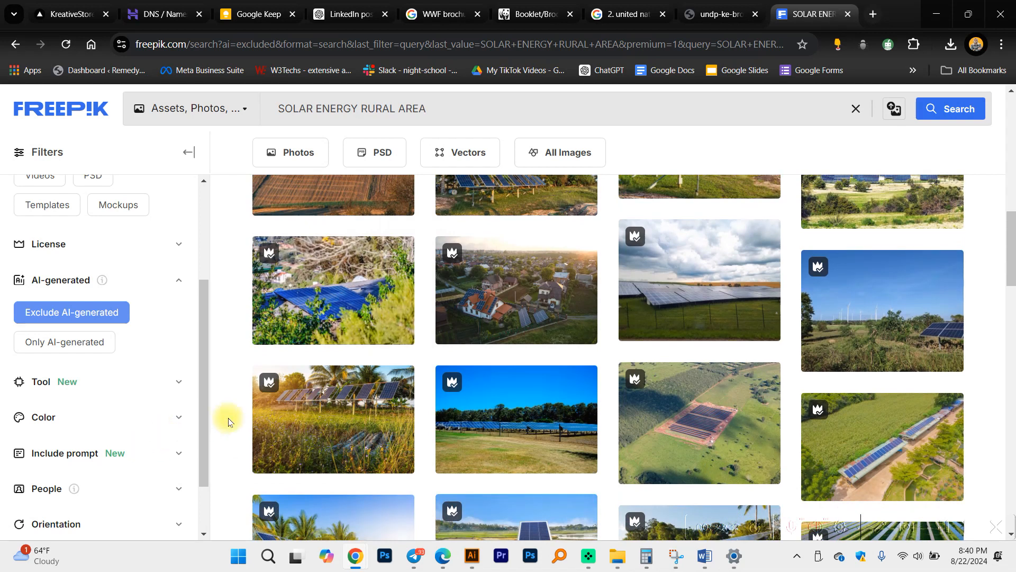
pyautogui.scroll(-4, 812, 337)
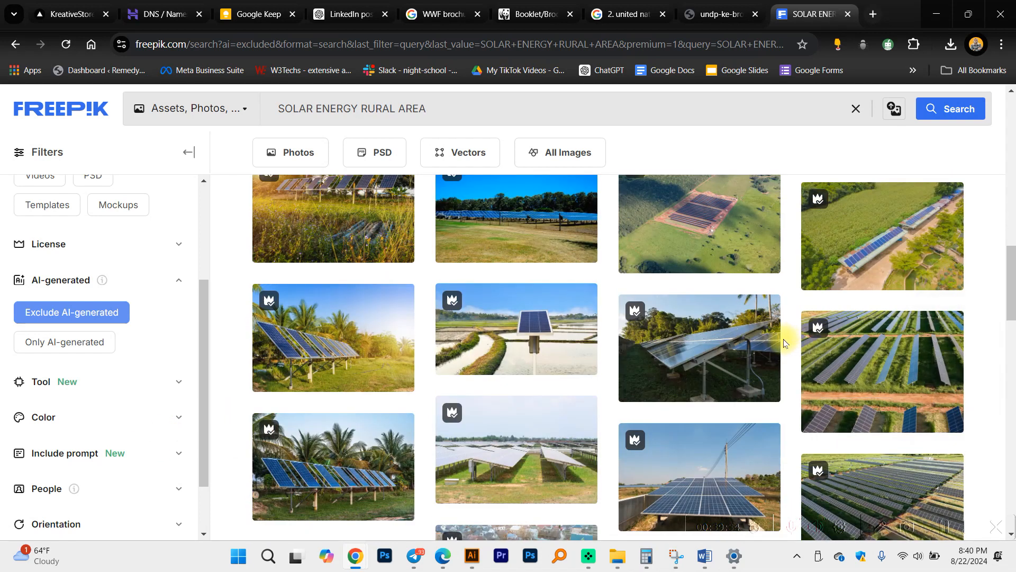
pyautogui.scroll(-4, 757, 333)
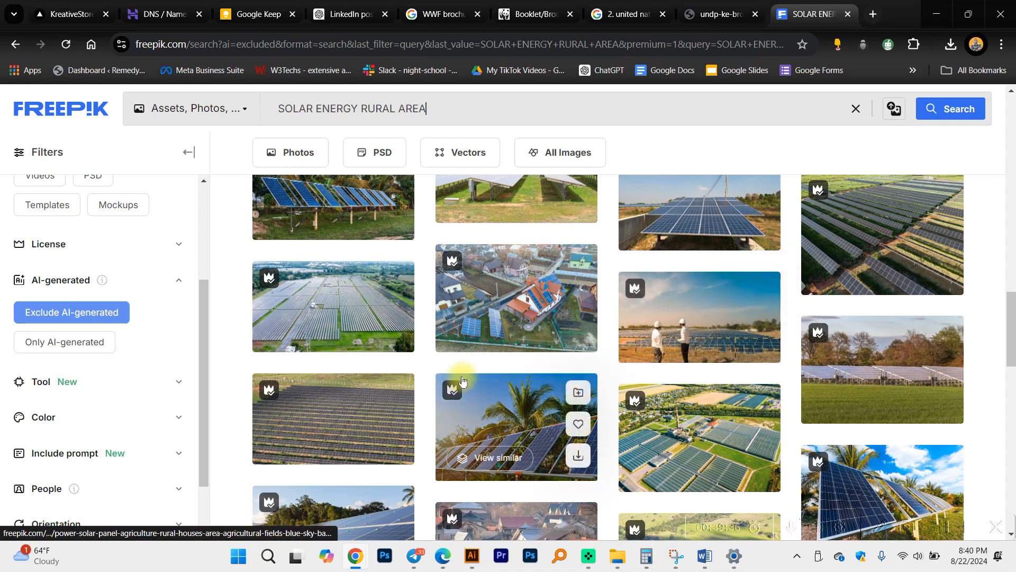
pyautogui.scroll(-3, 462, 380)
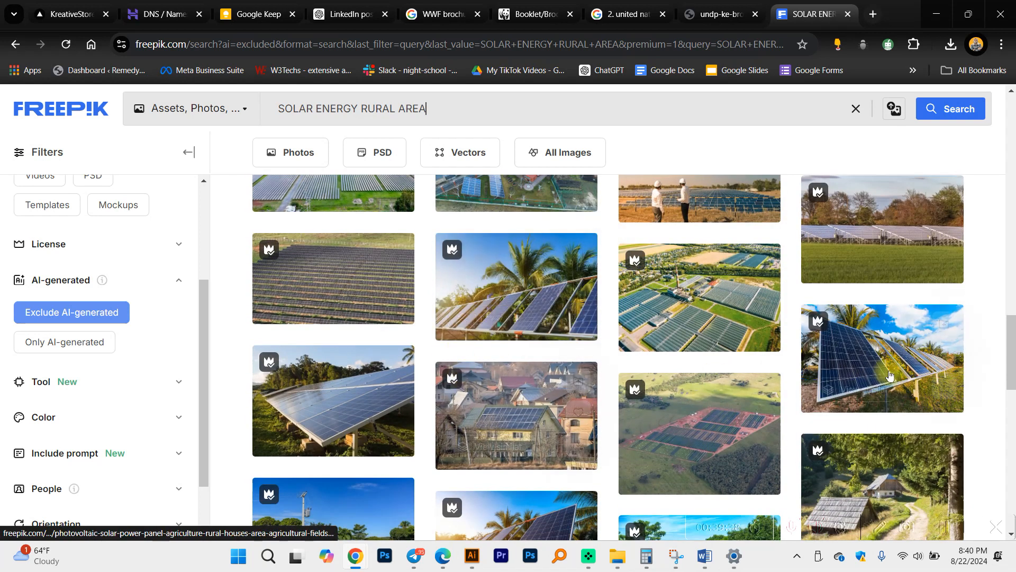
pyautogui.click(898, 342)
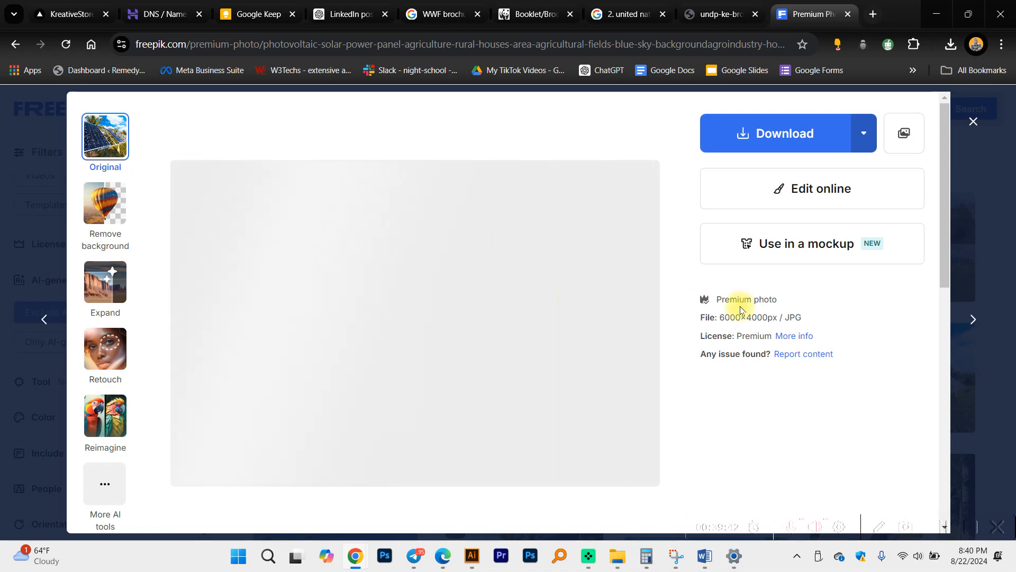
pyautogui.click(863, 133)
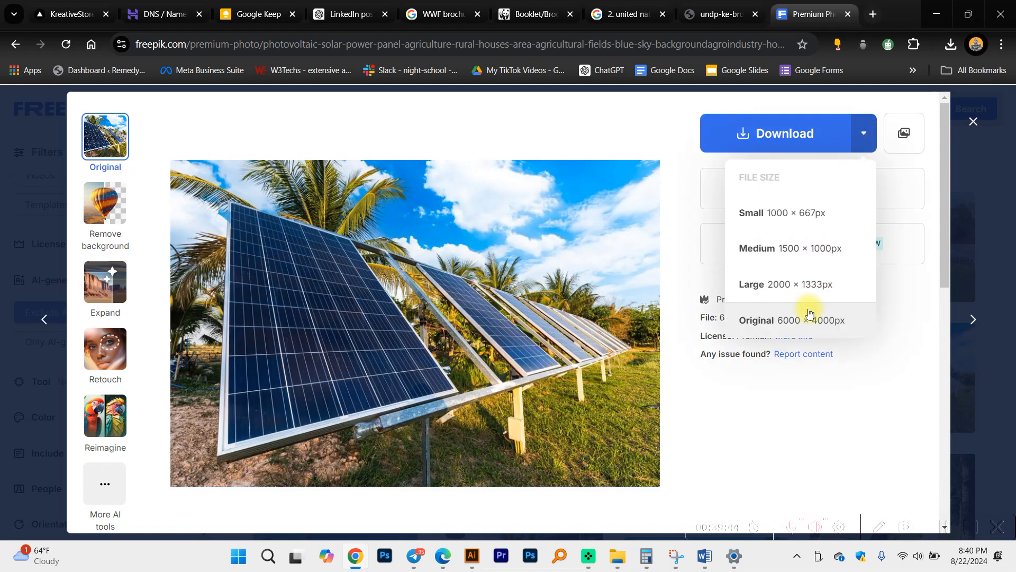
pyautogui.click(805, 325)
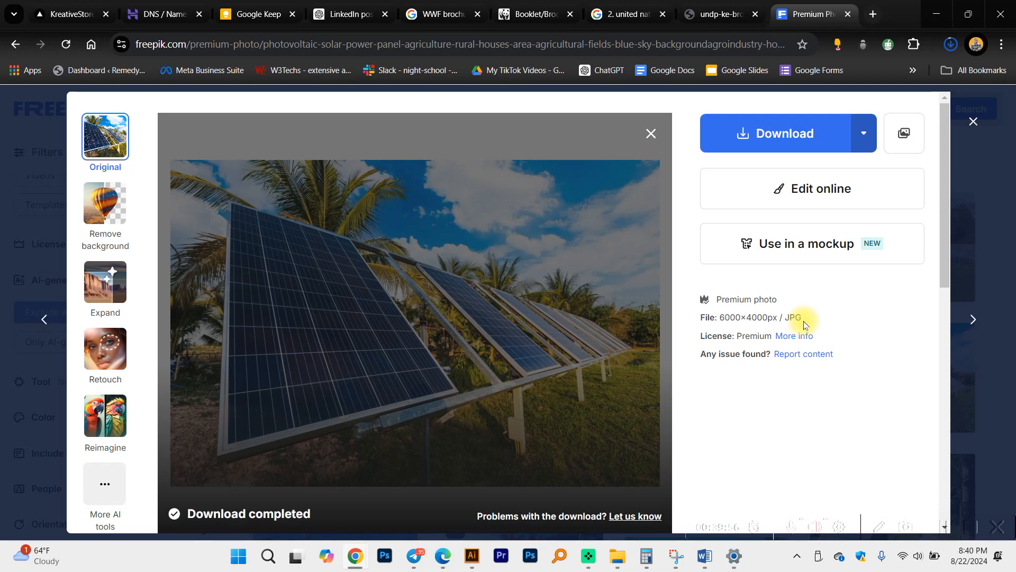
# Move the downloaded solar panel photo from Downloads into the Downloaded Images folder of the 22nd of August 2024 Client brochure project.
pyautogui.click(920, 78)
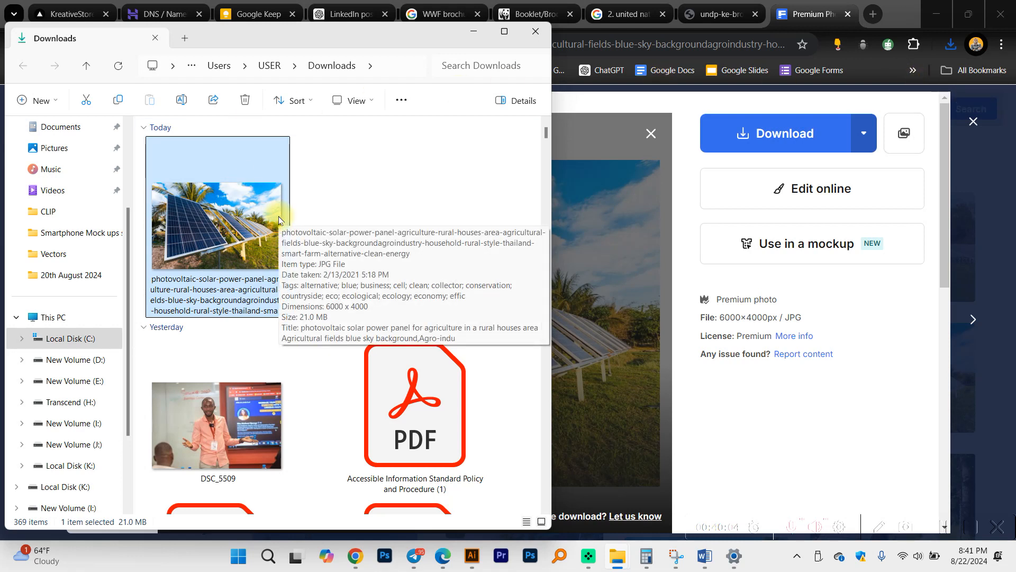
pyautogui.hotkey('ctrl', 'x')
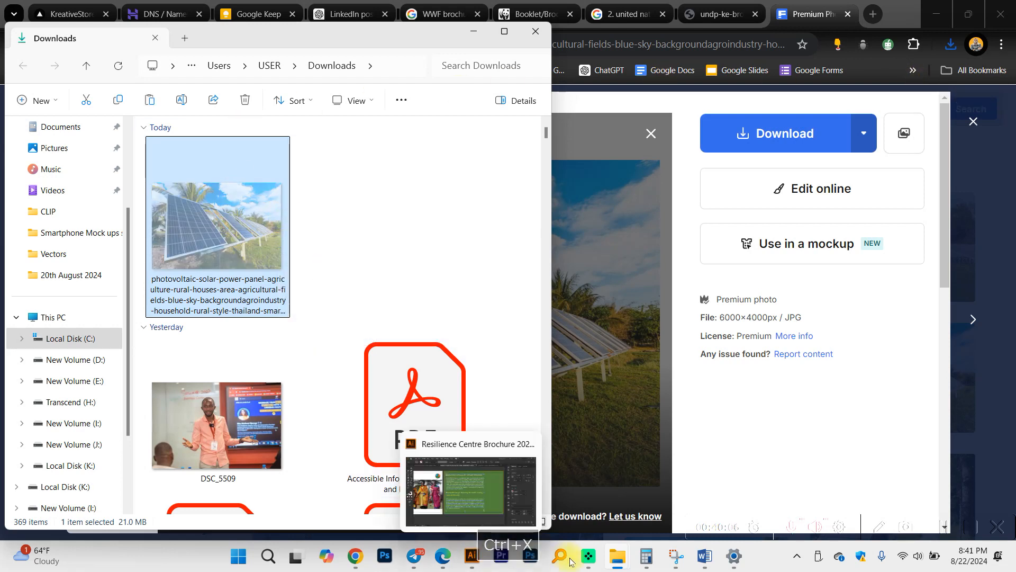
pyautogui.moveTo(614, 561)
pyautogui.click(460, 493)
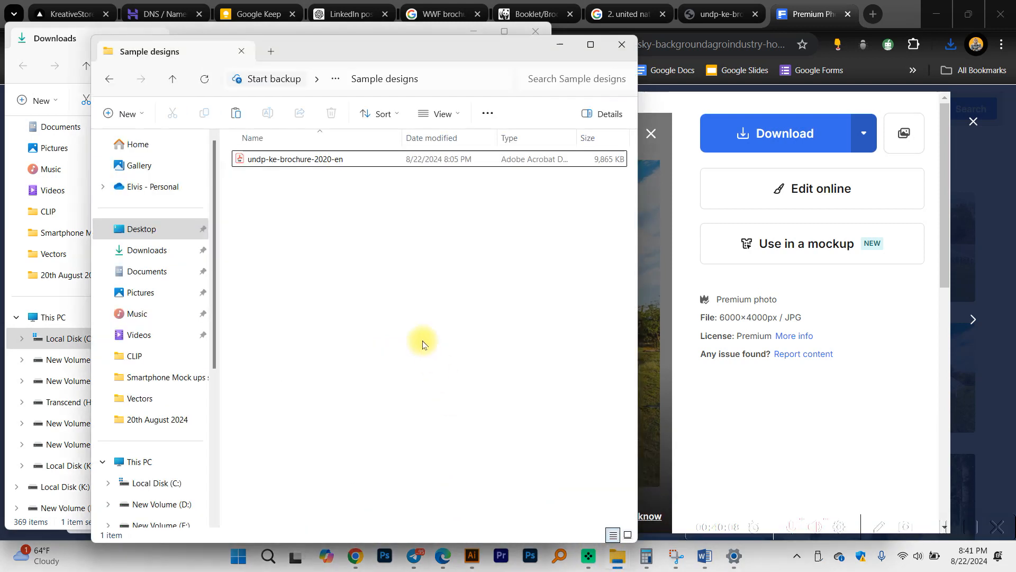
pyautogui.press('BackSpace')
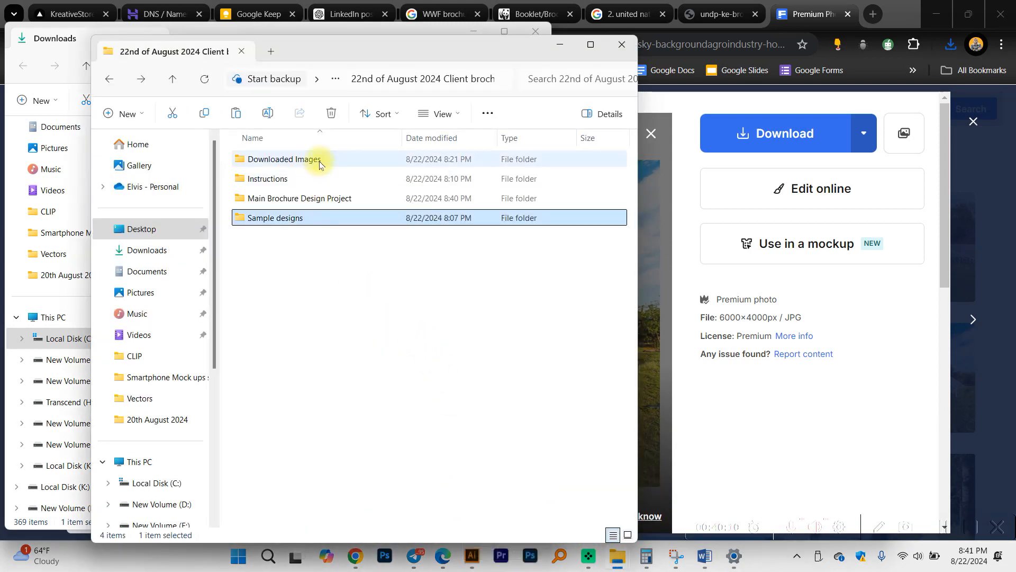
pyautogui.doubleClick(318, 159)
pyautogui.hotkey('ctrl', 'v')
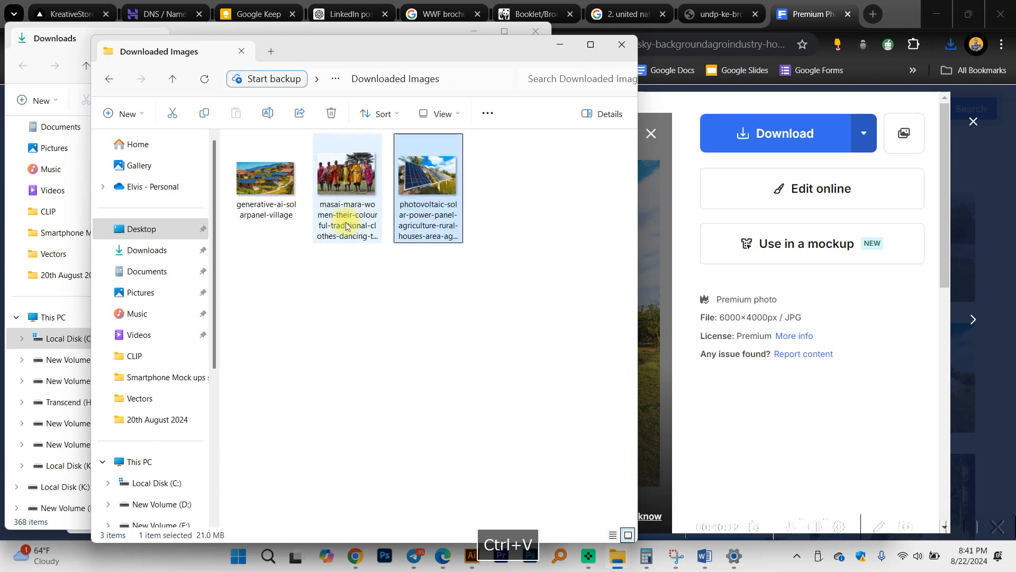
# Return to Illustrator, deselect the text frame and close the surplus File Explorer windows, keeping one Downloaded Images window.
pyautogui.click(472, 556)
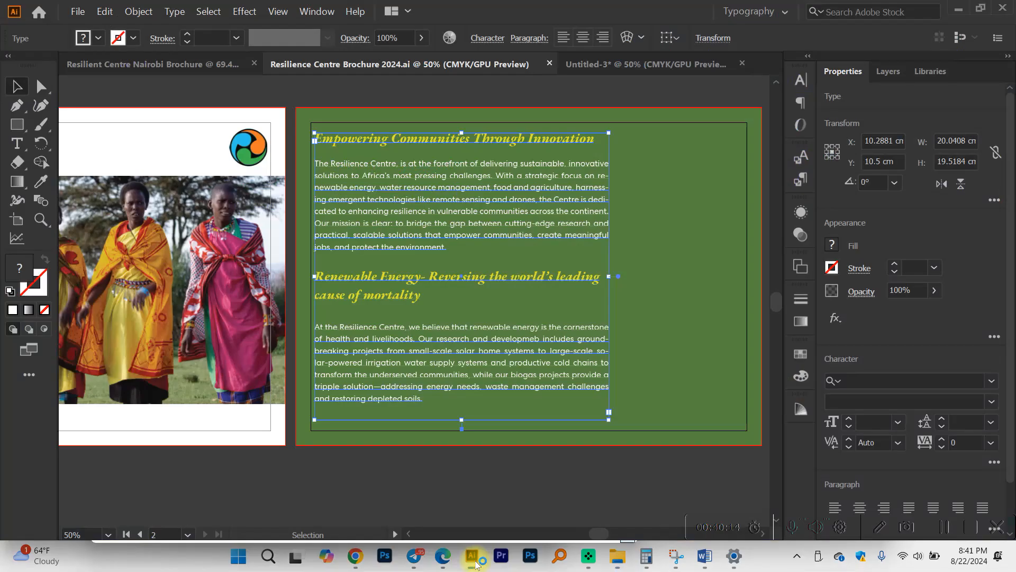
pyautogui.hscroll(3, 425, 324)
pyautogui.click(713, 231)
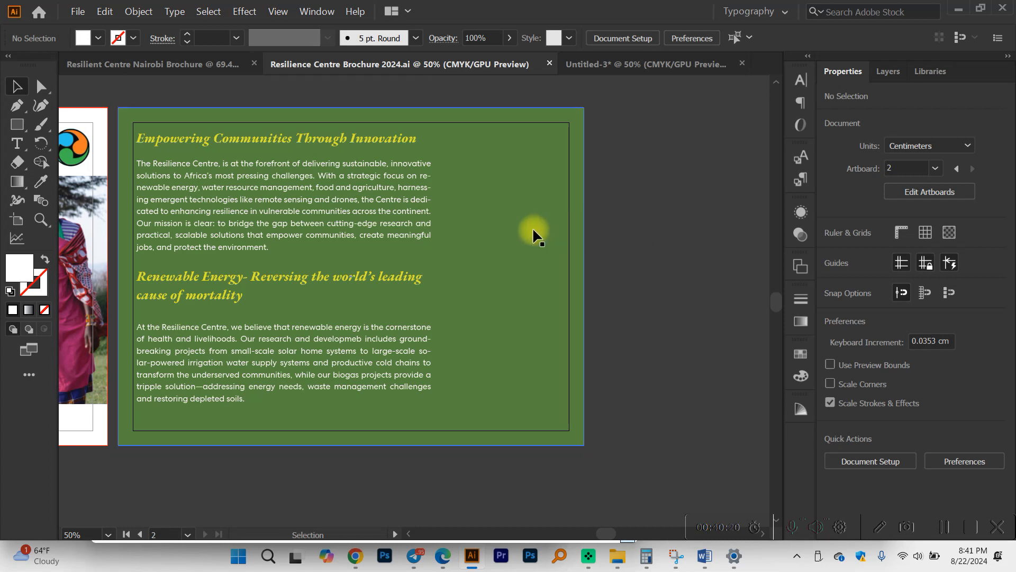
pyautogui.moveTo(618, 566)
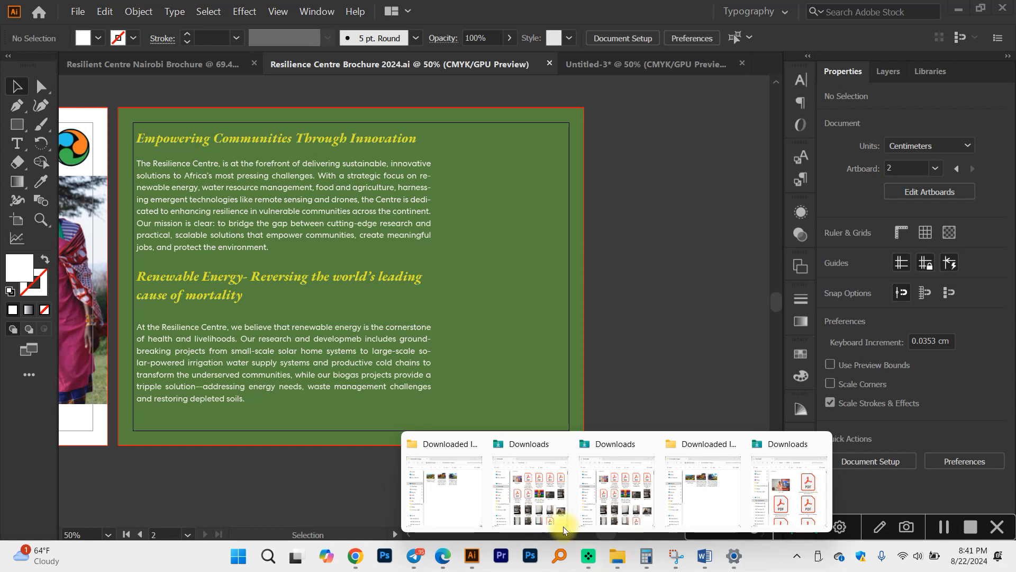
pyautogui.click(559, 444)
pyautogui.click(560, 443)
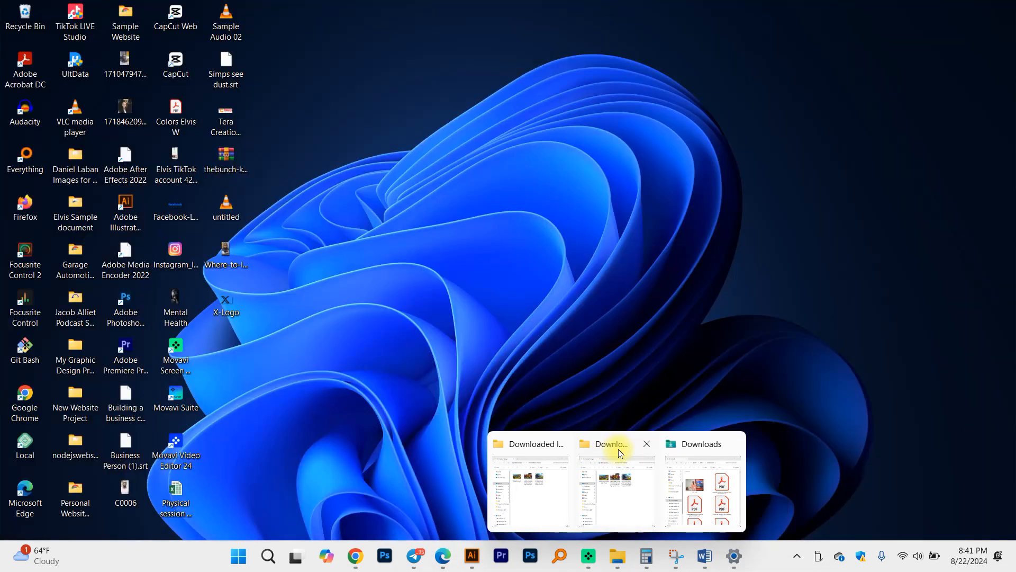
pyautogui.click(646, 443)
pyautogui.click(690, 444)
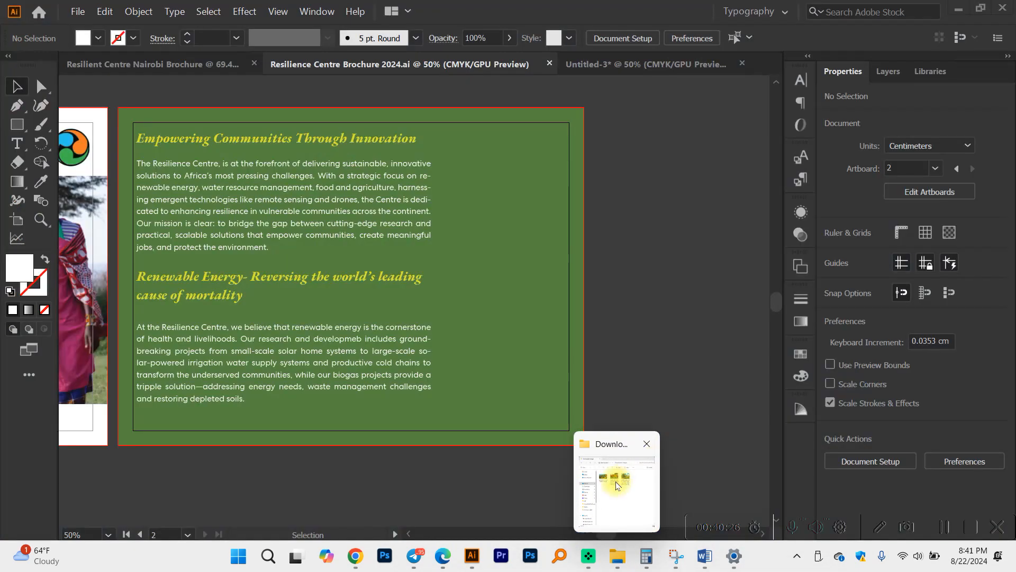
# Try to place the solar panel photo from the Downloaded Images folder beside the green artboard.
pyautogui.click(617, 484)
pyautogui.moveTo(428, 174); pyautogui.dragTo(664, 276)
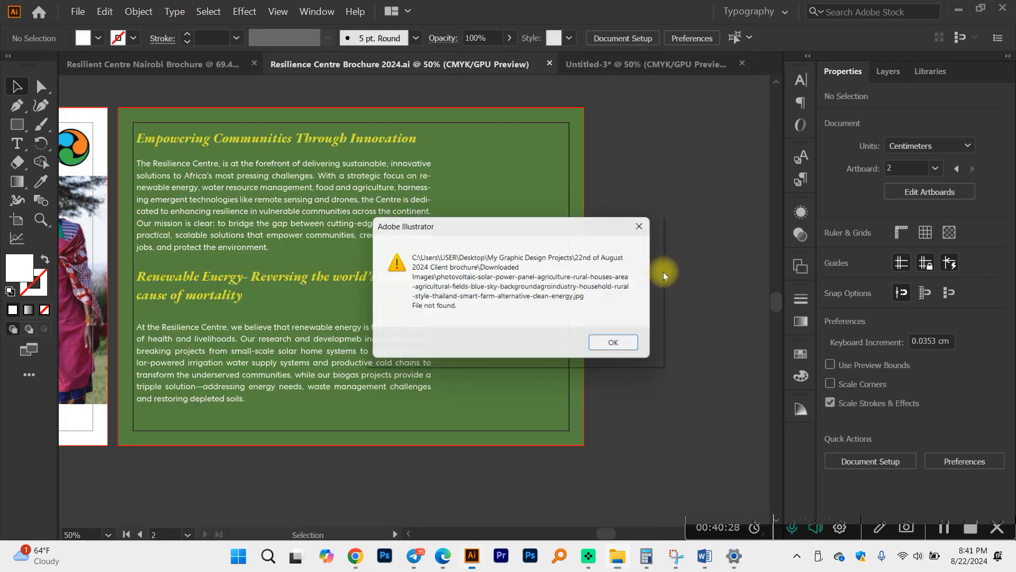
pyautogui.click(618, 343)
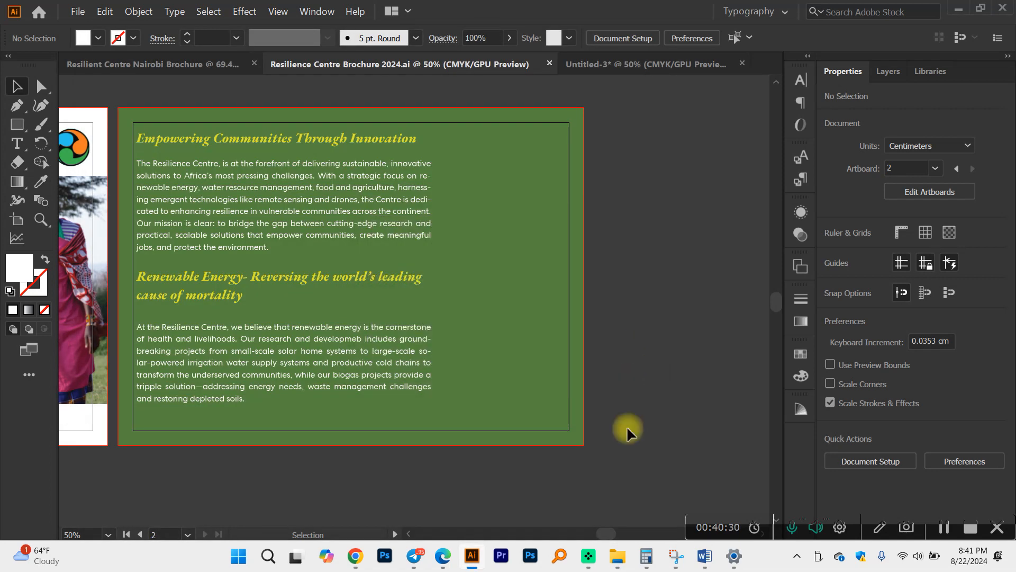
pyautogui.click(609, 554)
pyautogui.moveTo(427, 175); pyautogui.dragTo(680, 255)
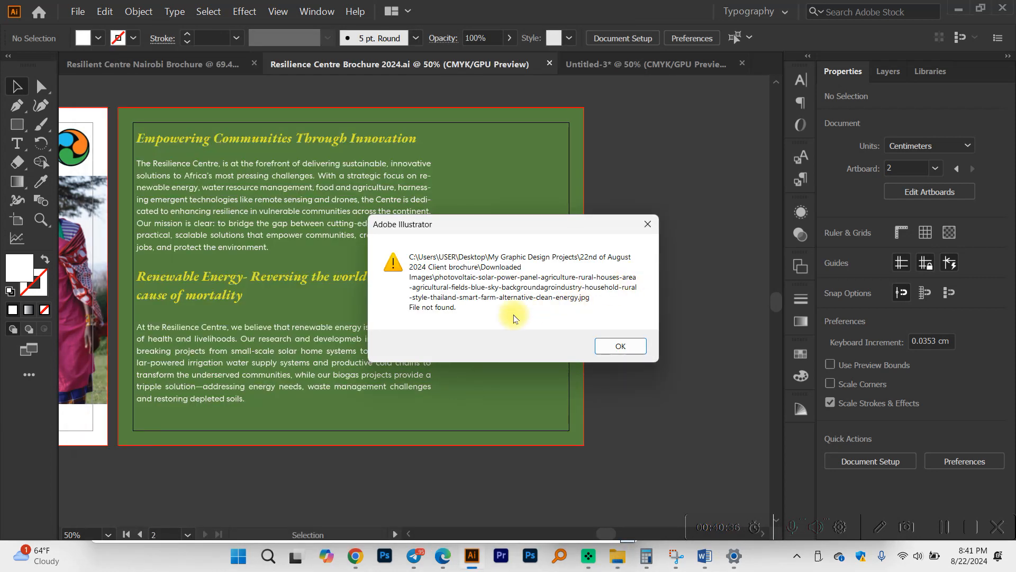
pyautogui.click(624, 346)
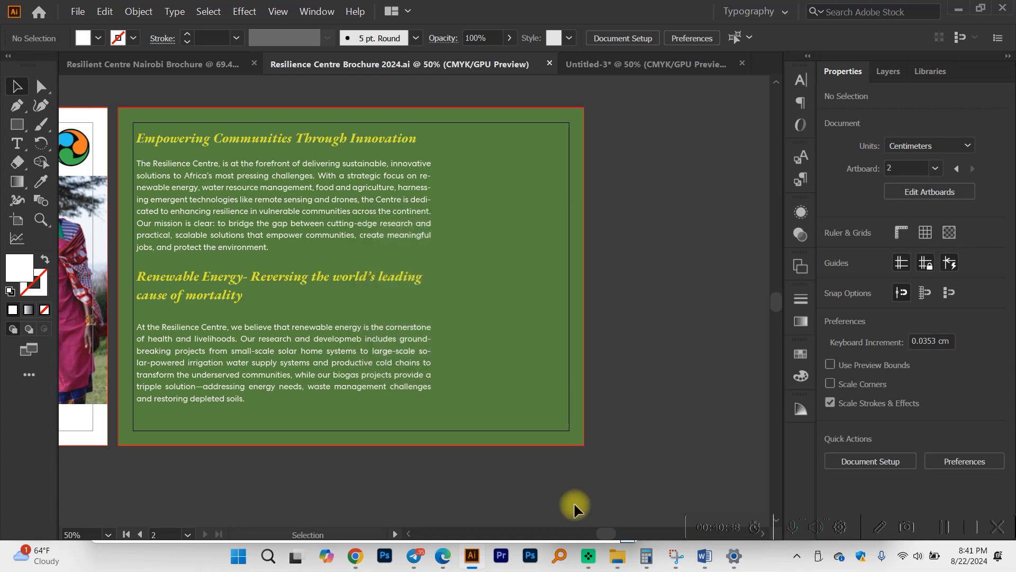
# Try to cut and re-paste the solar panel photo within the Downloaded Images folder, and preview the image.
pyautogui.click(616, 557)
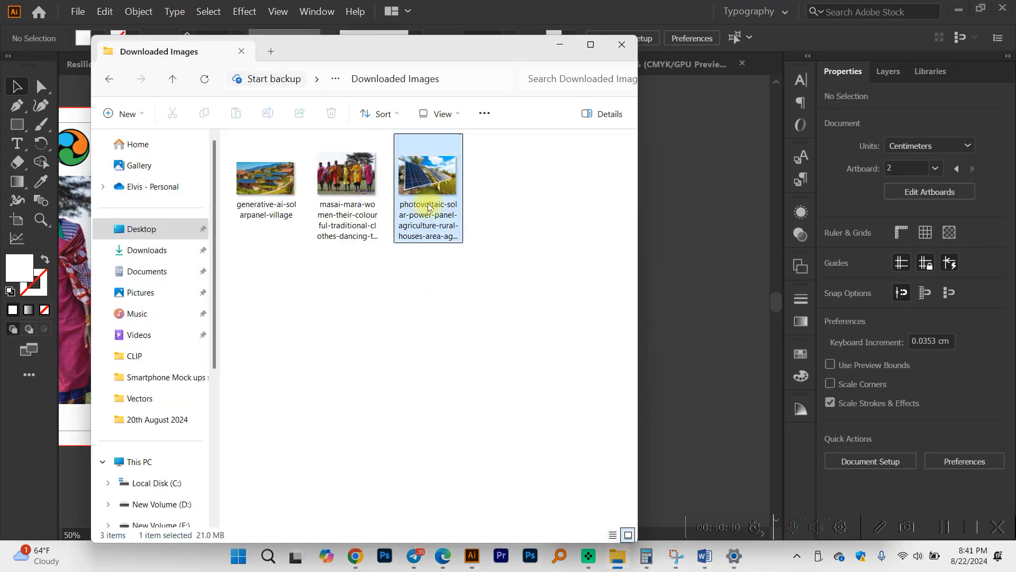
pyautogui.hotkey('ctrl', 'x')
pyautogui.hotkey('ctrl', 'v')
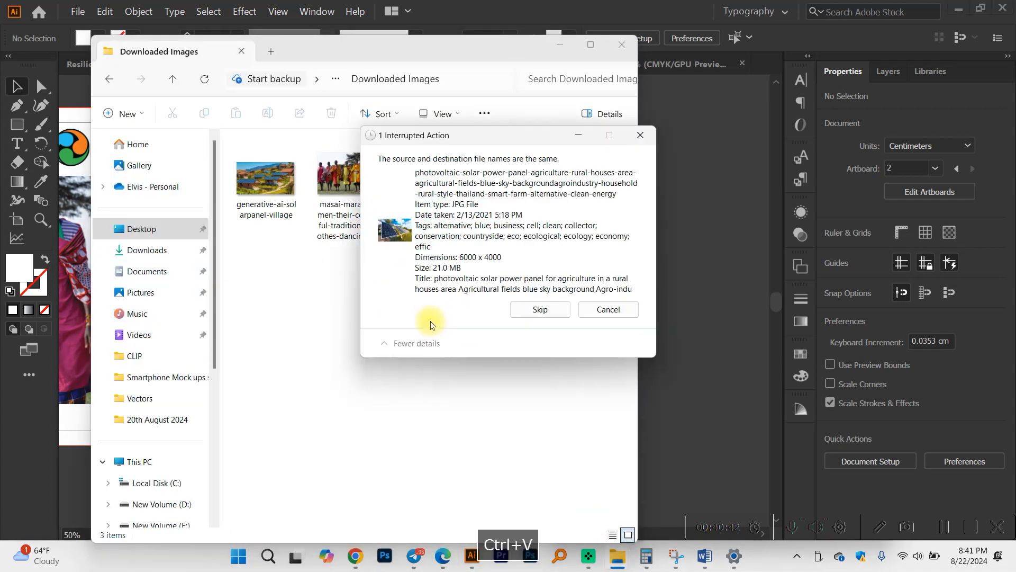
pyautogui.click(539, 309)
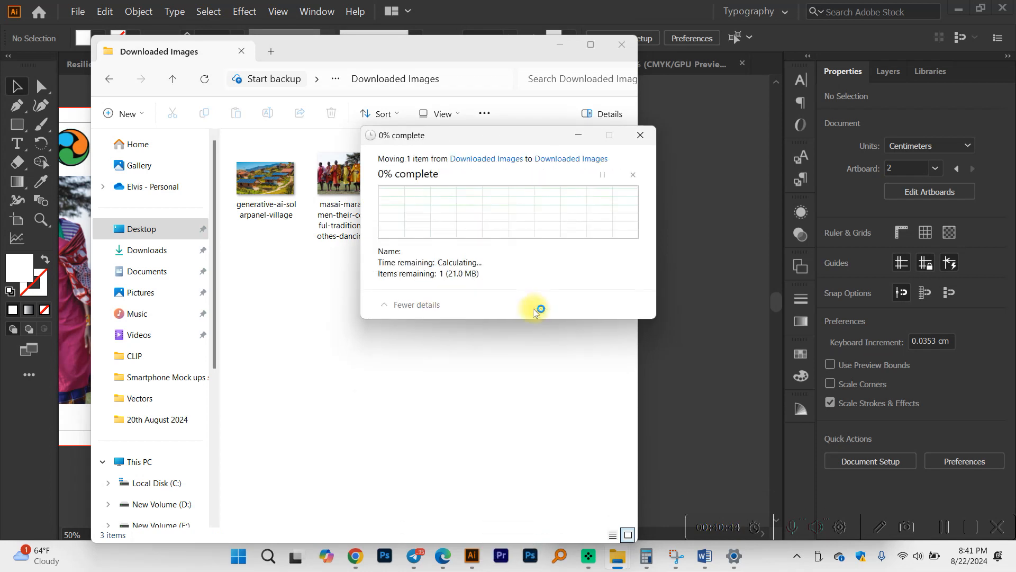
pyautogui.doubleClick(440, 180)
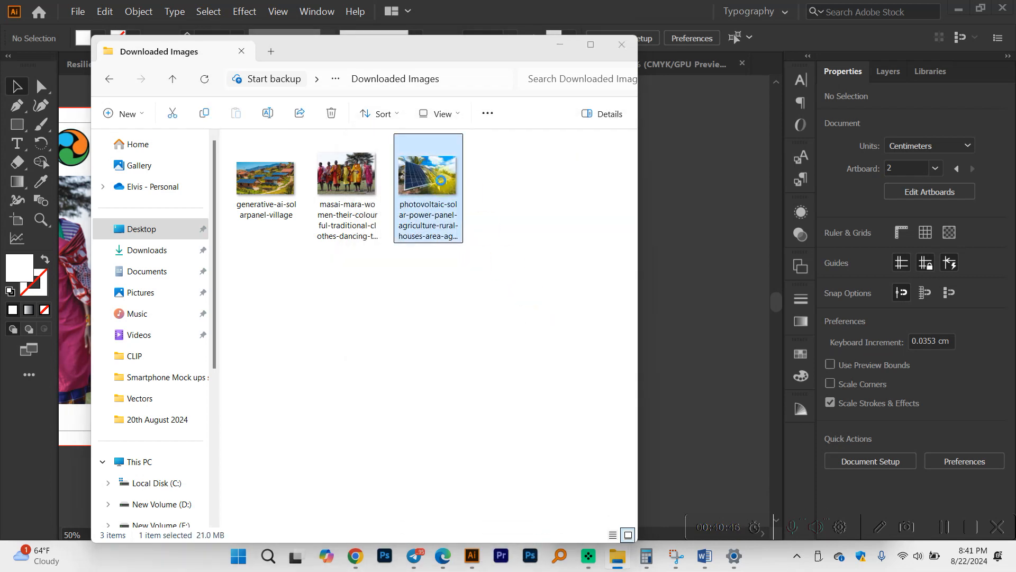
pyautogui.click(860, 134)
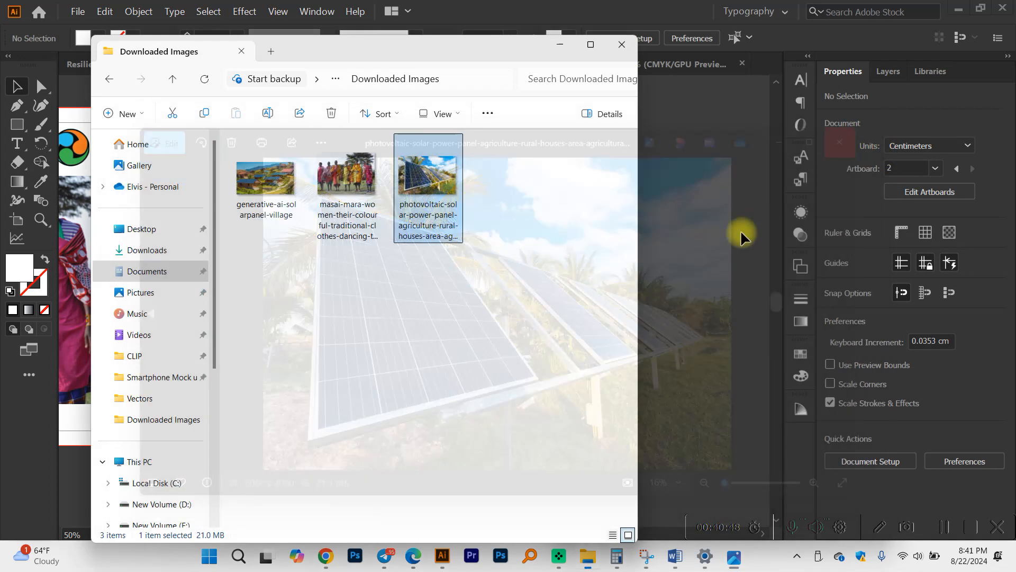
# Try to open the solar panel photo from the project's Downloaded Images folder in Illustrator.
pyautogui.click(688, 169)
pyautogui.click(77, 11)
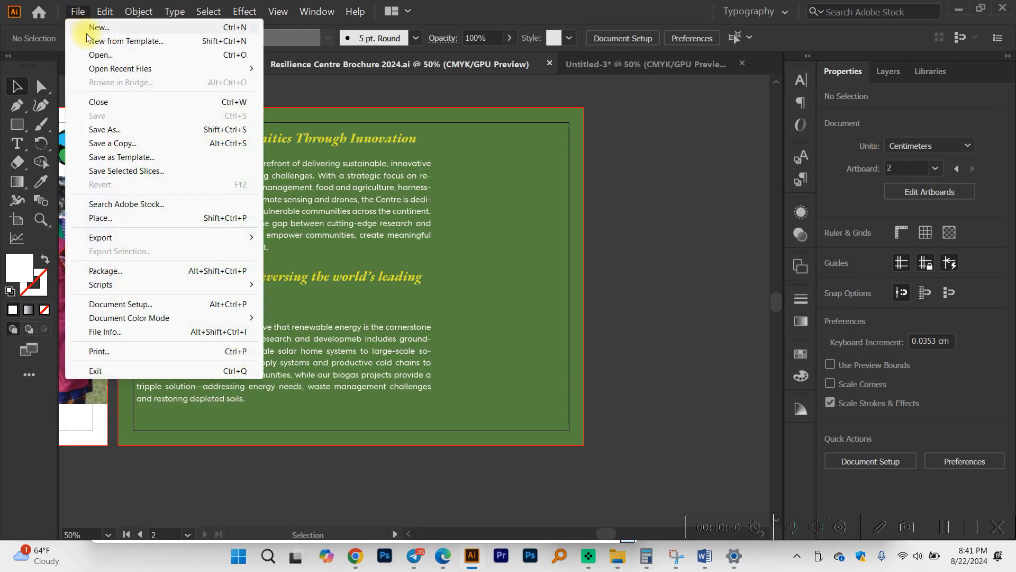
pyautogui.click(94, 54)
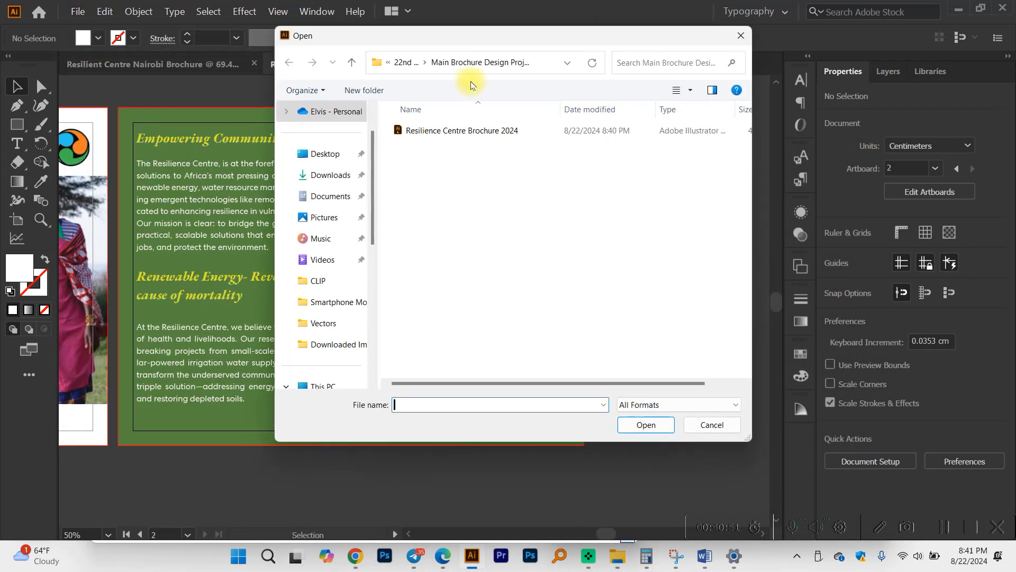
pyautogui.click(406, 62)
pyautogui.click(450, 190)
pyautogui.click(443, 133)
pyautogui.doubleClick(442, 133)
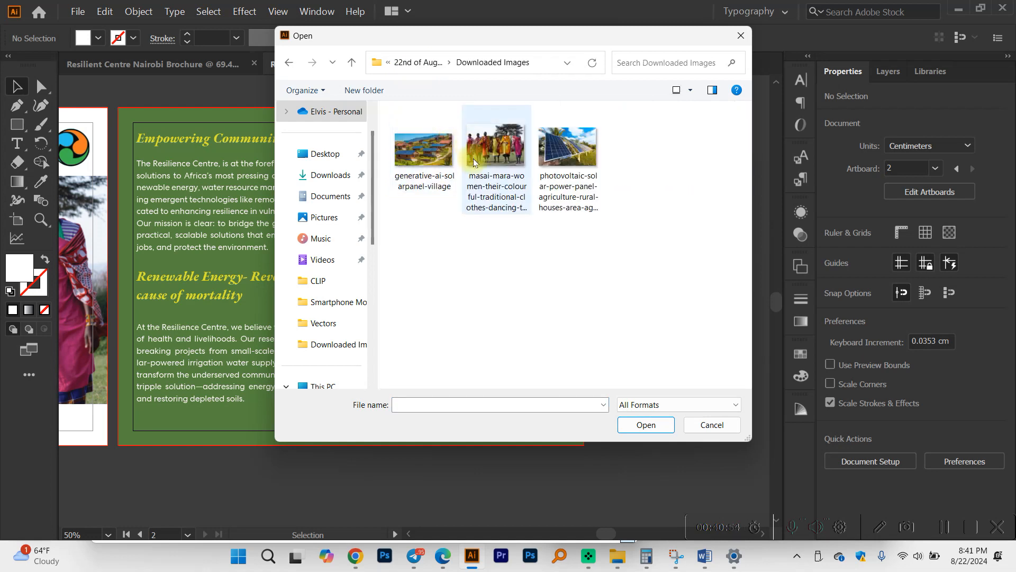
pyautogui.doubleClick(585, 149)
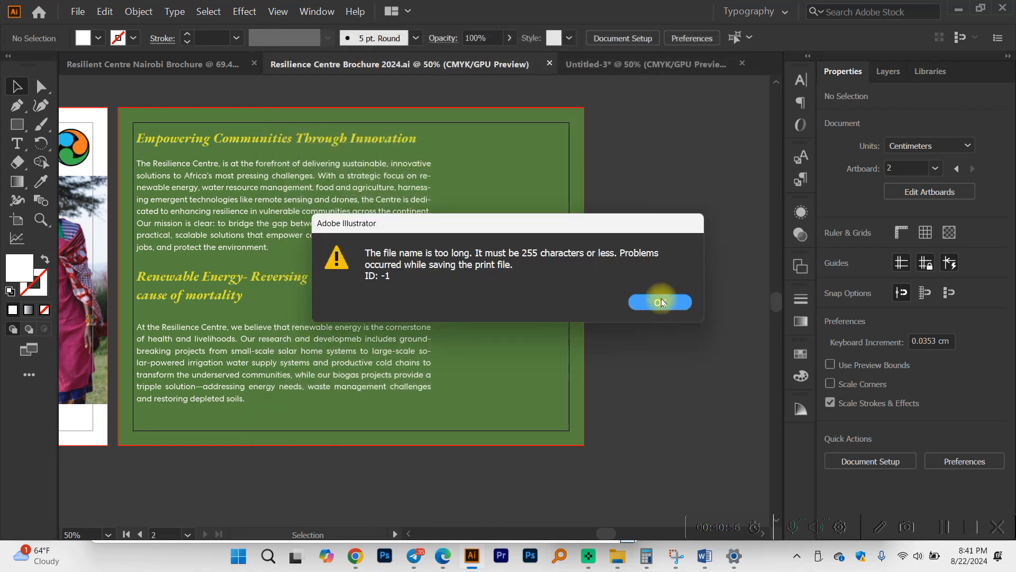
pyautogui.click(662, 302)
# Rename the solar panel photo in the Downloaded Images folder as "Renewabale Enery solar".
pyautogui.click(625, 562)
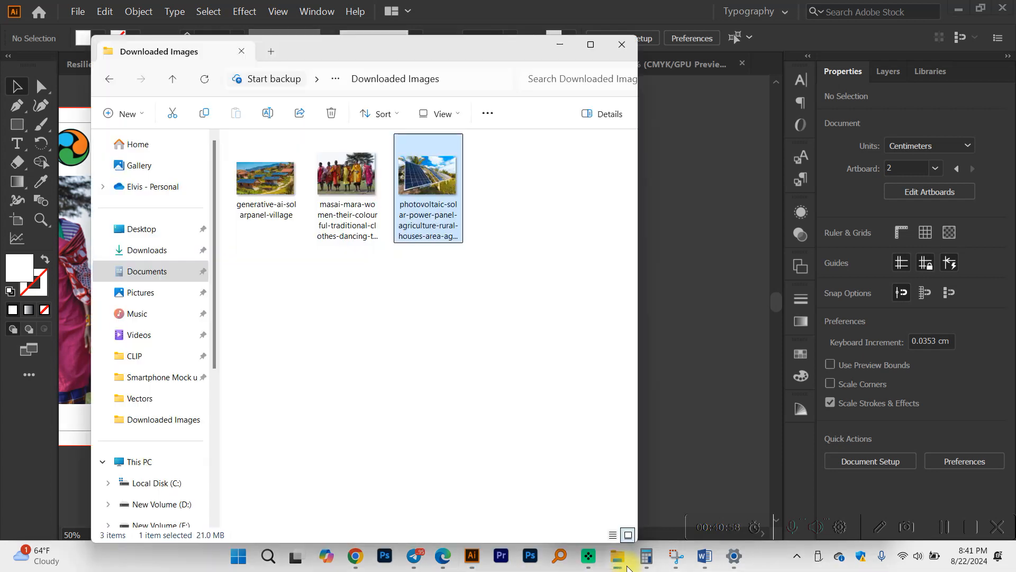
pyautogui.rightClick(379, 174)
pyautogui.click(316, 260)
pyautogui.rightClick(421, 199)
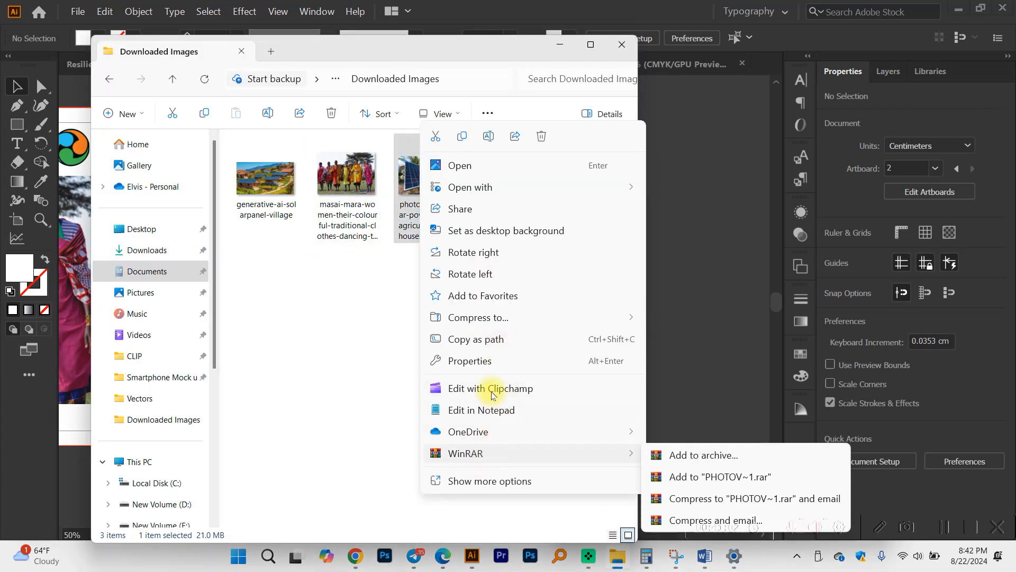
pyautogui.click(487, 141)
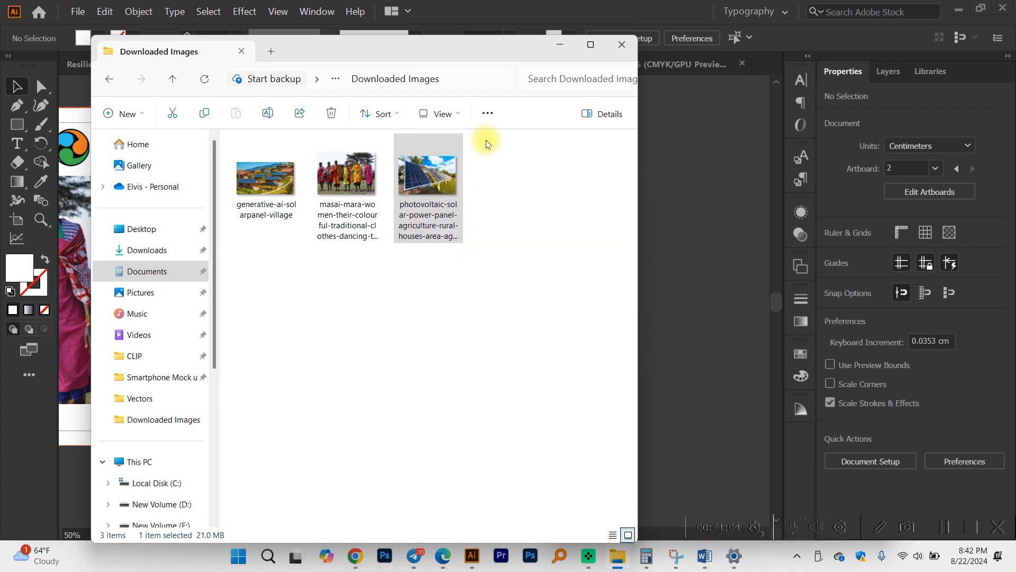
pyautogui.write('nE')
pyautogui.press('BackSpace')
pyautogui.press('BackSpace')
pyautogui.press('BackSpace')
pyautogui.press('capslock')
pyautogui.write('Renewabale Enery sola')
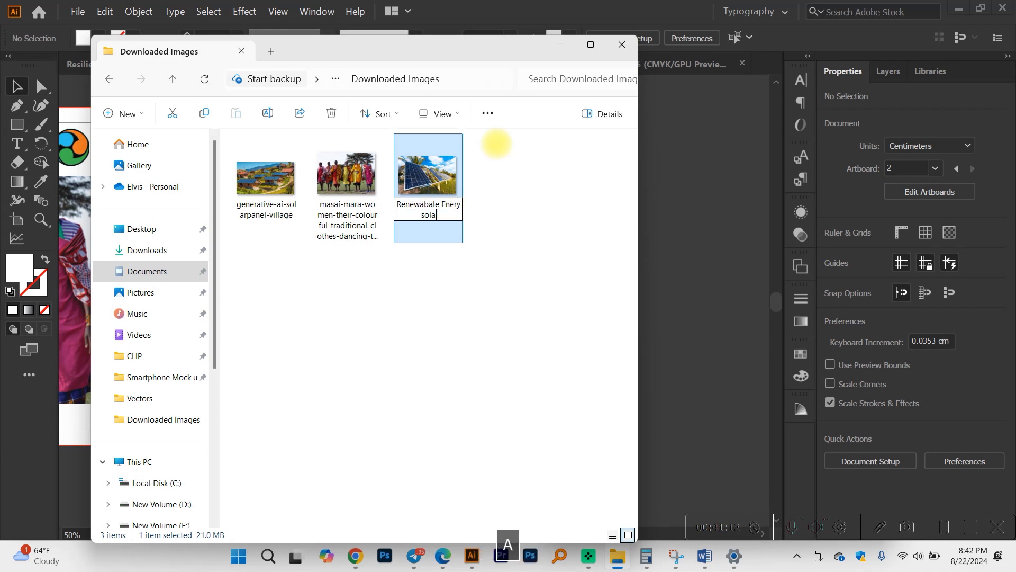
pyautogui.write('r')
pyautogui.press('Return')
# Place the renamed solar panel photo in the brochure, scale it to about 38.21 by 25.47 cm and position it below the green artboard.
pyautogui.moveTo(421, 164); pyautogui.dragTo(681, 155)
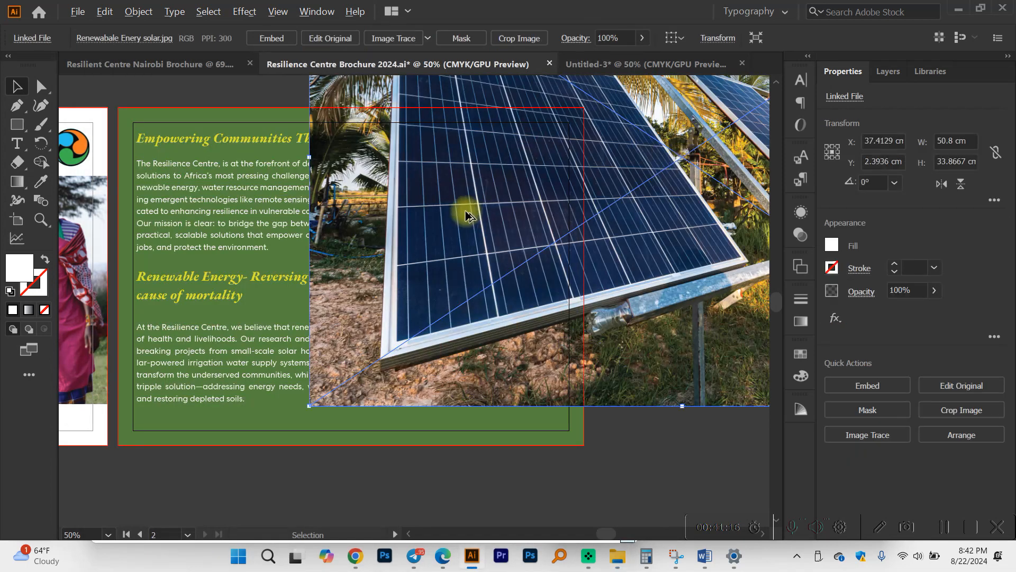
pyautogui.scroll(-1, 466, 211)
pyautogui.hscroll(2, 471, 228)
pyautogui.scroll(3, 476, 236)
pyautogui.moveTo(502, 260); pyautogui.dragTo(306, 266)
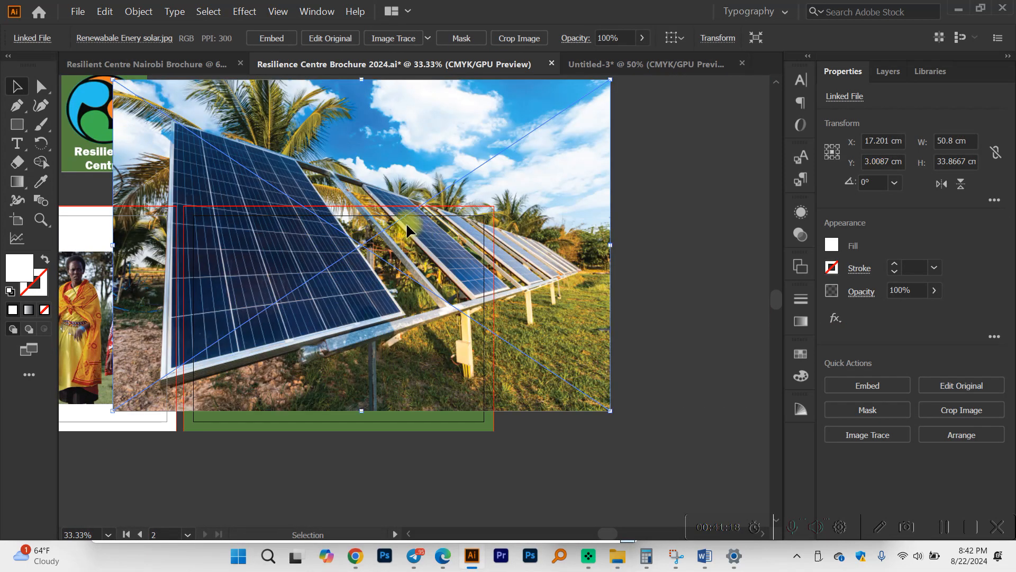
pyautogui.moveTo(407, 222); pyautogui.dragTo(443, 277)
pyautogui.scroll(-2, 443, 274)
pyautogui.moveTo(401, 321)
pyautogui.mouseDown()
pyautogui.moveTo(473, 325)
pyautogui.moveTo(405, 322)
pyautogui.mouseUp()
pyautogui.moveTo(664, 438); pyautogui.dragTo(603, 397)
pyautogui.moveTo(576, 341); pyautogui.dragTo(461, 242)
# Draw a white rectangle about 10.18 by 22.81 cm over the empty area beside the green artboard's text.
pyautogui.scroll(-3, 462, 224)
pyautogui.scroll(1, 423, 153)
pyautogui.scroll(2, 426, 163)
pyautogui.scroll(-1, 411, 129)
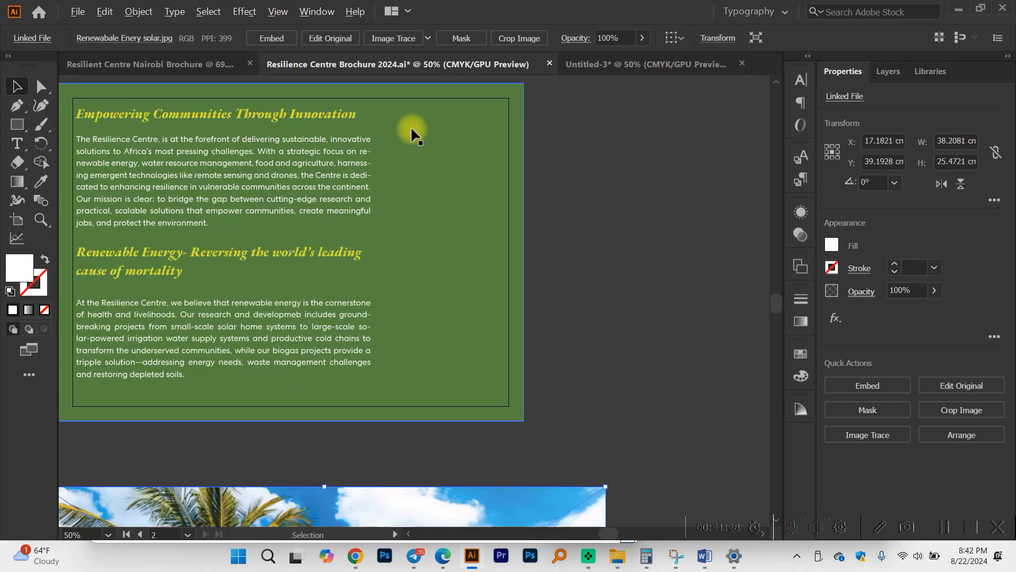
pyautogui.scroll(1, 423, 143)
pyautogui.click(17, 124)
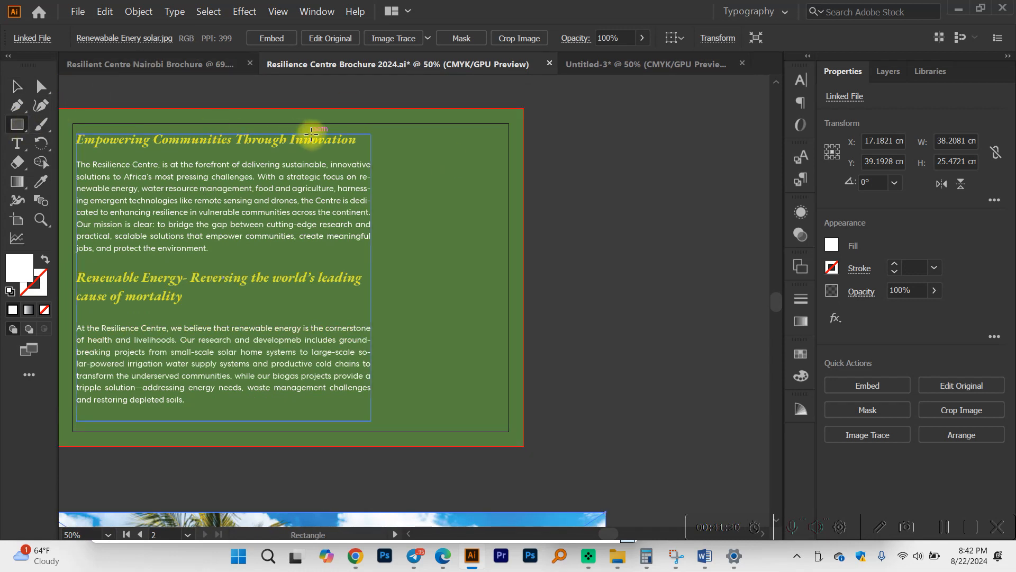
pyautogui.moveTo(374, 108); pyautogui.dragTo(523, 446)
pyautogui.press('v')
pyautogui.click(526, 210)
pyautogui.scroll(-2, 526, 210)
pyautogui.scroll(2, 524, 202)
pyautogui.click(507, 227)
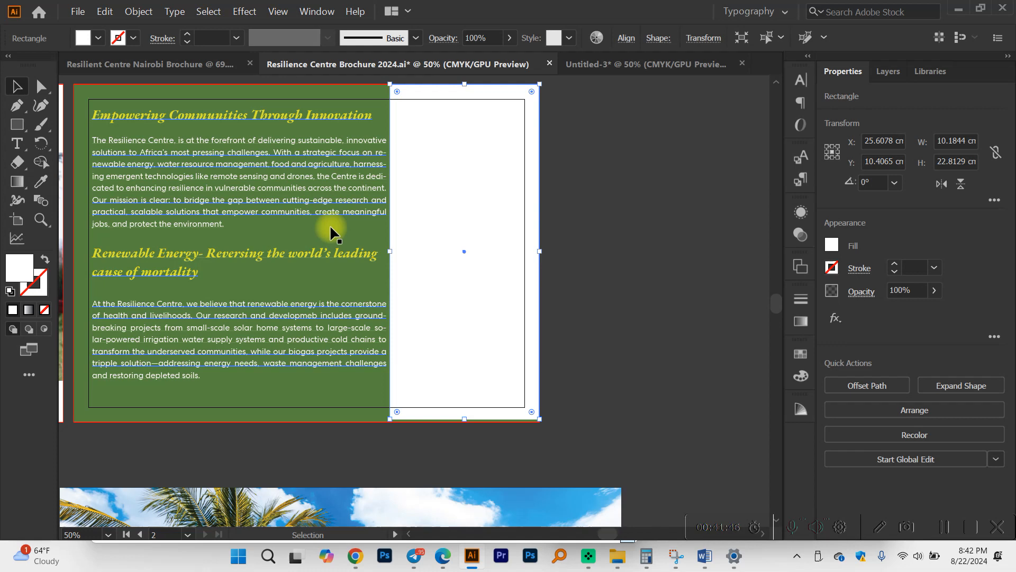
# Move the solar panel photo up onto the green artboard so that it lies behind the white rectangle.
pyautogui.scroll(-2, 339, 106)
pyautogui.click(369, 381)
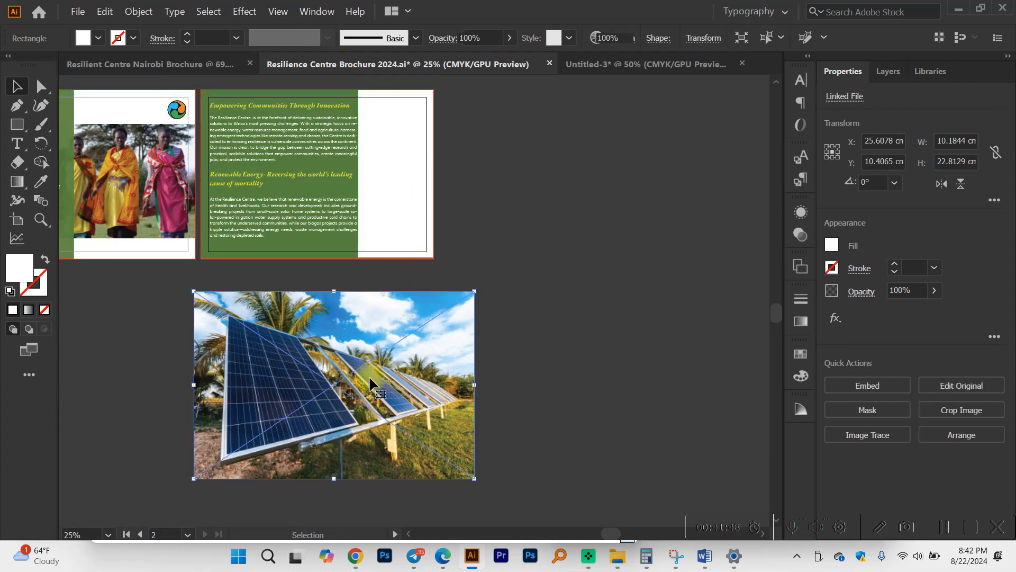
pyautogui.scroll(2, 360, 407)
pyautogui.moveTo(350, 431); pyautogui.dragTo(353, 233)
pyautogui.moveTo(281, 254); pyautogui.dragTo(285, 254)
pyautogui.scroll(1, 286, 256)
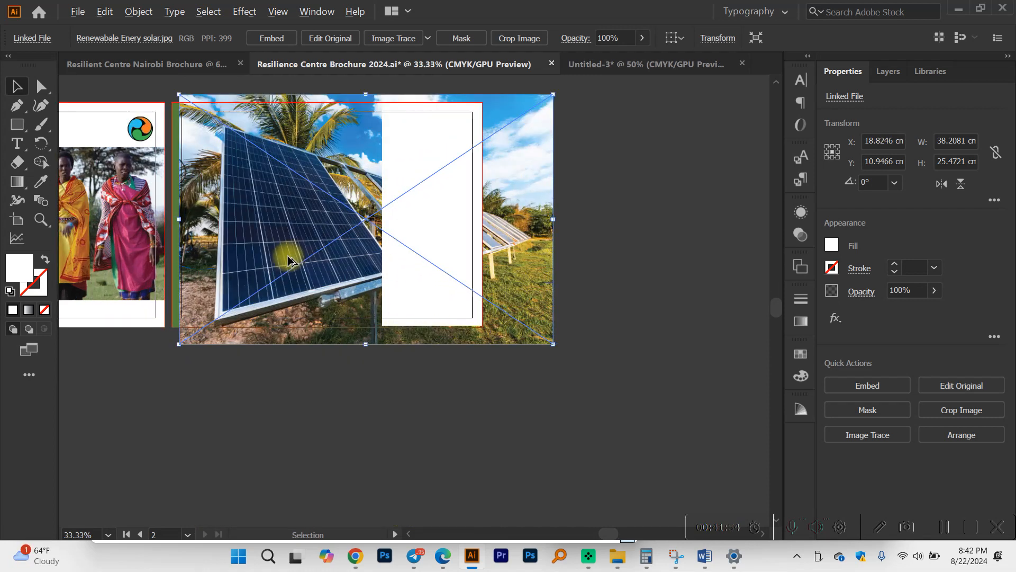
pyautogui.scroll(1, 287, 257)
# Stretch the white rectangle's lower edge to the bleed line, making the rectangle 23 cm high.
pyautogui.click(441, 437)
pyautogui.click(472, 358)
pyautogui.scroll(2, 566, 376)
pyautogui.moveTo(442, 349); pyautogui.dragTo(445, 353)
pyautogui.scroll(-1, 446, 353)
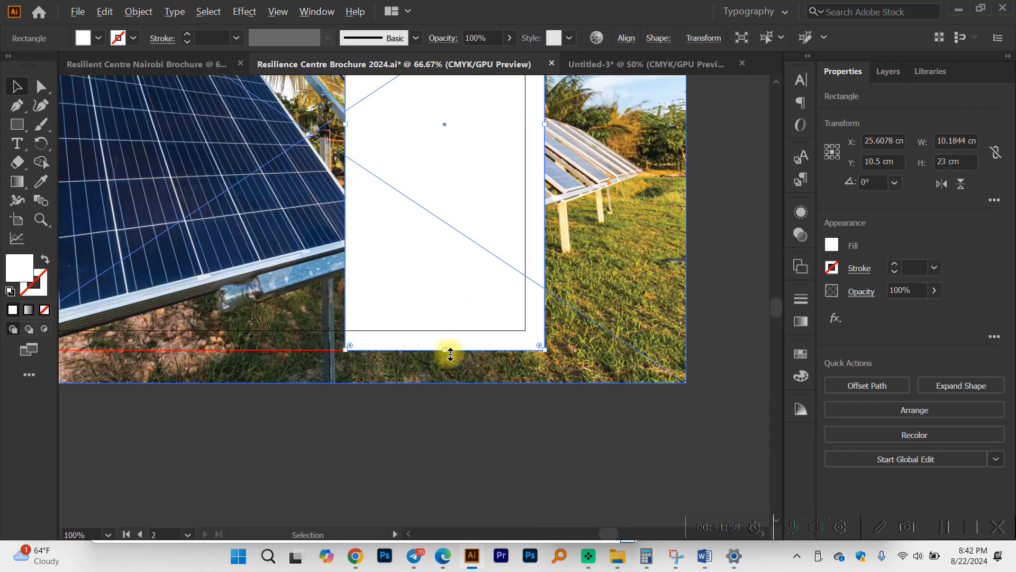
pyautogui.scroll(-2, 447, 355)
pyautogui.click(505, 452)
# Make a clipping mask from the white rectangle and the solar panel photo.
pyautogui.click(464, 187)
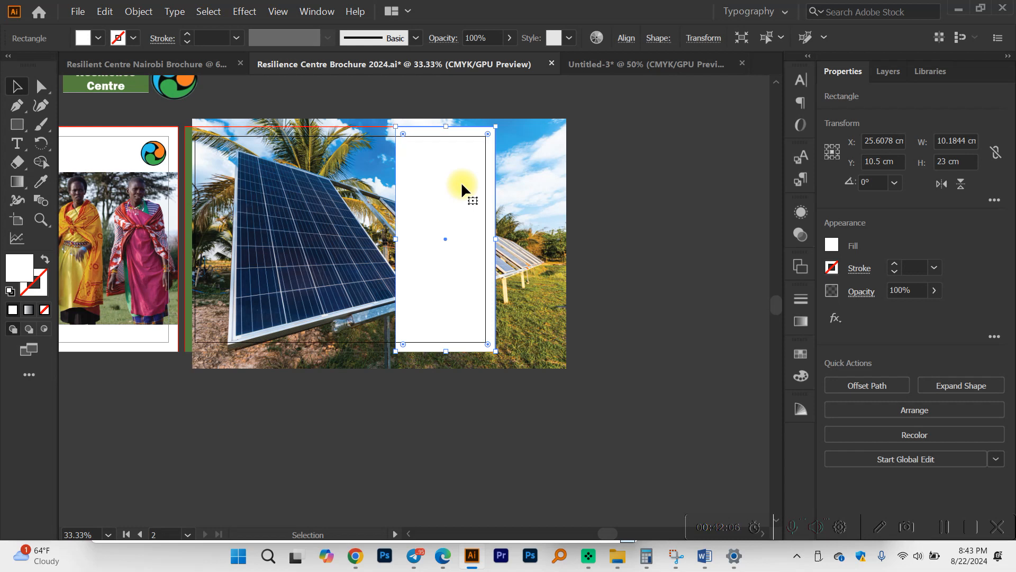
pyautogui.click(662, 142)
pyautogui.scroll(1, 612, 160)
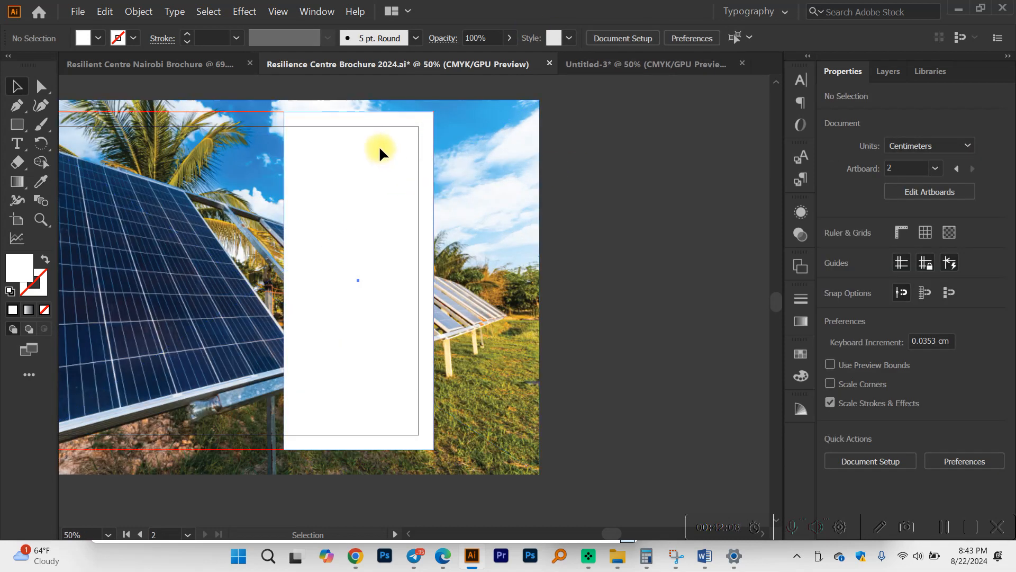
pyautogui.click(380, 150)
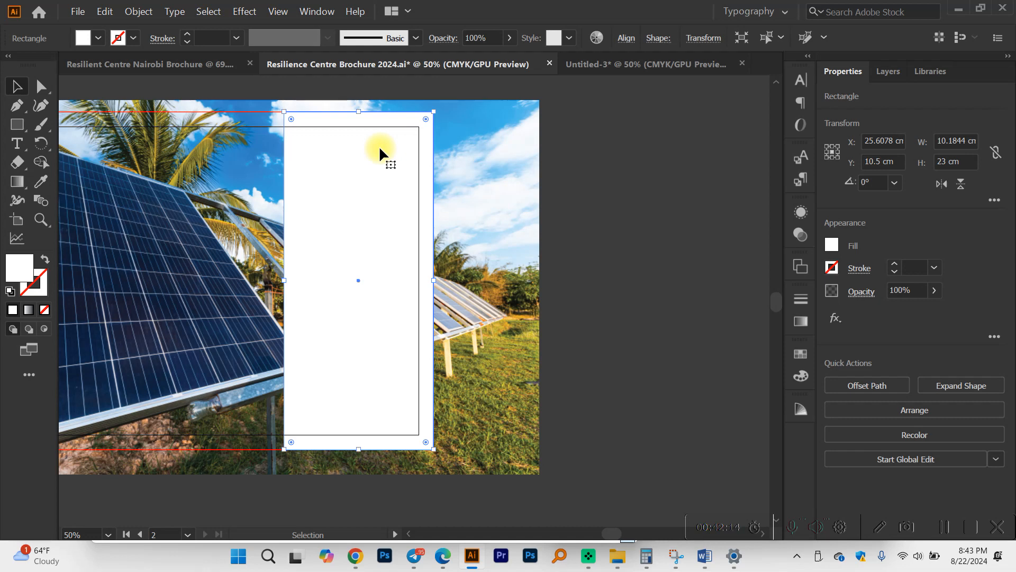
pyautogui.click(739, 205)
pyautogui.click(418, 190)
pyautogui.keyDown('shift'); pyautogui.click(483, 212); pyautogui.keyUp('shift')
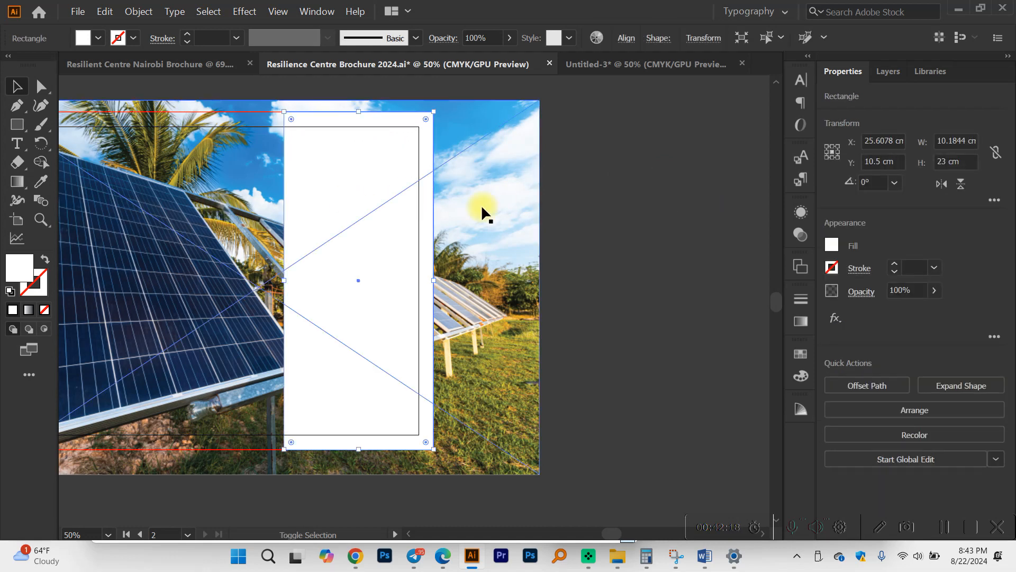
pyautogui.rightClick(483, 208)
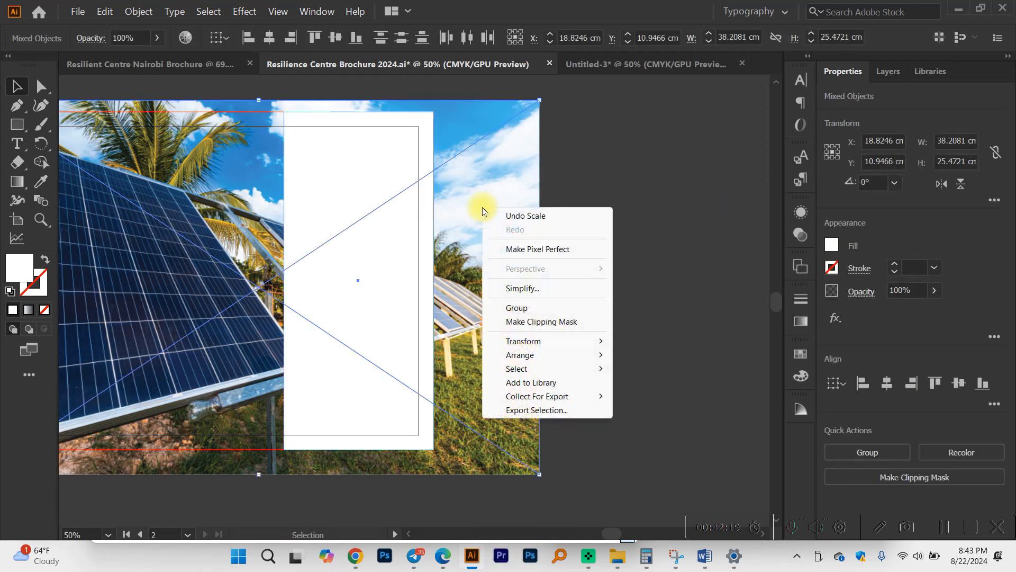
pyautogui.click(569, 322)
pyautogui.click(613, 300)
# Resize the green artboard's text frame to about 19.13 by 18.98 cm, leaving a gap before the photo, and save the brochure.
pyautogui.hscroll(-7, 606, 305)
pyautogui.scroll(-2, 577, 290)
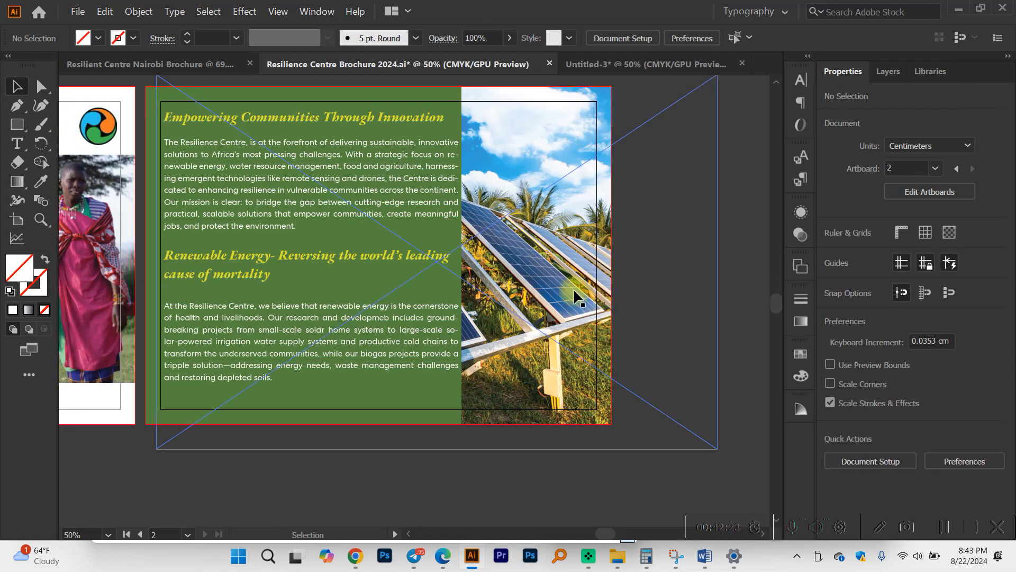
pyautogui.click(469, 289)
pyautogui.click(426, 263)
pyautogui.moveTo(458, 254); pyautogui.dragTo(449, 255)
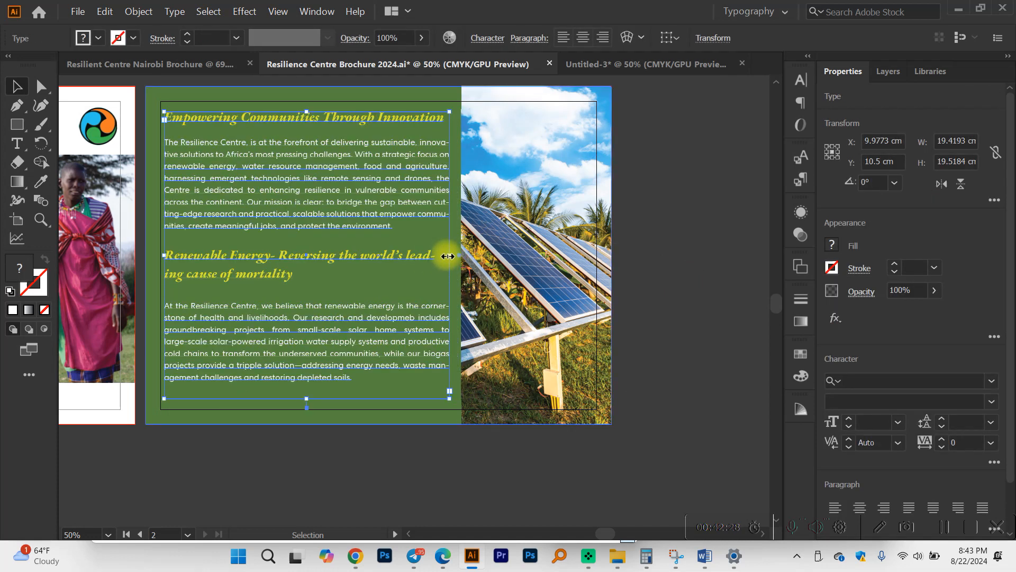
pyautogui.moveTo(449, 255); pyautogui.dragTo(439, 257)
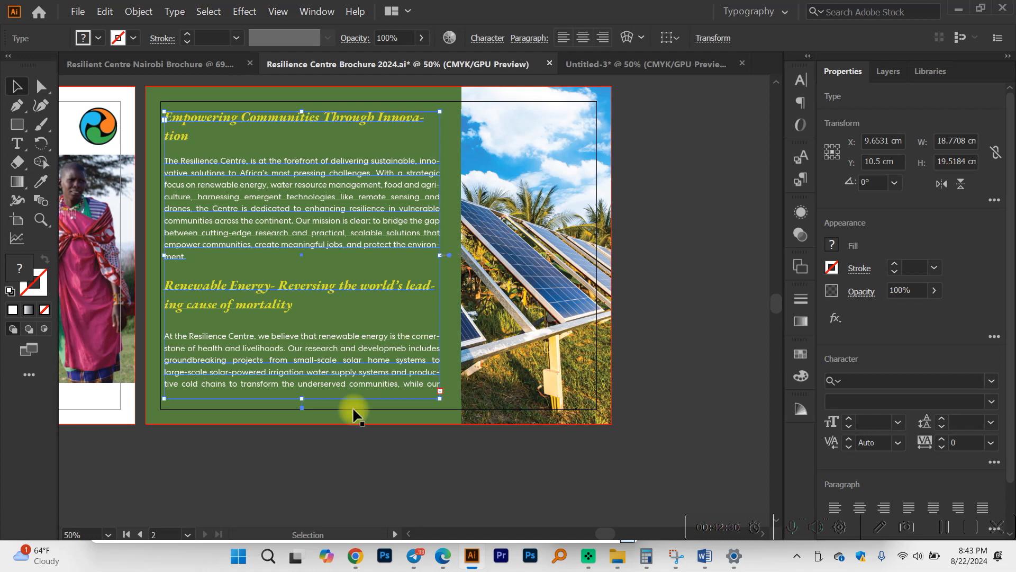
pyautogui.moveTo(305, 406); pyautogui.dragTo(304, 408)
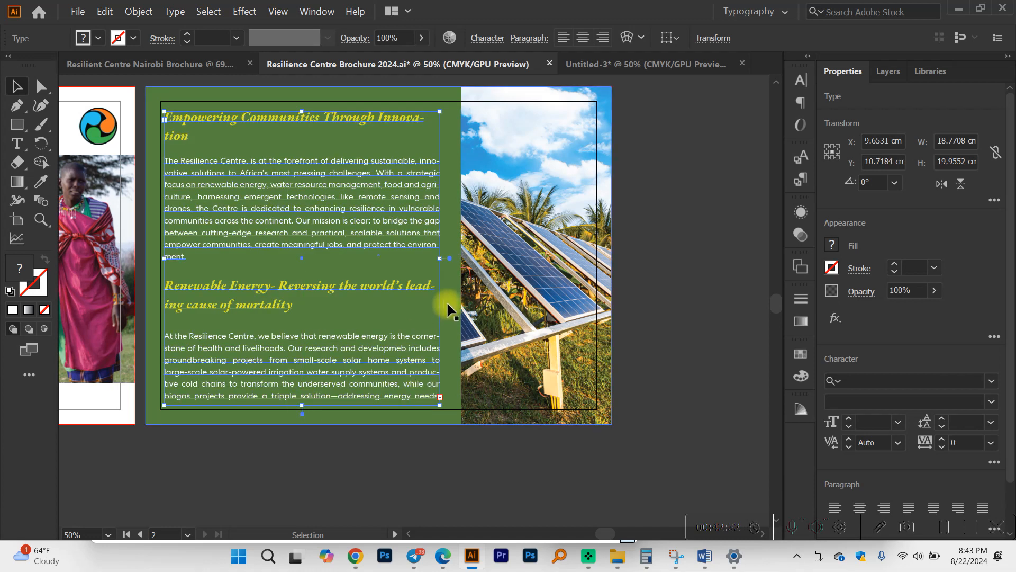
pyautogui.moveTo(442, 256); pyautogui.dragTo(447, 259)
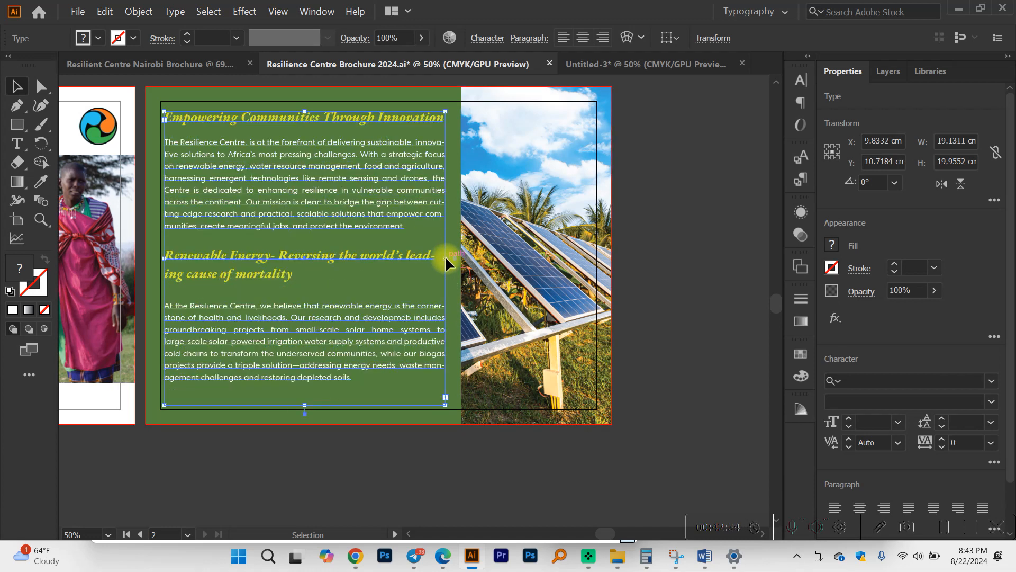
pyautogui.moveTo(305, 397); pyautogui.dragTo(305, 393)
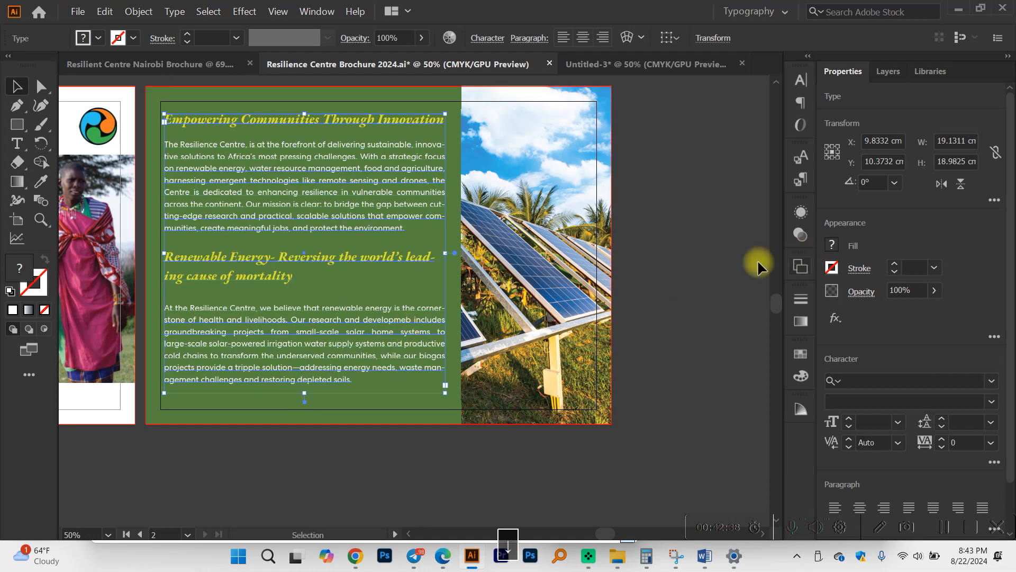
pyautogui.click(722, 252)
pyautogui.hotkey('ctrl', 's')
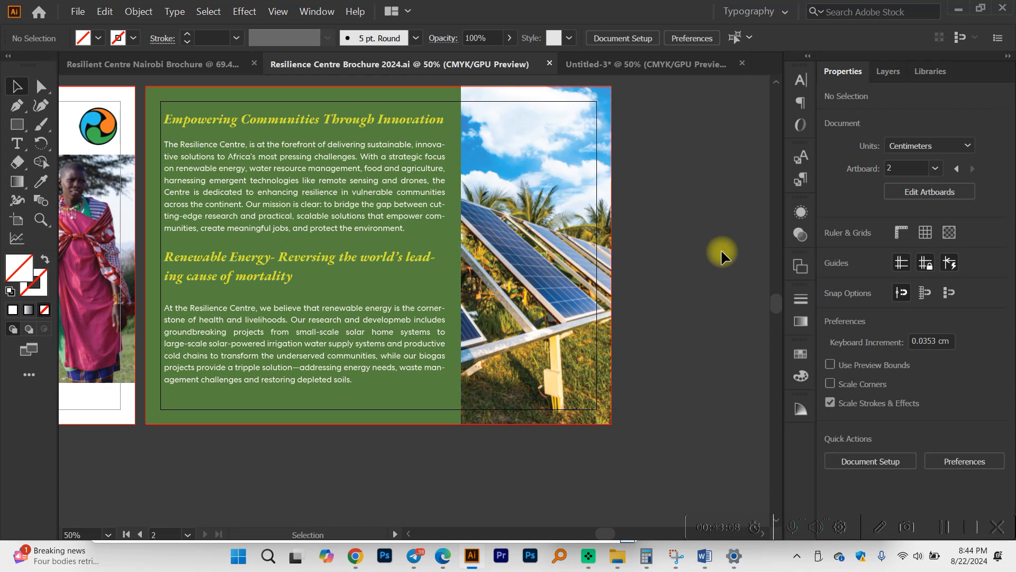
# Duplicate Artboard 2 with its artwork and place the copy directly beside the original as the third artboard.
pyautogui.hotkey('ctrl', '-')
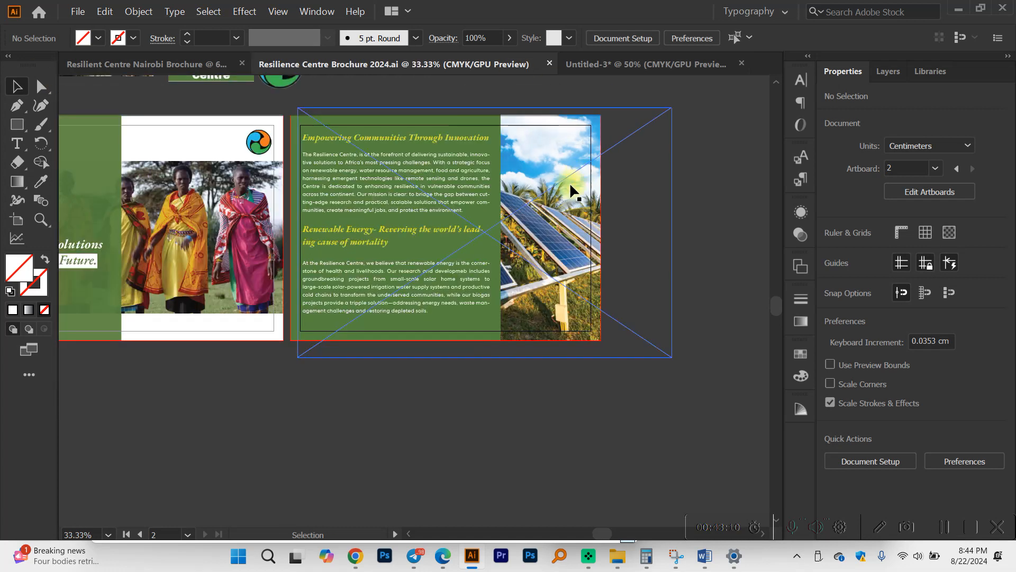
pyautogui.hscroll(-8, 516, 210)
pyautogui.hscroll(14, 516, 212)
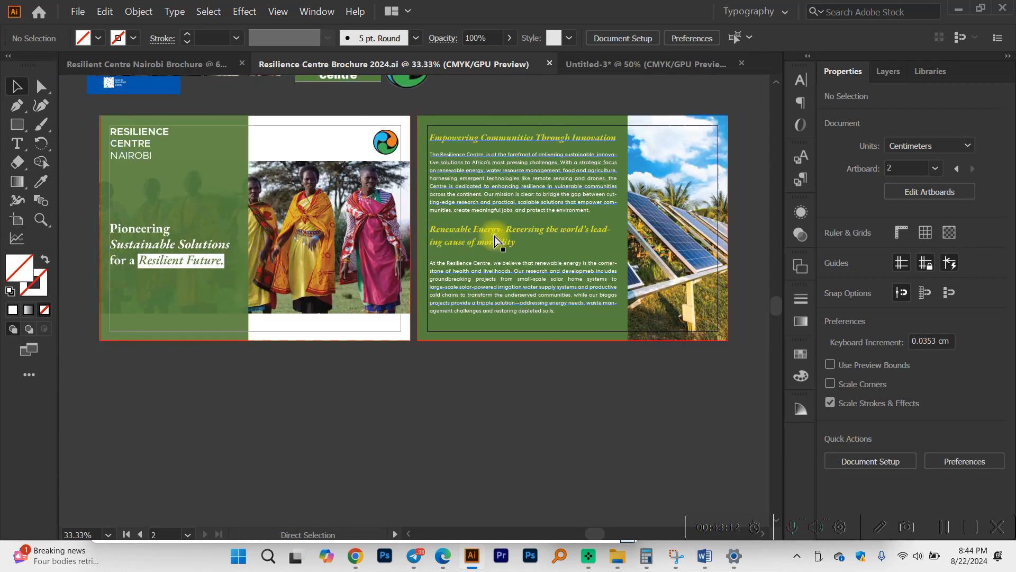
pyautogui.hscroll(6, 614, 273)
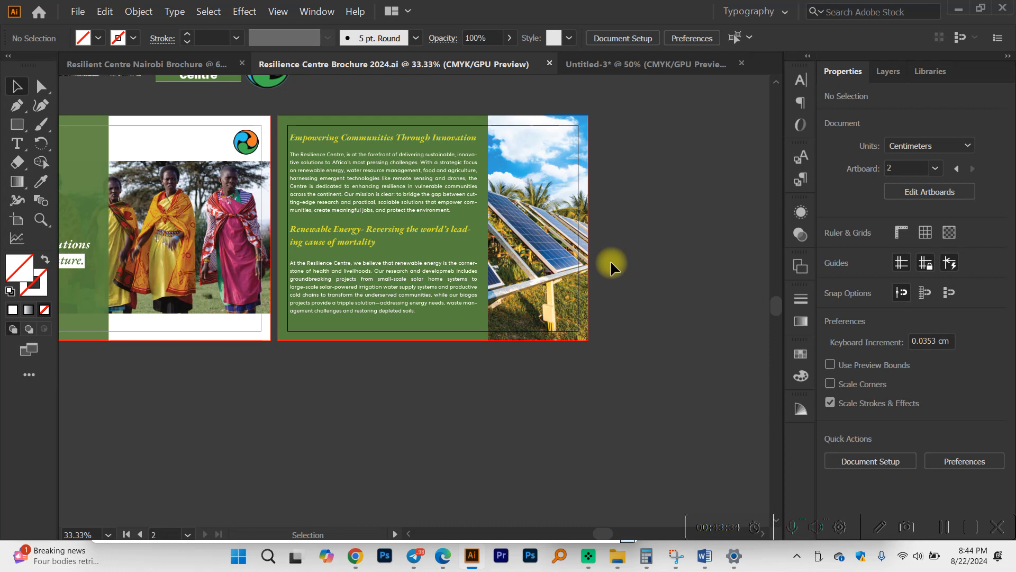
pyautogui.click(17, 220)
pyautogui.scroll(-1, 167, 235)
pyautogui.hscroll(1, 167, 235)
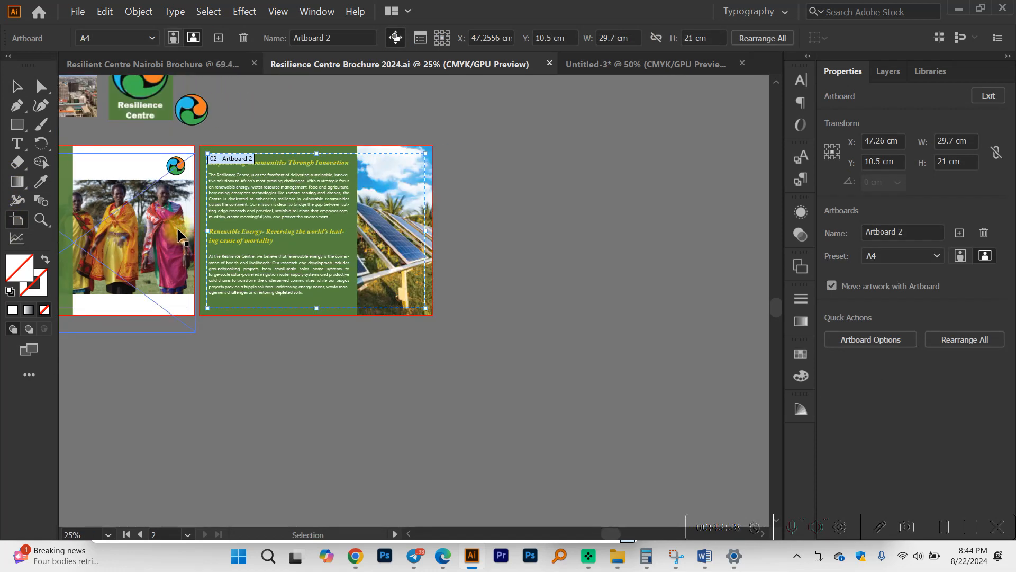
pyautogui.hscroll(2, 174, 233)
pyautogui.moveTo(229, 230); pyautogui.dragTo(396, 344)
pyautogui.click(285, 227)
pyautogui.moveTo(285, 228); pyautogui.dragTo(513, 235)
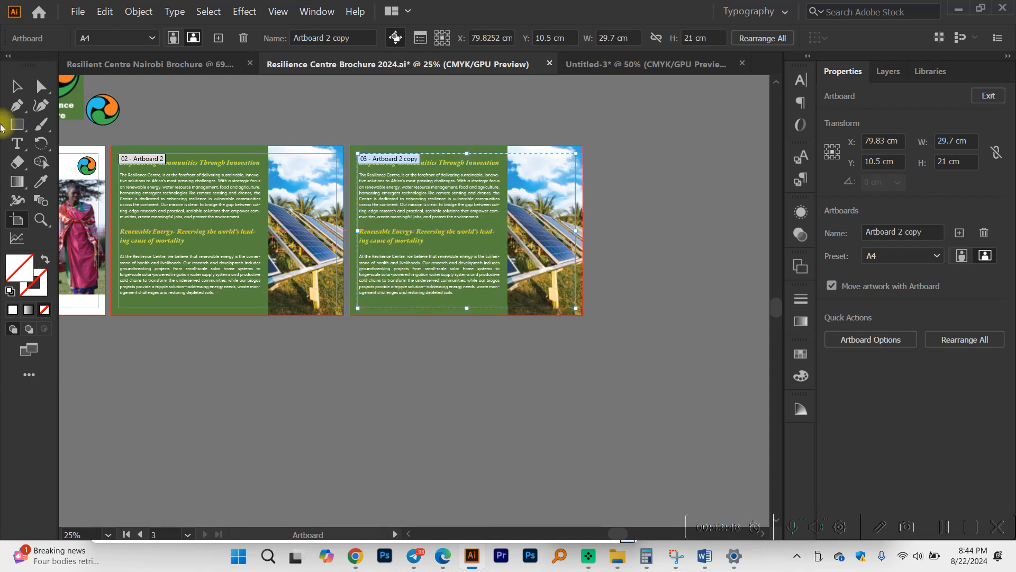
pyautogui.click(16, 86)
pyautogui.scroll(2, 398, 227)
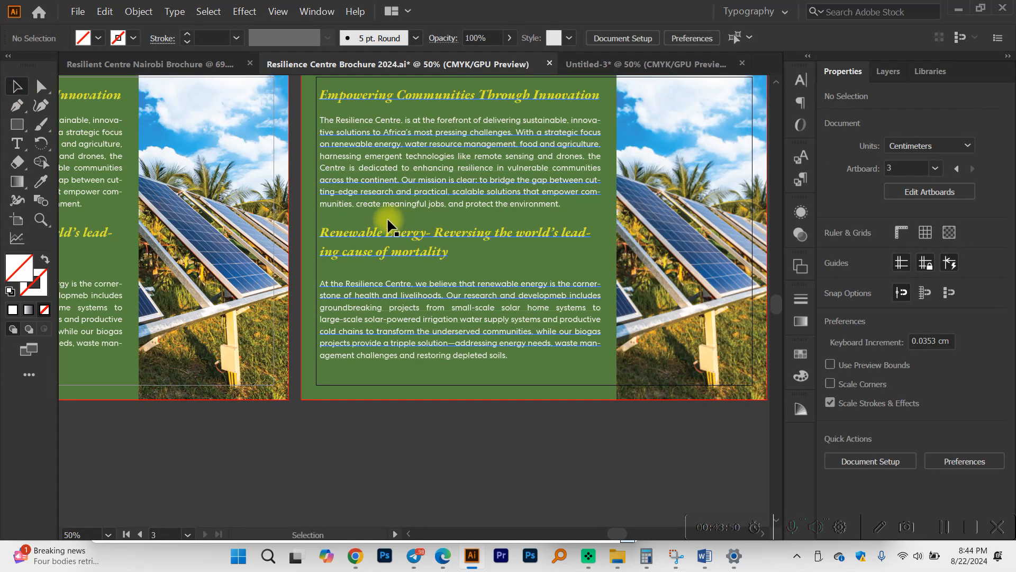
# Select the third artboard's background rectangle and try the round logo's blue, orange and green as its fill.
pyautogui.scroll(1, 387, 217)
pyautogui.click(366, 123)
pyautogui.scroll(-1, 380, 144)
pyautogui.hscroll(-5, 130, 260)
pyautogui.scroll(4, 126, 255)
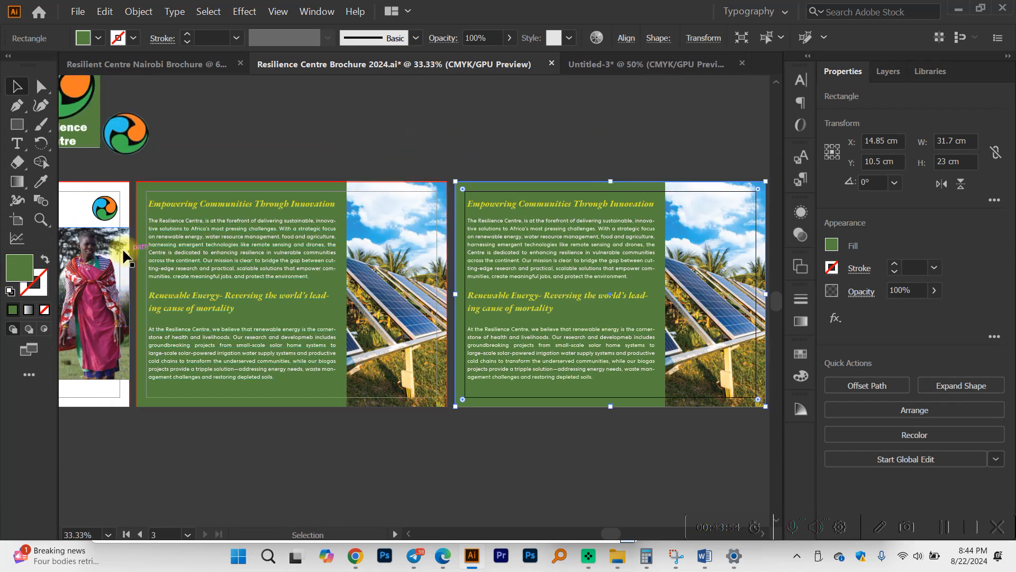
pyautogui.click(40, 181)
pyautogui.scroll(1, 97, 177)
pyautogui.scroll(1, 98, 177)
pyautogui.click(115, 150)
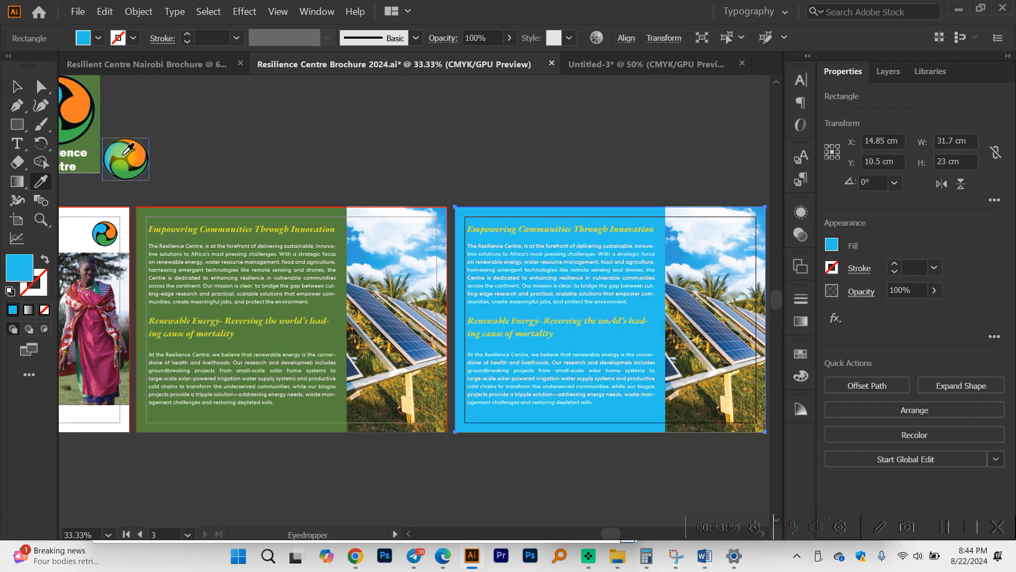
pyautogui.click(134, 157)
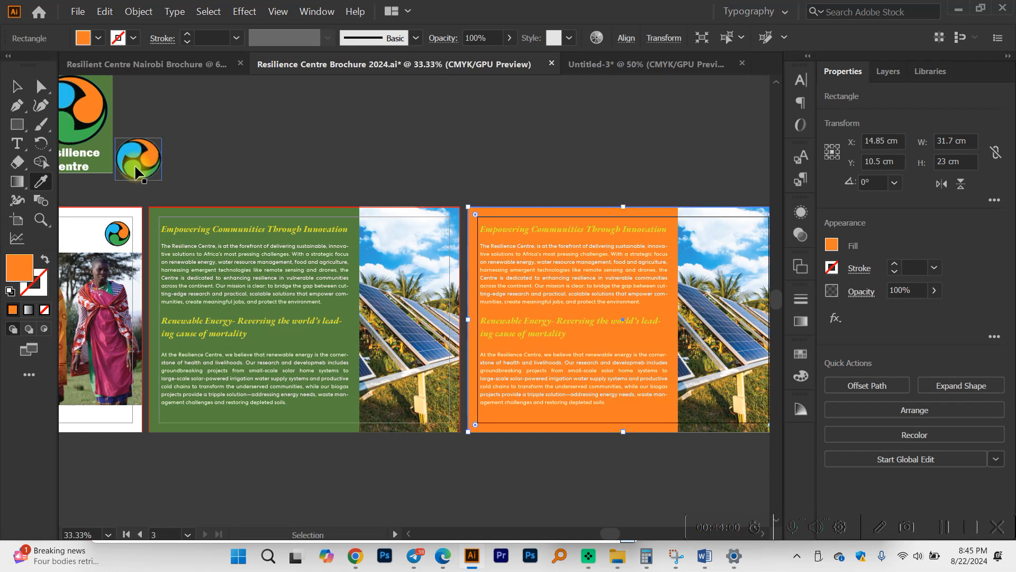
pyautogui.hscroll(-3, 138, 154)
pyautogui.click(109, 104)
pyautogui.click(122, 130)
pyautogui.hscroll(4, 122, 130)
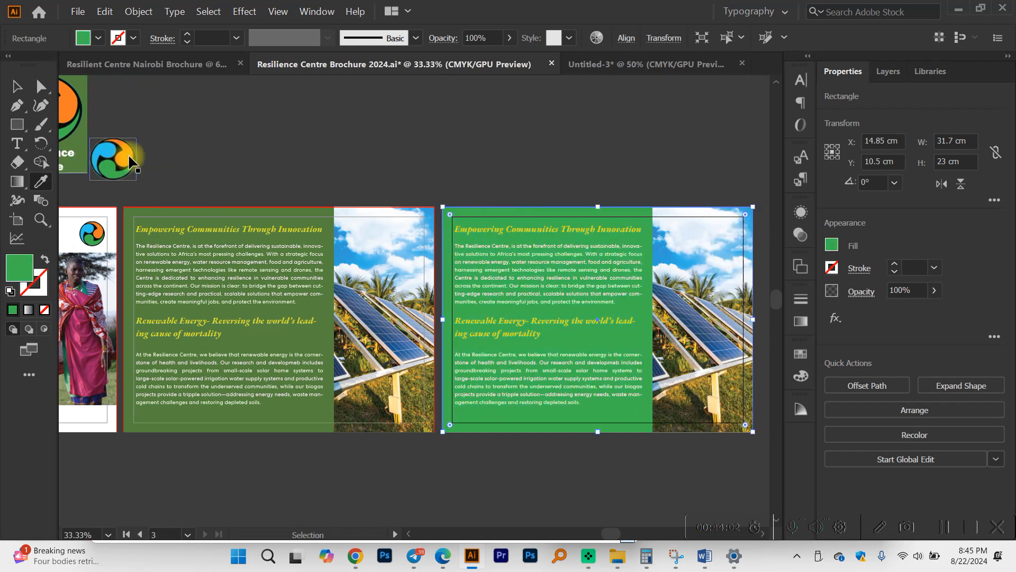
pyautogui.scroll(1, 492, 206)
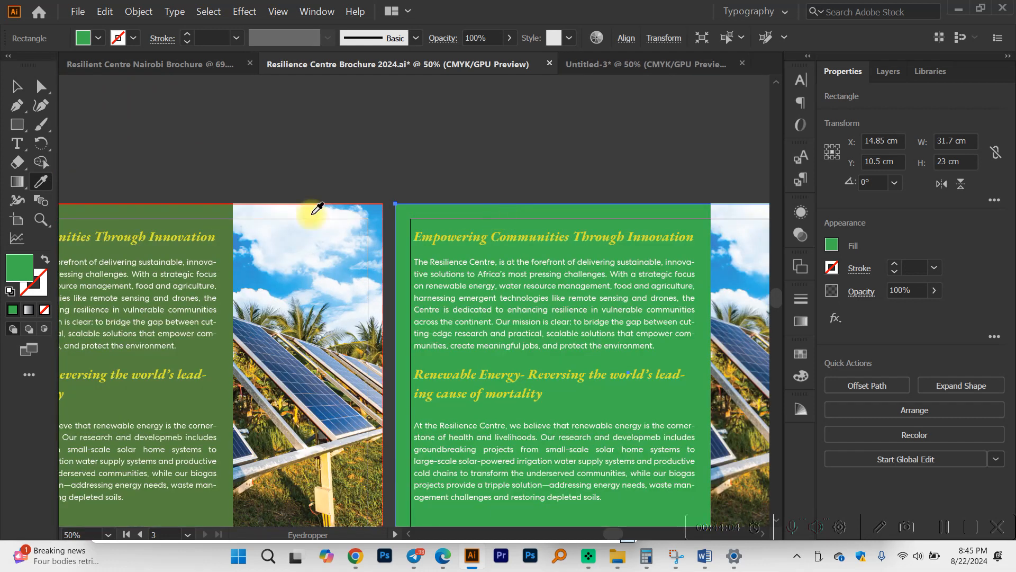
# Resample the neighbouring page's green for the background rectangle, and darken the fill to #324C22.
pyautogui.click(220, 210)
pyautogui.hscroll(2, 551, 264)
pyautogui.scroll(-2, 552, 250)
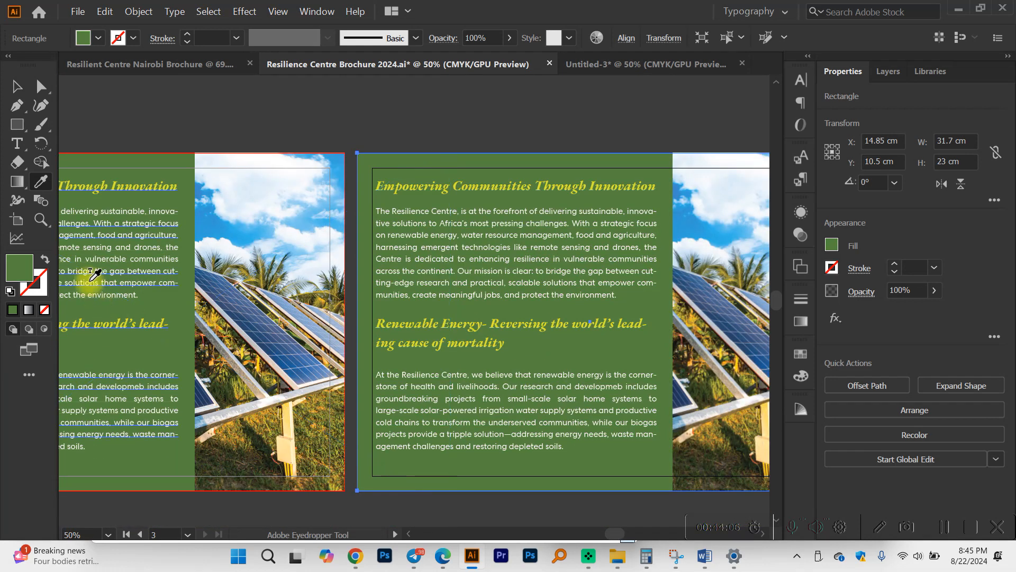
pyautogui.doubleClick(19, 269)
pyautogui.moveTo(123, 175); pyautogui.dragTo(129, 197)
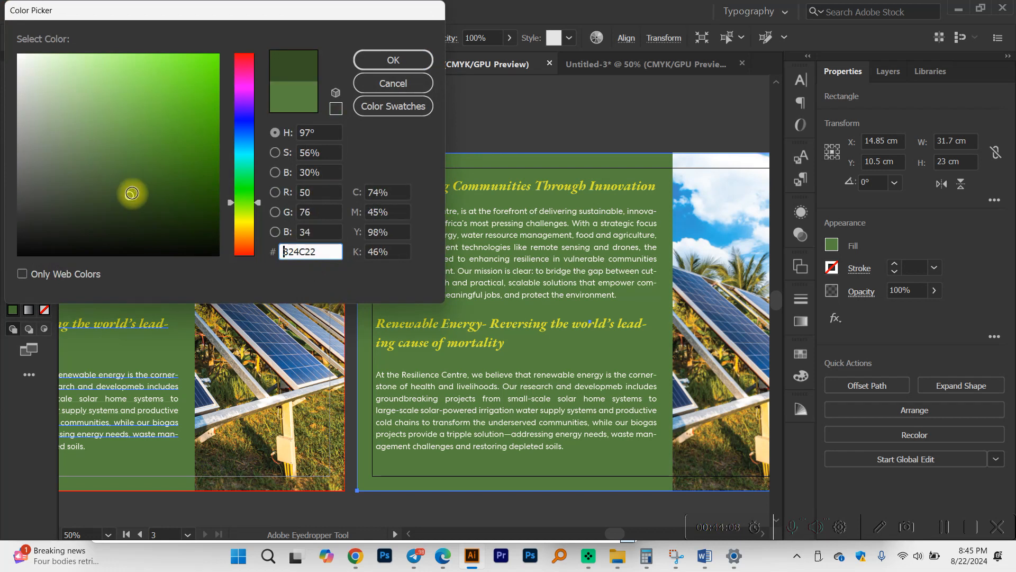
pyautogui.click(389, 61)
pyautogui.click(414, 95)
pyautogui.hscroll(2, 421, 130)
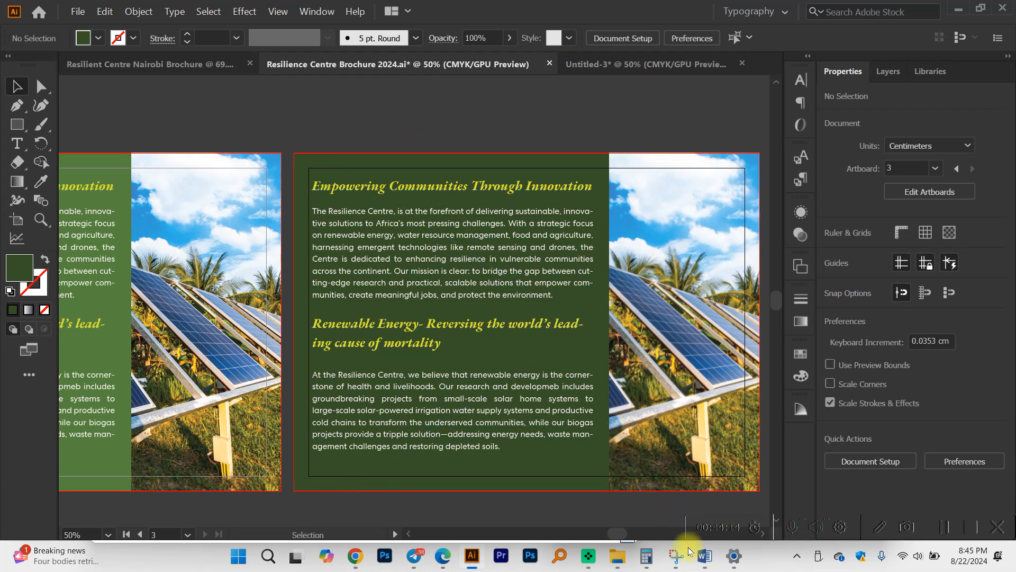
# Switch to the Brochure document in Word and copy the heading "Water Resource Management- with a Difference".
pyautogui.moveTo(703, 564)
pyautogui.click(776, 465)
pyautogui.tripleClick(558, 341)
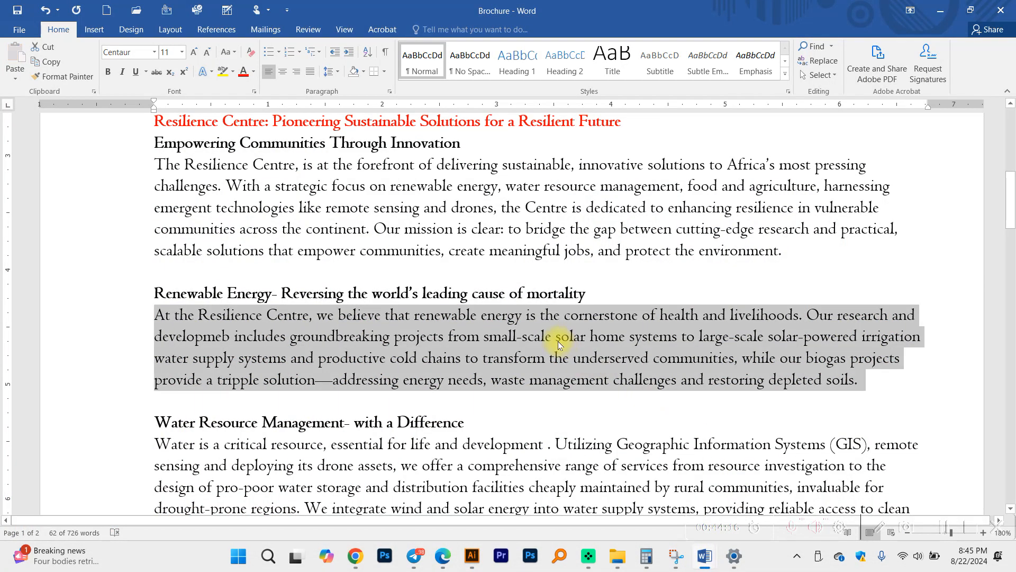
pyautogui.scroll(8, 556, 340)
pyautogui.scroll(-2, 556, 340)
pyautogui.moveTo(474, 251); pyautogui.dragTo(141, 254)
pyautogui.hotkey('ctrl', 'c')
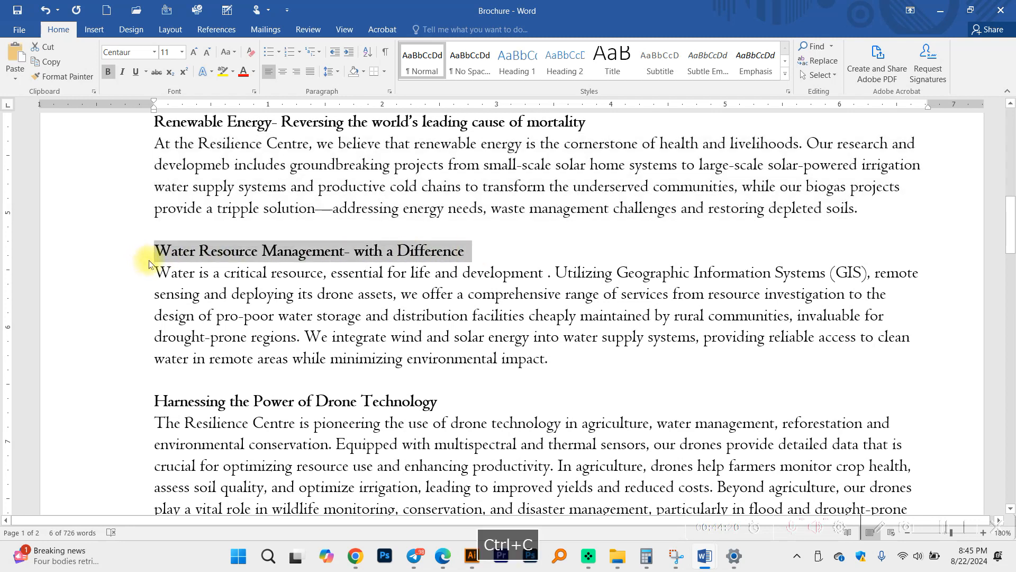
# Switch back to Illustrator and replace the heading "Empowering Communities Through Innovation" on the dark green page with the copied heading.
pyautogui.click(472, 555)
pyautogui.scroll(3, 416, 318)
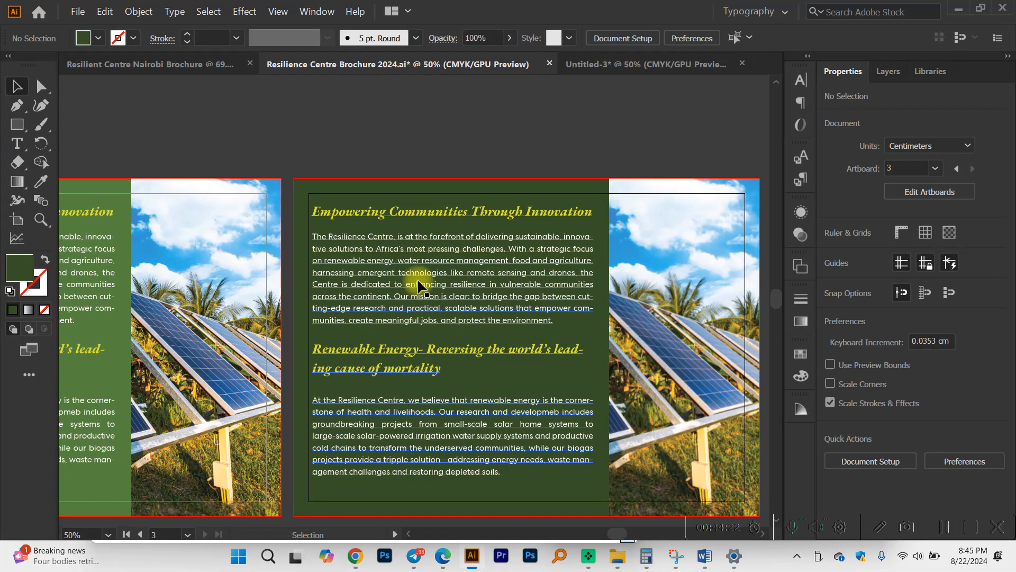
pyautogui.press('t')
pyautogui.moveTo(587, 249); pyautogui.dragTo(264, 238)
pyautogui.hotkey('ctrl', 'v')
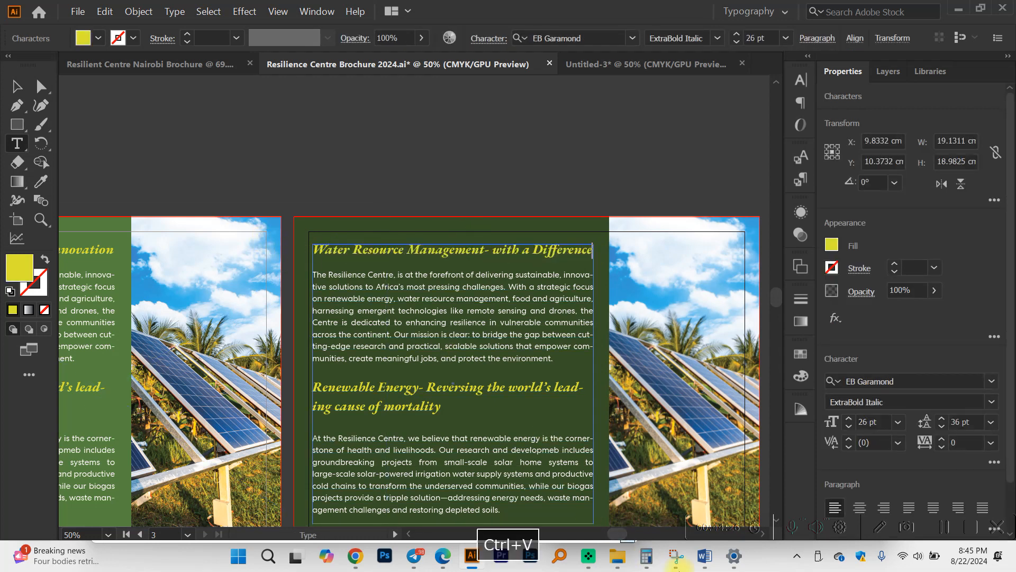
# Copy the Water Resource Management paragraph from the Brochure Word document and paste it over the first body paragraph in Illustrator.
pyautogui.moveTo(705, 556)
pyautogui.click(776, 492)
pyautogui.moveTo(574, 351); pyautogui.dragTo(152, 268)
pyautogui.hotkey('ctrl', 'c')
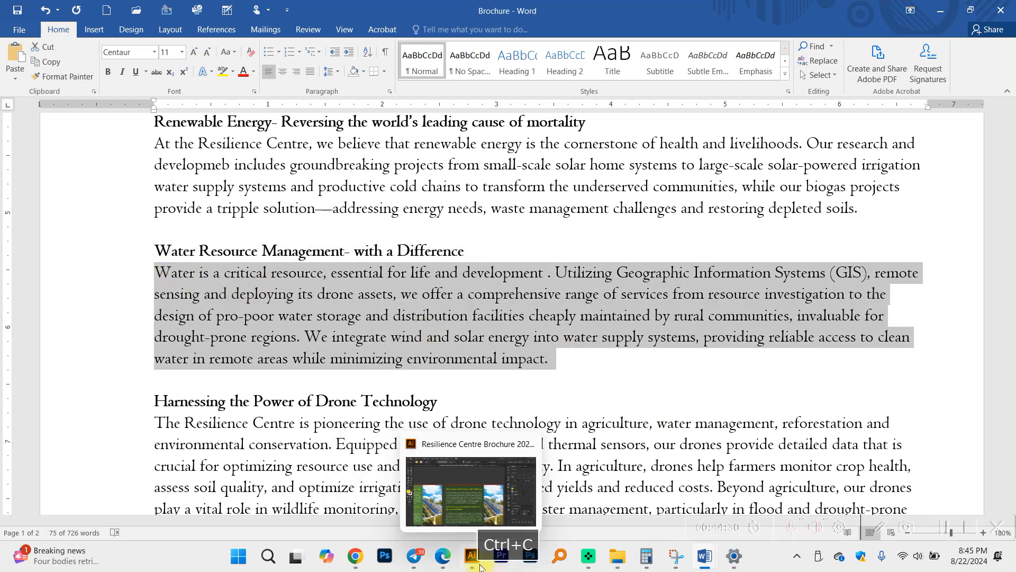
pyautogui.click(480, 565)
pyautogui.moveTo(553, 359); pyautogui.dragTo(278, 274)
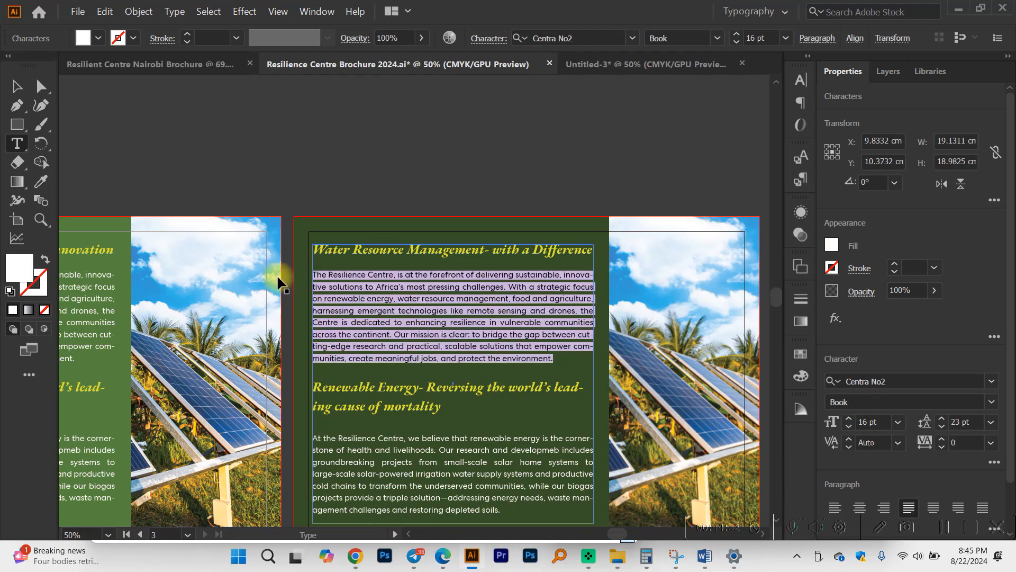
pyautogui.hotkey('ctrl', 'v')
# Replace the Renewable Energy heading in Illustrator with "Harnessing the Power of Drone Technology" copied from the Brochure Word document.
pyautogui.moveTo(704, 565)
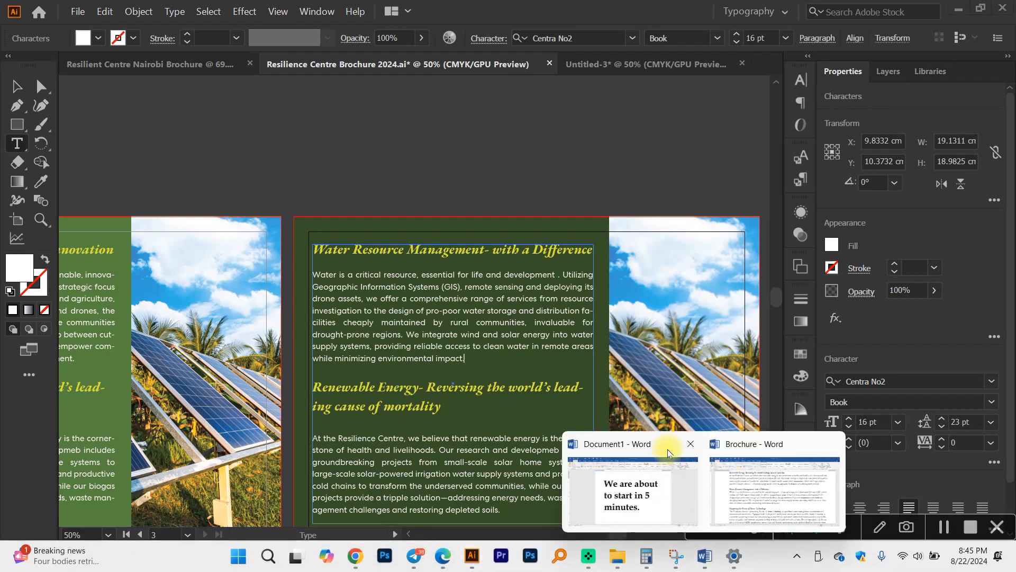
pyautogui.click(778, 495)
pyautogui.scroll(-2, 529, 424)
pyautogui.moveTo(454, 285); pyautogui.dragTo(100, 276)
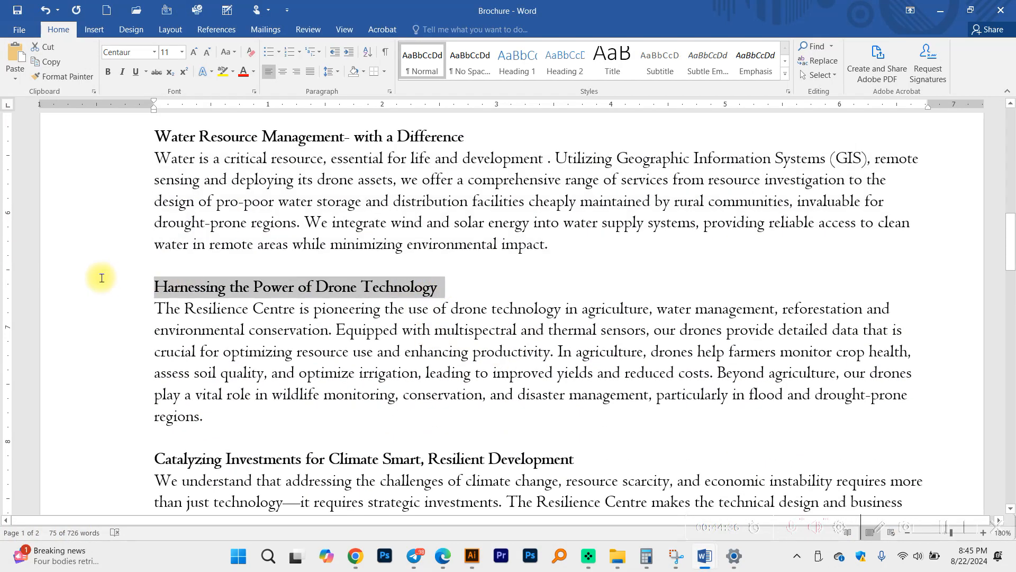
pyautogui.hotkey('ctrl', 'c')
pyautogui.moveTo(413, 563)
pyautogui.click(472, 556)
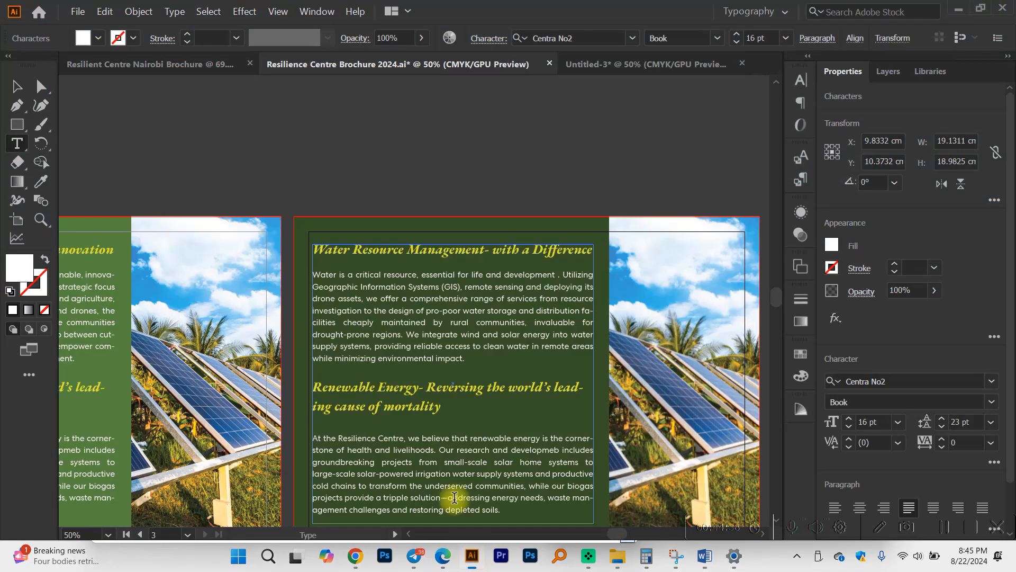
pyautogui.moveTo(444, 409); pyautogui.dragTo(297, 383)
pyautogui.hotkey('ctrl', 'v')
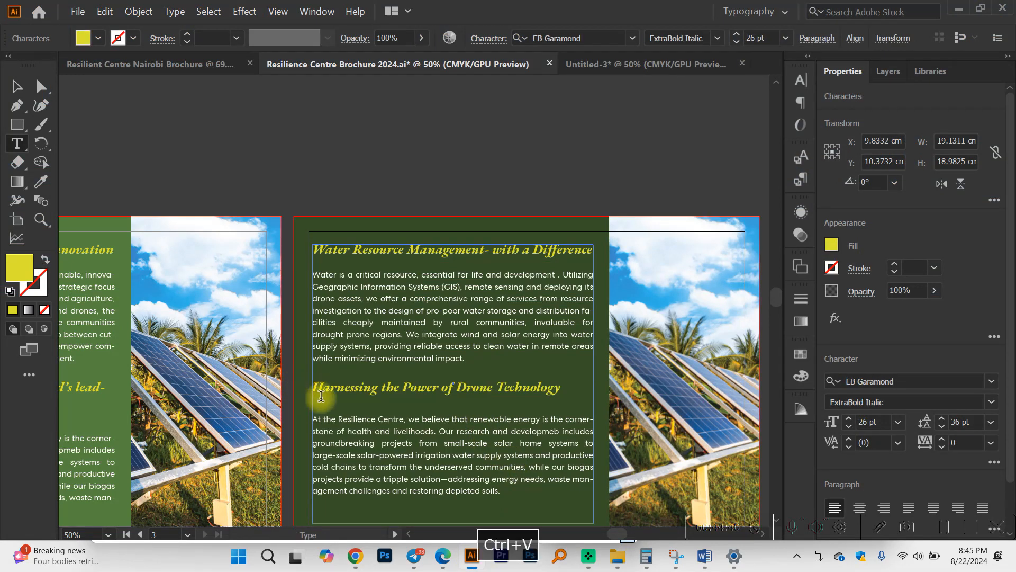
# Copy the drone technology paragraph from the Brochure Word document and paste it over the second body paragraph in Illustrator.
pyautogui.moveTo(704, 566)
pyautogui.click(774, 494)
pyautogui.scroll(-1, 408, 365)
pyautogui.moveTo(207, 360); pyautogui.dragTo(155, 253)
pyautogui.hotkey('ctrl', 'c')
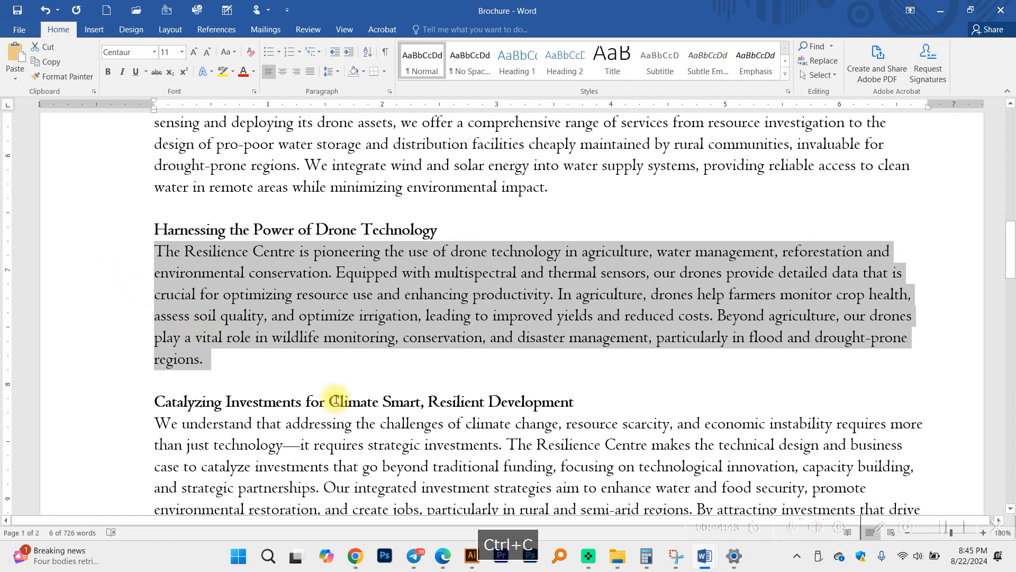
pyautogui.click(472, 556)
pyautogui.moveTo(506, 491); pyautogui.dragTo(295, 422)
pyautogui.hotkey('ctrl', 'v')
# Justify the dark green page's whole text block with the last lines aligned left.
pyautogui.click(17, 86)
pyautogui.scroll(-2, 224, 247)
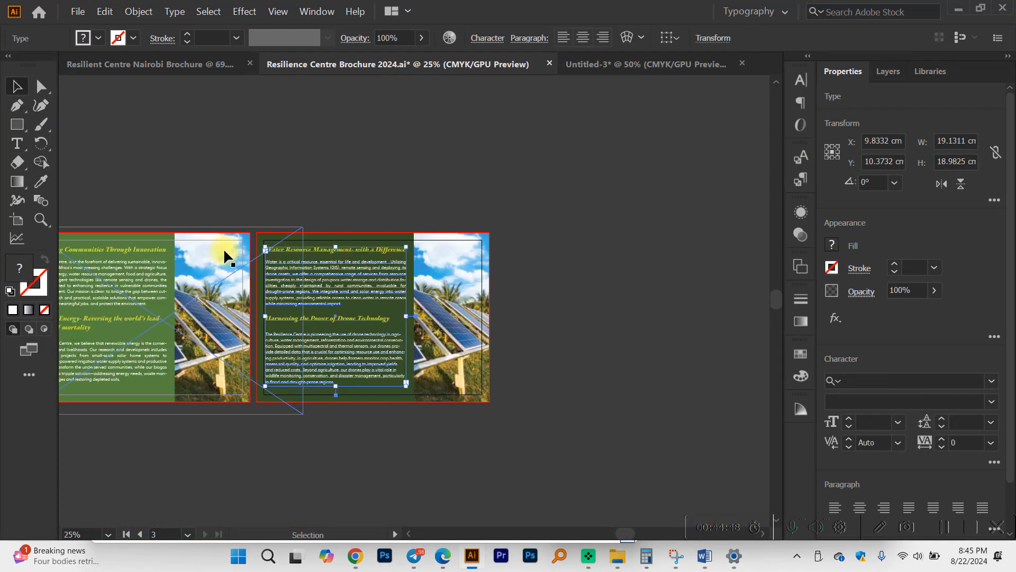
pyautogui.click(908, 507)
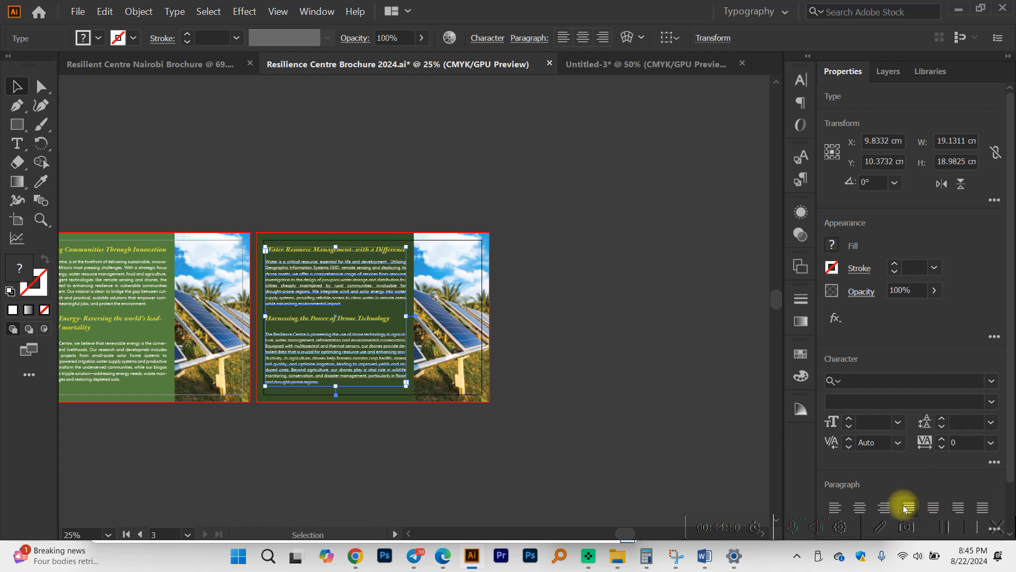
pyautogui.scroll(2, 362, 269)
# Select the solar panel photo on the dark green page, and switch to Freepik in Chrome to search for "drone technology".
pyautogui.click(583, 298)
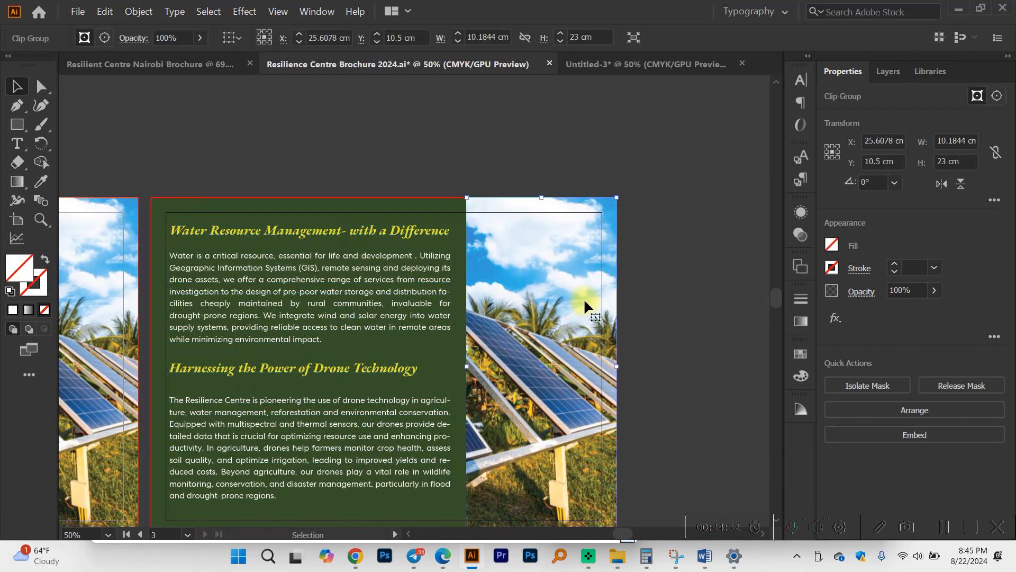
pyautogui.scroll(-2, 583, 307)
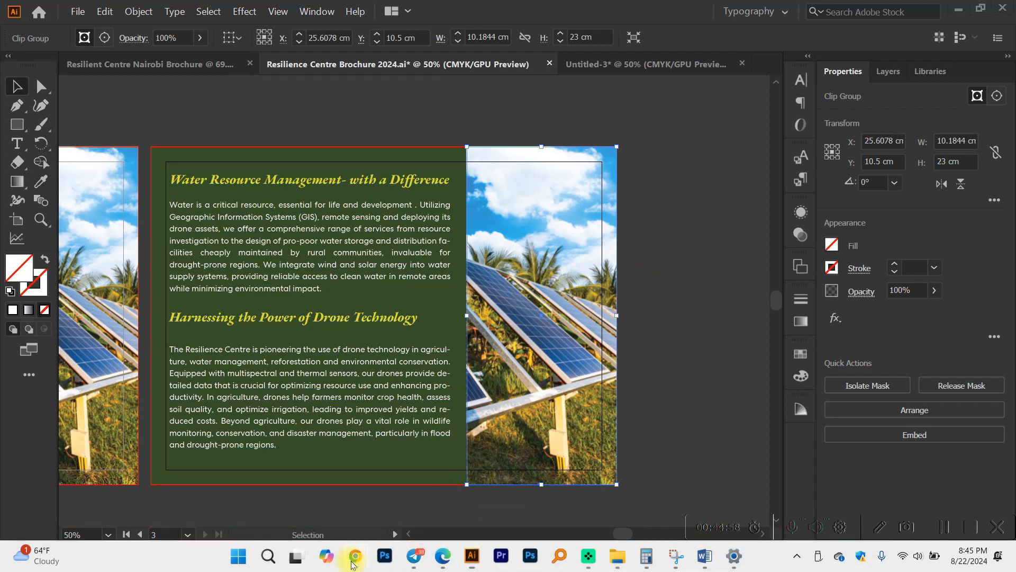
pyautogui.moveTo(353, 564)
pyautogui.click(185, 481)
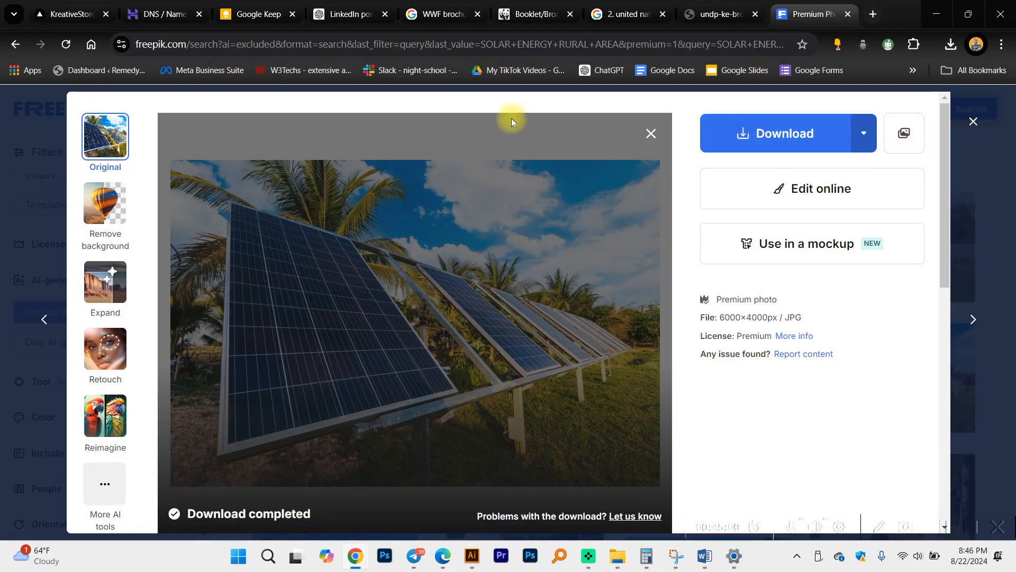
pyautogui.click(495, 116)
pyautogui.click(477, 113)
pyautogui.hotkey('ctrl', 'a')
pyautogui.write('drone te')
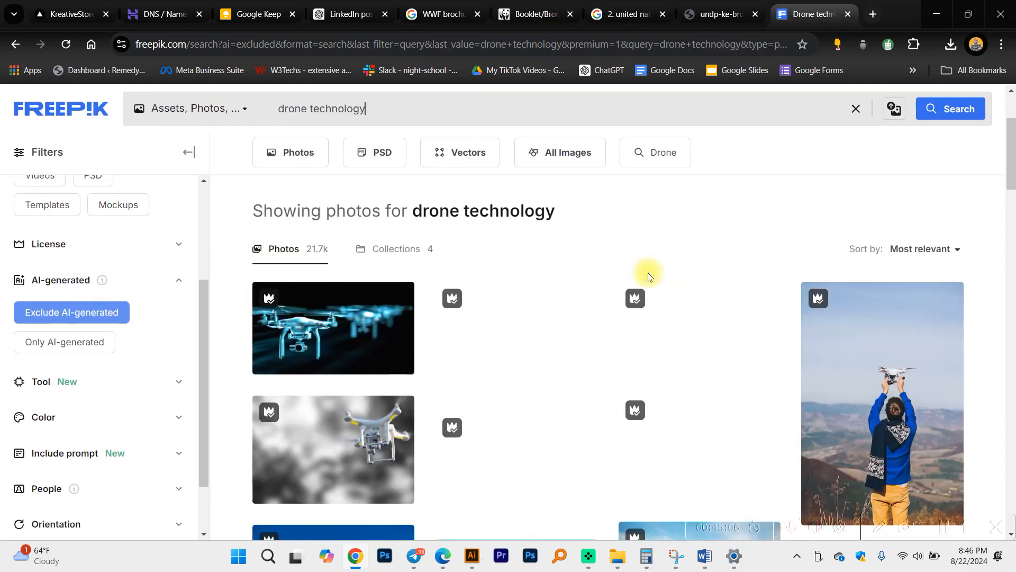
# Find the photo of an agricultural drone over a green field and download it in Large size, 2000 × 2000px.
pyautogui.scroll(-4, 648, 277)
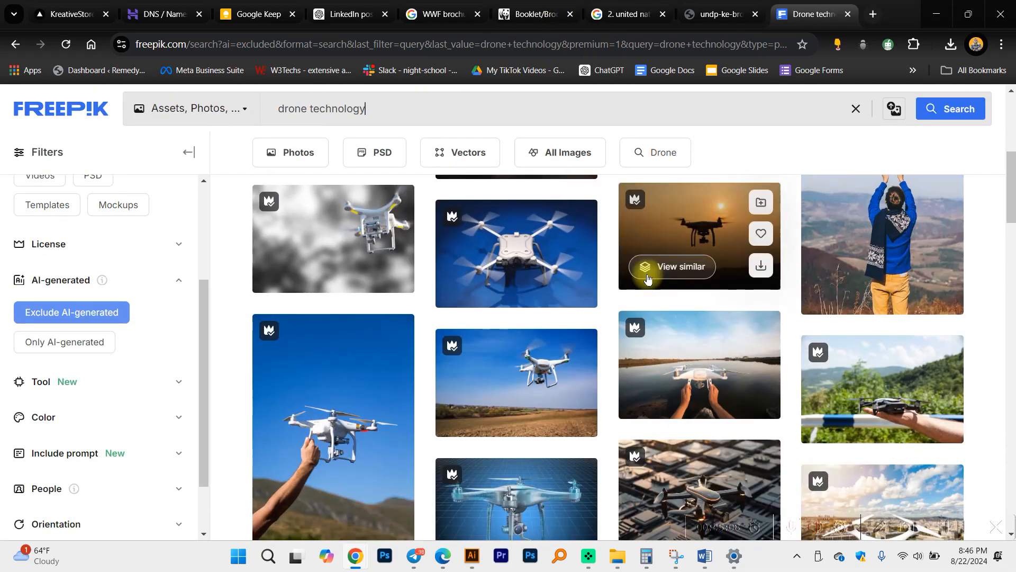
pyautogui.scroll(-6, 647, 278)
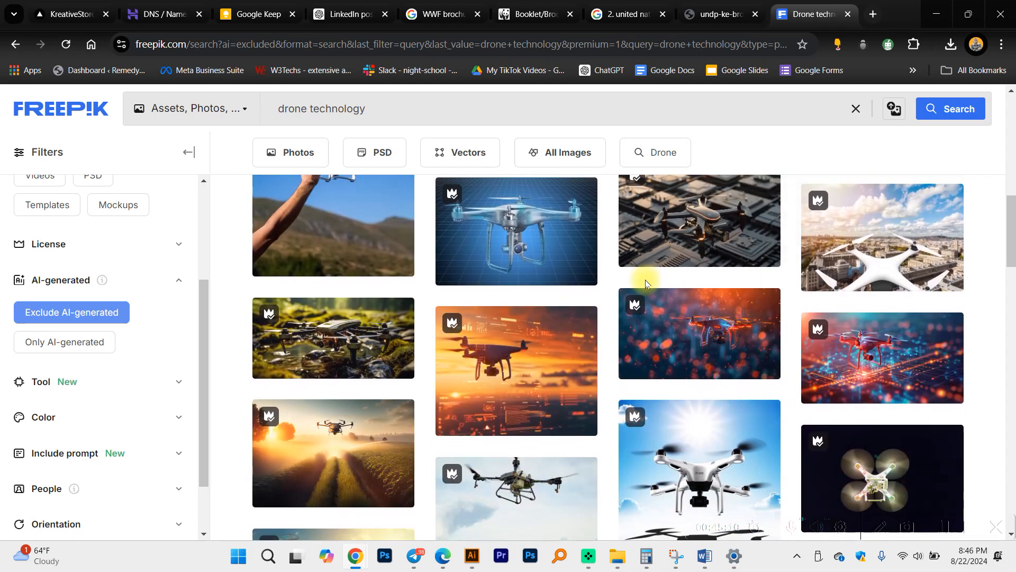
pyautogui.scroll(-2, 645, 285)
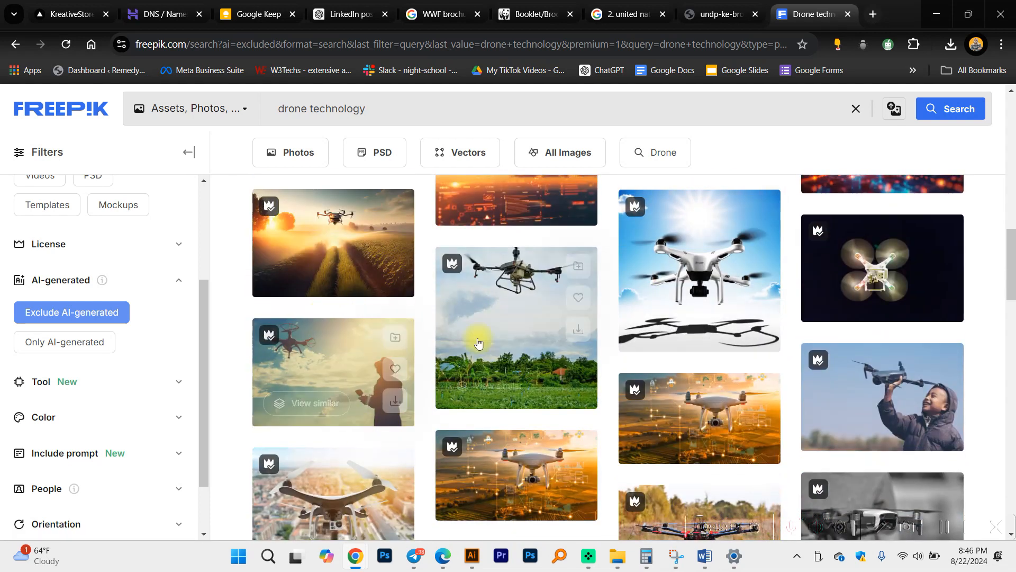
pyautogui.click(503, 303)
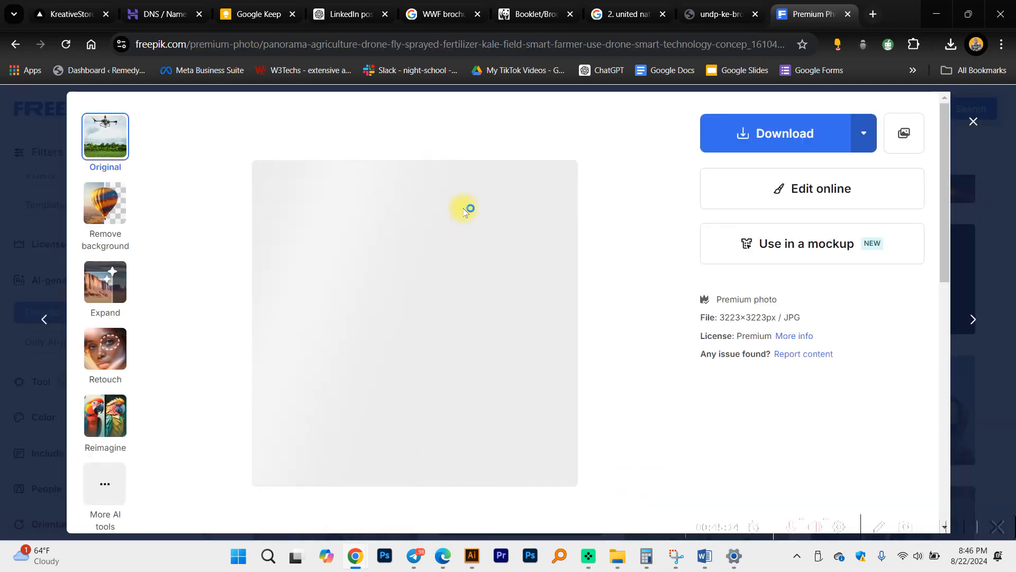
pyautogui.click(859, 134)
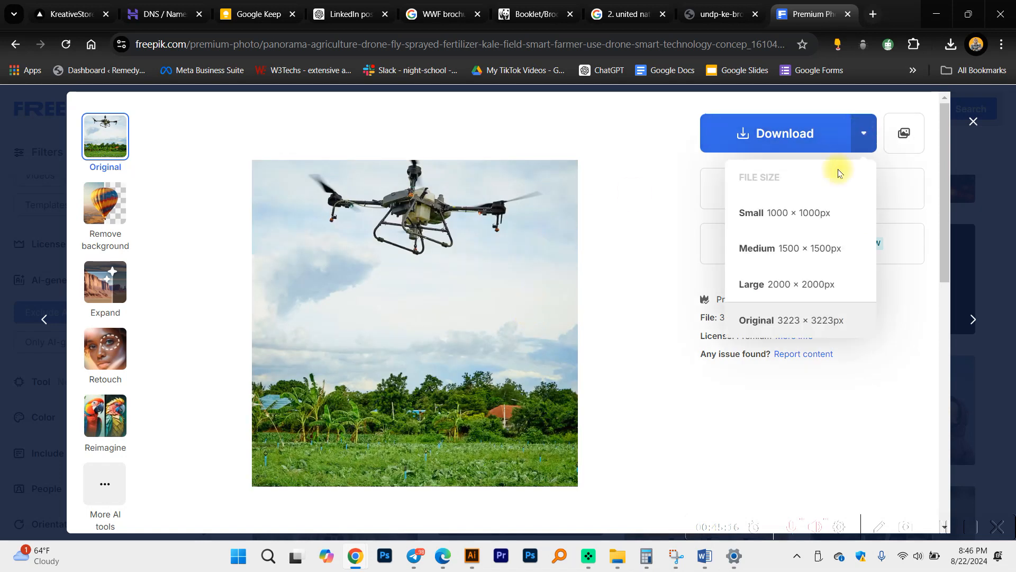
pyautogui.click(801, 286)
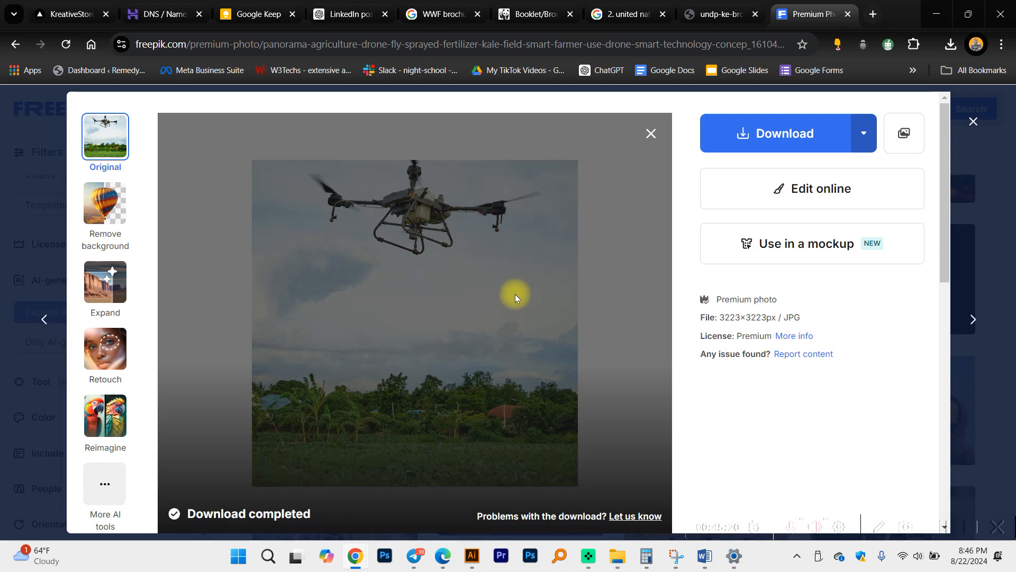
# Open the Downloads folder in File Explorer and move the drone image 14950 into the Downloaded Images folder.
pyautogui.click(903, 79)
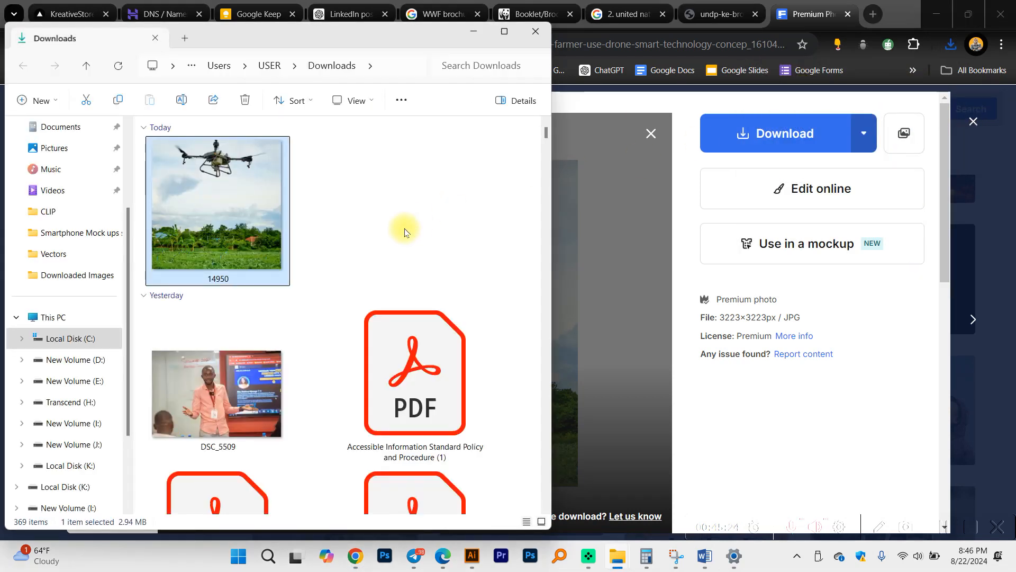
pyautogui.hotkey('ctrl', 'x')
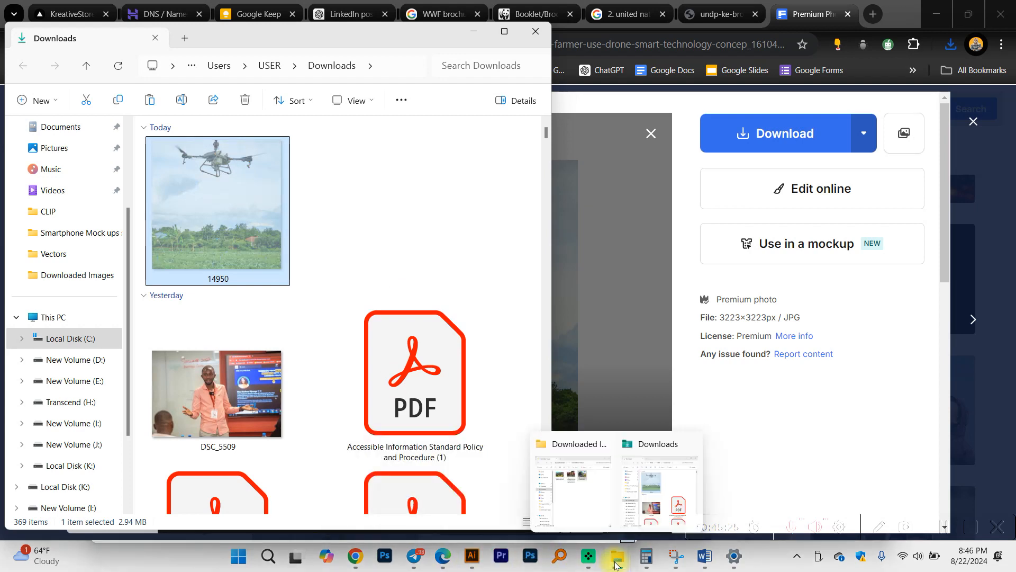
pyautogui.click(583, 508)
pyautogui.hotkey('ctrl', 'v')
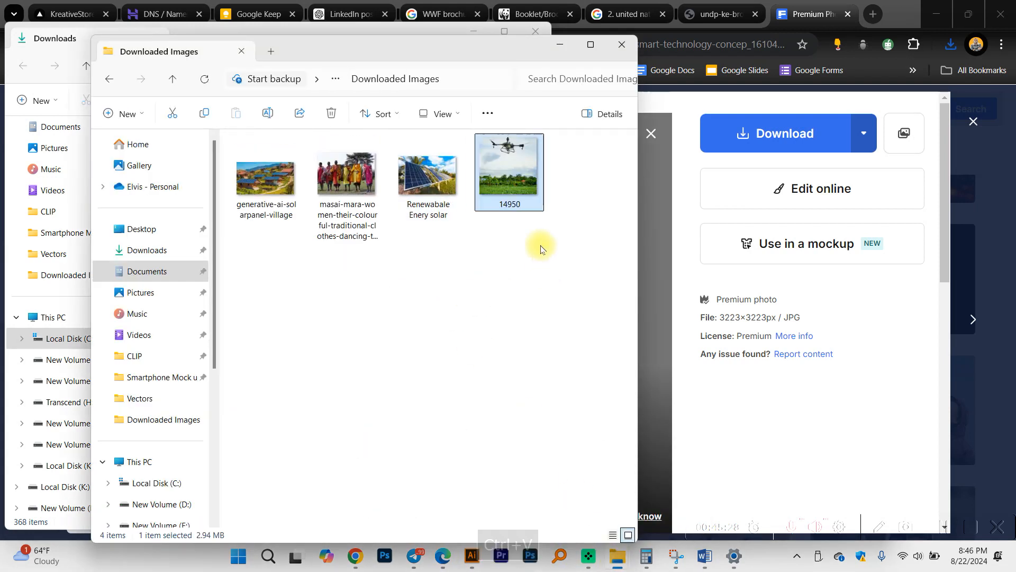
# Place the drone image 14950 into the Illustrator brochure, scale it to about 31.6 cm square and set it beside the dark green page.
pyautogui.moveTo(516, 175); pyautogui.dragTo(648, 279)
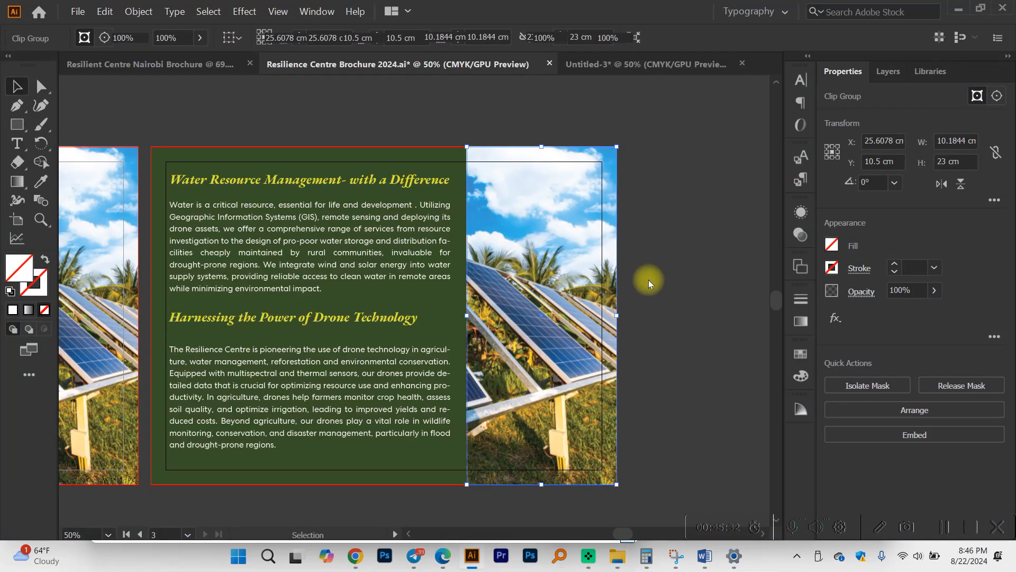
pyautogui.hotkey('ctrl', '-')
pyautogui.hotkey('ctrl', '-')
pyautogui.hotkey('ctrl', '-')
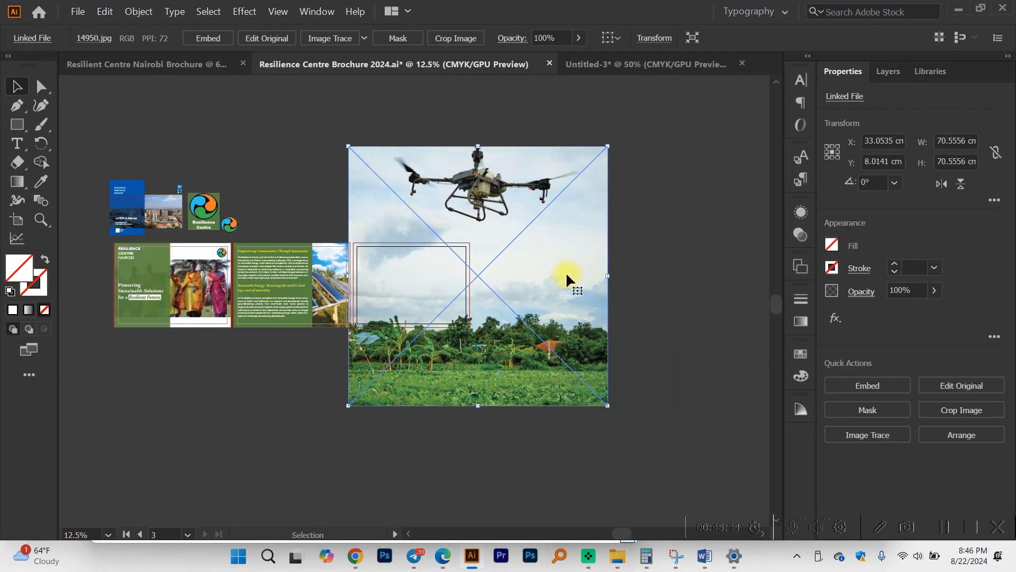
pyautogui.scroll(1, 498, 305)
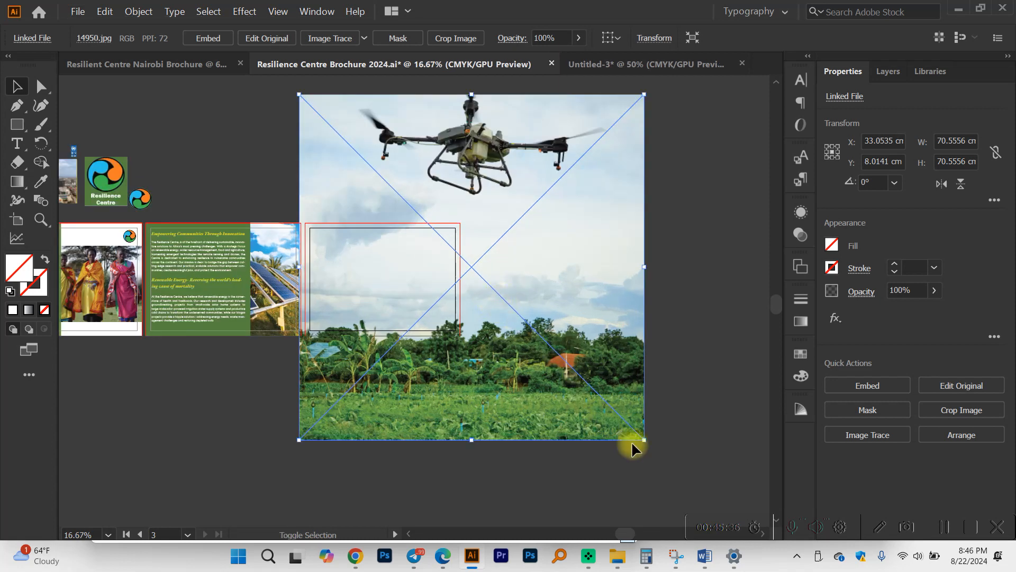
pyautogui.moveTo(644, 439); pyautogui.dragTo(549, 344)
pyautogui.moveTo(490, 273); pyautogui.dragTo(588, 336)
pyautogui.scroll(3, 412, 277)
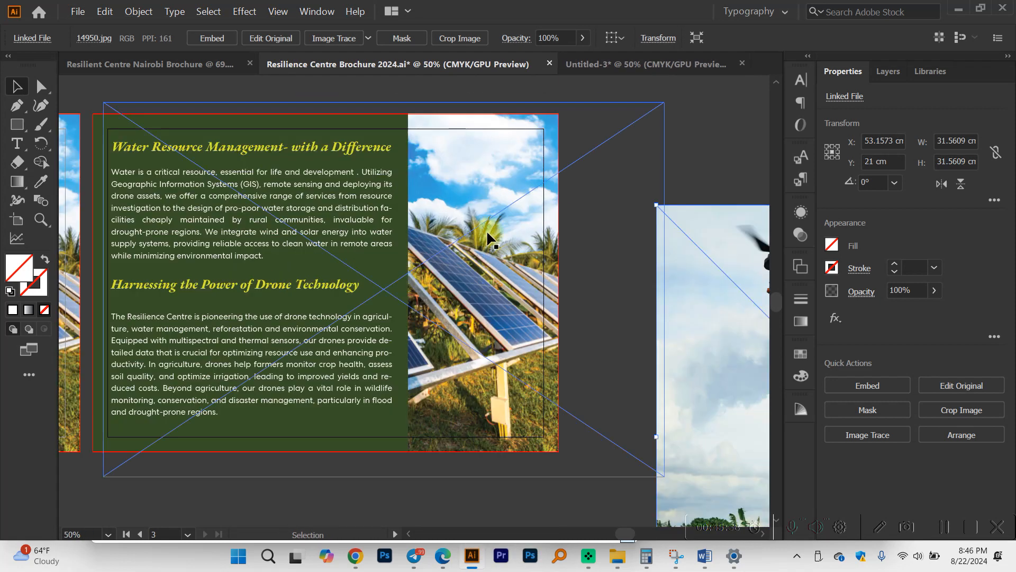
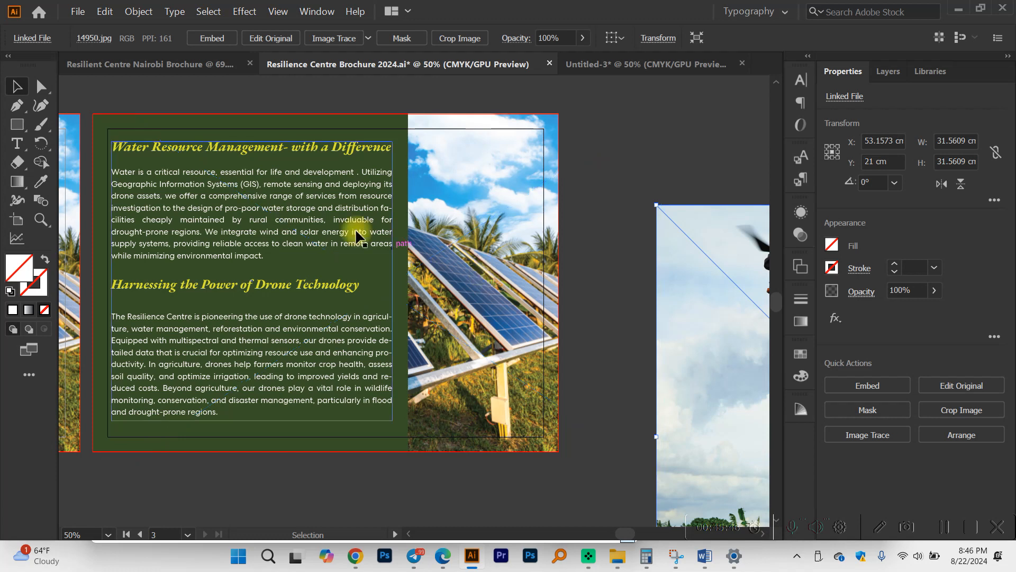
# Replace the solar panel image inside the dark green page's clipping group with the cut drone photo.
pyautogui.hscroll(3, 547, 303)
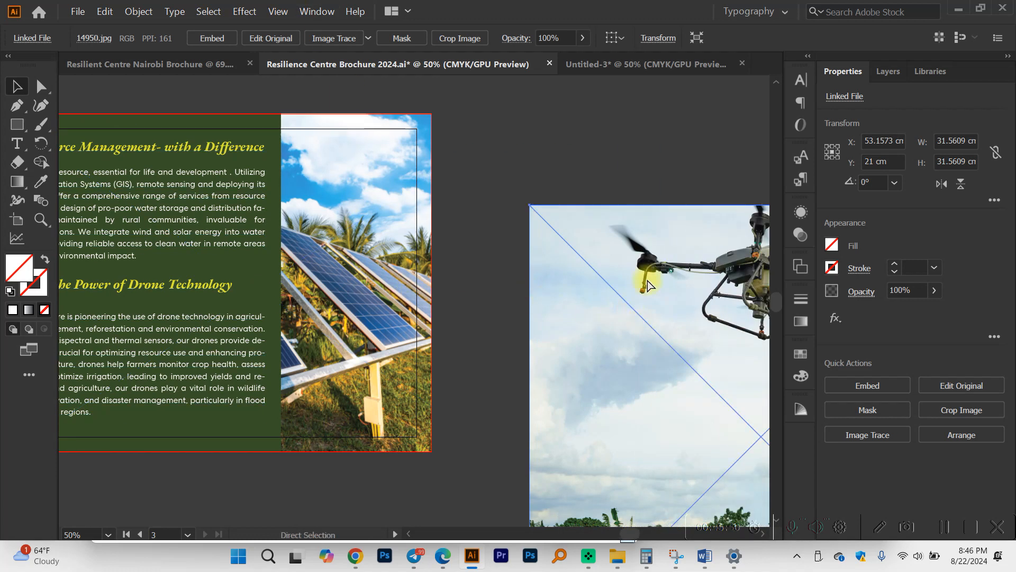
pyautogui.hotkey('ctrl', 'x')
pyautogui.hscroll(-2, 644, 278)
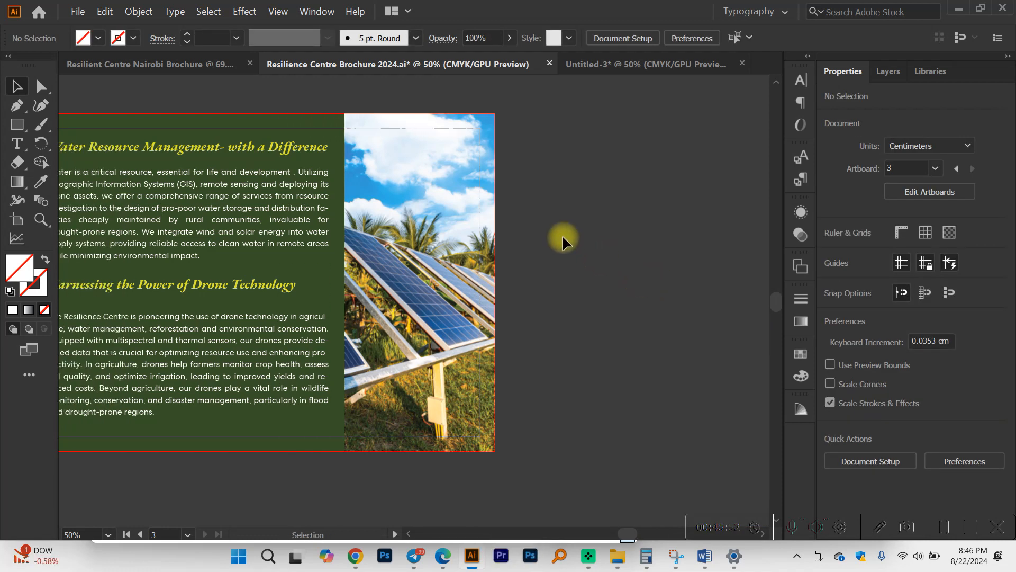
pyautogui.click(415, 161)
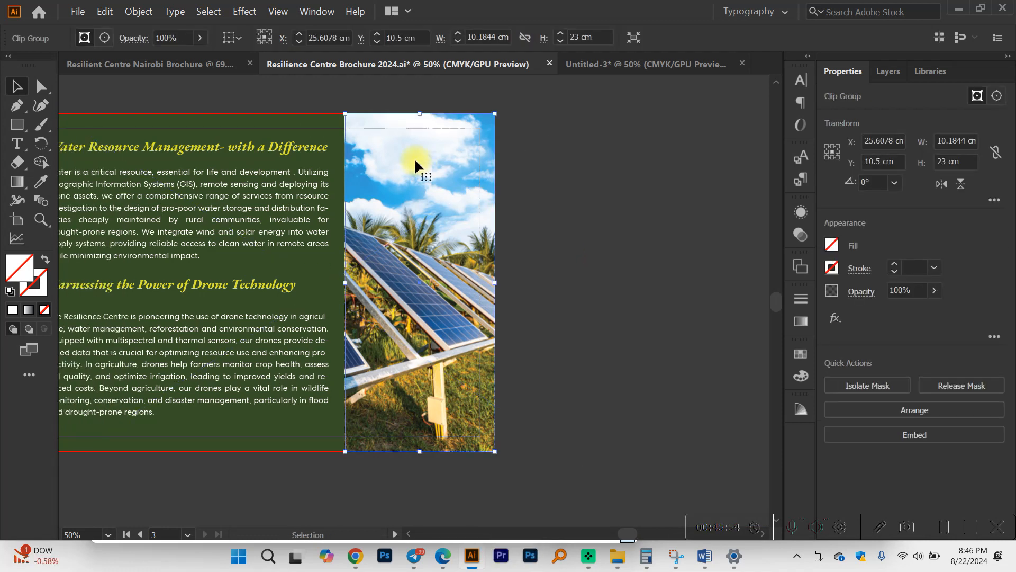
pyautogui.doubleClick(414, 163)
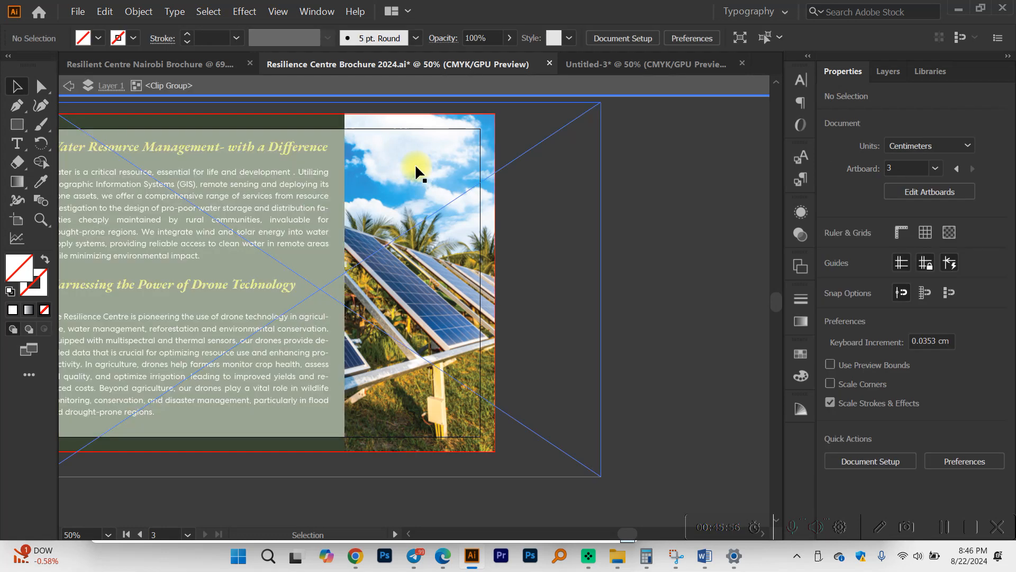
pyautogui.click(414, 163)
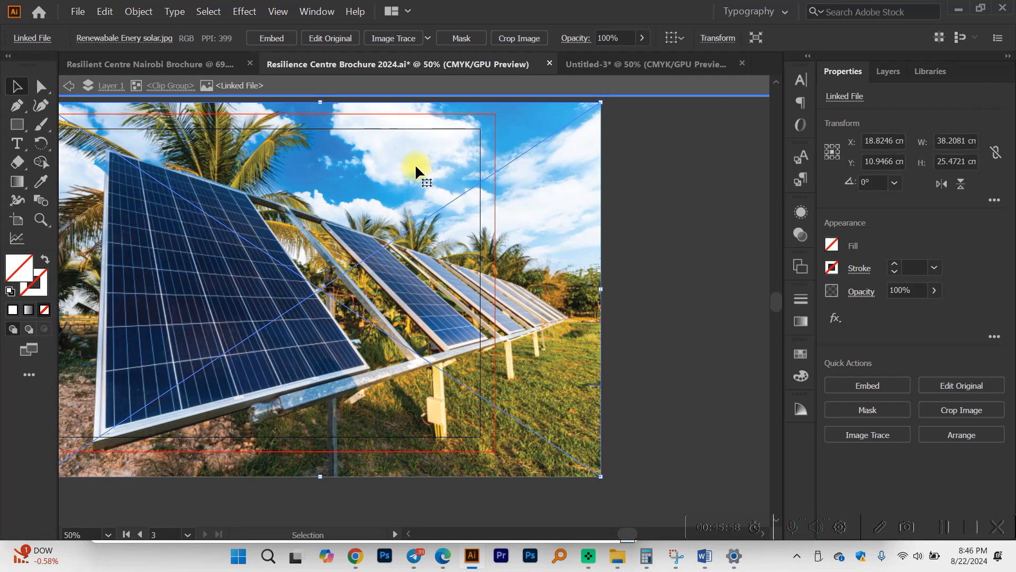
pyautogui.press('BackSpace')
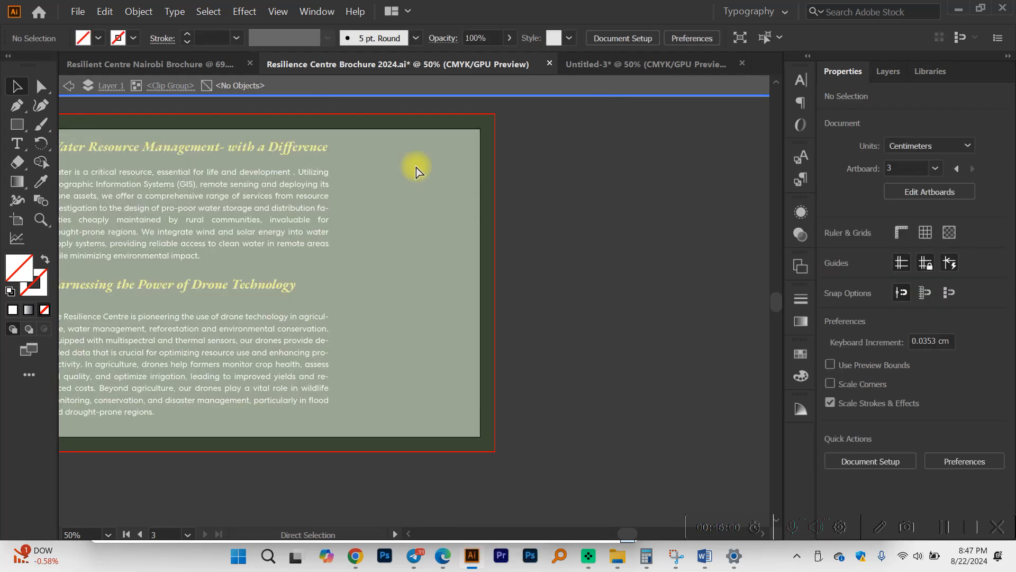
pyautogui.hotkey('ctrl', 'v')
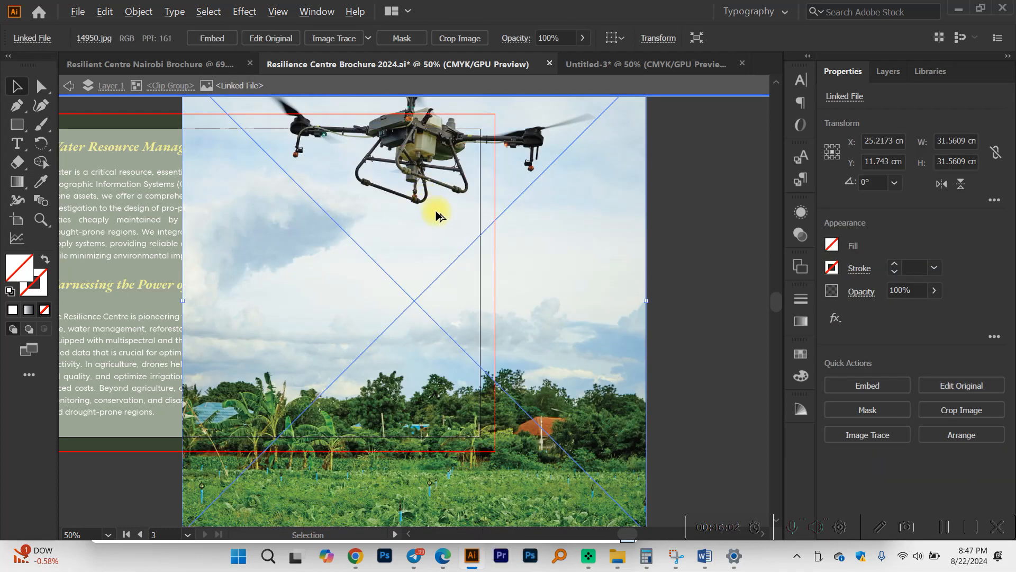
# Scale the clipped drone photo to about 23.5 cm square and position it so the drone and field show inside the mask.
pyautogui.scroll(-1, 439, 214)
pyautogui.moveTo(647, 511); pyautogui.dragTo(551, 363)
pyautogui.scroll(1, 528, 312)
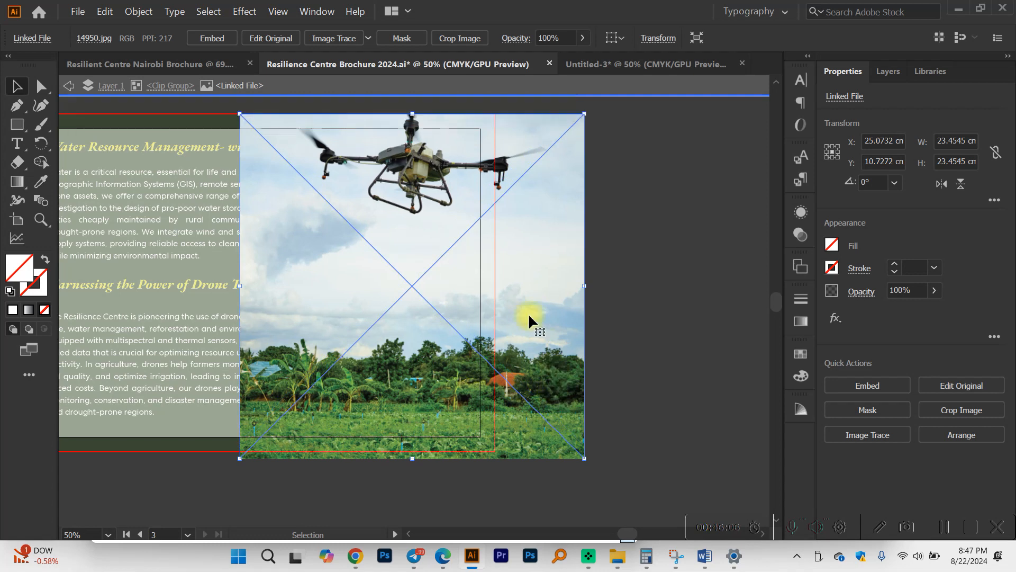
pyautogui.click(690, 275)
pyautogui.click(468, 278)
pyautogui.moveTo(468, 277); pyautogui.dragTo(460, 258)
pyautogui.doubleClick(632, 277)
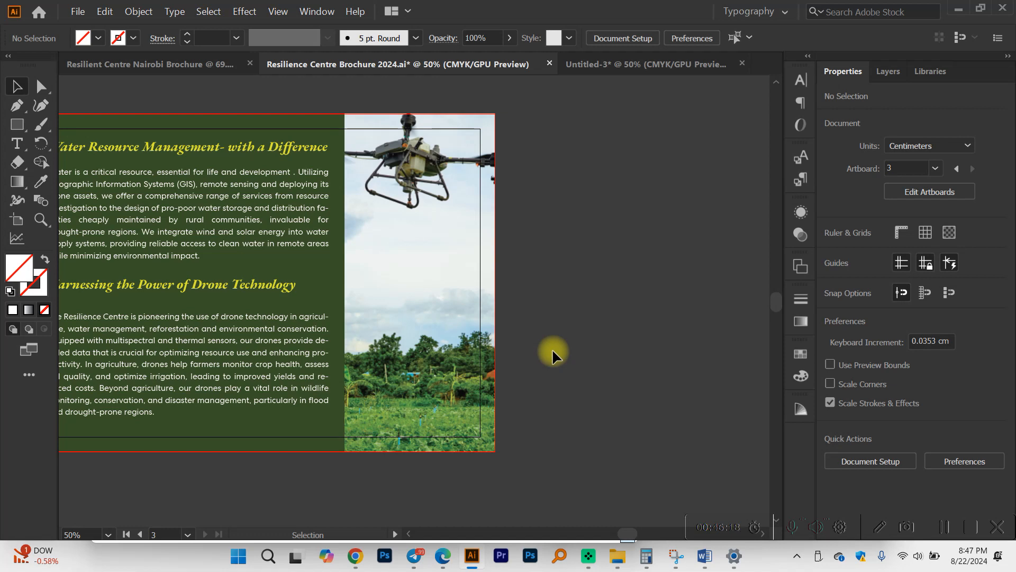
# Resize the dark green page's text frame to about 18.95 cm wide and 19.67 cm high.
pyautogui.hscroll(-3, 348, 199)
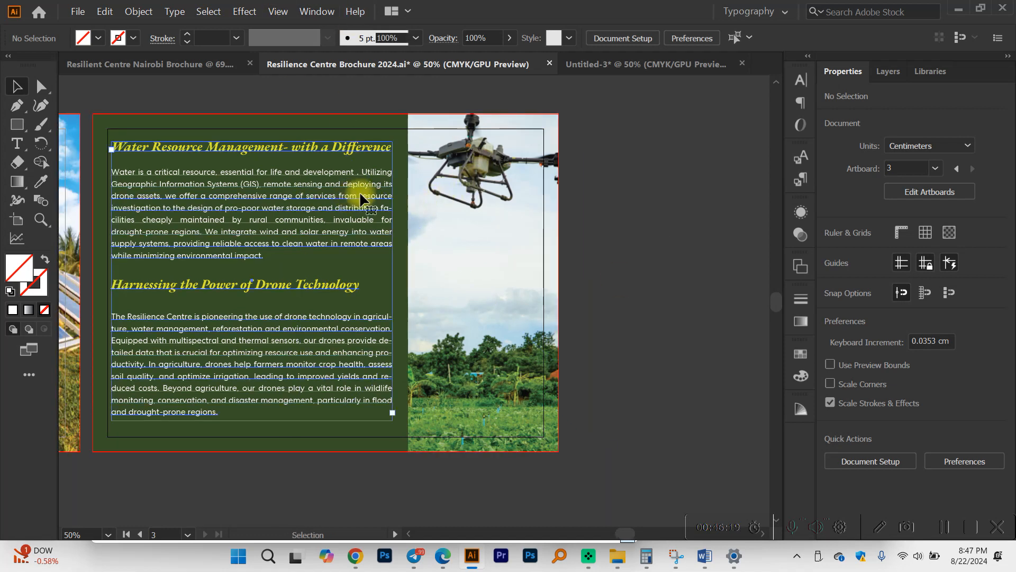
pyautogui.click(360, 198)
pyautogui.moveTo(391, 280); pyautogui.dragTo(379, 280)
pyautogui.moveTo(244, 422); pyautogui.dragTo(245, 430)
pyautogui.moveTo(381, 286); pyautogui.dragTo(394, 288)
# Widen the drone photo's clipping mask towards the text to about 10.98 cm.
pyautogui.click(490, 211)
pyautogui.doubleClick(490, 211)
pyautogui.click(410, 232)
pyautogui.moveTo(408, 284); pyautogui.dragTo(398, 282)
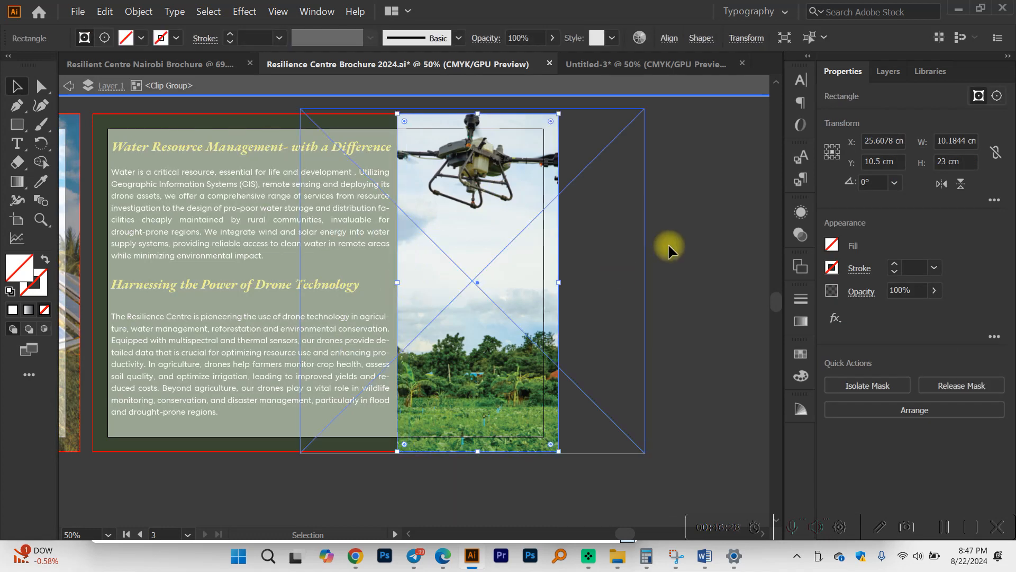
pyautogui.doubleClick(668, 242)
# Swap the layout so the drone photo fills the page's left side and the text block sits within the right margin.
pyautogui.moveTo(490, 239); pyautogui.dragTo(237, 386)
pyautogui.moveTo(287, 165); pyautogui.dragTo(612, 195)
pyautogui.moveTo(254, 283); pyautogui.dragTo(211, 161)
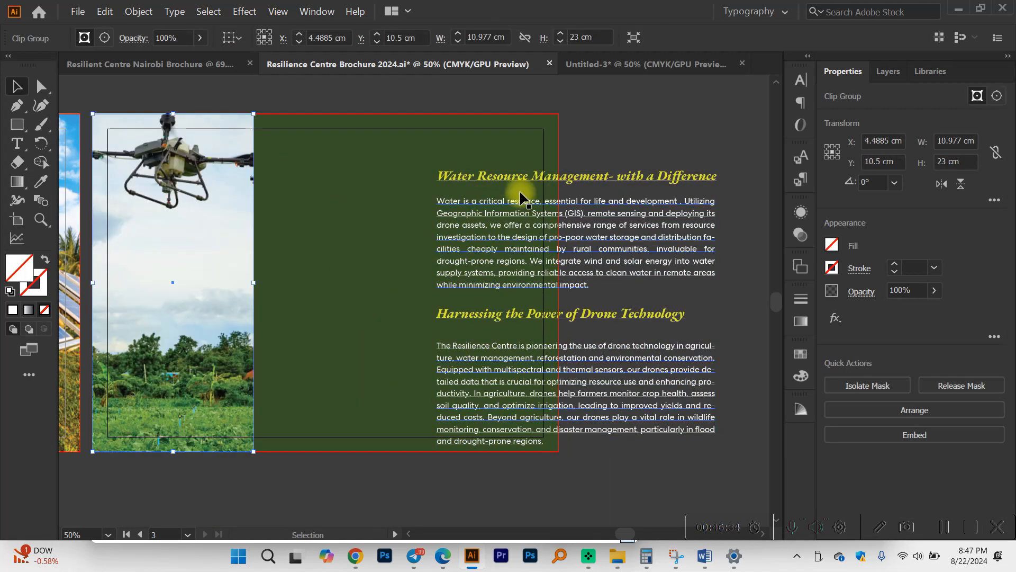
pyautogui.moveTo(513, 177); pyautogui.dragTo(344, 144)
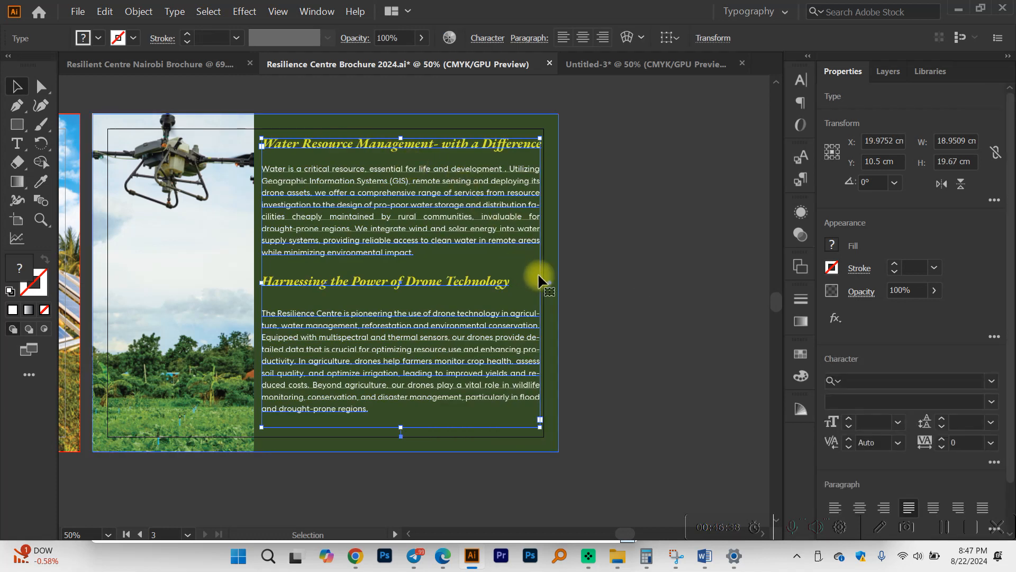
pyautogui.scroll(2, 538, 272)
pyautogui.click(617, 250)
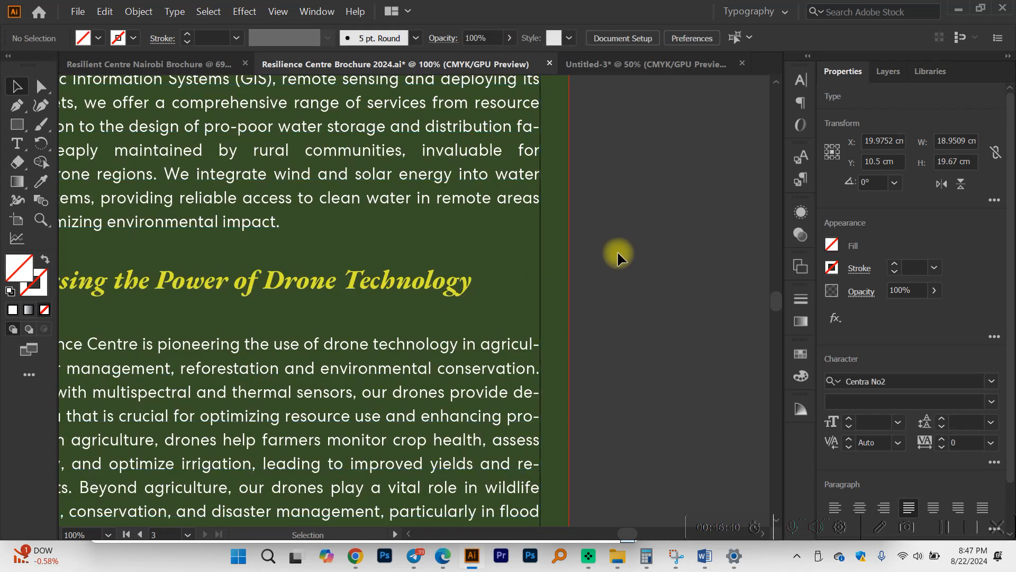
# Save the brochure and check the finished drone page beside the solar page.
pyautogui.scroll(-2, 617, 250)
pyautogui.hotkey('ctrl', 's')
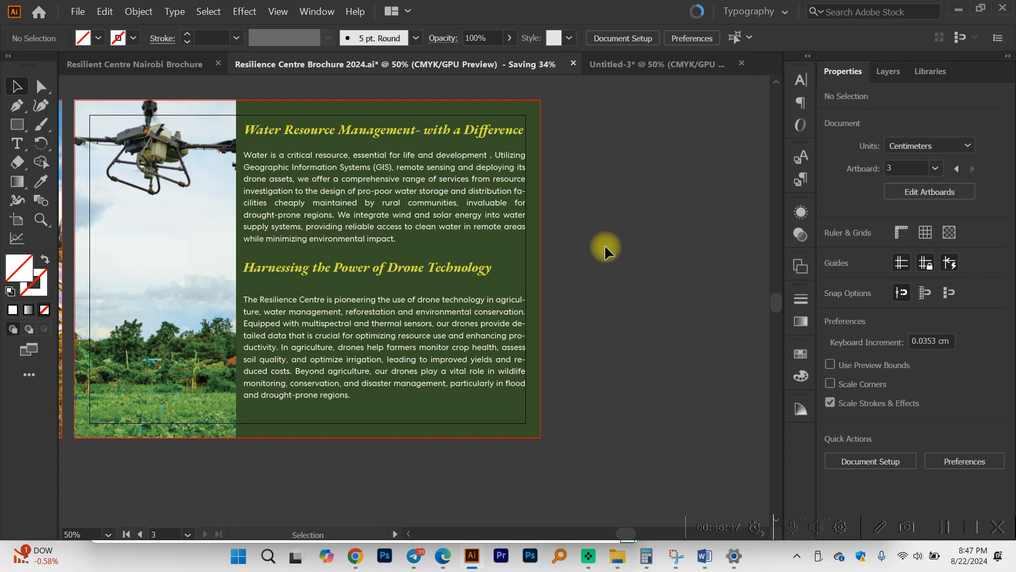
pyautogui.hotkey('ctrl', '-')
pyautogui.hscroll(4, 567, 331)
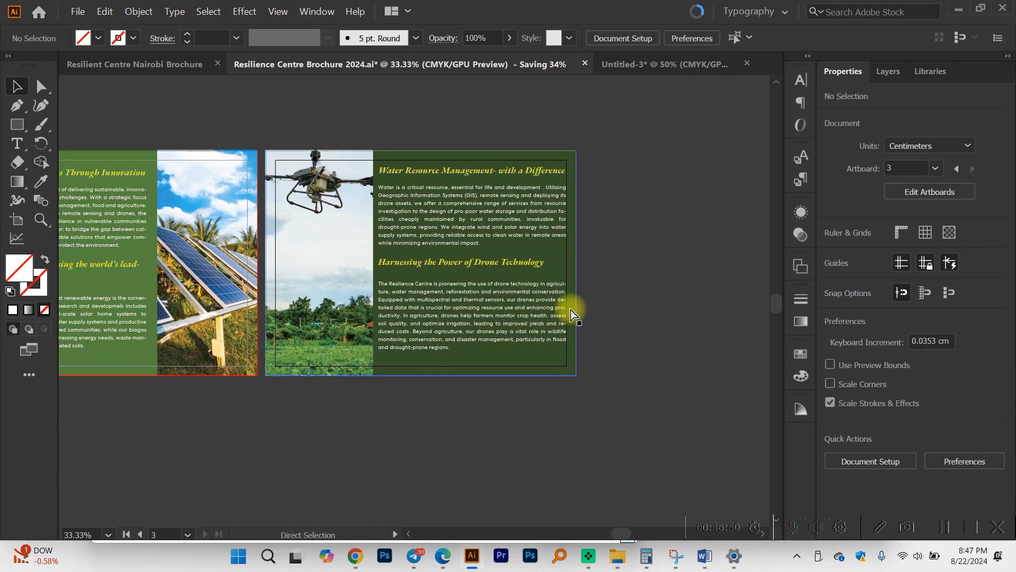
pyautogui.scroll(1, 523, 263)
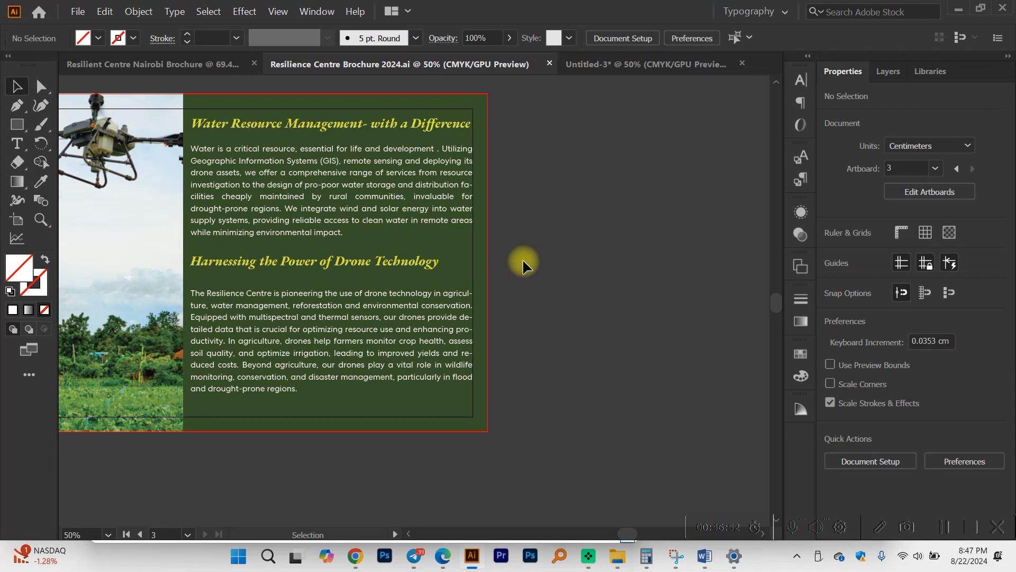
pyautogui.scroll(-1, 444, 216)
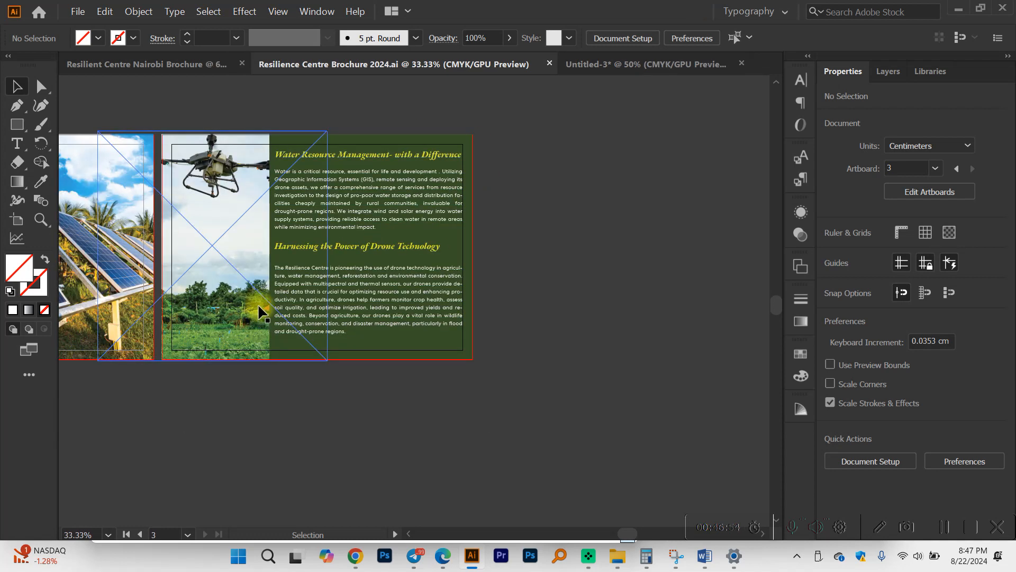
# Duplicate the drone page's artboard with its artwork to create a fourth page to its right.
pyautogui.click(17, 219)
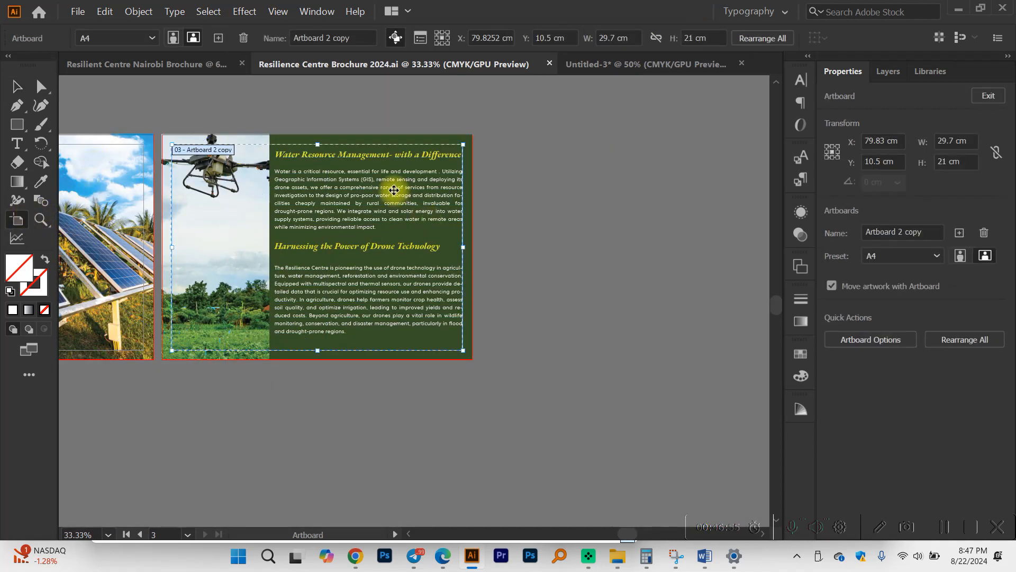
pyautogui.hotkey('ctrl', 'alt', '2')
pyautogui.moveTo(275, 203); pyautogui.dragTo(584, 203)
pyautogui.hscroll(3, 587, 222)
pyautogui.press('v')
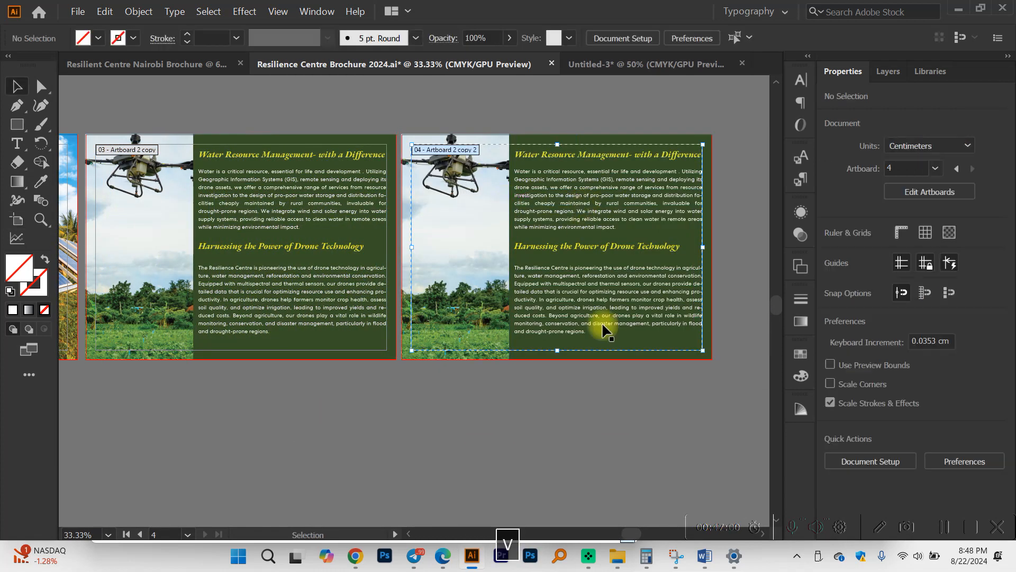
# Delete the drone photo from the duplicated fourth page, keeping its text and dark green background.
pyautogui.click(602, 351)
pyautogui.hscroll(2, 604, 344)
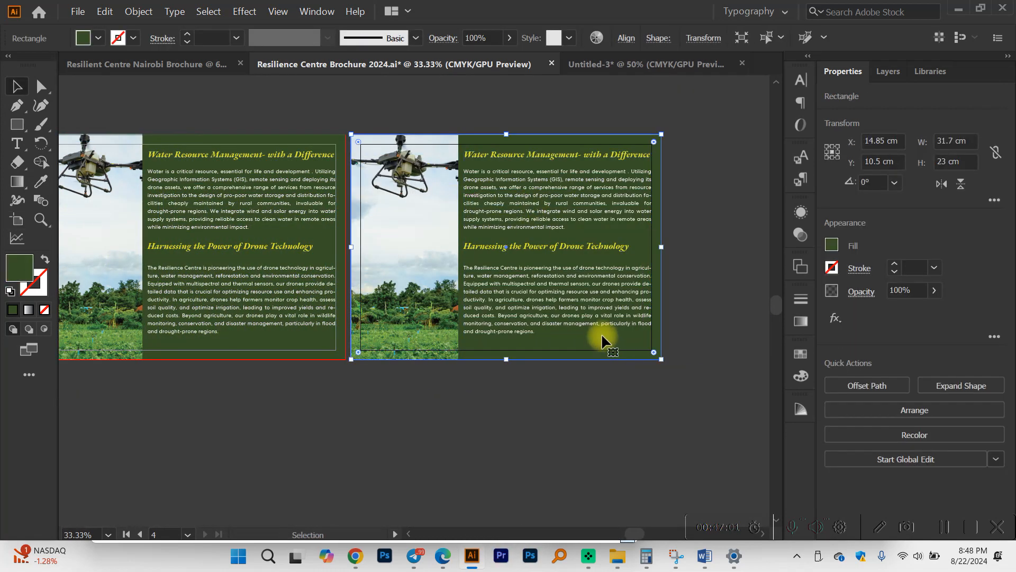
pyautogui.click(441, 233)
pyautogui.scroll(2, 437, 347)
pyautogui.press('BackSpace')
pyautogui.click(535, 308)
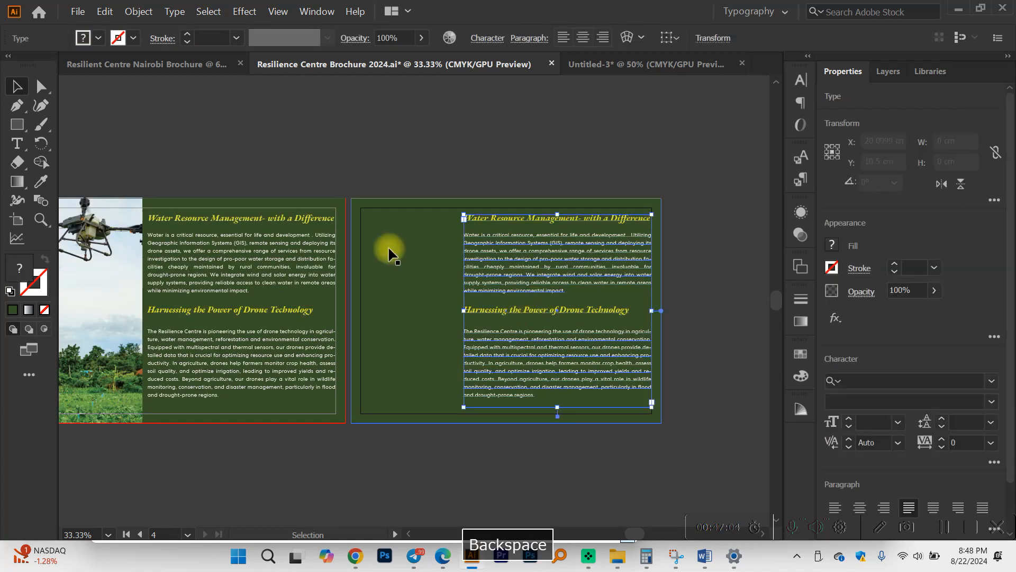
pyautogui.click(403, 256)
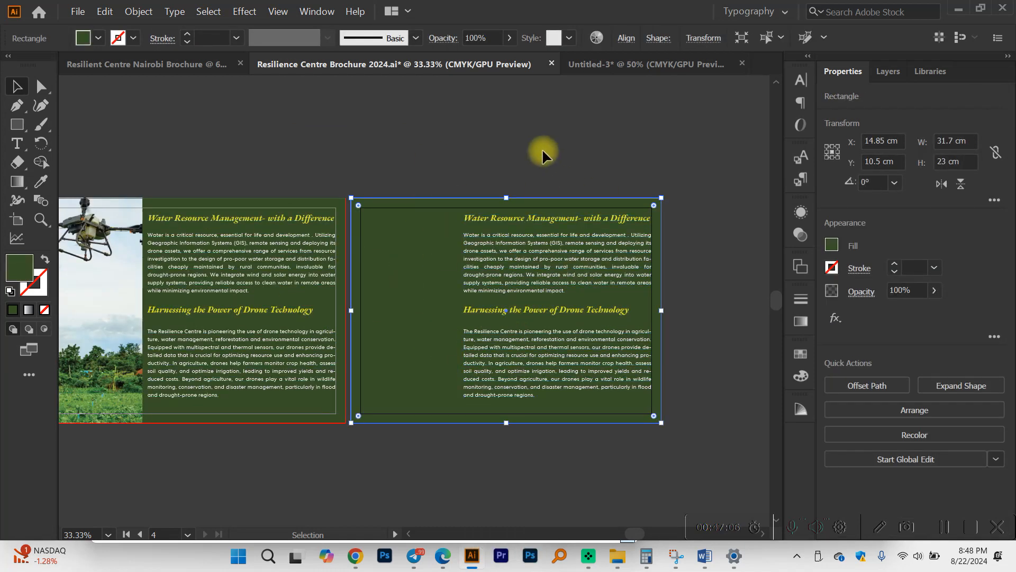
pyautogui.click(487, 174)
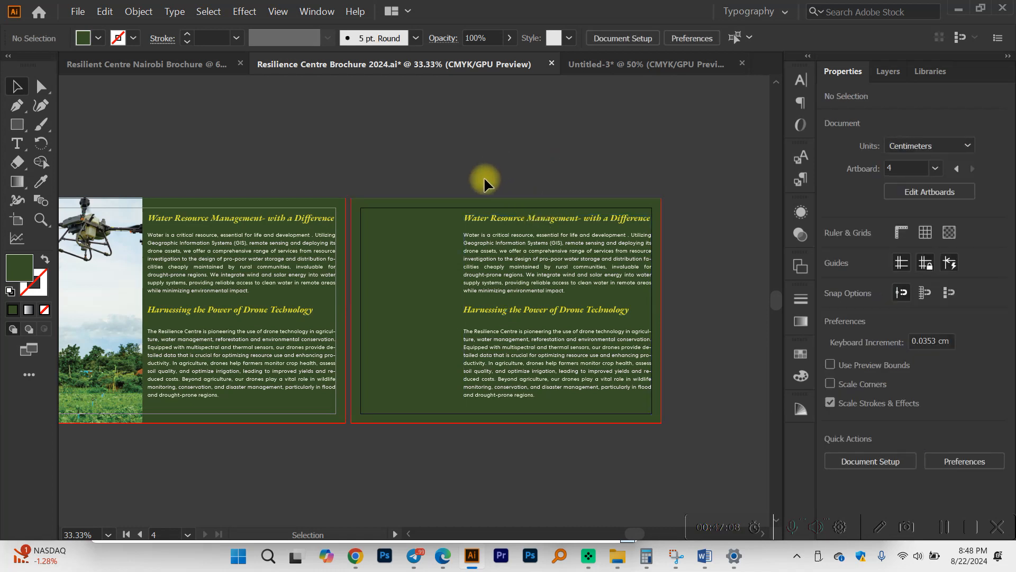
# Move the group of Resilience Centre logos to the empty area above the fourth page.
pyautogui.scroll(1, 367, 256)
pyautogui.click(418, 257)
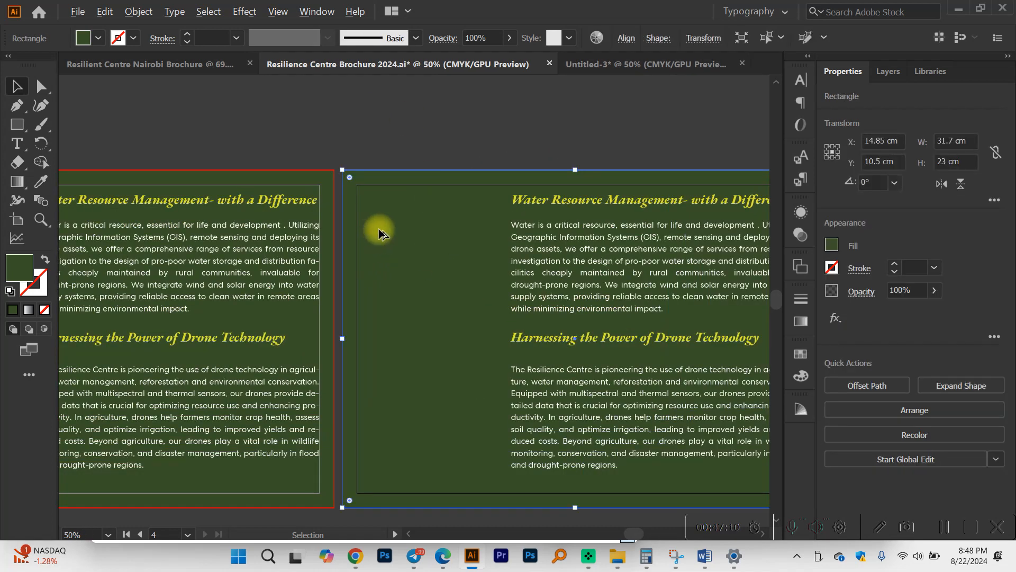
pyautogui.scroll(-3, 379, 233)
pyautogui.moveTo(200, 260); pyautogui.dragTo(197, 261)
pyautogui.moveTo(211, 257); pyautogui.dragTo(386, 266)
pyautogui.scroll(3, 662, 265)
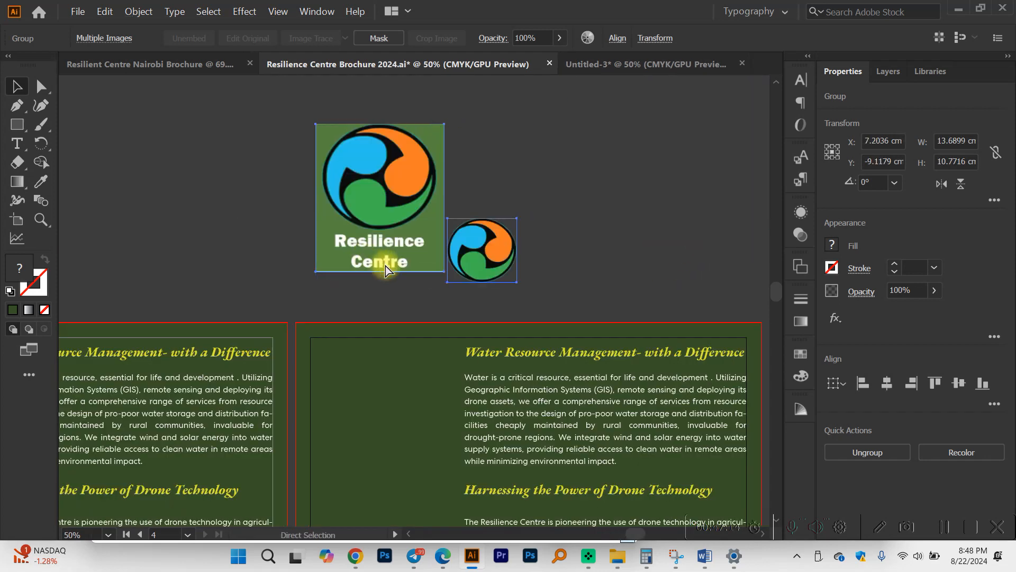
# Give the fourth page's background rectangle a linear gradient fill and sample the logo's green background for its starting colour stop.
pyautogui.scroll(-1, 385, 266)
pyautogui.hscroll(1, 385, 266)
pyautogui.click(315, 309)
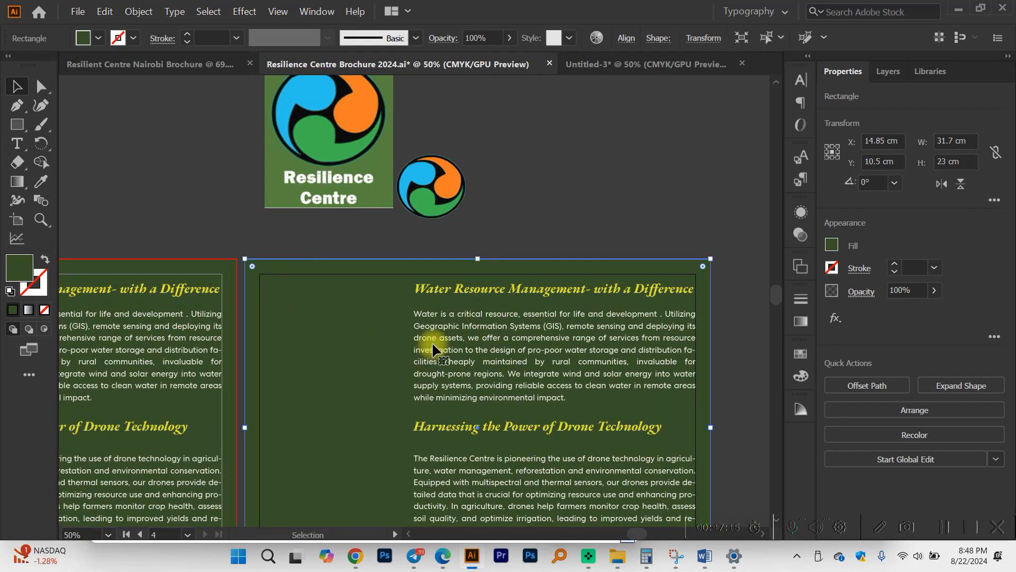
pyautogui.click(800, 321)
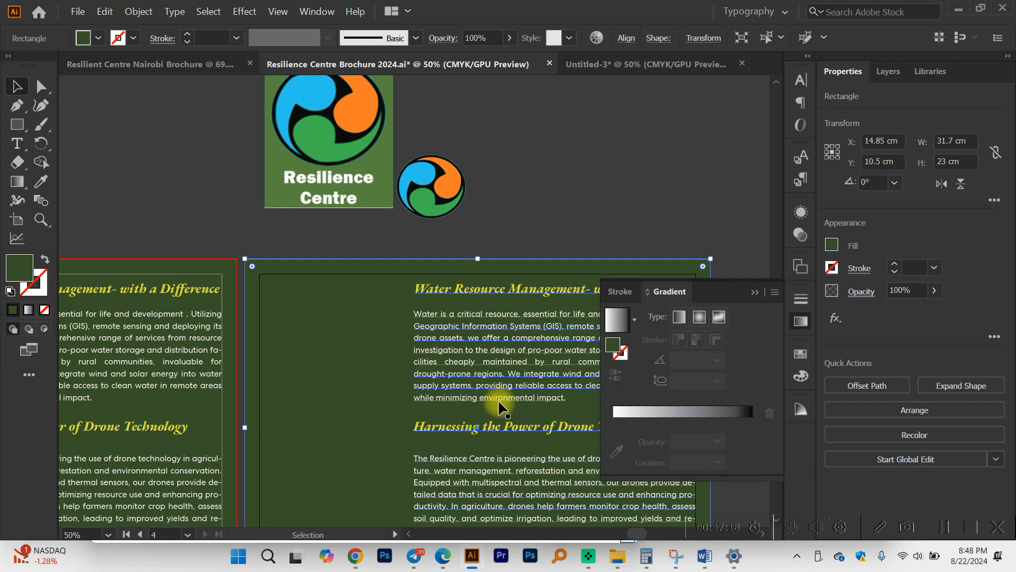
pyautogui.click(29, 311)
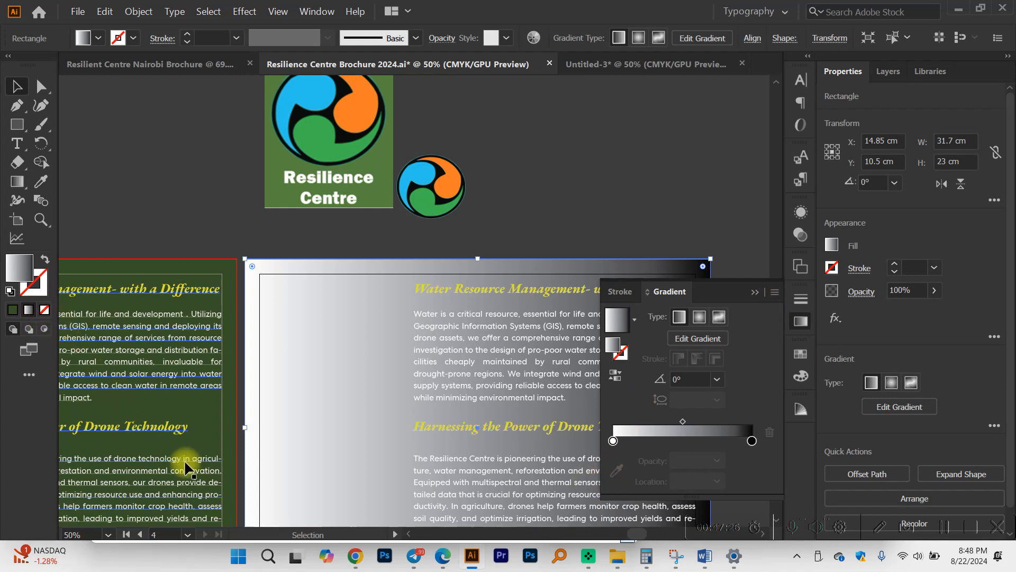
pyautogui.click(613, 441)
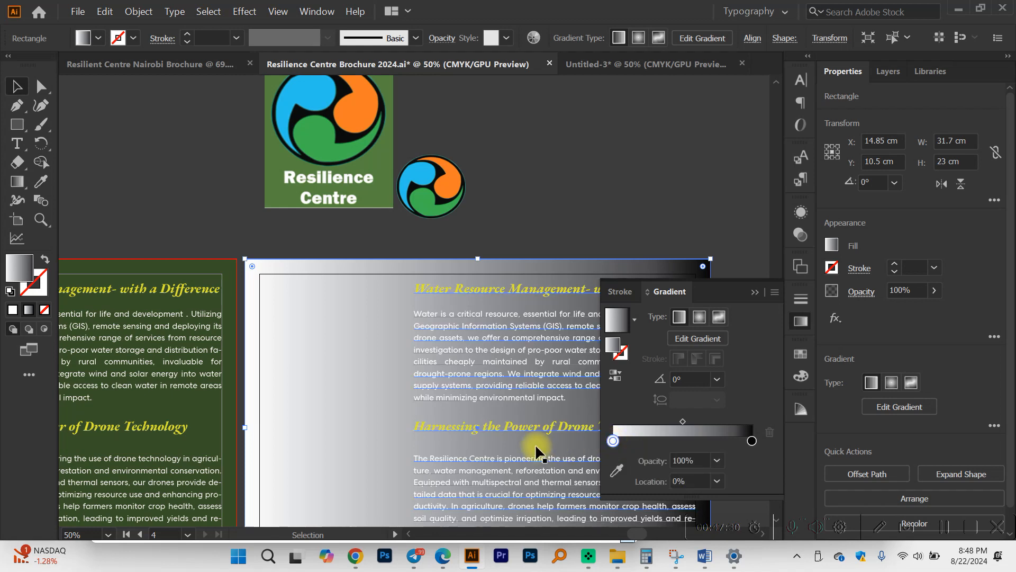
pyautogui.click(617, 471)
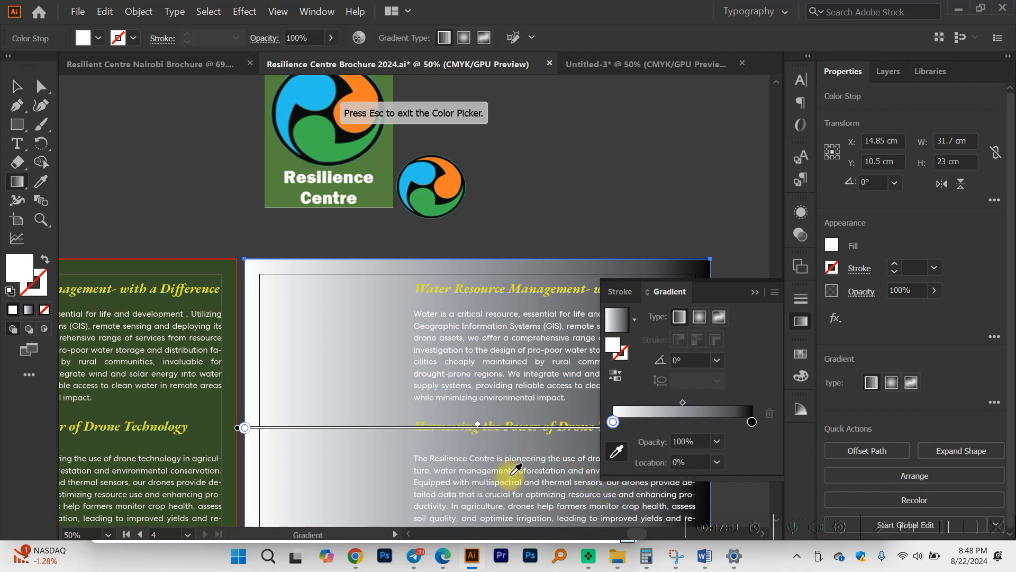
pyautogui.click(376, 166)
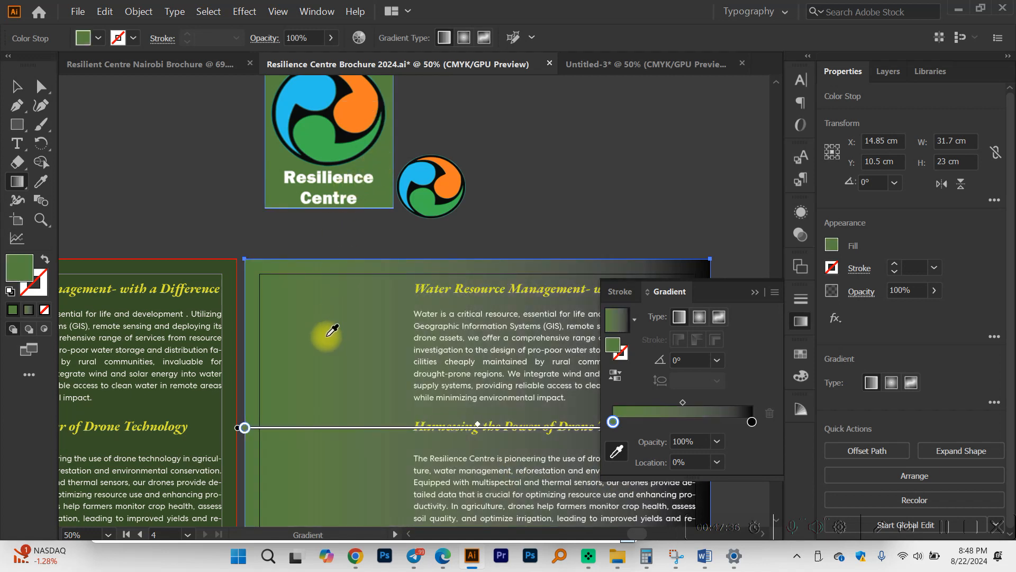
# Set the gradient's end colour stop to the dark green sampled from the neighbouring drone page's background.
pyautogui.click(751, 421)
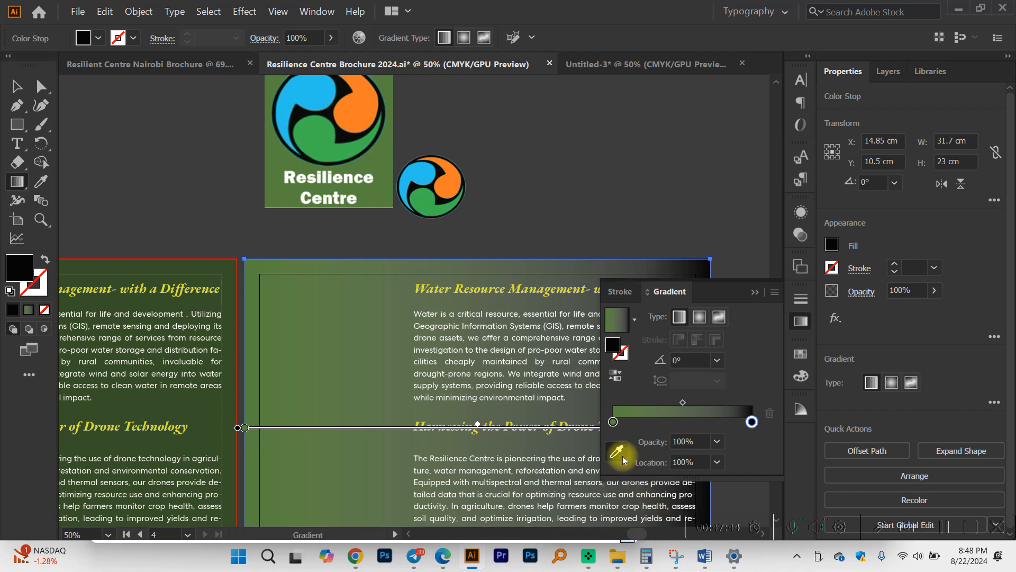
pyautogui.click(385, 169)
pyautogui.scroll(-3, 635, 203)
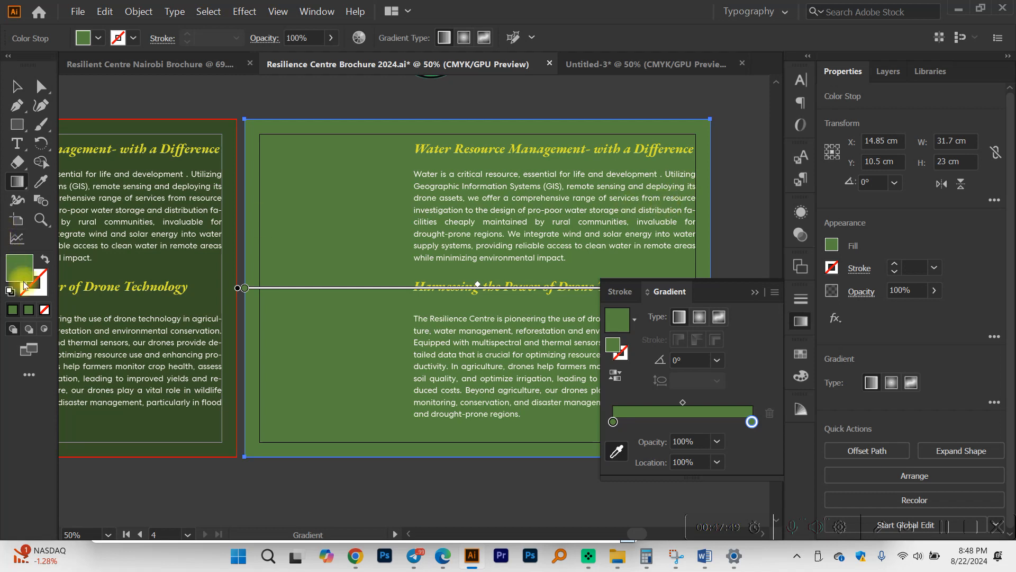
pyautogui.click(229, 138)
pyautogui.hscroll(1, 239, 249)
pyautogui.hscroll(3, 240, 249)
pyautogui.scroll(-2, 242, 244)
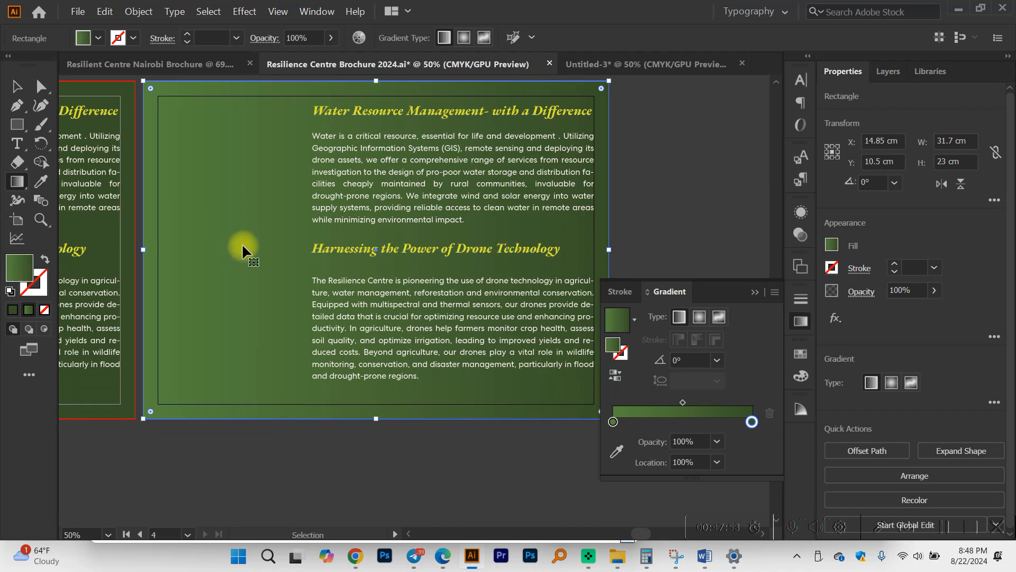
# Shift the dark green stop to about 70% and tilt the background gradient to about -7.9°.
pyautogui.hscroll(2, 247, 244)
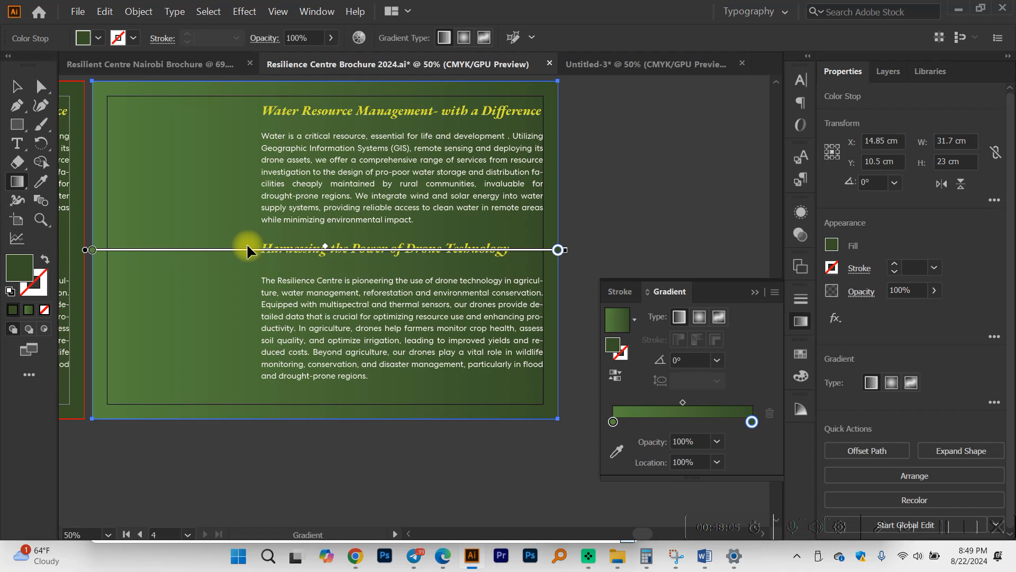
pyautogui.moveTo(558, 249)
pyautogui.mouseDown()
pyautogui.moveTo(395, 250)
pyautogui.moveTo(418, 249)
pyautogui.mouseUp()
pyautogui.moveTo(256, 253)
pyautogui.mouseDown()
pyautogui.moveTo(266, 286)
pyautogui.moveTo(408, 313)
pyautogui.moveTo(241, 282)
pyautogui.mouseUp()
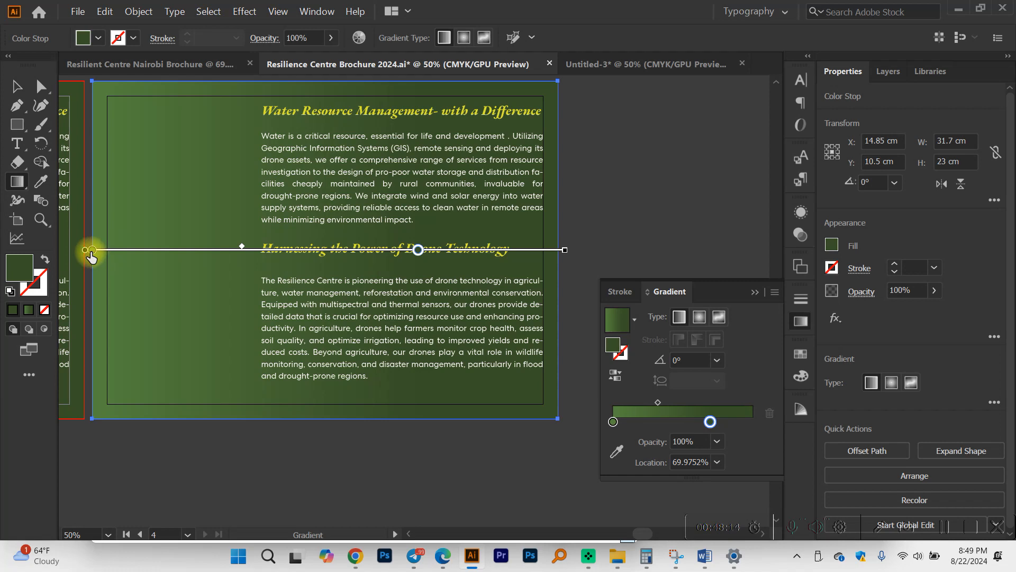
pyautogui.moveTo(571, 251)
pyautogui.mouseDown()
pyautogui.moveTo(551, 129)
pyautogui.moveTo(556, 159)
pyautogui.moveTo(521, 380)
pyautogui.moveTo(465, 510)
pyautogui.moveTo(608, 335)
pyautogui.moveTo(608, 284)
pyautogui.moveTo(478, 106)
pyautogui.moveTo(553, 352)
pyautogui.moveTo(510, 437)
pyautogui.moveTo(551, 344)
pyautogui.moveTo(489, 301)
pyautogui.mouseUp()
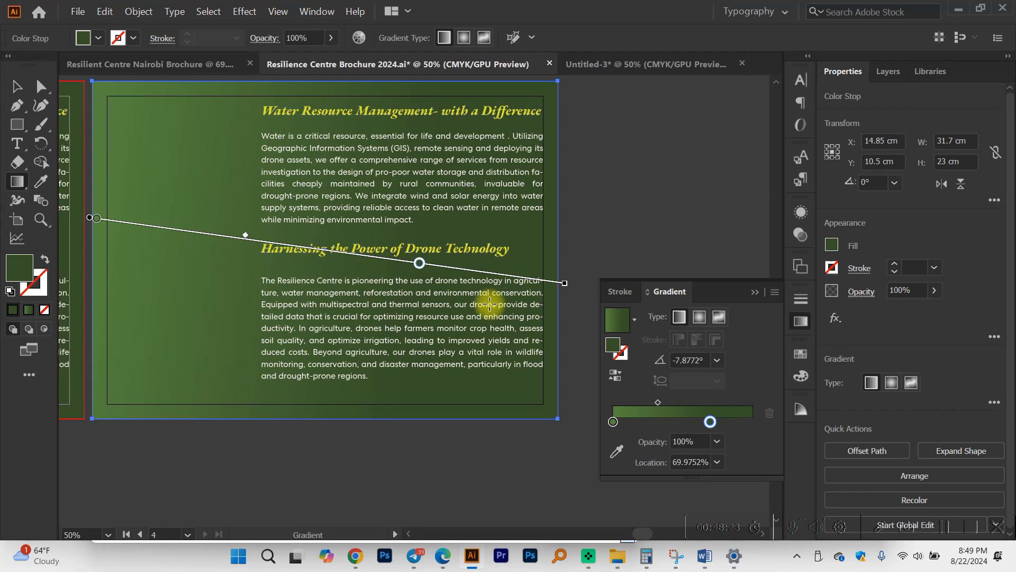
pyautogui.click(16, 85)
pyautogui.click(766, 213)
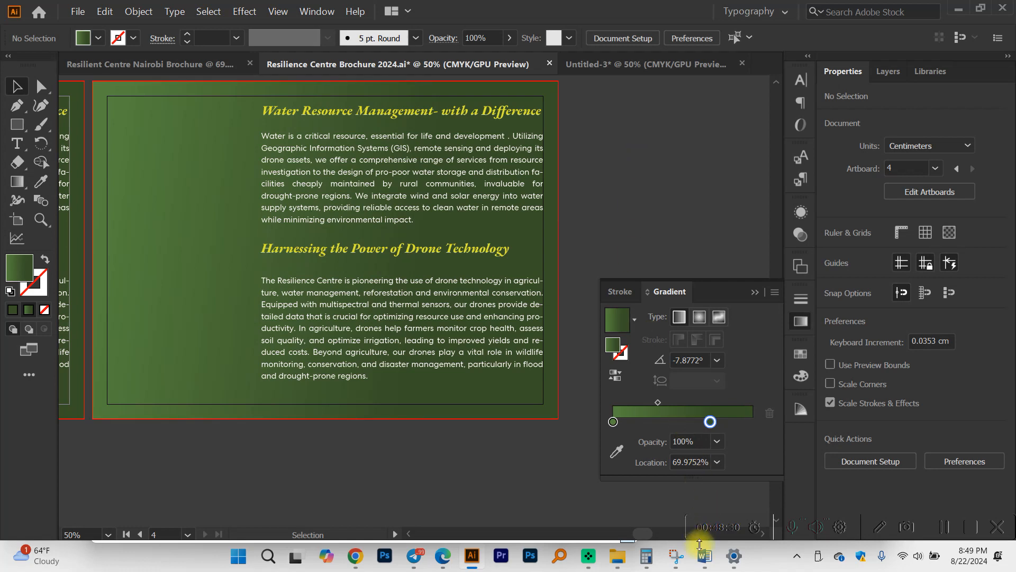
# Switch to the Brochure document in Word and copy the heading "Catalyzing Investments for Climate Smart, Resilient Development".
pyautogui.moveTo(704, 559)
pyautogui.click(725, 483)
pyautogui.scroll(-4, 295, 295)
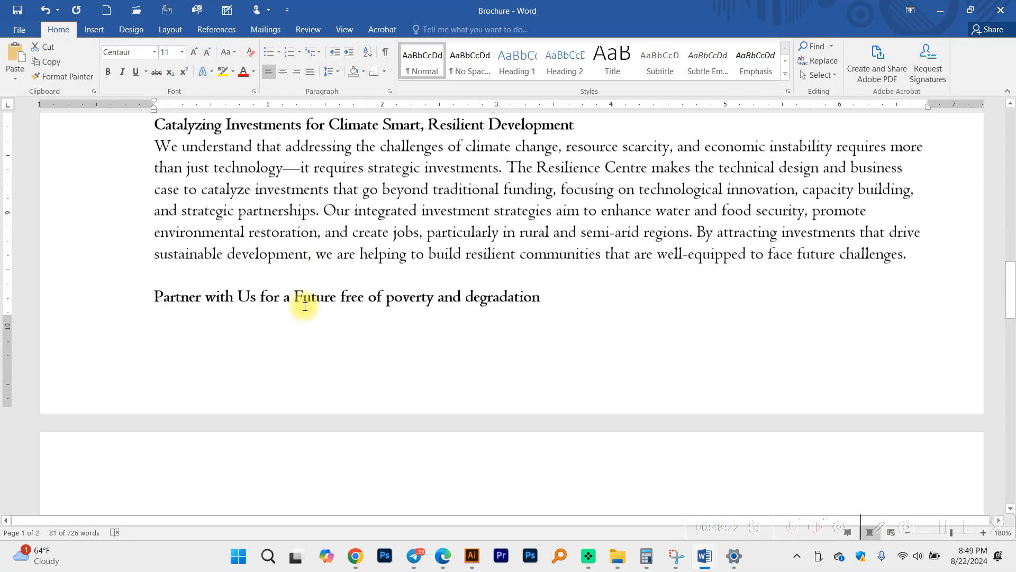
pyautogui.scroll(2, 382, 274)
pyautogui.moveTo(581, 229); pyautogui.dragTo(147, 228)
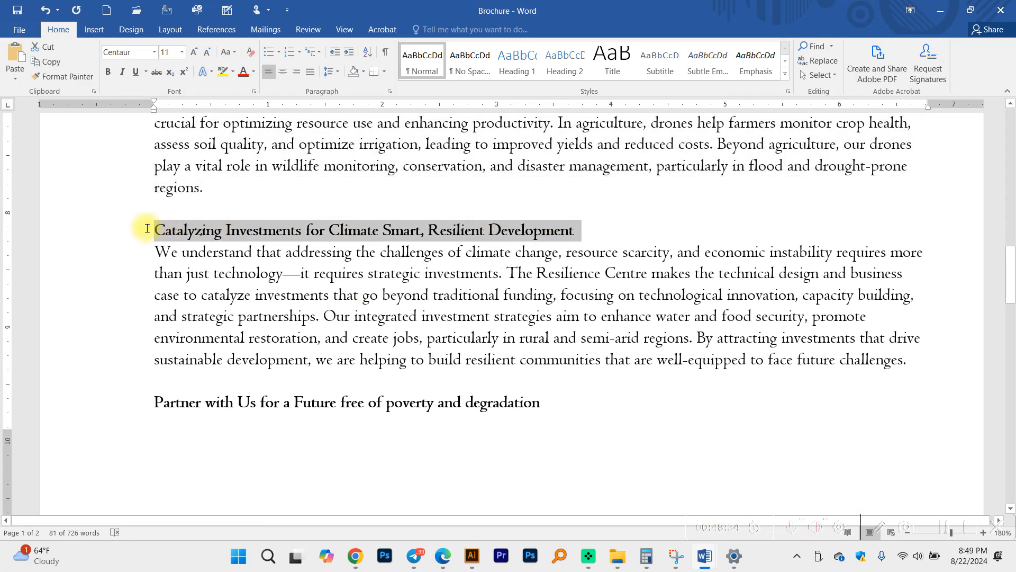
pyautogui.hotkey('ctrl', 'c')
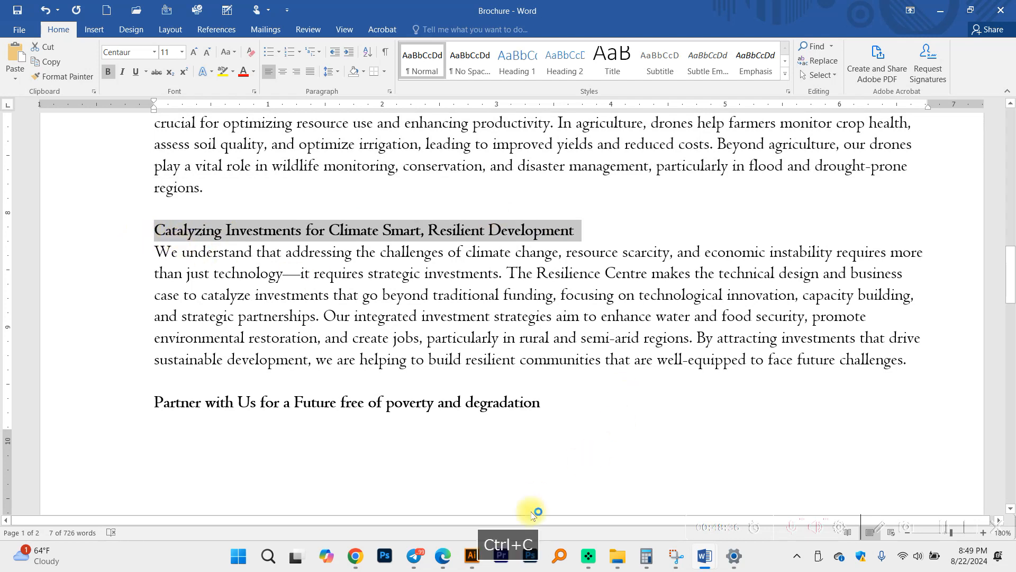
# Back in Illustrator, replace the fourth page's water heading with the copied heading and leave an empty line below it.
pyautogui.moveTo(472, 556)
pyautogui.click(483, 484)
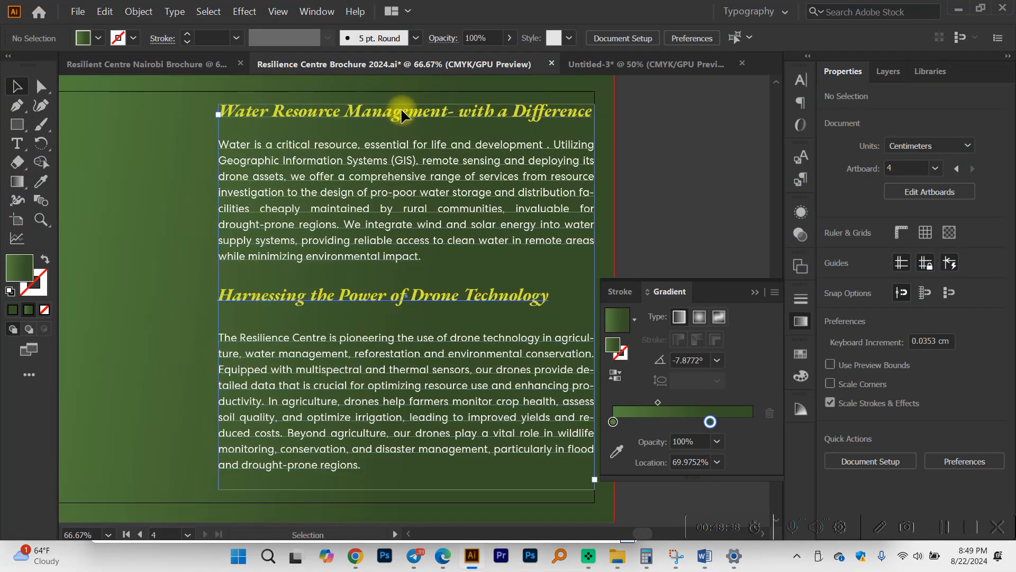
pyautogui.tripleClick(401, 111)
pyautogui.hotkey('ctrl', 'v')
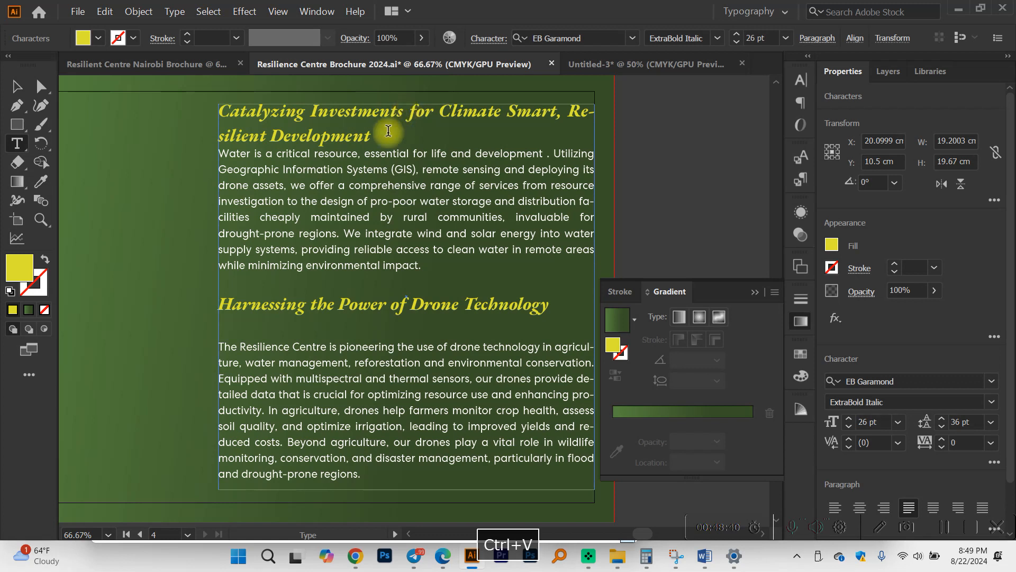
pyautogui.press('Return')
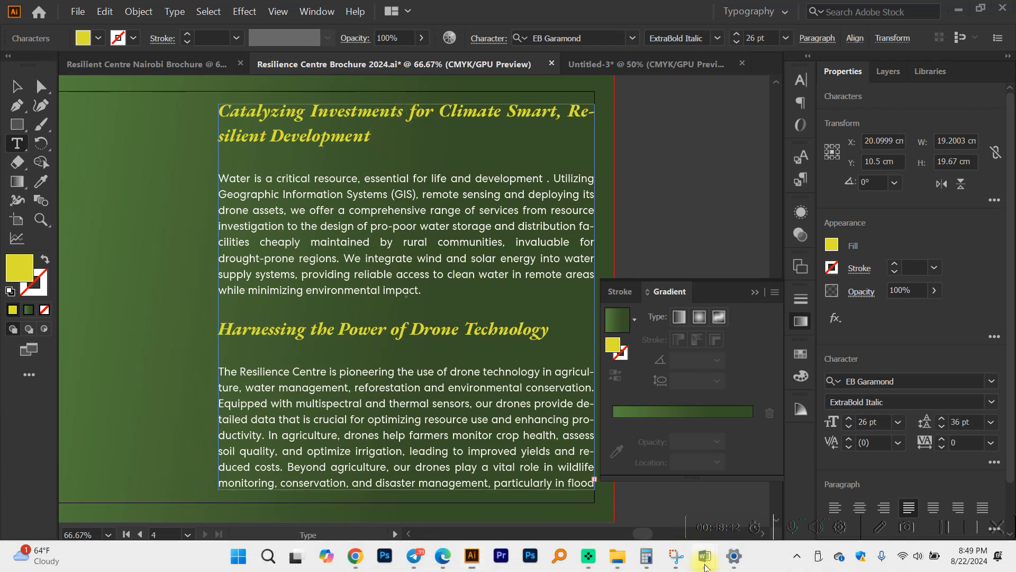
# Copy the paragraph under the Catalyzing Investments heading in Word and replace the fourth page's water paragraph with it in Illustrator.
pyautogui.moveTo(705, 556)
pyautogui.click(768, 495)
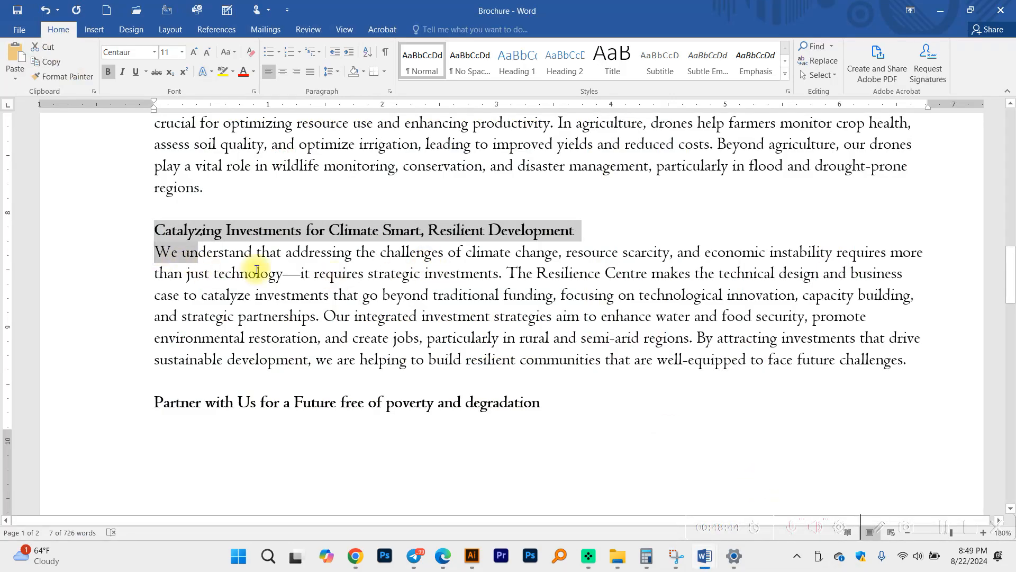
pyautogui.moveTo(155, 252); pyautogui.dragTo(900, 369)
pyautogui.hotkey('ctrl', 'c')
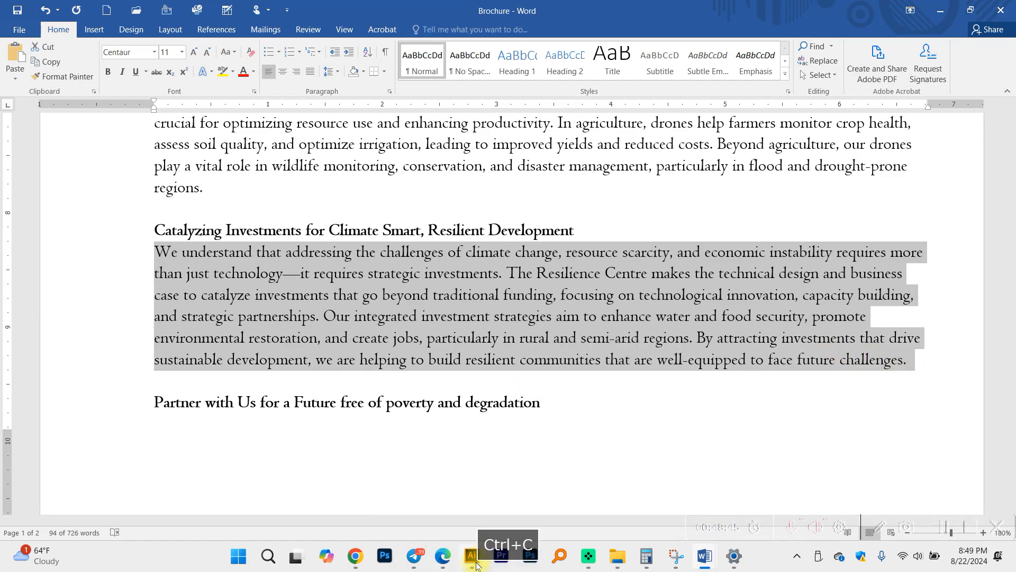
pyautogui.click(471, 556)
pyautogui.moveTo(261, 221); pyautogui.dragTo(159, 189)
pyautogui.hotkey('ctrl', 'v')
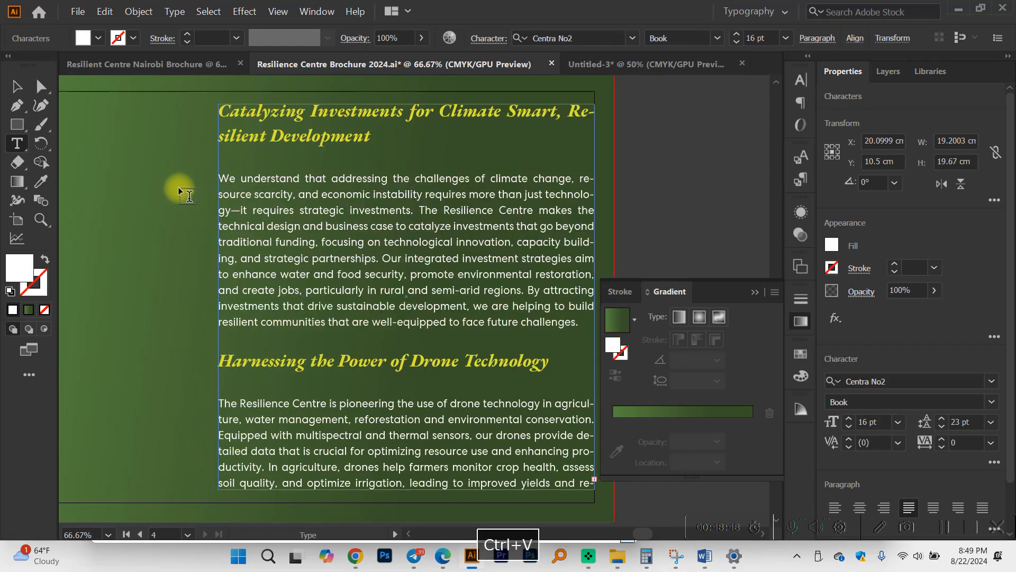
# Delete the drone technology heading and its paragraph from the fourth page's text frame.
pyautogui.click(230, 342)
pyautogui.moveTo(221, 365); pyautogui.dragTo(658, 503)
pyautogui.press('BackSpace')
pyautogui.moveTo(363, 361); pyautogui.dragTo(177, 333)
pyautogui.press('BackSpace')
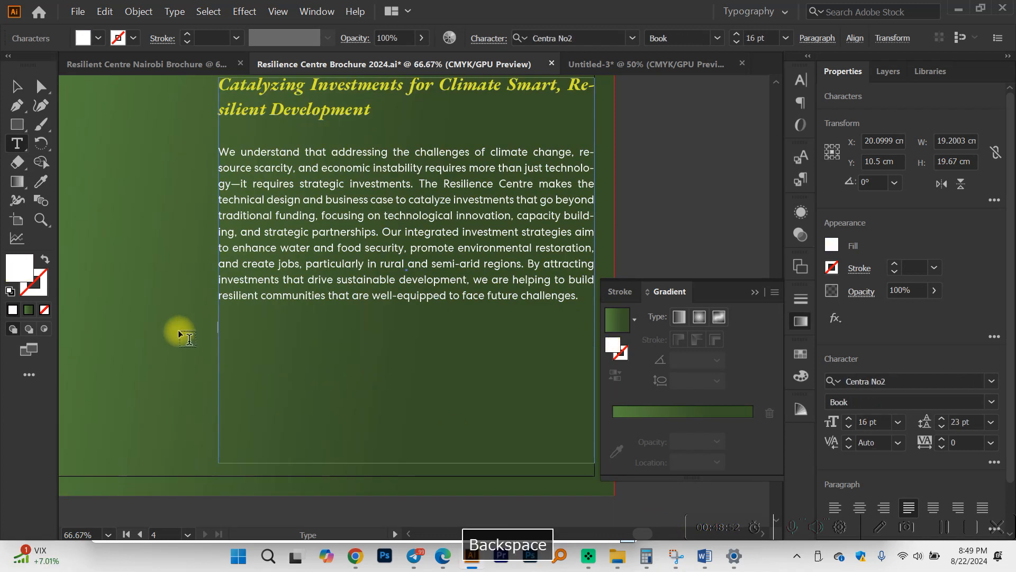
# Extend the text frame to the fourth page's left margin and narrow it from the right to about 16 cm wide.
pyautogui.scroll(2, 270, 275)
pyautogui.click(18, 87)
pyautogui.click(367, 204)
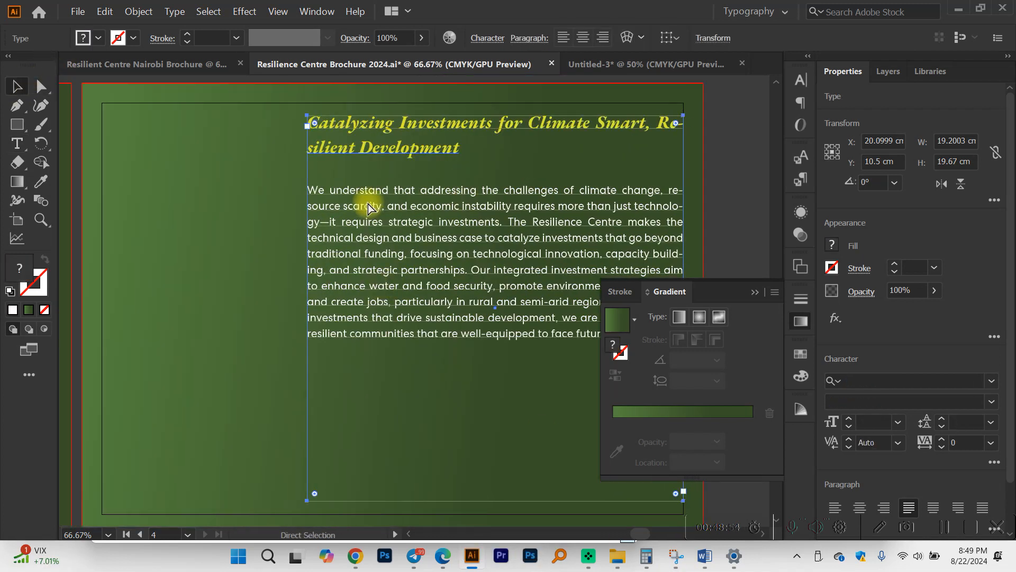
pyautogui.scroll(-1, 370, 204)
pyautogui.moveTo(322, 282); pyautogui.dragTo(178, 278)
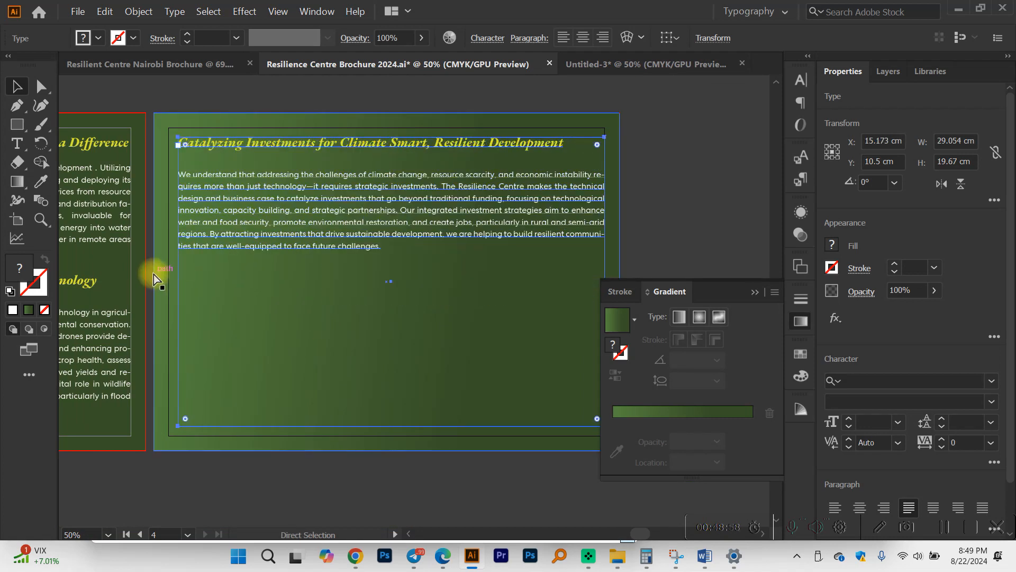
pyautogui.hscroll(1, 344, 274)
pyautogui.moveTo(582, 284); pyautogui.dragTo(387, 284)
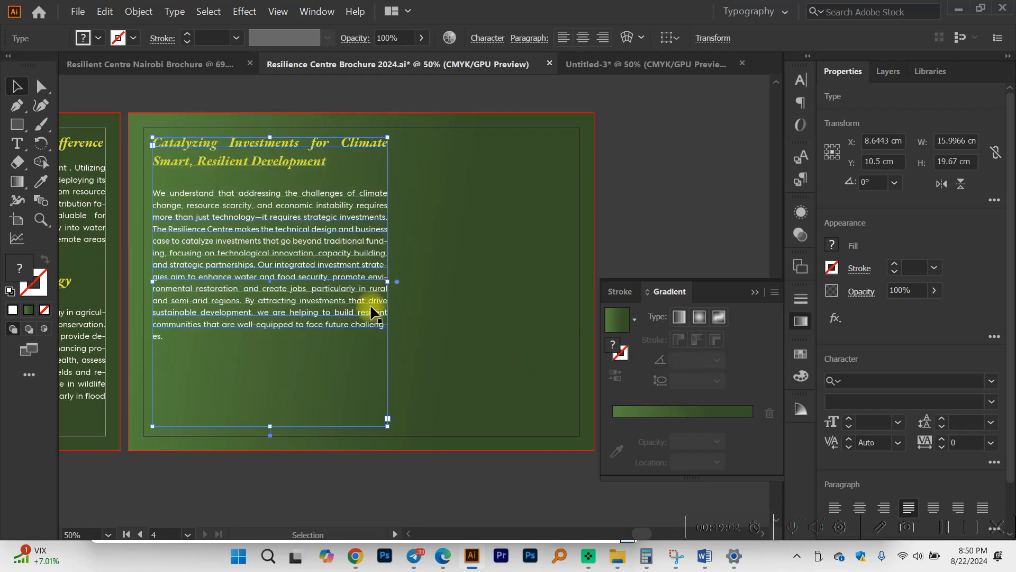
# Split the body text into three spaced paragraphs, breaking before "The Resilience Centre makes" and before "Our integrated investment strategies".
pyautogui.doubleClick(281, 291)
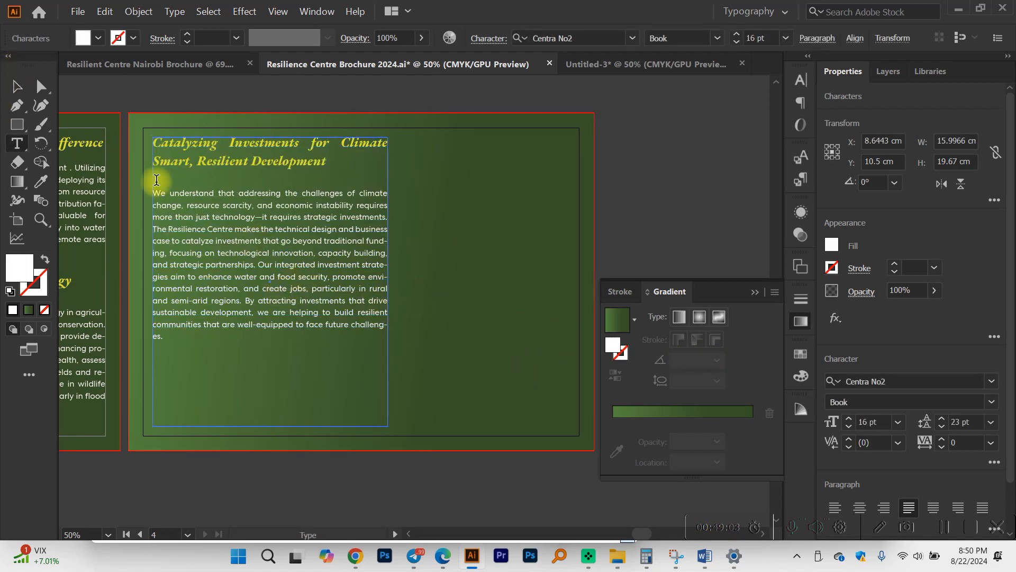
pyautogui.scroll(2, 157, 181)
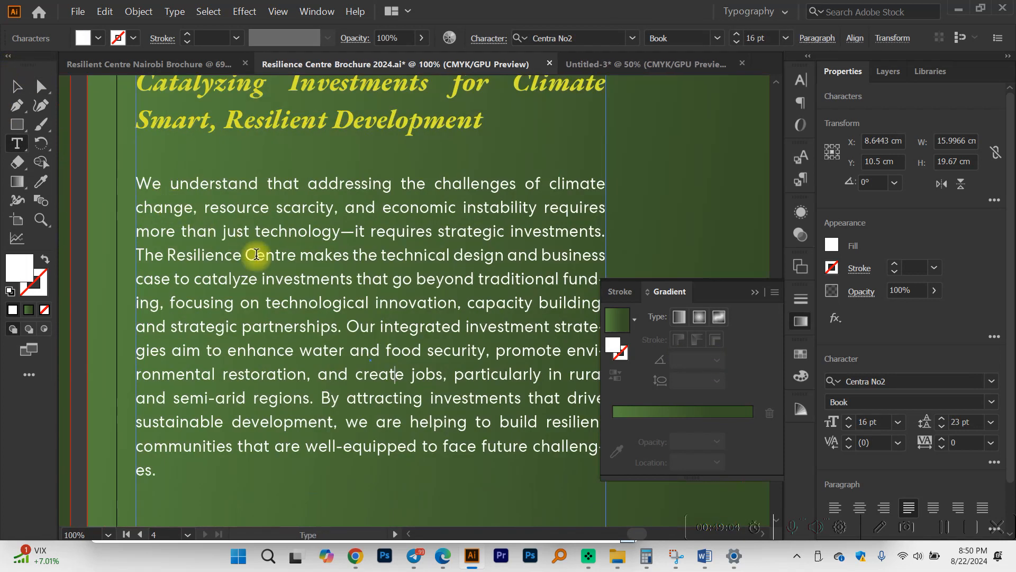
pyautogui.click(144, 253)
pyautogui.press('Return')
pyautogui.scroll(-1, 328, 302)
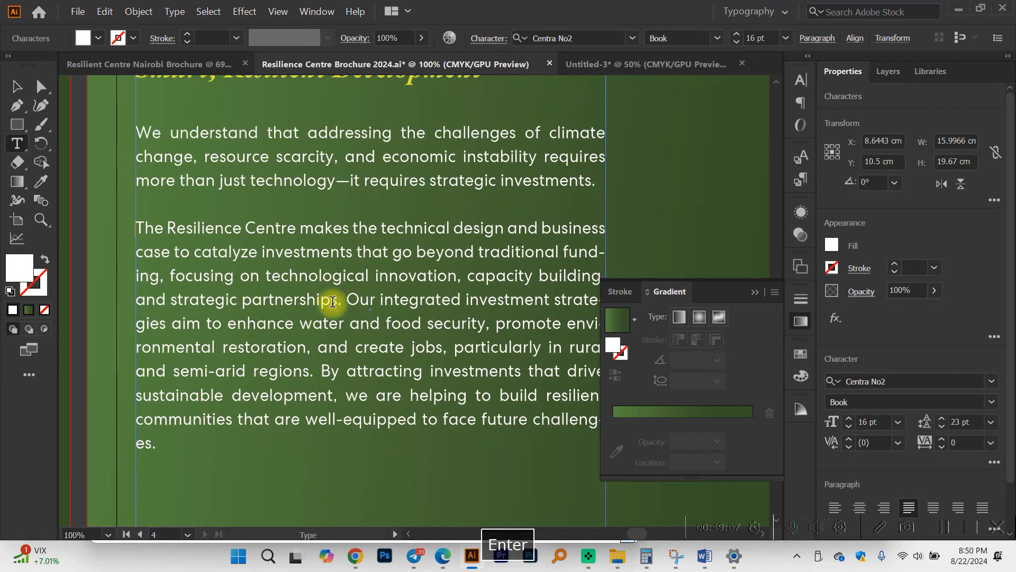
pyautogui.click(344, 303)
pyautogui.press('Return')
pyautogui.press('Return')
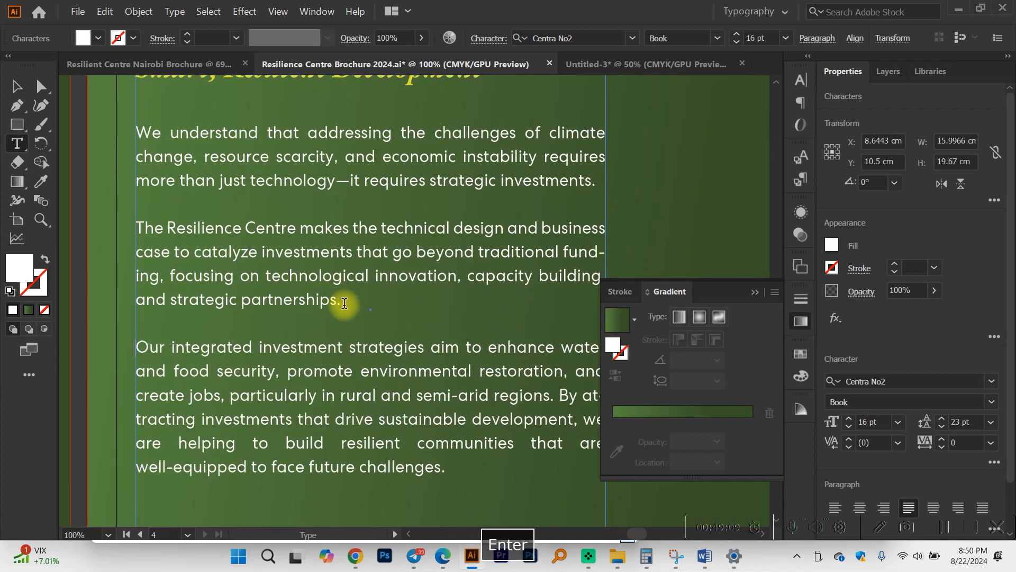
# Reverse the fourth page's background gradient so the dark green lies on the left behind the text.
pyautogui.scroll(-2, 345, 303)
pyautogui.click(16, 87)
pyautogui.click(608, 175)
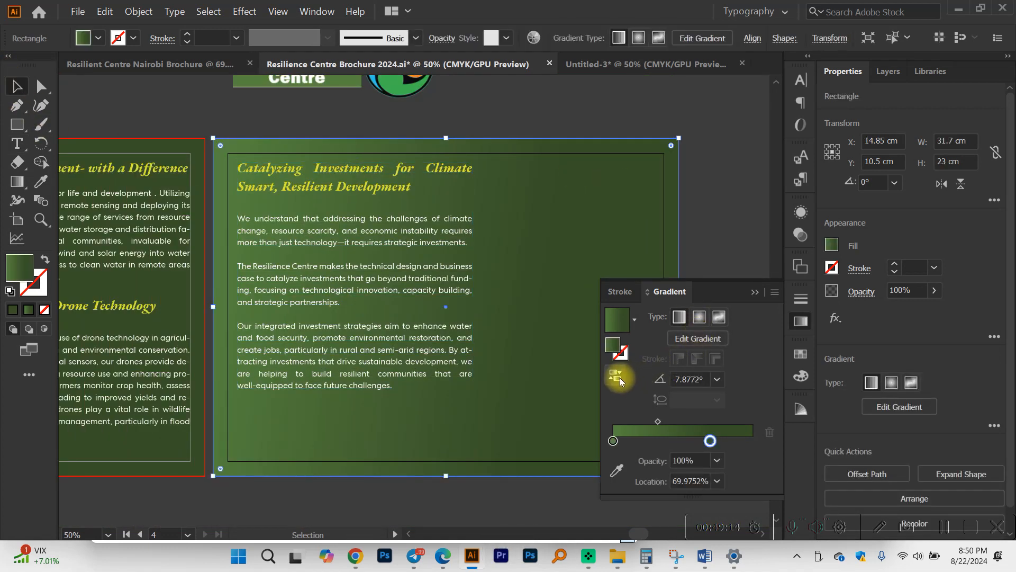
pyautogui.click(620, 377)
pyautogui.click(619, 378)
pyautogui.click(621, 376)
pyautogui.click(620, 376)
pyautogui.click(620, 377)
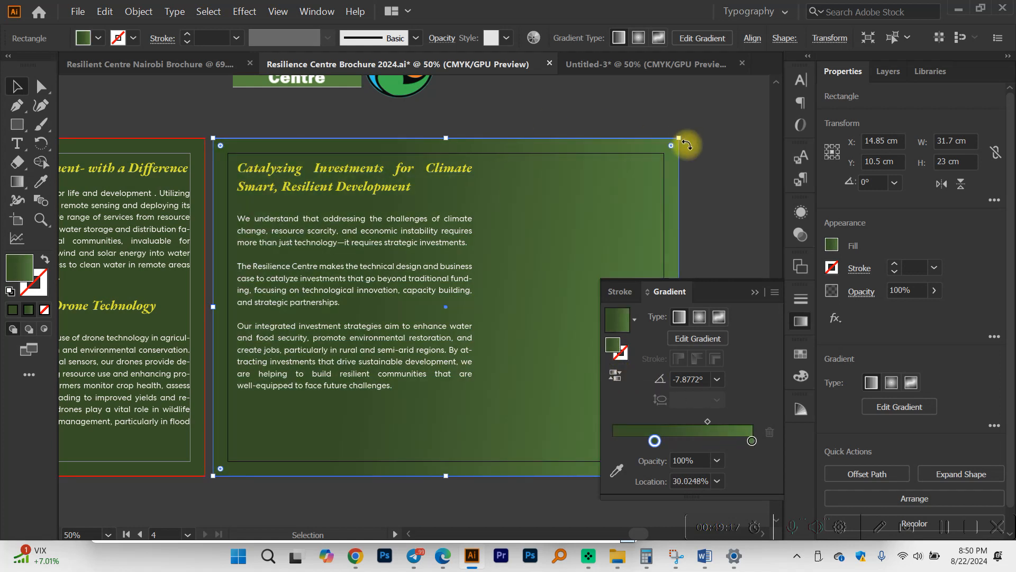
pyautogui.click(724, 139)
pyautogui.hscroll(3, 715, 147)
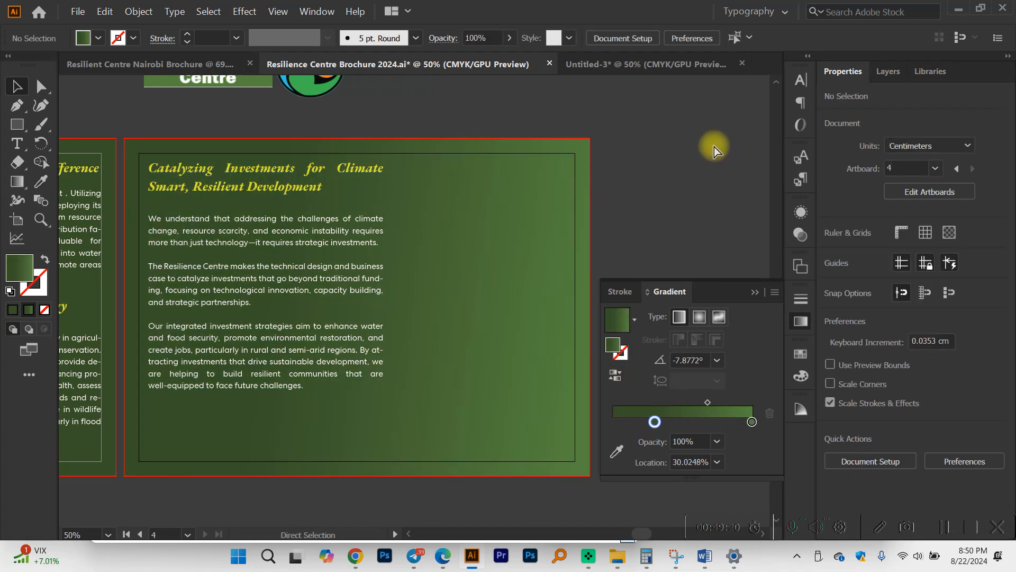
# Shorten the fourth page's text frame to about 16 cm high and move it down to about X 8.79 cm, Y 11.08 cm.
pyautogui.click(363, 254)
pyautogui.moveTo(268, 451); pyautogui.dragTo(281, 420)
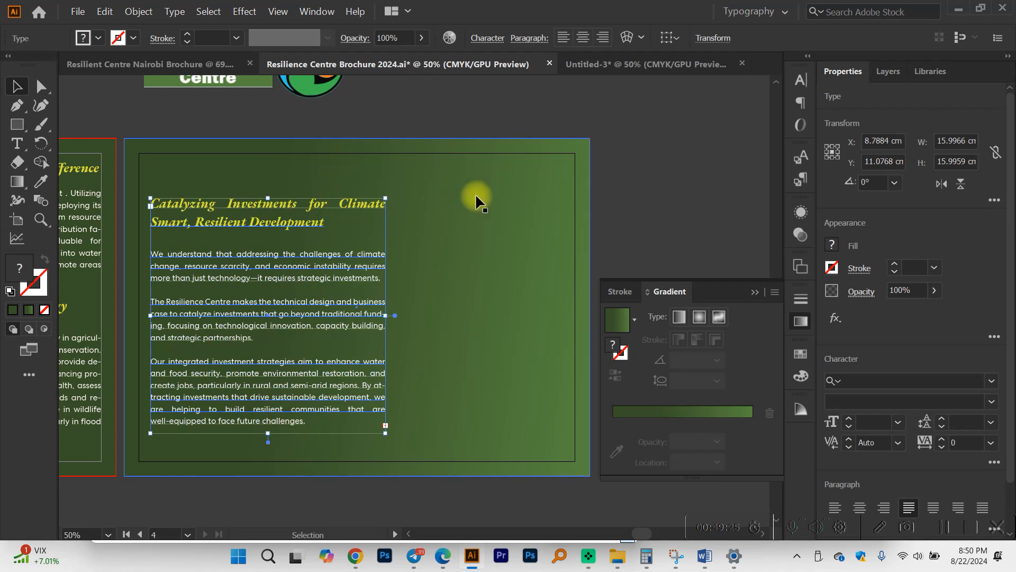
pyautogui.click(500, 201)
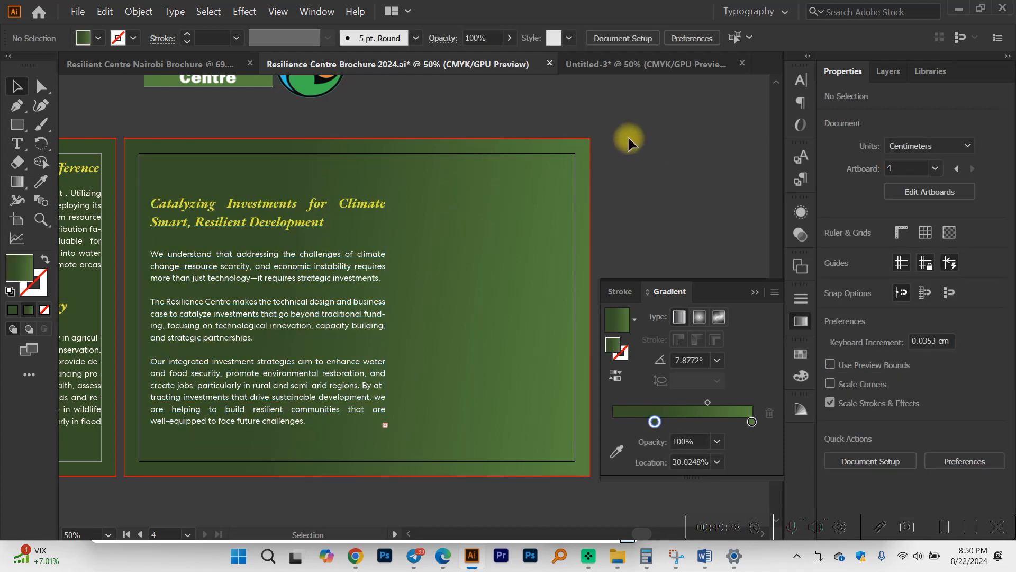
pyautogui.click(386, 263)
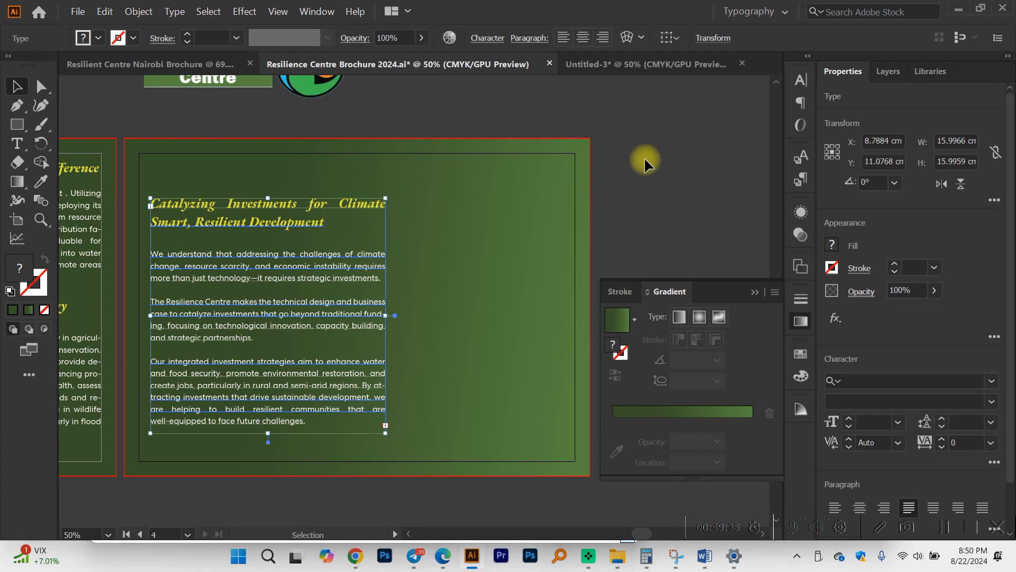
pyautogui.hotkey('ctrl', 'z')
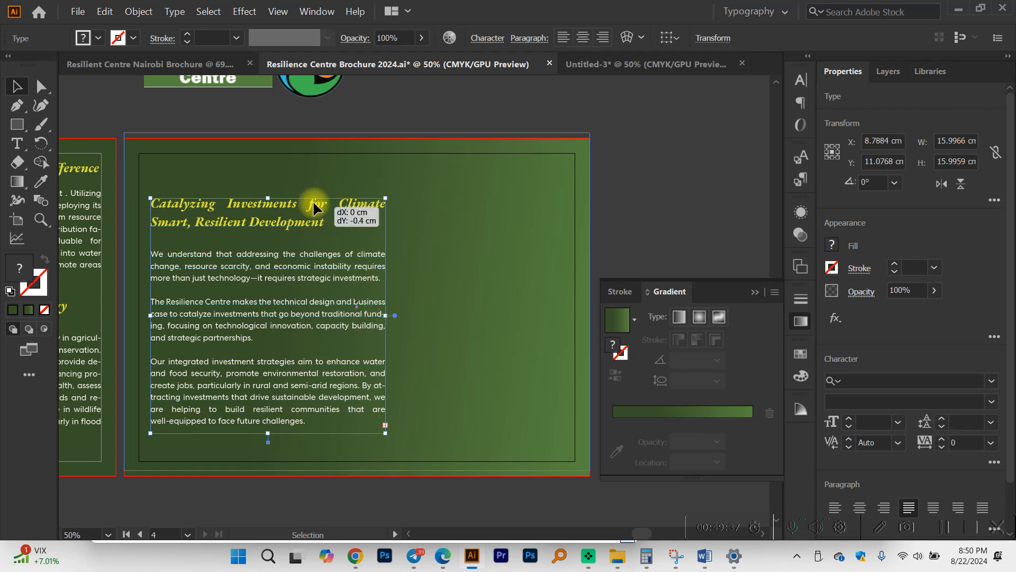
pyautogui.click(665, 177)
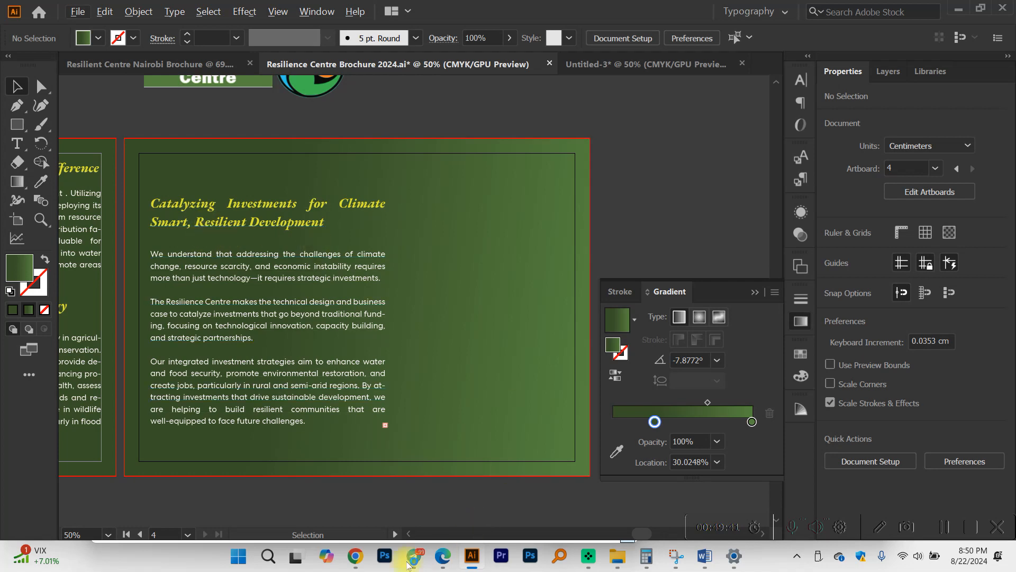
# Switch to Freepik in Chrome, close the open drone photo and browse photos for "climate change".
pyautogui.moveTo(355, 562)
pyautogui.click(238, 461)
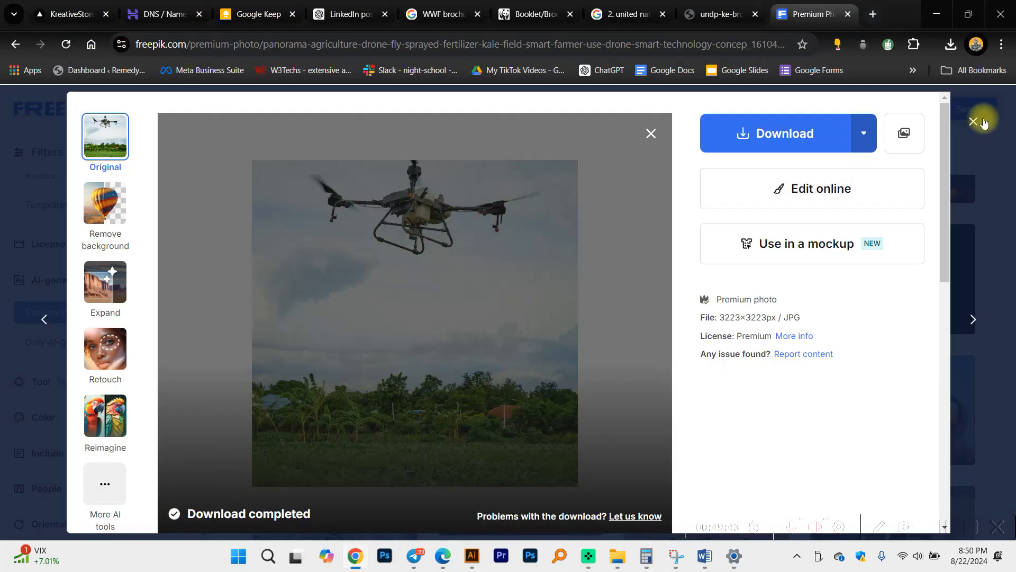
pyautogui.press('Escape')
pyautogui.click(454, 109)
pyautogui.hotkey('ctrl', 'a')
pyautogui.write('c')
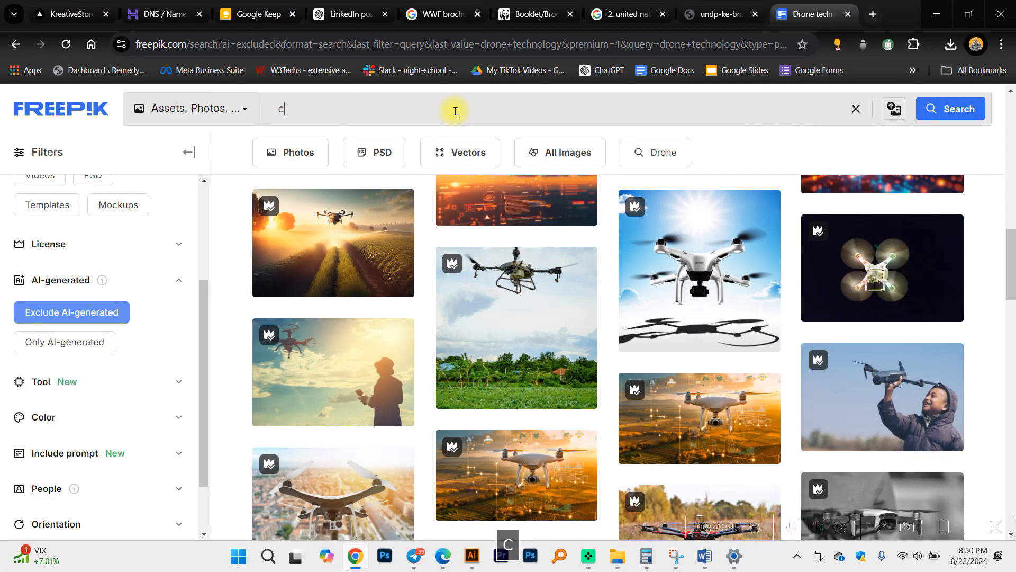
pyautogui.write('limate change')
pyautogui.press('Return')
pyautogui.scroll(-10, 607, 335)
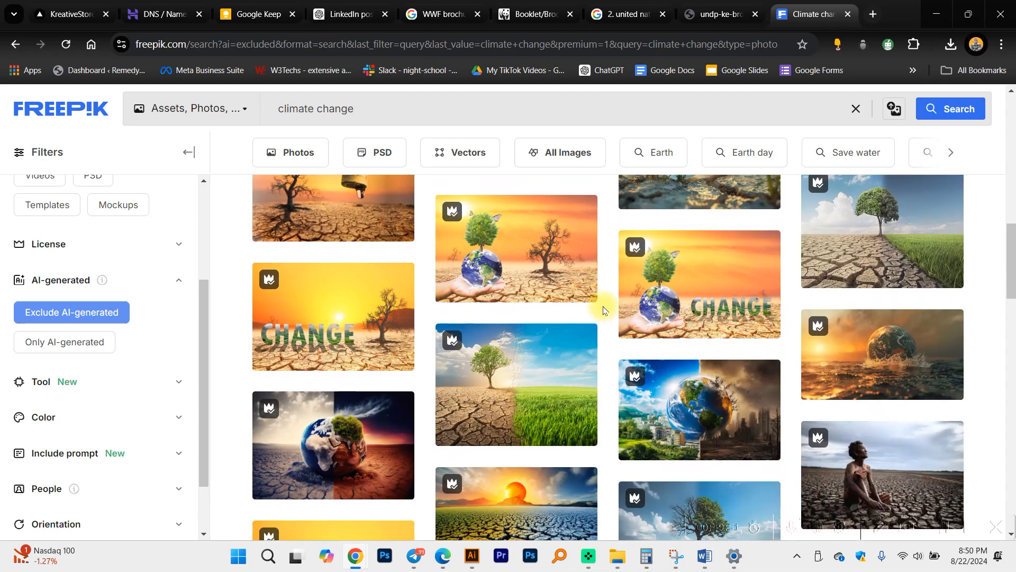
pyautogui.scroll(3, 605, 309)
pyautogui.scroll(-10, 603, 309)
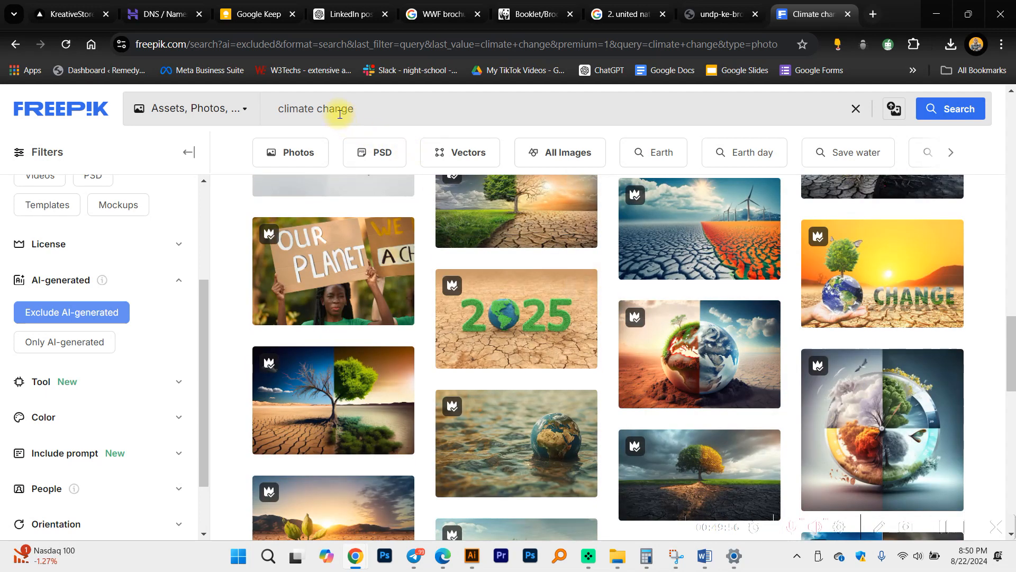
# Shorten the photo search to "climate" and browse its results through to the second page.
pyautogui.press('BackSpace')
pyautogui.press('BackSpace')
pyautogui.press('BackSpace')
pyautogui.press('Return')
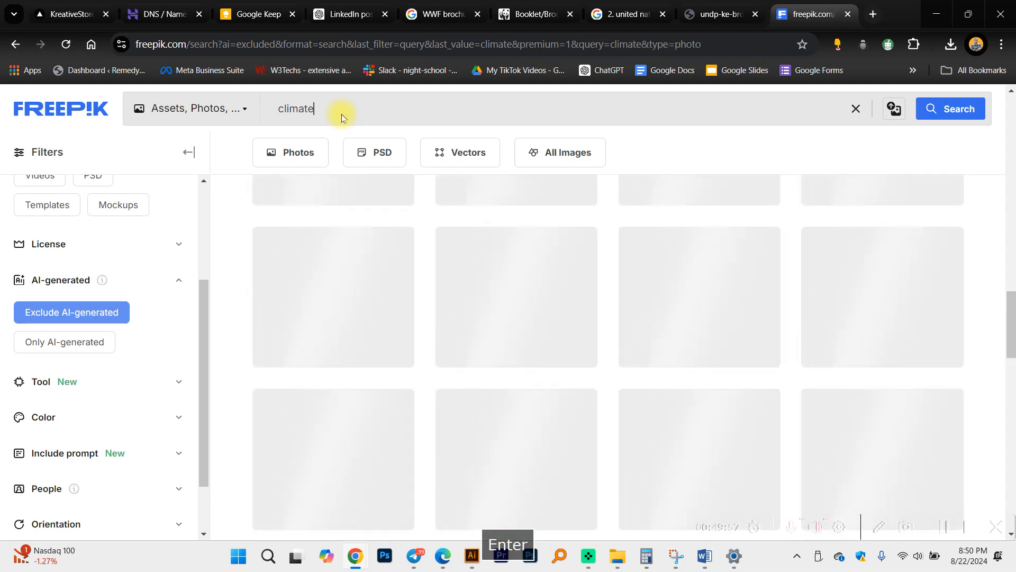
pyautogui.scroll(-10, 441, 245)
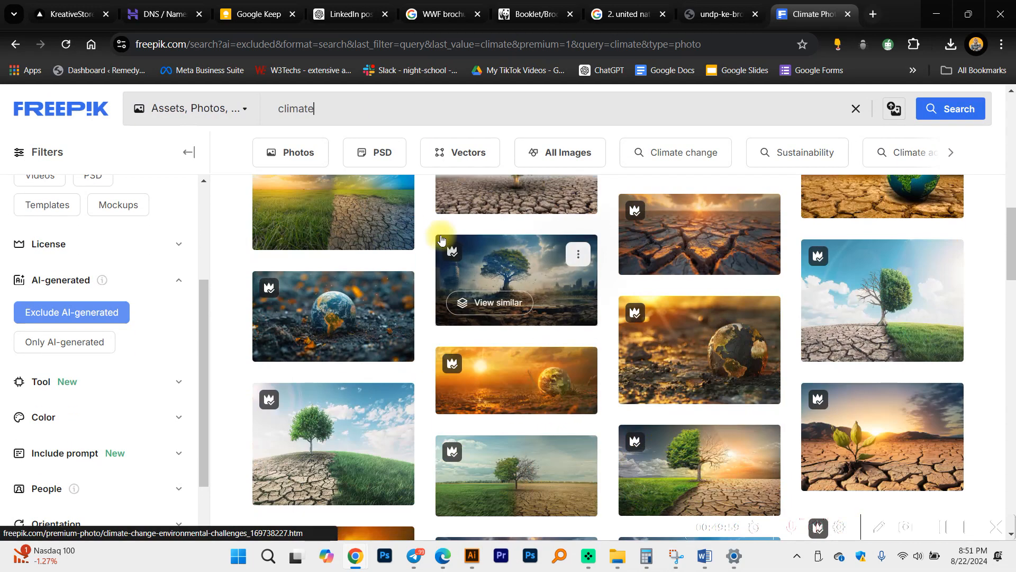
pyautogui.scroll(-15, 442, 238)
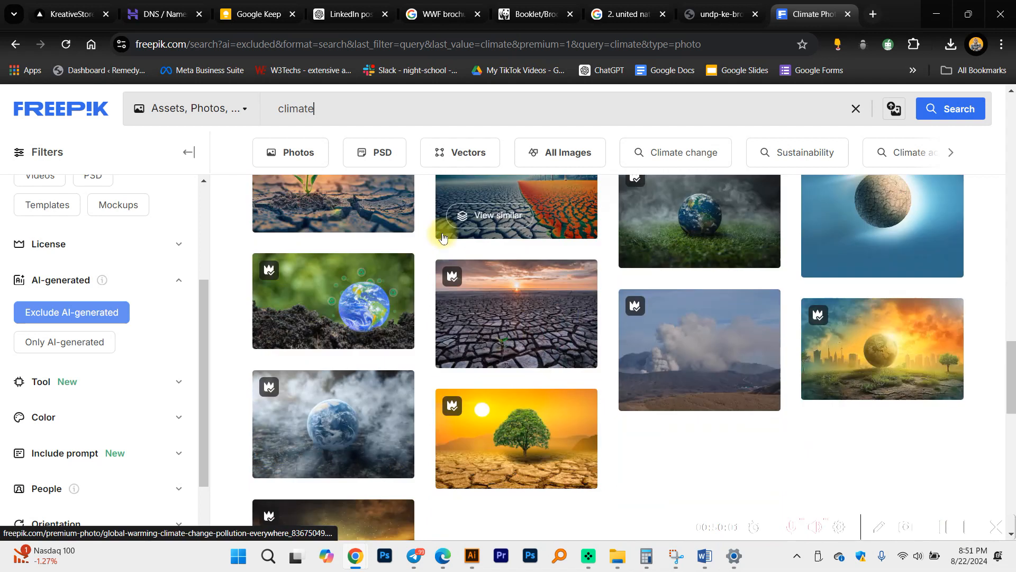
pyautogui.scroll(-2, 562, 324)
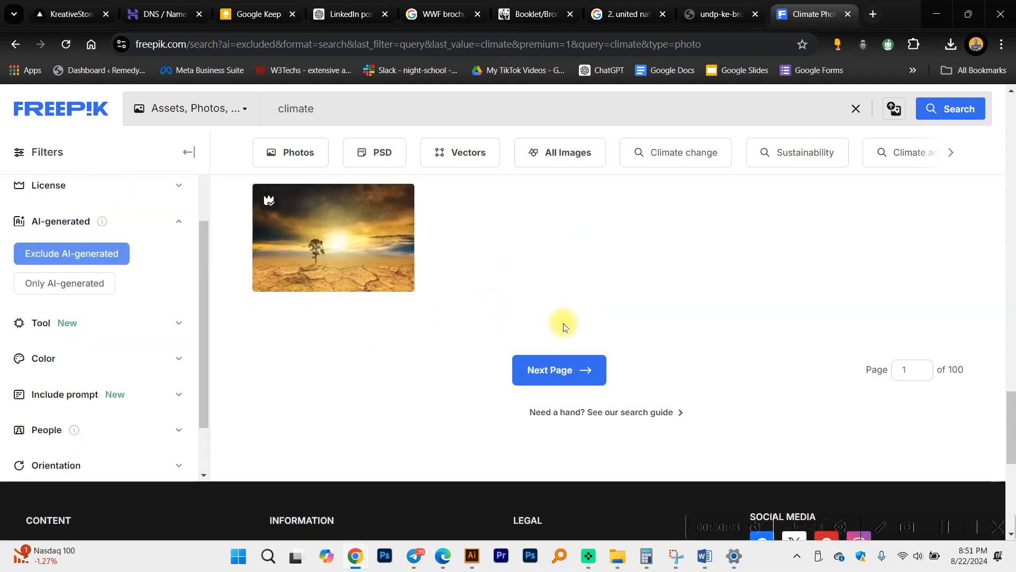
pyautogui.click(582, 329)
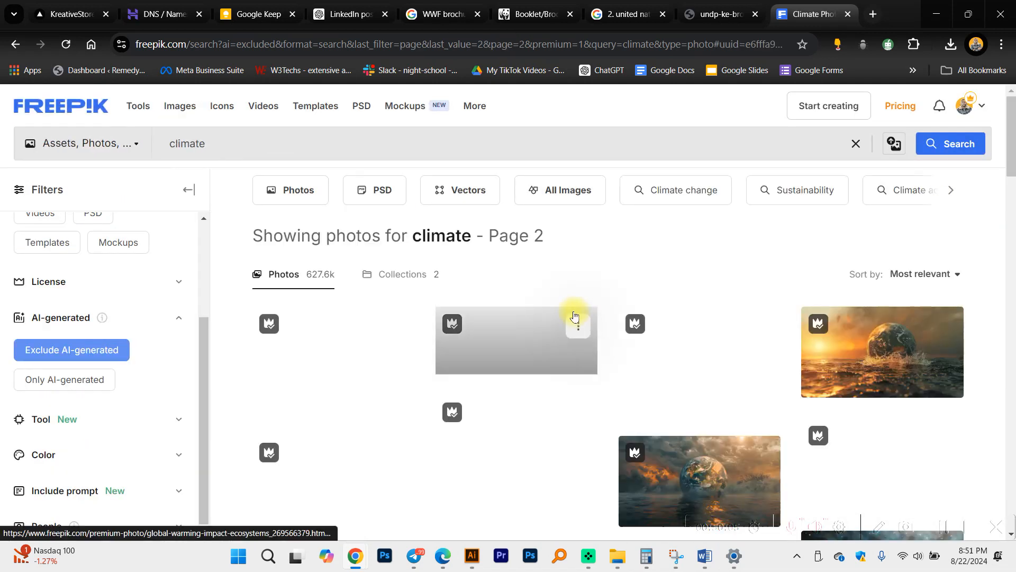
pyautogui.scroll(-5, 574, 314)
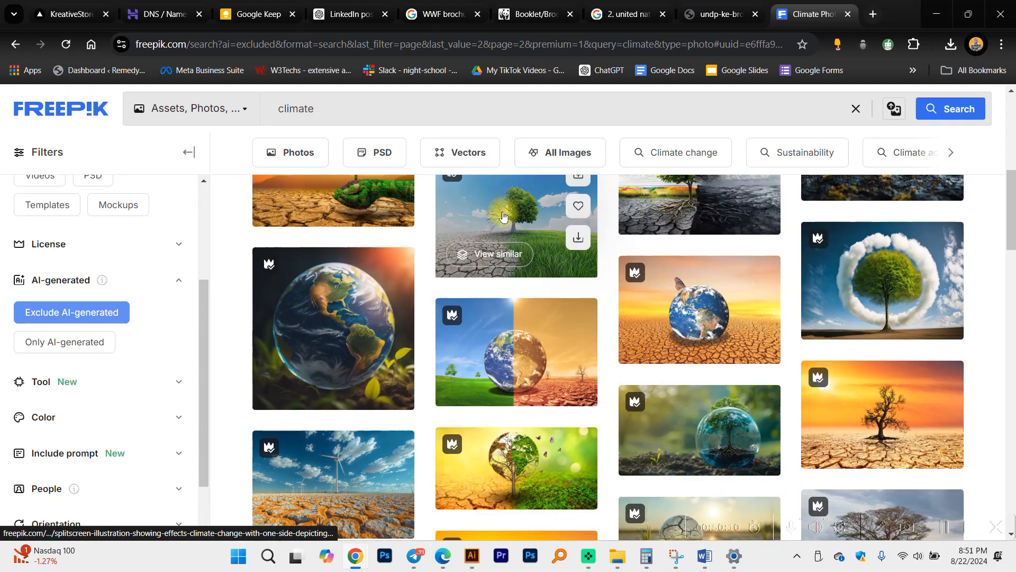
# Open the photo of the half-bare, half-green tree and download it in the Large size, 2000 × 1506 px.
pyautogui.click(510, 257)
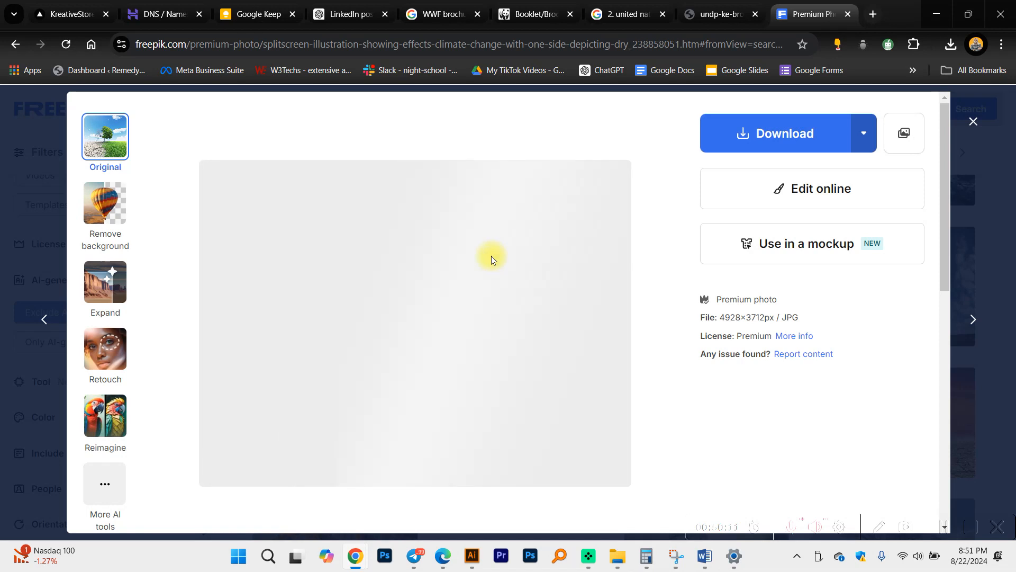
pyautogui.click(867, 146)
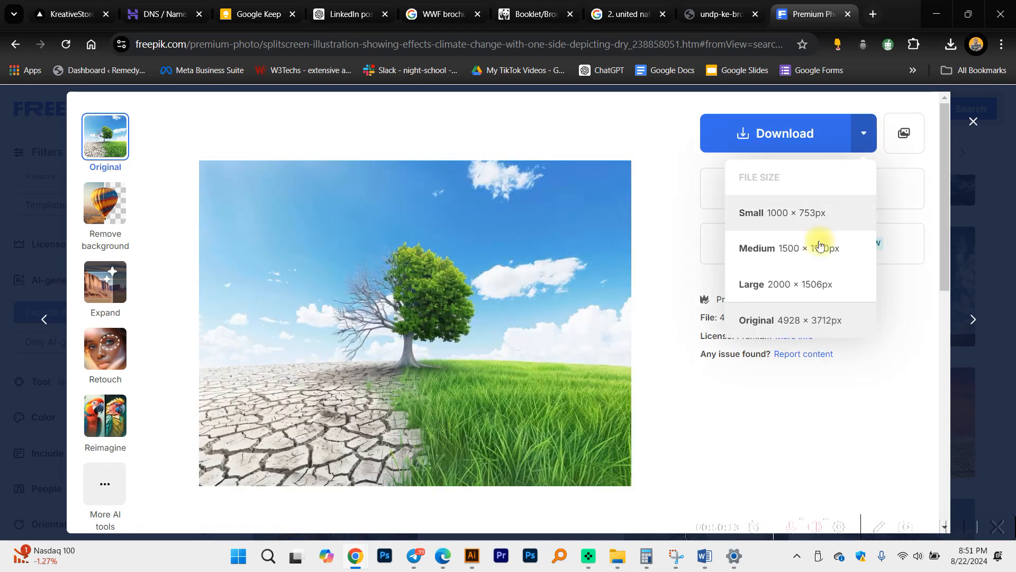
pyautogui.click(799, 284)
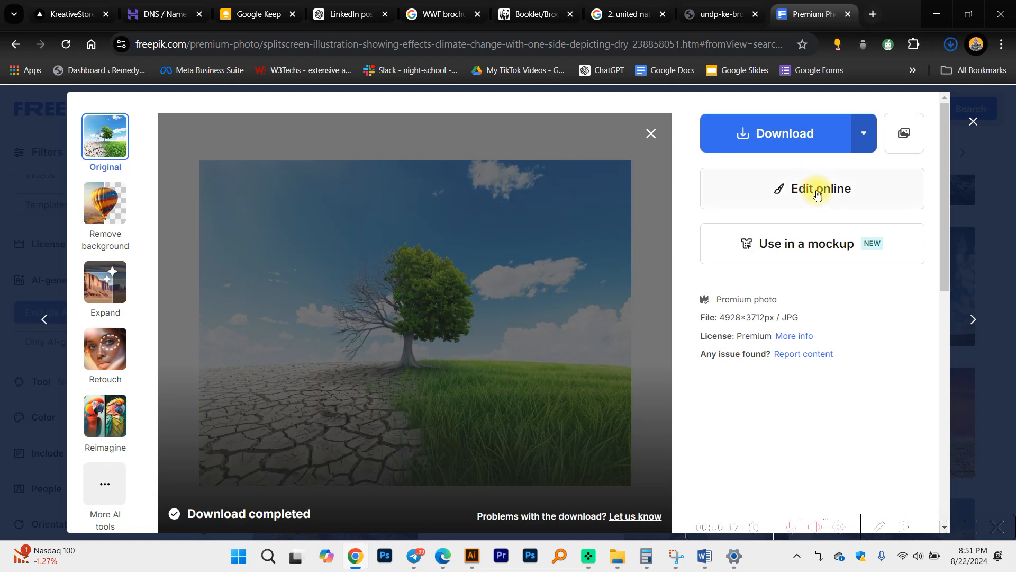
# Move the downloaded photo 113698 from the Downloads folder into the Downloaded Images folder.
pyautogui.click(951, 44)
pyautogui.click(914, 78)
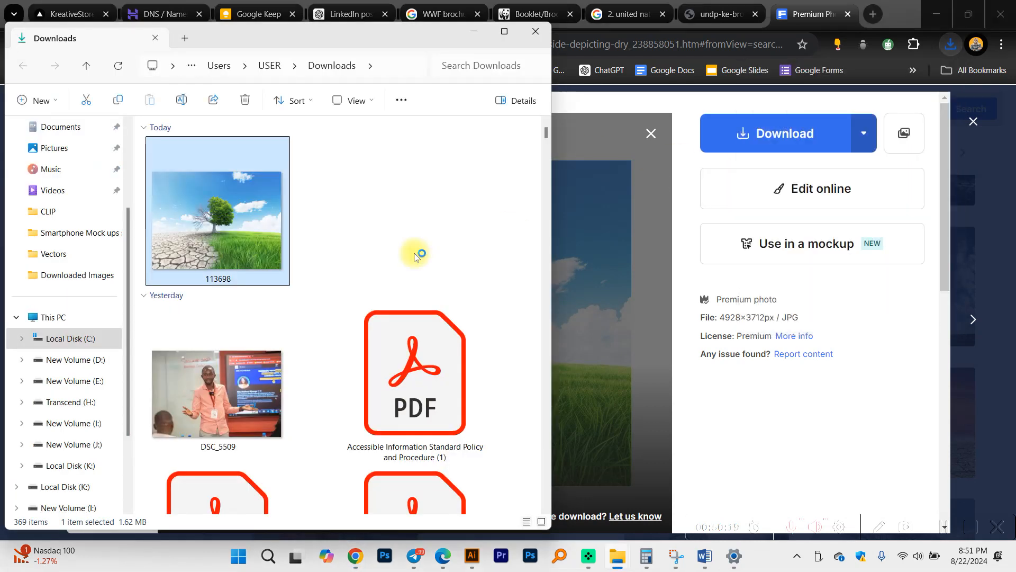
pyautogui.hotkey('ctrl', 'x')
pyautogui.moveTo(617, 555)
pyautogui.click(553, 447)
pyautogui.hotkey('ctrl', 'v')
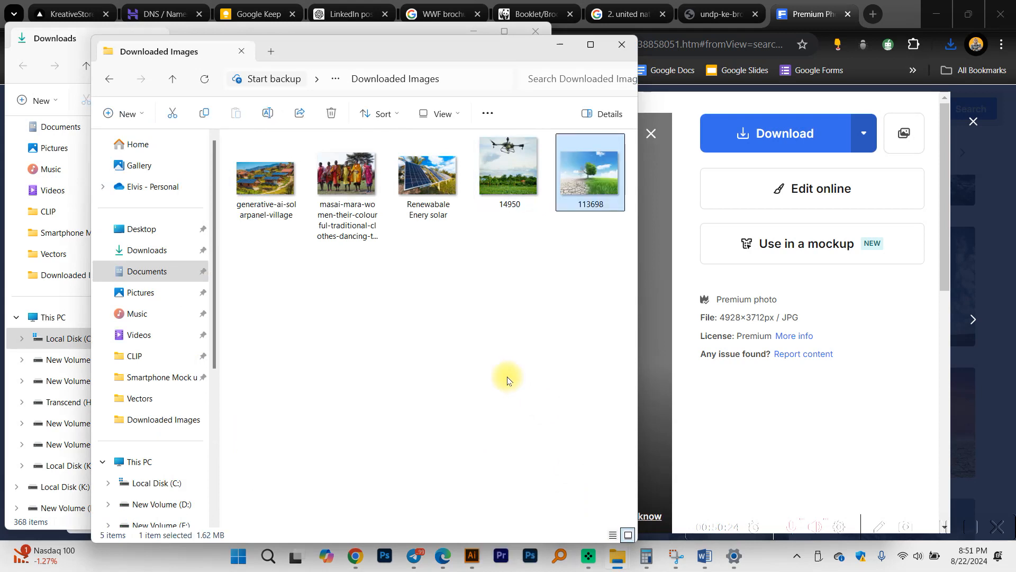
# Place the photo 113698 into the Illustrator brochure over the fourth page and scale it down to about 28.9 × 21.8 cm.
pyautogui.moveTo(566, 188); pyautogui.dragTo(484, 333)
pyautogui.scroll(-2, 407, 345)
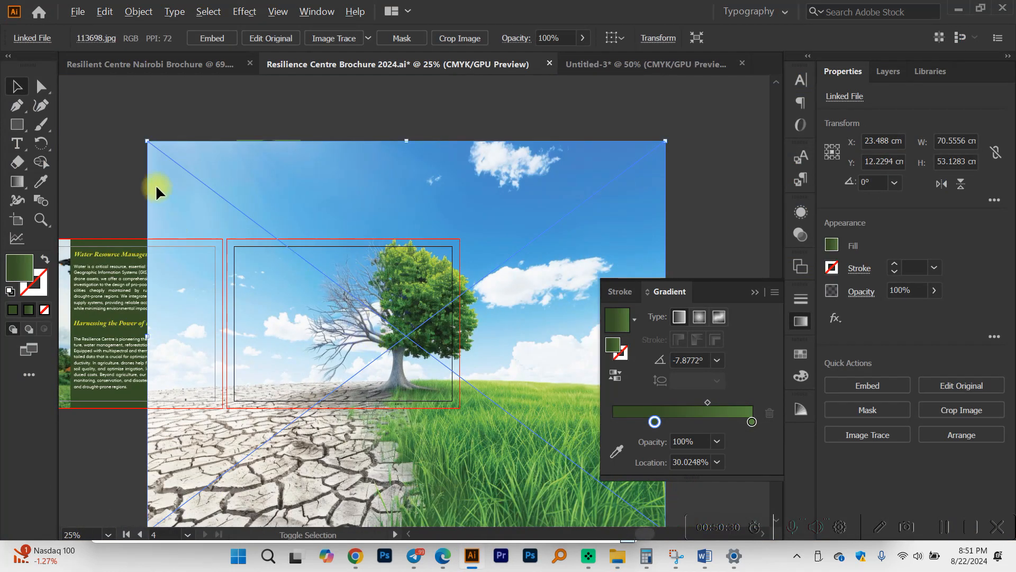
pyautogui.moveTo(146, 142); pyautogui.dragTo(297, 254)
pyautogui.scroll(1, 333, 262)
# Move the photo to the fourth page's upper-left corner and enlarge it to about 32.8 × 24.7 cm.
pyautogui.moveTo(409, 309); pyautogui.dragTo(310, 287)
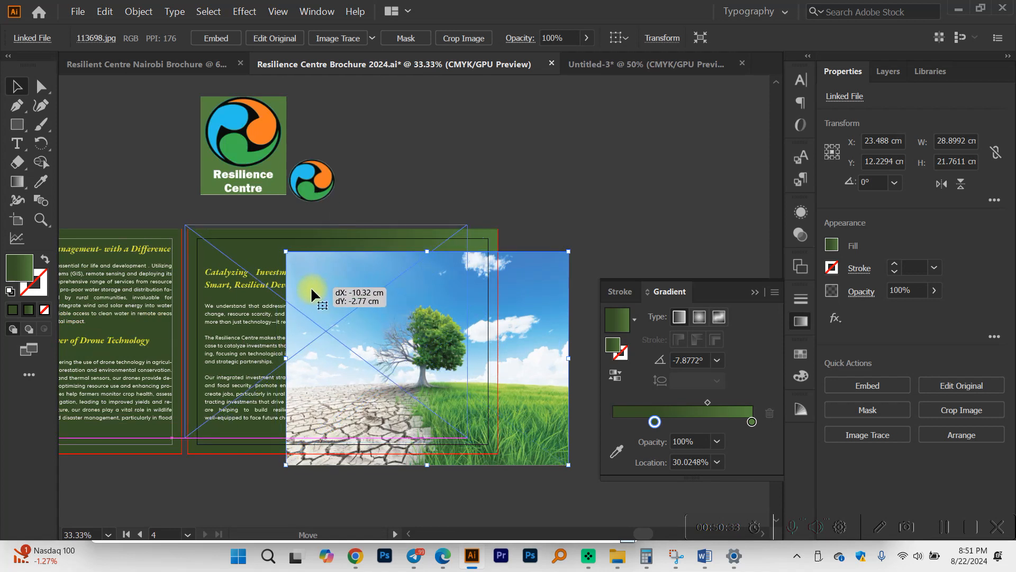
pyautogui.scroll(-1, 310, 286)
pyautogui.moveTo(468, 425); pyautogui.dragTo(506, 454)
pyautogui.click(480, 477)
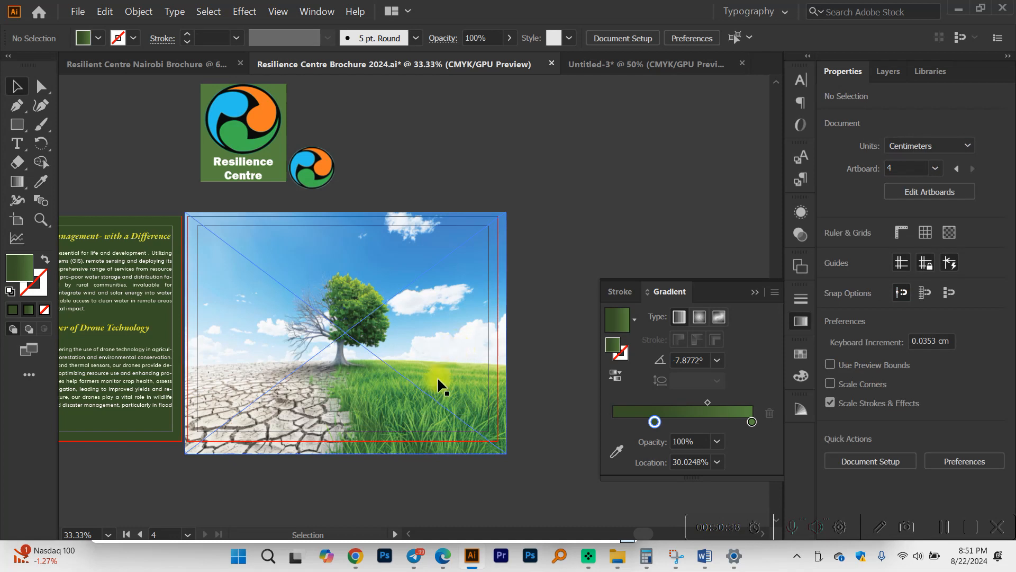
# Resize the photo to about 33.1 × 24.9 cm and position it over the whole page at about X 15.09 cm, Y 10.5 cm.
pyautogui.click(495, 446)
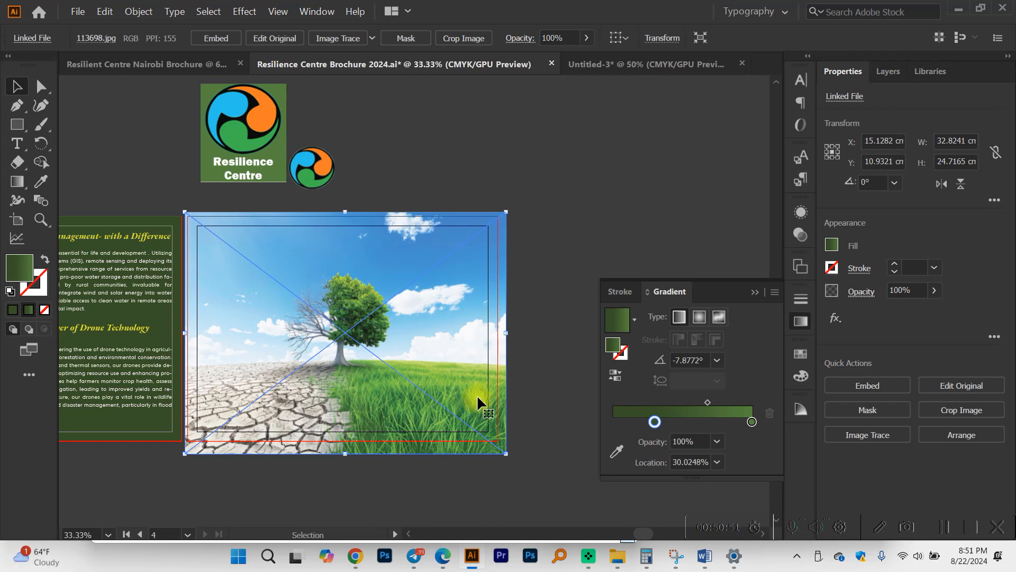
pyautogui.scroll(1, 486, 443)
pyautogui.moveTo(509, 458); pyautogui.dragTo(530, 475)
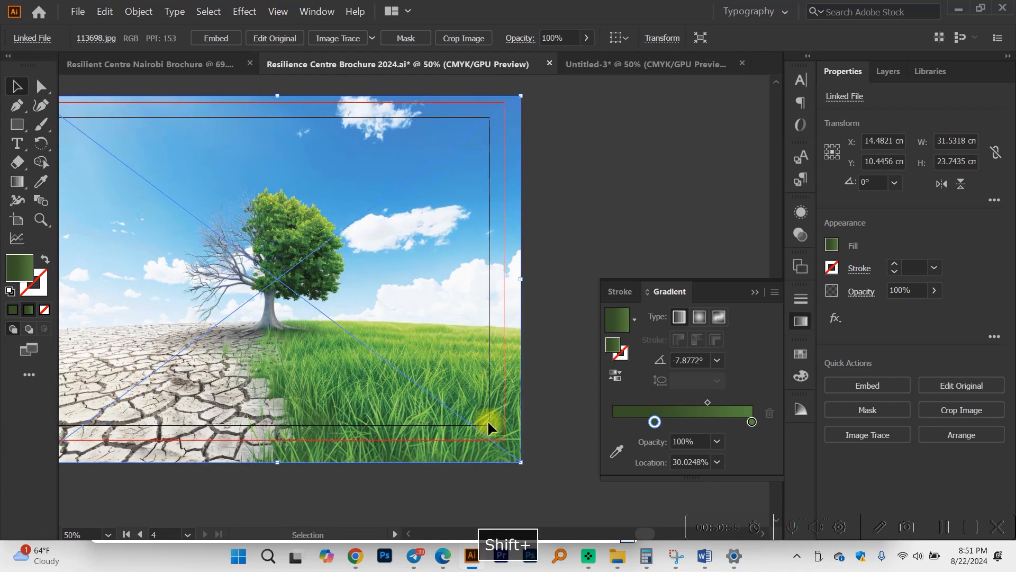
pyautogui.moveTo(487, 419); pyautogui.dragTo(484, 408)
pyautogui.hscroll(-3, 487, 415)
pyautogui.click(487, 416)
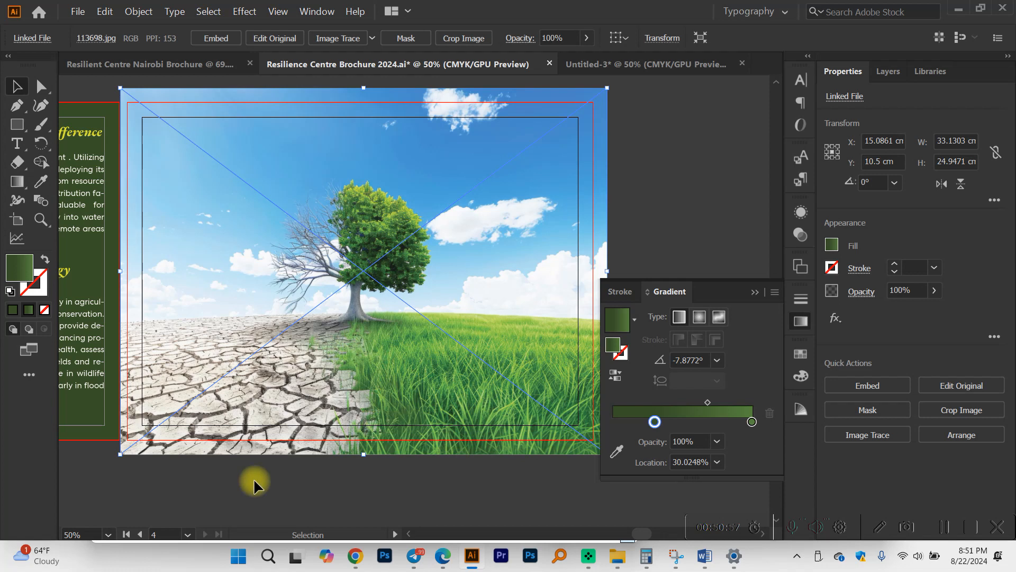
pyautogui.hscroll(3, 169, 457)
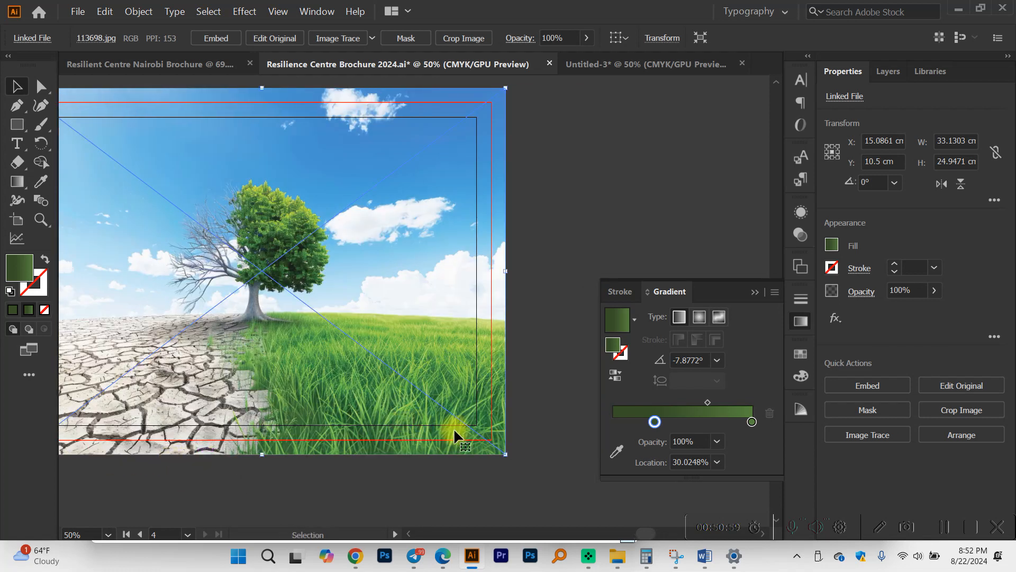
# Send the tree photo to the back, behind the fourth page's green gradient and text, and deselect it.
pyautogui.click(452, 485)
pyautogui.click(504, 392)
pyautogui.rightClick(501, 373)
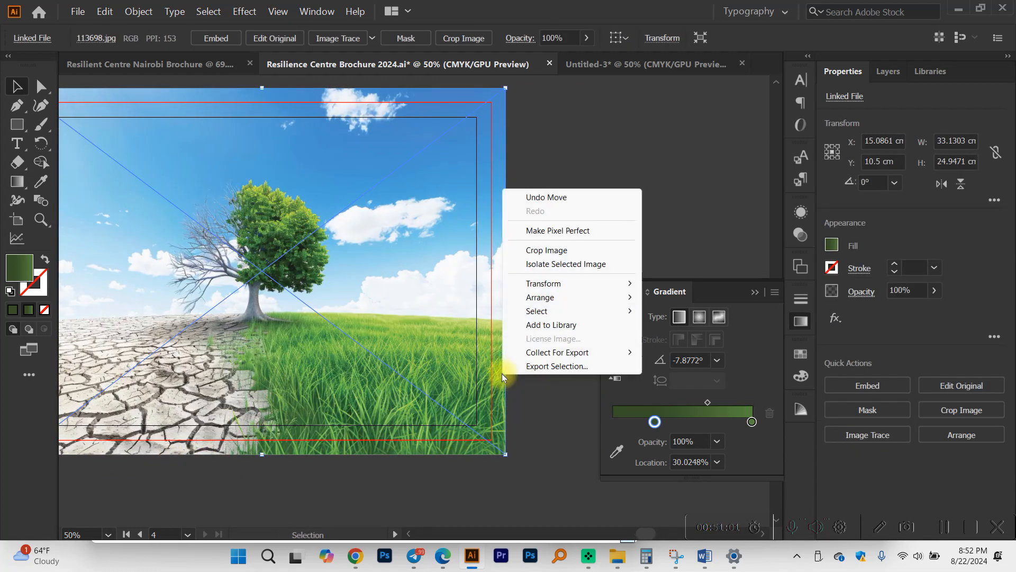
pyautogui.moveTo(570, 300)
pyautogui.click(683, 341)
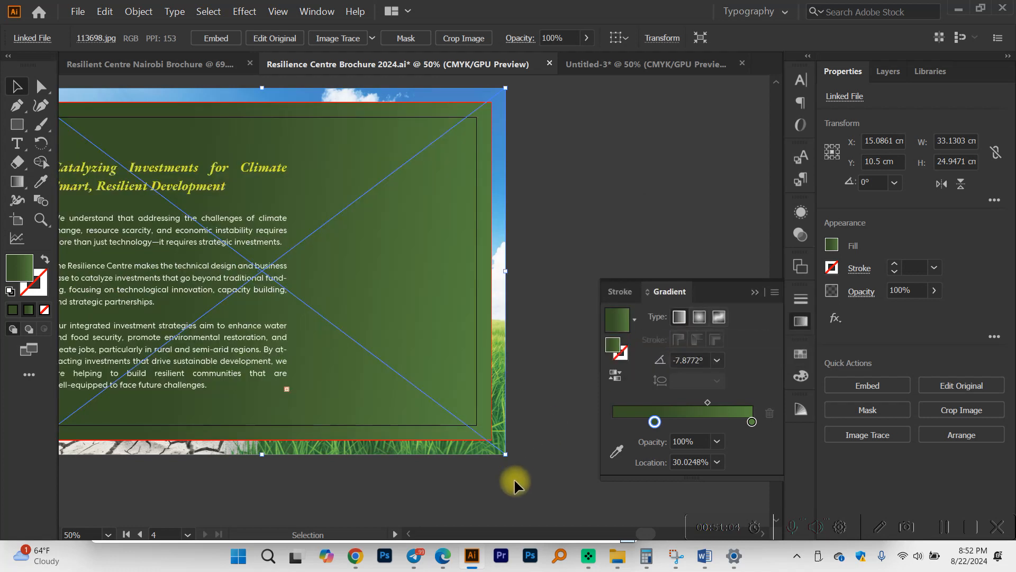
pyautogui.click(513, 497)
pyautogui.hscroll(-2, 511, 490)
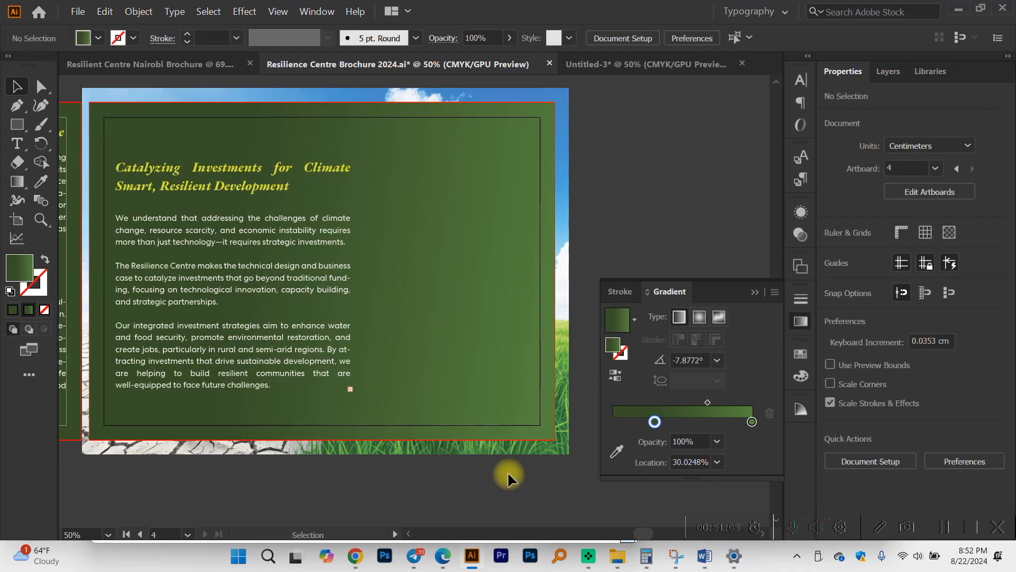
# Copy the fourth page's green gradient background rectangle and paste the duplicate in place.
pyautogui.click(502, 370)
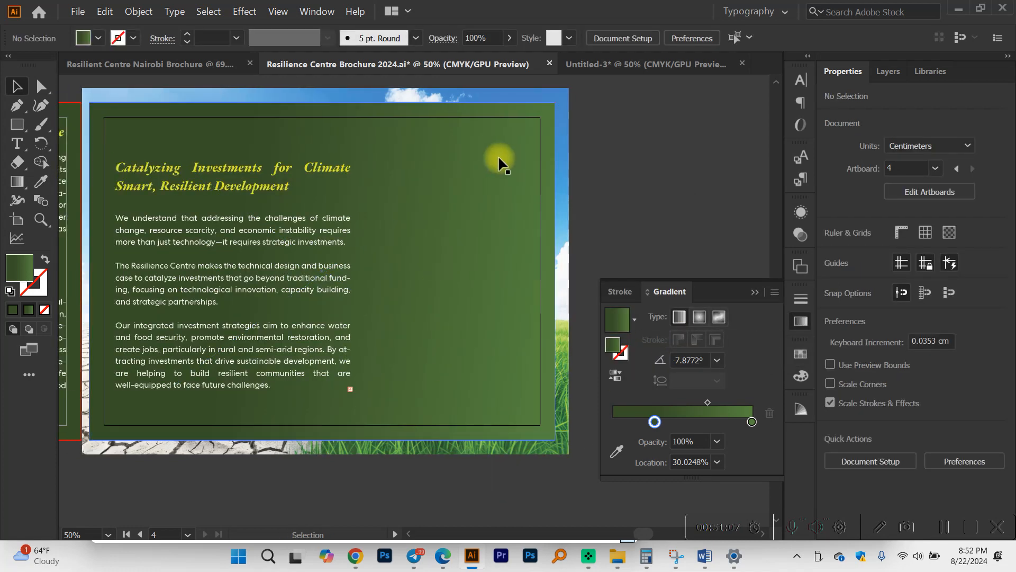
pyautogui.moveTo(535, 121); pyautogui.dragTo(500, 220)
pyautogui.hotkey('ctrl', 'z')
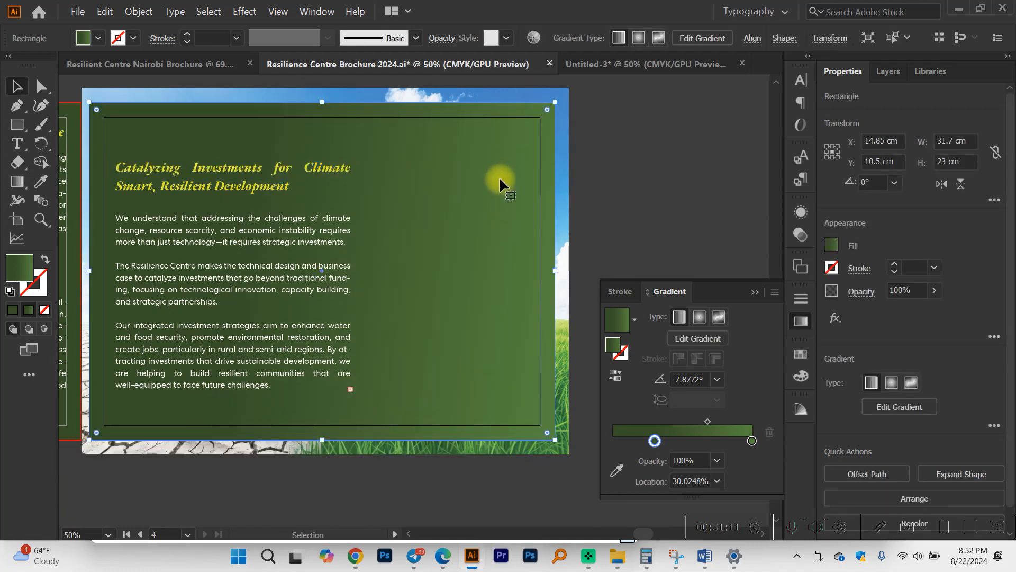
pyautogui.scroll(2, 512, 208)
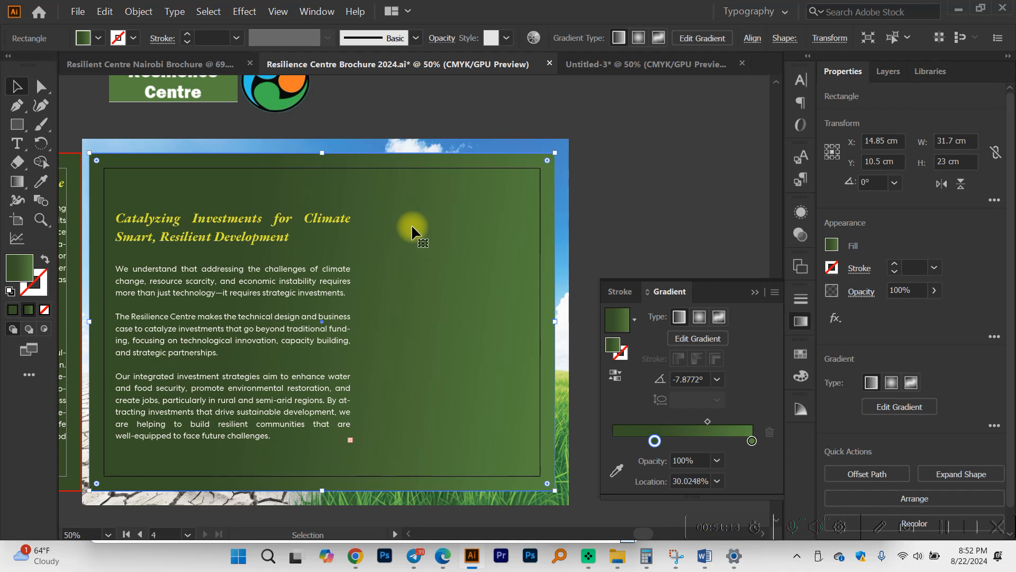
pyautogui.click(108, 15)
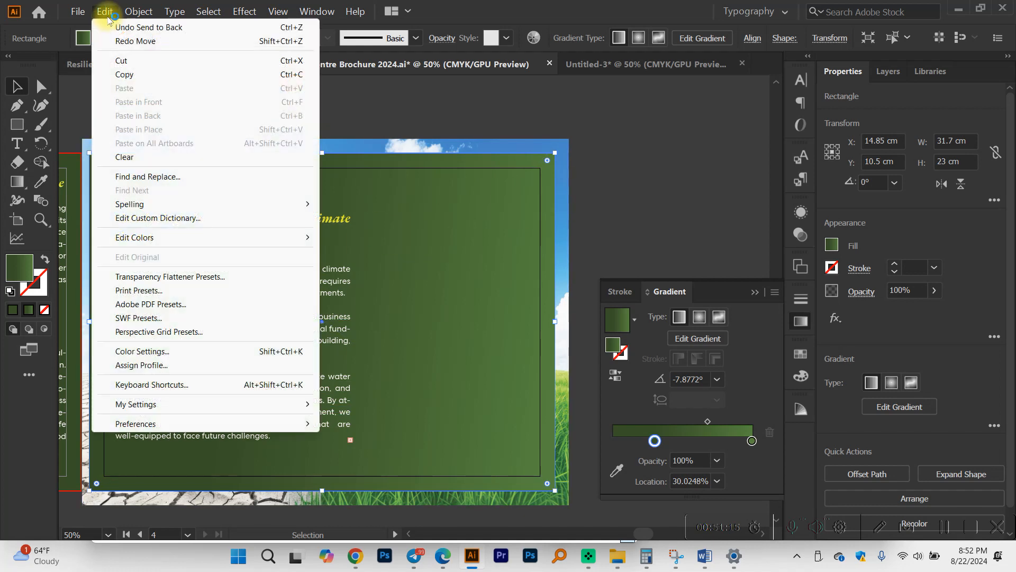
pyautogui.click(125, 74)
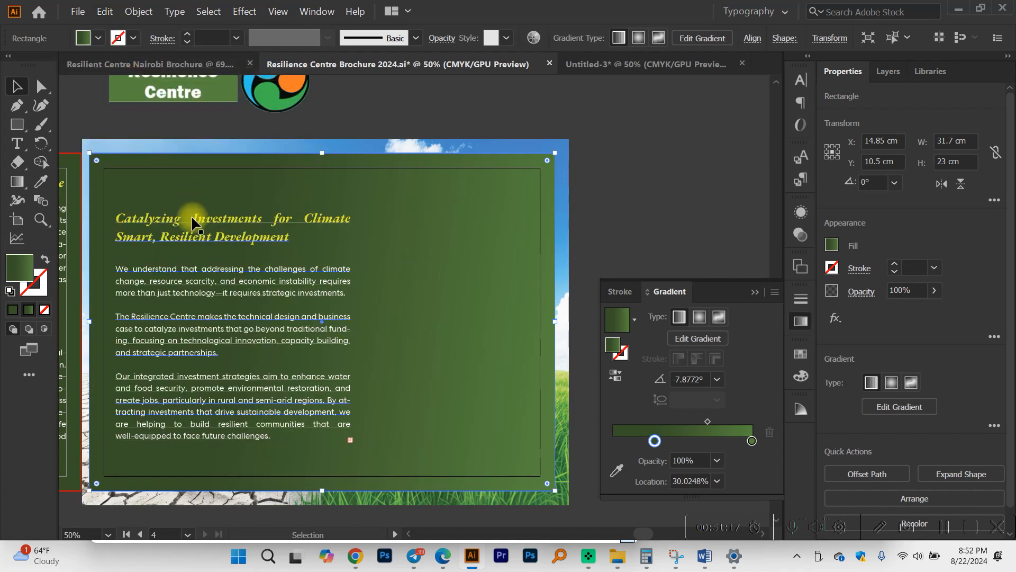
pyautogui.click(105, 12)
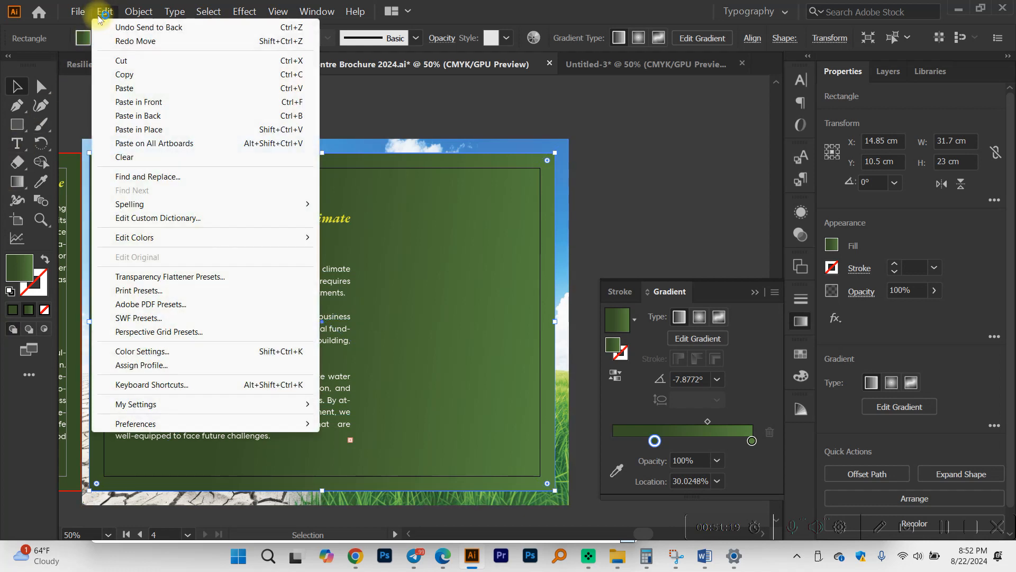
pyautogui.click(168, 130)
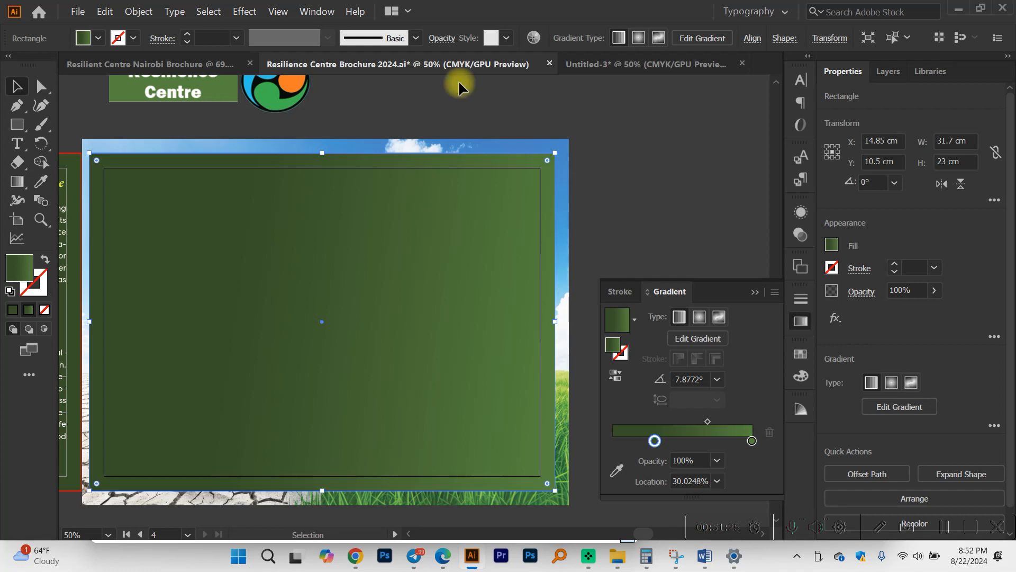
# Undo the gradient rectangle's pasted duplicate, and paste a copy of the small round logo emblem in place above the fourth page.
pyautogui.hotkey('ctrl', 'z')
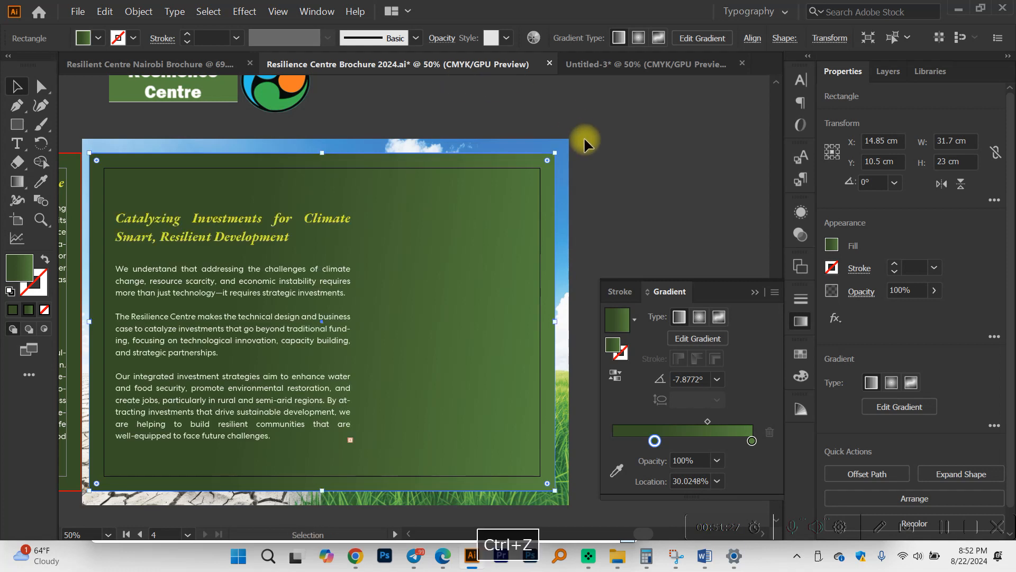
pyautogui.scroll(3, 480, 148)
pyautogui.hscroll(2, 480, 148)
pyautogui.click(230, 146)
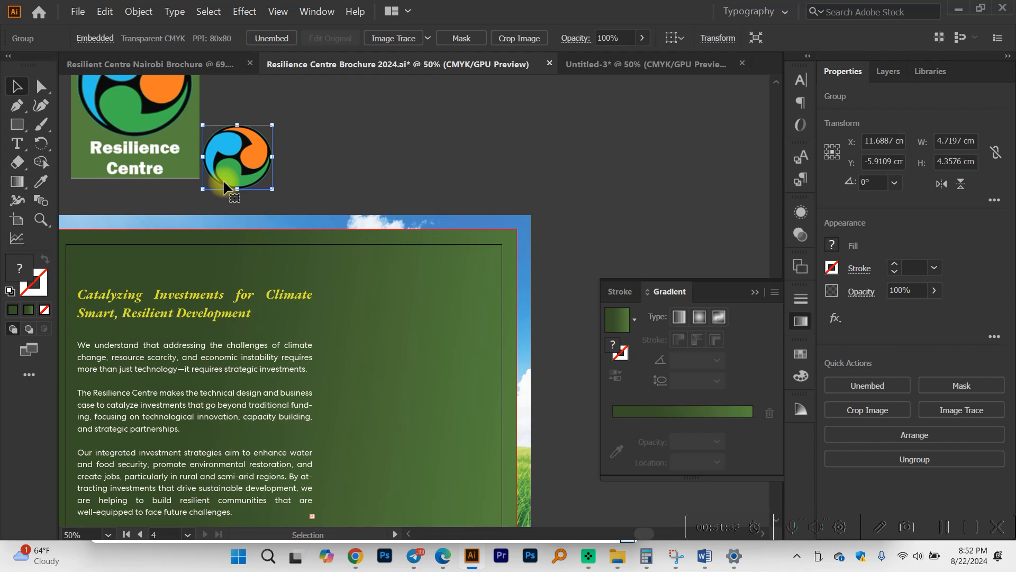
pyautogui.click(105, 11)
pyautogui.click(127, 75)
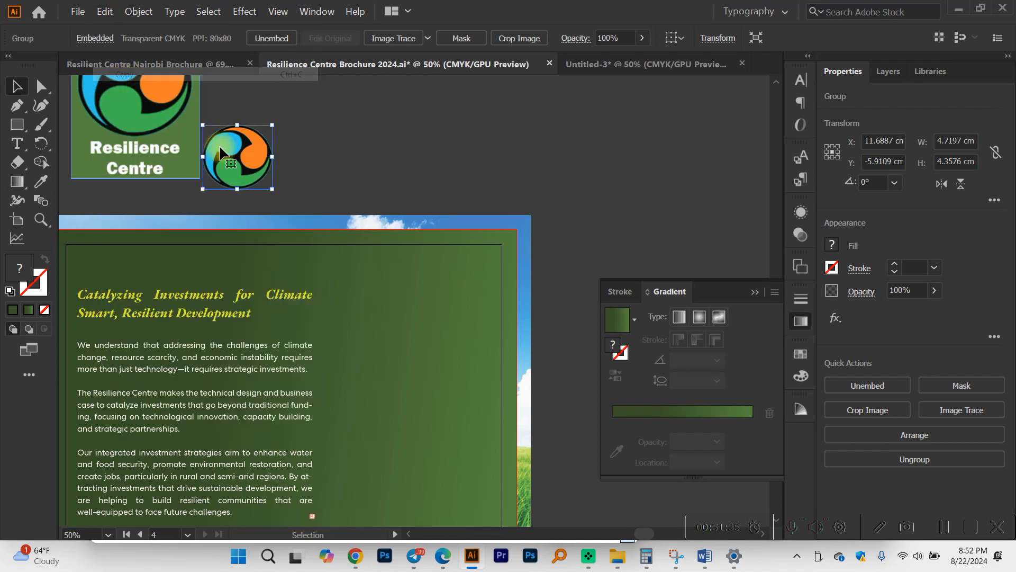
pyautogui.click(104, 13)
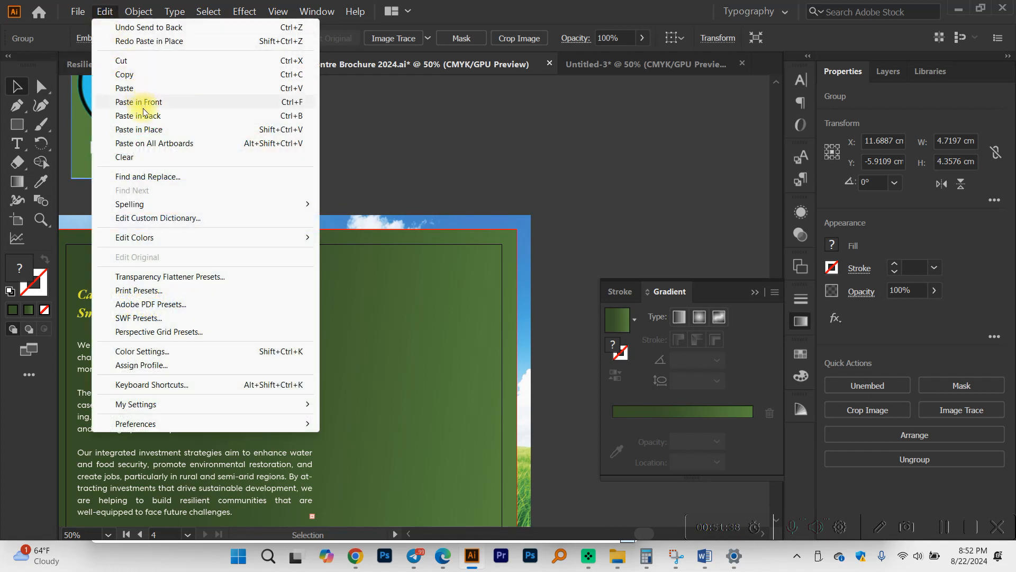
pyautogui.click(147, 129)
# Try moving the duplicated round emblem sideways off the original, undoing each move.
pyautogui.scroll(2, 265, 154)
pyautogui.moveTo(222, 159); pyautogui.dragTo(348, 161)
pyautogui.hotkey('ctrl', 'z')
pyautogui.moveTo(234, 174); pyautogui.dragTo(370, 176)
pyautogui.hotkey('ctrl', 'z')
pyautogui.moveTo(247, 170); pyautogui.dragTo(382, 160)
pyautogui.hotkey('ctrl', 'z')
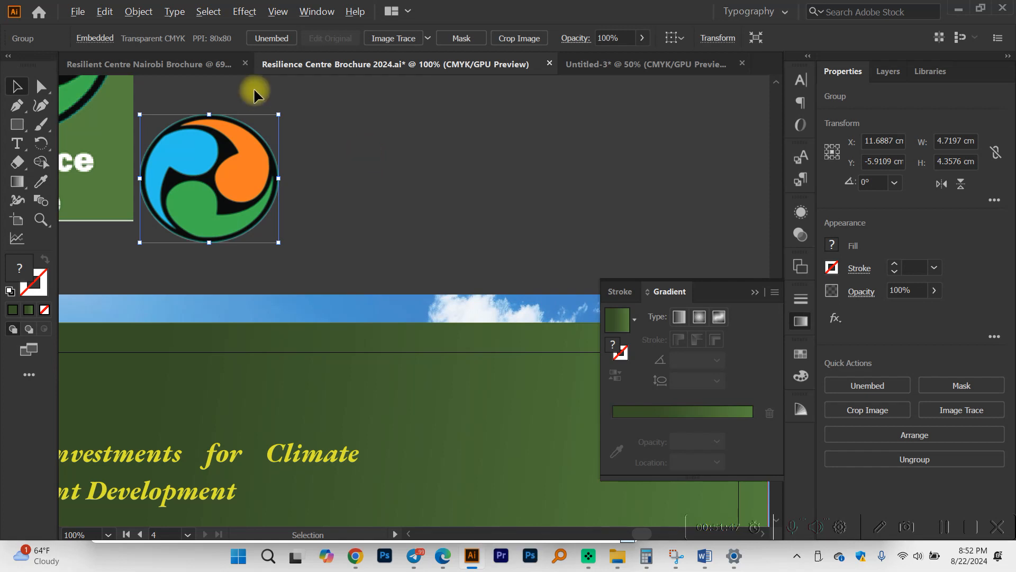
# Copy the green Resilience Centre logo above the fourth page and paste the duplicate in place.
pyautogui.scroll(-1, 253, 90)
pyautogui.scroll(2, 249, 98)
pyautogui.hscroll(-1, 152, 180)
pyautogui.click(163, 145)
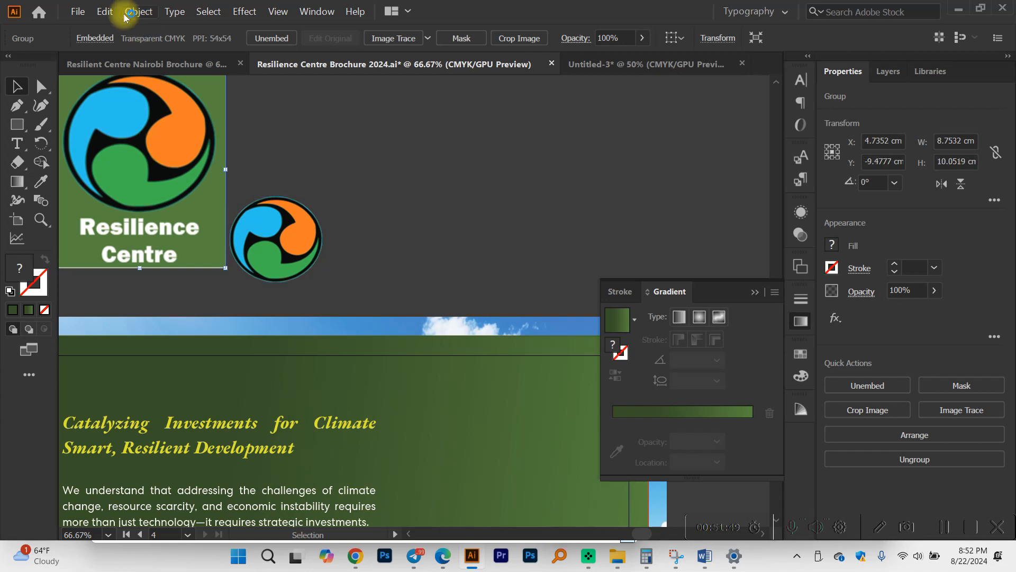
pyautogui.click(104, 11)
pyautogui.click(139, 74)
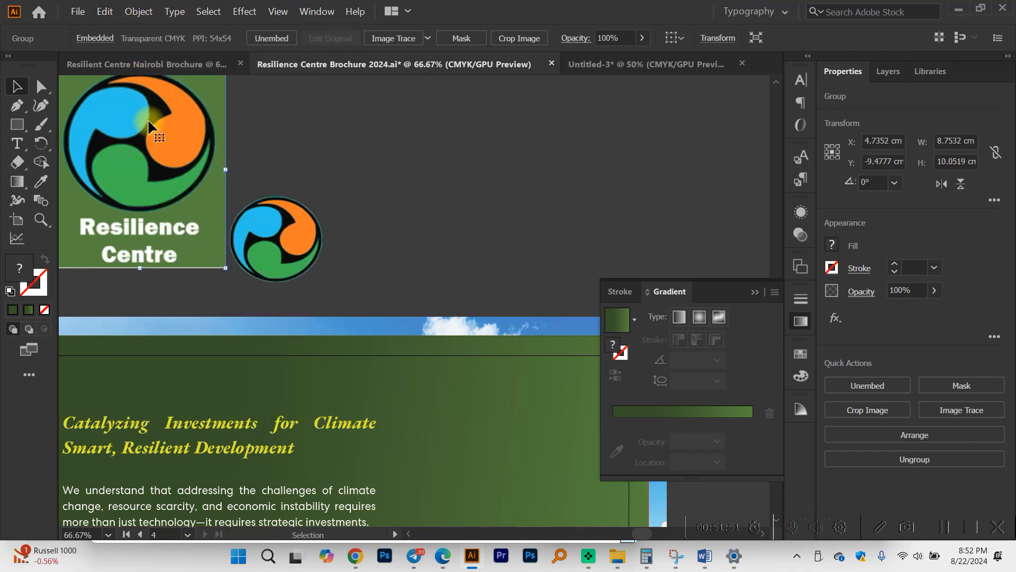
pyautogui.click(104, 11)
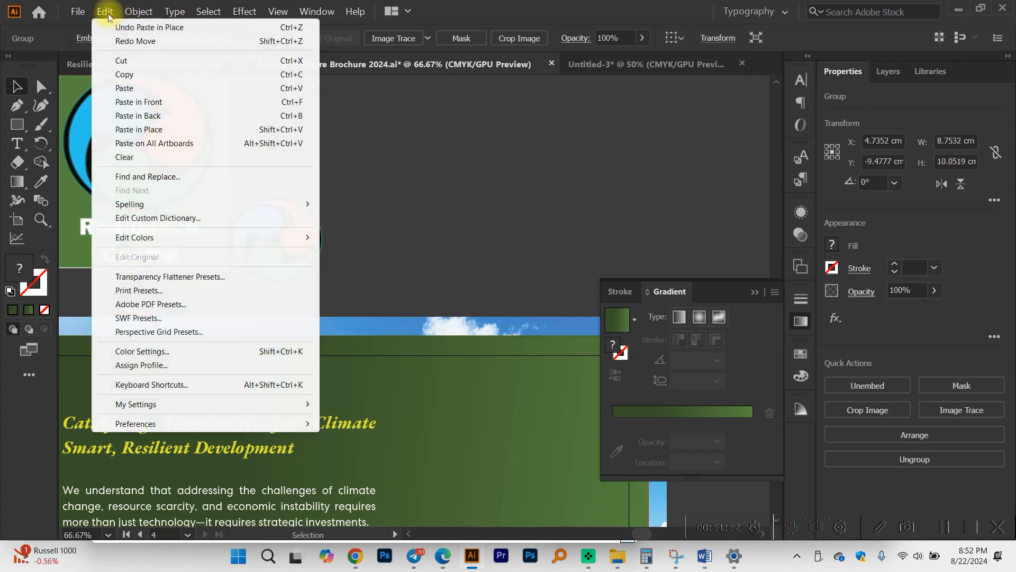
pyautogui.click(169, 129)
# Move the duplicated Resilience Centre logo beside the original, and undo the move.
pyautogui.hotkey('ctrl', '-')
pyautogui.moveTo(211, 155); pyautogui.dragTo(315, 160)
pyautogui.hotkey('ctrl', 'z')
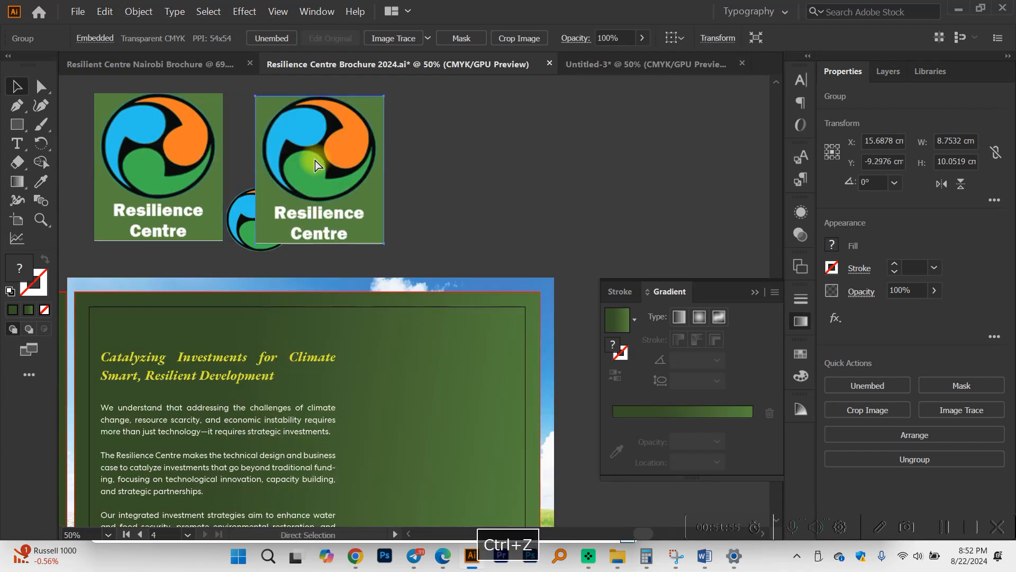
# Copy the fourth page's green gradient rectangle, undoing any accidental move, and paste the duplicate in place.
pyautogui.scroll(-1, 297, 149)
pyautogui.scroll(-3, 299, 152)
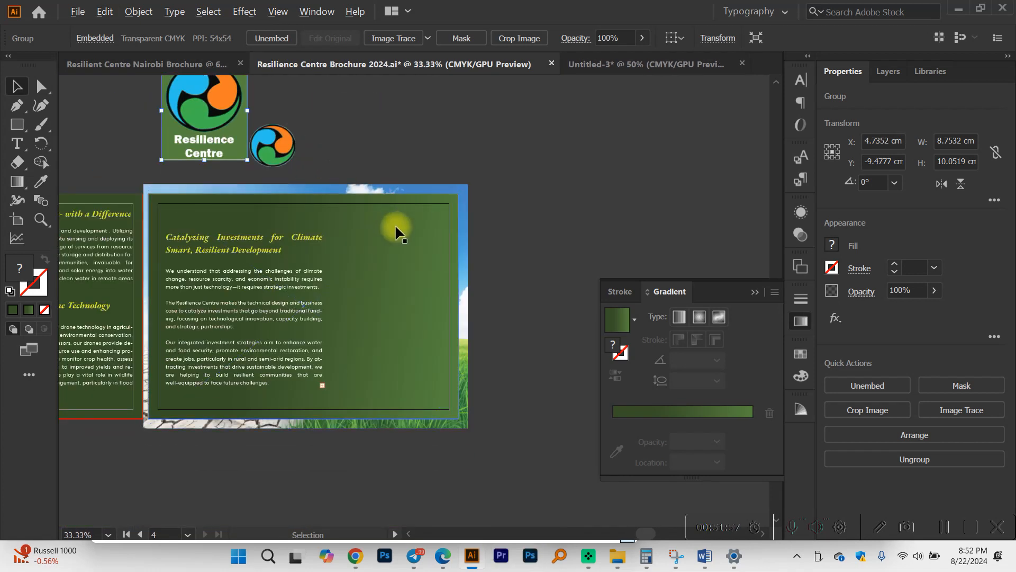
pyautogui.scroll(2, 393, 224)
pyautogui.moveTo(465, 197); pyautogui.dragTo(444, 291)
pyautogui.hotkey('ctrl', 'z')
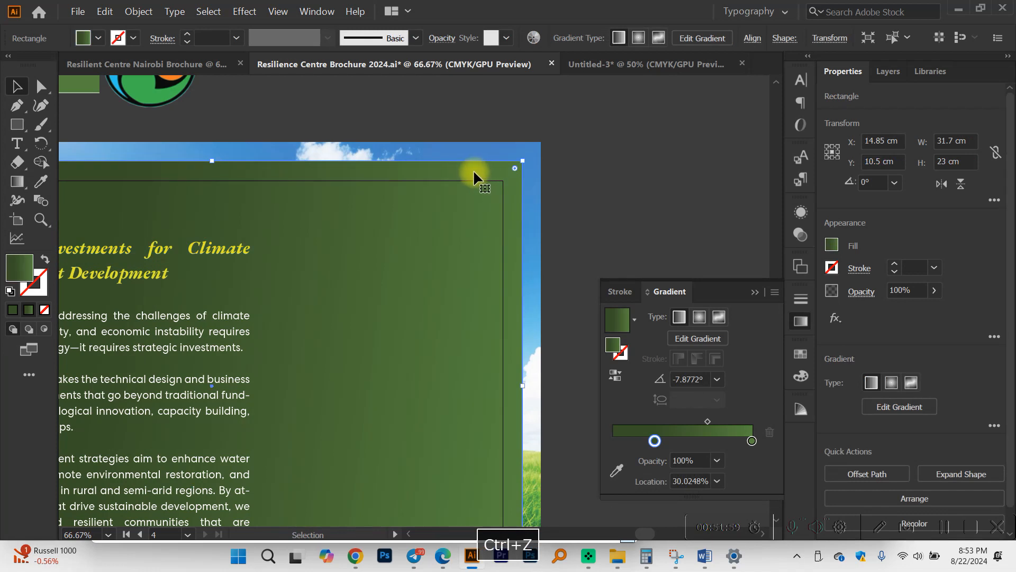
pyautogui.click(105, 11)
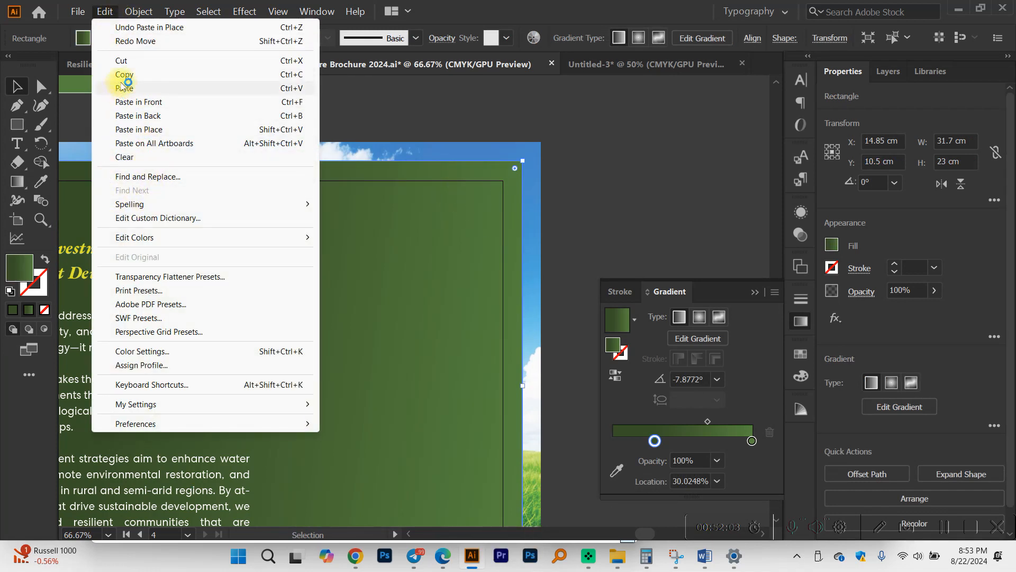
pyautogui.click(140, 74)
pyautogui.click(105, 11)
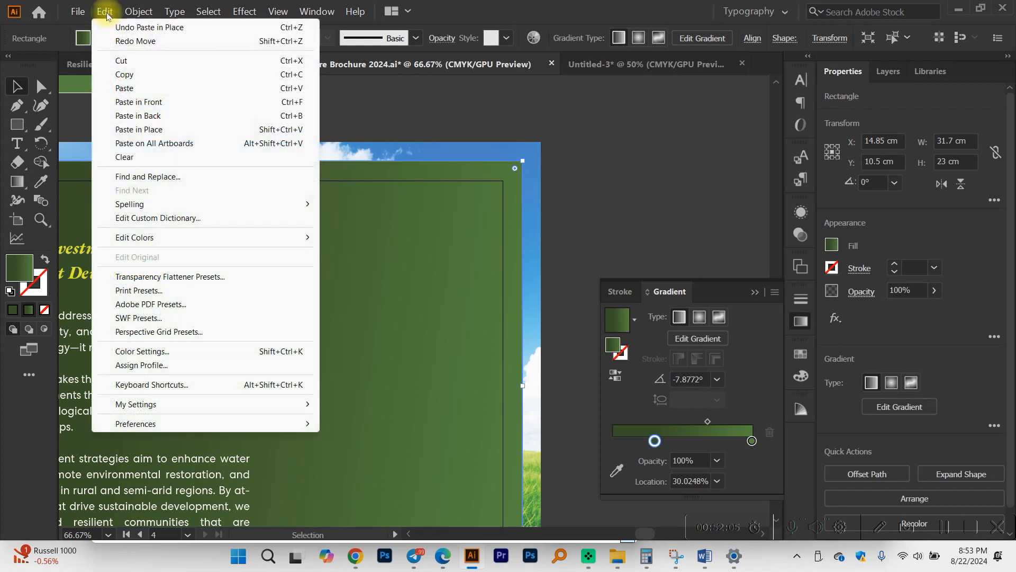
pyautogui.click(167, 135)
# Select the tree photo together with the pasted gradient rectangle and make a clipping mask that crops the photo to the page.
pyautogui.hotkey('ctrl', '-')
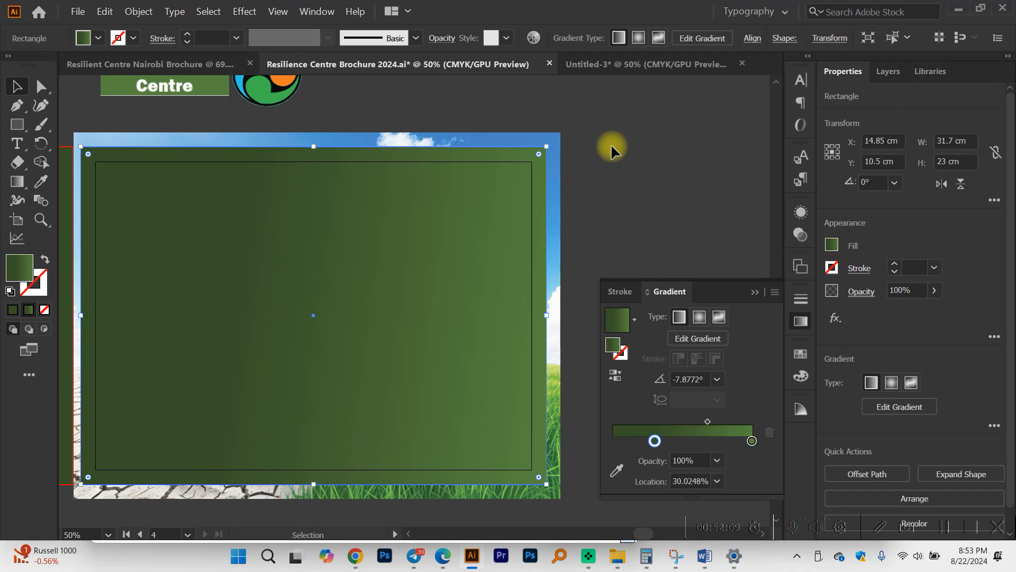
pyautogui.scroll(1, 610, 144)
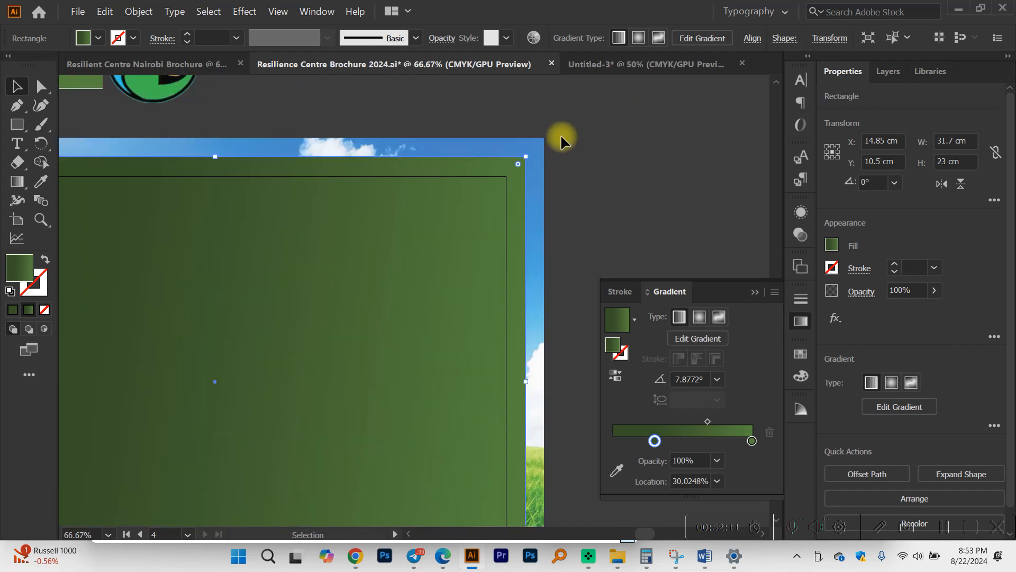
pyautogui.scroll(4, 535, 155)
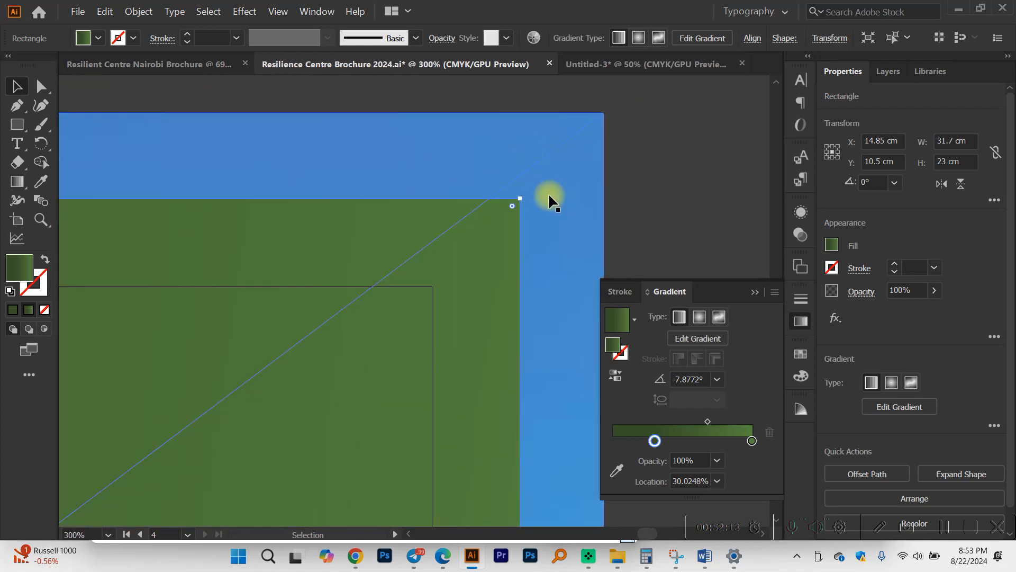
pyautogui.click(554, 143)
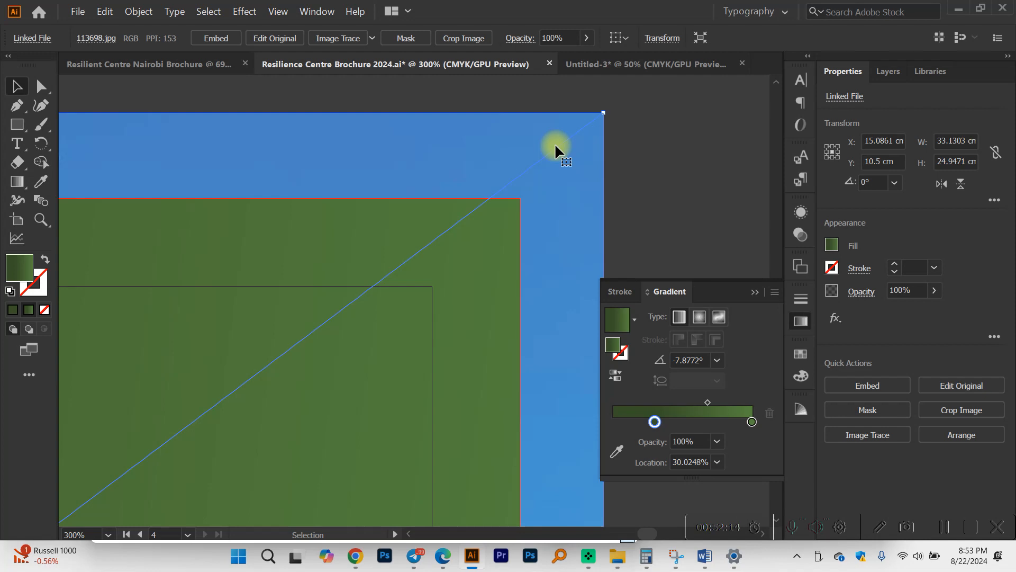
pyautogui.keyDown('shift'); pyautogui.click(502, 216); pyautogui.keyUp('shift')
pyautogui.scroll(-4, 502, 216)
pyautogui.rightClick(502, 217)
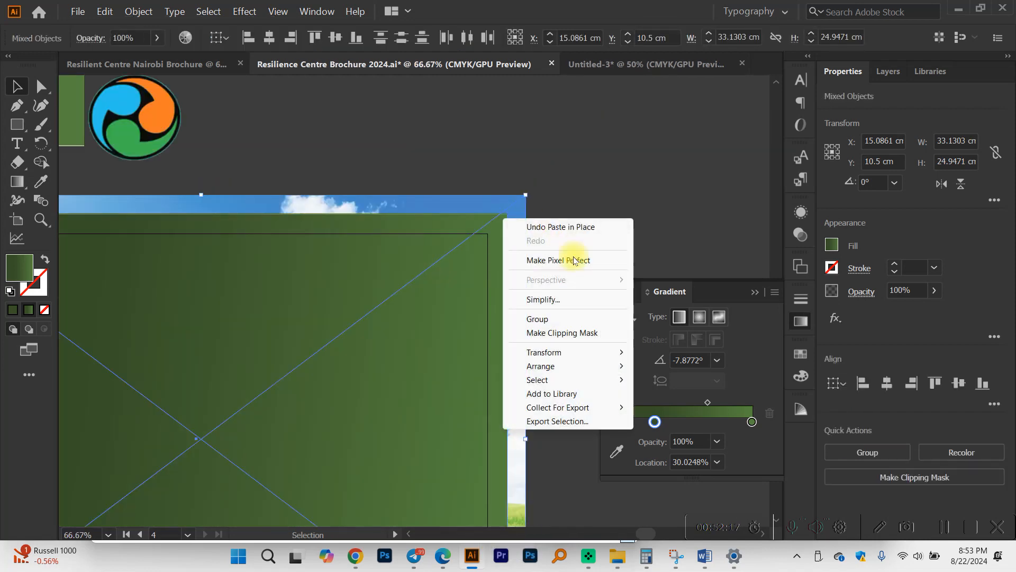
pyautogui.click(578, 341)
pyautogui.scroll(-1, 551, 233)
pyautogui.scroll(-2, 551, 233)
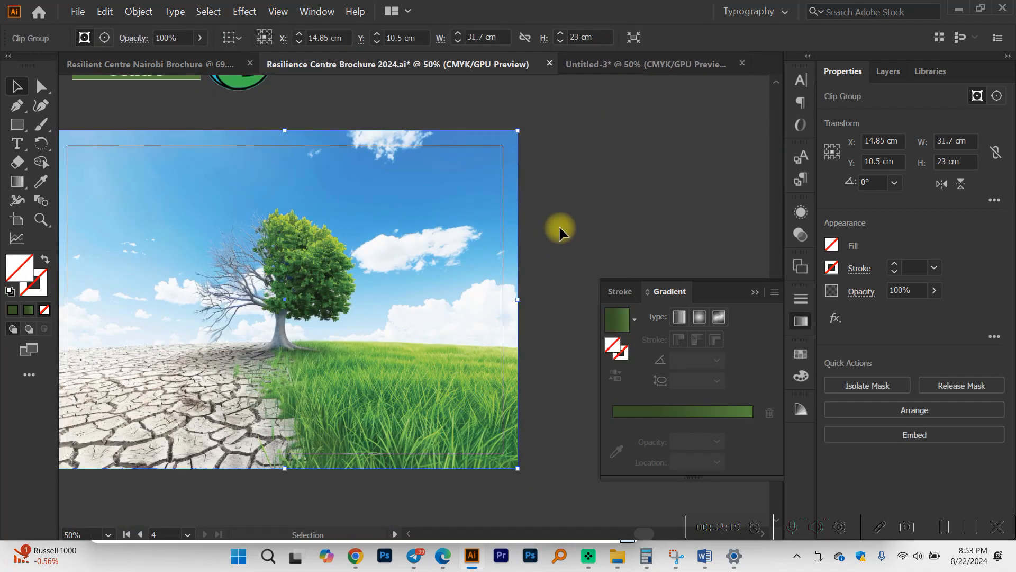
# Send the clipped tree photo to the back, behind the fourth page's gradient and text, and deselect it.
pyautogui.rightClick(420, 202)
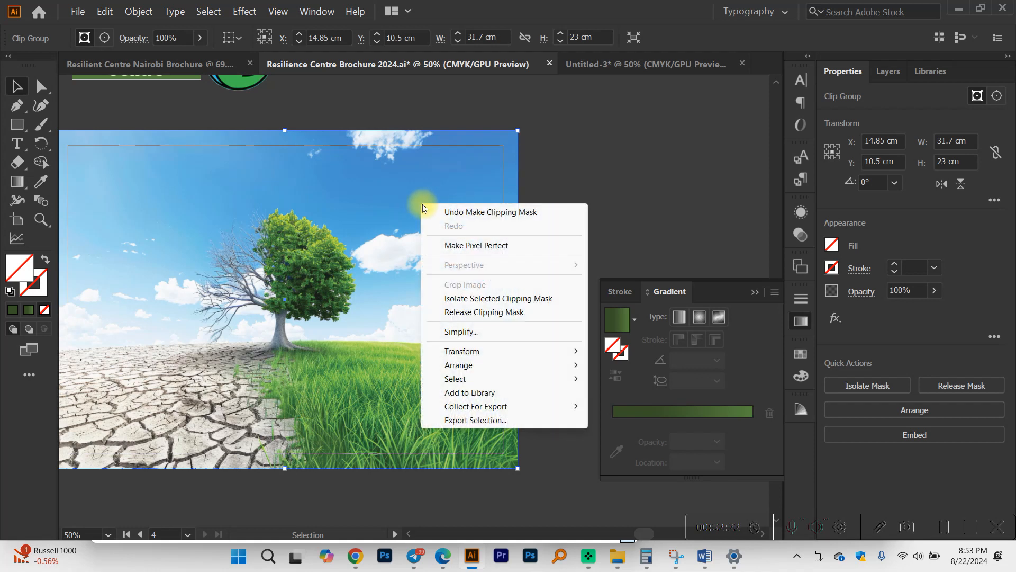
pyautogui.click(418, 186)
pyautogui.rightClick(415, 205)
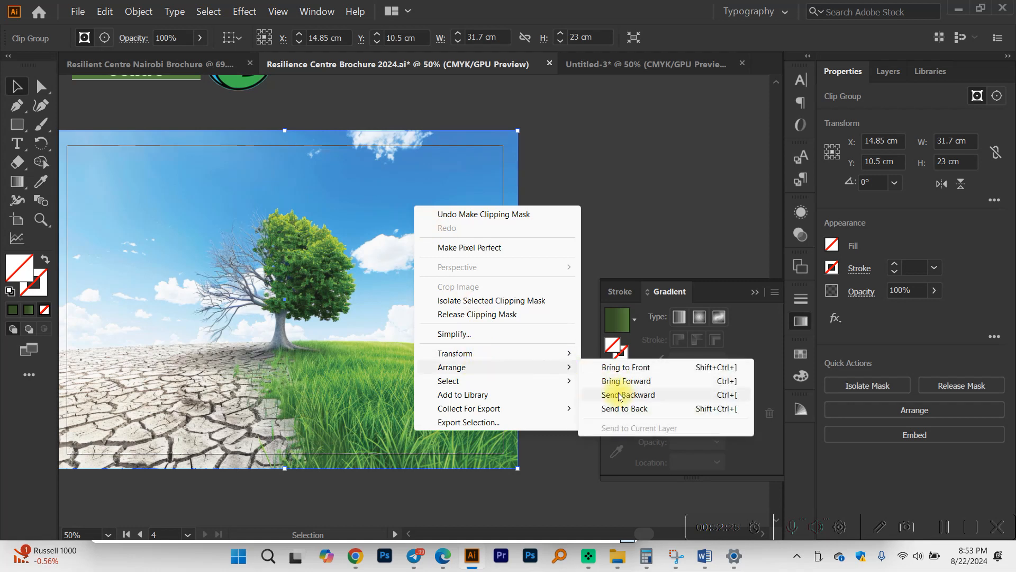
pyautogui.click(614, 412)
pyautogui.click(568, 179)
pyautogui.scroll(-2, 521, 177)
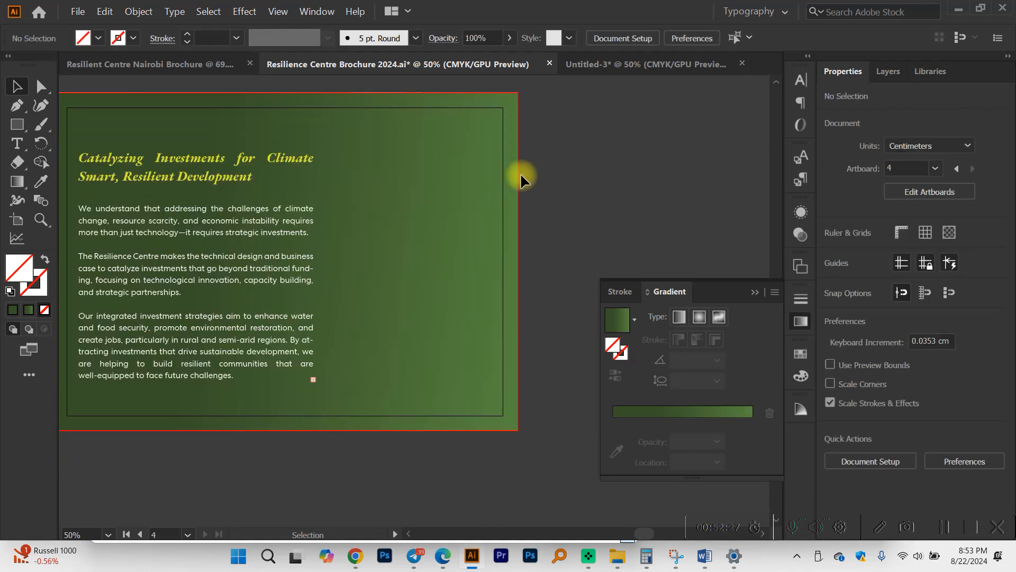
pyautogui.hscroll(-2, 520, 176)
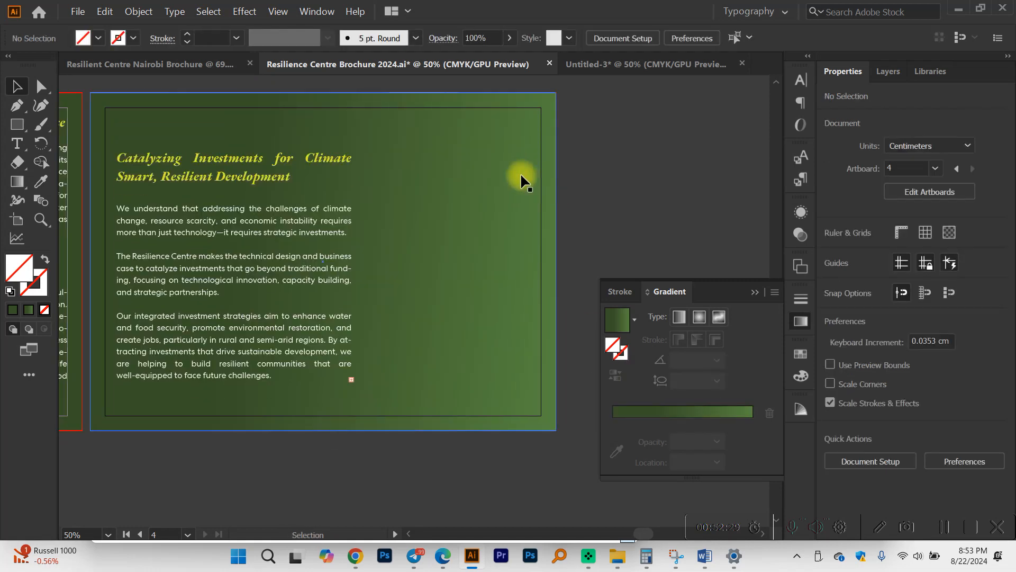
# Select the fourth page's green gradient rectangle and try adjusting its opacity.
pyautogui.scroll(3, 490, 177)
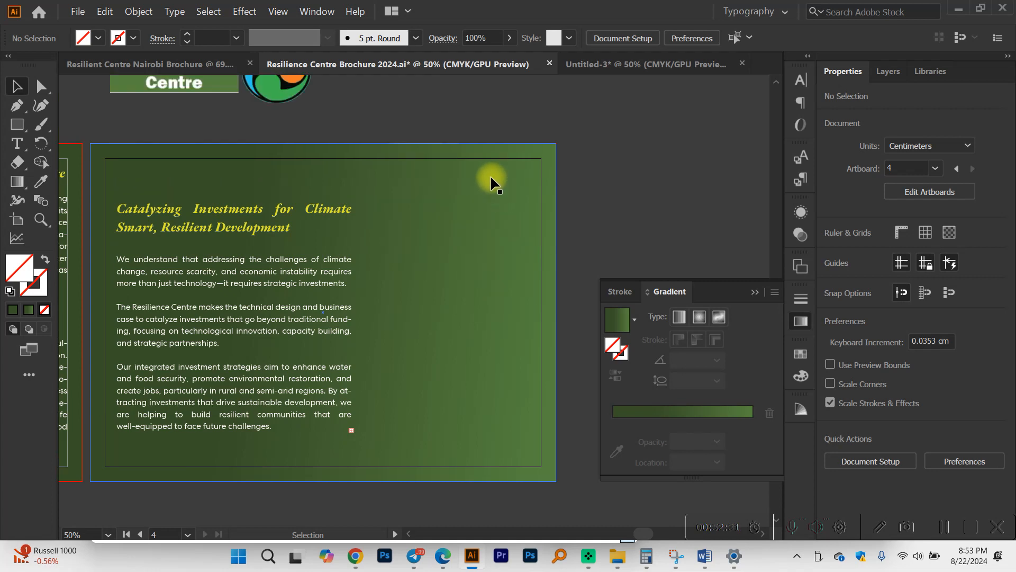
pyautogui.scroll(2, 344, 154)
pyautogui.scroll(-5, 580, 188)
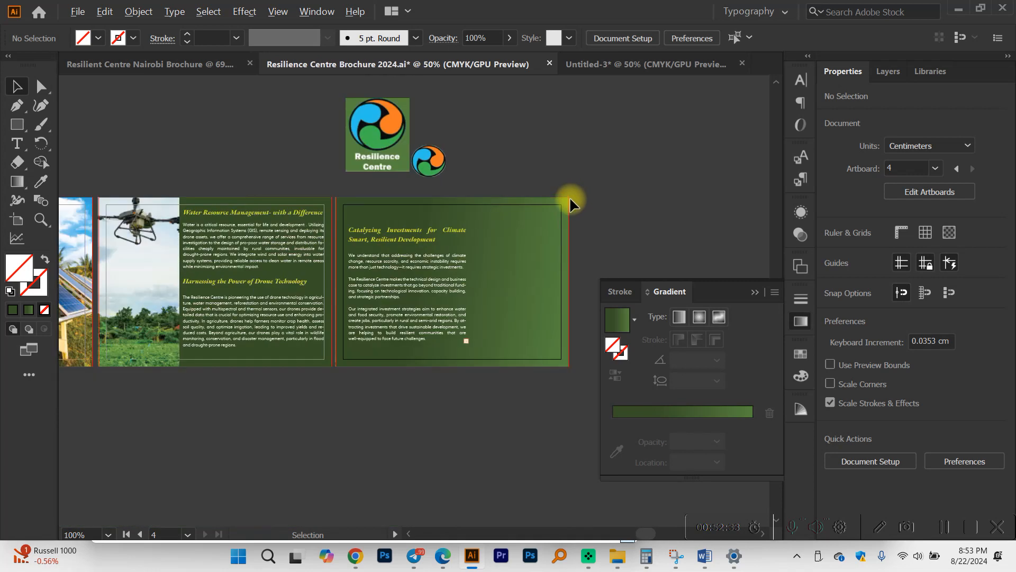
pyautogui.scroll(5, 540, 211)
pyautogui.click(535, 202)
pyautogui.scroll(-2, 535, 200)
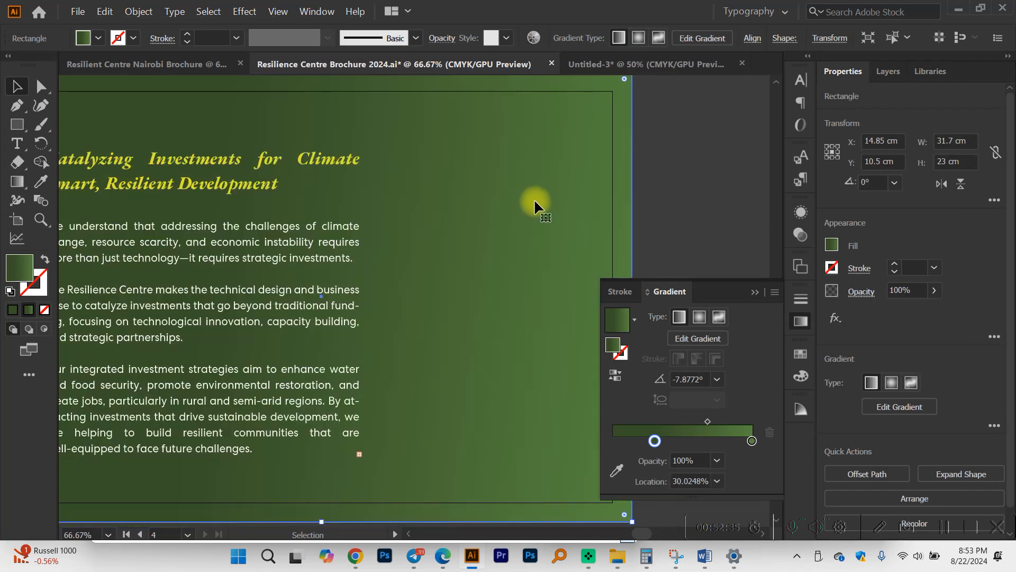
pyautogui.hscroll(1, 543, 206)
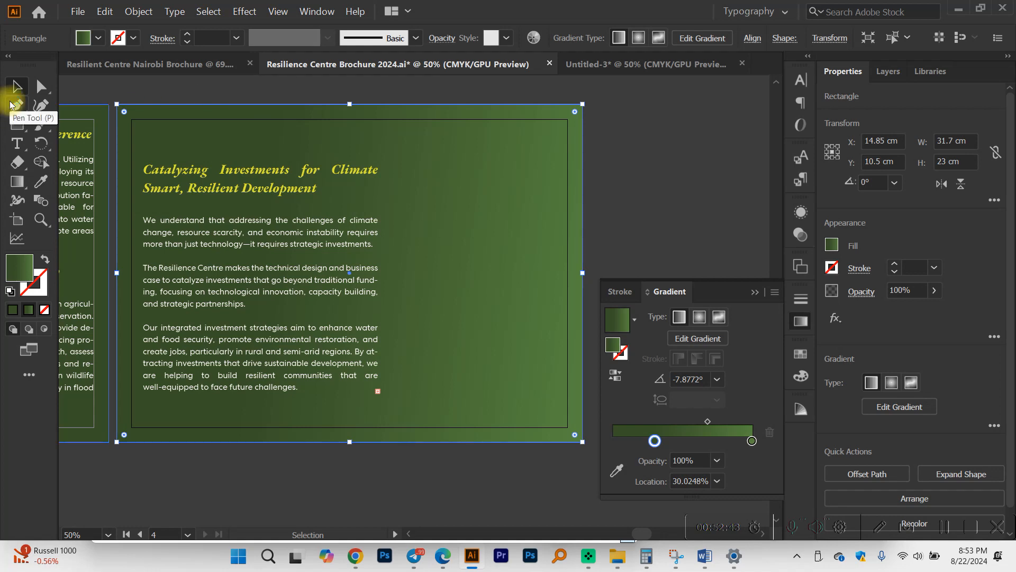
pyautogui.click(934, 290)
pyautogui.moveTo(934, 311)
pyautogui.mouseDown()
pyautogui.moveTo(898, 307)
pyautogui.moveTo(931, 310)
pyautogui.mouseUp()
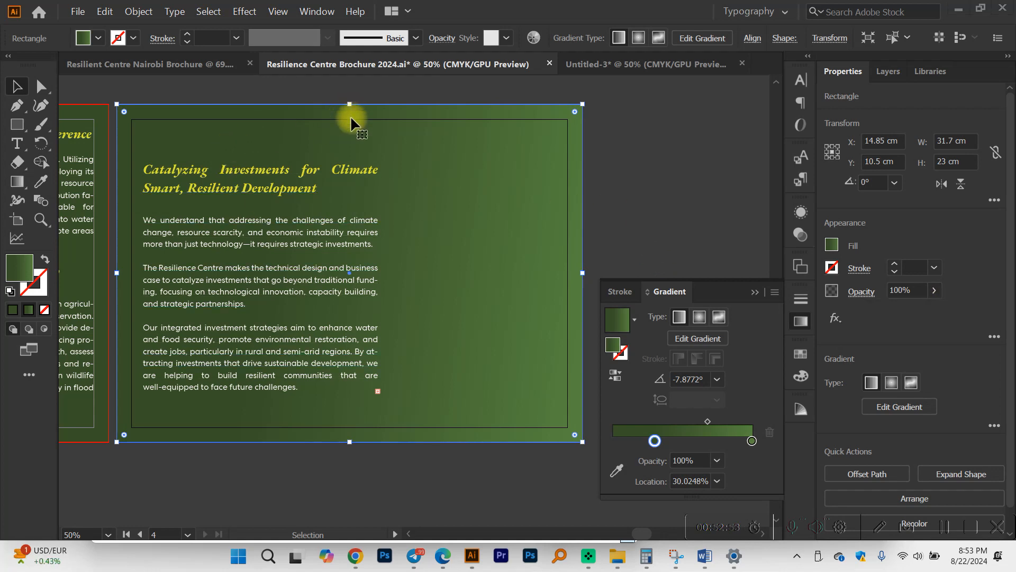
# Shrink the green gradient rectangle around the text to about 19.4 × 17.7 cm, keeping its left edge on the page edge.
pyautogui.moveTo(349, 104); pyautogui.dragTo(351, 149)
pyautogui.moveTo(353, 443); pyautogui.dragTo(350, 408)
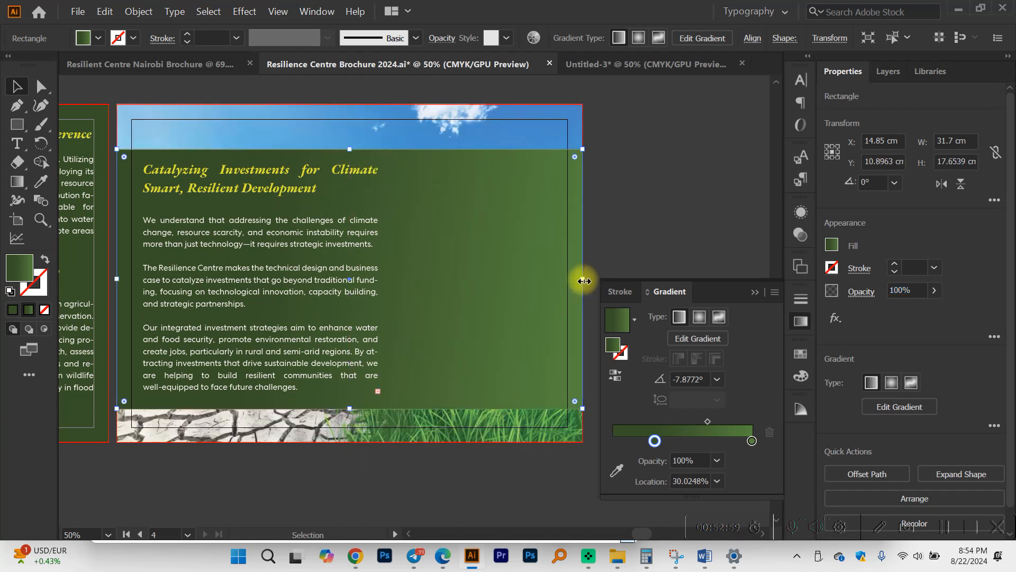
pyautogui.moveTo(582, 281); pyautogui.dragTo(386, 279)
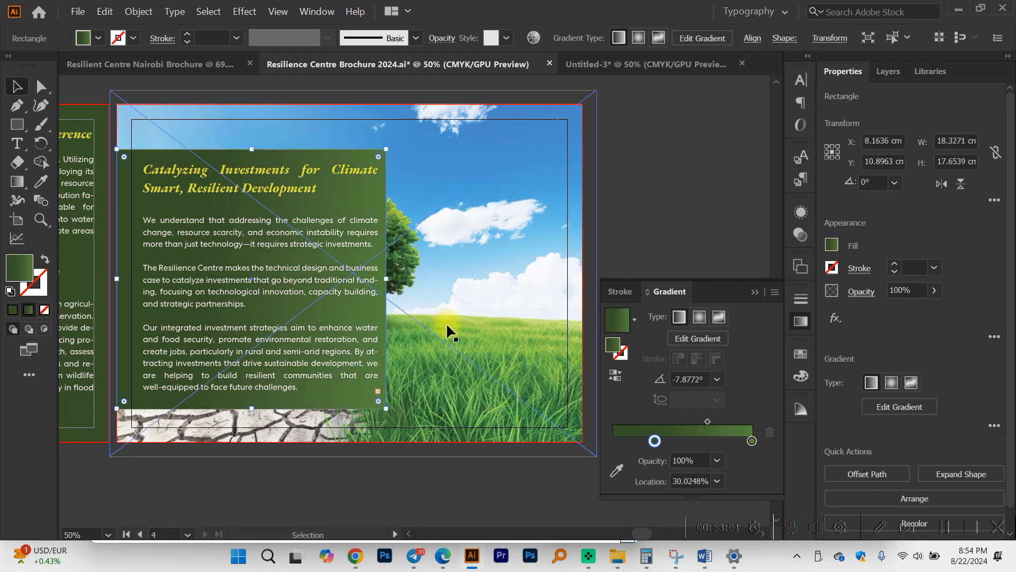
pyautogui.click(649, 153)
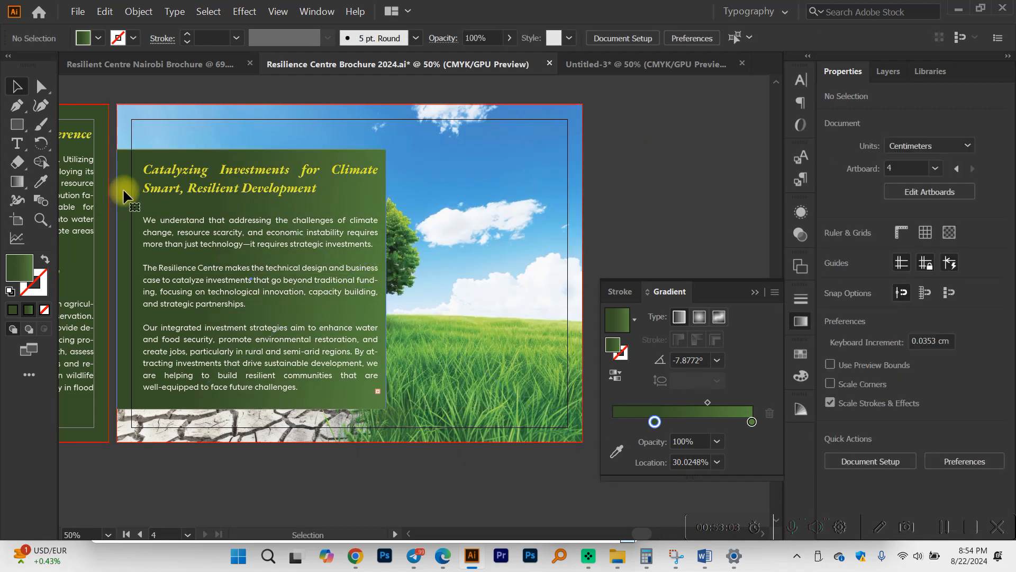
pyautogui.click(123, 188)
pyautogui.moveTo(386, 278); pyautogui.dragTo(402, 279)
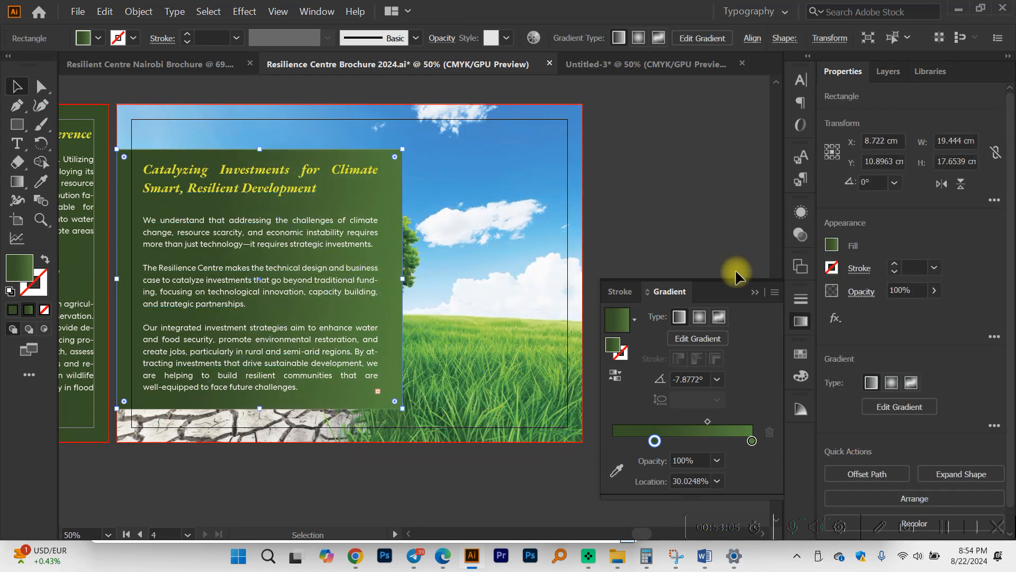
# Set the green rectangle's opacity to 99% and stretch it vertically to the page's full 23 cm height.
pyautogui.click(934, 290)
pyautogui.moveTo(907, 316); pyautogui.dragTo(929, 312)
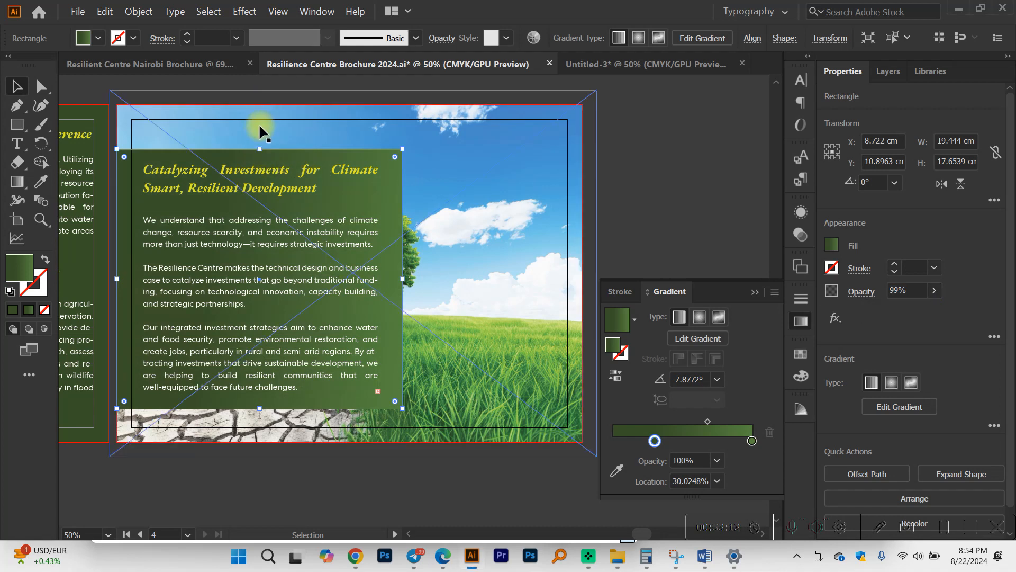
pyautogui.moveTo(260, 149); pyautogui.dragTo(260, 105)
pyautogui.moveTo(261, 413); pyautogui.dragTo(260, 442)
# Resize the Catalyzing Investments text frame to about 14.4 × 17.9 cm and position it within the green rectangle.
pyautogui.click(316, 332)
pyautogui.moveTo(261, 404); pyautogui.dragTo(260, 420)
pyautogui.moveTo(261, 165); pyautogui.dragTo(255, 133)
pyautogui.moveTo(378, 276); pyautogui.dragTo(354, 276)
pyautogui.moveTo(250, 422); pyautogui.dragTo(287, 383)
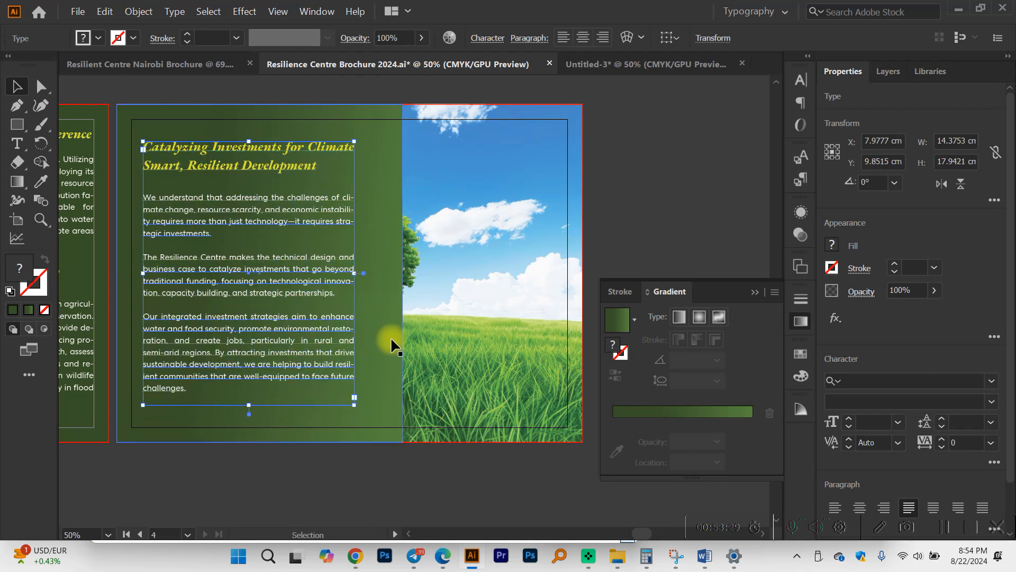
# Narrow the green gradient rectangle to about 17.1 cm wide, close to the text frame's right edge.
pyautogui.click(389, 341)
pyautogui.moveTo(402, 272); pyautogui.dragTo(369, 271)
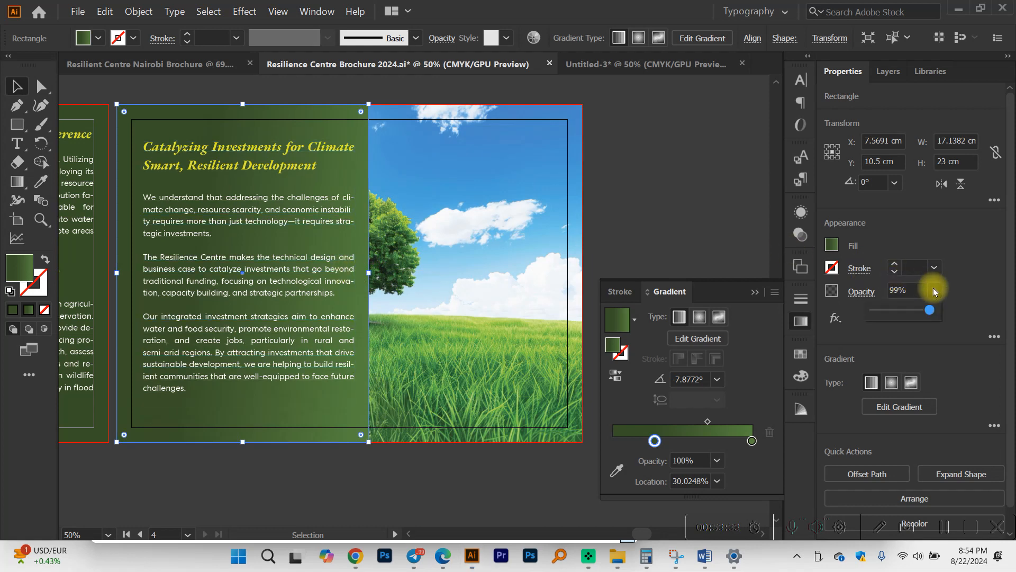
# Set the green gradient panel's opacity to 86% and replace its gradient with a solid near-black fill.
pyautogui.moveTo(930, 310); pyautogui.dragTo(921, 312)
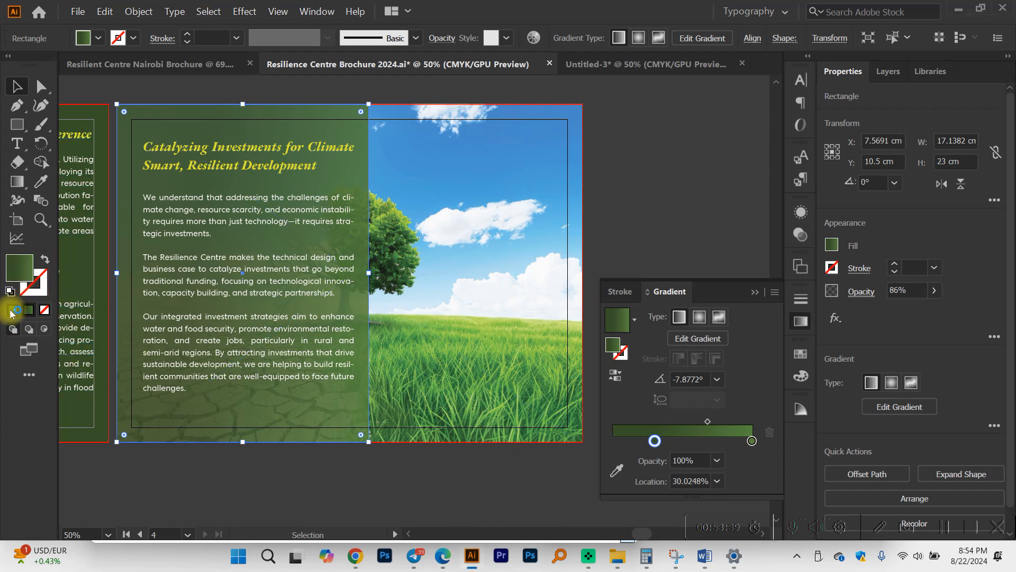
pyautogui.click(13, 310)
pyautogui.doubleClick(19, 267)
pyautogui.moveTo(50, 211); pyautogui.dragTo(11, 240)
pyautogui.click(380, 64)
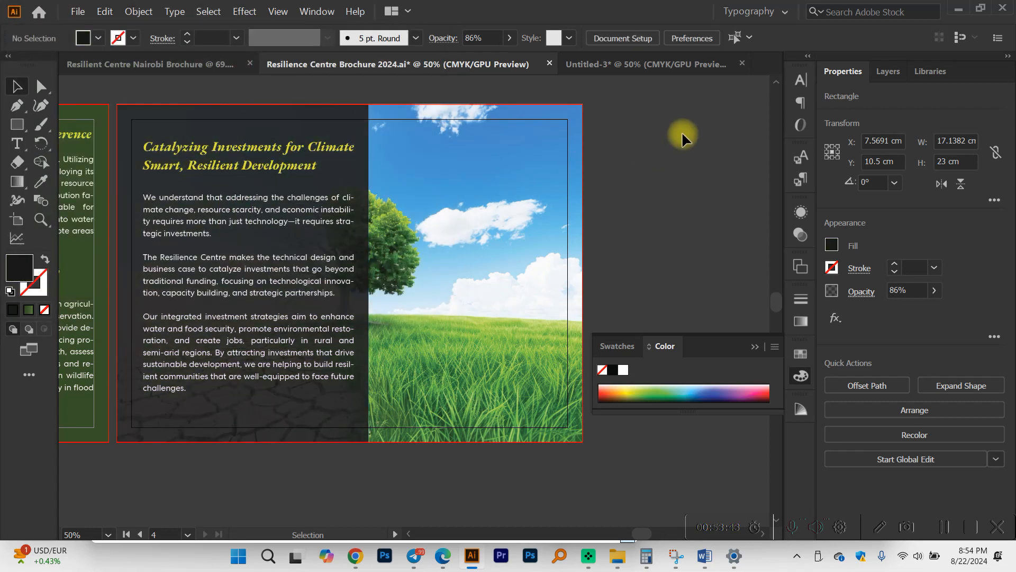
pyautogui.click(682, 131)
# Narrow the panel behind the Catalyzing Investments text slightly to about 16.9 cm wide.
pyautogui.hscroll(-2, 682, 149)
pyautogui.hscroll(-1, 681, 151)
pyautogui.click(363, 222)
pyautogui.scroll(2, 350, 222)
pyautogui.moveTo(418, 216); pyautogui.dragTo(413, 217)
pyautogui.scroll(-2, 413, 223)
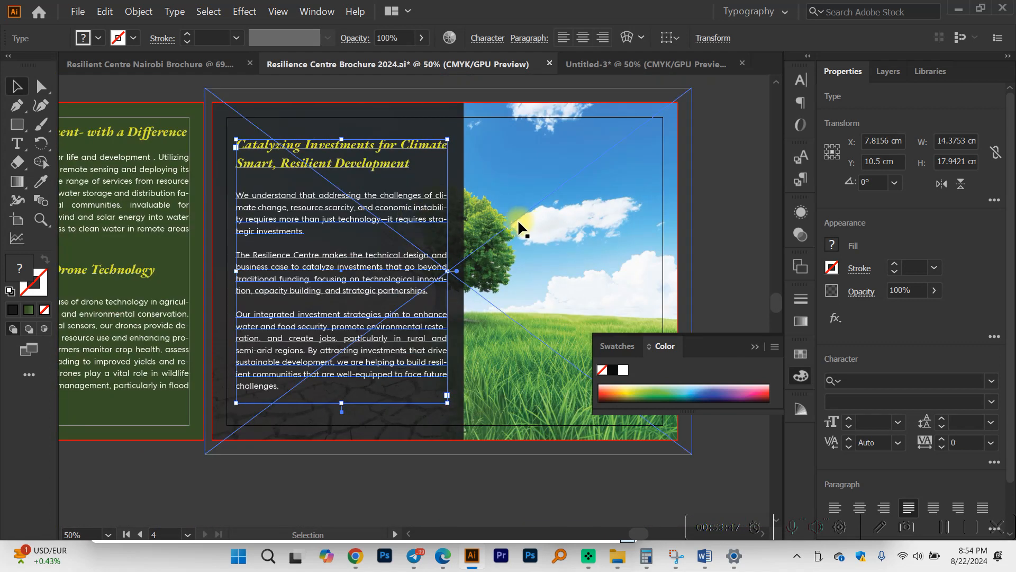
pyautogui.click(461, 221)
pyautogui.moveTo(464, 270); pyautogui.dragTo(460, 270)
pyautogui.click(698, 179)
# Fill the panel behind the Catalyzing Investments text with the green sampled from the Resilience Centre logo's background.
pyautogui.click(379, 125)
pyautogui.scroll(3, 84, 289)
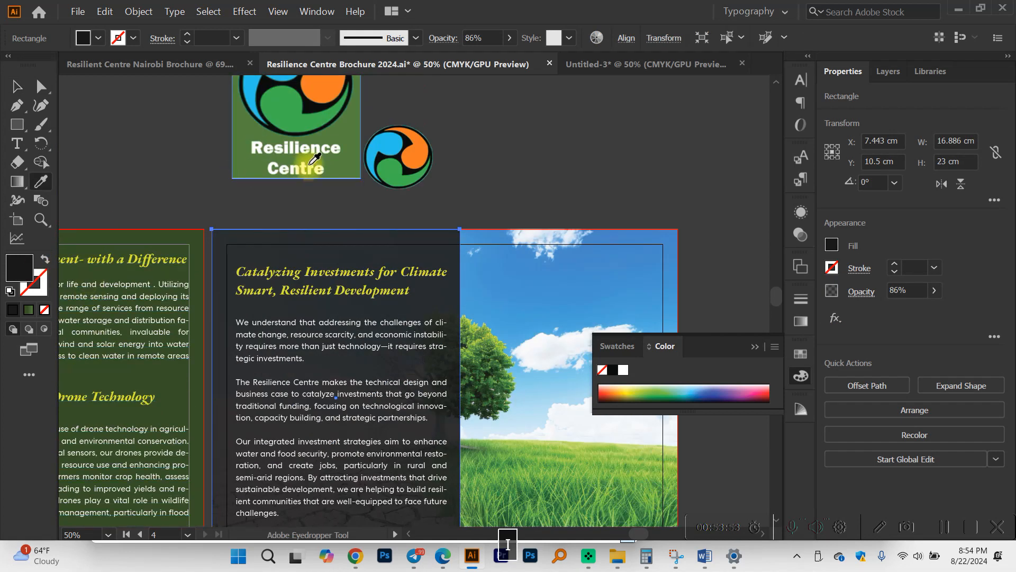
pyautogui.press('d')
pyautogui.hotkey('ctrl', 'z')
pyautogui.click(338, 139)
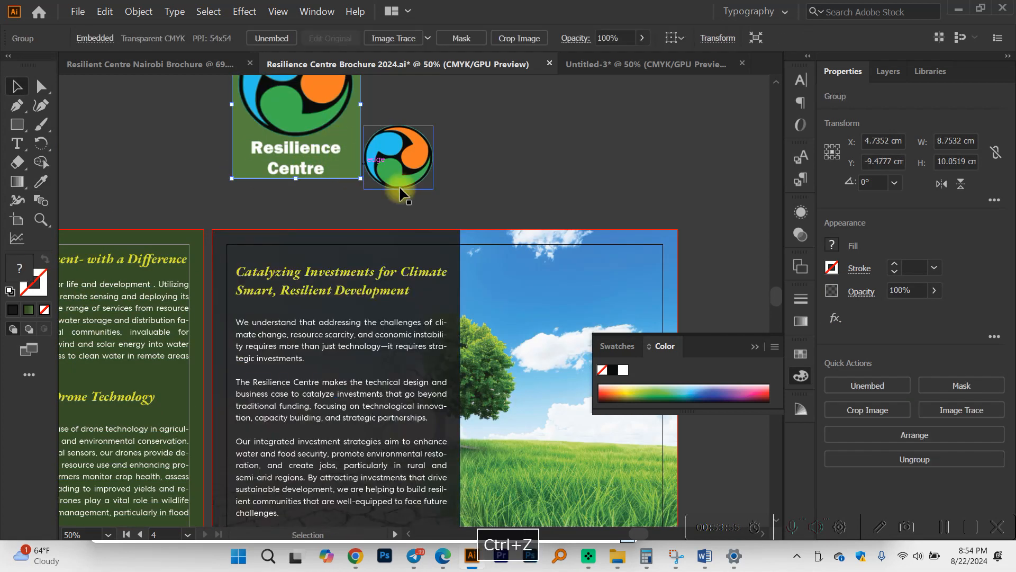
pyautogui.click(412, 217)
pyautogui.click(415, 243)
pyautogui.press('i')
pyautogui.click(332, 157)
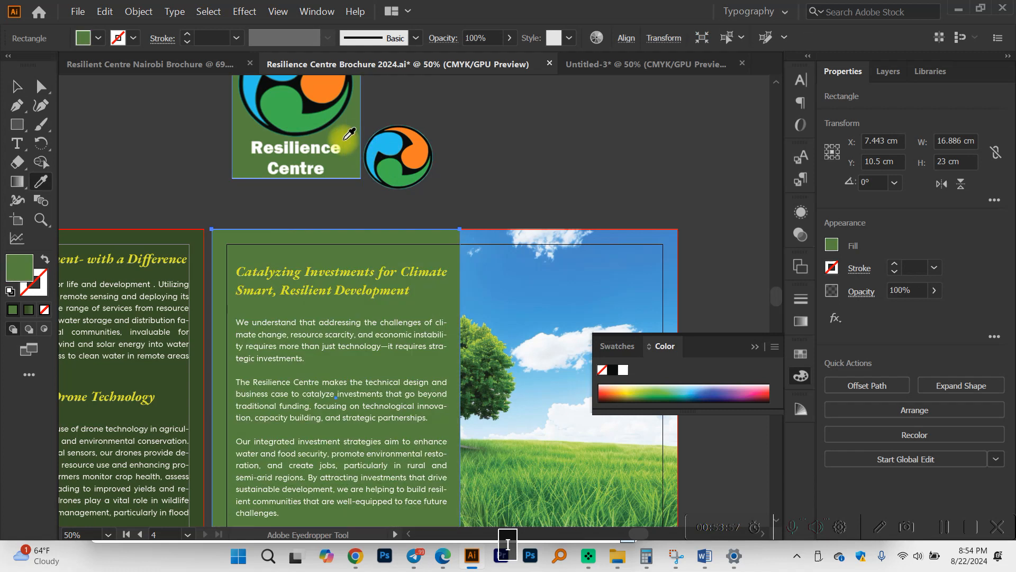
pyautogui.press('v')
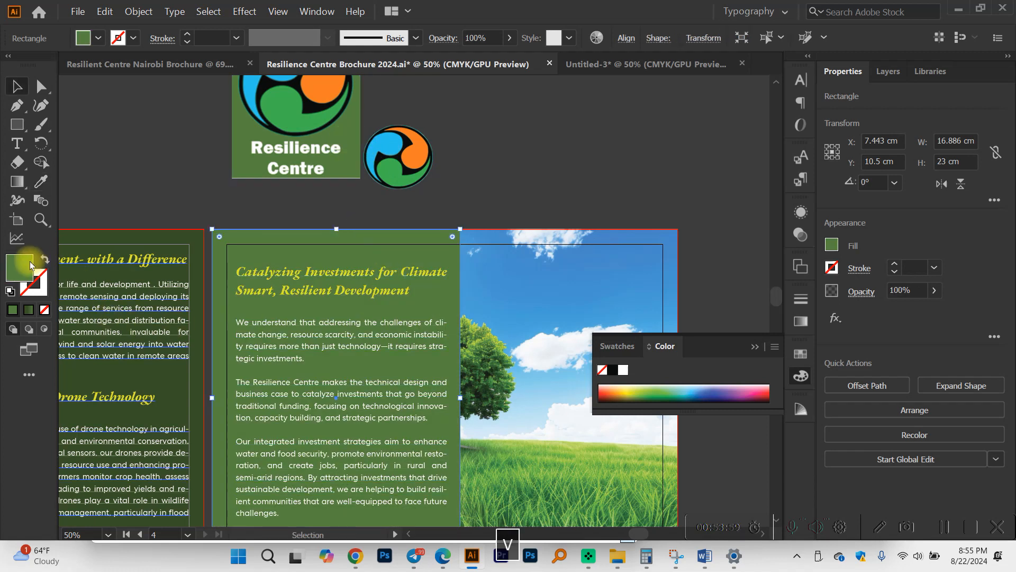
# Darken the panel's fill to #1C330D, set its opacity to 77% and save the brochure.
pyautogui.doubleClick(24, 264)
pyautogui.click(165, 210)
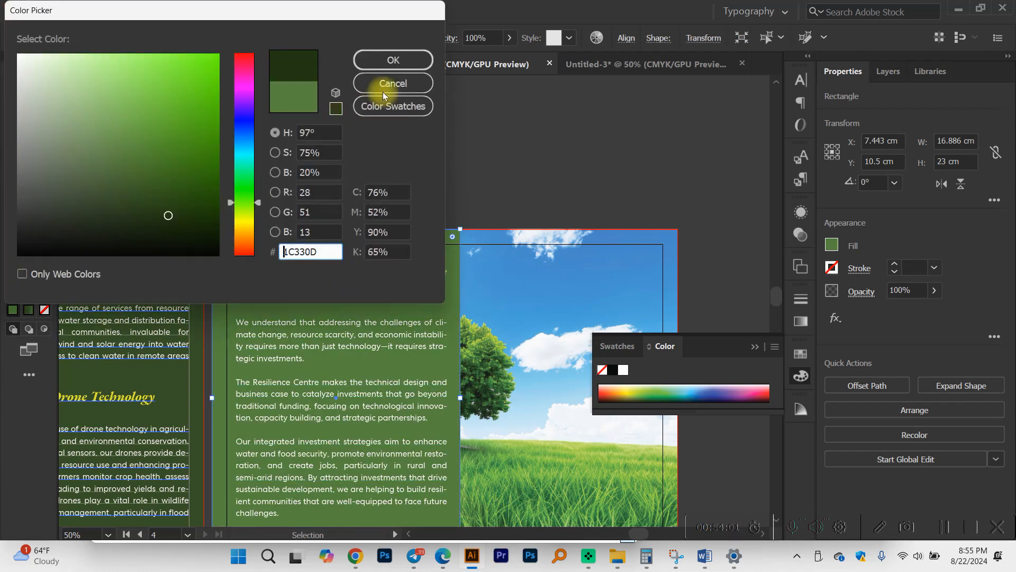
pyautogui.click(389, 62)
pyautogui.scroll(-1, 443, 256)
pyautogui.click(933, 291)
pyautogui.click(914, 310)
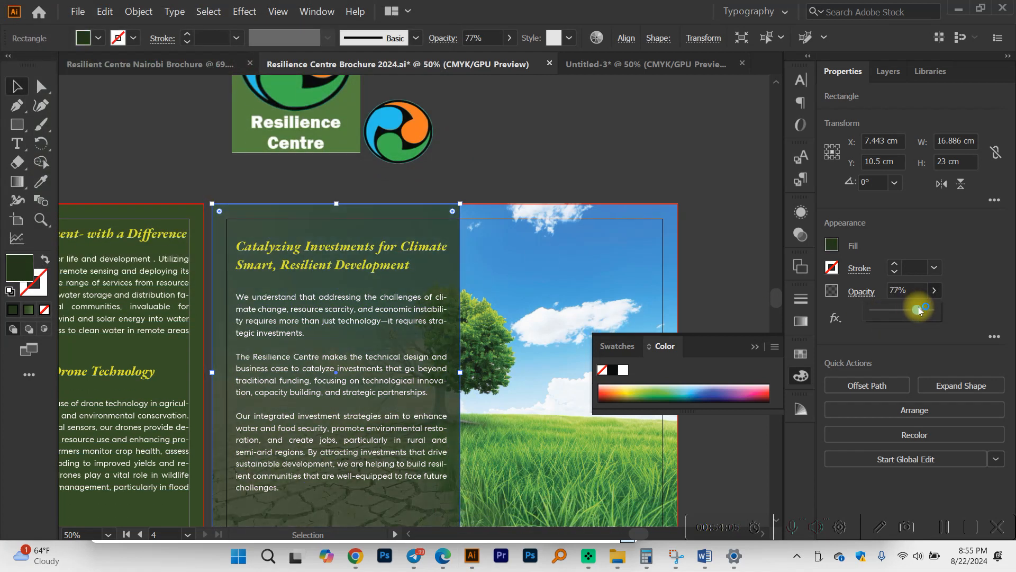
pyautogui.click(587, 120)
pyautogui.hotkey('ctrl', 's')
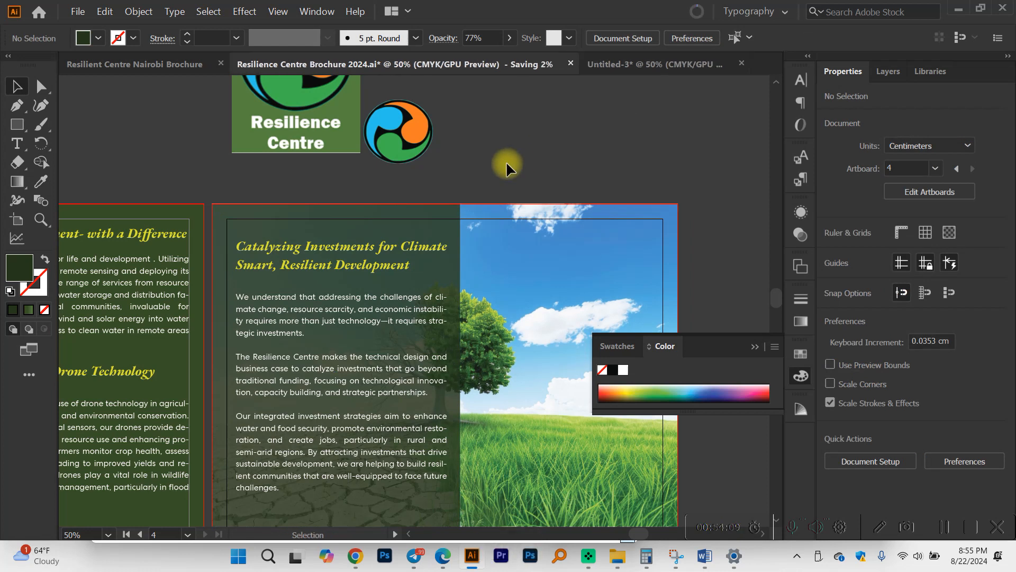
# Switch to the Word brochure document and read the "Partner with Us" heading and its paragraph.
pyautogui.scroll(-1, 408, 196)
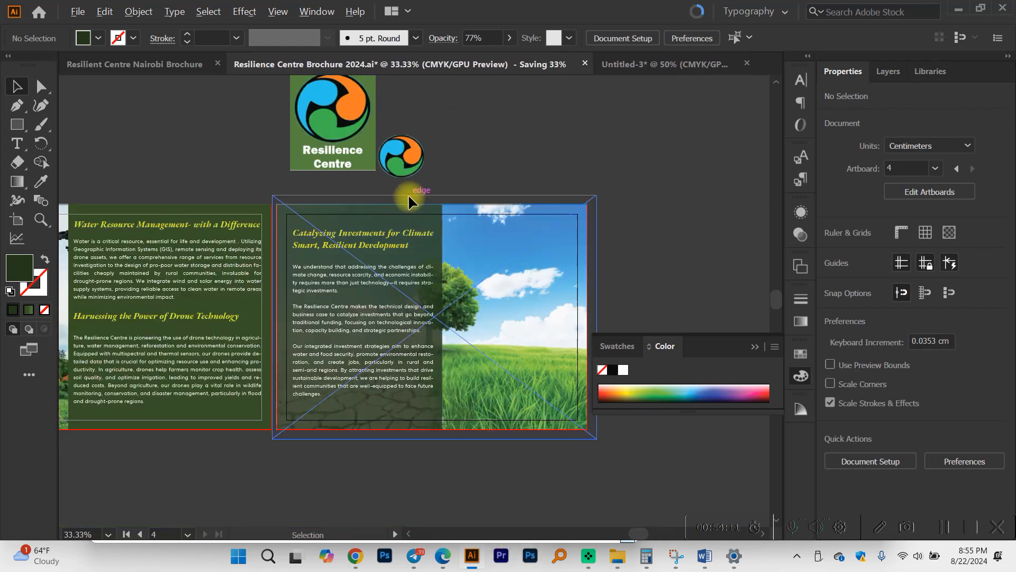
pyautogui.scroll(-2, 402, 217)
pyautogui.scroll(1, 394, 232)
pyautogui.scroll(-1, 388, 222)
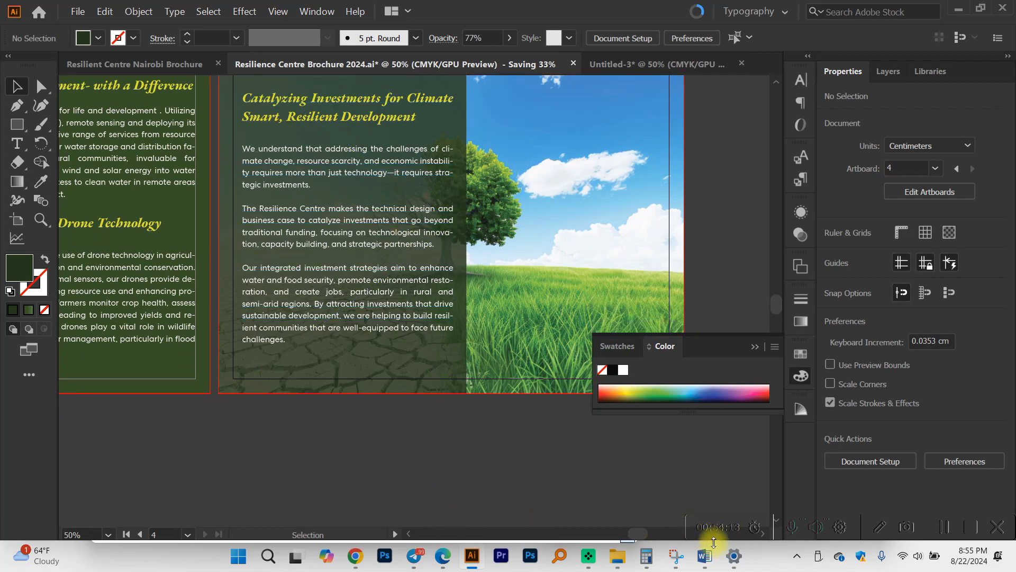
pyautogui.moveTo(705, 556)
pyautogui.click(773, 497)
pyautogui.scroll(-3, 256, 222)
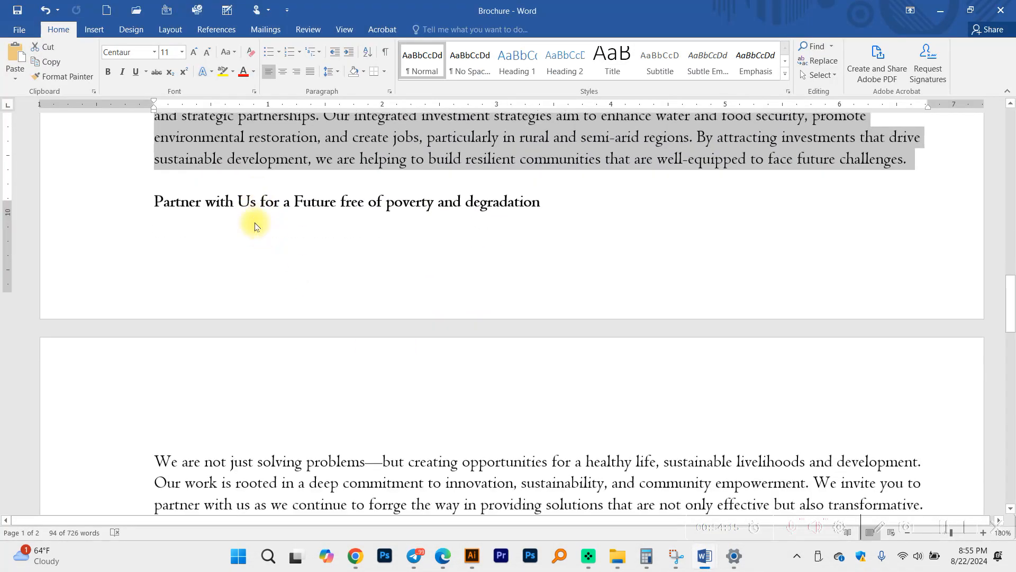
pyautogui.scroll(2, 268, 233)
pyautogui.scroll(1, 270, 237)
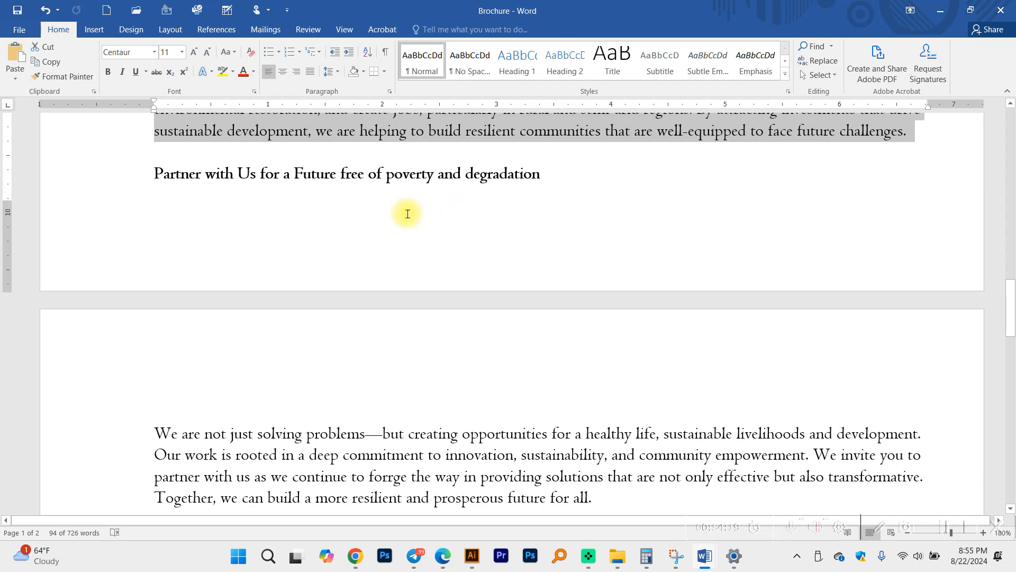
# Return to Illustrator and examine the "Get in Touch" page of the UNDP reference brochure in Untitled-3.
pyautogui.click(472, 556)
pyautogui.scroll(-4, 450, 319)
pyautogui.click(640, 69)
pyautogui.scroll(-3, 396, 189)
pyautogui.hscroll(1, 395, 197)
pyautogui.hscroll(10, 394, 197)
pyautogui.hscroll(4, 427, 177)
pyautogui.scroll(-3, 424, 170)
pyautogui.hscroll(-3, 318, 212)
pyautogui.scroll(8, 252, 223)
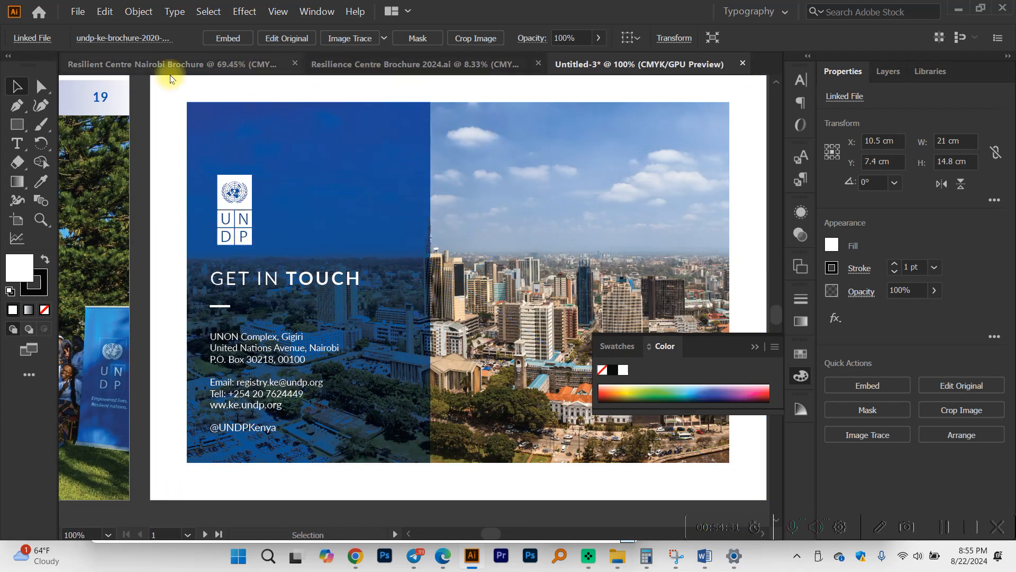
pyautogui.click(132, 68)
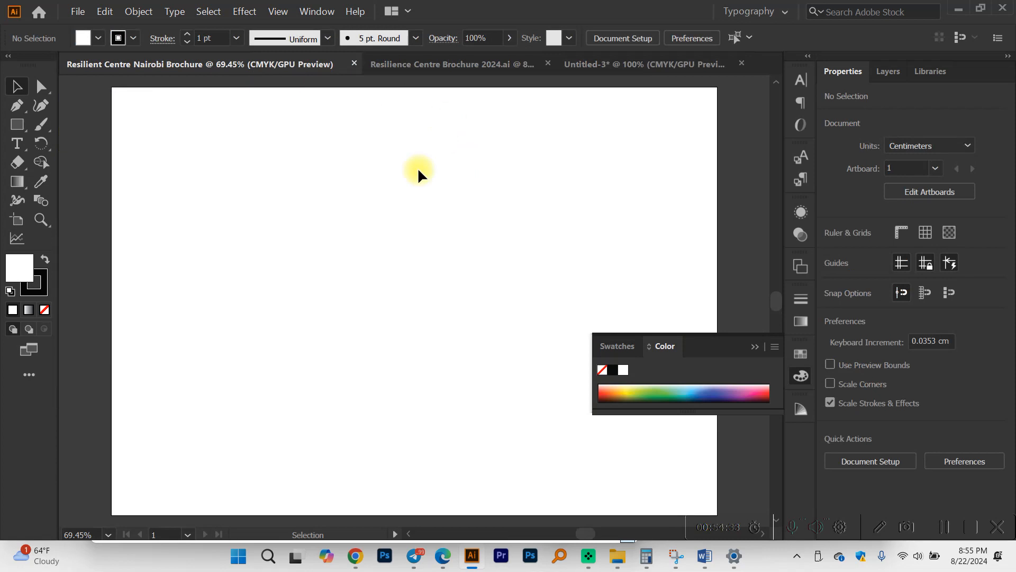
# In Resilience Centre Brochure 2024, duplicate the cover artboard with its artwork to the right of the fourth page.
pyautogui.click(422, 64)
pyautogui.scroll(-2, 439, 275)
pyautogui.scroll(1, 448, 294)
pyautogui.scroll(-1, 324, 324)
pyautogui.scroll(1, 301, 291)
pyautogui.click(300, 291)
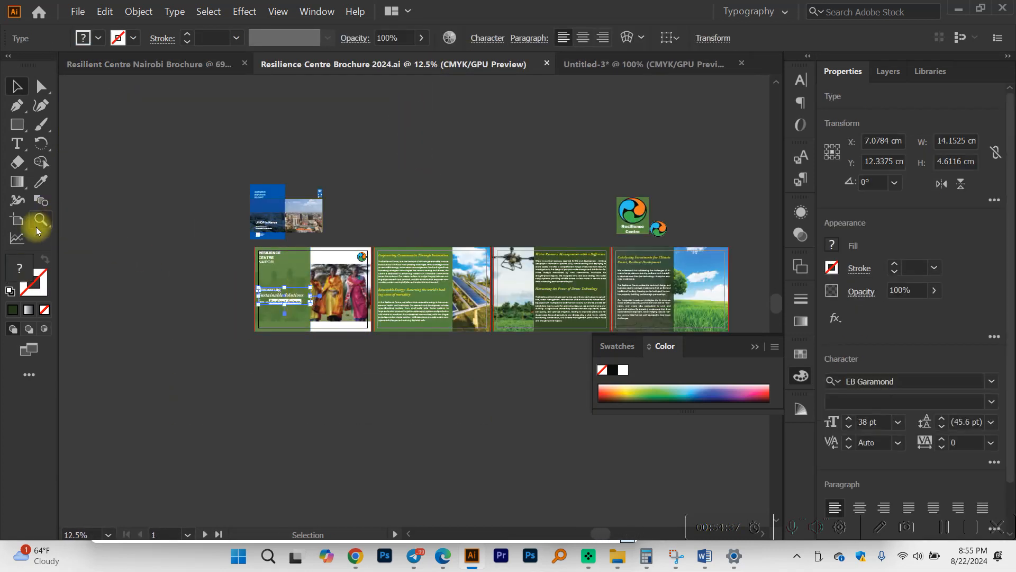
pyautogui.click(18, 221)
pyautogui.moveTo(186, 291); pyautogui.dragTo(631, 274)
pyautogui.scroll(2, 631, 274)
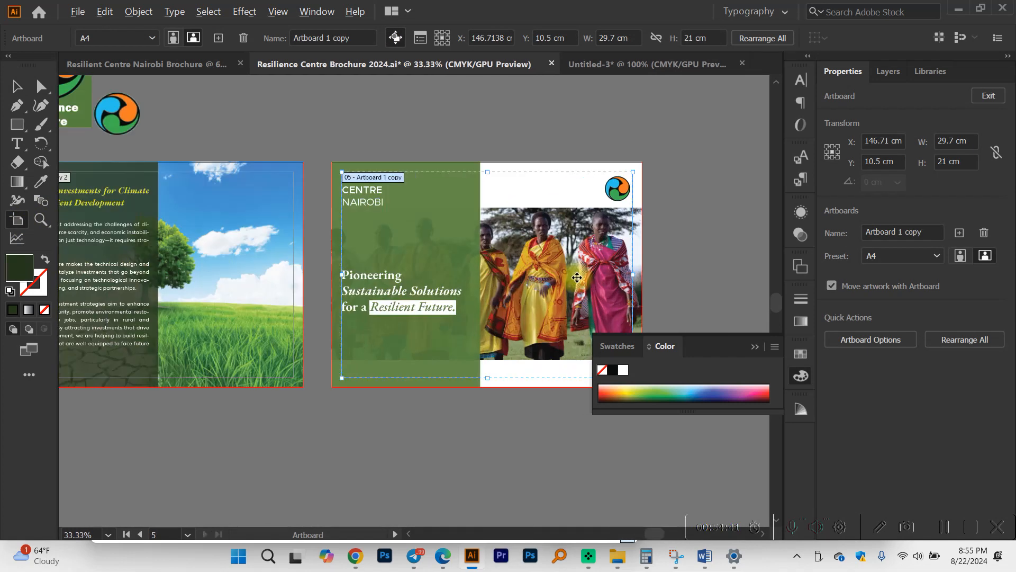
pyautogui.press('v')
pyautogui.scroll(-3, 539, 265)
pyautogui.scroll(3, 596, 271)
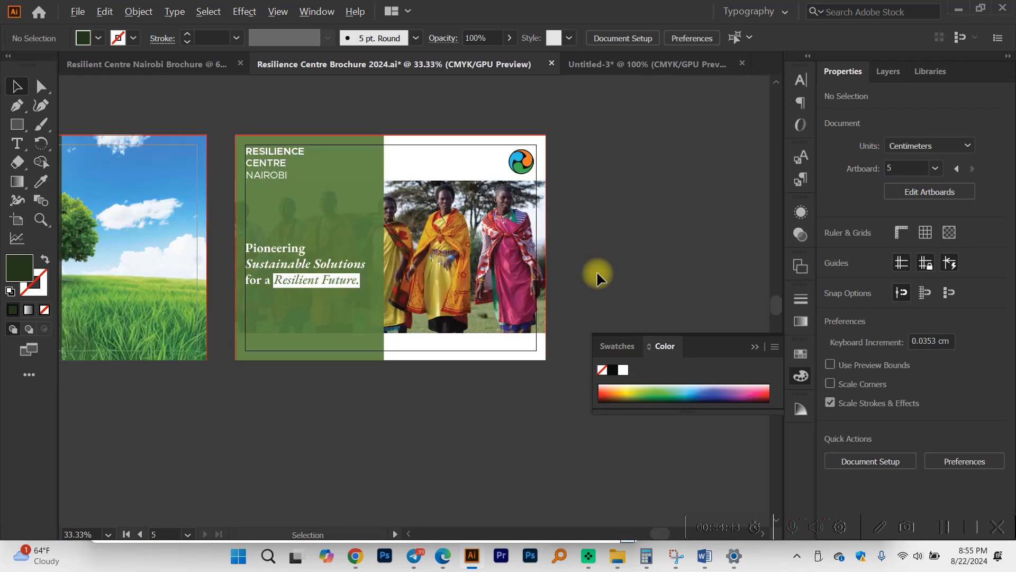
# Recolour the duplicated cover's green panel, trying the fourth page's dark panel style before sampling the small round logo's bright green.
pyautogui.click(377, 171)
pyautogui.hscroll(-4, 380, 185)
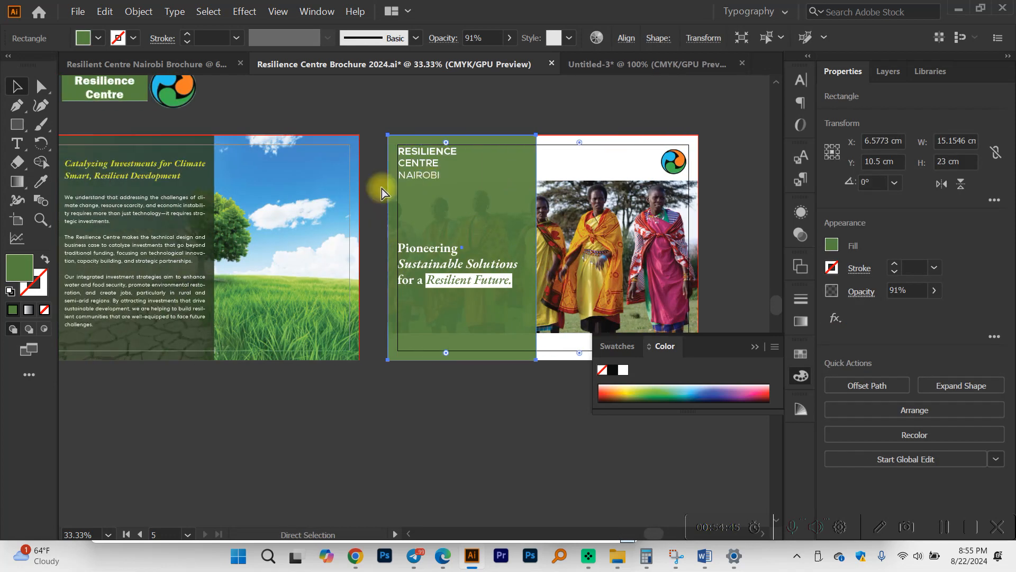
pyautogui.press('i')
pyautogui.hscroll(-3, 239, 144)
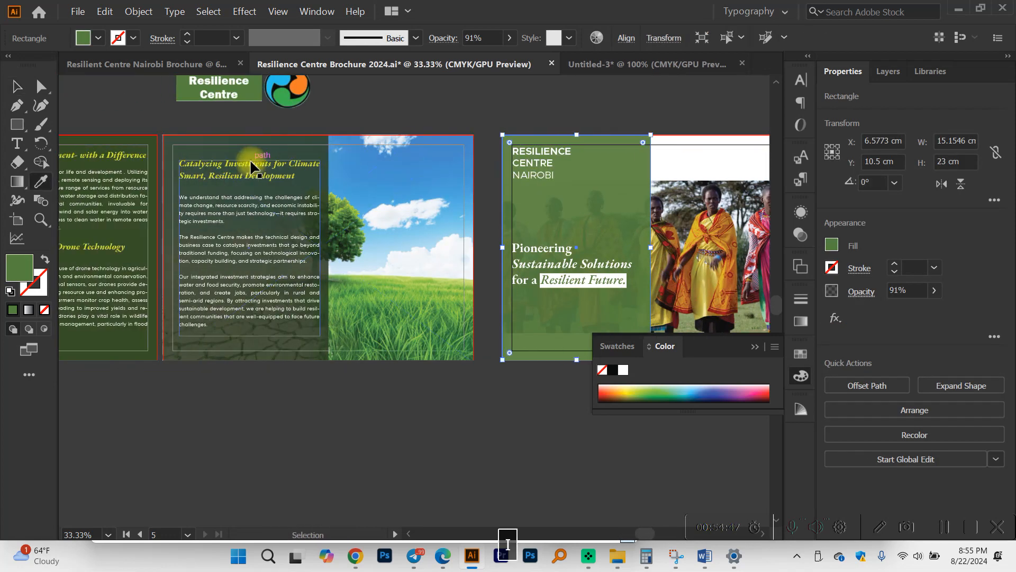
pyautogui.click(209, 137)
pyautogui.hscroll(4, 217, 148)
pyautogui.scroll(2, 228, 161)
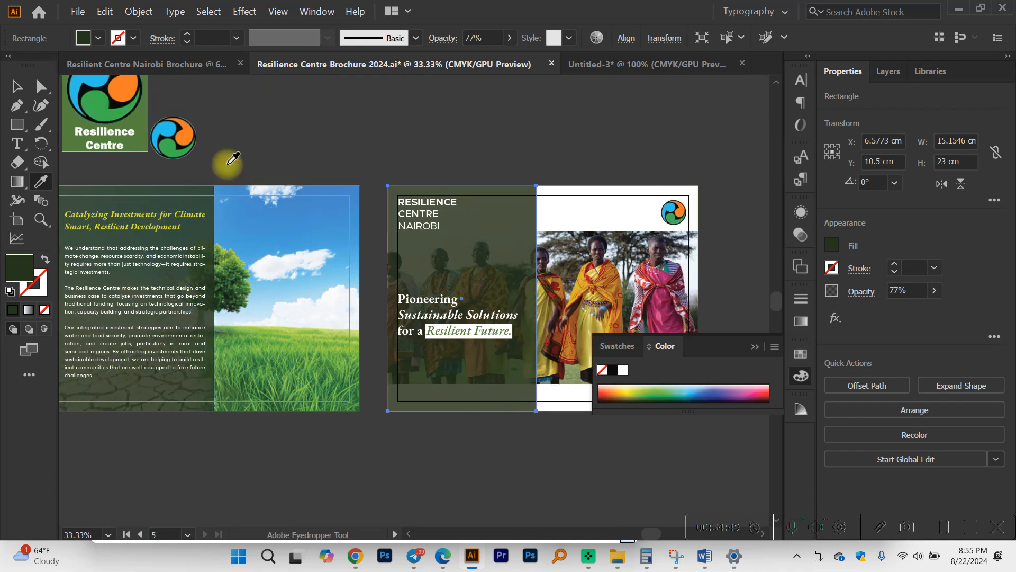
pyautogui.click(174, 141)
pyautogui.press('v')
pyautogui.hscroll(3, 231, 192)
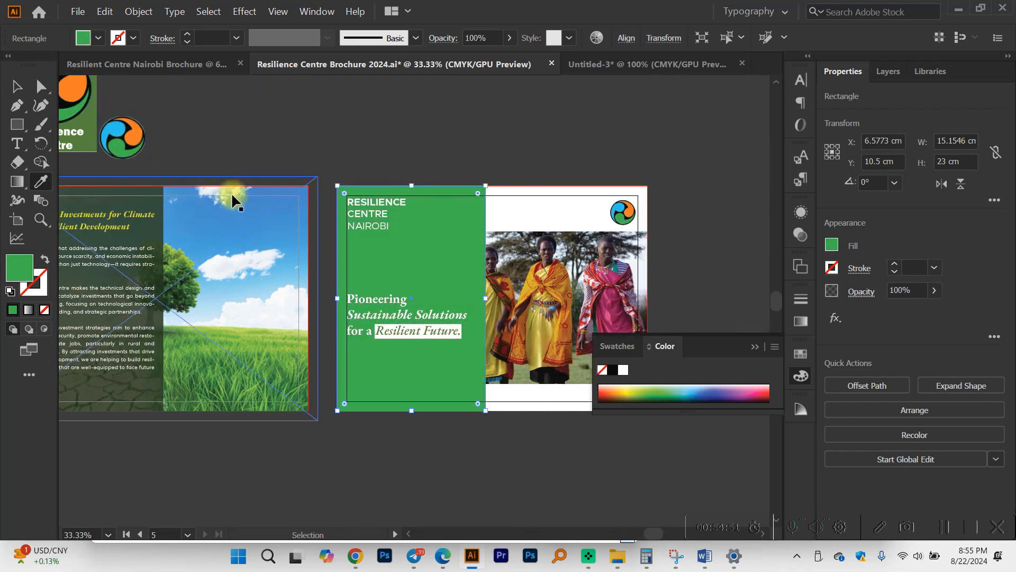
pyautogui.click(421, 442)
pyautogui.hscroll(2, 422, 443)
pyautogui.scroll(1, 321, 324)
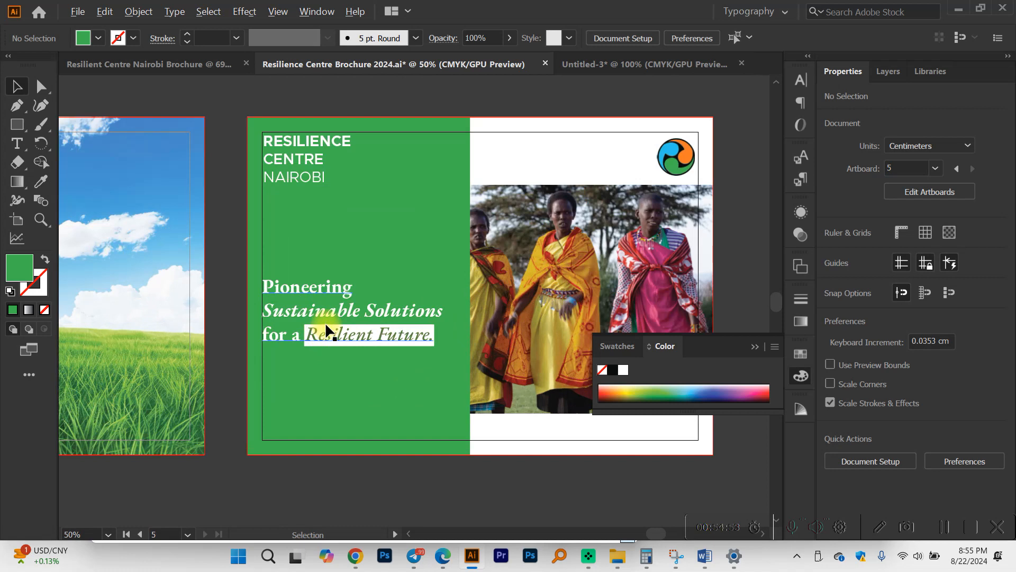
# Delete the Resilience Centre Nairobi heading, the Pioneering tagline and its white highlight bar from the fifth page.
pyautogui.click(339, 213)
pyautogui.hscroll(-2, 344, 218)
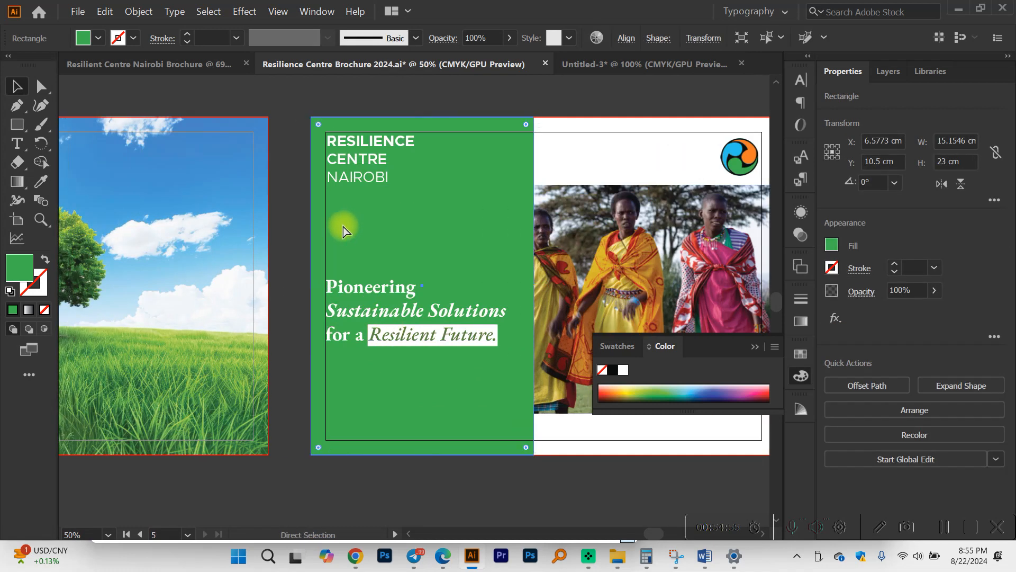
pyautogui.hscroll(2, 343, 226)
pyautogui.click(322, 171)
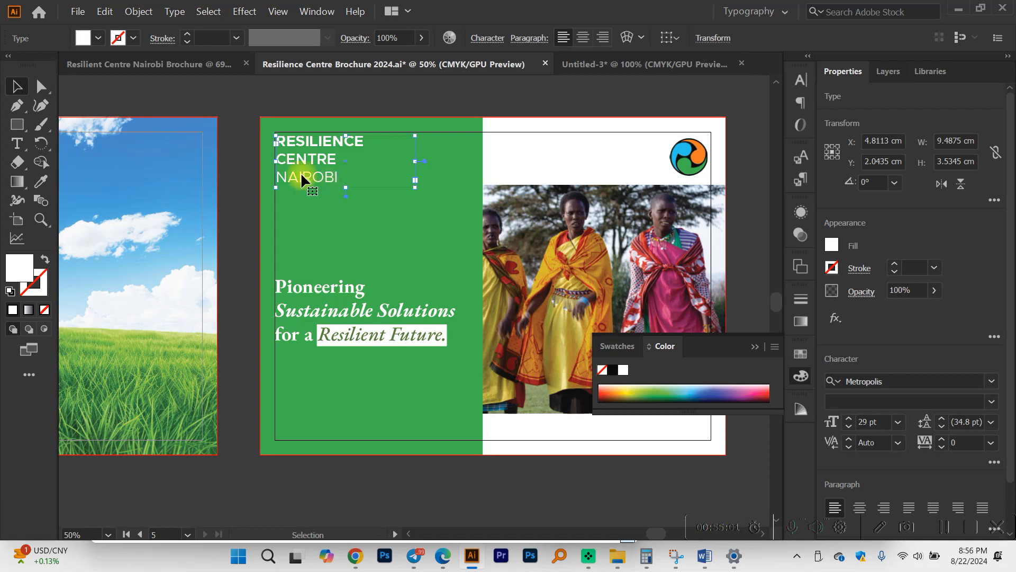
pyautogui.press('BackSpace')
pyautogui.click(350, 174)
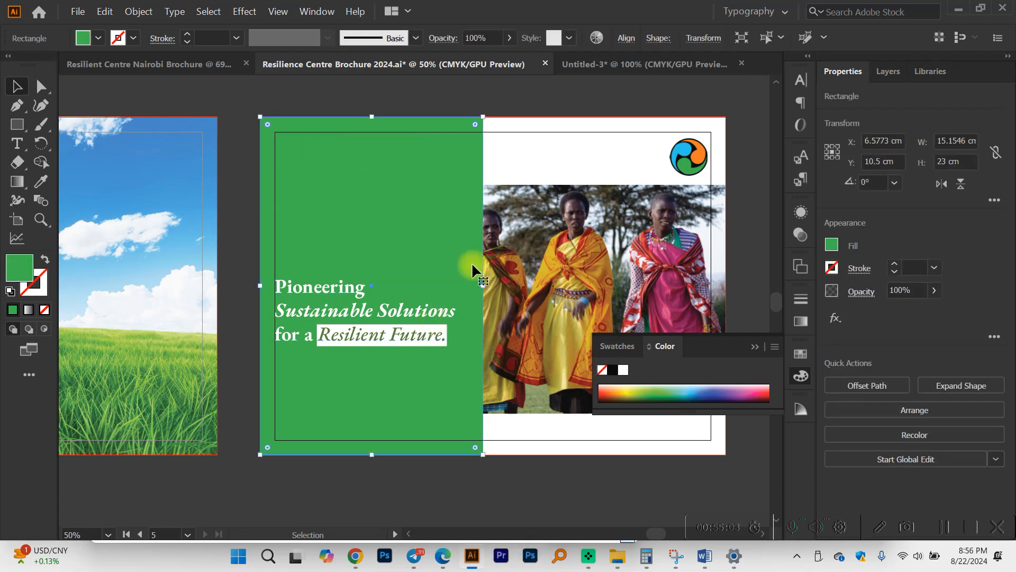
pyautogui.hscroll(2, 404, 220)
pyautogui.click(329, 304)
pyautogui.press('\\')
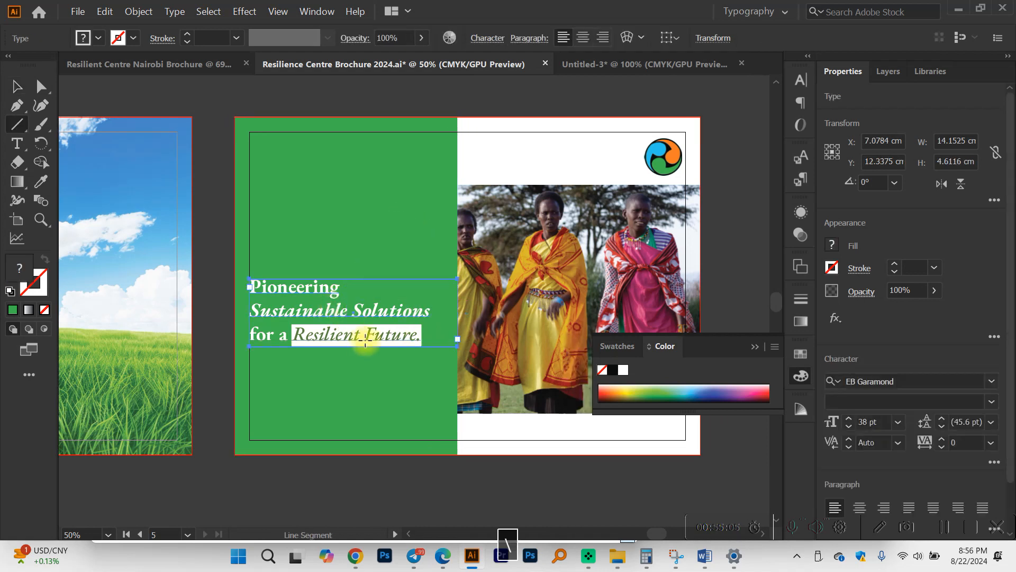
pyautogui.press('BackSpace')
pyautogui.press('v')
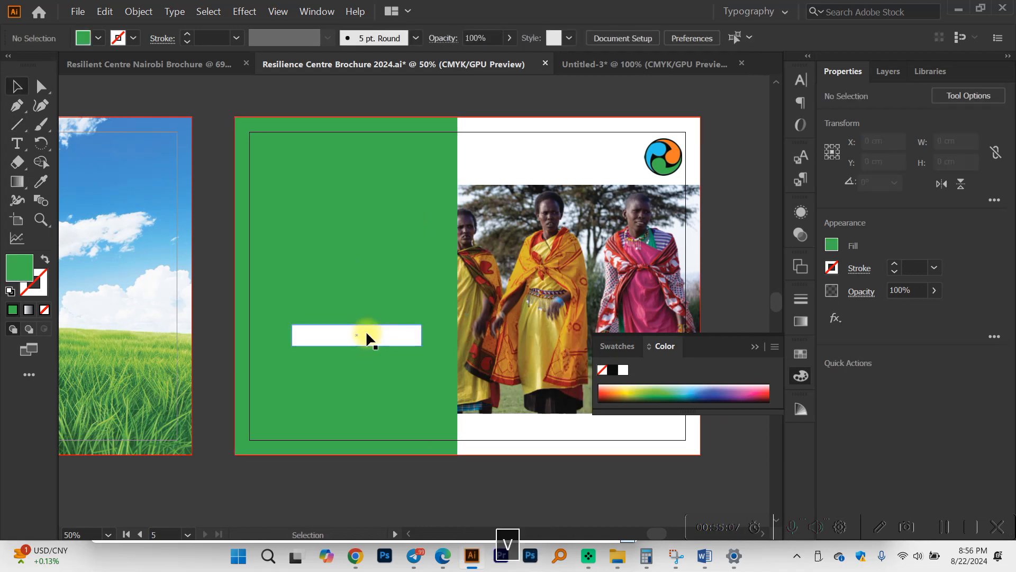
pyautogui.click(366, 331)
pyautogui.press('BackSpace')
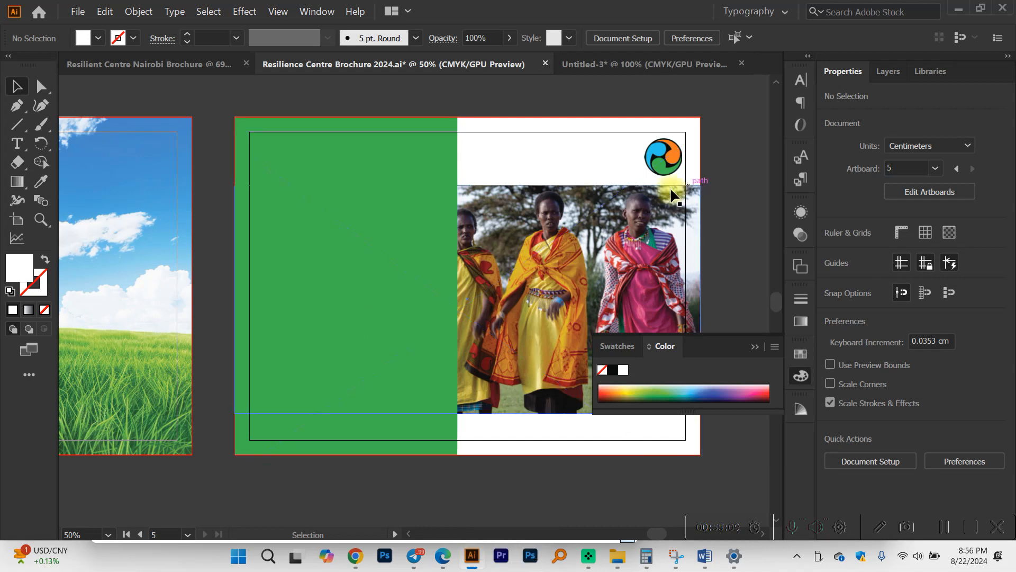
# Move the round logo into the green panel's upper-left margin corner and shrink it to about 3.4 × 3.3 cm.
pyautogui.click(366, 196)
pyautogui.moveTo(666, 159); pyautogui.dragTo(380, 206)
pyautogui.scroll(2, 332, 163)
pyautogui.moveTo(349, 173); pyautogui.dragTo(356, 177)
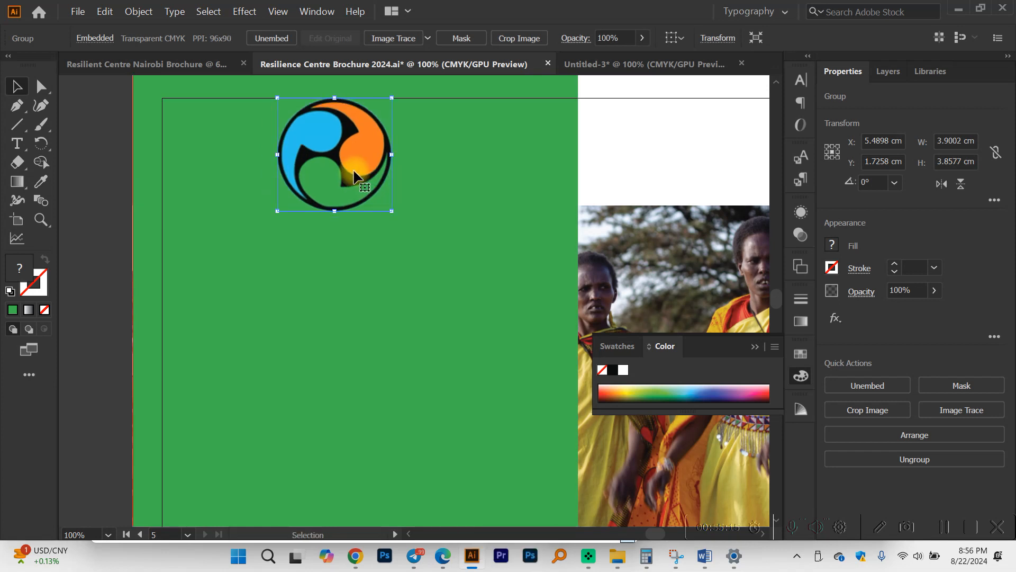
pyautogui.moveTo(245, 169); pyautogui.dragTo(241, 163)
pyautogui.scroll(-2, 249, 167)
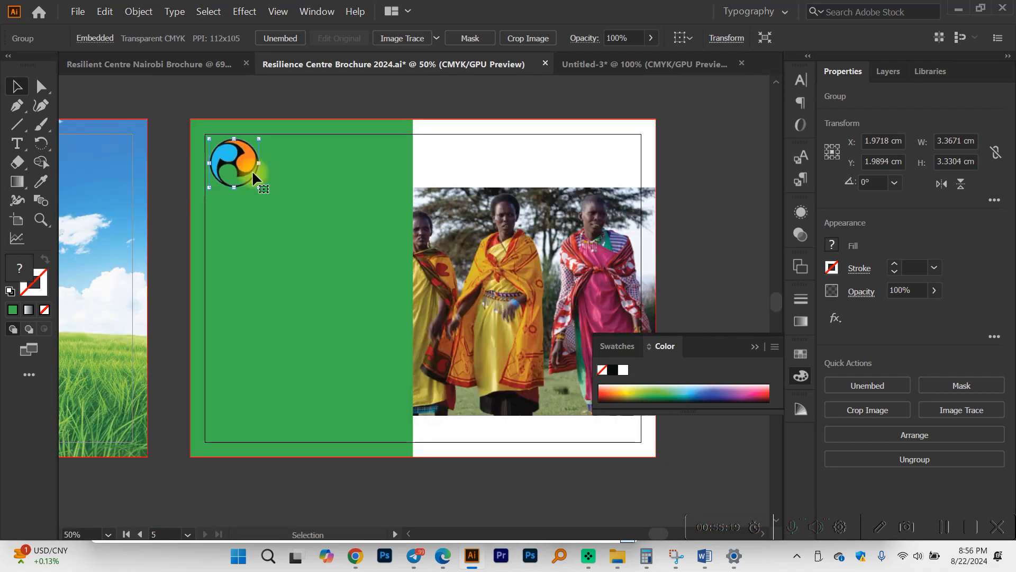
# Add the text "Resilience Centre Nairobi." on three lines and place it beside the round logo on the fifth page.
pyautogui.scroll(2, 252, 170)
pyautogui.press('t')
pyautogui.scroll(2, 306, 157)
pyautogui.click(271, 154)
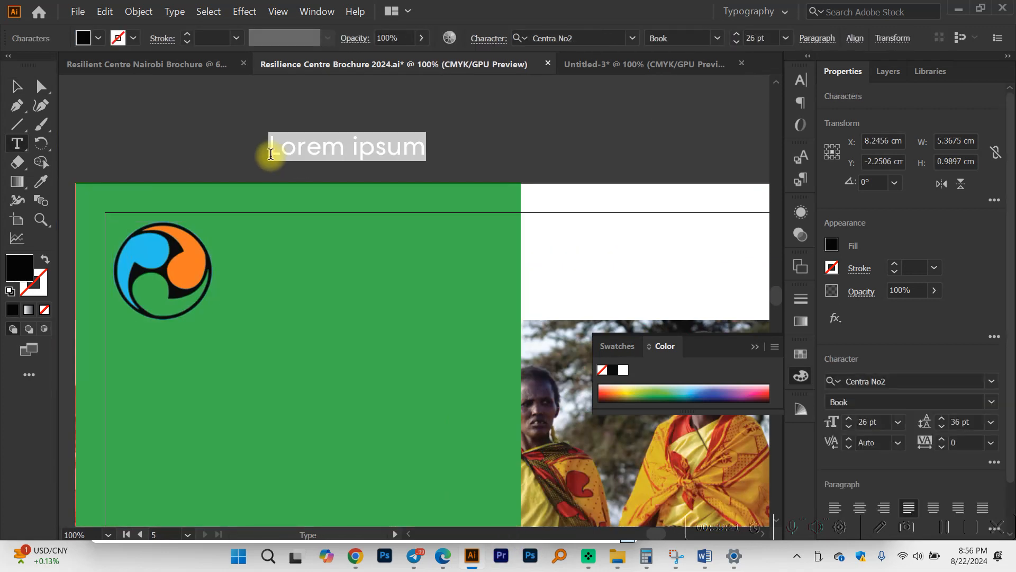
pyautogui.write('Res')
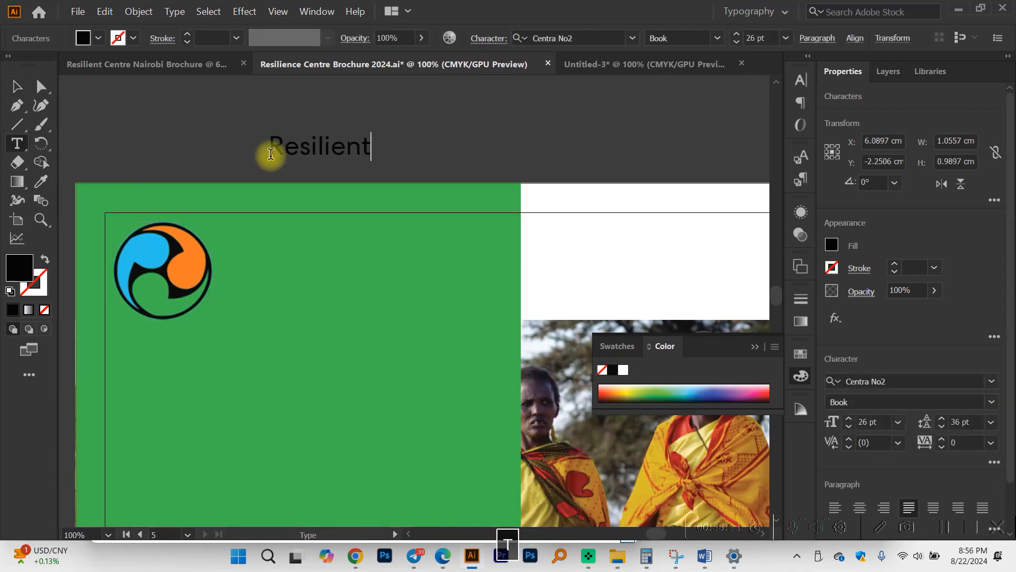
pyautogui.write('ilience')
pyautogui.hotkey('shift', 'Return')
pyautogui.write('Centre')
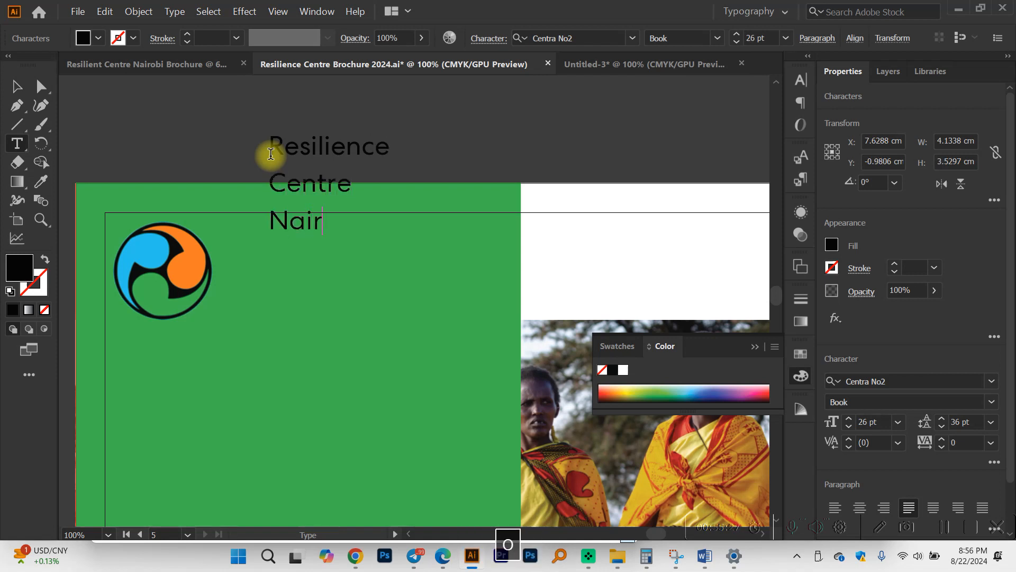
pyautogui.click(16, 86)
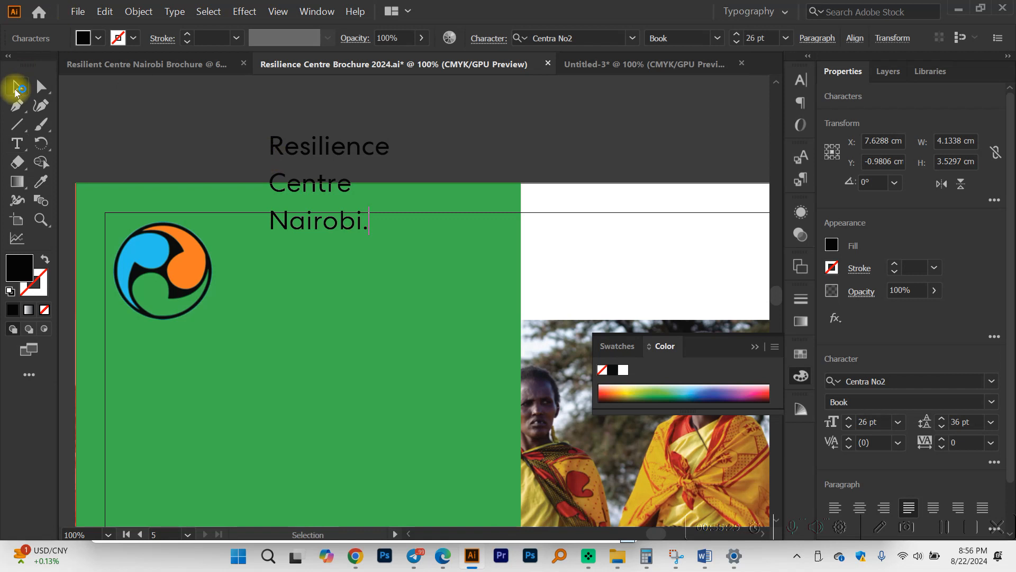
pyautogui.moveTo(298, 280); pyautogui.dragTo(274, 274)
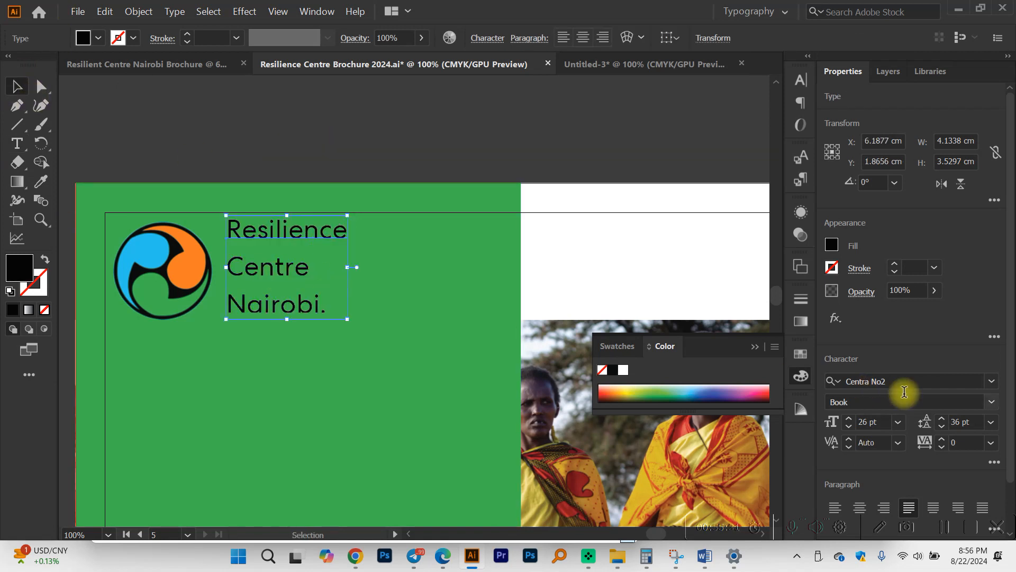
# Tighten the centre name's leading to 26 pt and change its font to EB Garamond Bold.
pyautogui.click(940, 426)
pyautogui.moveTo(278, 256); pyautogui.dragTo(278, 263)
pyautogui.click(991, 381)
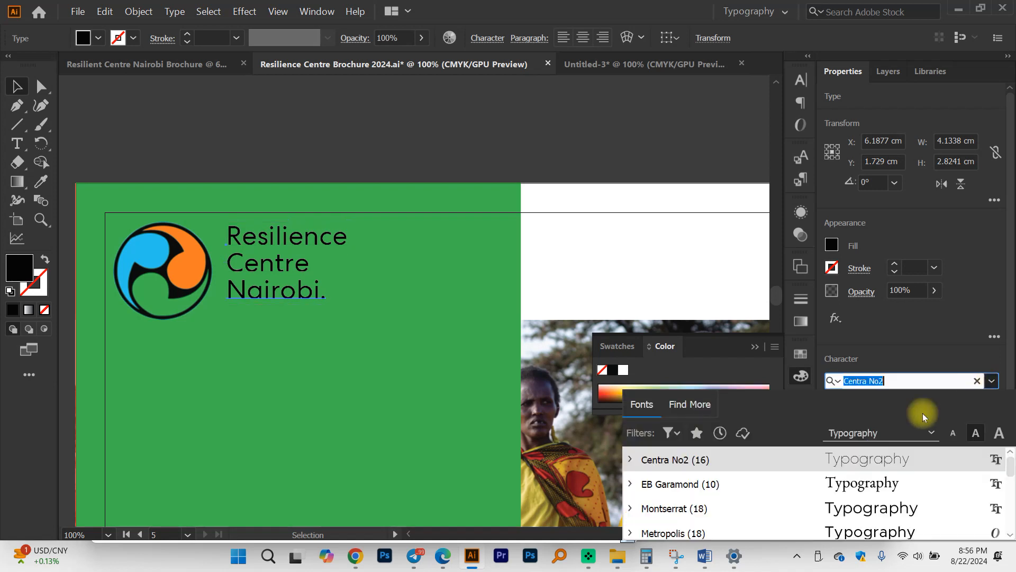
pyautogui.click(924, 482)
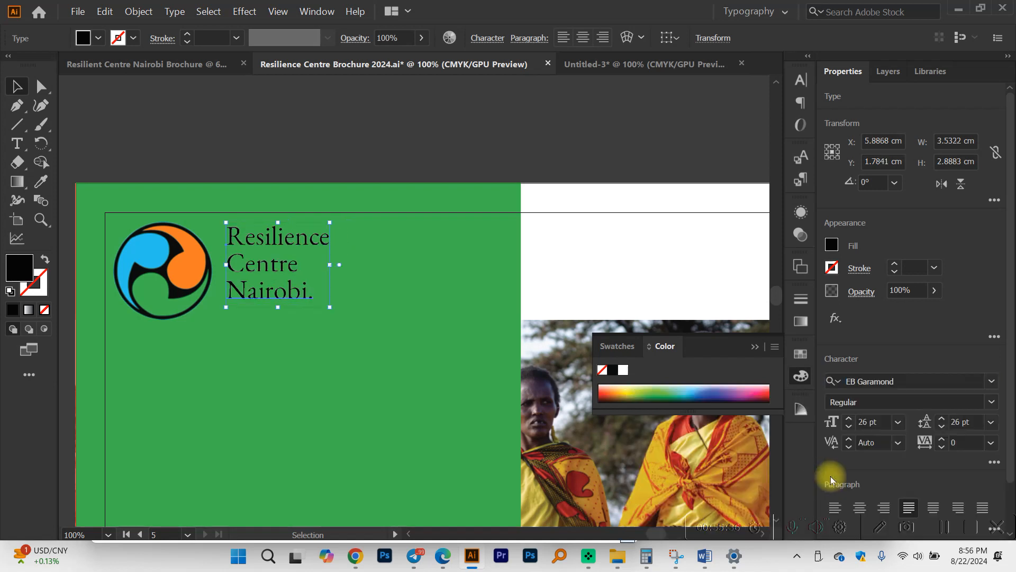
pyautogui.click(989, 402)
pyautogui.click(870, 334)
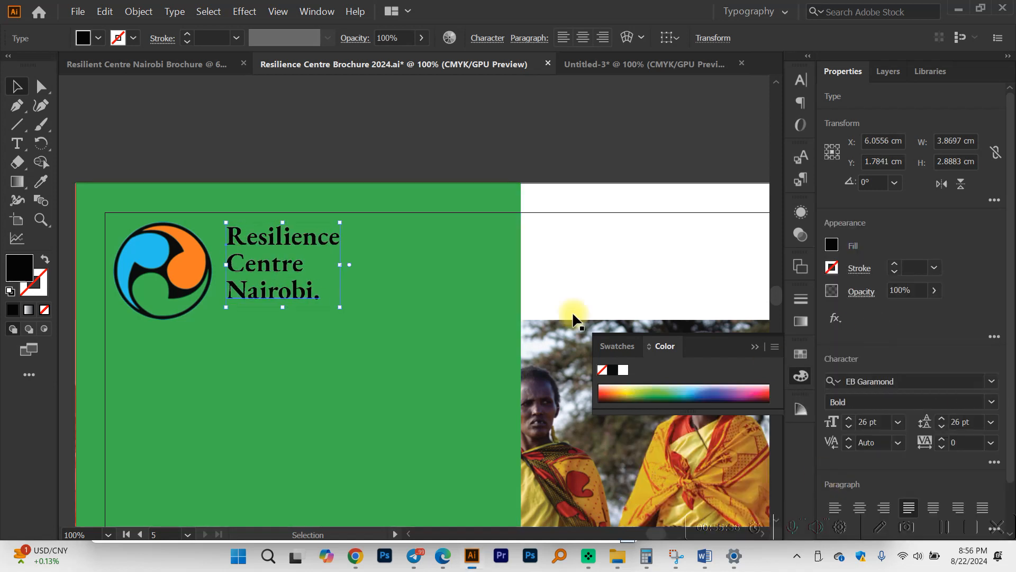
# Align the round logo with the upper-left margin corner and enlarge it slightly to match the centre name's height.
pyautogui.click(136, 284)
pyautogui.moveTo(157, 254); pyautogui.dragTo(153, 253)
pyautogui.moveTo(204, 310); pyautogui.dragTo(210, 316)
pyautogui.click(269, 281)
pyautogui.moveTo(268, 281)
pyautogui.mouseDown()
pyautogui.moveTo(256, 268)
pyautogui.moveTo(271, 271)
pyautogui.mouseUp()
# Colour the centre name white by sampling the page's white area.
pyautogui.scroll(1, 271, 271)
pyautogui.press('i')
pyautogui.click(667, 268)
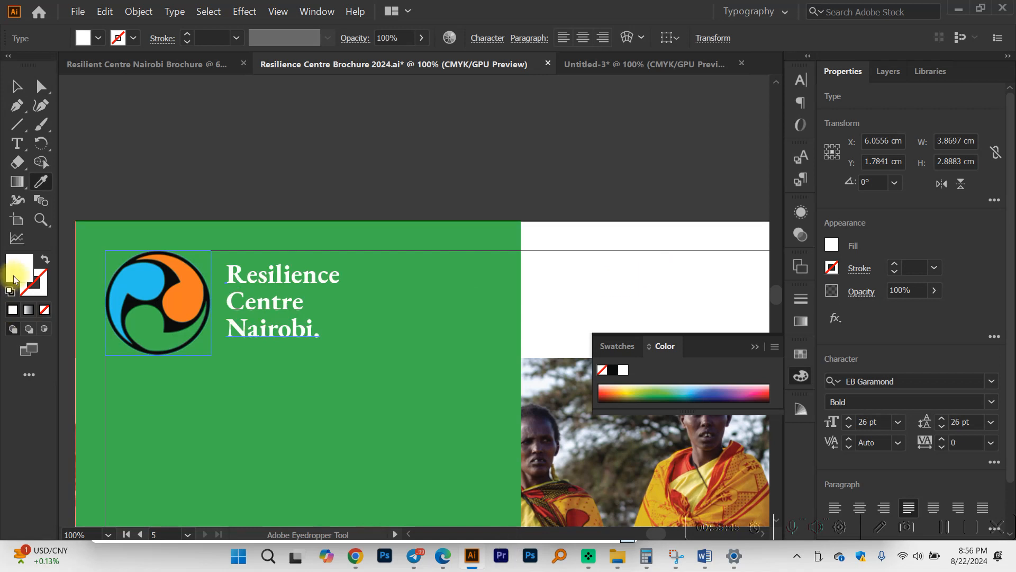
pyautogui.doubleClick(18, 270)
pyautogui.click(403, 67)
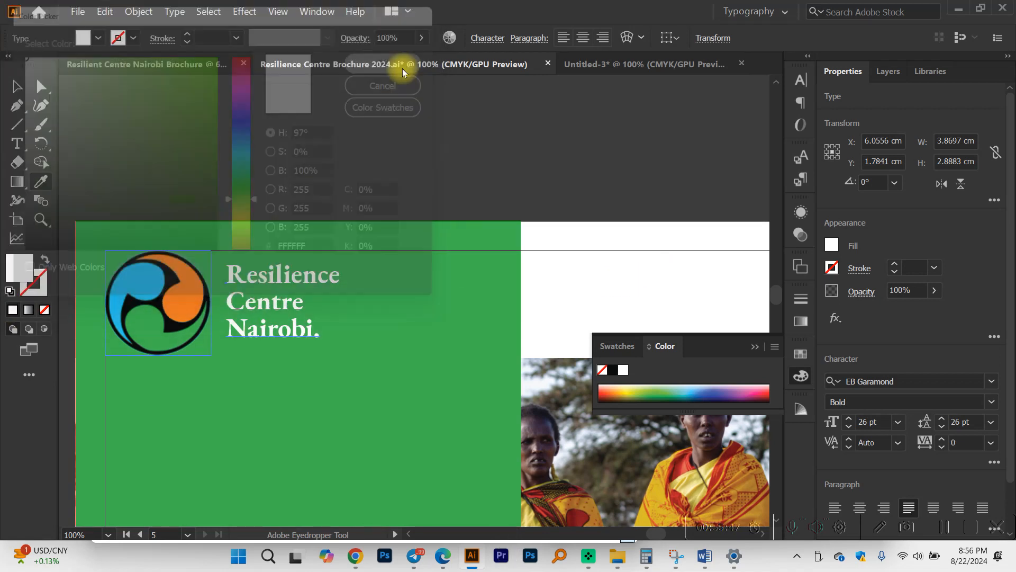
pyautogui.press('v')
pyautogui.click(510, 156)
# Set the fifth page's green panel opacity to 90% so the photo shows through.
pyautogui.scroll(-3, 506, 161)
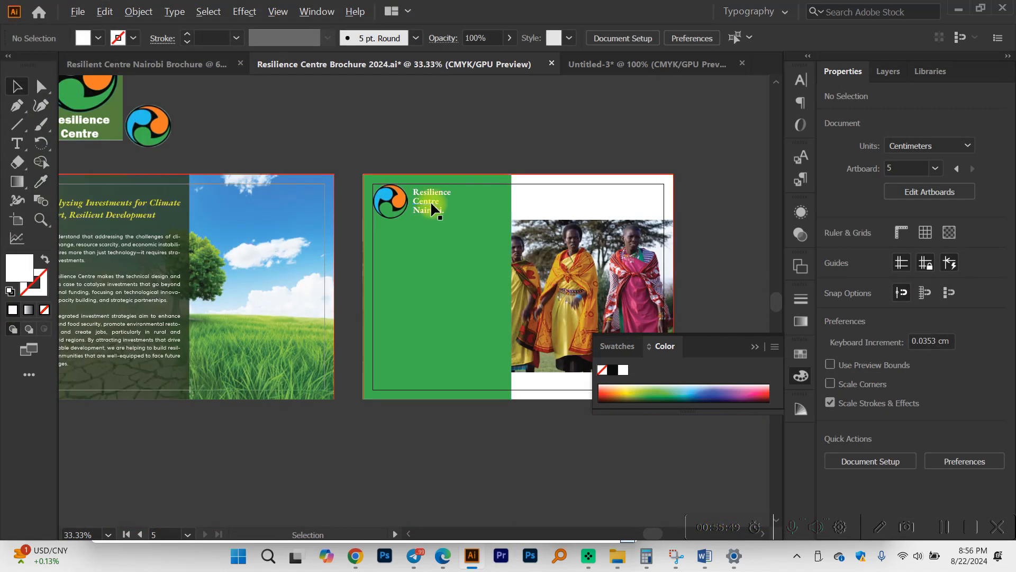
pyautogui.scroll(3, 431, 200)
pyautogui.scroll(-2, 431, 200)
pyautogui.hscroll(1, 414, 431)
pyautogui.hscroll(2, 415, 399)
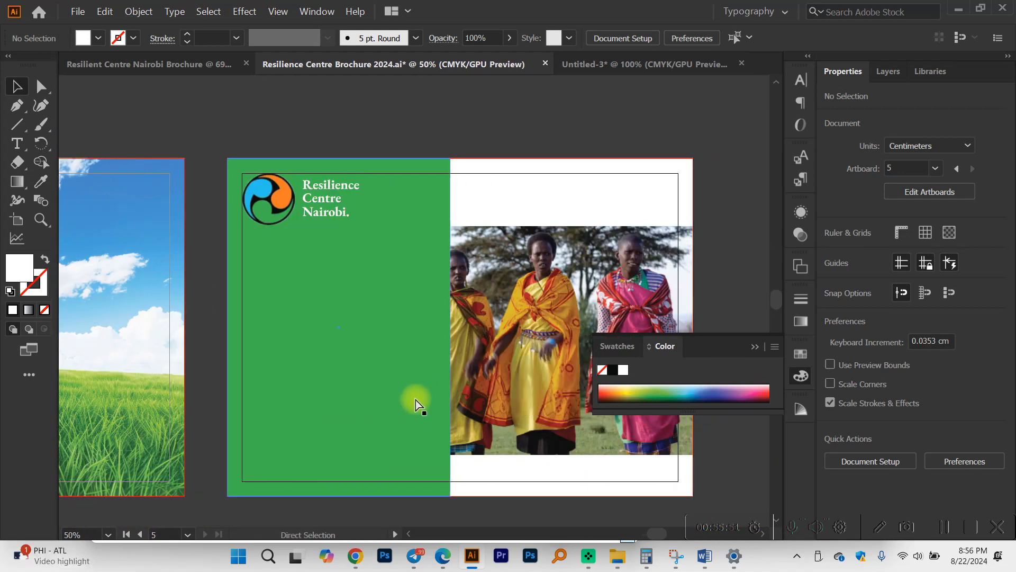
pyautogui.hscroll(2, 378, 385)
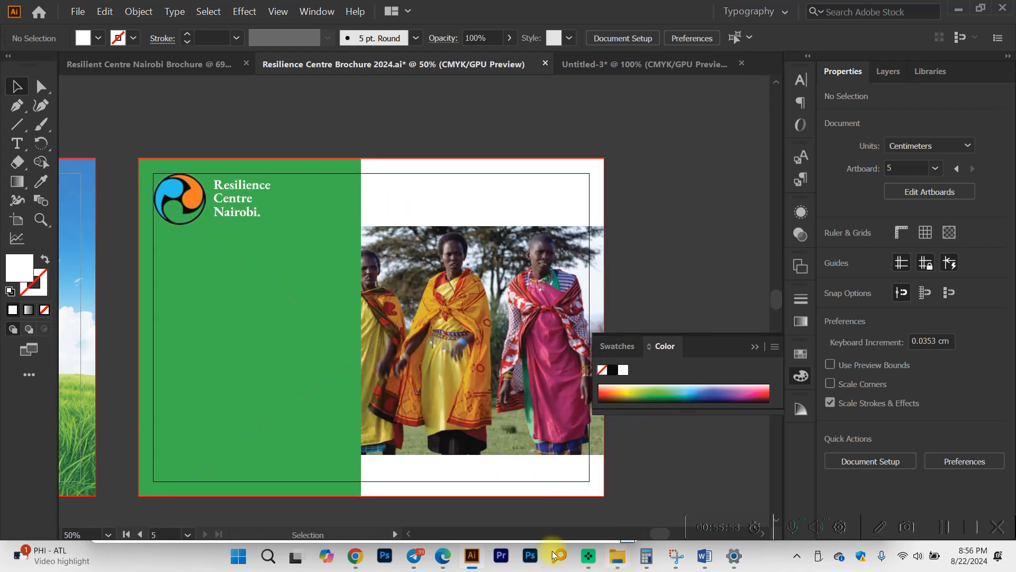
pyautogui.click(349, 338)
pyautogui.click(934, 291)
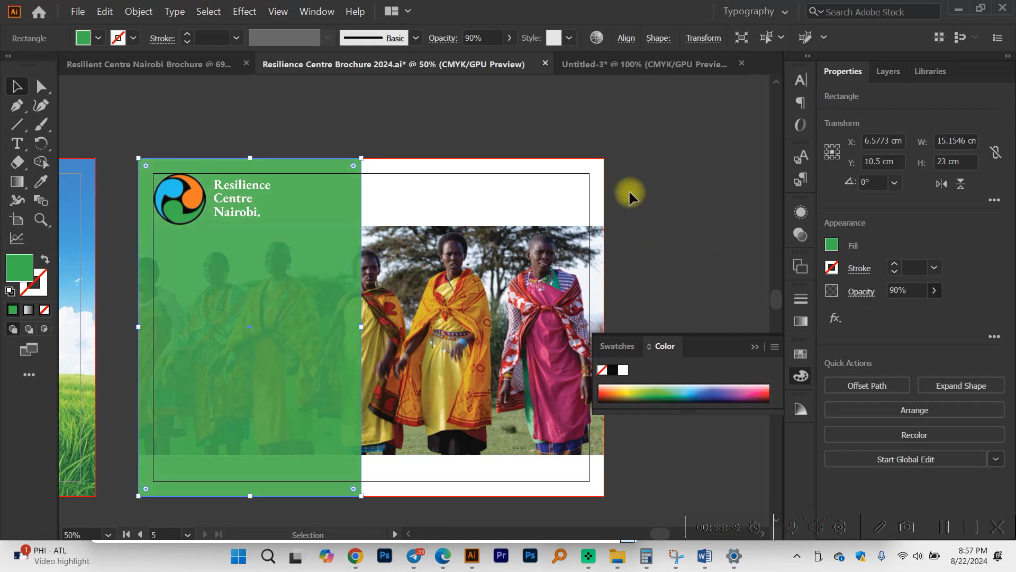
# Copy the "Partner with Us for a Future free of poverty and degradation" heading and paragraph from the Brochure Word document, then return to Illustrator.
pyautogui.moveTo(704, 562)
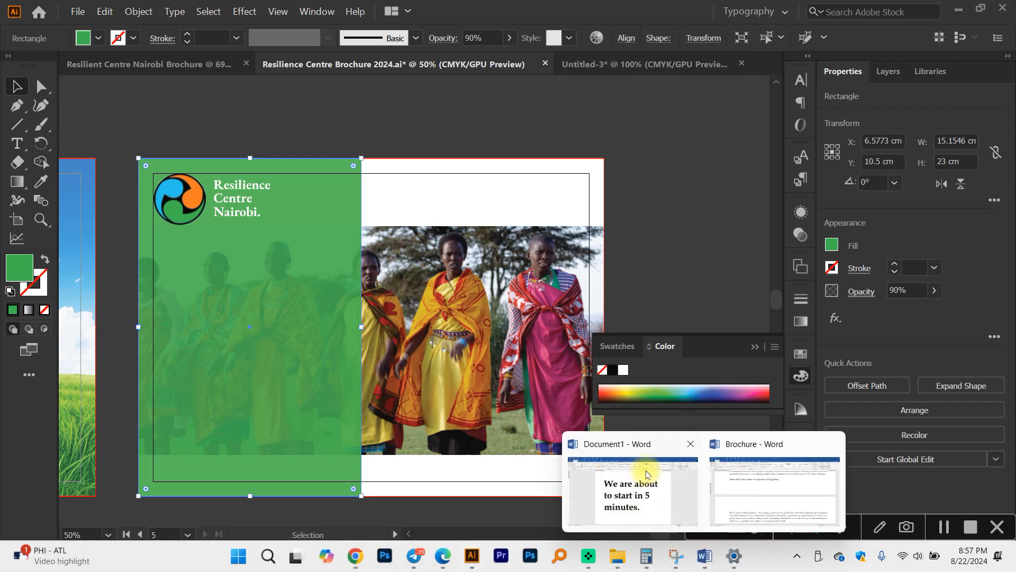
pyautogui.click(748, 491)
pyautogui.click(190, 180)
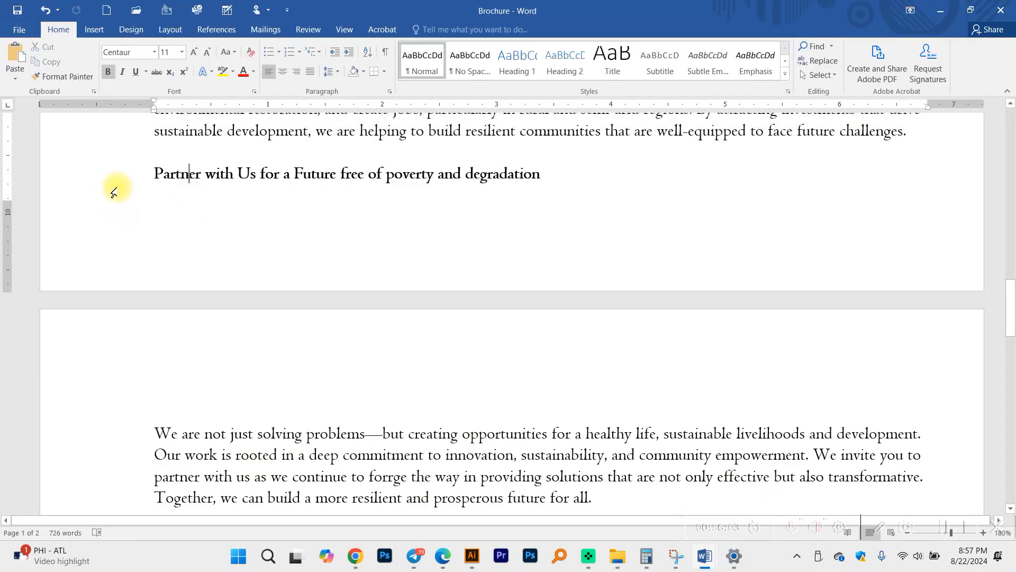
pyautogui.moveTo(154, 174); pyautogui.dragTo(626, 376)
pyautogui.scroll(-3, 390, 345)
pyautogui.hotkey('ctrl', 'c')
pyautogui.click(472, 556)
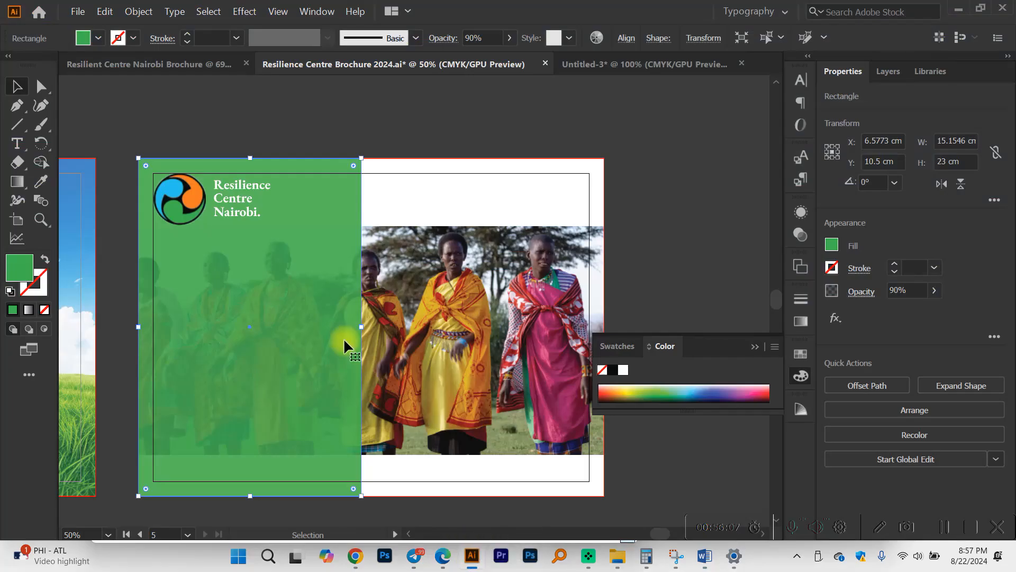
# Draw a text frame about 14.2 × 14.7 cm below the logo on the green panel and paste the copied text.
pyautogui.press('t')
pyautogui.moveTo(193, 239); pyautogui.dragTo(399, 454)
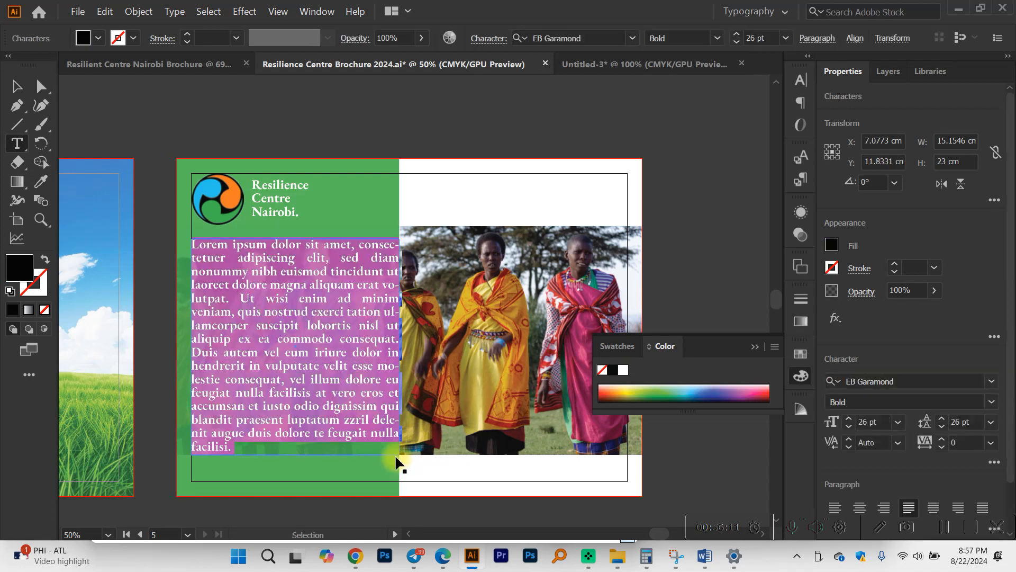
pyautogui.hotkey('ctrl', 'v')
pyautogui.click(18, 88)
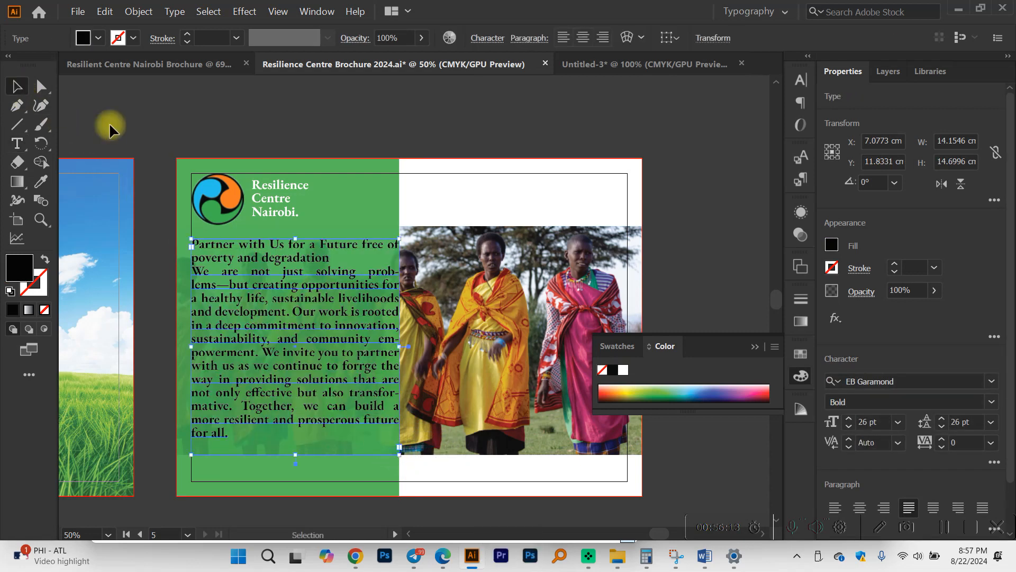
# Widen the green panel to about 18.4 cm and the text frame to about 16.2 cm.
pyautogui.click(371, 217)
pyautogui.moveTo(404, 330); pyautogui.dragTo(430, 349)
pyautogui.click(405, 341)
# Insert a blank line between the "Partner with Us" heading and its paragraph.
pyautogui.tripleClick(315, 255)
pyautogui.click(315, 256)
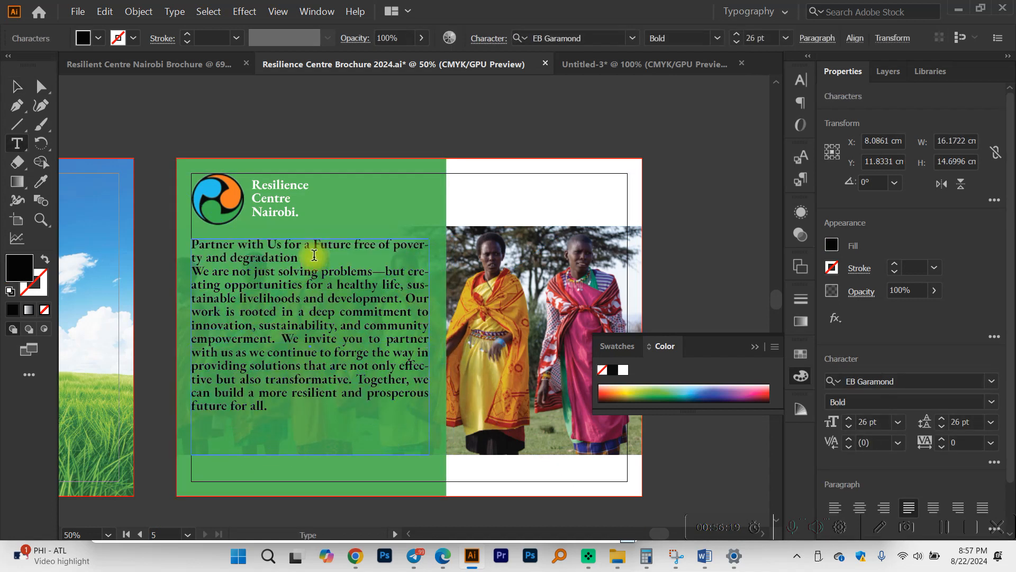
pyautogui.press('Return')
pyautogui.keyDown('alt'); pyautogui.scroll(1, 277, 342); pyautogui.keyUp('alt')
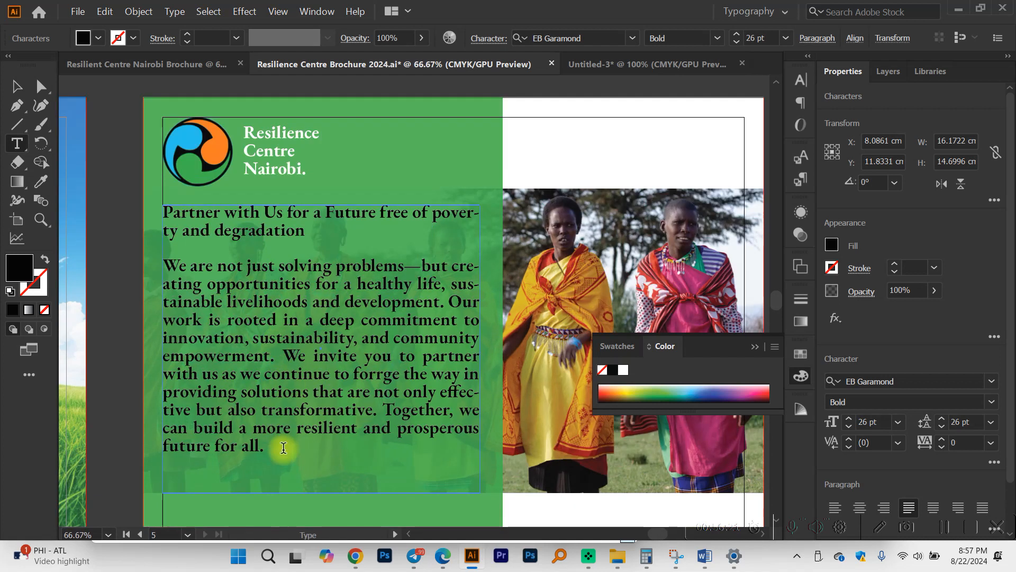
# Set all text in the partner text frame to 21 pt with 29 pt leading.
pyautogui.hotkey('ctrl', 'a')
pyautogui.click(847, 425)
pyautogui.click(847, 425)
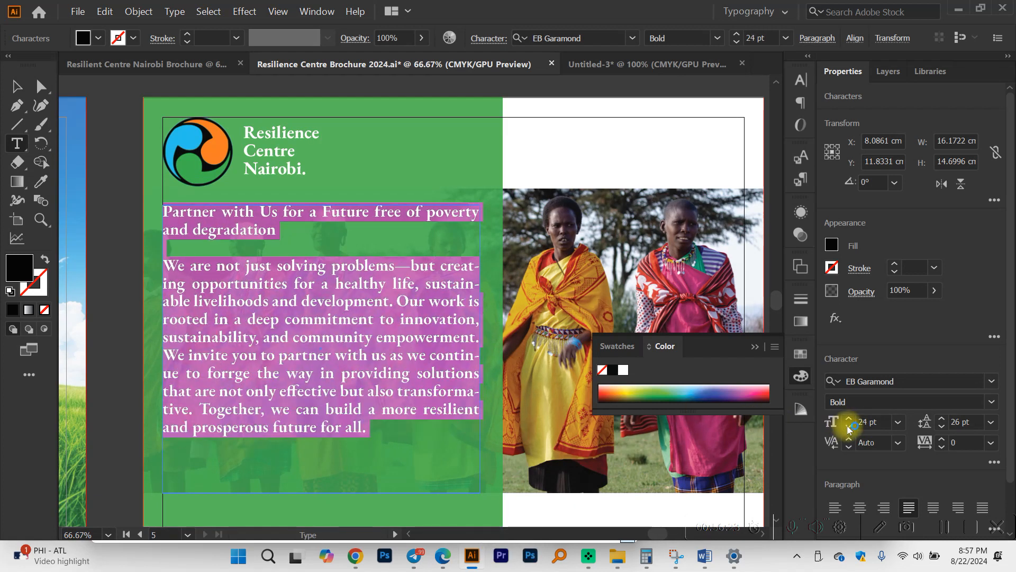
pyautogui.click(847, 425)
pyautogui.click(848, 425)
pyautogui.click(847, 425)
pyautogui.click(943, 419)
pyautogui.click(942, 419)
pyautogui.click(942, 419)
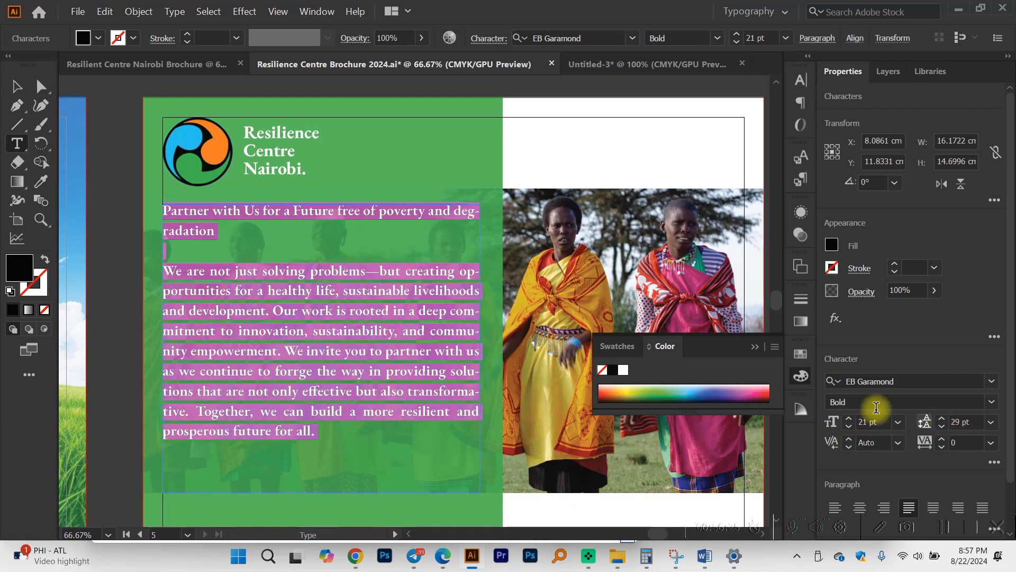
# Try a white fill (FFFFFF) on the fifth page's green panel and undo it.
pyautogui.click(340, 327)
pyautogui.moveTo(327, 434); pyautogui.dragTo(163, 275)
pyautogui.click(17, 86)
pyautogui.click(178, 102)
pyautogui.doubleClick(16, 259)
pyautogui.write('FFFFFF')
pyautogui.click(406, 58)
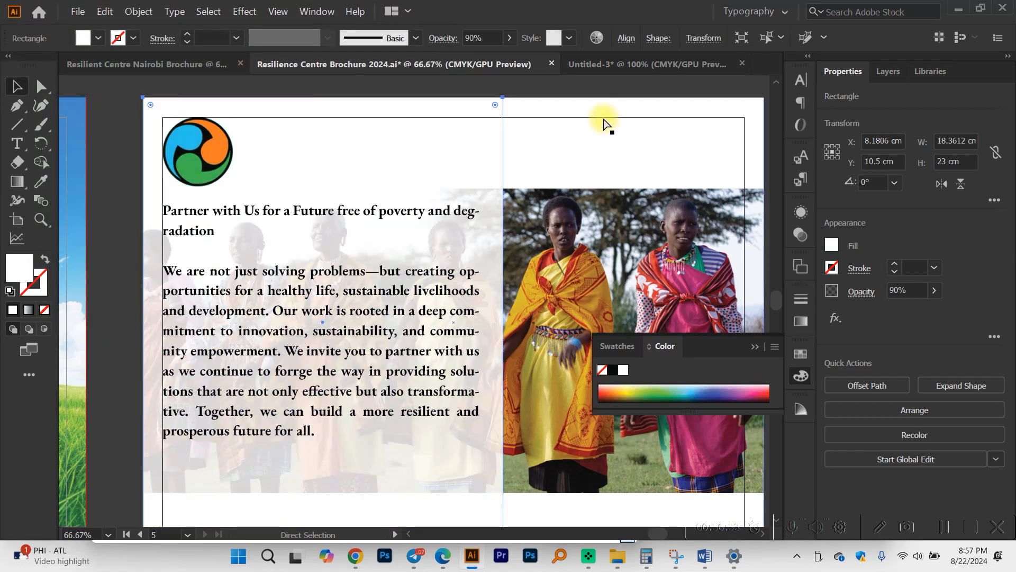
pyautogui.hscroll(1, 599, 106)
pyautogui.click(599, 105)
pyautogui.scroll(-1, 599, 105)
pyautogui.hotkey('ctrl', 'z')
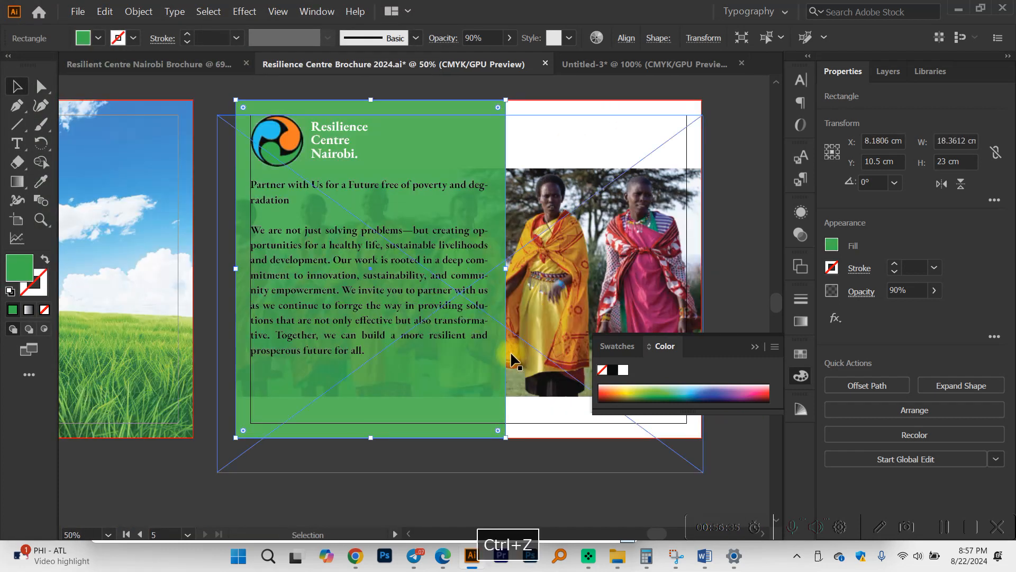
# Set the partner heading and paragraph text to white (FFFFFF).
pyautogui.click(530, 465)
pyautogui.hscroll(1, 528, 465)
pyautogui.click(347, 291)
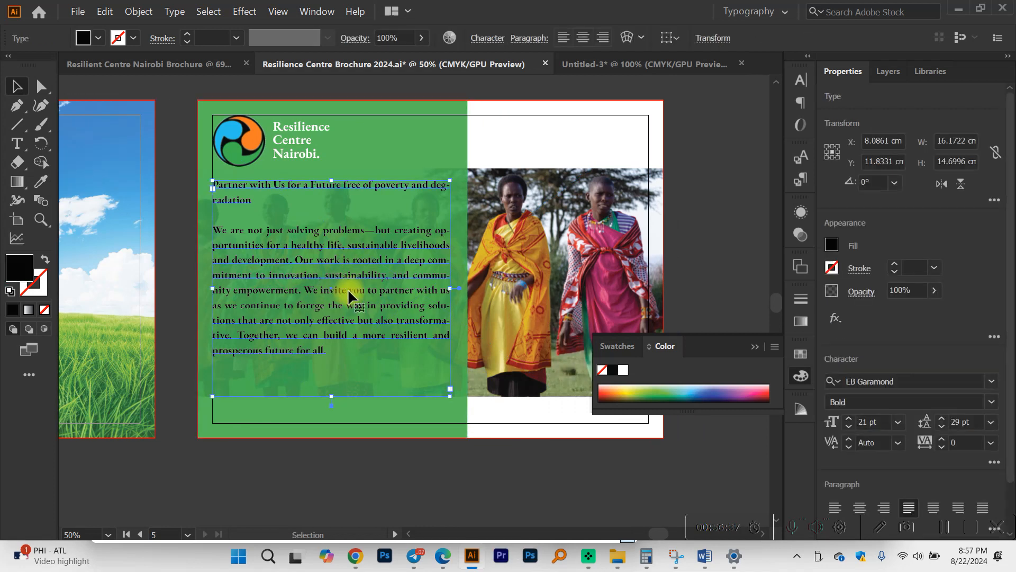
pyautogui.doubleClick(21, 271)
pyautogui.moveTo(32, 68); pyautogui.dragTo(18, 53)
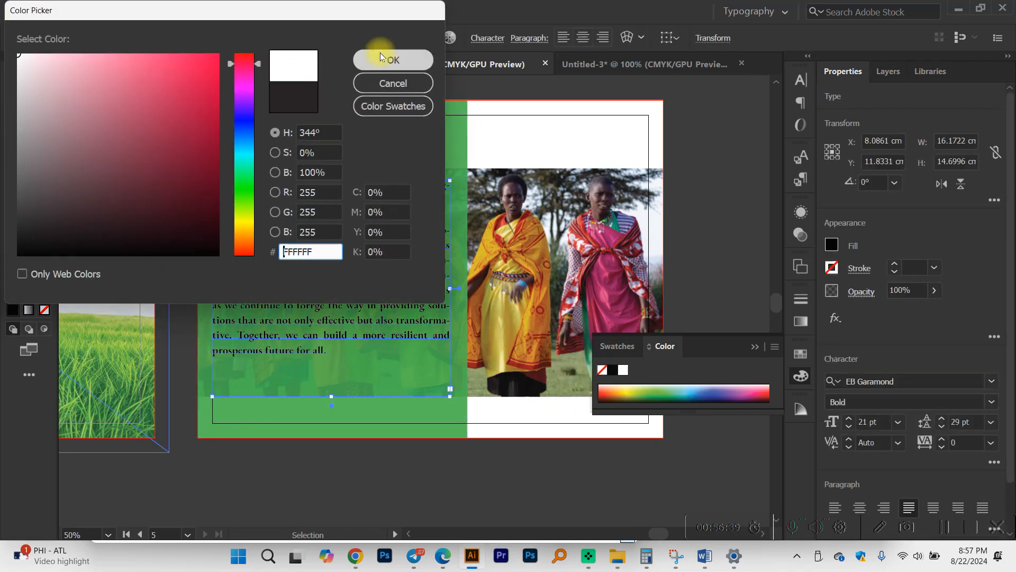
pyautogui.click(385, 59)
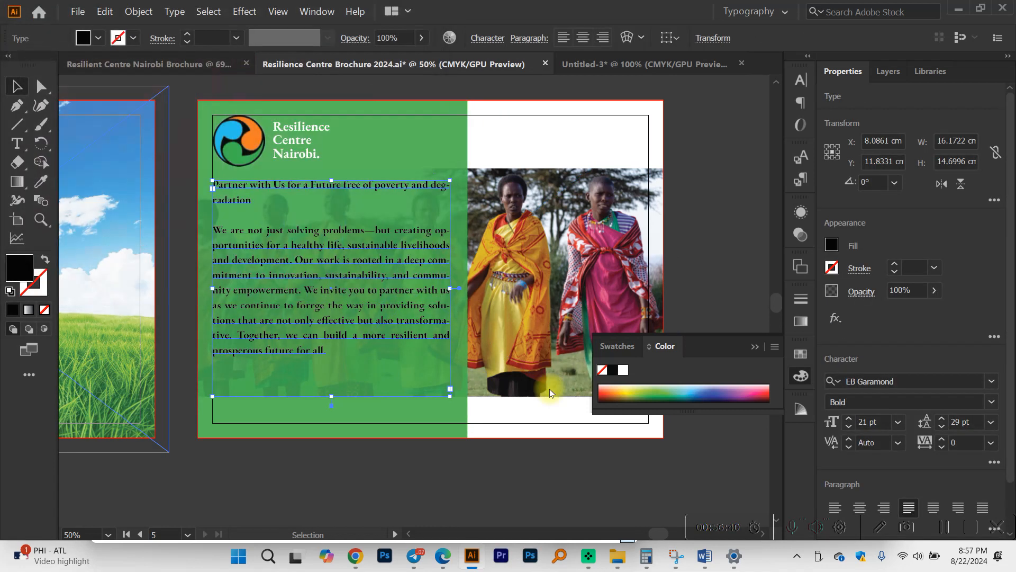
# Try the third page's dark green panel colour on the fifth page's panel.
pyautogui.click(443, 424)
pyautogui.hotkey('ctrl', '-')
pyautogui.hscroll(-6, 459, 412)
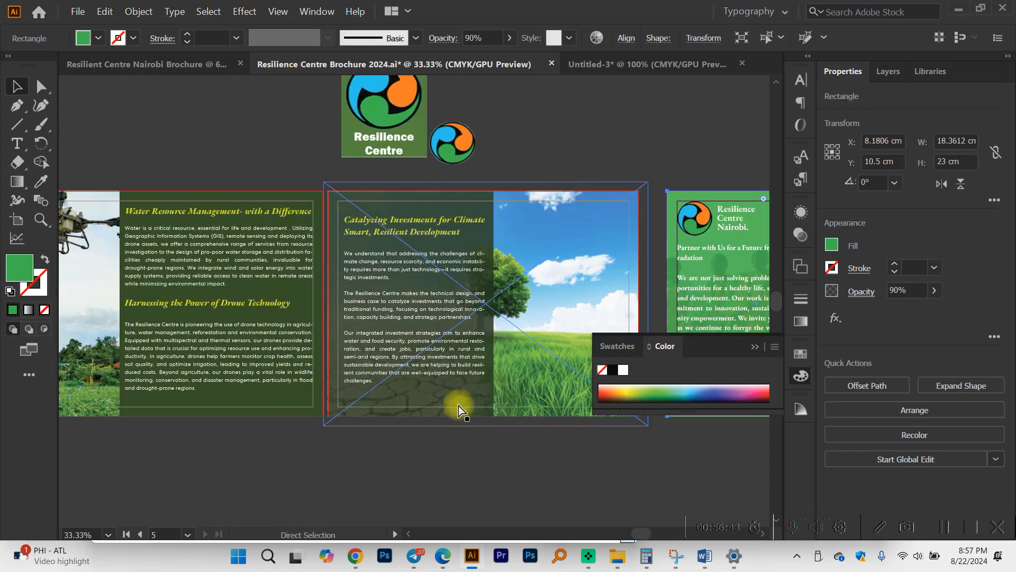
pyautogui.hscroll(-1, 458, 405)
pyautogui.press('i')
pyautogui.click(269, 194)
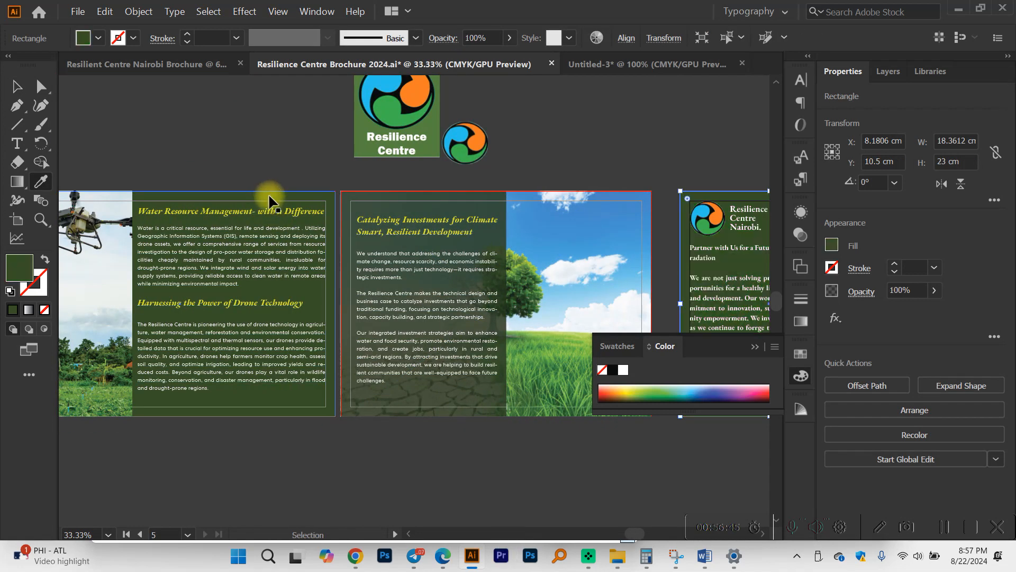
pyautogui.hscroll(3, 269, 196)
pyautogui.press('v')
pyautogui.hscroll(5, 272, 211)
pyautogui.scroll(3, 439, 274)
pyautogui.scroll(-2, 434, 274)
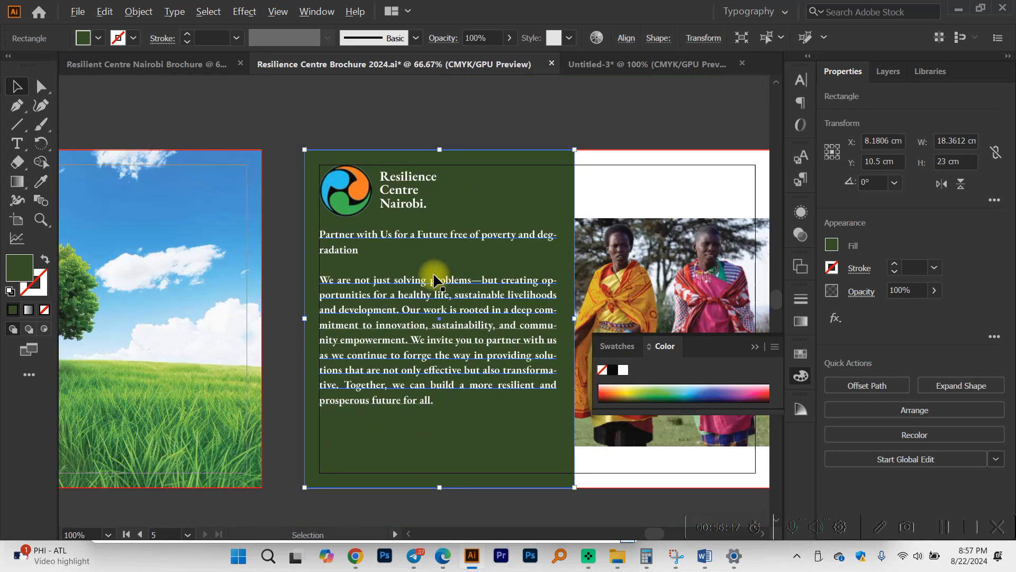
# Recolour the fifth page's panel with the lighter olive green used on the second page's panel.
pyautogui.hscroll(6, 434, 276)
pyautogui.scroll(-3, 330, 295)
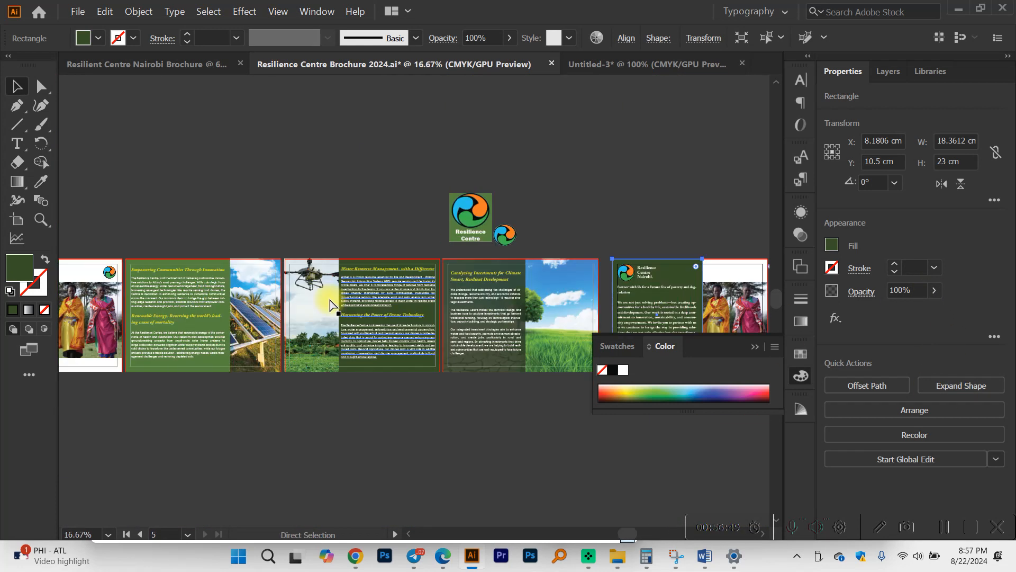
pyautogui.hscroll(5, 389, 308)
pyautogui.press('i')
pyautogui.press('v')
pyautogui.click(527, 436)
pyautogui.scroll(2, 506, 327)
pyautogui.hscroll(5, 487, 248)
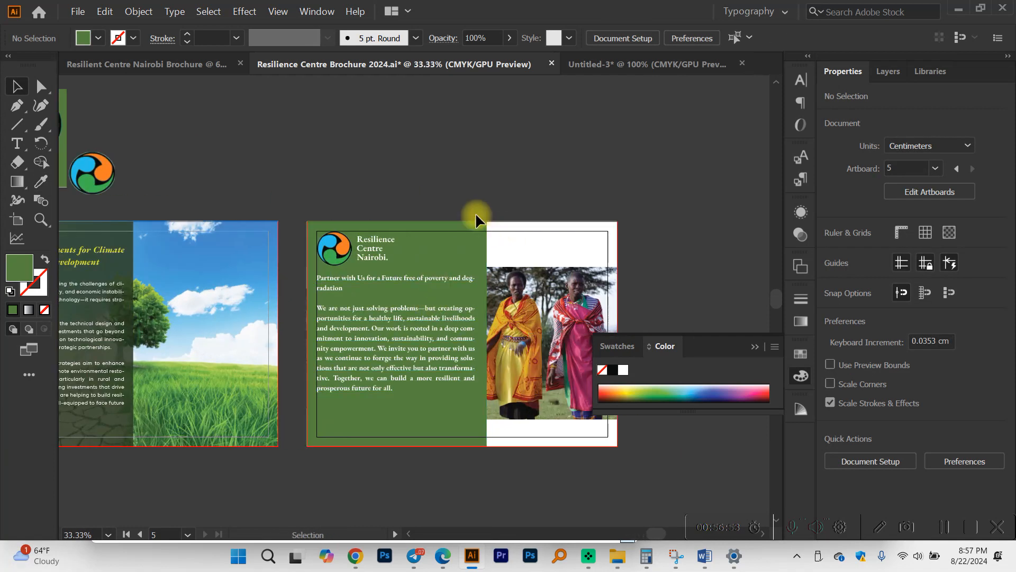
# Lower the opacity of the fifth page's olive green panel to 91%.
pyautogui.scroll(2, 476, 225)
pyautogui.click(466, 228)
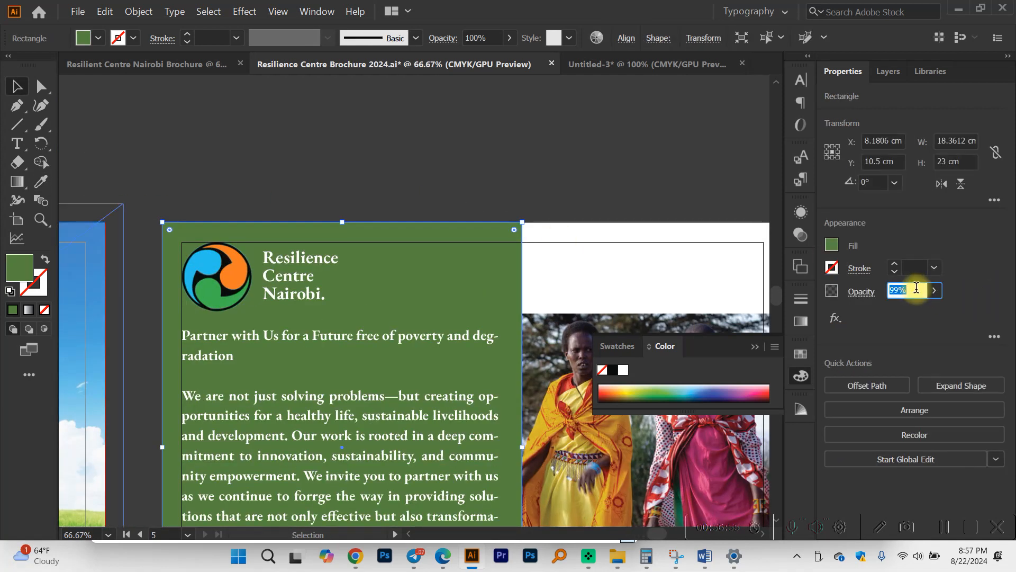
pyautogui.click(589, 207)
pyautogui.scroll(-2, 588, 206)
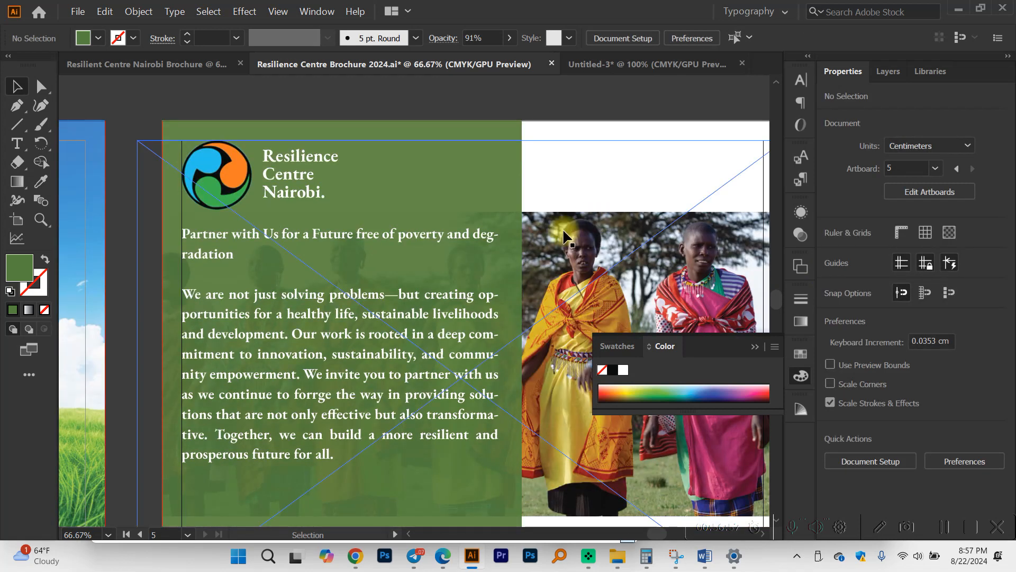
# Set the fifth page's partner paragraph in Centra No2 Book at 18 pt.
pyautogui.click(268, 372)
pyautogui.tripleClick(277, 374)
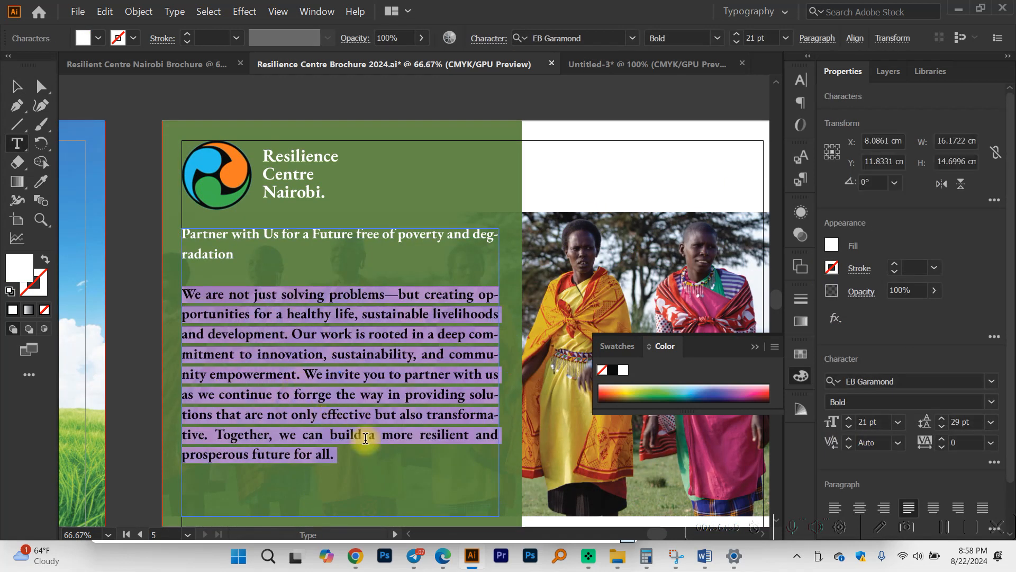
pyautogui.click(989, 405)
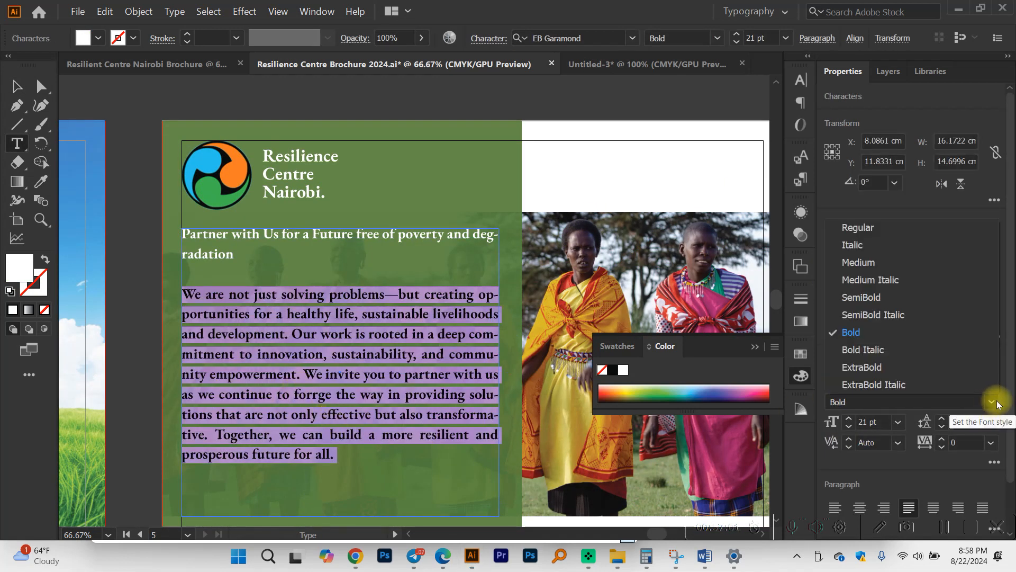
pyautogui.click(991, 401)
pyautogui.click(977, 377)
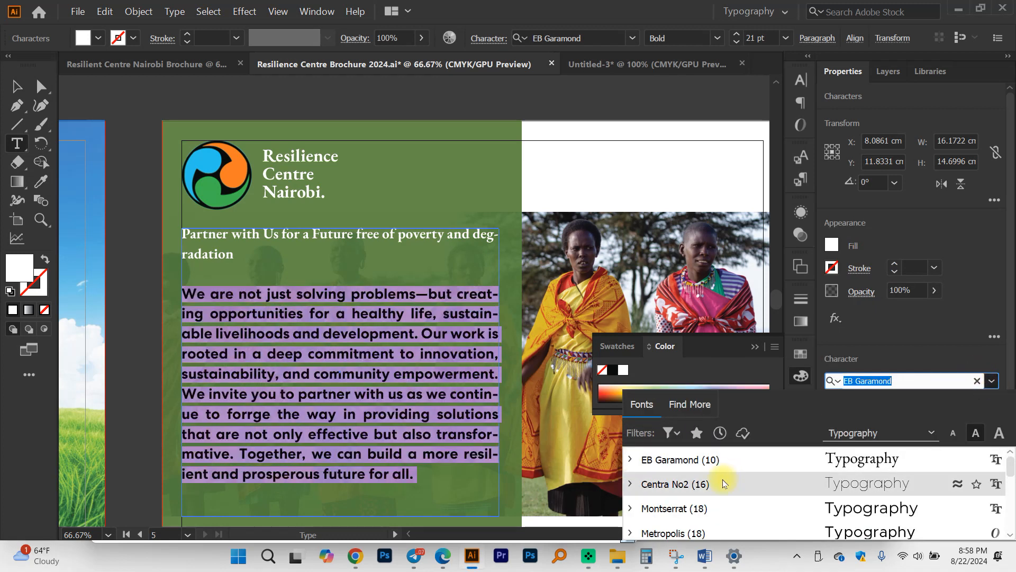
pyautogui.click(722, 478)
pyautogui.click(979, 408)
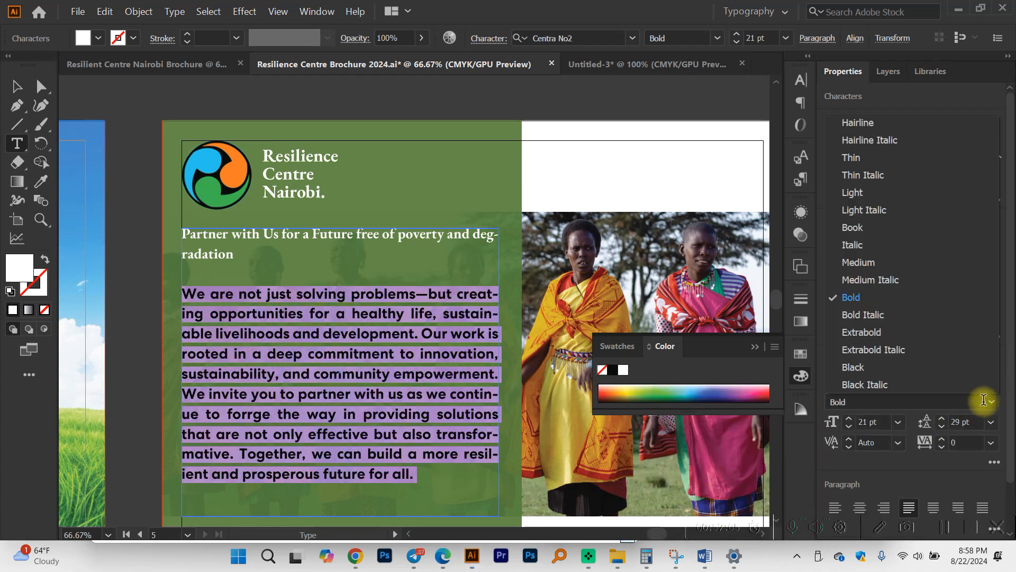
pyautogui.click(865, 227)
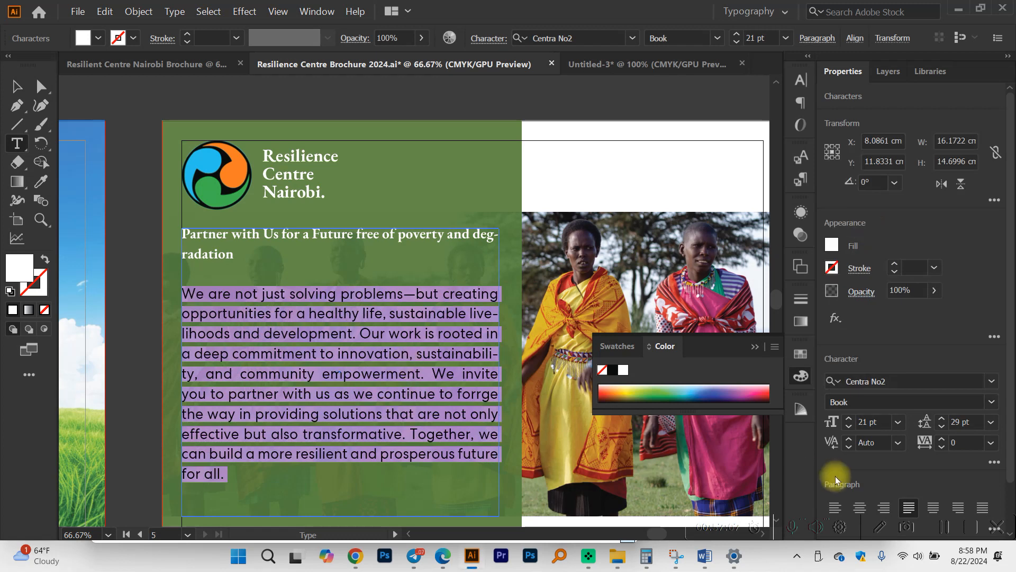
pyautogui.click(850, 427)
pyautogui.click(849, 427)
pyautogui.click(849, 427)
pyautogui.click(301, 329)
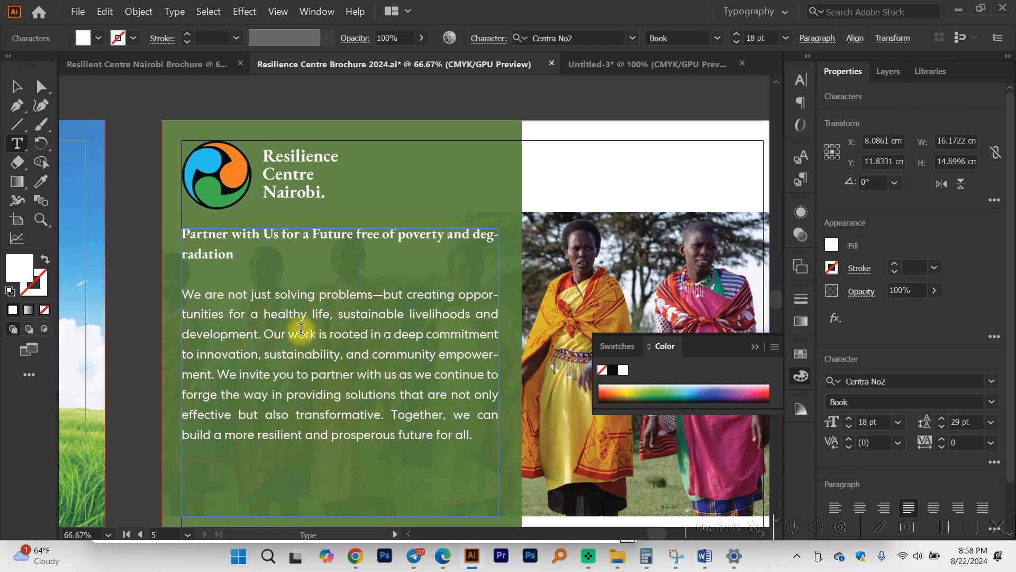
# Reduce the partner heading to 20 pt and resize its text frame to about 16.64 cm wide and 11.87 cm high.
pyautogui.tripleClick(221, 253)
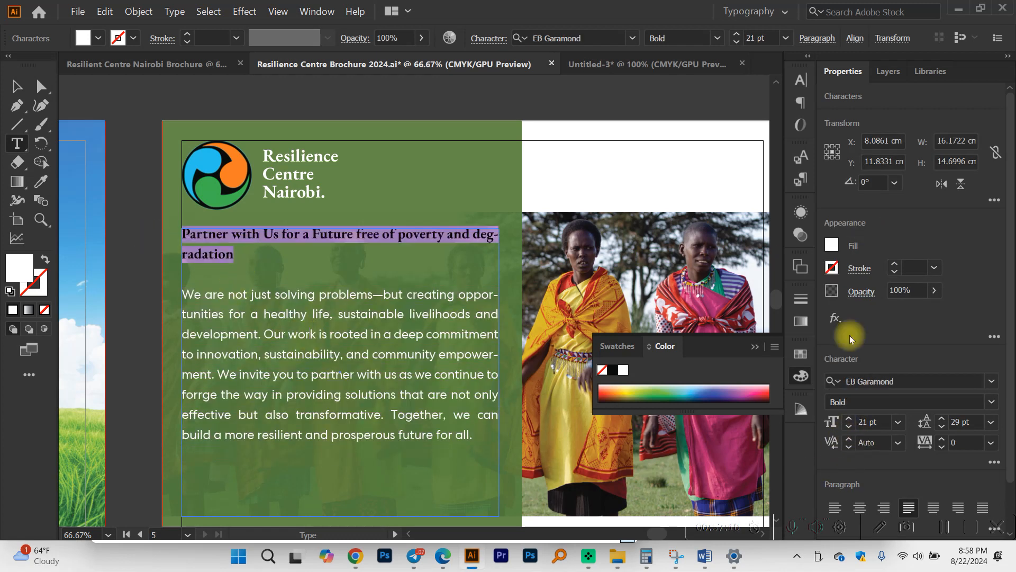
pyautogui.click(849, 428)
pyautogui.click(249, 303)
pyautogui.click(16, 86)
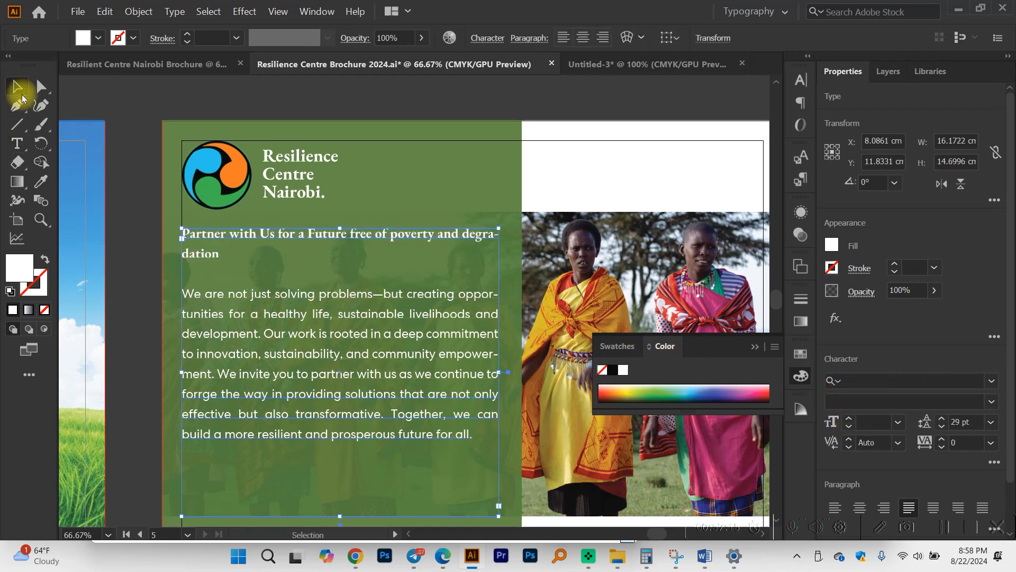
pyautogui.moveTo(499, 372); pyautogui.dragTo(510, 378)
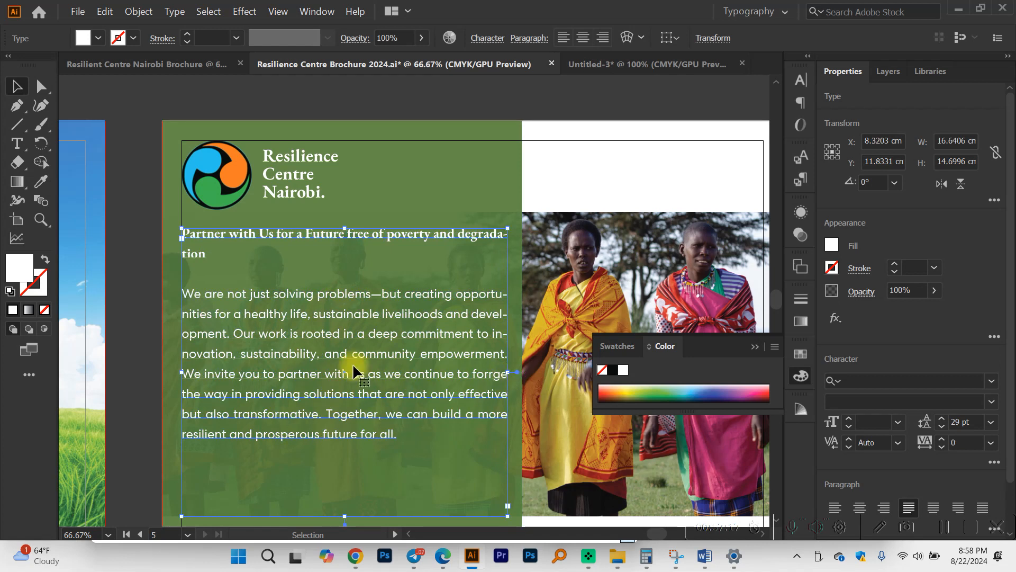
pyautogui.moveTo(344, 517); pyautogui.dragTo(351, 461)
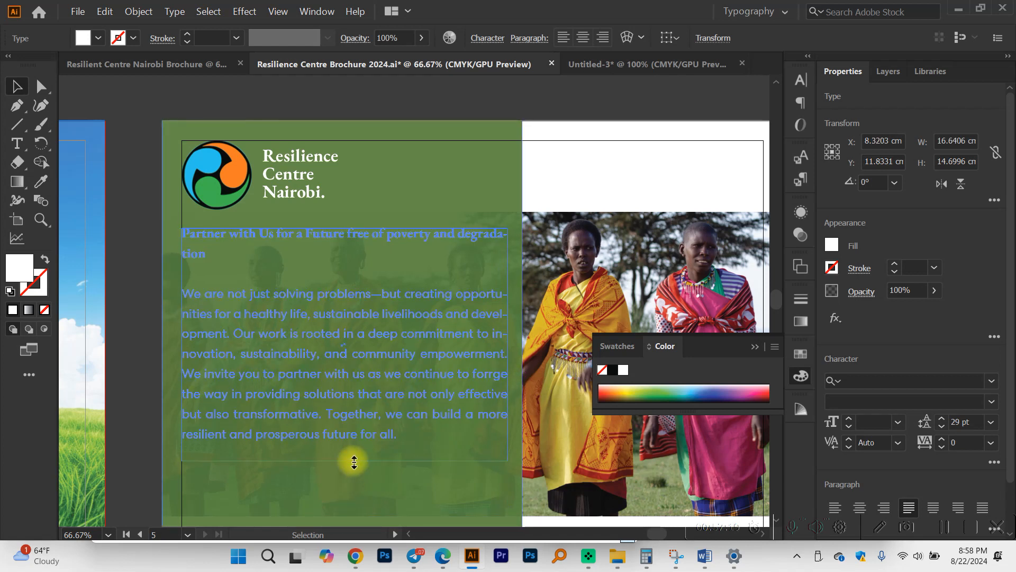
# Left-align the partner heading and set its font size to 30 pt.
pyautogui.doubleClick(323, 235)
pyautogui.tripleClick(278, 235)
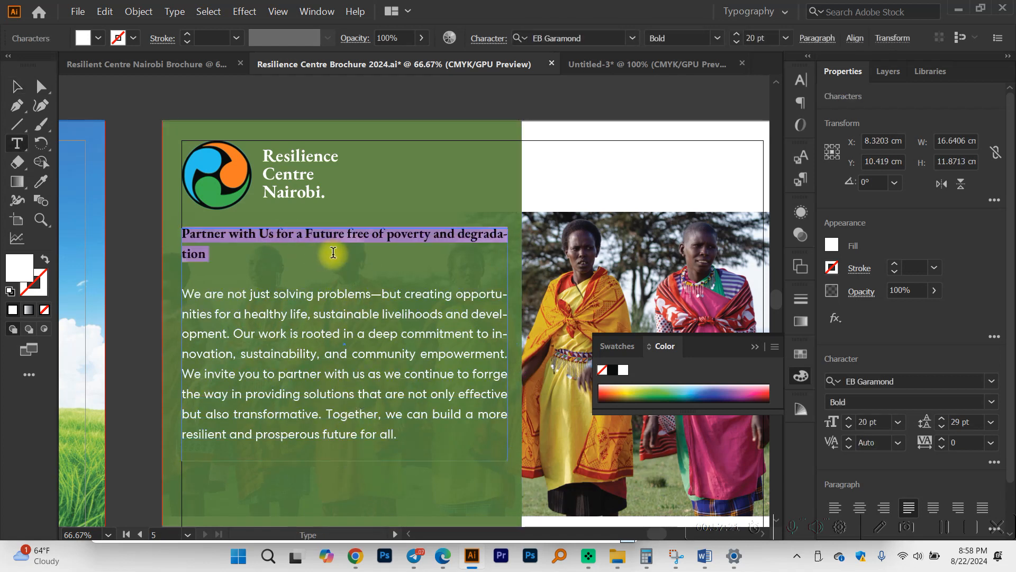
pyautogui.click(849, 419)
pyautogui.click(849, 418)
pyautogui.click(849, 418)
pyautogui.click(836, 508)
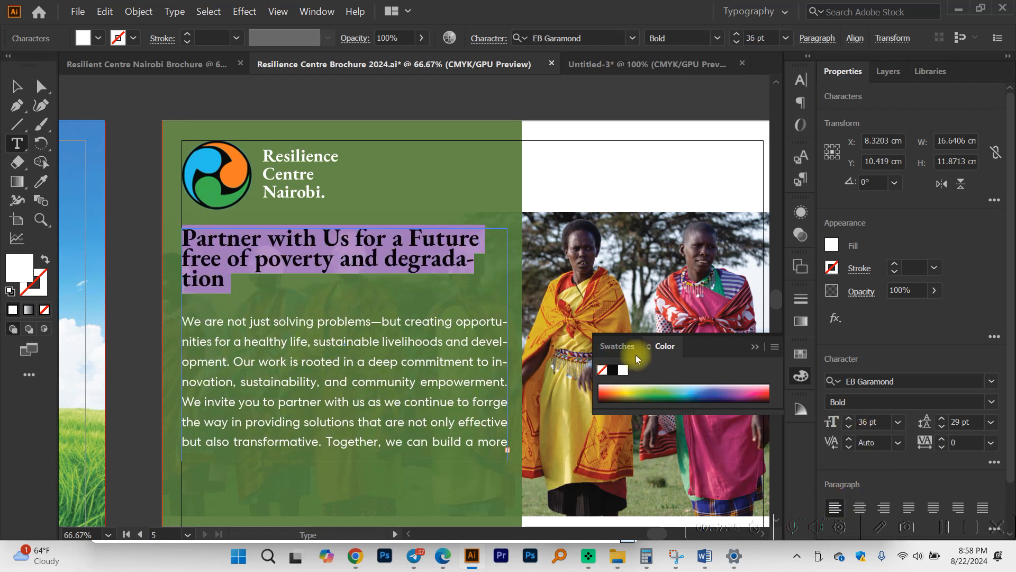
pyautogui.click(849, 427)
pyautogui.click(849, 426)
pyautogui.click(849, 426)
pyautogui.click(849, 426)
pyautogui.click(849, 427)
pyautogui.click(849, 426)
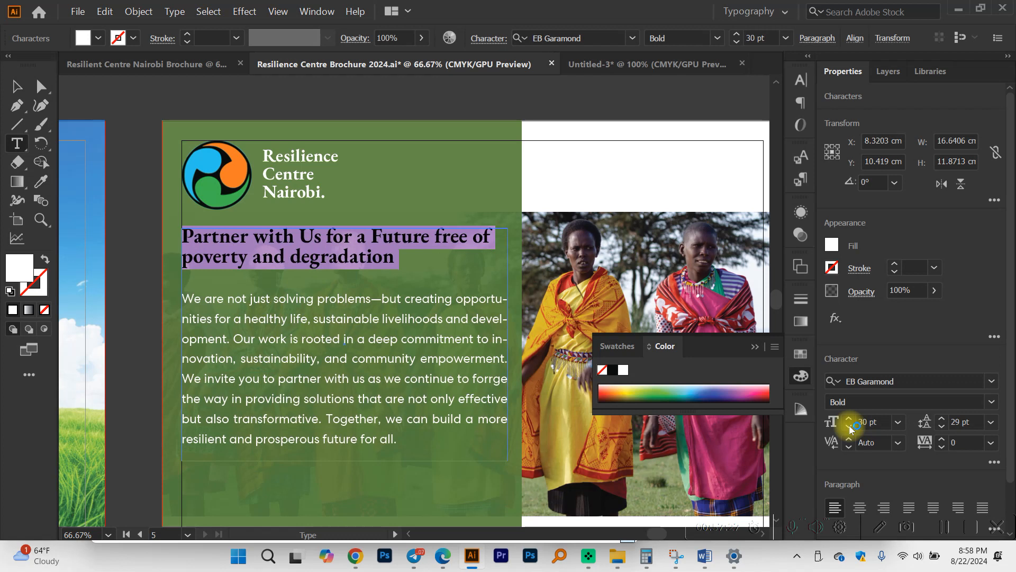
# Make the partner heading Bold Italic and increase its leading to 38 pt.
pyautogui.click(991, 402)
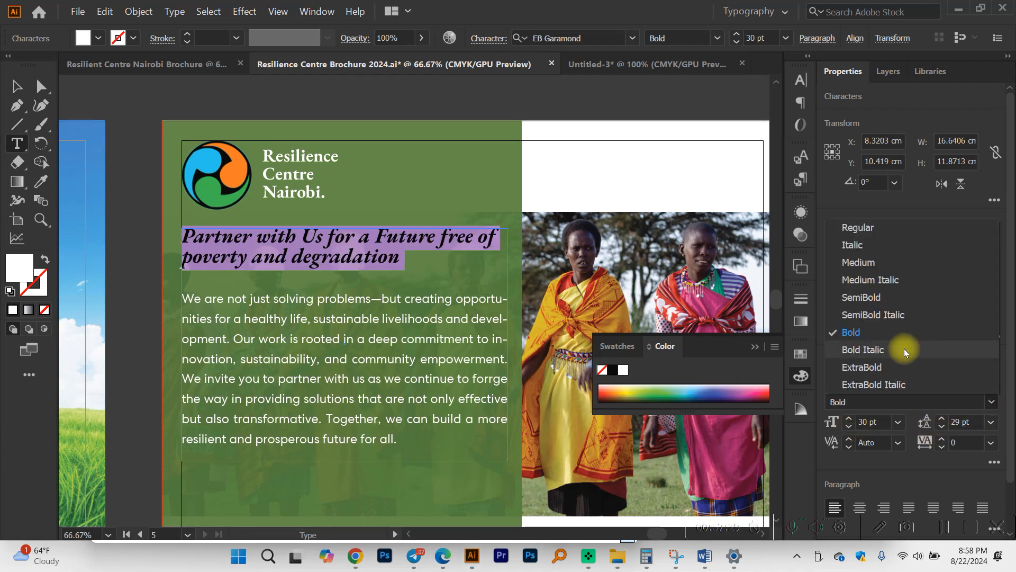
pyautogui.click(904, 348)
pyautogui.click(941, 423)
pyautogui.click(941, 423)
pyautogui.click(941, 422)
pyautogui.click(942, 422)
pyautogui.click(942, 423)
pyautogui.click(941, 422)
# Move the partner text block slightly lower on the green panel, keeping it aligned with the margin.
pyautogui.click(17, 87)
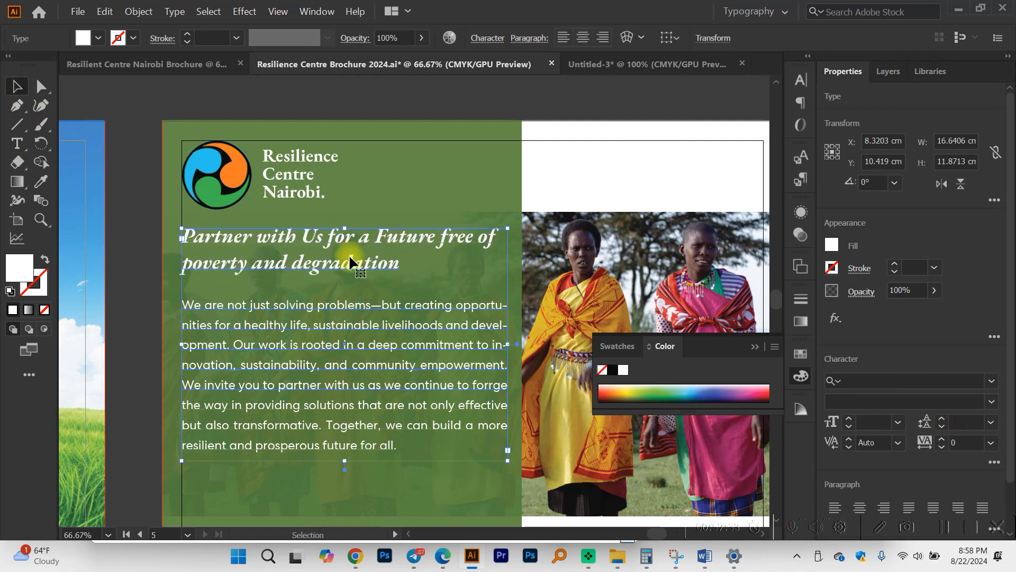
pyautogui.scroll(-2, 370, 445)
pyautogui.scroll(-2, 377, 466)
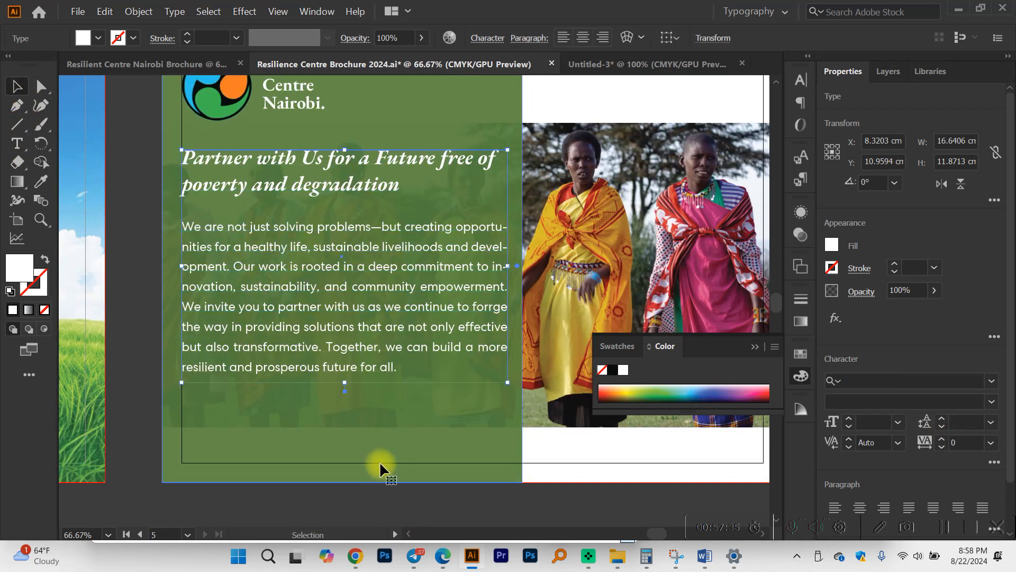
pyautogui.click(380, 461)
pyautogui.scroll(-1, 365, 423)
pyautogui.scroll(-1, 332, 397)
pyautogui.click(332, 316)
pyautogui.moveTo(349, 359); pyautogui.dragTo(350, 378)
pyautogui.click(461, 478)
# Move the logo and centre name together slightly down on the green panel, to Y 2.293 cm.
pyautogui.click(301, 155)
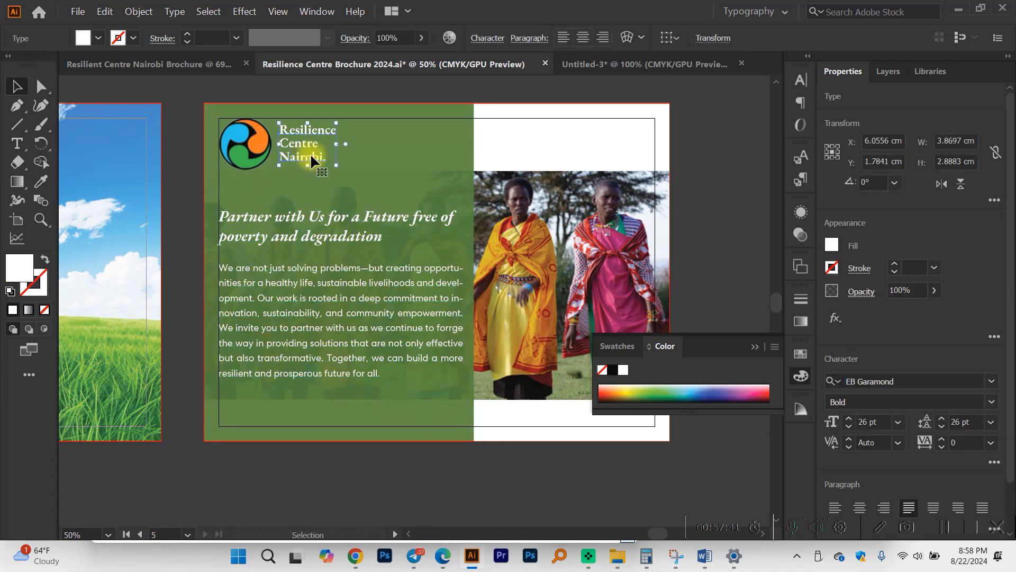
pyautogui.scroll(1, 310, 154)
pyautogui.keyDown('shift'); pyautogui.click(231, 134); pyautogui.keyUp('shift')
pyautogui.moveTo(231, 135); pyautogui.dragTo(233, 154)
pyautogui.hscroll(2, 233, 154)
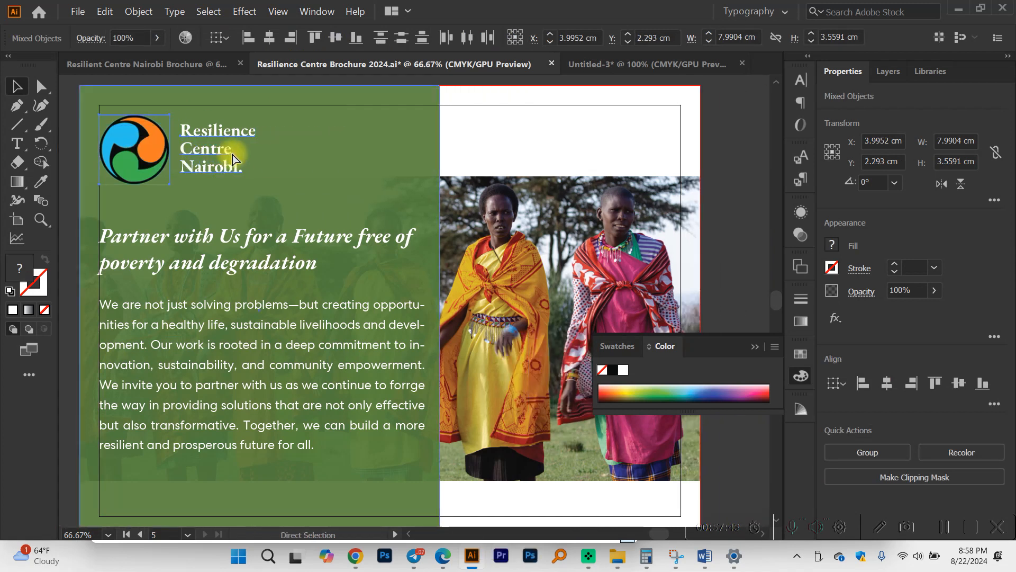
# Try placing the logo and centre name in the white area above the photo, with the name in the logo's green.
pyautogui.moveTo(157, 145); pyautogui.dragTo(586, 136)
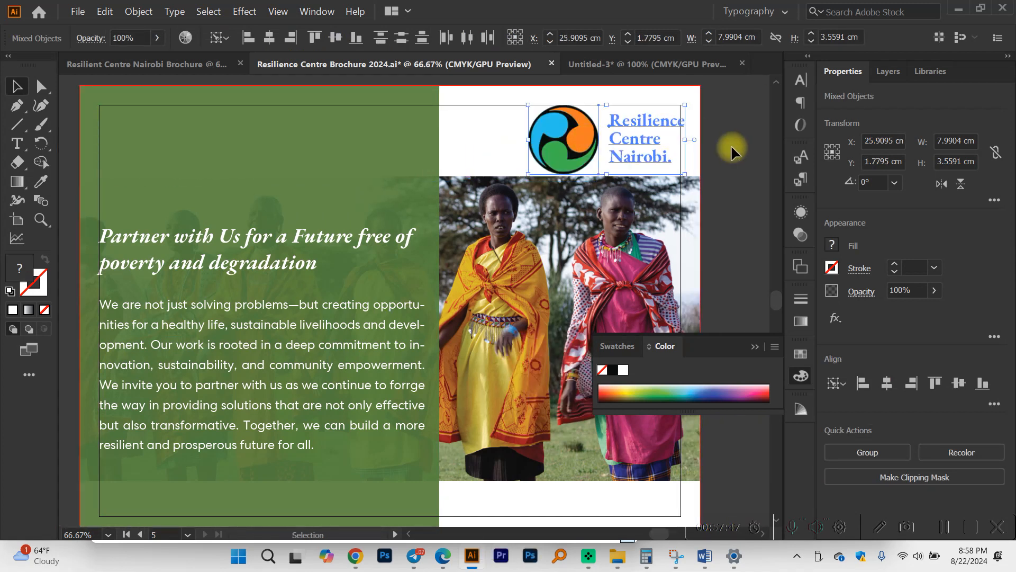
pyautogui.click(733, 146)
pyautogui.click(660, 127)
pyautogui.doubleClick(21, 275)
pyautogui.click(31, 227)
pyautogui.click(393, 61)
pyautogui.click(41, 181)
pyautogui.scroll(2, 643, 140)
pyautogui.click(461, 185)
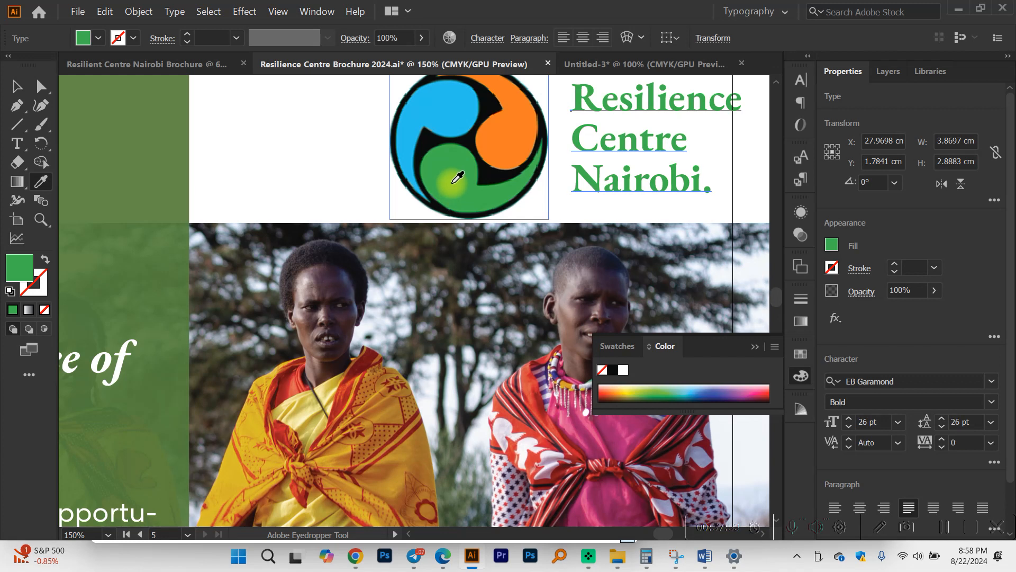
# Try the logo's black for the centre name and move the name closer to the logo.
pyautogui.scroll(-2, 451, 181)
pyautogui.scroll(2, 456, 160)
pyautogui.click(456, 162)
pyautogui.press('v')
pyautogui.moveTo(634, 128); pyautogui.dragTo(618, 128)
pyautogui.scroll(-2, 620, 129)
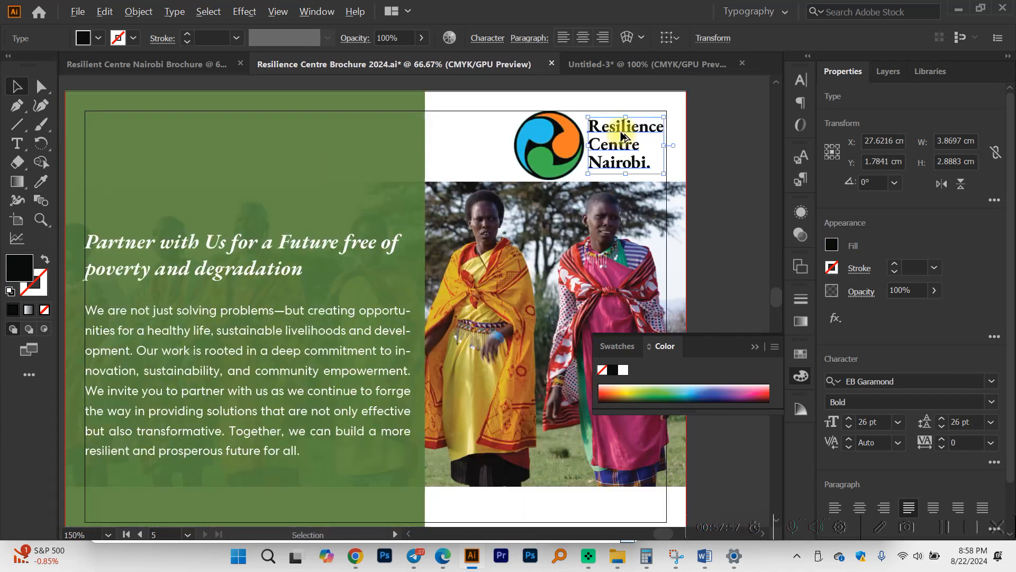
pyautogui.scroll(-4, 469, 309)
pyautogui.scroll(-3, 479, 328)
pyautogui.scroll(1, 478, 312)
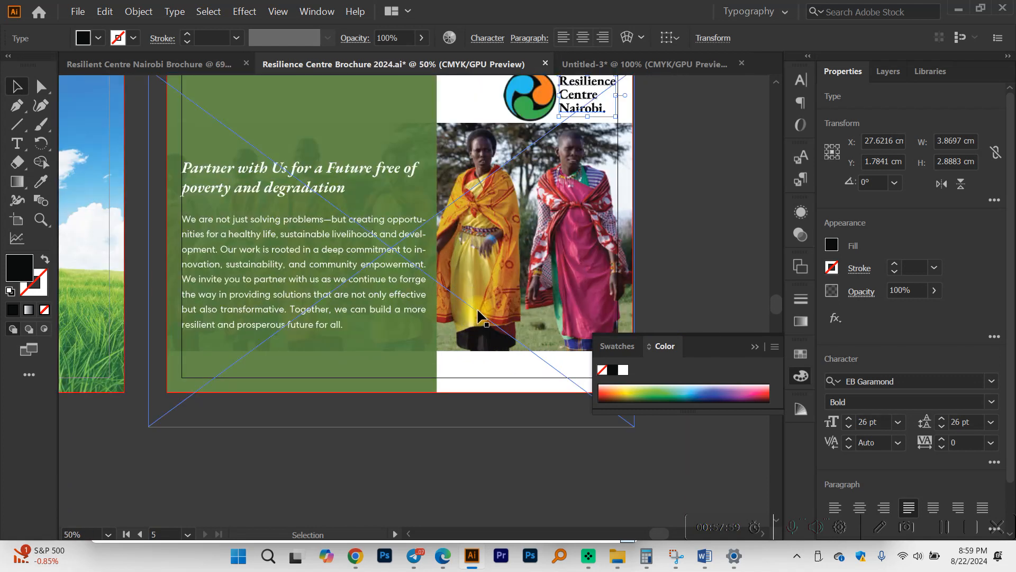
# Undo the recolouring and relocation so the logo and white centre name return to the green panel.
pyautogui.scroll(3, 477, 310)
pyautogui.keyDown('shift'); pyautogui.click(545, 142); pyautogui.keyUp('shift')
pyautogui.hotkey('ctrl', 'z')
pyautogui.hotkey('ctrl', 'z')
pyautogui.hotkey('ctrl', 'z')
pyautogui.hotkey('ctrl', 'z')
pyautogui.hscroll(1, 482, 298)
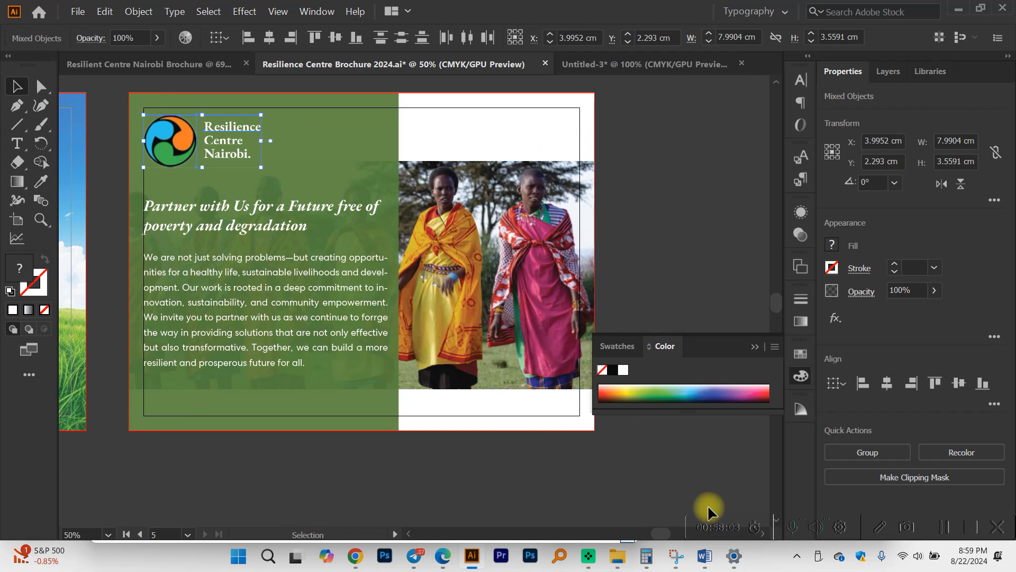
# Switch to the Brochure document in Word and copy the address and phone details from the first page header.
pyautogui.moveTo(704, 555)
pyautogui.click(770, 489)
pyautogui.scroll(5, 990, 309)
pyautogui.moveTo(1010, 267); pyautogui.dragTo(1010, 114)
pyautogui.doubleClick(886, 183)
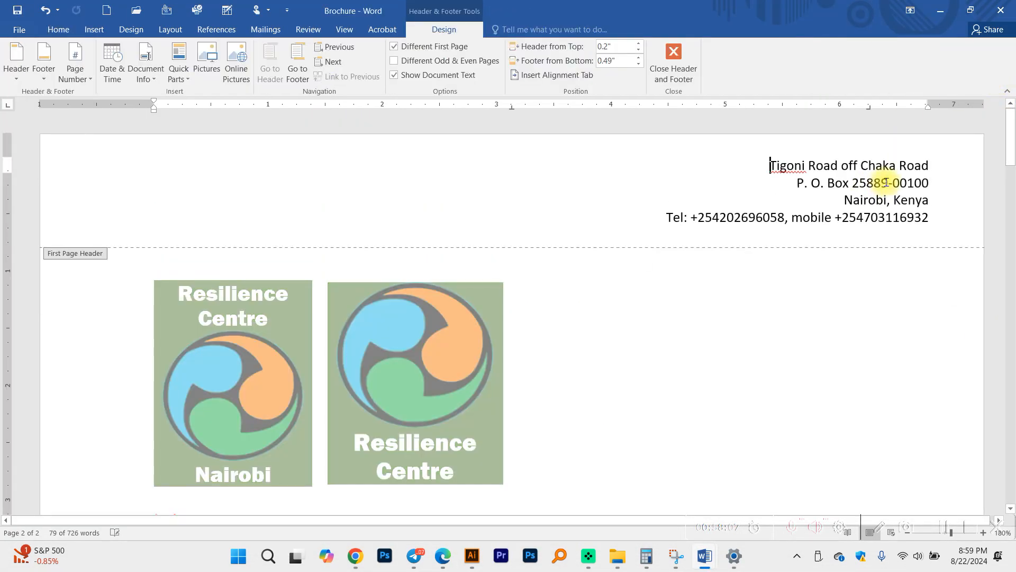
pyautogui.hotkey('ctrl', 'a')
pyautogui.hotkey('ctrl', 'c')
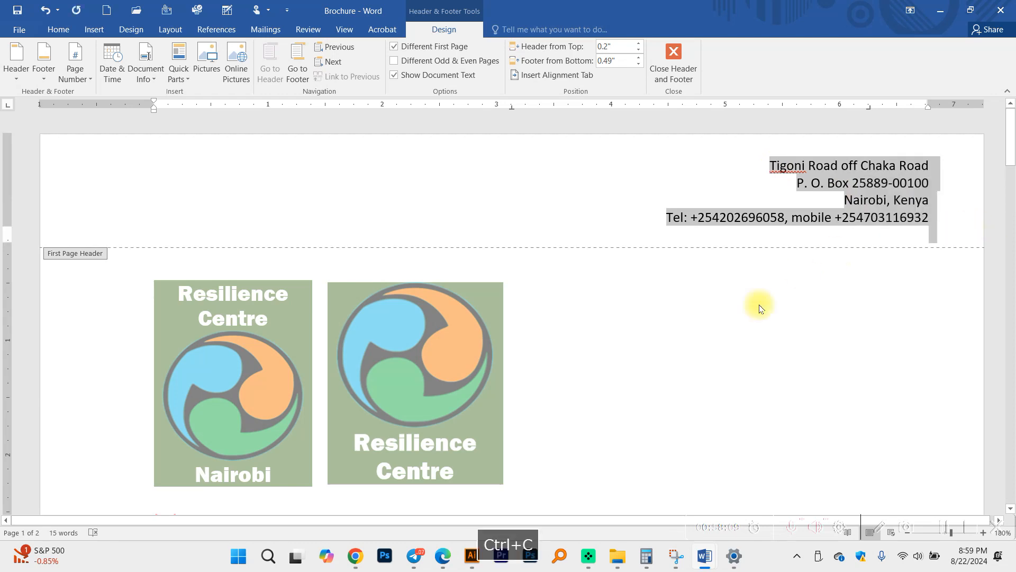
# Return to Illustrator and crop the fifth page photo's clipping mask to 31.7 cm wide and about 12.8 cm high.
pyautogui.click(471, 556)
pyautogui.hscroll(1, 443, 354)
pyautogui.scroll(2, 445, 360)
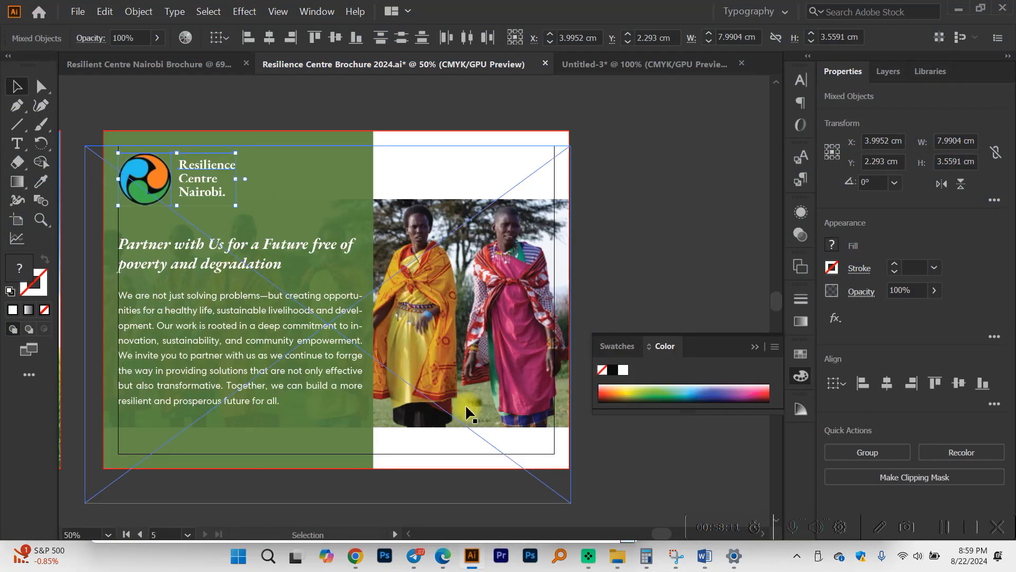
pyautogui.click(480, 363)
pyautogui.doubleClick(481, 341)
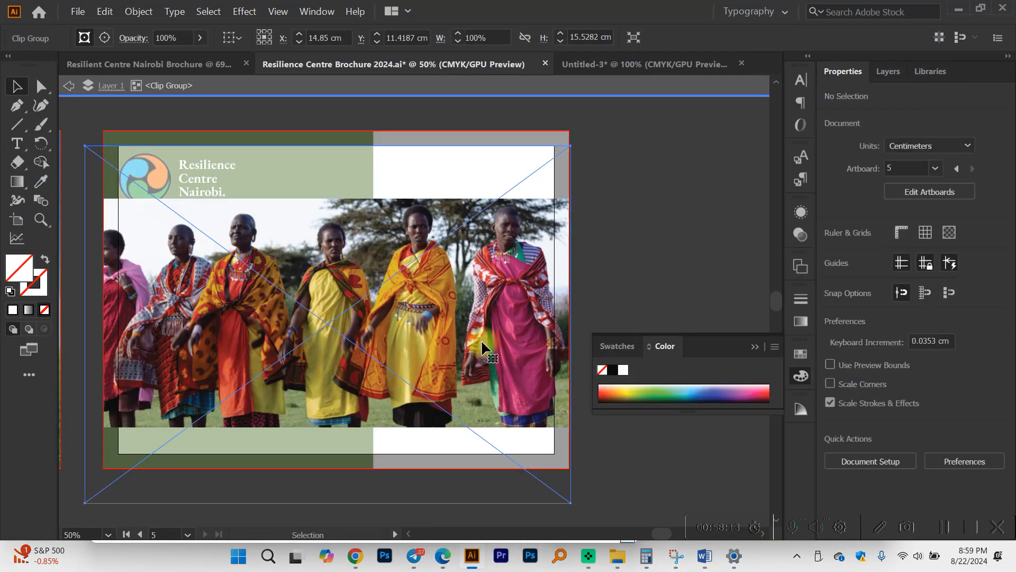
pyautogui.click(385, 420)
pyautogui.click(370, 427)
pyautogui.moveTo(336, 427); pyautogui.dragTo(336, 393)
pyautogui.moveTo(336, 200); pyautogui.dragTo(337, 205)
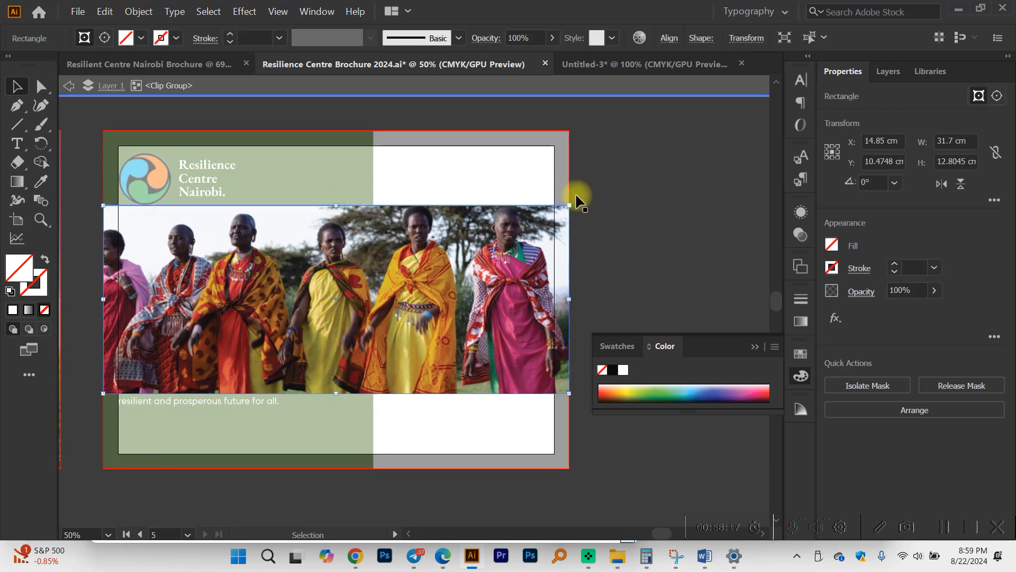
pyautogui.click(575, 190)
pyautogui.doubleClick(615, 191)
# Paste the copied contact details into a text frame about 11.8 by 3.57 cm in the white area below the photo.
pyautogui.scroll(-2, 612, 199)
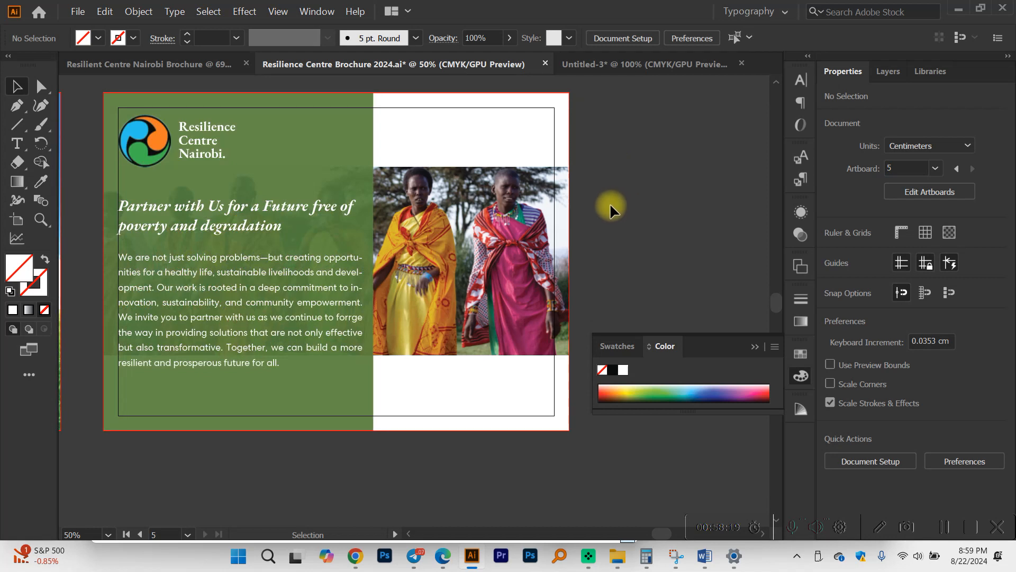
pyautogui.scroll(-1, 588, 238)
pyautogui.press('t')
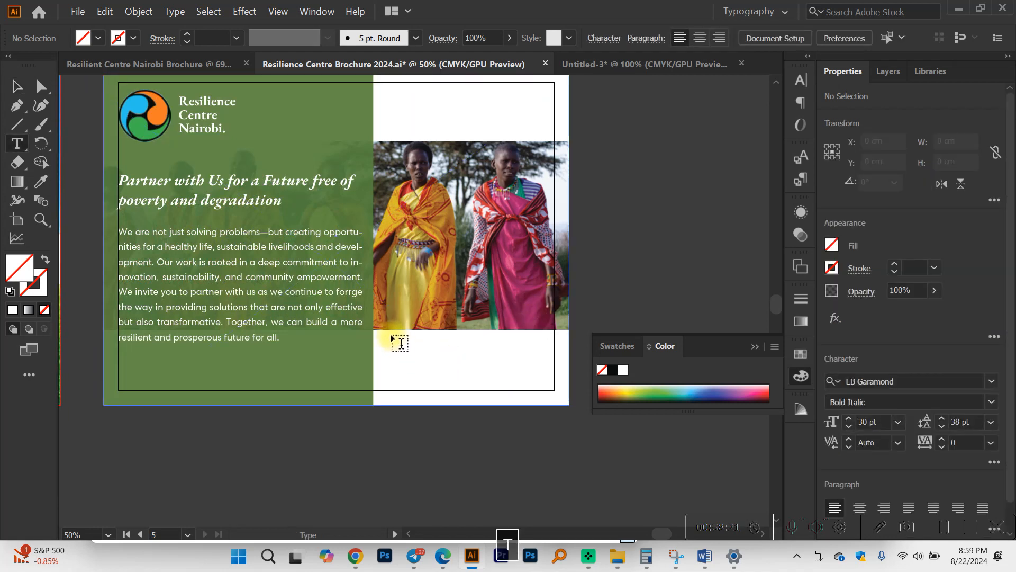
pyautogui.moveTo(381, 335); pyautogui.dragTo(554, 387)
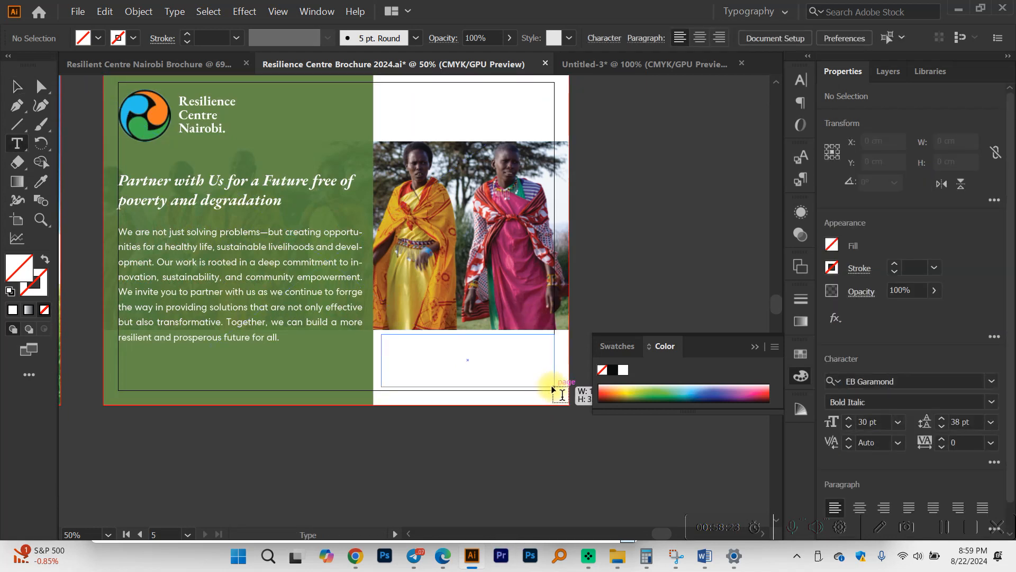
pyautogui.hotkey('ctrl', 'v')
pyautogui.hotkey('ctrl', 'a')
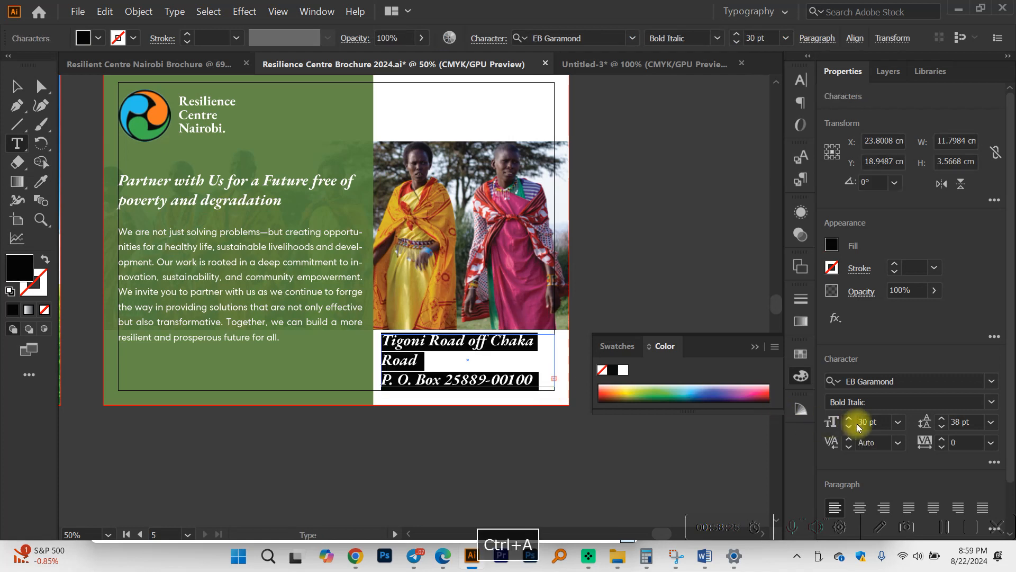
# Reduce the pasted contact details to a font size of 21 pt.
pyautogui.click(849, 427)
pyautogui.click(849, 427)
pyautogui.click(849, 427)
pyautogui.click(496, 366)
# Join the city and country line onto the end of the postal box line in the contact details.
pyautogui.scroll(1, 396, 382)
pyautogui.click(379, 378)
pyautogui.press('BackSpace')
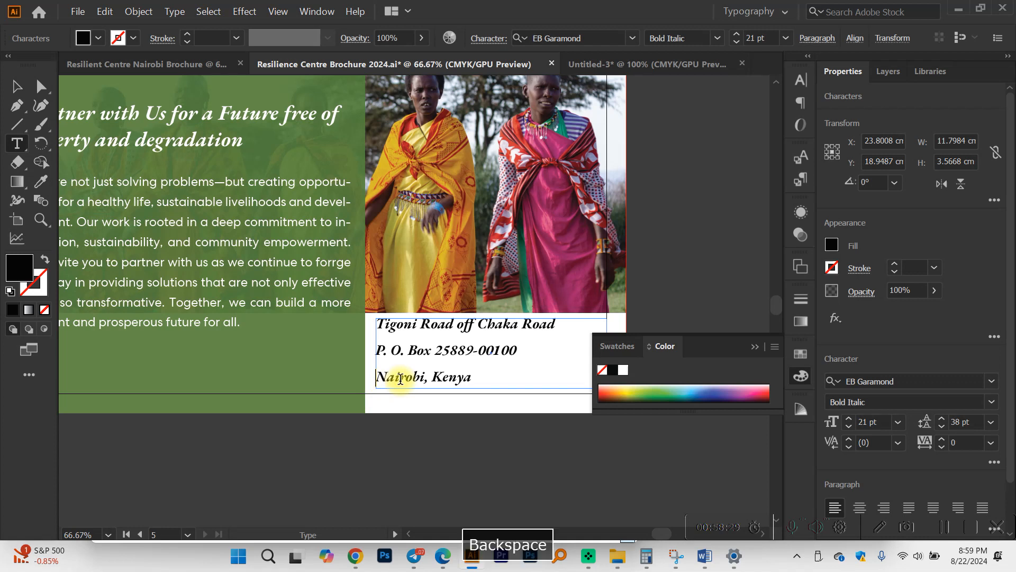
pyautogui.click(380, 377)
pyautogui.press('BackSpace')
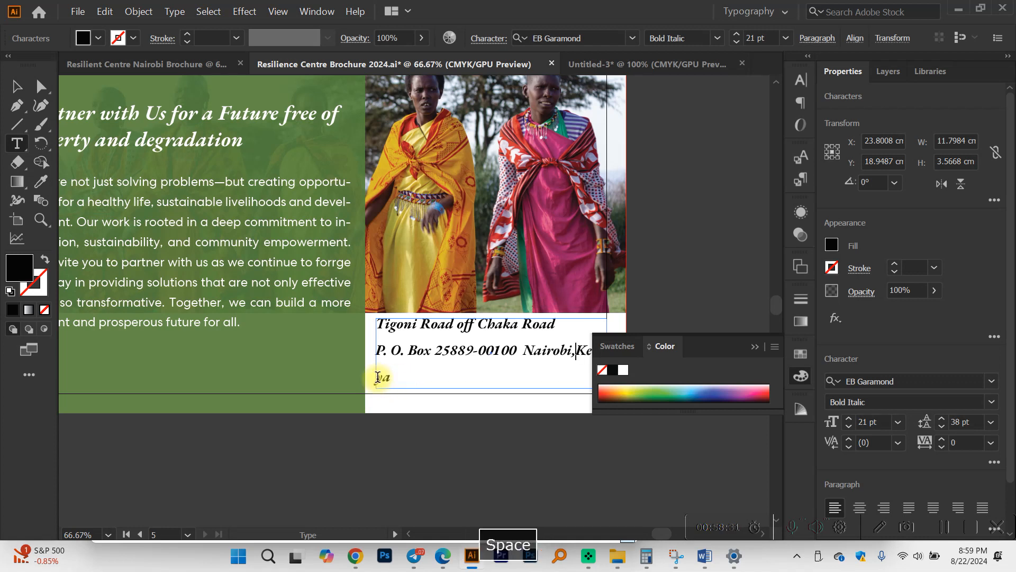
# Reduce the font size of all the contact details below the fifth page photo to 16 pt.
pyautogui.hscroll(2, 394, 375)
pyautogui.hotkey('ctrl', 'a')
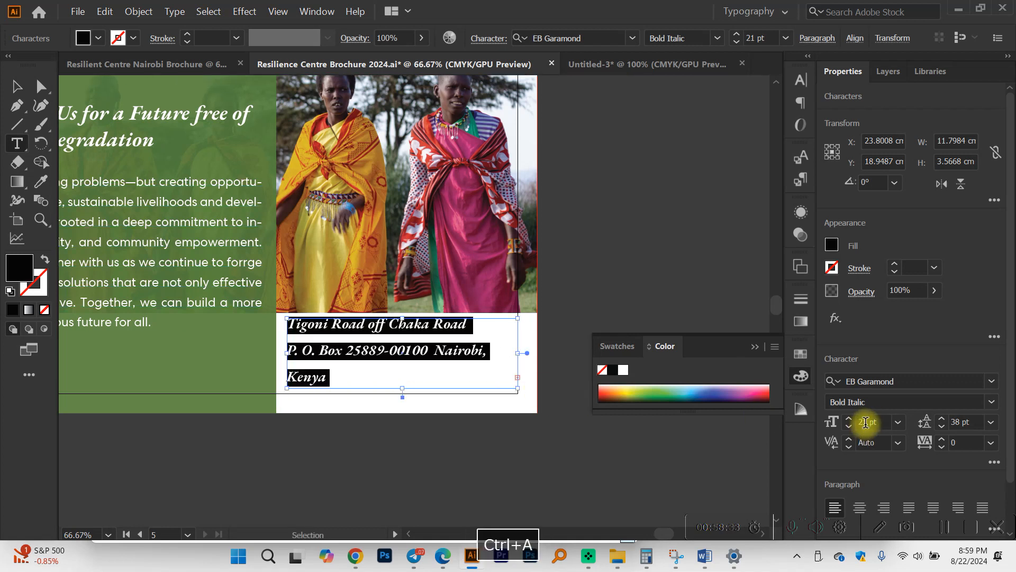
pyautogui.click(991, 403)
pyautogui.click(991, 402)
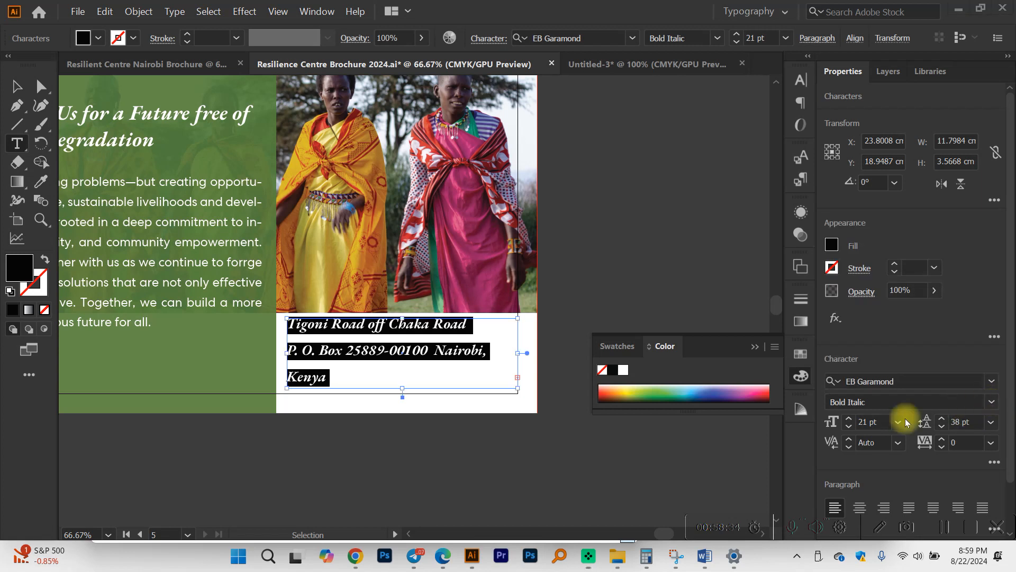
pyautogui.click(849, 427)
pyautogui.click(849, 427)
pyautogui.click(849, 427)
pyautogui.click(849, 427)
pyautogui.click(848, 427)
pyautogui.click(343, 358)
# Capitalise the word "Mobile" in the phone line and tighten the leading of all the contact details to 23 pt.
pyautogui.scroll(2, 393, 364)
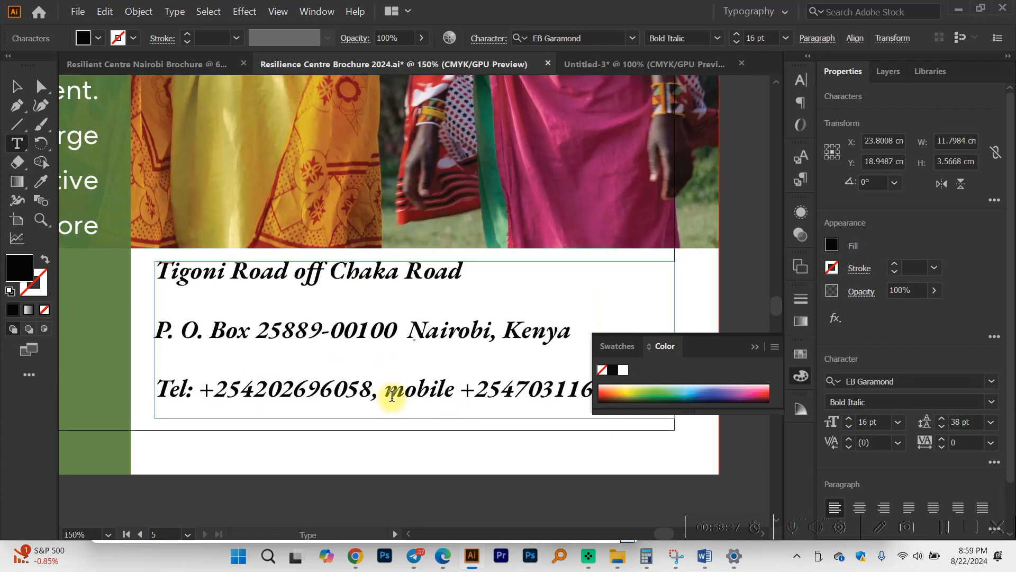
pyautogui.write('M')
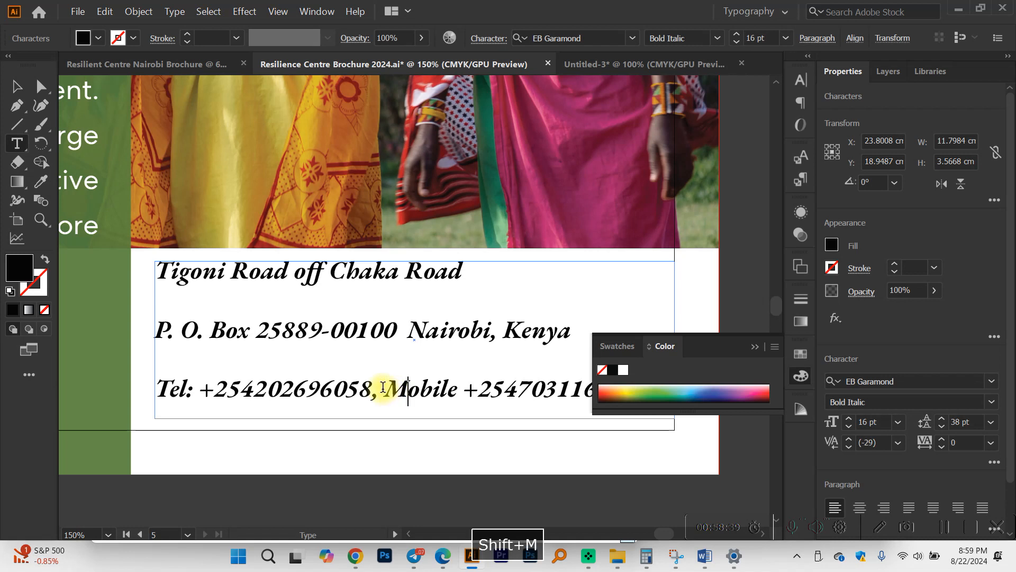
pyautogui.hotkey('ctrl', 'a')
pyautogui.click(942, 427)
pyautogui.click(942, 427)
pyautogui.click(942, 427)
pyautogui.click(942, 427)
pyautogui.click(943, 427)
pyautogui.click(943, 427)
pyautogui.click(942, 427)
pyautogui.click(943, 427)
pyautogui.click(943, 428)
pyautogui.click(331, 285)
pyautogui.hscroll(2, 337, 300)
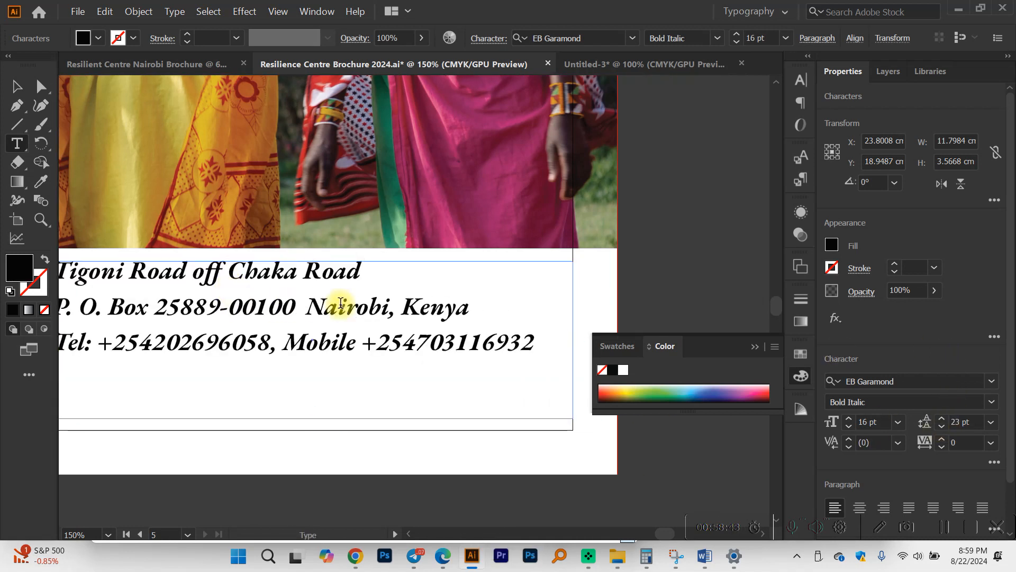
pyautogui.hscroll(-1, 344, 310)
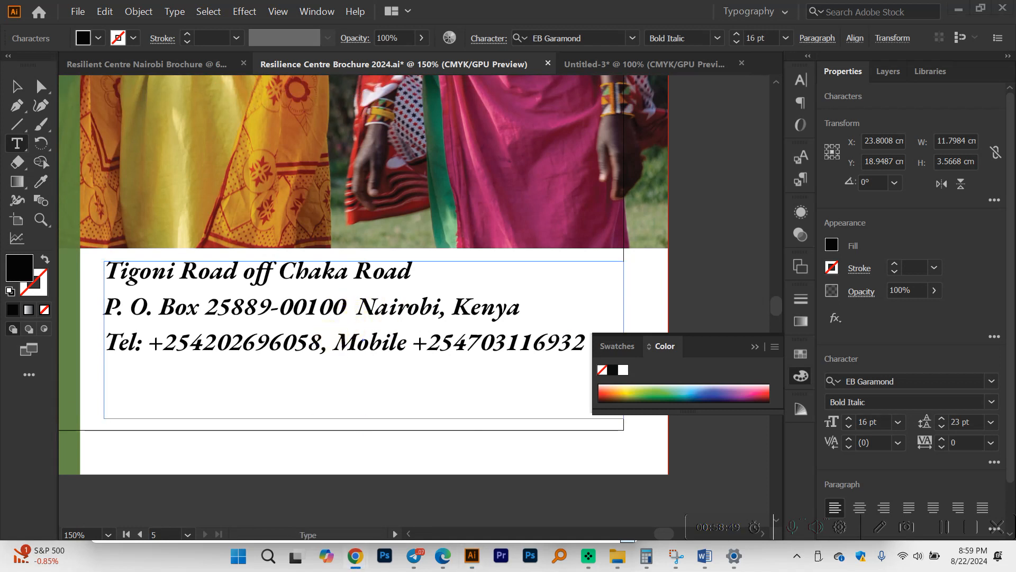
pyautogui.hotkey('ctrl', 'c')
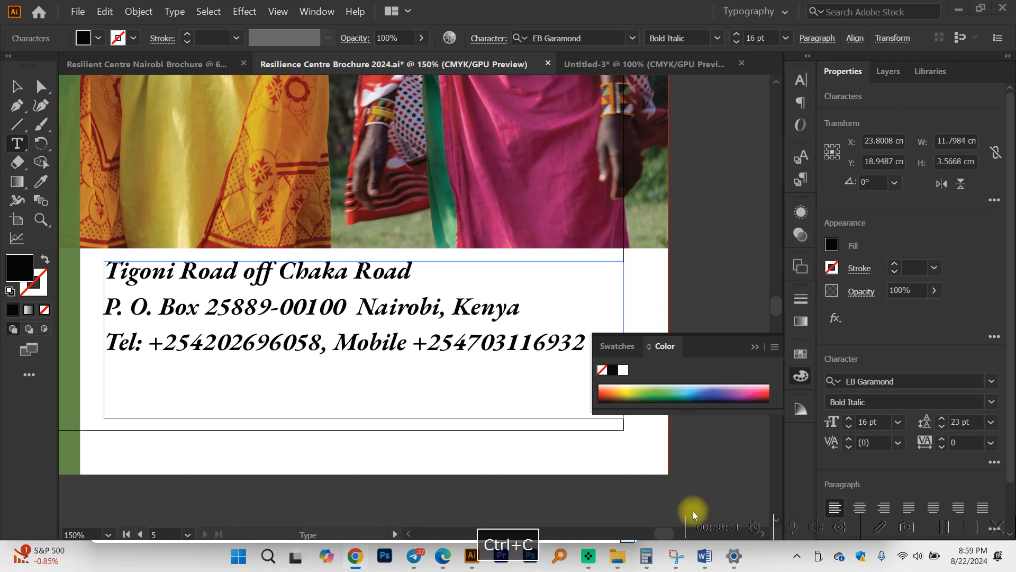
pyautogui.hscroll(1, 547, 345)
pyautogui.hotkey('ctrl', 'Return')
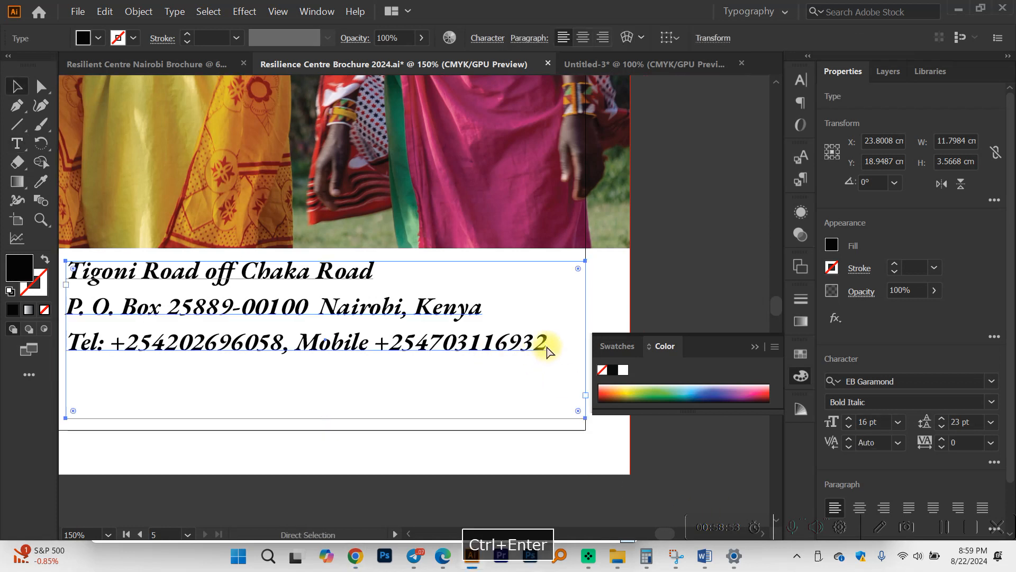
pyautogui.hotkey('ctrl', 'v')
pyautogui.hotkey('ctrl', 'z')
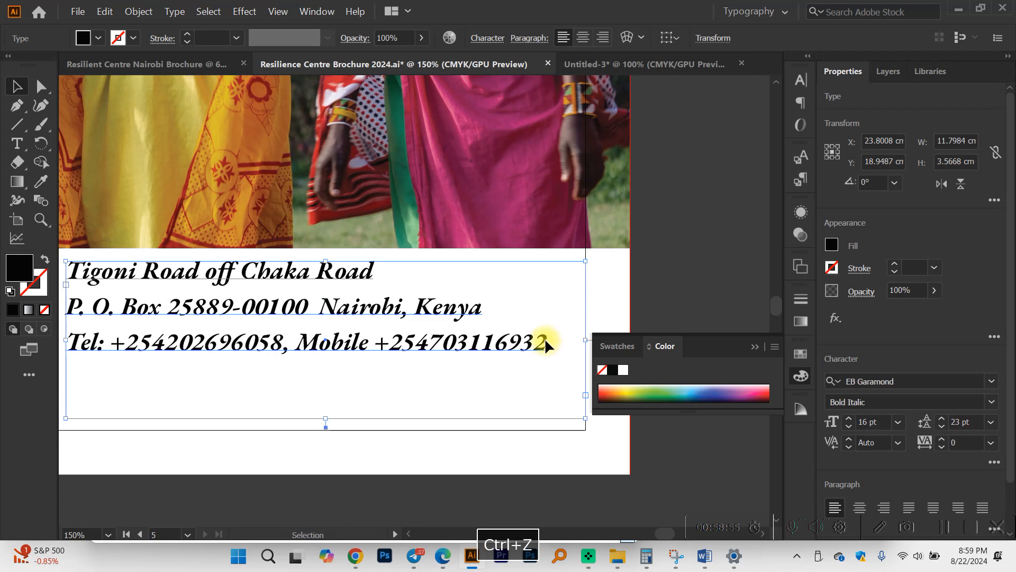
pyautogui.press('Return')
pyautogui.hotkey('ctrl', 'v')
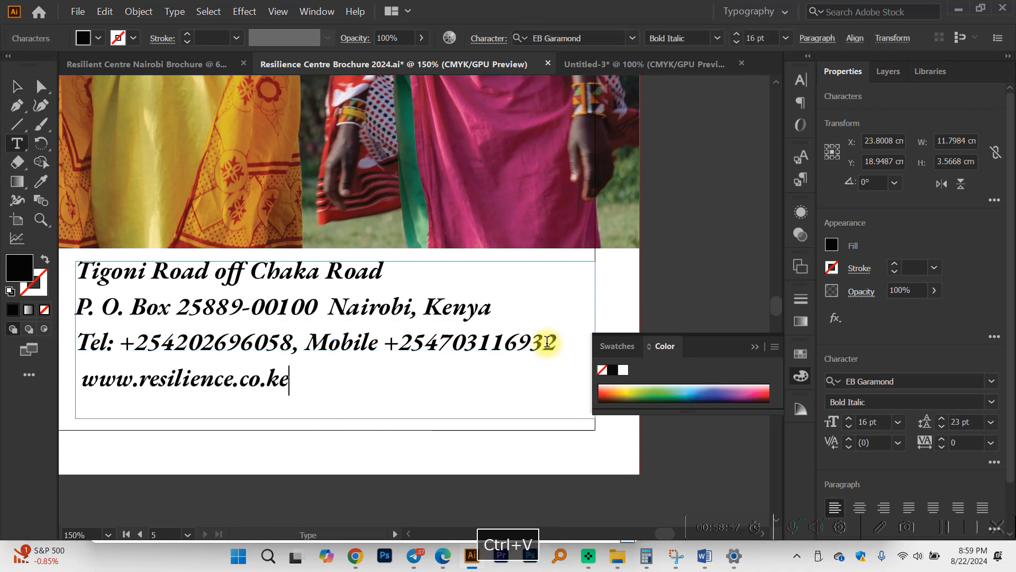
# Try a larger font size on the whole contact details text.
pyautogui.hotkey('ctrl', 'a')
pyautogui.click(849, 419)
pyautogui.click(849, 419)
pyautogui.click(849, 419)
pyautogui.click(849, 431)
pyautogui.click(848, 431)
pyautogui.click(848, 431)
pyautogui.press('Escape')
# Centre-align the contact details and reduce their text frame to about 3.12 cm high, slightly lower beneath the photo.
pyautogui.hotkey('ctrl', 'a')
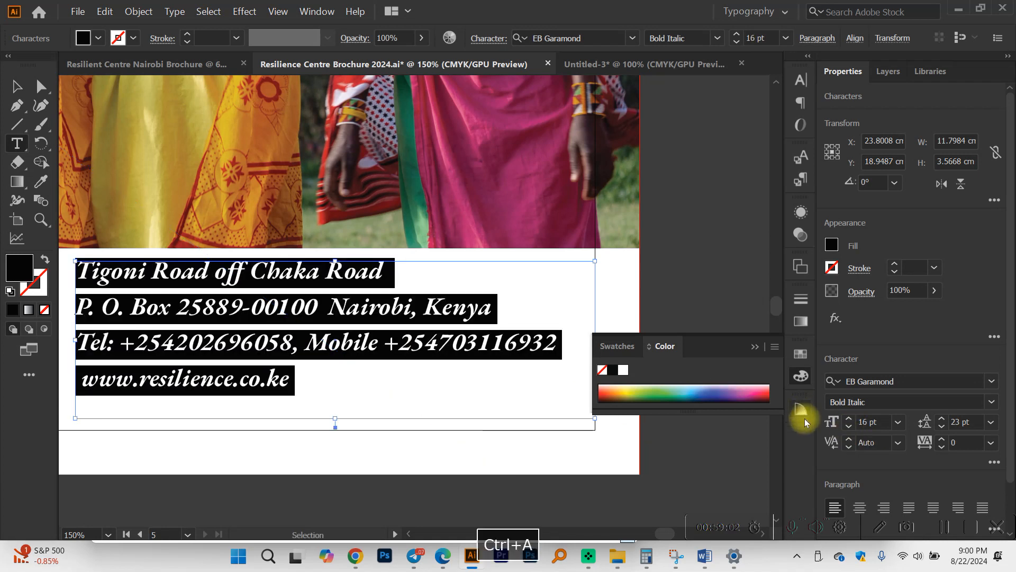
pyautogui.click(859, 507)
pyautogui.click(369, 320)
pyautogui.click(16, 86)
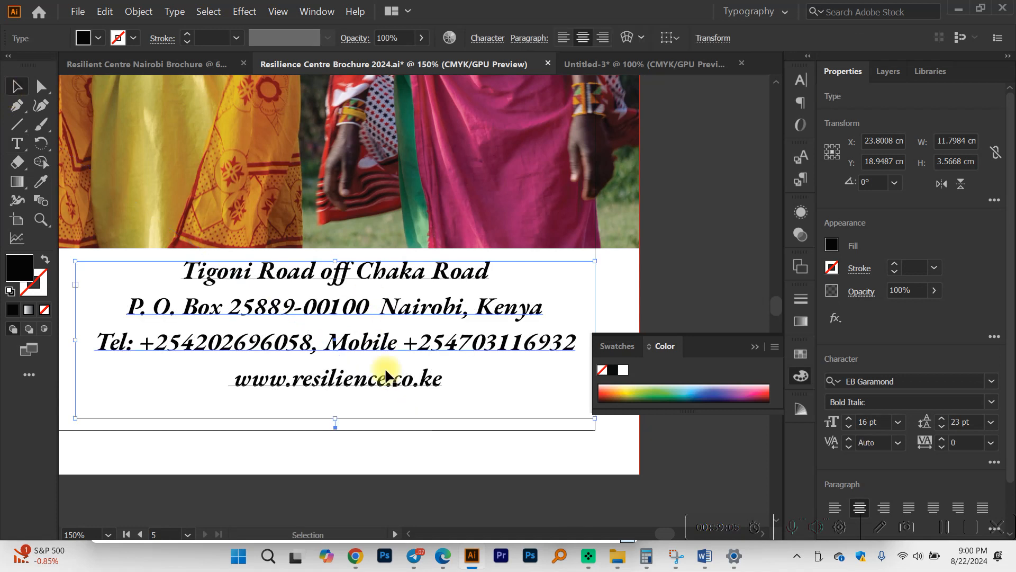
pyautogui.click(349, 393)
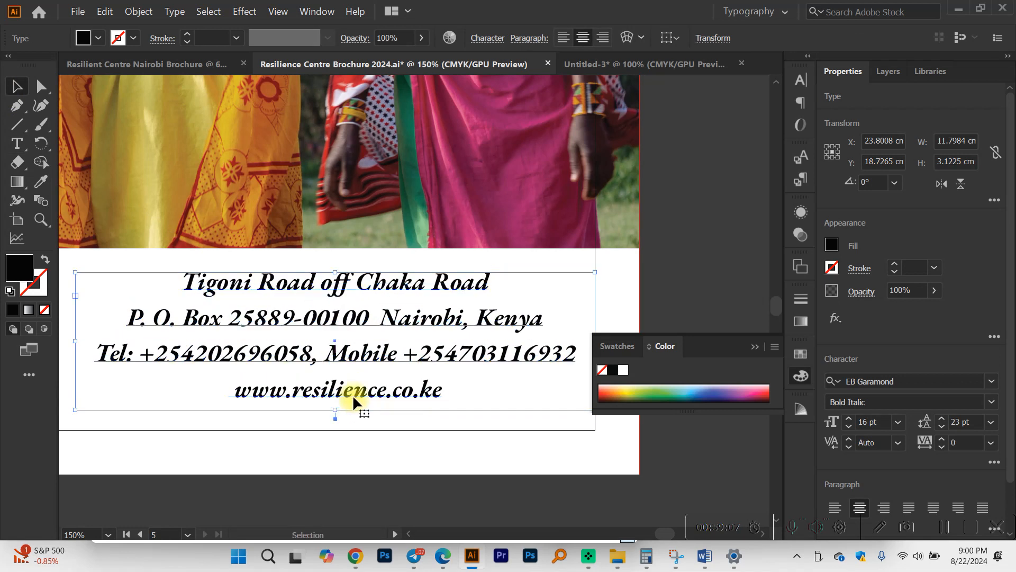
pyautogui.hotkey('ctrl', '-')
pyautogui.hotkey('ctrl', '-')
pyautogui.click(554, 240)
# Draw a 31.7 by 23 cm rectangle covering the fifth page and fill it with the green sampled from the logo's background.
pyautogui.hotkey('ctrl', '-')
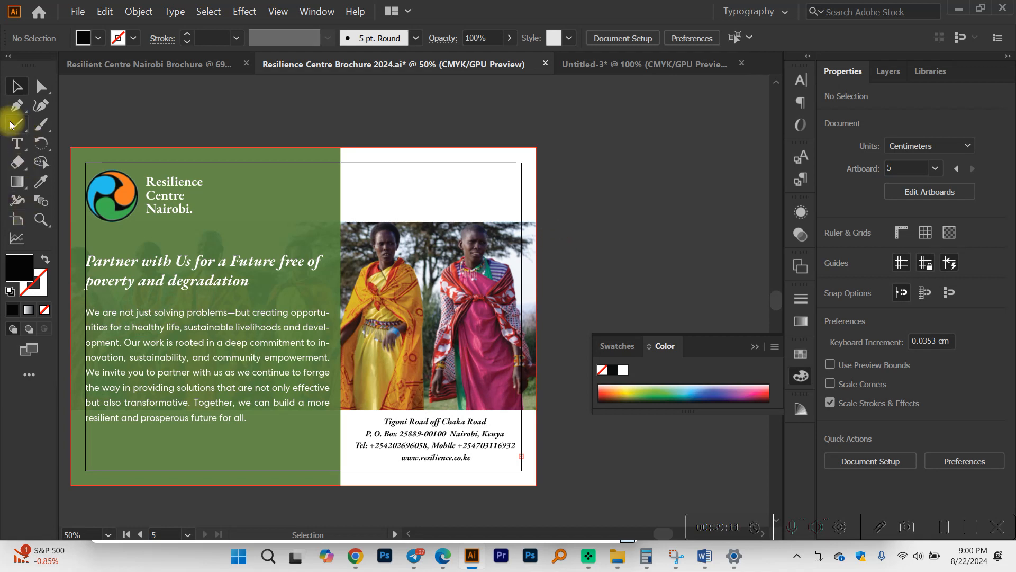
pyautogui.hotkey('ctrl', '-')
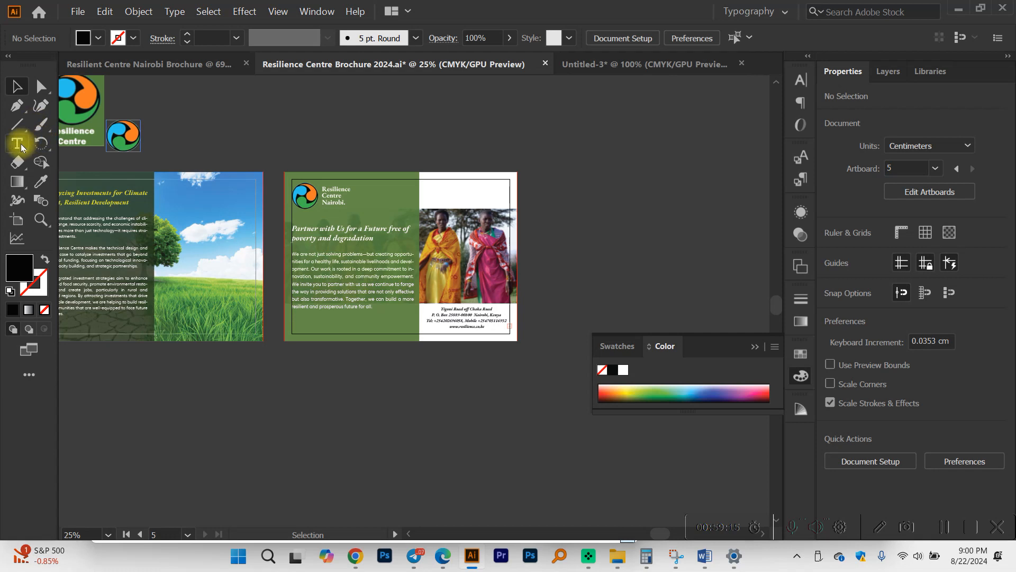
pyautogui.moveTo(17, 125); pyautogui.dragTo(100, 122)
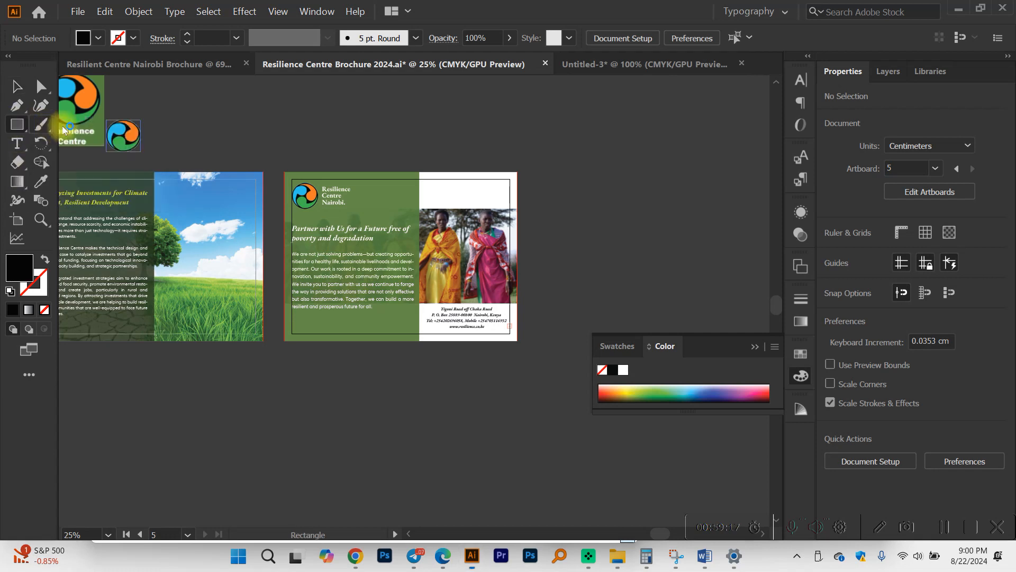
pyautogui.hotkey('ctrl', '+')
pyautogui.scroll(-2, 199, 190)
pyautogui.moveTo(134, 152); pyautogui.dragTo(603, 491)
pyautogui.hotkey('ctrl', '-')
pyautogui.press('i')
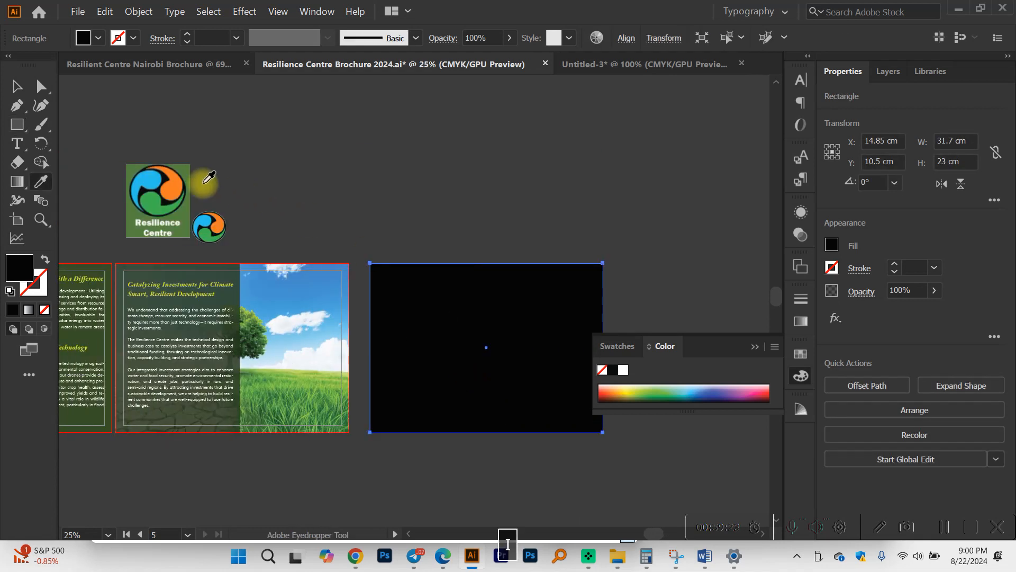
pyautogui.click(186, 170)
pyautogui.press('v')
# Send the green rectangle to the back and delete the white background rectangle covering it on the fifth page.
pyautogui.hotkey('ctrl', '+')
pyautogui.rightClick(434, 328)
pyautogui.moveTo(465, 265)
pyautogui.click(604, 306)
pyautogui.click(620, 215)
pyautogui.click(532, 256)
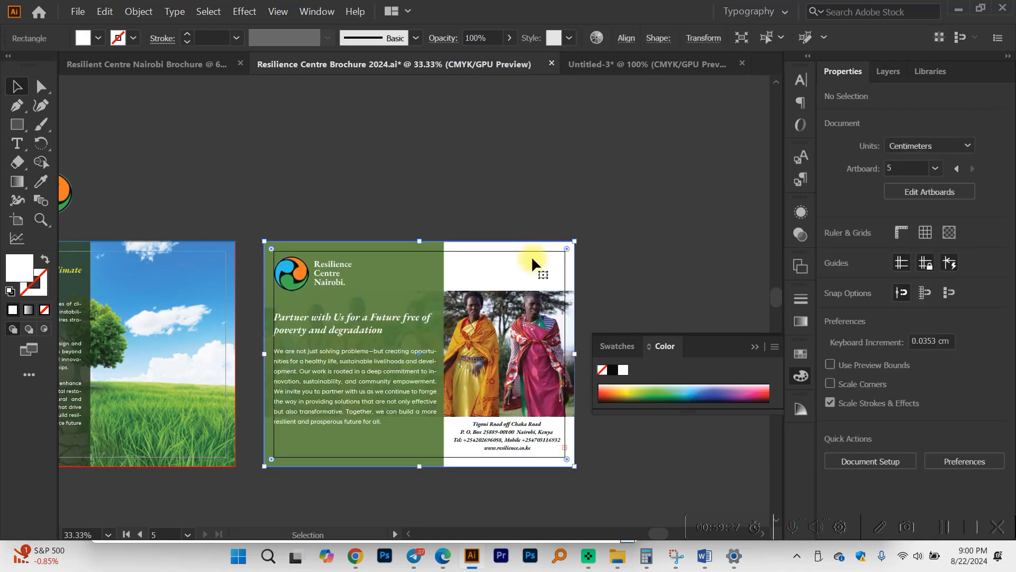
pyautogui.press('BackSpace')
# Change the contact details text color to white (FFFFFF).
pyautogui.hscroll(1, 529, 262)
pyautogui.hotkey('ctrl', '+')
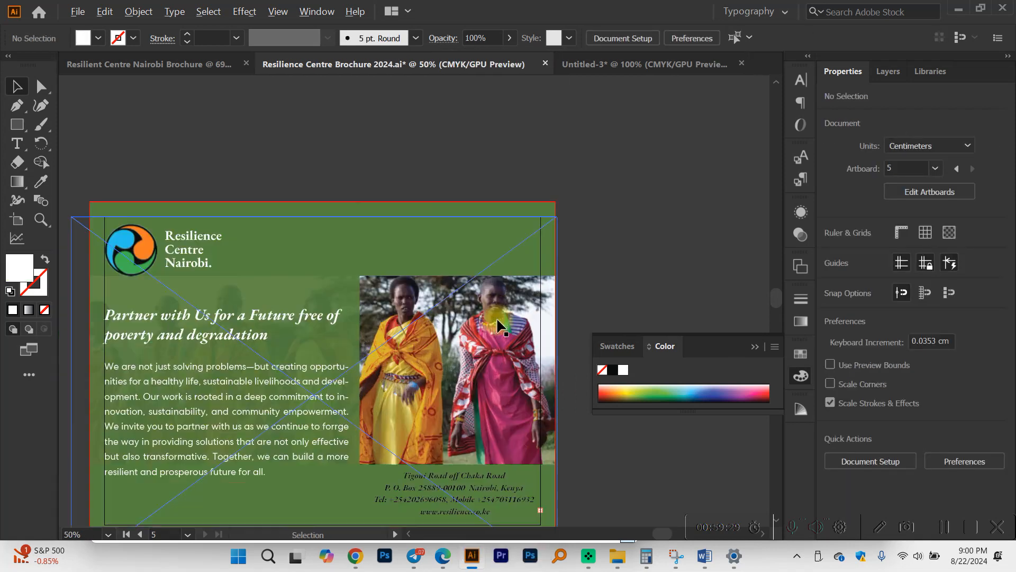
pyautogui.scroll(-2, 496, 316)
pyautogui.click(449, 438)
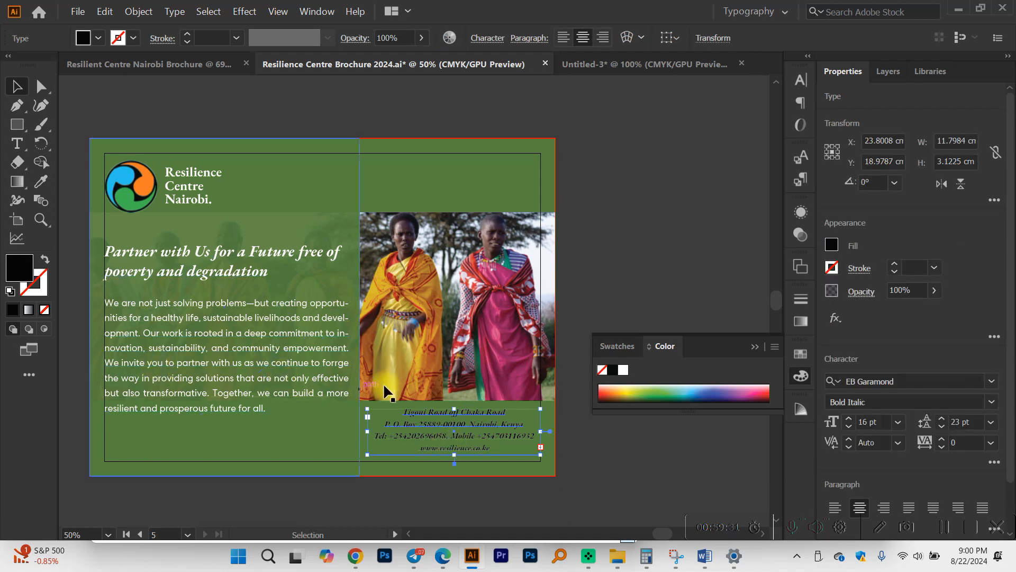
pyautogui.doubleClick(11, 278)
pyautogui.write('FFFFFF')
pyautogui.press('Return')
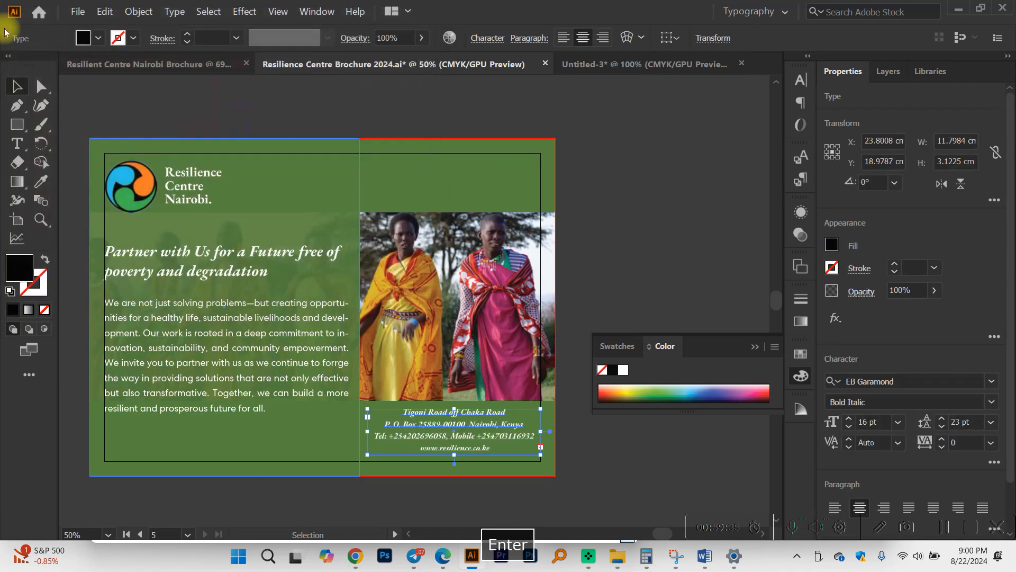
pyautogui.click(668, 179)
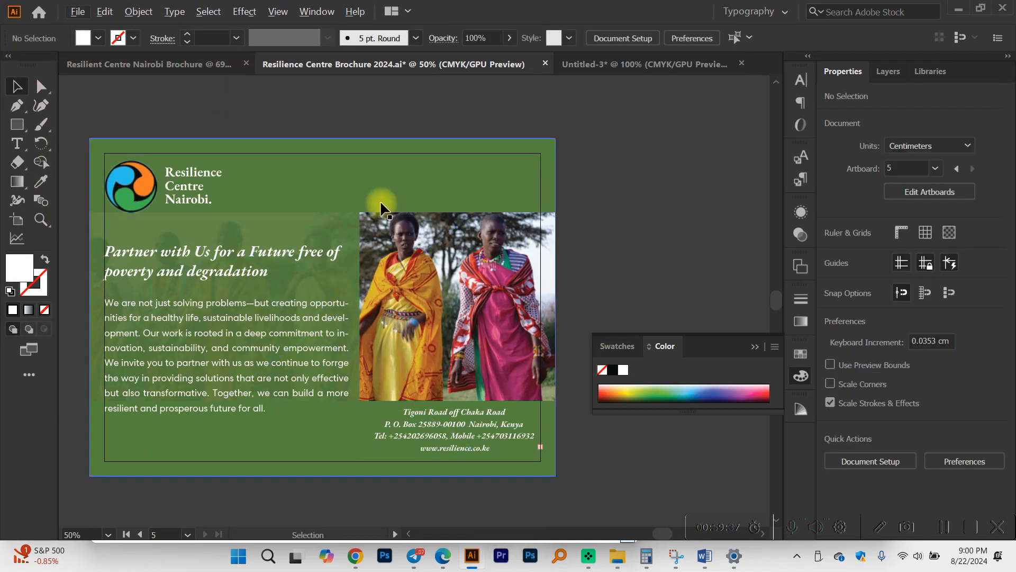
# Set the panel behind the partner text to 86% opacity and fill it with dark green 213F0D.
pyautogui.click(331, 189)
pyautogui.click(933, 291)
pyautogui.moveTo(911, 315); pyautogui.dragTo(923, 311)
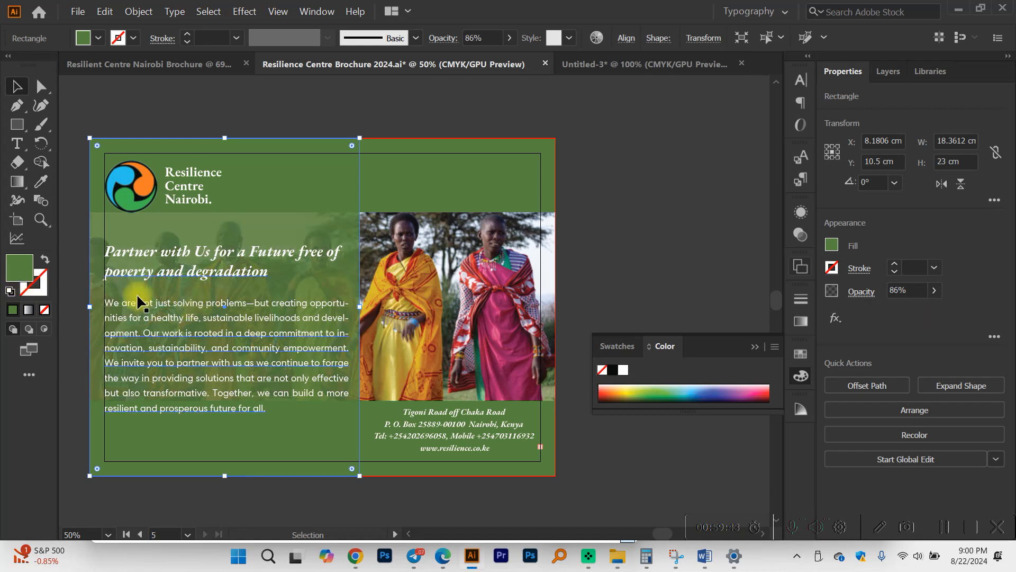
pyautogui.doubleClick(21, 269)
pyautogui.click(175, 206)
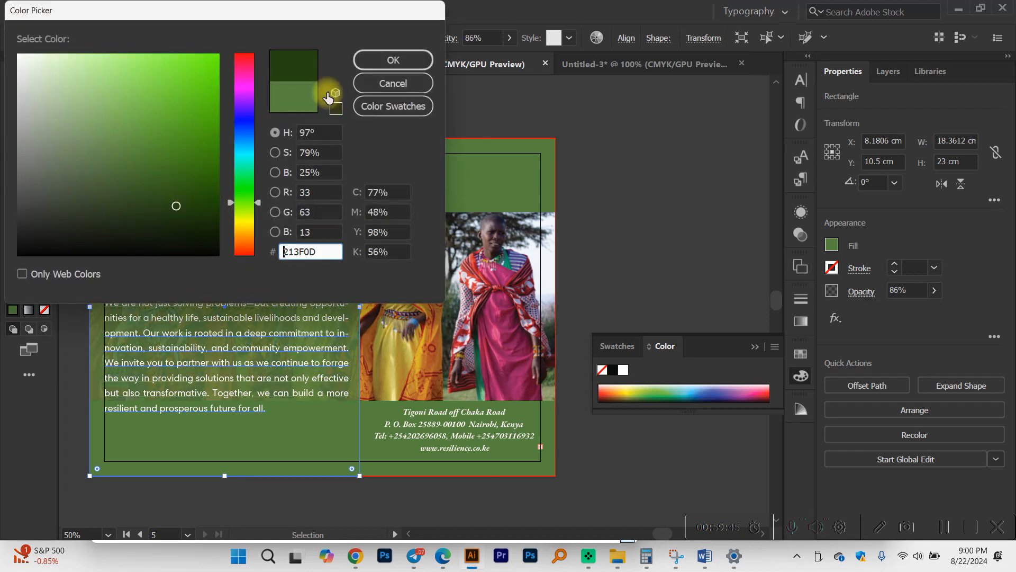
pyautogui.click(391, 60)
pyautogui.click(660, 171)
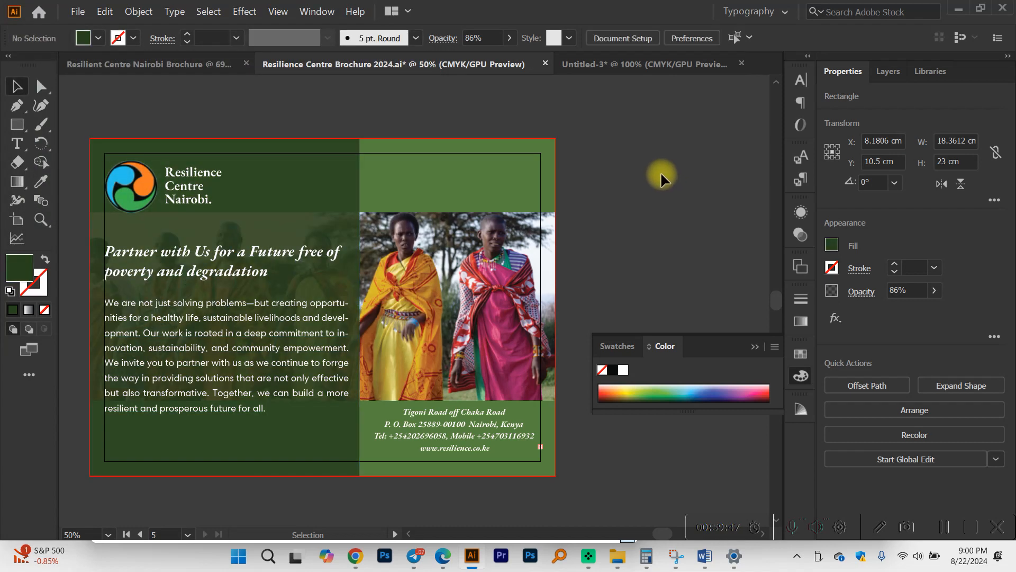
# Review the fifth page alongside the other brochure pages and save the document.
pyautogui.hscroll(-1, 660, 177)
pyautogui.hscroll(1, 660, 178)
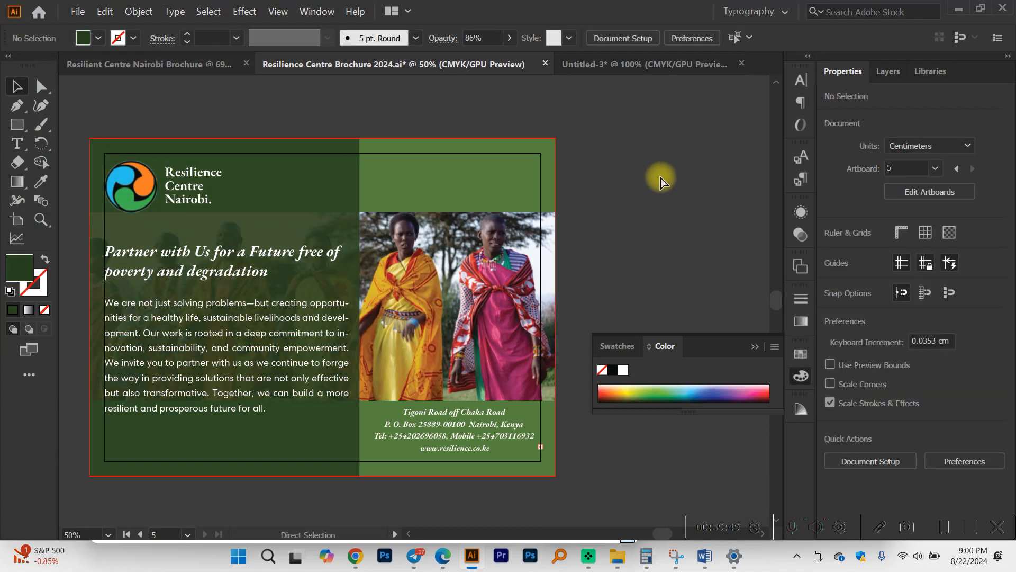
pyautogui.scroll(-3, 658, 177)
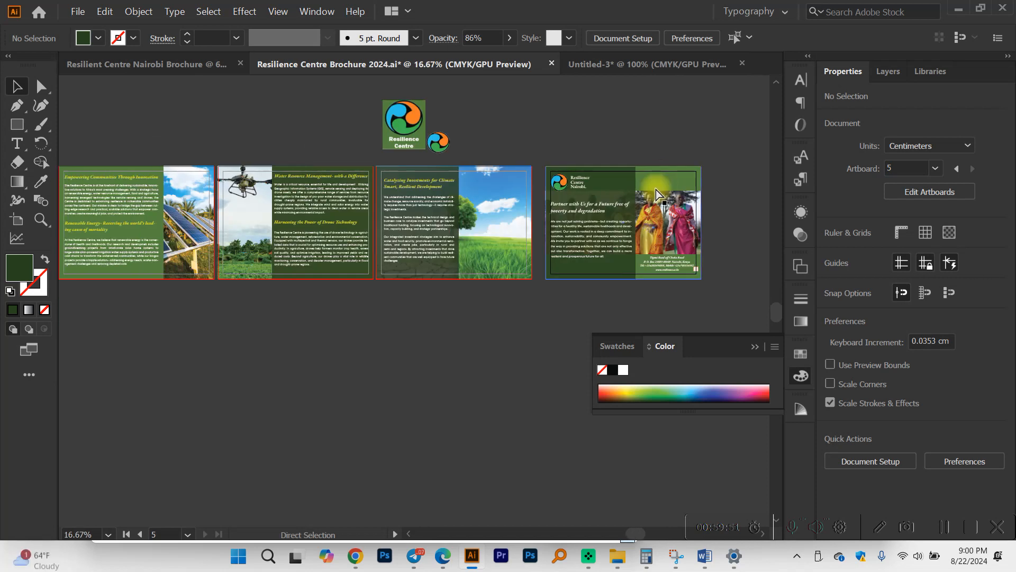
pyautogui.hscroll(2, 653, 185)
pyautogui.hotkey('ctrl', 's')
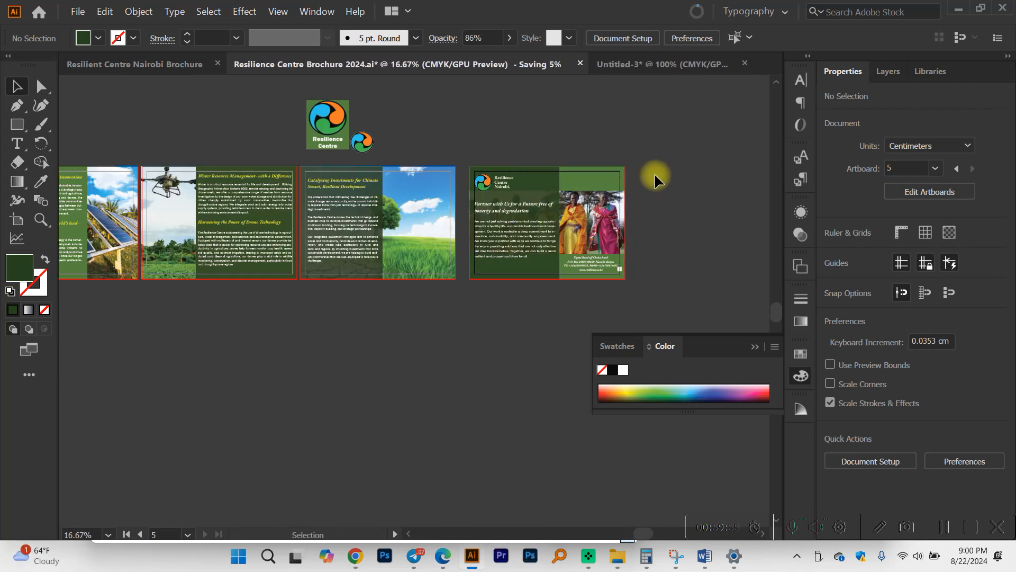
# Save the brochure as an Adobe PDF named Resilience Centre Brochure 2024, including all artboards.
pyautogui.hscroll(-2, 655, 176)
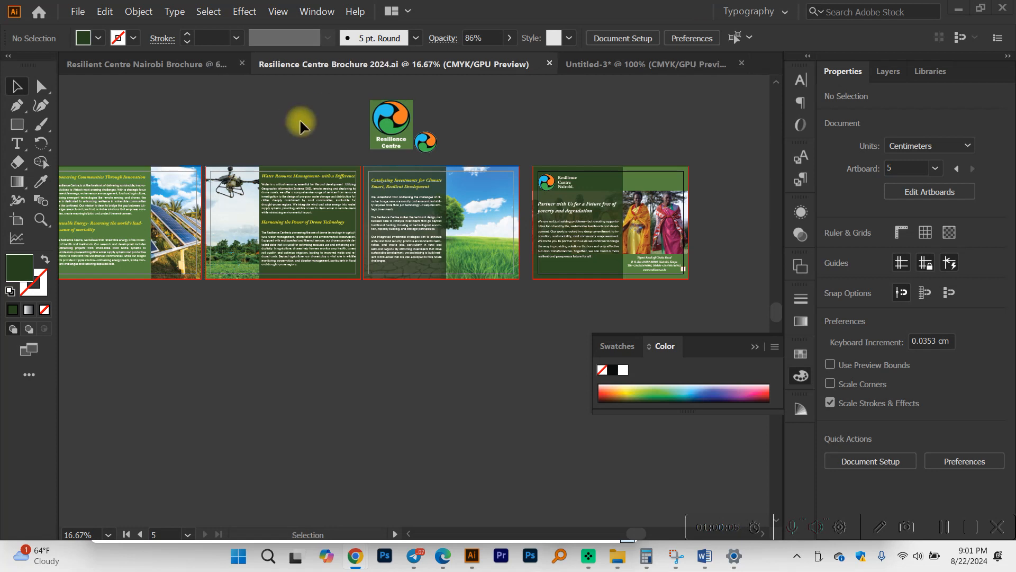
pyautogui.hscroll(-6, 526, 297)
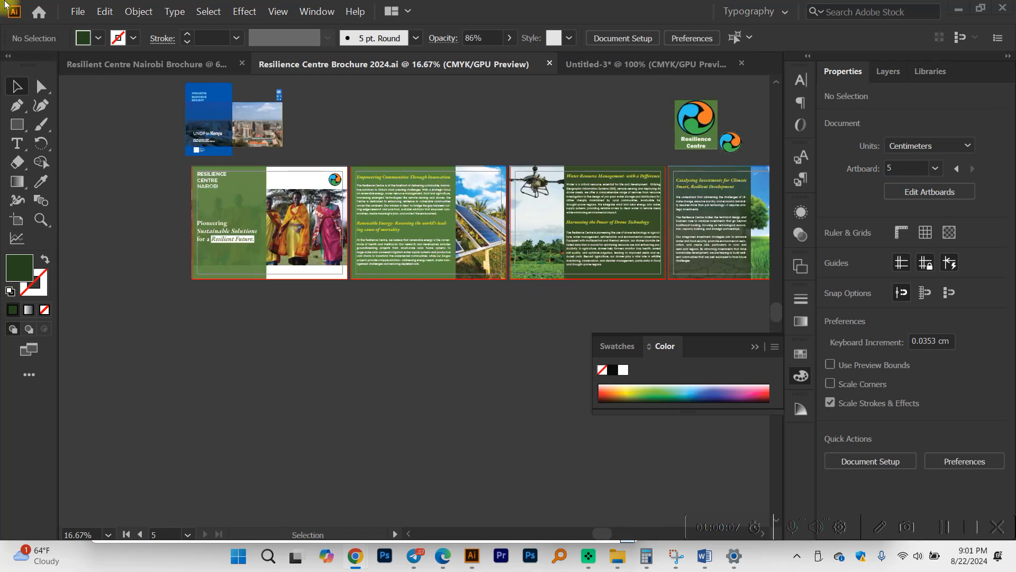
pyautogui.click(74, 11)
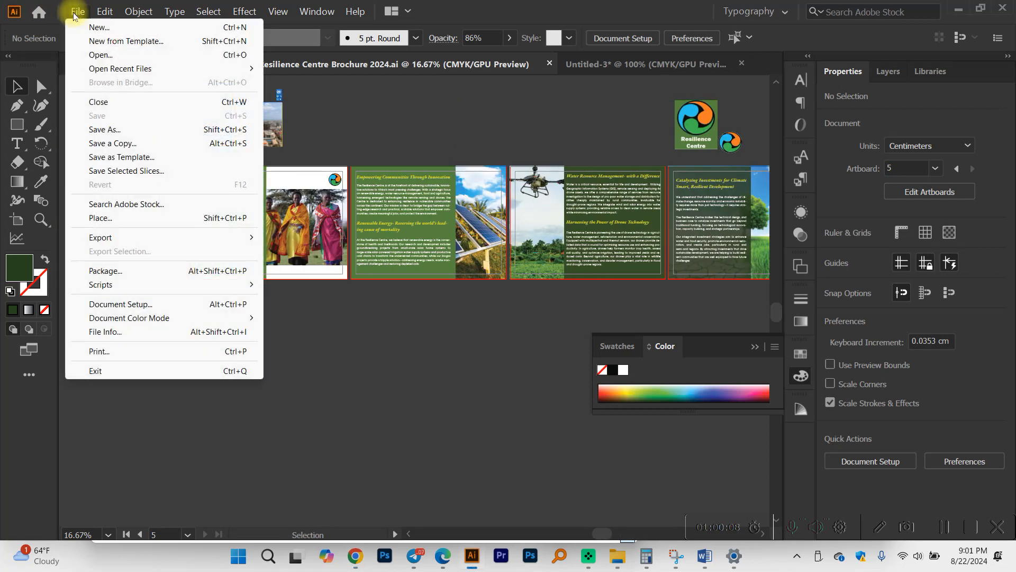
pyautogui.click(115, 134)
pyautogui.click(462, 392)
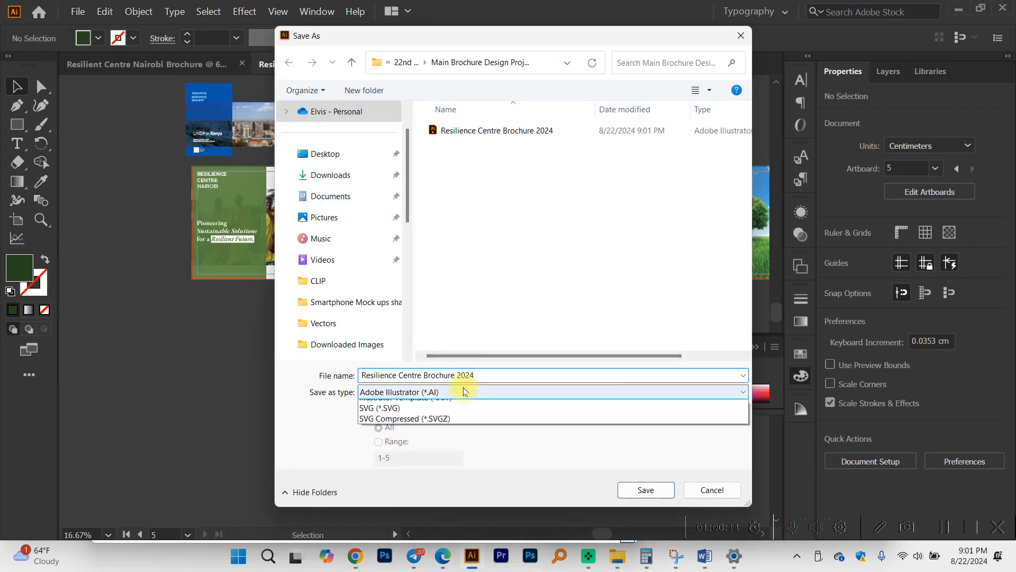
pyautogui.click(438, 416)
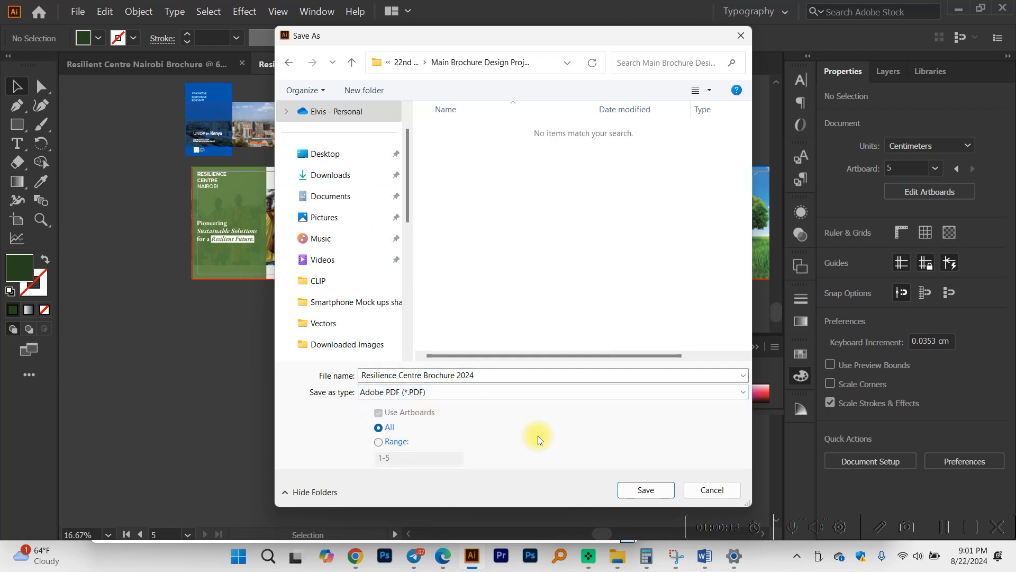
pyautogui.click(647, 490)
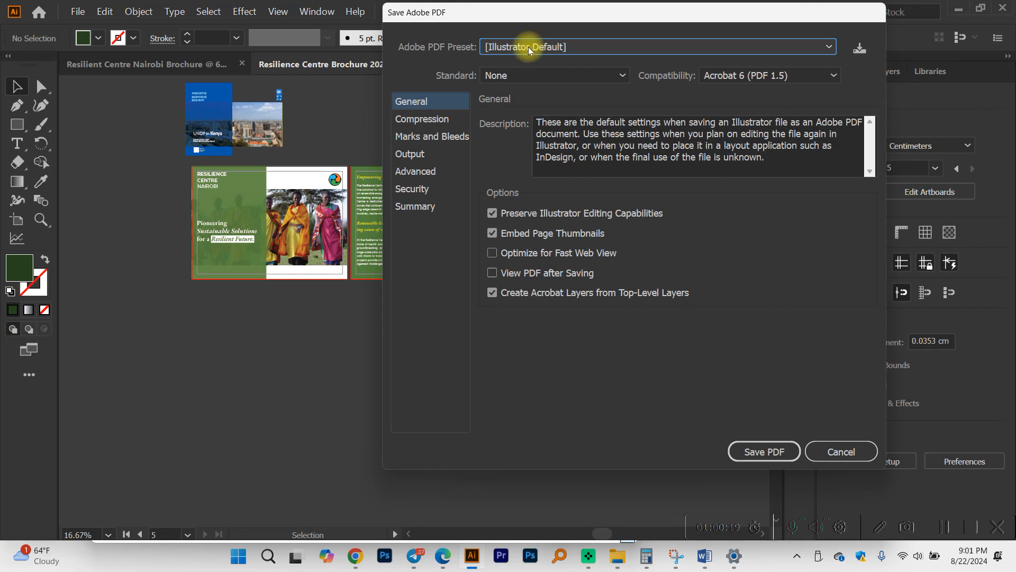
# Save the PDF with the High Quality Print preset, without Illustrator editing capabilities, using the document bleed settings.
pyautogui.click(528, 47)
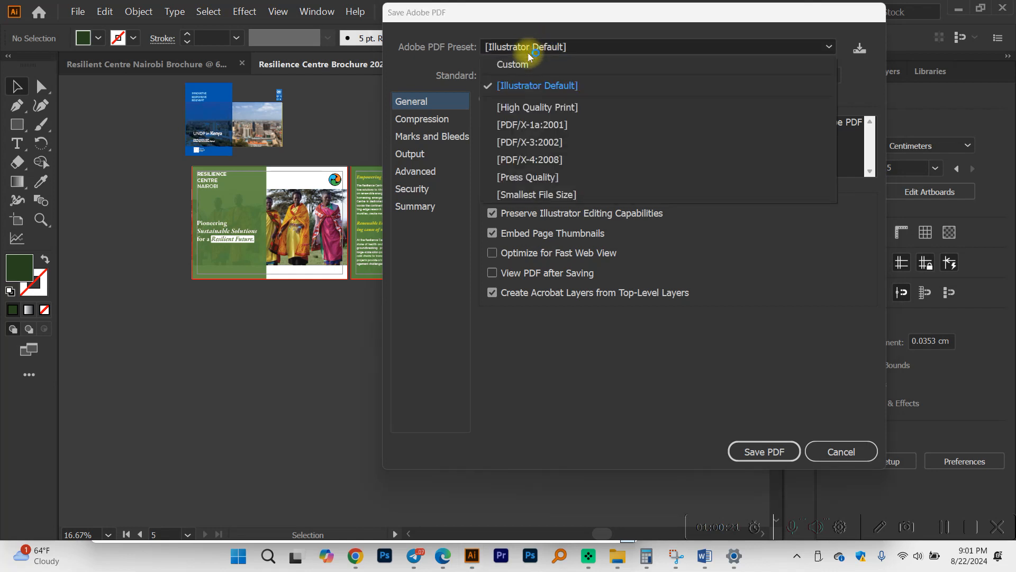
pyautogui.click(538, 107)
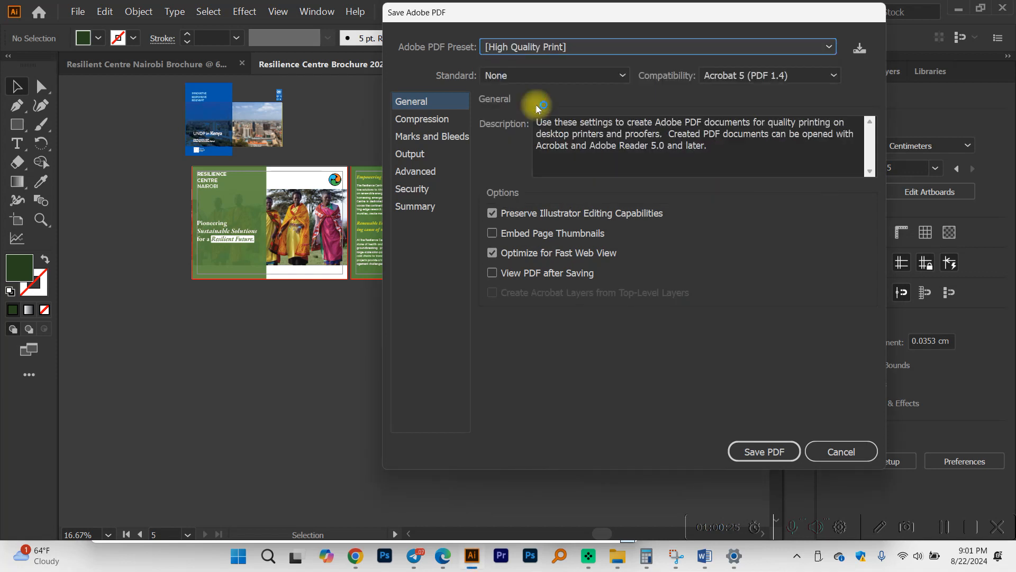
pyautogui.click(492, 214)
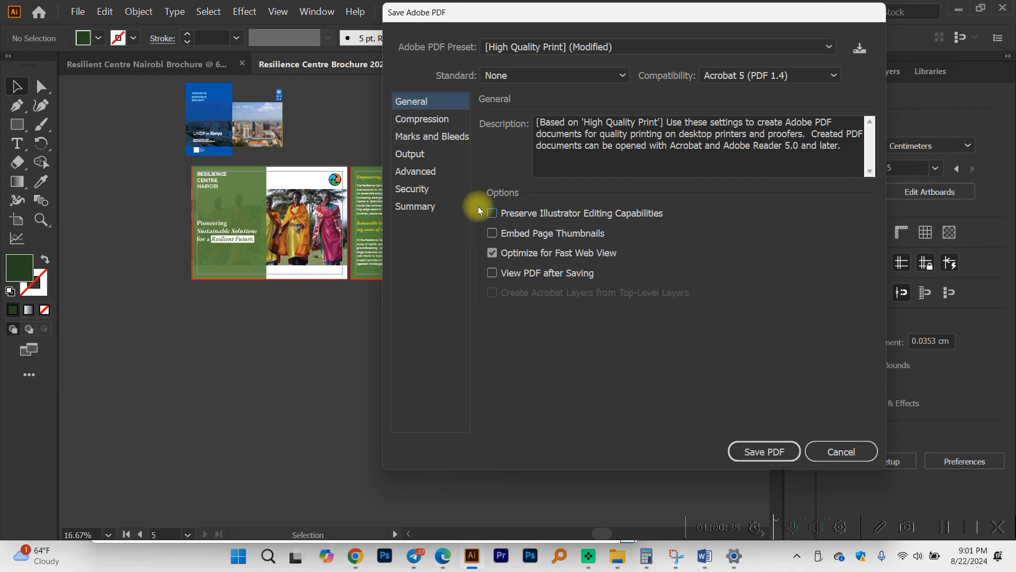
pyautogui.click(460, 138)
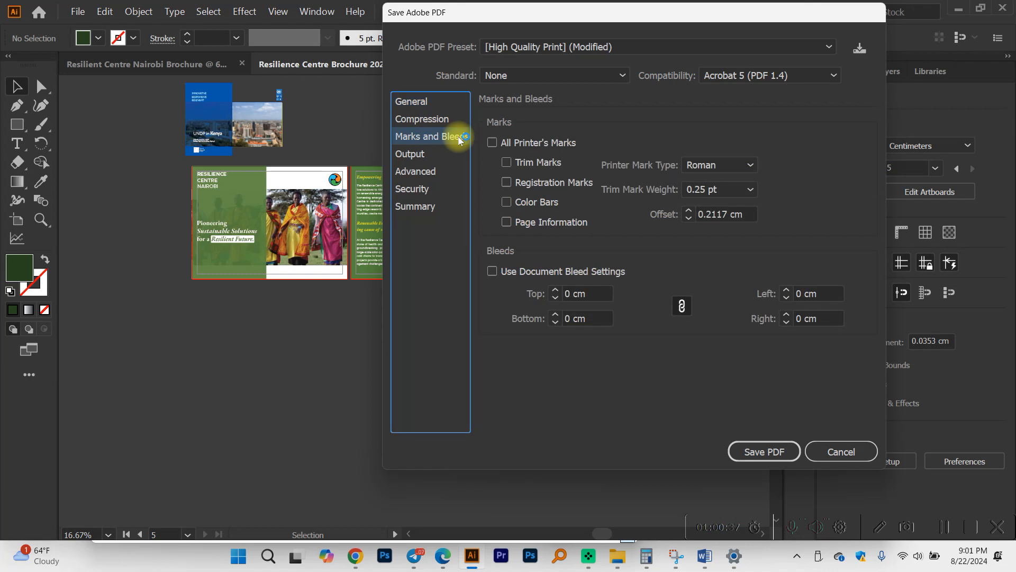
pyautogui.click(493, 271)
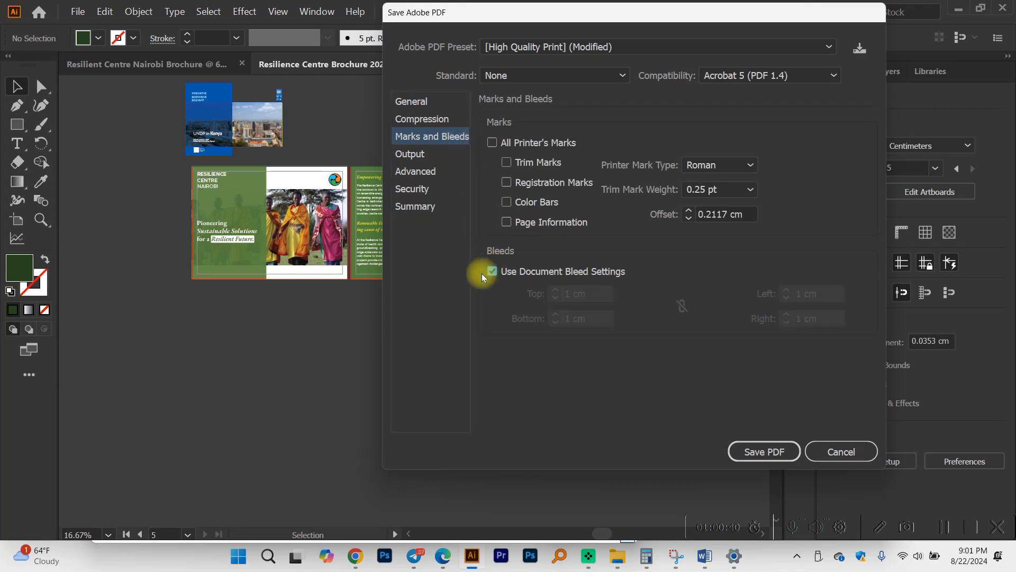
pyautogui.click(776, 452)
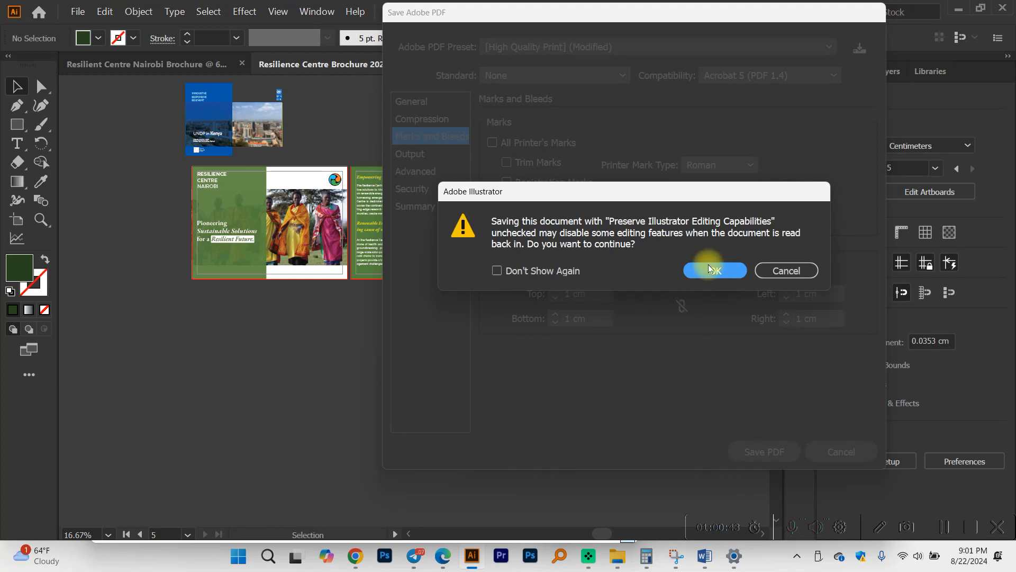
pyautogui.click(709, 270)
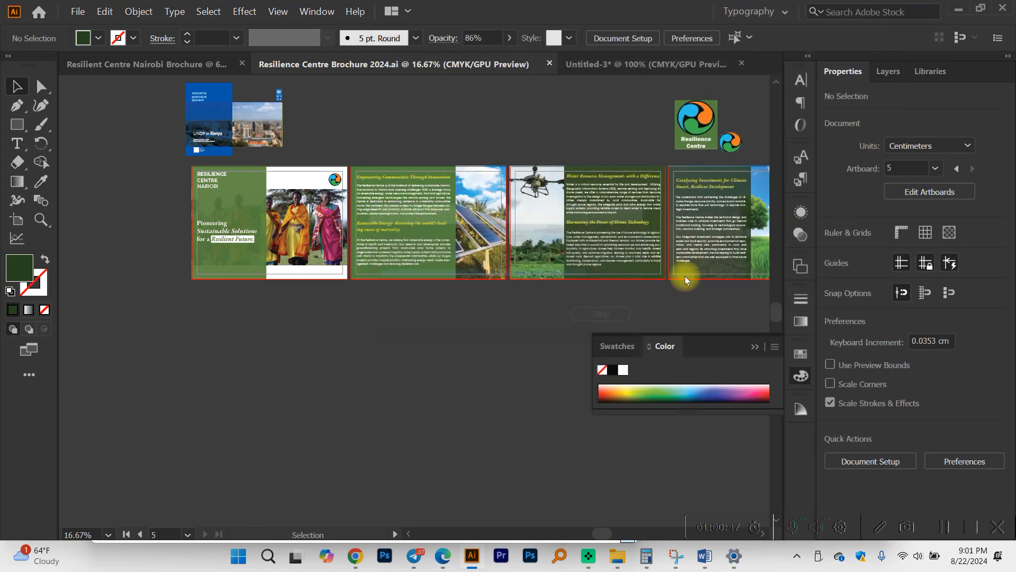
# Open the saved Resilience Centre Brochure 2024 PDF from the Main Brochure Design Project folder.
pyautogui.click(569, 382)
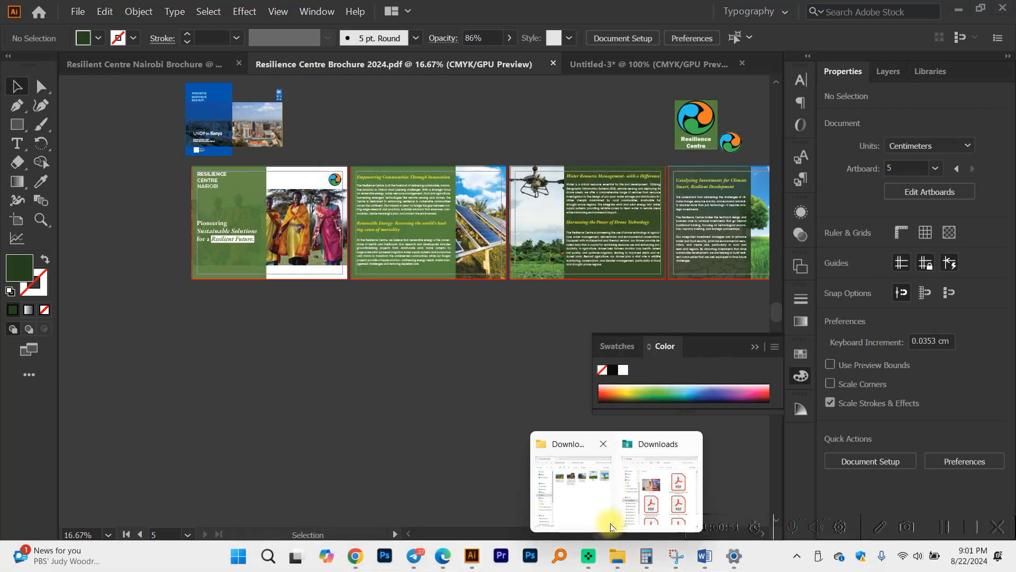
pyautogui.click(596, 499)
pyautogui.press('BackSpace')
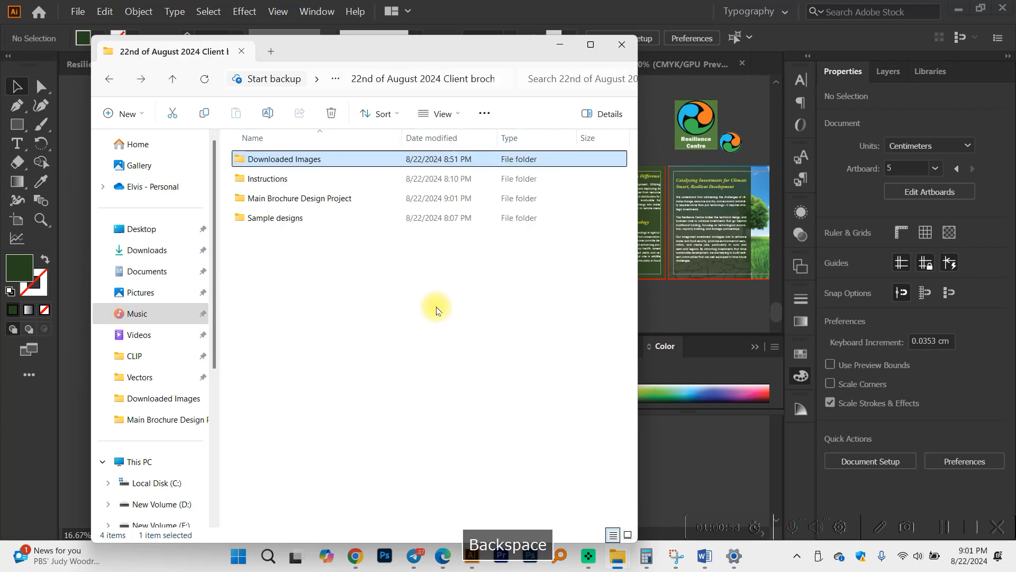
pyautogui.doubleClick(316, 197)
pyautogui.doubleClick(307, 179)
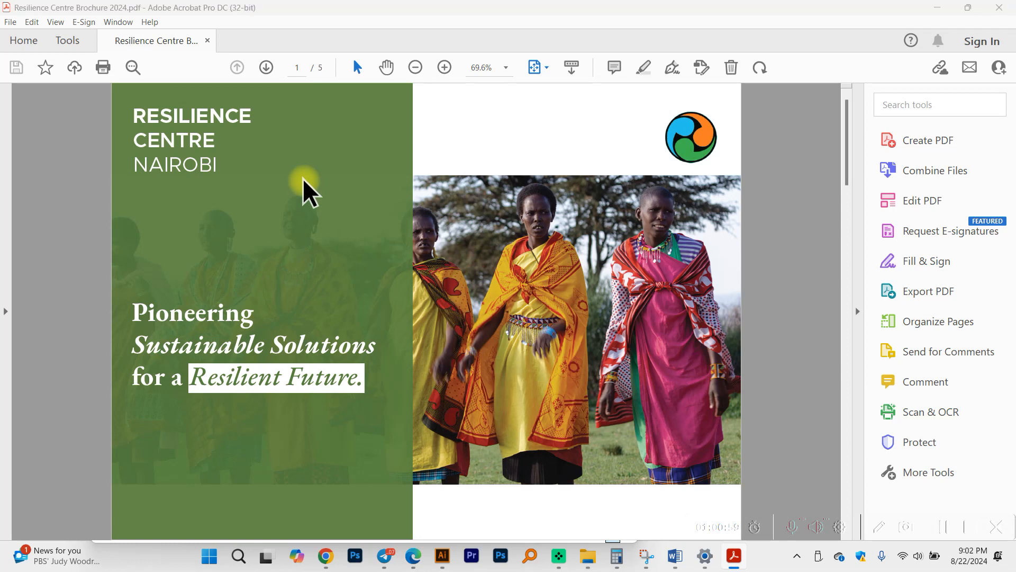
# Review all five pages of the brochure PDF, close it and switch back to Illustrator.
pyautogui.scroll(-10, 322, 202)
pyautogui.scroll(10, 322, 202)
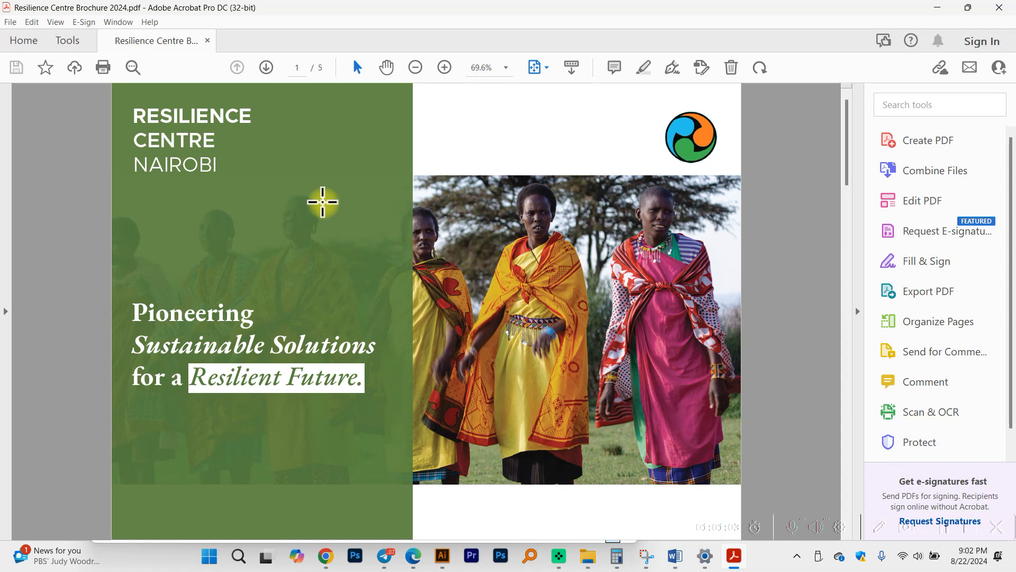
pyautogui.scroll(-3, 322, 201)
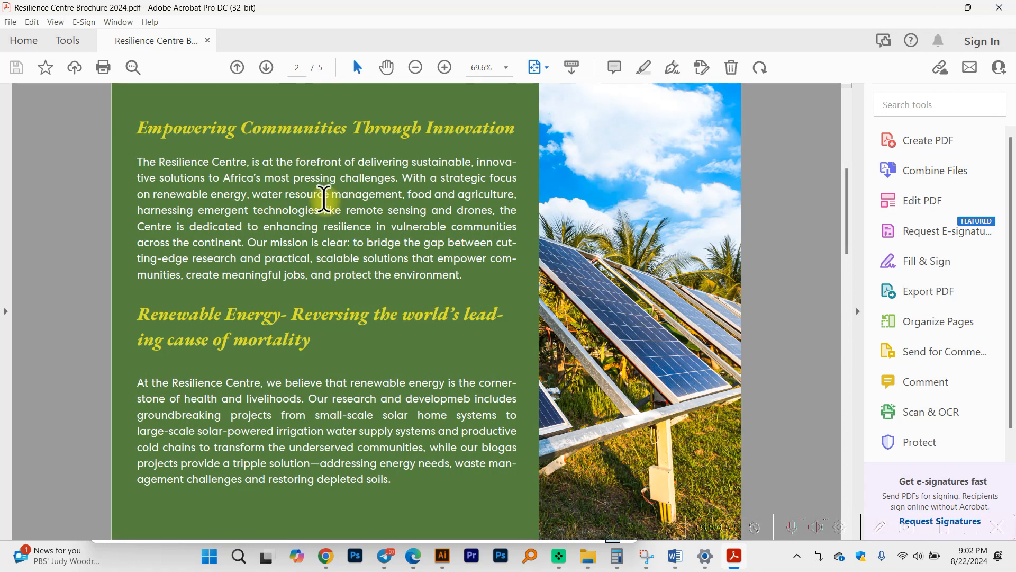
pyautogui.scroll(-3, 324, 199)
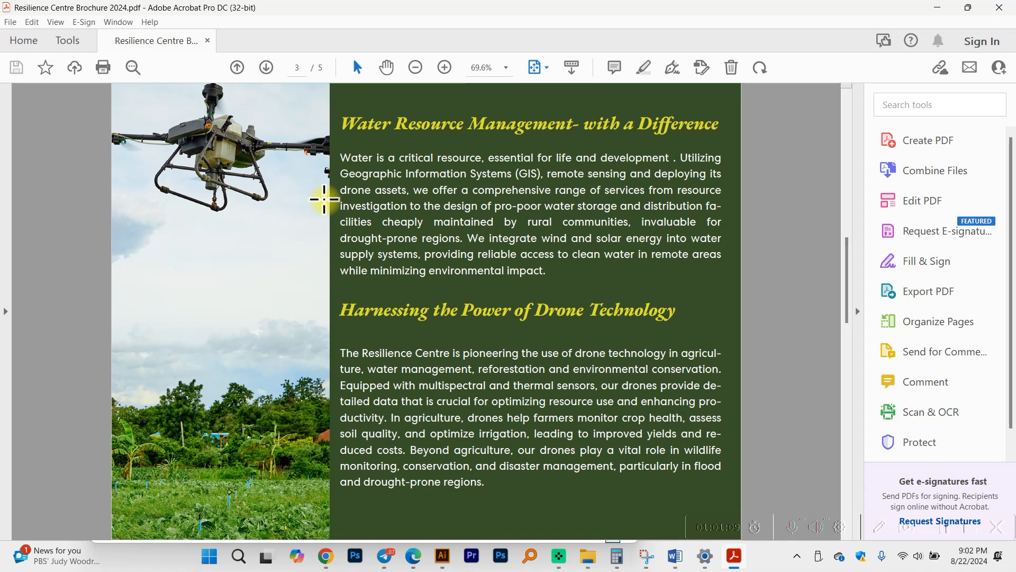
pyautogui.scroll(-3, 324, 199)
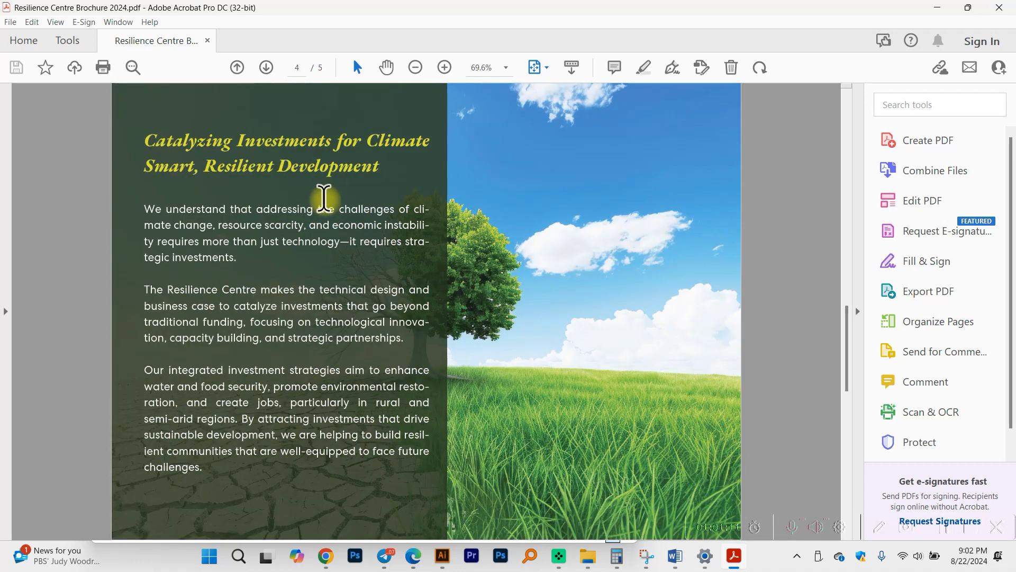
pyautogui.scroll(-3, 324, 199)
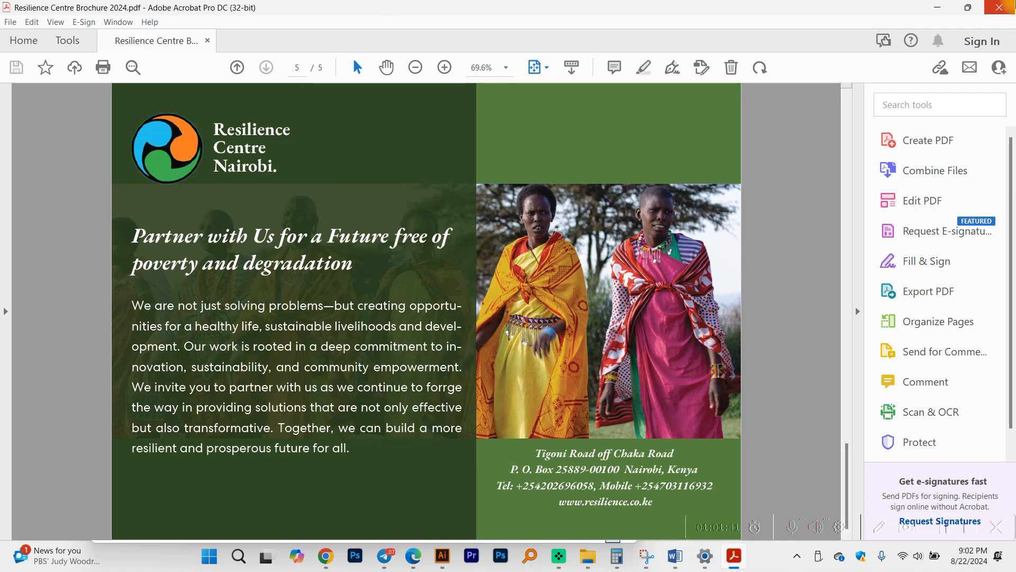
pyautogui.click(1012, 4)
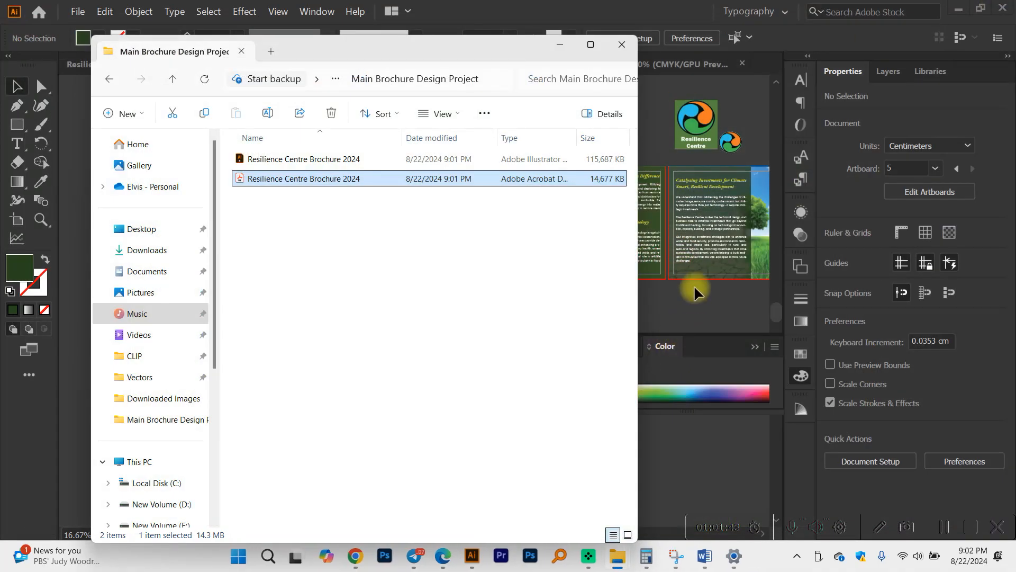
pyautogui.click(695, 304)
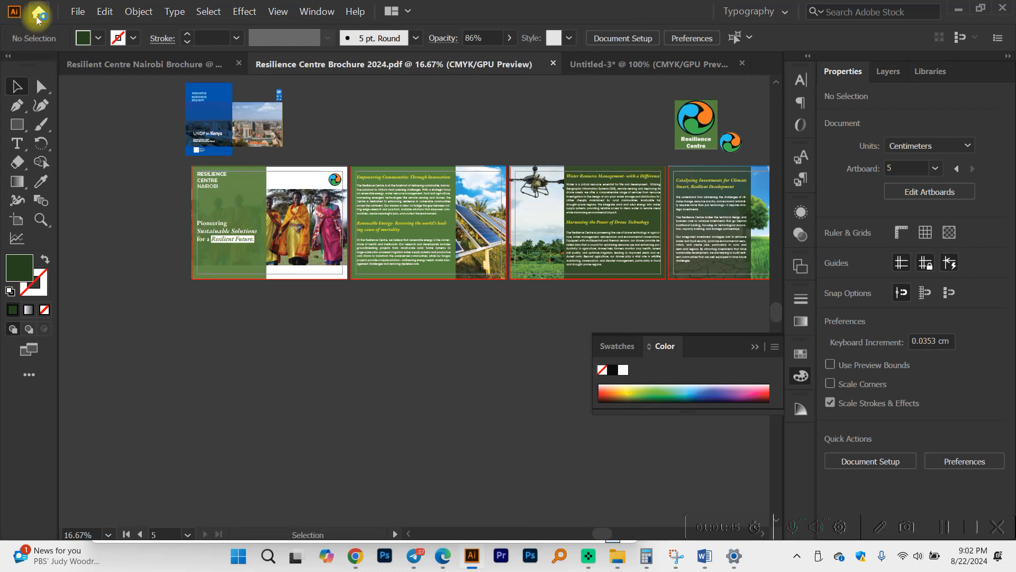
pyautogui.click(77, 16)
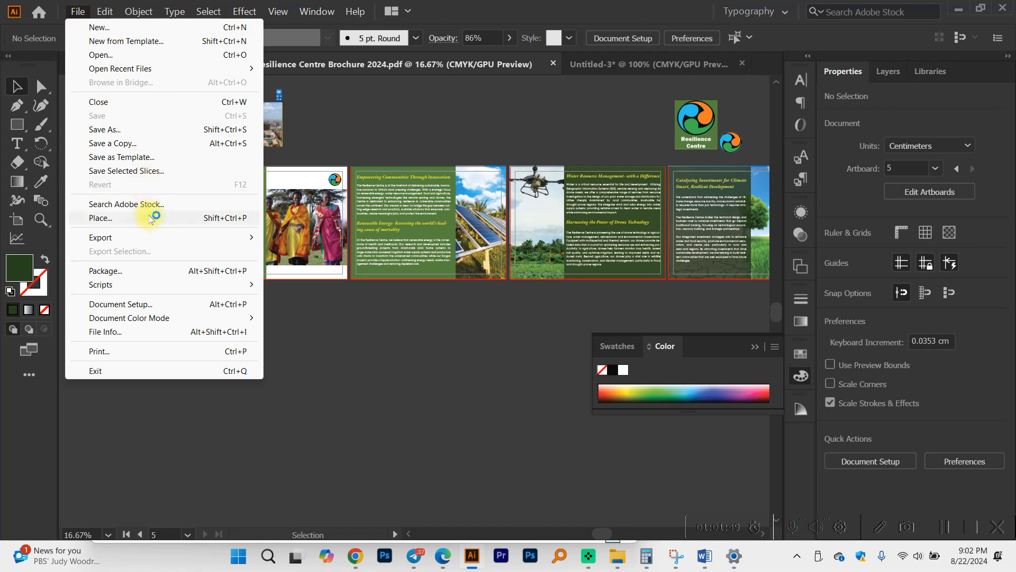
pyautogui.moveTo(151, 238)
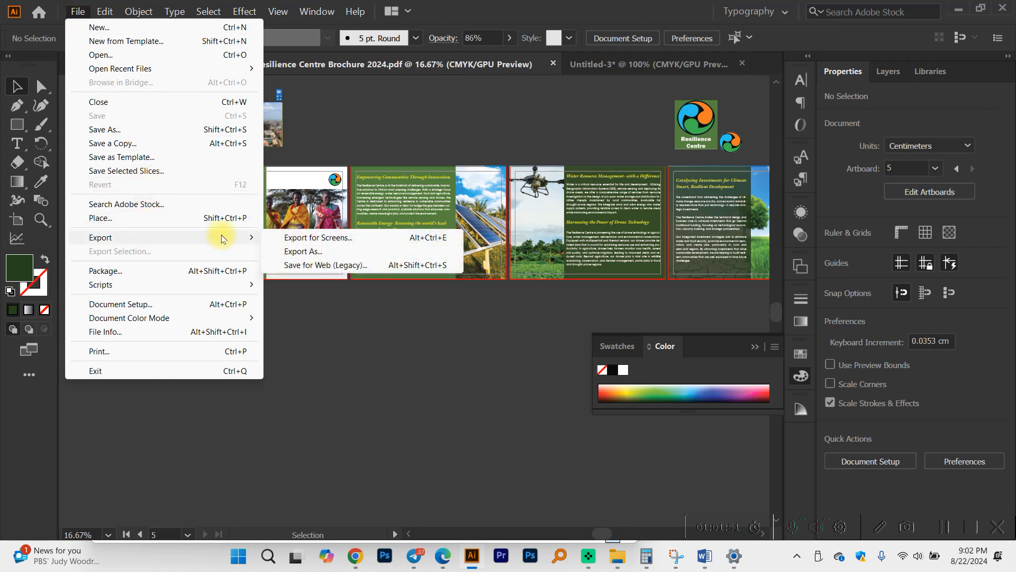
pyautogui.click(320, 251)
pyautogui.click(715, 486)
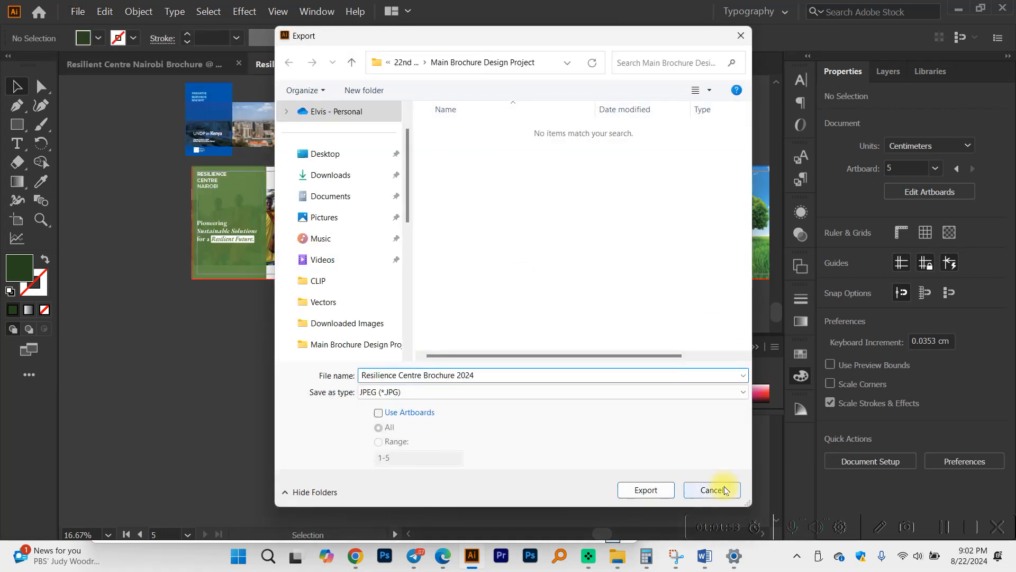
# Export all artboards as separate JPEG files named Resilience Centre Brochure 2024, using the RGB color model.
pyautogui.click(78, 11)
pyautogui.moveTo(163, 238)
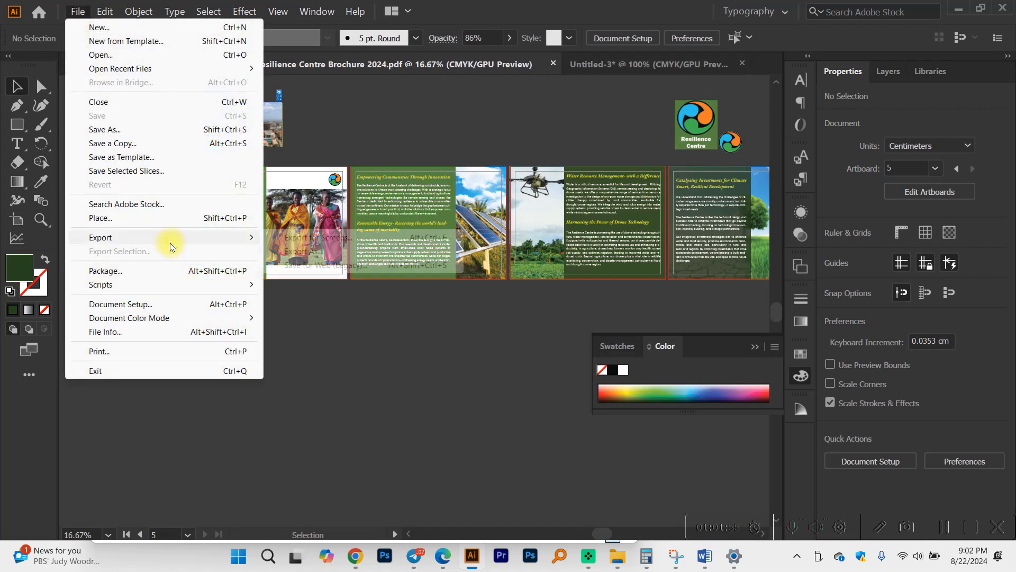
pyautogui.click(303, 251)
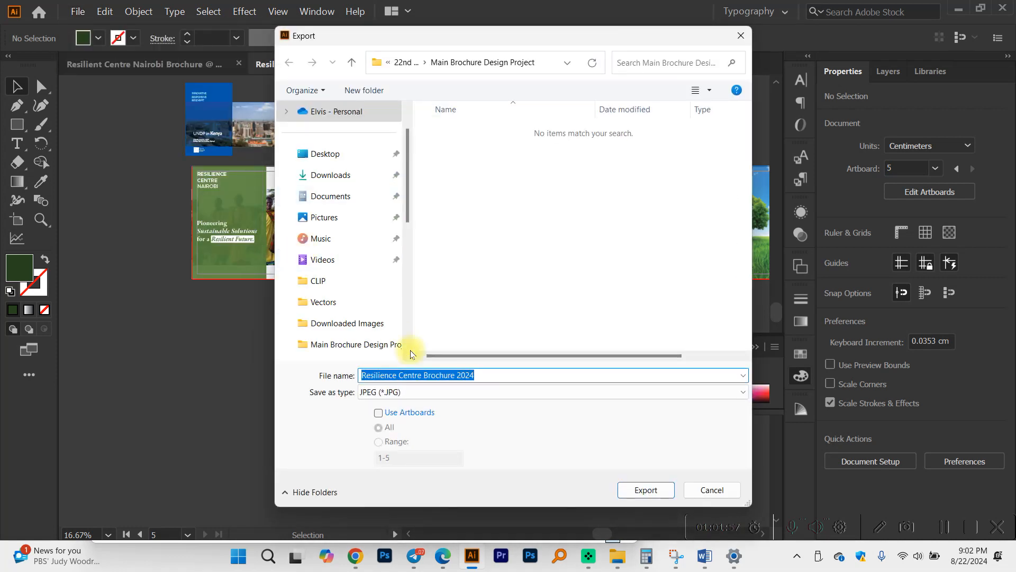
pyautogui.click(378, 413)
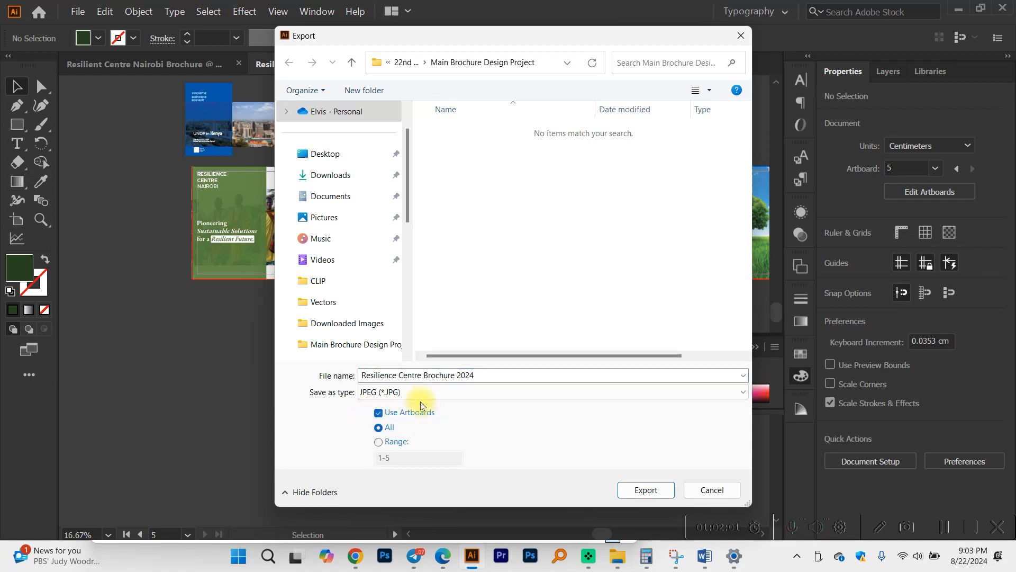
pyautogui.click(645, 490)
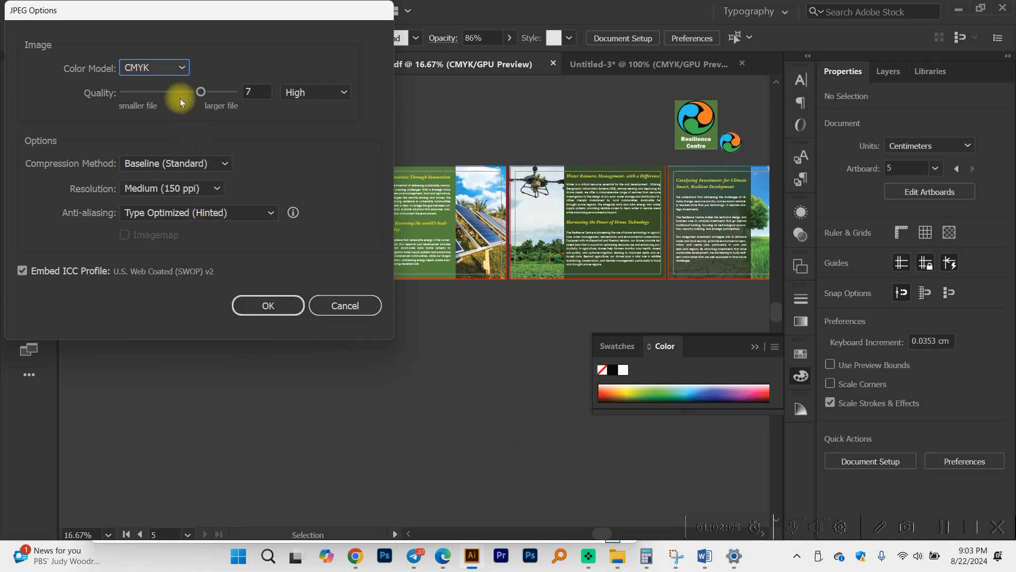
pyautogui.click(168, 67)
pyautogui.click(162, 87)
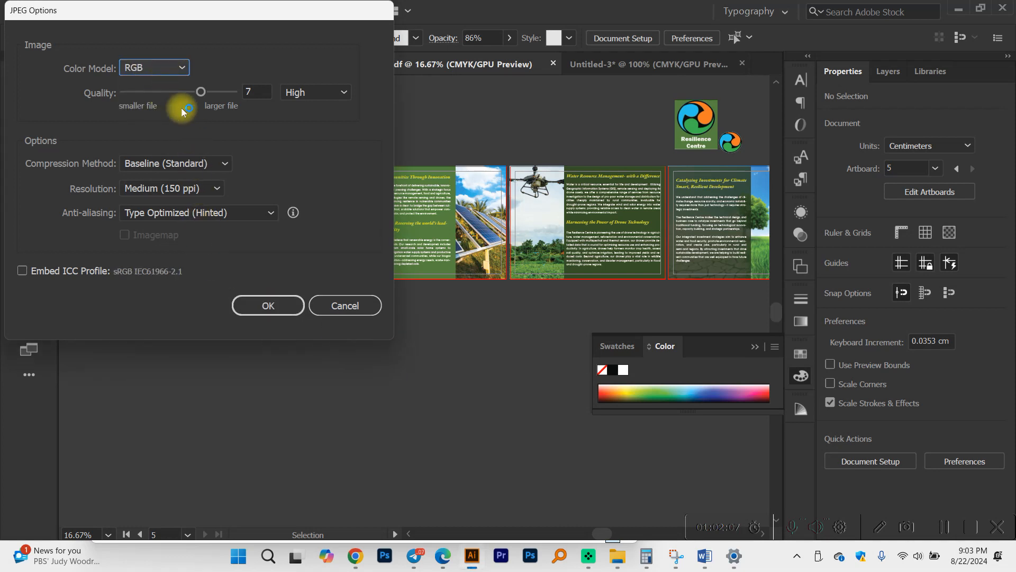
pyautogui.click(261, 310)
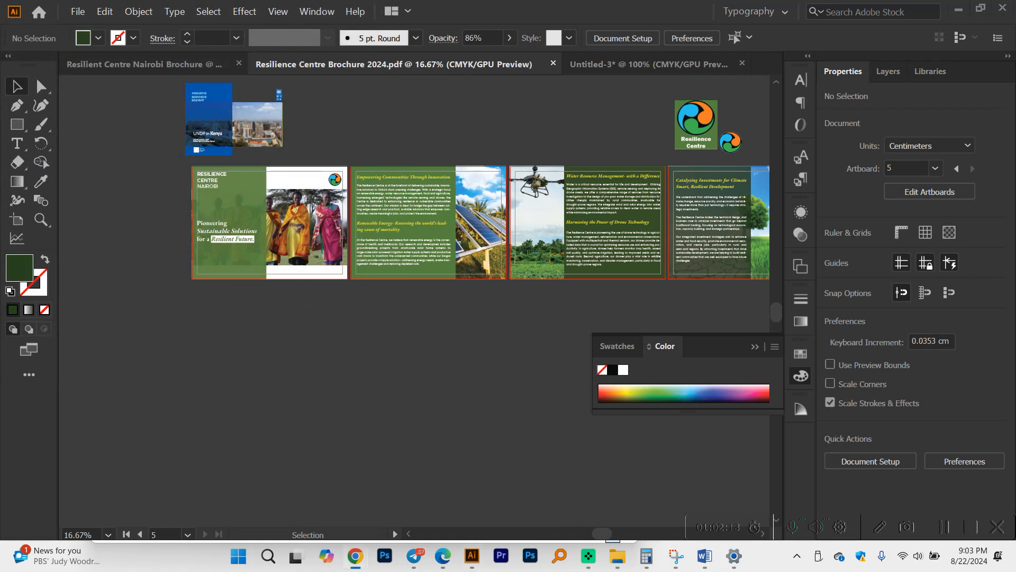
# Check the exported JPG files in the project folder by selecting all five page images, and return to Illustrator.
pyautogui.click(580, 507)
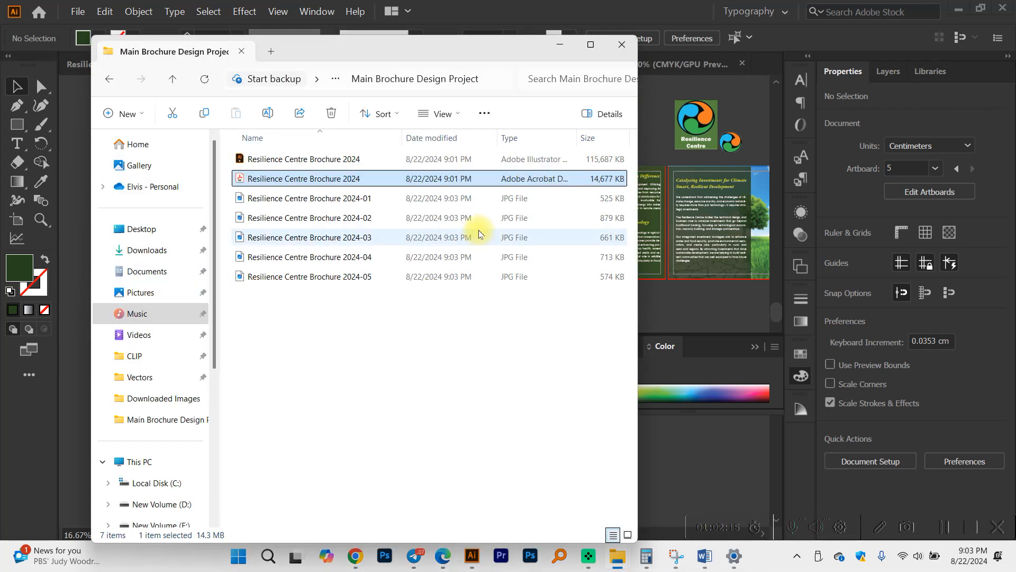
pyautogui.click(339, 199)
pyautogui.keyDown('shift'); pyautogui.click(358, 275); pyautogui.keyUp('shift')
pyautogui.moveTo(358, 275); pyautogui.dragTo(1015, 293)
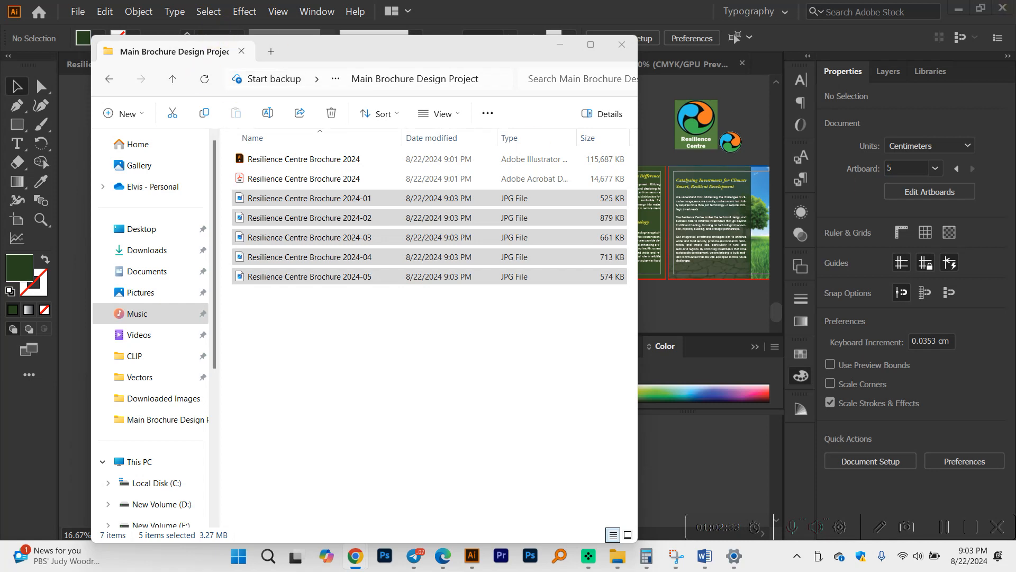
pyautogui.click(699, 466)
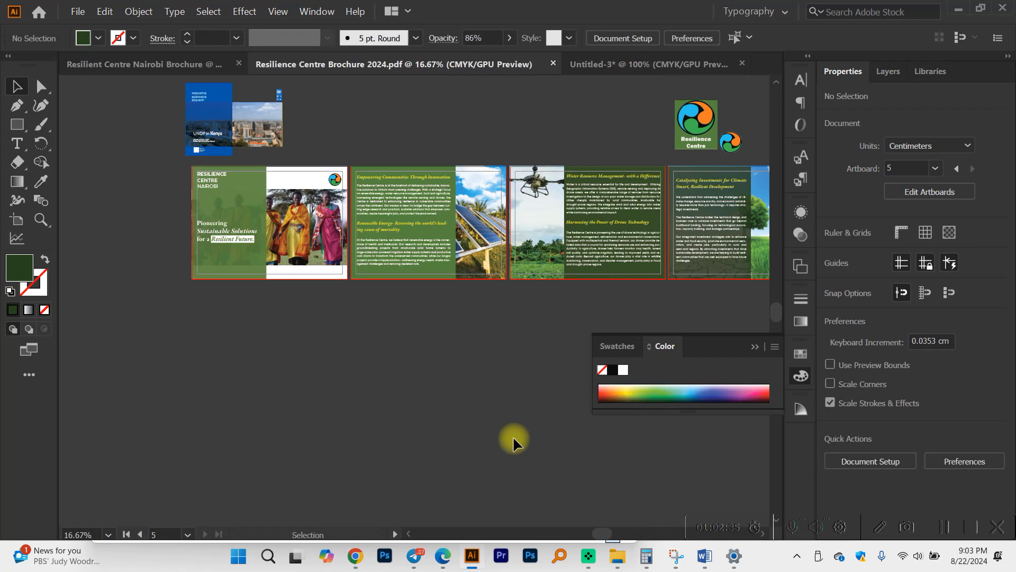
# Save the brochure again in Adobe Illustrator (AI) format as Resilience Centre Brochure 2024, overwriting the existing file.
pyautogui.click(77, 11)
pyautogui.click(109, 130)
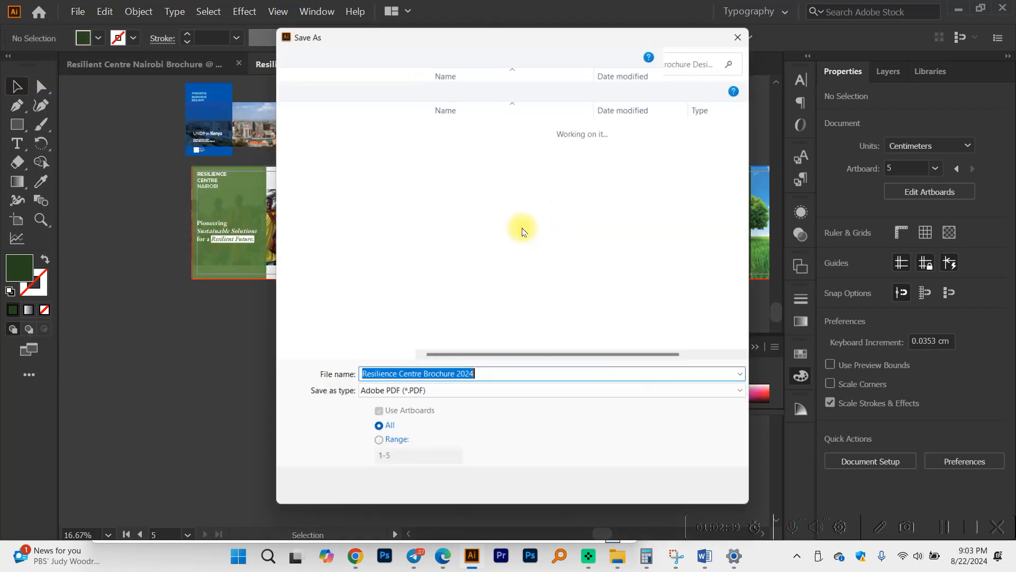
pyautogui.click(450, 392)
pyautogui.click(451, 402)
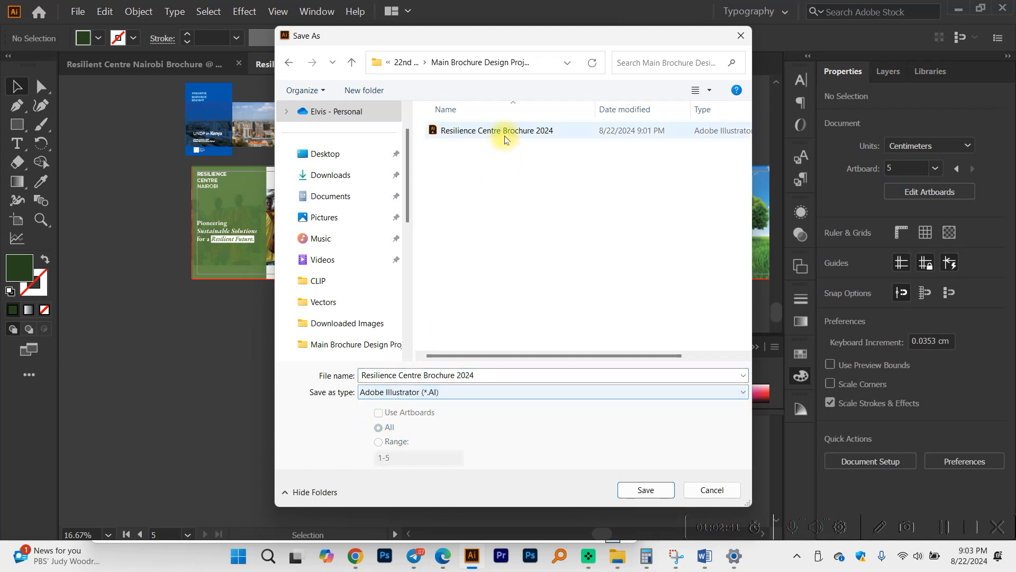
pyautogui.press('Return')
pyautogui.press('Return')
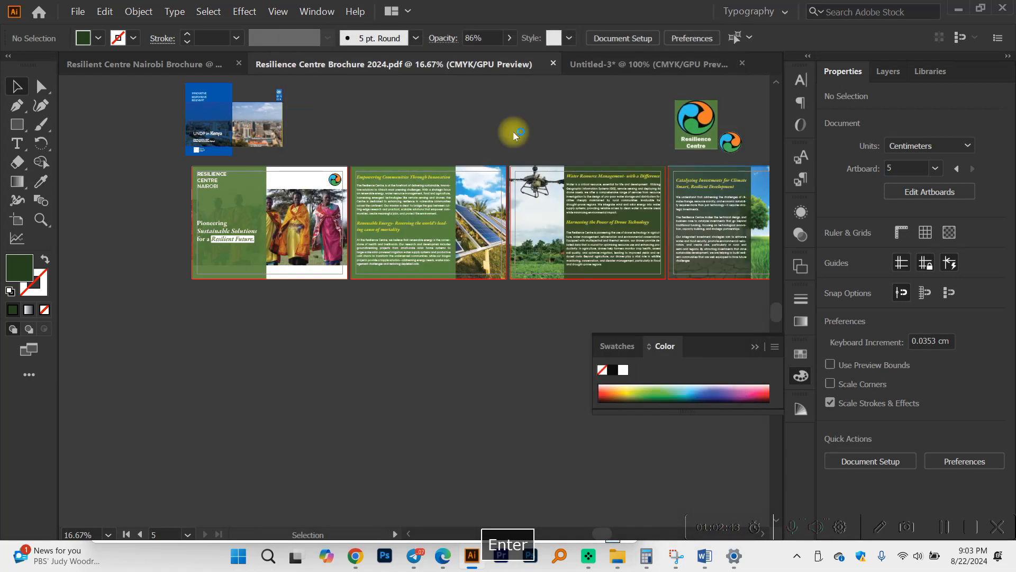